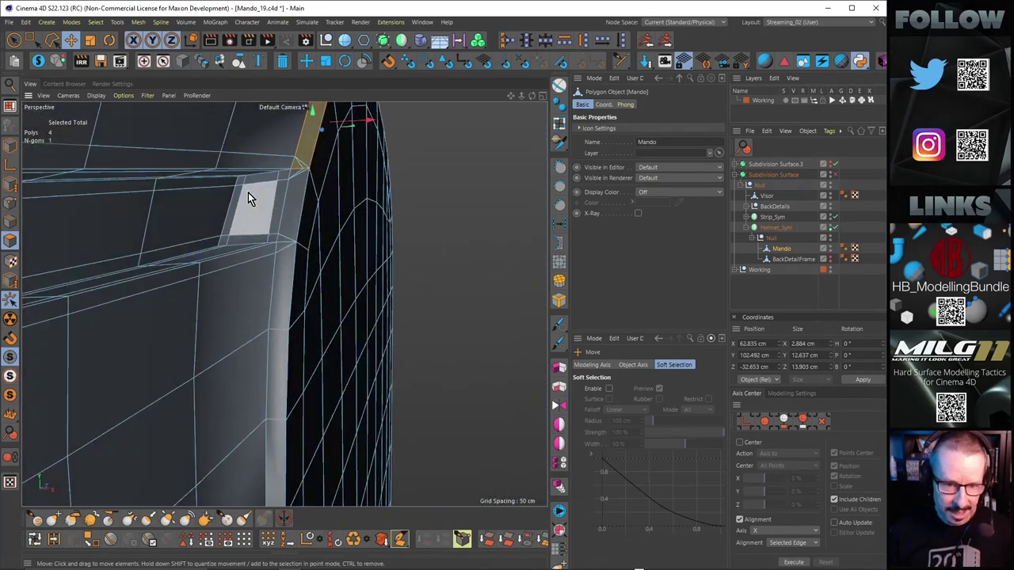
# Select all polygons of the helmet's tall rounded side panel using Phong Break Selection.
pyautogui.keyDown('alt'); pyautogui.moveTo(251, 288); pyautogui.dragTo(130, 61); pyautogui.keyUp('alt')
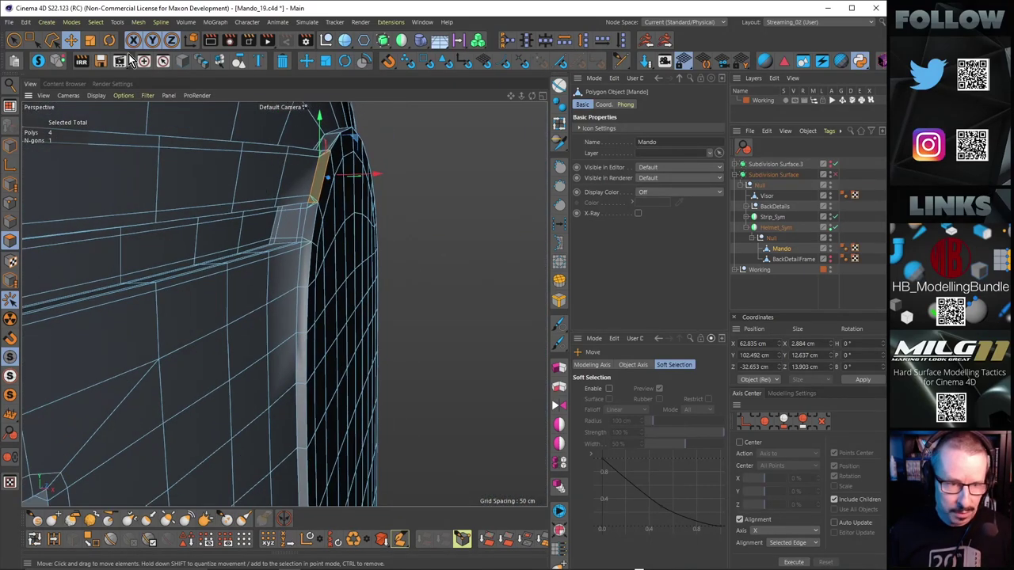
pyautogui.click(558, 86)
pyautogui.click(356, 302)
pyautogui.keyDown('alt'); pyautogui.moveTo(356, 301); pyautogui.dragTo(111, 81); pyautogui.keyUp('alt')
# Live-select the narrow strip of polygons along the side panel's upper front edge and delete it.
pyautogui.click(14, 40)
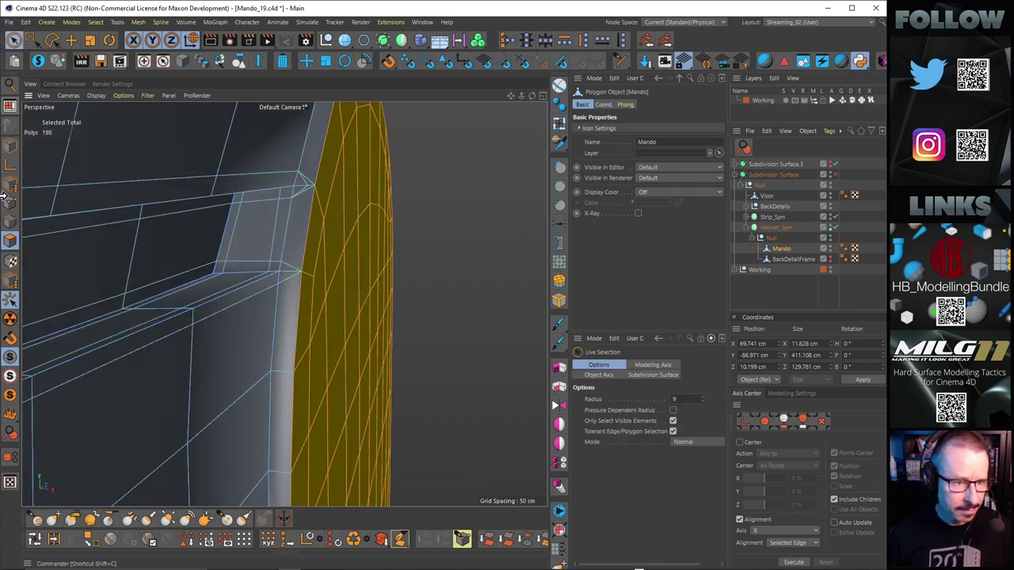
pyautogui.moveTo(48, 250)
pyautogui.keyDown('alt'); pyautogui.mouseDown()
pyautogui.moveTo(294, 294)
pyautogui.moveTo(283, 242)
pyautogui.moveTo(271, 267)
pyautogui.mouseUp(); pyautogui.keyUp('alt')
pyautogui.moveTo(264, 312)
pyautogui.mouseDown()
pyautogui.moveTo(260, 327)
pyautogui.moveTo(250, 272)
pyautogui.moveTo(267, 209)
pyautogui.moveTo(277, 235)
pyautogui.moveTo(269, 318)
pyautogui.mouseUp()
pyautogui.keyDown('alt'); pyautogui.moveTo(287, 181); pyautogui.dragTo(290, 224); pyautogui.keyUp('alt')
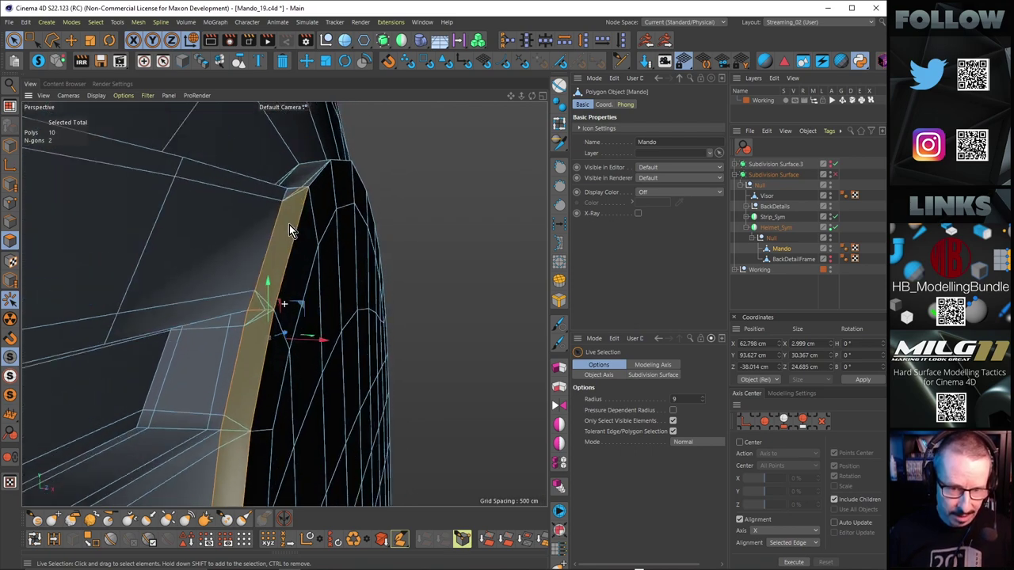
pyautogui.keyDown('alt'); pyautogui.moveTo(301, 190); pyautogui.dragTo(281, 240, button='middle'); pyautogui.keyUp('alt')
pyautogui.scroll(4, 280, 240)
pyautogui.keyDown('alt'); pyautogui.moveTo(280, 240); pyautogui.dragTo(271, 281); pyautogui.keyUp('alt')
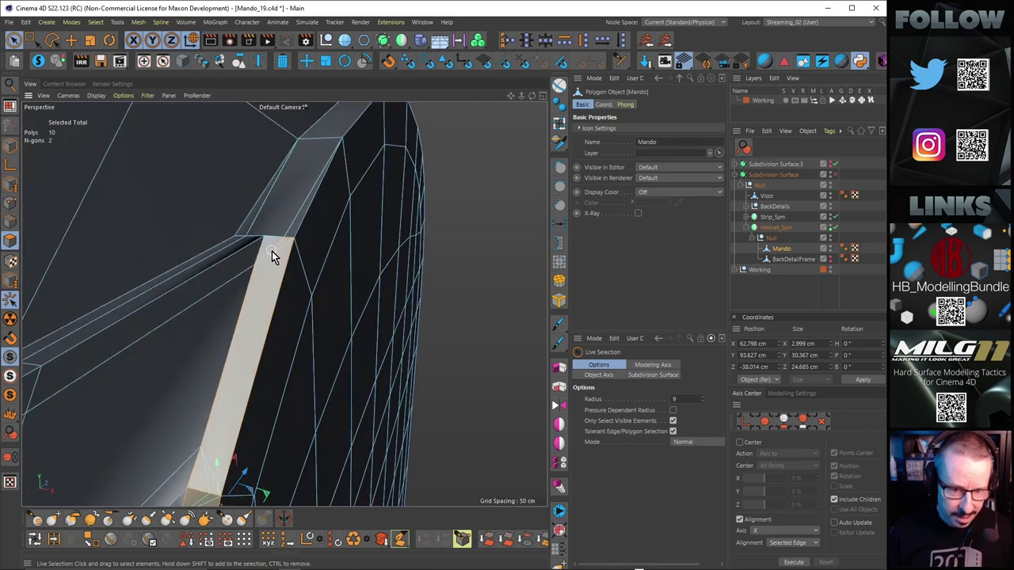
pyautogui.press('Delete')
pyautogui.keyDown('alt'); pyautogui.moveTo(318, 236); pyautogui.dragTo(286, 282); pyautogui.keyUp('alt')
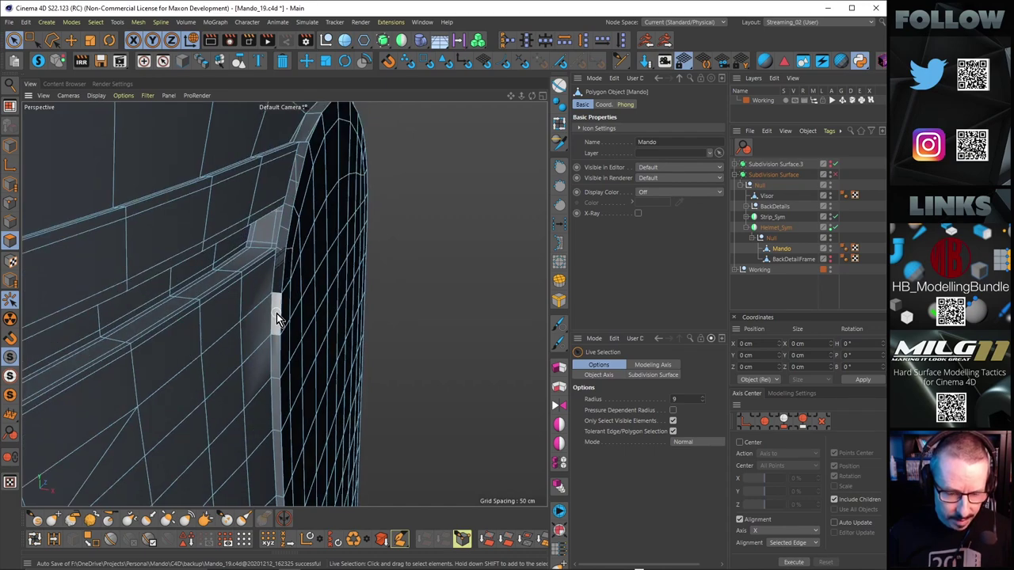
# Delete the remaining narrow rim strip running down the side panel's front edge below the brow ledge.
pyautogui.click(538, 103)
pyautogui.click(280, 340)
pyautogui.keyDown('alt'); pyautogui.moveTo(281, 340); pyautogui.dragTo(327, 266); pyautogui.keyUp('alt')
pyautogui.press('Delete')
# Select the whole side panel's polygons again and activate the Polygon Pen.
pyautogui.doubleClick(336, 330)
pyautogui.rightClick(327, 273)
pyautogui.click(327, 288)
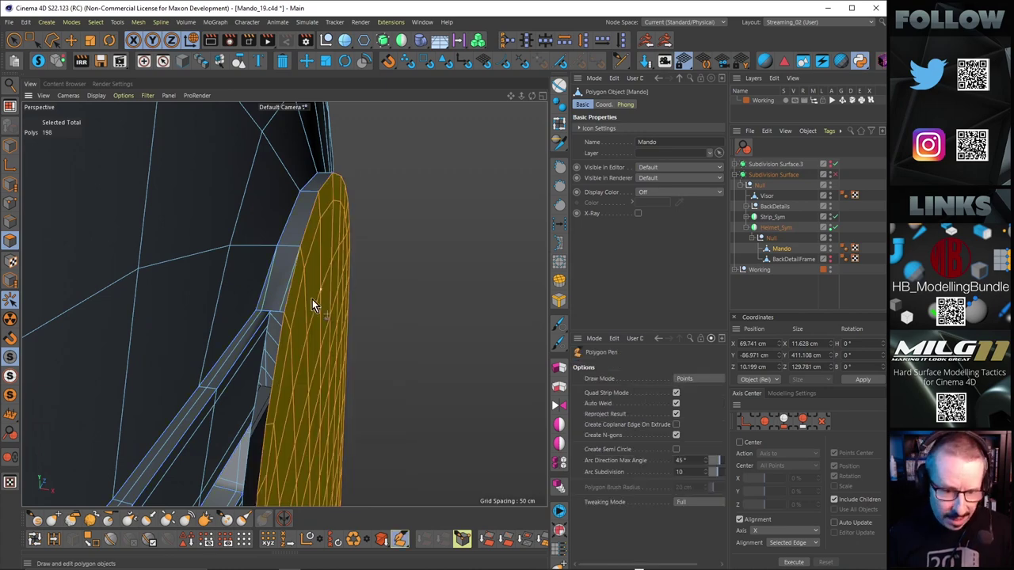
pyautogui.moveTo(314, 276)
pyautogui.keyDown('alt'); pyautogui.mouseDown()
pyautogui.moveTo(308, 340)
pyautogui.moveTo(301, 227)
pyautogui.moveTo(227, 233)
pyautogui.moveTo(307, 190)
pyautogui.moveTo(312, 234)
pyautogui.moveTo(326, 224)
pyautogui.moveTo(323, 262)
pyautogui.mouseUp(); pyautogui.keyUp('alt')
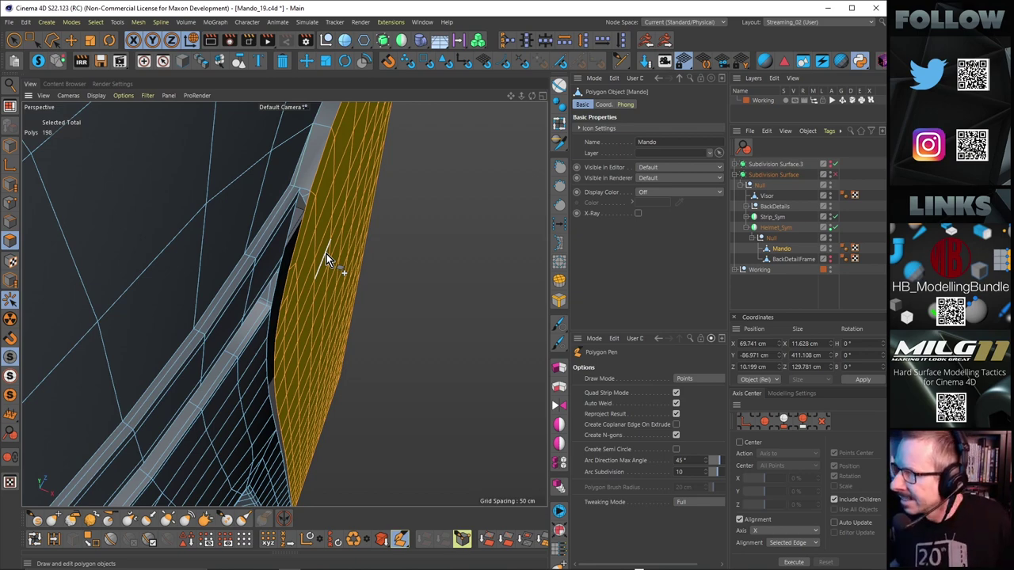
pyautogui.keyDown('alt'); pyautogui.moveTo(320, 258); pyautogui.dragTo(330, 216); pyautogui.keyUp('alt')
pyautogui.scroll(-6, 331, 215)
pyautogui.keyDown('alt'); pyautogui.moveTo(284, 305); pyautogui.dragTo(286, 358); pyautogui.keyUp('alt')
pyautogui.keyDown('alt'); pyautogui.moveTo(286, 361); pyautogui.dragTo(374, 370, button='right'); pyautogui.keyUp('alt')
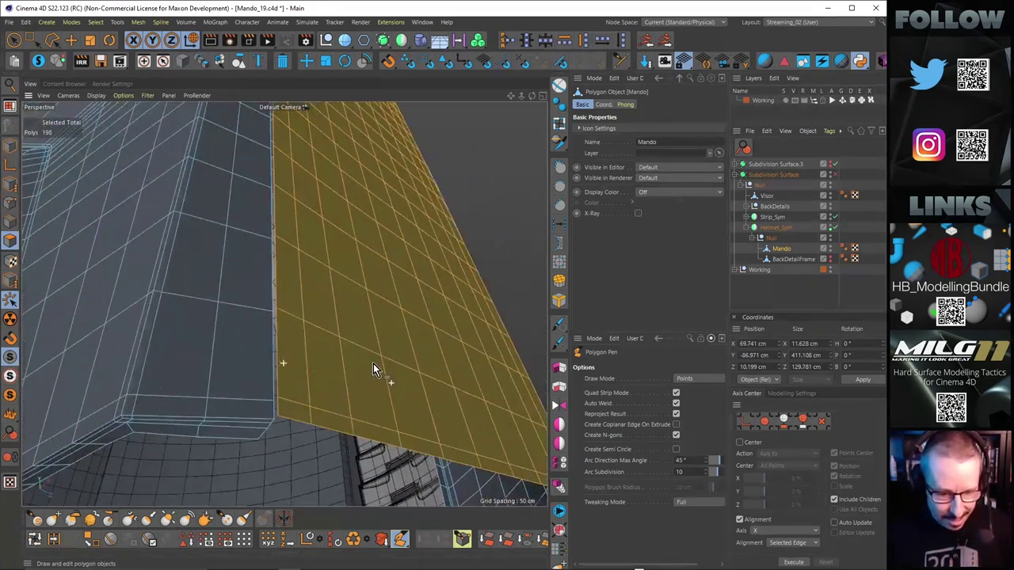
# Place the axis on the side panel's lower front corner and move its points inward, snapping that corner to the adjacent shell corner.
pyautogui.click(10, 206)
pyautogui.keyDown('alt'); pyautogui.moveTo(308, 334); pyautogui.dragTo(367, 333); pyautogui.keyUp('alt')
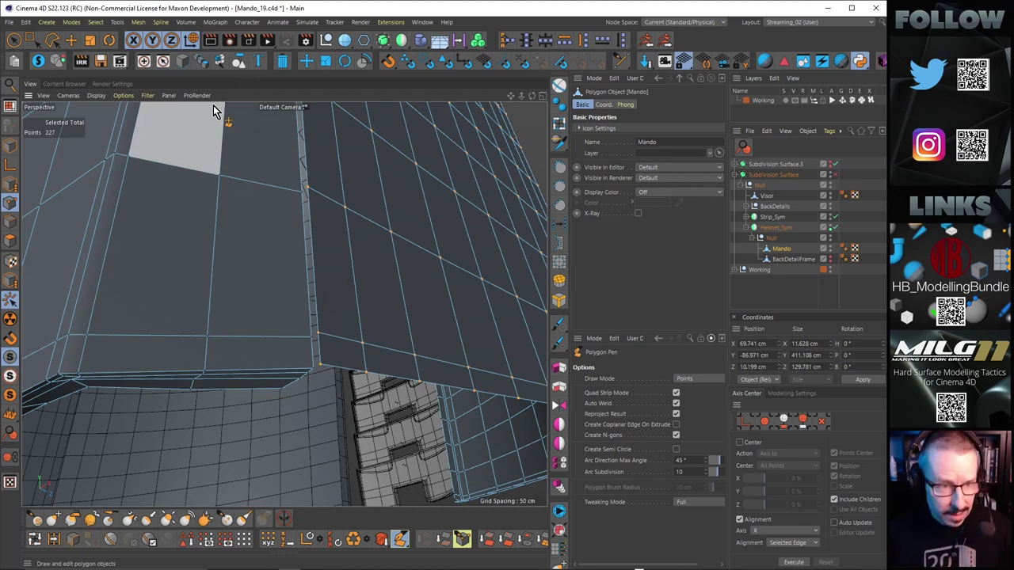
pyautogui.press('e')
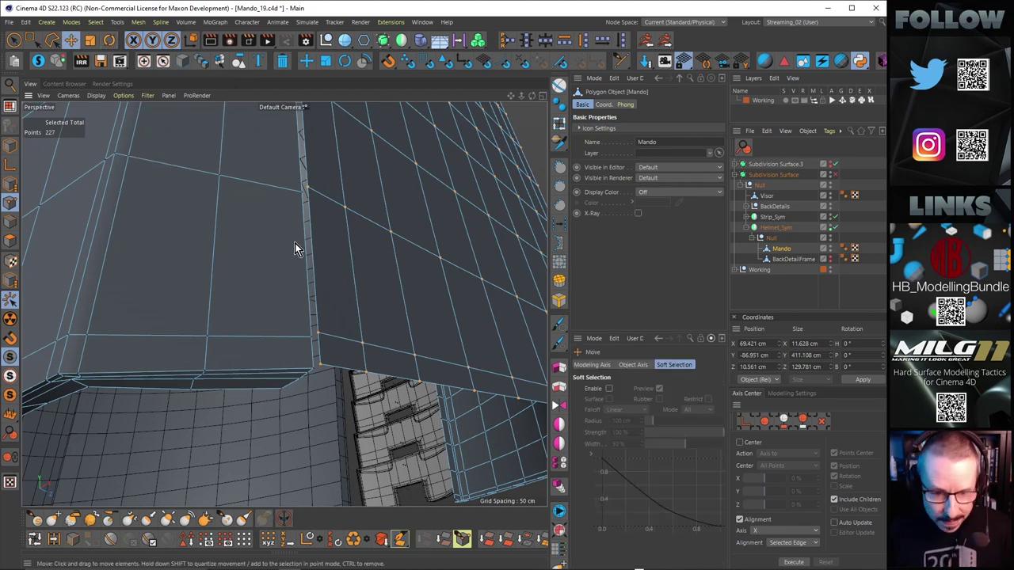
pyautogui.click(321, 365)
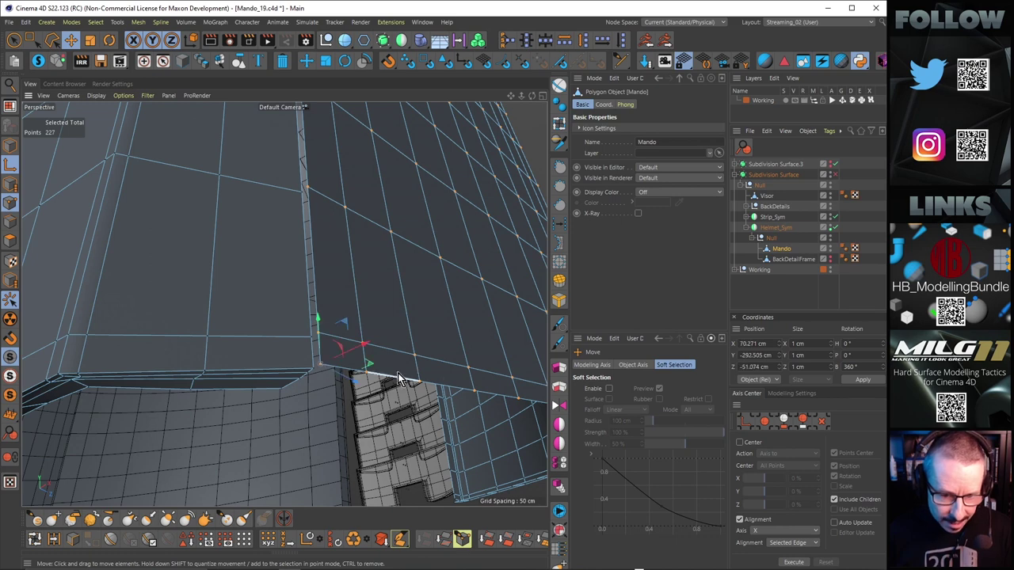
pyautogui.keyDown('alt'); pyautogui.moveTo(375, 340); pyautogui.dragTo(384, 387); pyautogui.keyUp('alt')
pyautogui.keyDown('alt'); pyautogui.moveTo(329, 404); pyautogui.dragTo(356, 409); pyautogui.keyUp('alt')
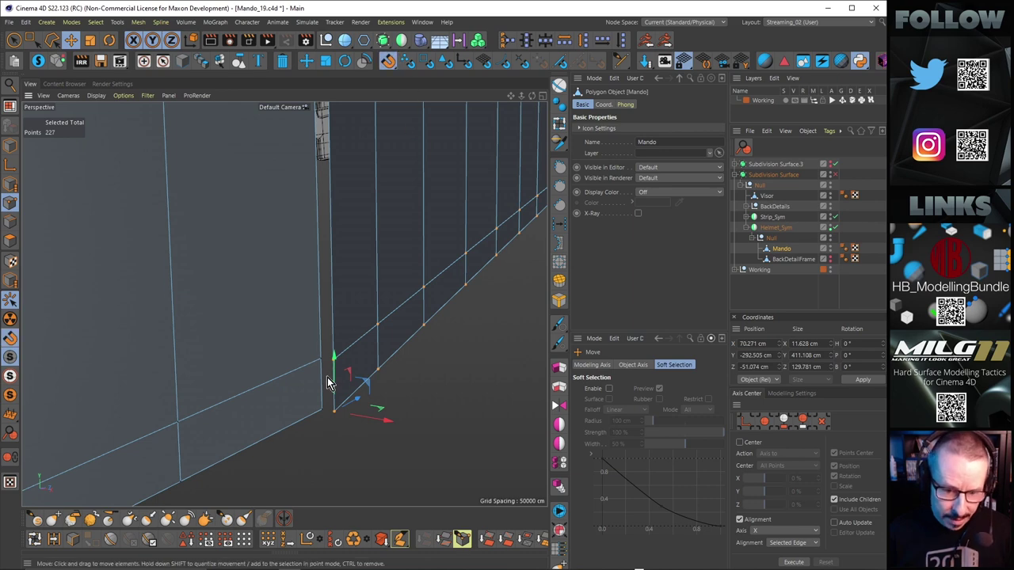
pyautogui.keyDown('alt'); pyautogui.moveTo(330, 384); pyautogui.dragTo(352, 399); pyautogui.keyUp('alt')
pyautogui.moveTo(372, 459); pyautogui.dragTo(349, 455)
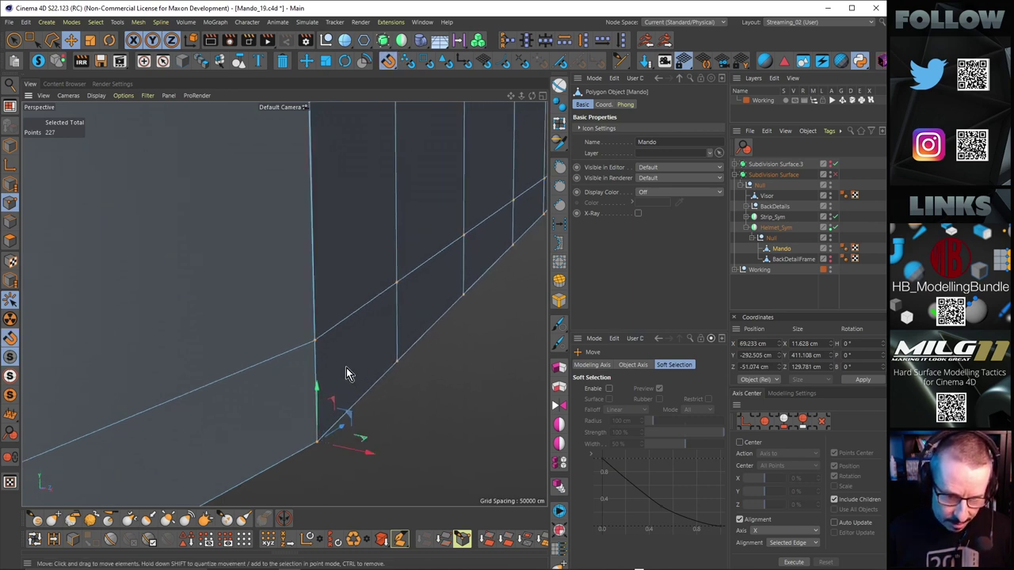
# Examine how the side panel's front edge meets the helmet shell from the bottom corner up to the rounded top.
pyautogui.keyDown('alt'); pyautogui.moveTo(348, 368); pyautogui.dragTo(293, 358, button='right'); pyautogui.keyUp('alt')
pyautogui.keyDown('alt'); pyautogui.moveTo(314, 345); pyautogui.dragTo(233, 279); pyautogui.keyUp('alt')
pyautogui.keyDown('alt'); pyautogui.moveTo(357, 230); pyautogui.dragTo(297, 458, button='middle'); pyautogui.keyUp('alt')
pyautogui.keyDown('alt'); pyautogui.moveTo(306, 324); pyautogui.dragTo(349, 253, button='right'); pyautogui.keyUp('alt')
pyautogui.keyDown('alt'); pyautogui.moveTo(360, 183); pyautogui.dragTo(355, 396, button='middle'); pyautogui.keyUp('alt')
pyautogui.keyDown('alt'); pyautogui.moveTo(346, 210); pyautogui.dragTo(277, 330); pyautogui.keyUp('alt')
pyautogui.keyDown('alt'); pyautogui.moveTo(369, 368); pyautogui.dragTo(358, 289); pyautogui.keyUp('alt')
pyautogui.keyDown('alt'); pyautogui.moveTo(364, 397); pyautogui.dragTo(390, 371); pyautogui.keyUp('alt')
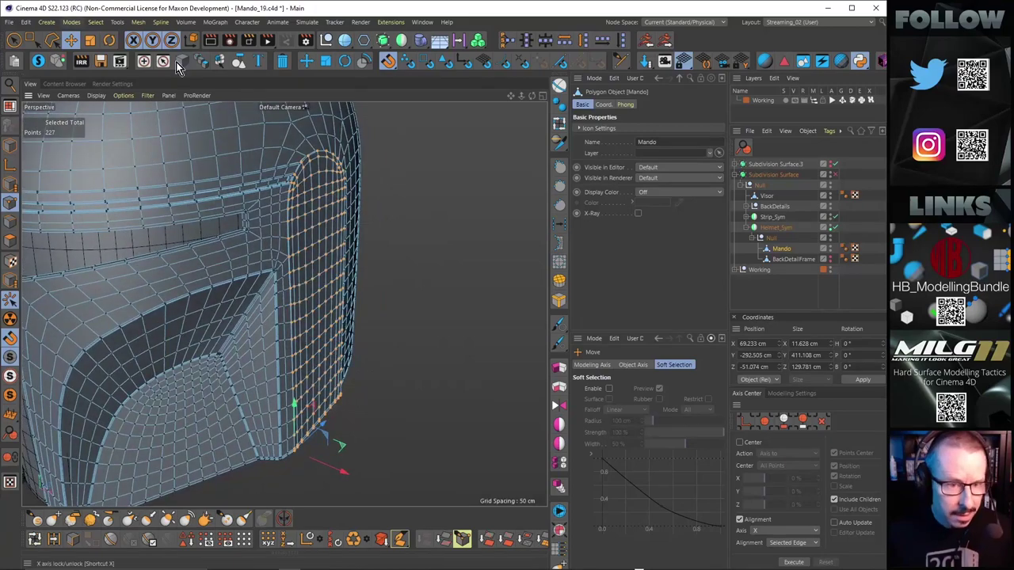
# Place the axis on an upper front vertex of the side panel and move the panel's points inward to X 61.393 cm.
pyautogui.scroll(10, 290, 183)
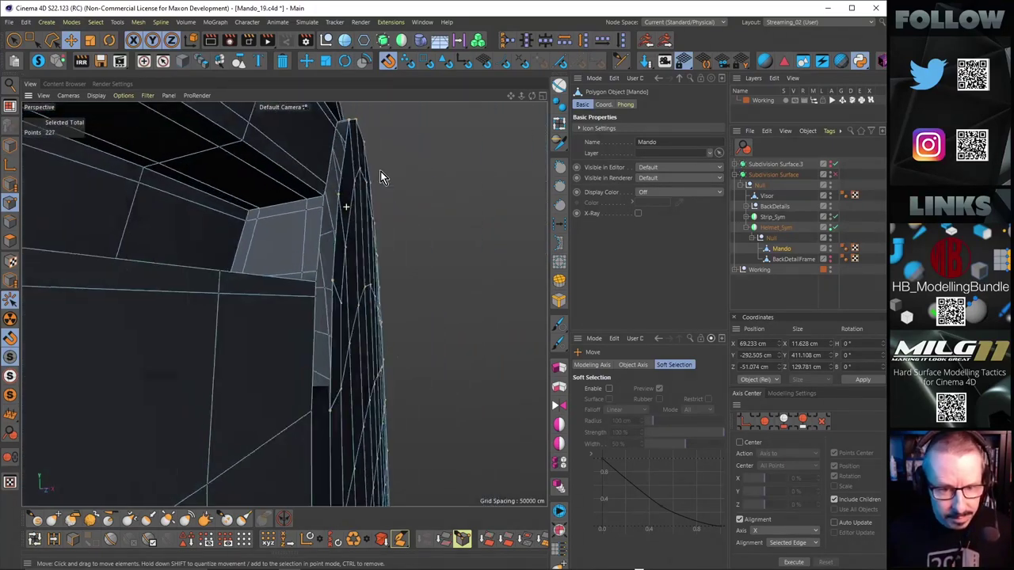
pyautogui.scroll(8, 380, 171)
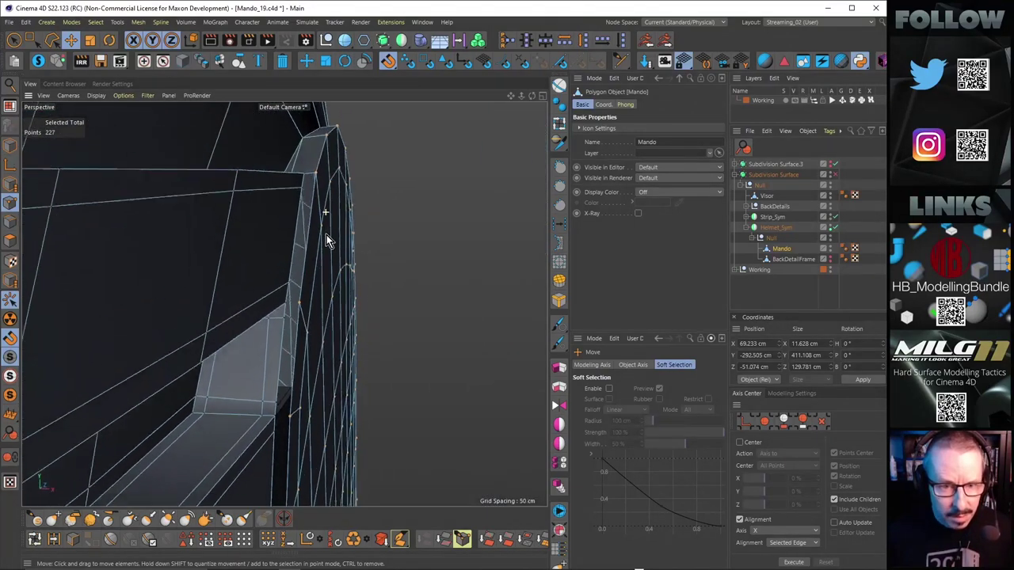
pyautogui.keyDown('alt'); pyautogui.moveTo(327, 232); pyautogui.dragTo(312, 240); pyautogui.keyUp('alt')
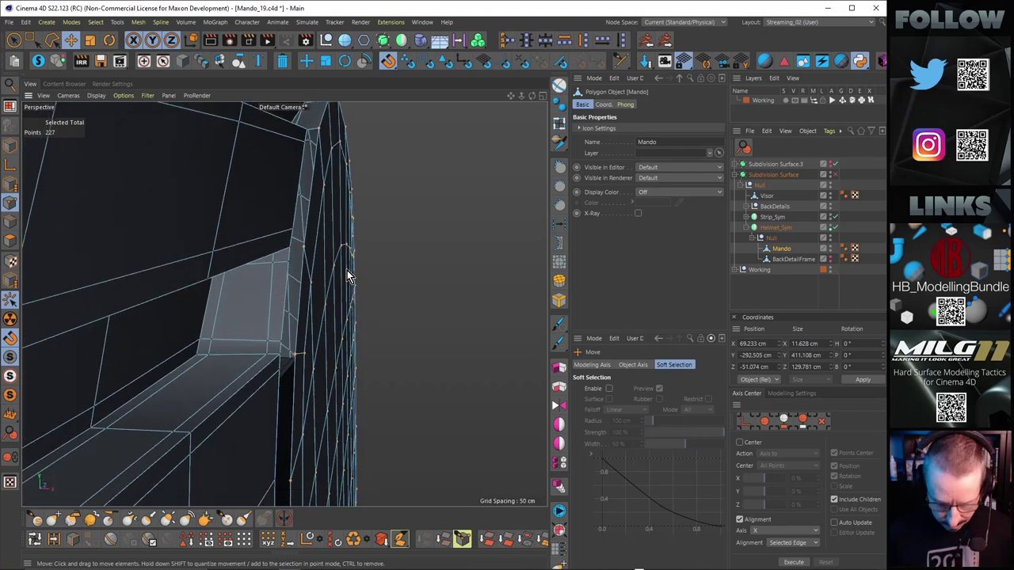
pyautogui.click(306, 249)
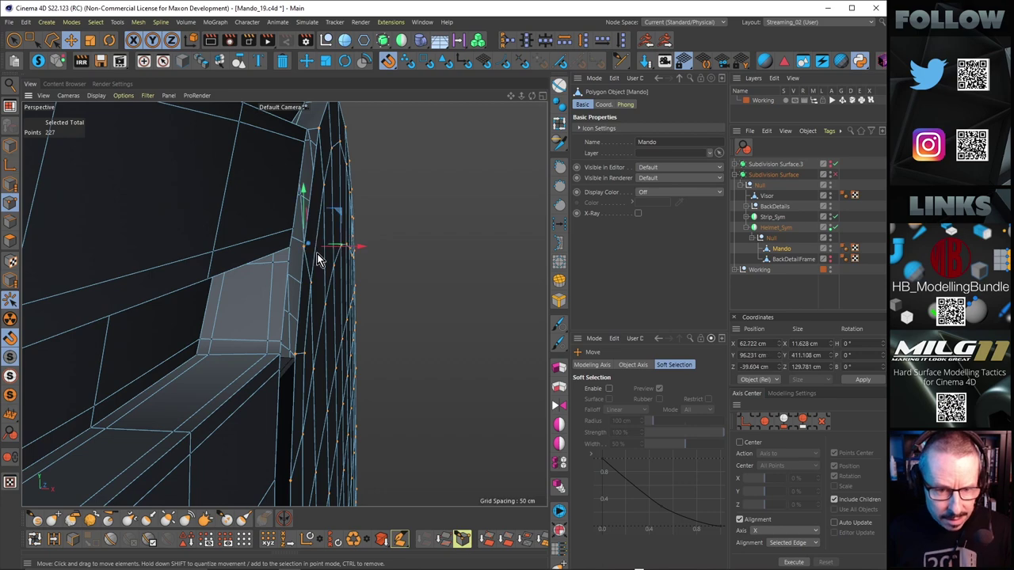
pyautogui.keyDown('alt'); pyautogui.moveTo(310, 256); pyautogui.dragTo(229, 220); pyautogui.keyUp('alt')
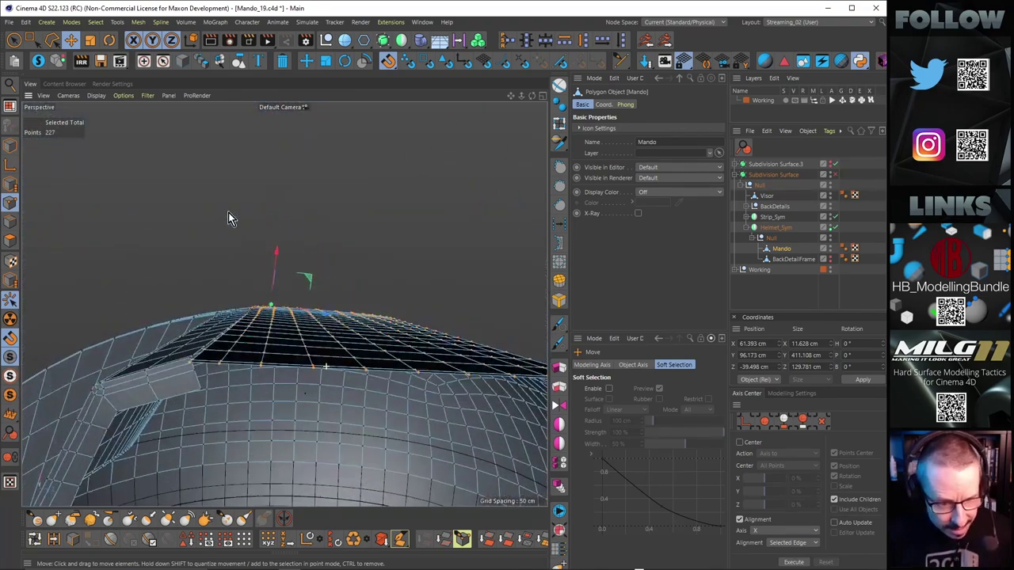
# Examine the side panel's slant against the helmet shell in the Top view and in perspective.
pyautogui.keyDown('alt'); pyautogui.moveTo(256, 339); pyautogui.dragTo(277, 298); pyautogui.keyUp('alt')
pyautogui.middleClick(400, 169)
pyautogui.middleClick(450, 263)
pyautogui.scroll(1, 449, 258)
pyautogui.scroll(3, 494, 220)
pyautogui.keyDown('alt'); pyautogui.moveTo(434, 218); pyautogui.dragTo(405, 241, button='middle'); pyautogui.keyUp('alt')
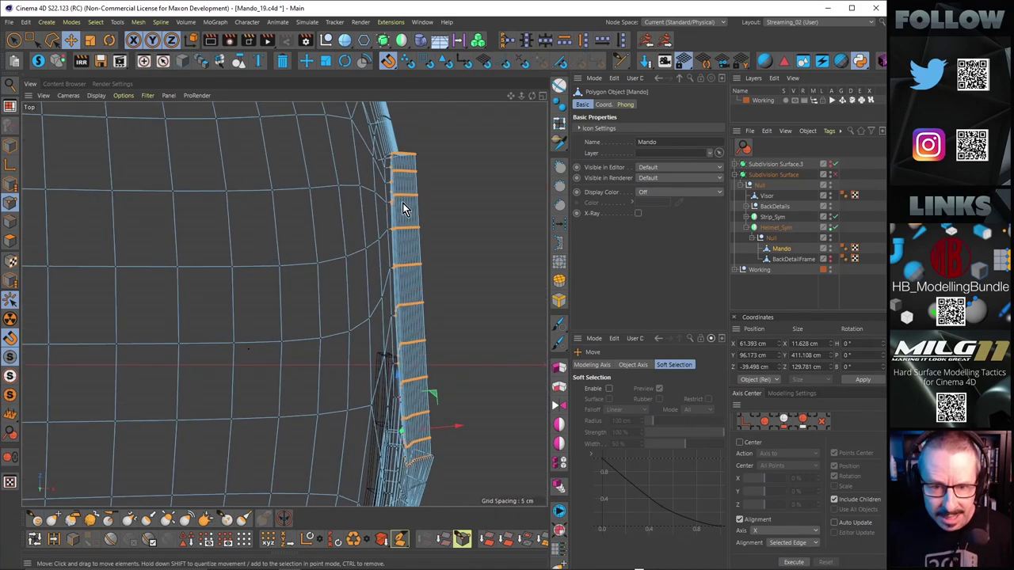
pyautogui.middleClick(469, 229)
pyautogui.middleClick(241, 256)
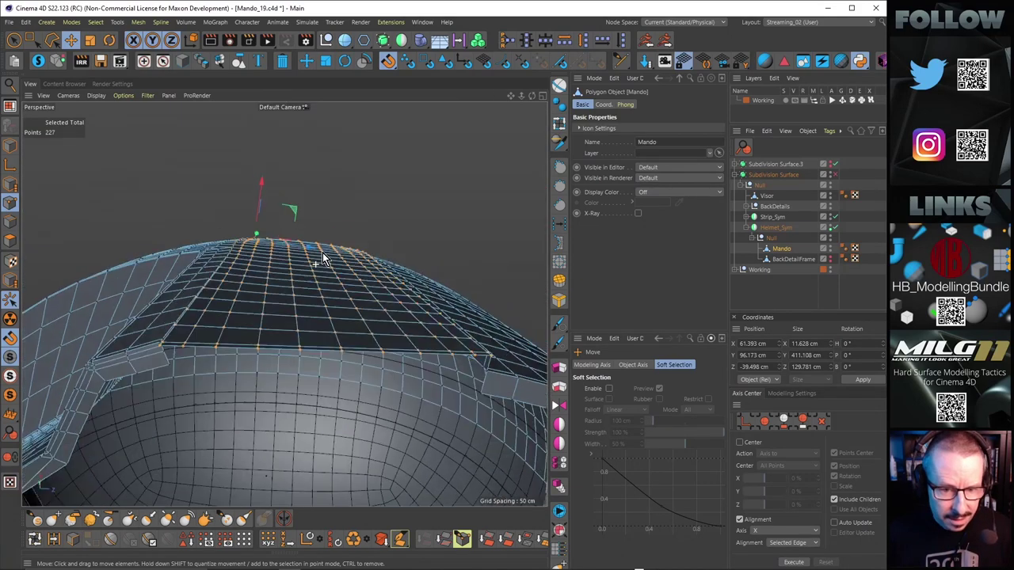
# Render the helmet in the viewport to check how the side panel sits.
pyautogui.keyDown('alt'); pyautogui.moveTo(322, 268); pyautogui.dragTo(322, 240); pyautogui.keyUp('alt')
pyautogui.keyDown('alt'); pyautogui.moveTo(316, 209); pyautogui.dragTo(392, 196, button='right'); pyautogui.keyUp('alt')
pyautogui.keyDown('alt'); pyautogui.moveTo(322, 220); pyautogui.dragTo(350, 274); pyautogui.keyUp('alt')
pyautogui.keyDown('alt'); pyautogui.moveTo(354, 275); pyautogui.dragTo(274, 290, button='right'); pyautogui.keyUp('alt')
pyautogui.keyDown('alt'); pyautogui.moveTo(274, 290); pyautogui.dragTo(319, 287); pyautogui.keyUp('alt')
pyautogui.hotkey('ctrl', 'r')
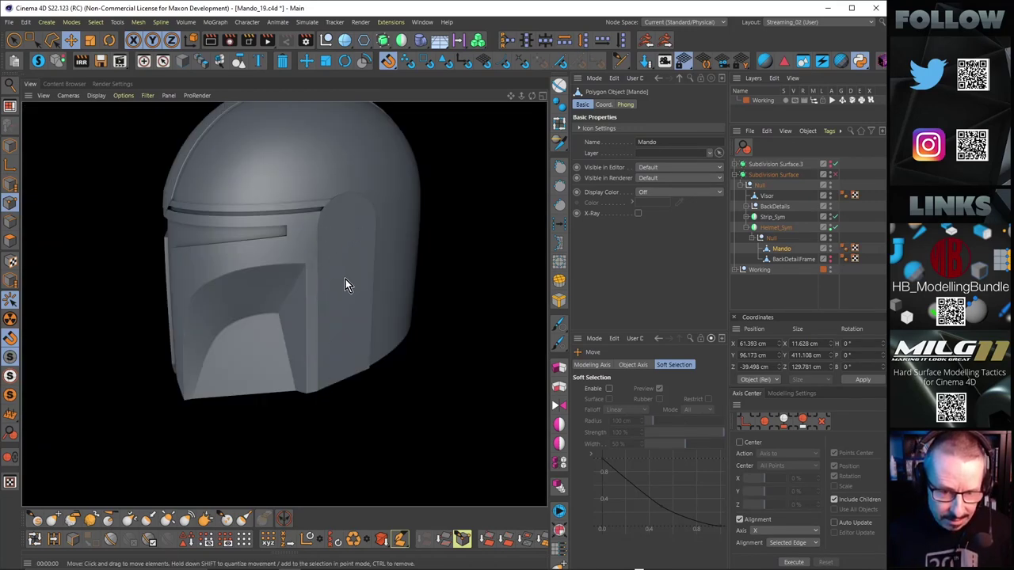
# Examine the side panel's rounded top, side profile and lower edge against the surrounding shell.
pyautogui.keyDown('alt'); pyautogui.moveTo(328, 207); pyautogui.dragTo(405, 183, button='right'); pyautogui.keyUp('alt')
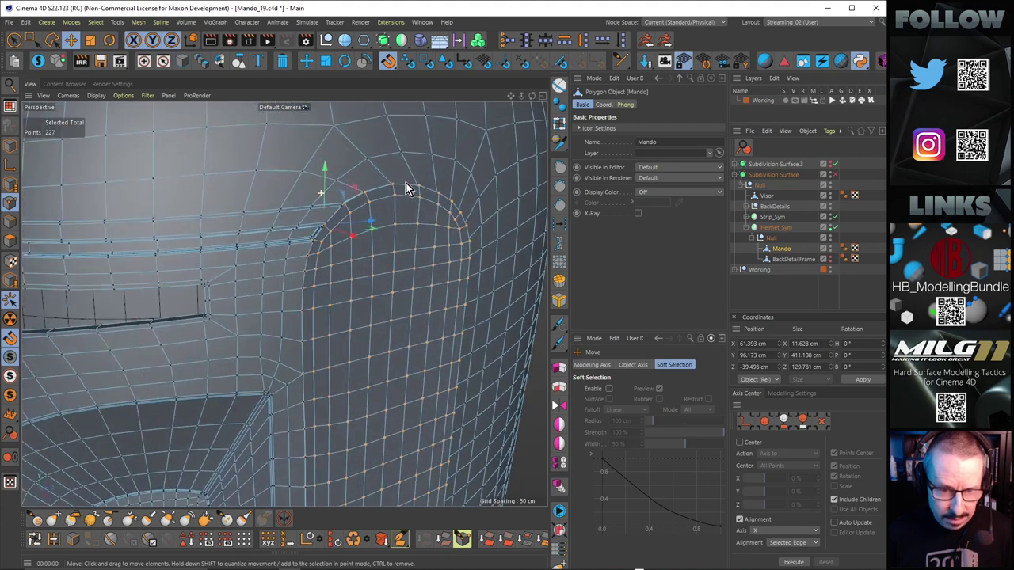
pyautogui.keyDown('alt'); pyautogui.moveTo(406, 183); pyautogui.dragTo(145, 230); pyautogui.keyUp('alt')
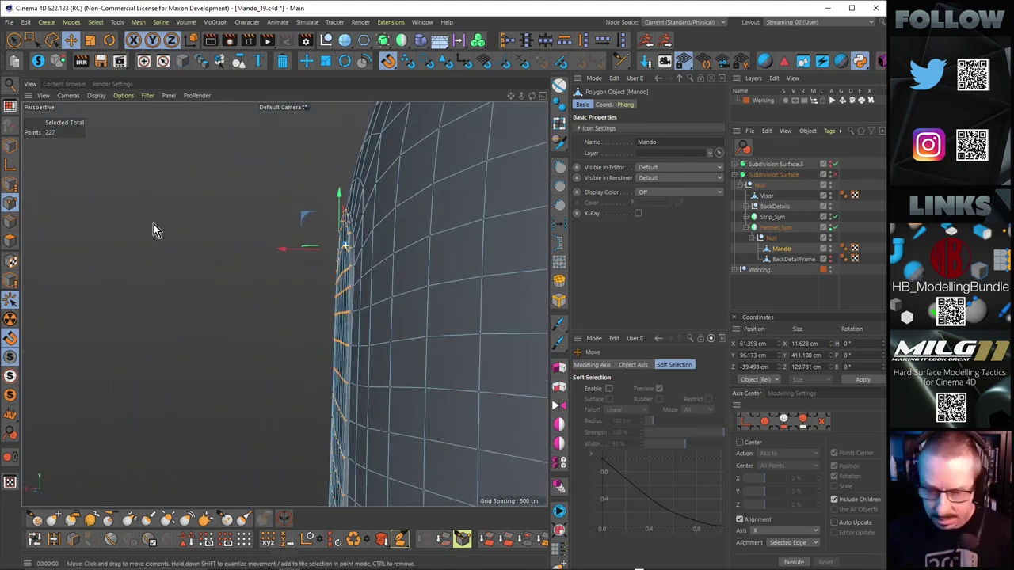
pyautogui.moveTo(445, 316)
pyautogui.keyDown('alt'); pyautogui.mouseDown()
pyautogui.moveTo(431, 248)
pyautogui.moveTo(383, 262)
pyautogui.mouseUp(); pyautogui.keyUp('alt')
pyautogui.keyDown('alt'); pyautogui.moveTo(377, 350); pyautogui.dragTo(376, 228, button='middle'); pyautogui.keyUp('alt')
pyautogui.moveTo(376, 228)
pyautogui.keyDown('alt'); pyautogui.mouseDown()
pyautogui.moveTo(387, 367)
pyautogui.moveTo(308, 354)
pyautogui.moveTo(341, 431)
pyautogui.moveTo(335, 378)
pyautogui.moveTo(381, 385)
pyautogui.moveTo(330, 339)
pyautogui.moveTo(422, 346)
pyautogui.moveTo(285, 226)
pyautogui.moveTo(319, 259)
pyautogui.moveTo(395, 228)
pyautogui.moveTo(276, 274)
pyautogui.moveTo(292, 272)
pyautogui.moveTo(271, 285)
pyautogui.mouseUp(); pyautogui.keyUp('alt')
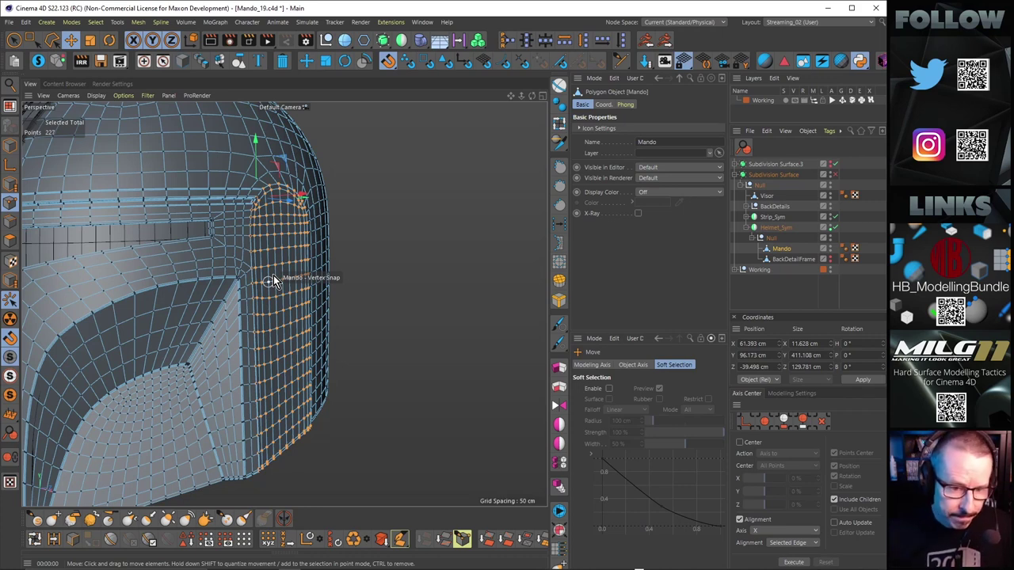
pyautogui.keyDown('alt'); pyautogui.moveTo(263, 466); pyautogui.dragTo(365, 412, button='right'); pyautogui.keyUp('alt')
pyautogui.keyDown('alt'); pyautogui.moveTo(297, 409); pyautogui.dragTo(197, 226); pyautogui.keyUp('alt')
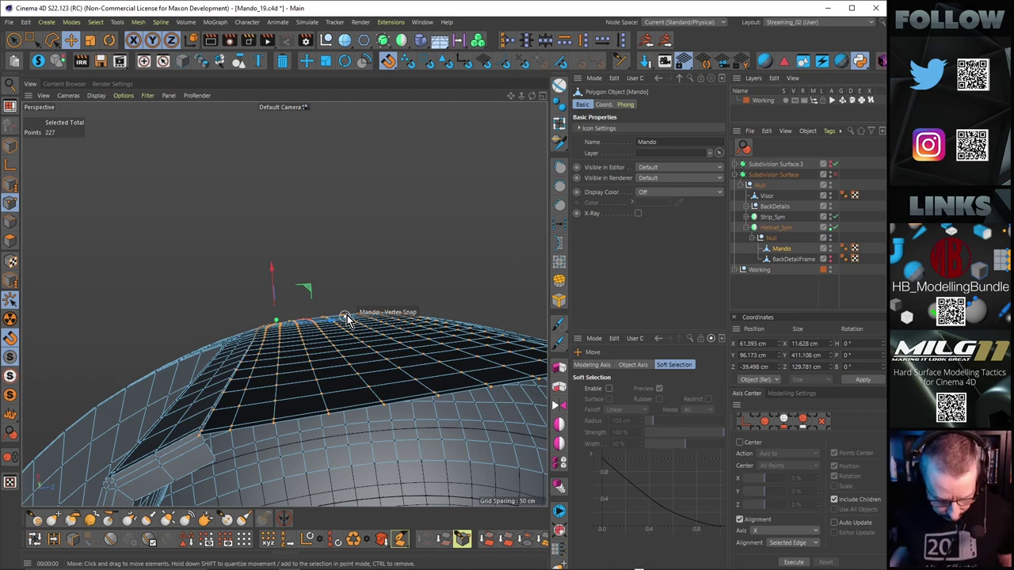
pyautogui.keyDown('alt'); pyautogui.moveTo(398, 336); pyautogui.dragTo(405, 306); pyautogui.keyUp('alt')
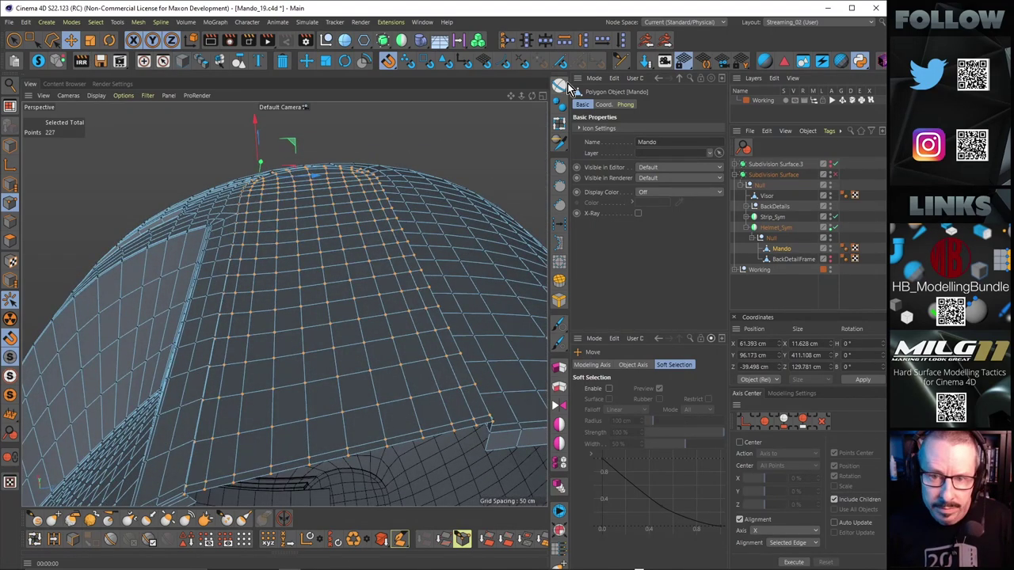
# Select the side panel's polygons with Phong Break Selection and disconnect them from the surrounding mesh.
pyautogui.press('Return')
pyautogui.press('Return')
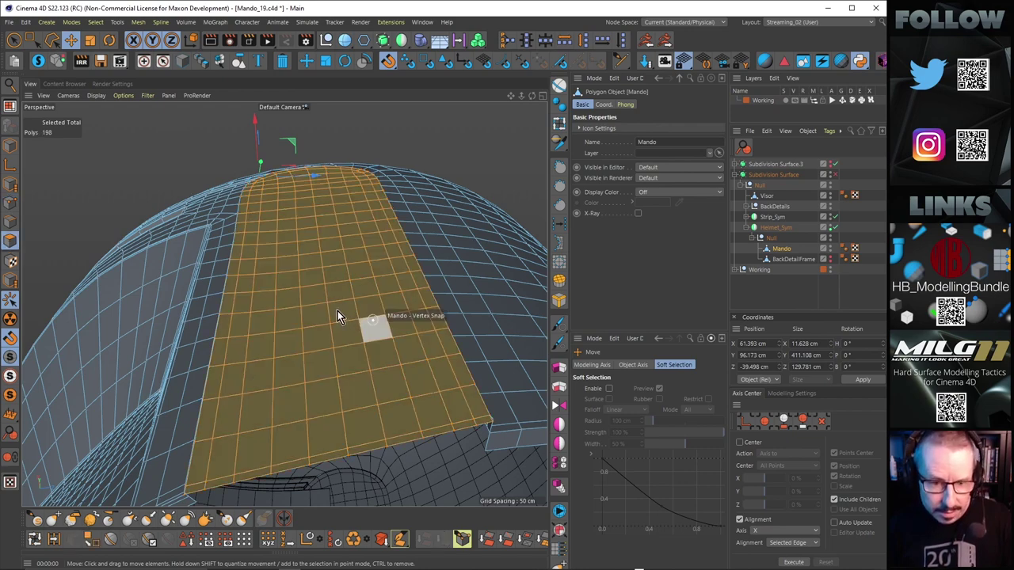
pyautogui.click(337, 308)
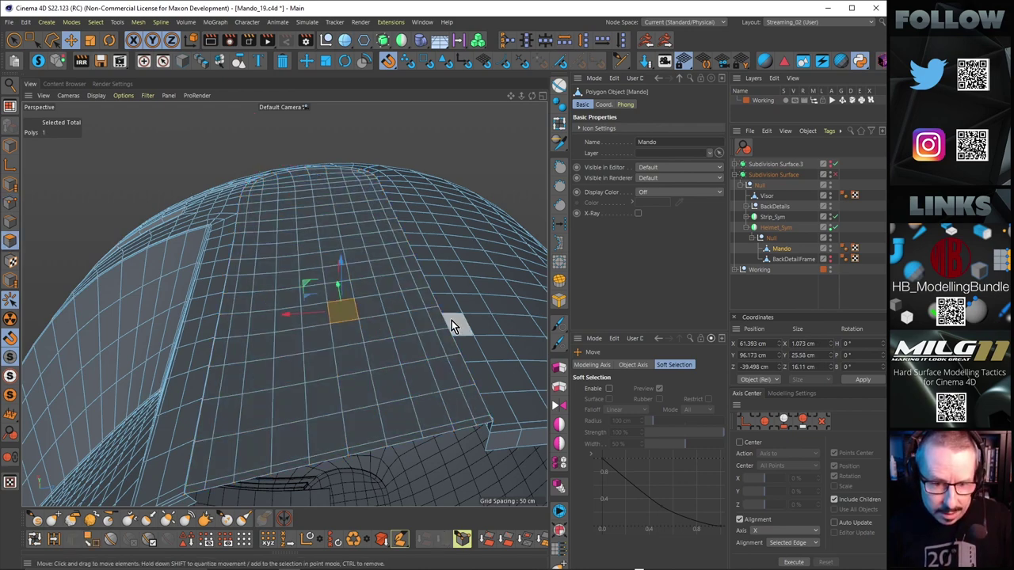
pyautogui.click(559, 86)
pyautogui.click(356, 225)
pyautogui.keyDown('alt'); pyautogui.moveTo(348, 217); pyautogui.dragTo(424, 306); pyautogui.keyUp('alt')
pyautogui.keyDown('alt'); pyautogui.moveTo(295, 261); pyautogui.dragTo(255, 225); pyautogui.keyUp('alt')
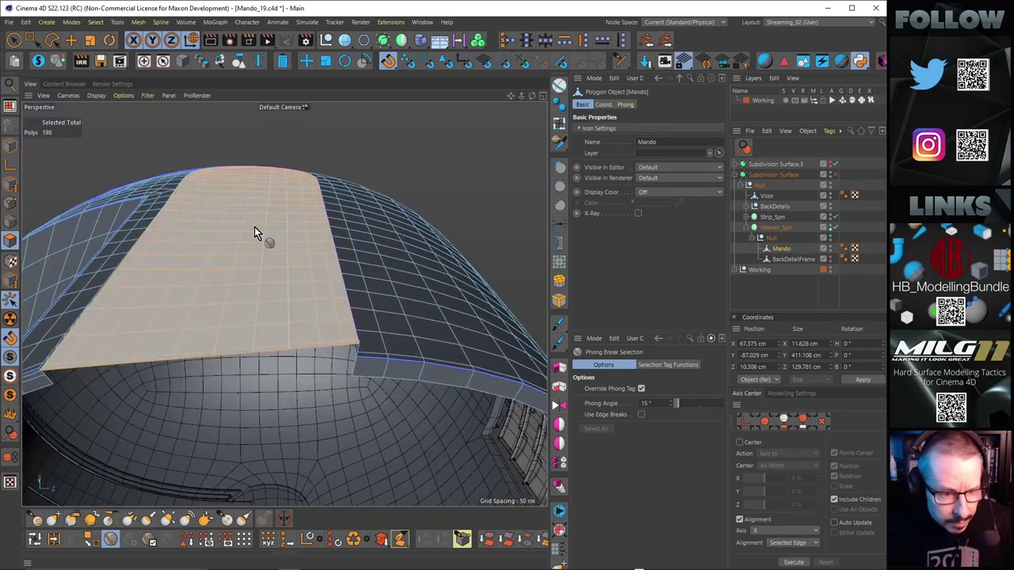
pyautogui.moveTo(183, 280)
pyautogui.keyDown('alt'); pyautogui.mouseDown()
pyautogui.moveTo(176, 290)
pyautogui.moveTo(236, 306)
pyautogui.mouseUp(); pyautogui.keyUp('alt')
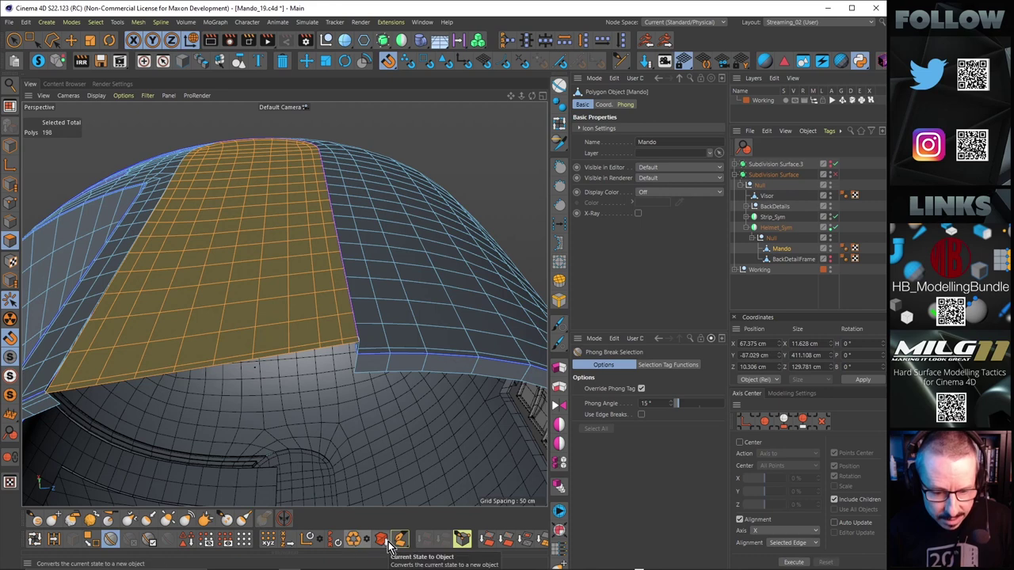
pyautogui.moveTo(251, 539); pyautogui.dragTo(198, 538, button='middle')
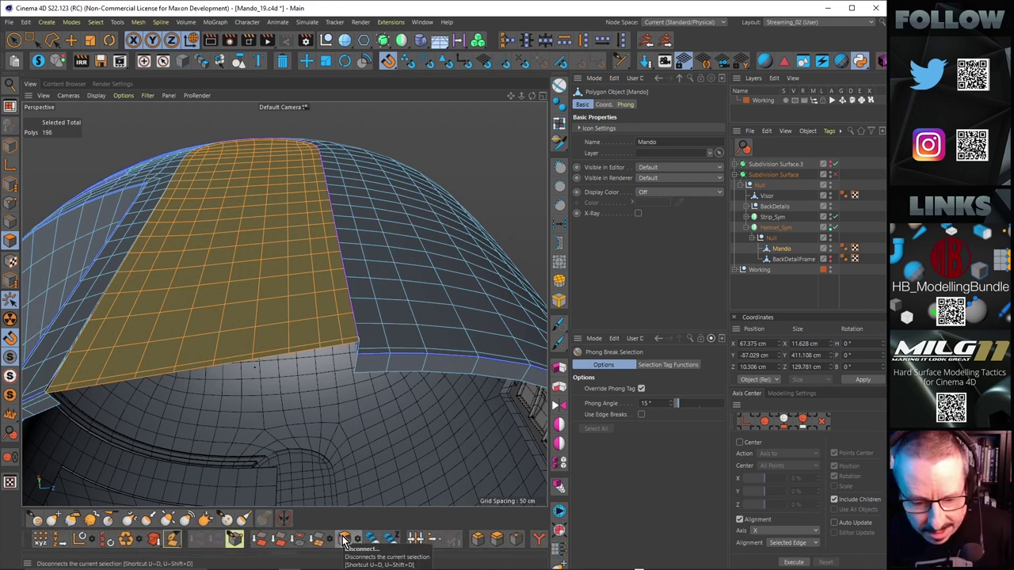
pyautogui.click(345, 539)
# Snap the selected side panel's modeling axis to the vertex at the top of its rounded front edge, ready for Rotate.
pyautogui.keyDown('alt'); pyautogui.moveTo(286, 224); pyautogui.dragTo(143, 253); pyautogui.keyUp('alt')
pyautogui.keyDown('alt'); pyautogui.moveTo(310, 225); pyautogui.dragTo(308, 208); pyautogui.keyUp('alt')
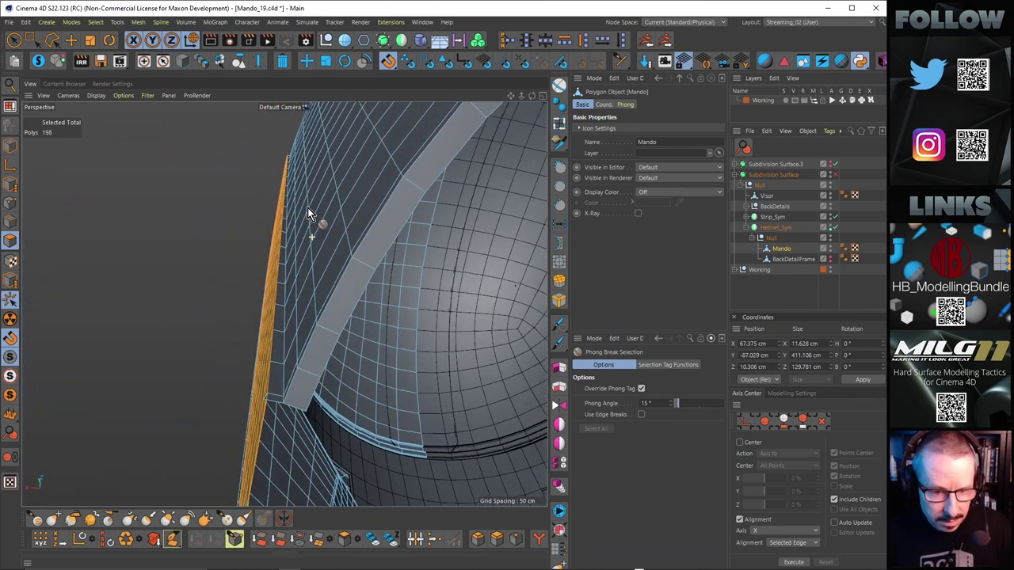
pyautogui.keyDown('alt'); pyautogui.moveTo(307, 206); pyautogui.dragTo(504, 339); pyautogui.keyUp('alt')
pyautogui.keyDown('alt'); pyautogui.moveTo(222, 118); pyautogui.dragTo(274, 184, button='middle'); pyautogui.keyUp('alt')
pyautogui.keyDown('alt'); pyautogui.moveTo(310, 211); pyautogui.dragTo(414, 210, button='right'); pyautogui.keyUp('alt')
pyautogui.scroll(-4, 413, 210)
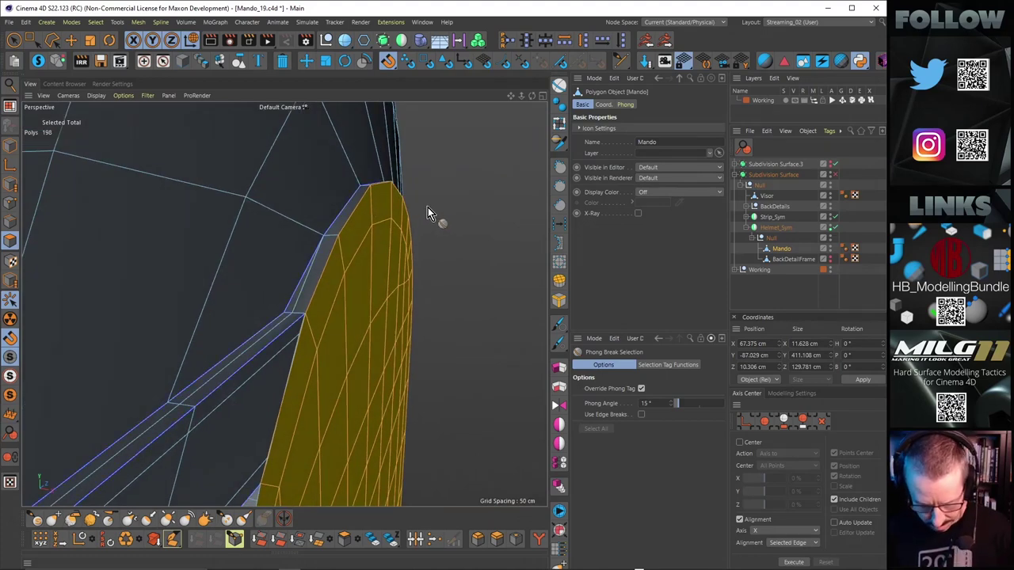
pyautogui.press('r')
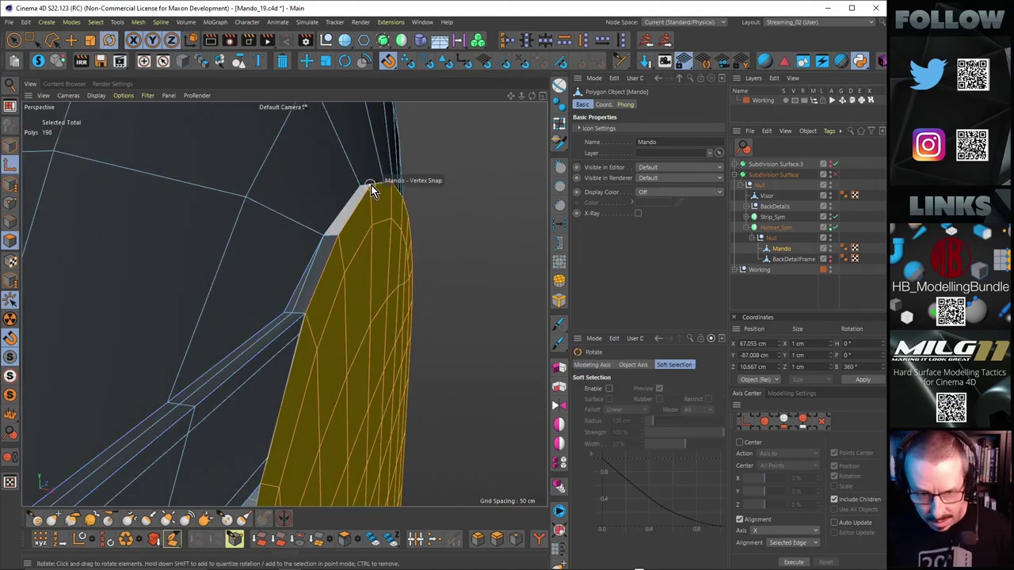
# Try to rotate the side panel by about 0.7° around its top vertex to align its lower end with the shell.
pyautogui.keyDown('alt'); pyautogui.moveTo(405, 252); pyautogui.dragTo(545, 494); pyautogui.keyUp('alt')
pyautogui.keyDown('alt'); pyautogui.moveTo(283, 304); pyautogui.dragTo(134, 316); pyautogui.keyUp('alt')
pyautogui.keyDown('alt'); pyautogui.moveTo(343, 396); pyautogui.dragTo(412, 390, button='right'); pyautogui.keyUp('alt')
pyautogui.scroll(6, 297, 329)
pyautogui.keyDown('alt'); pyautogui.moveTo(295, 322); pyautogui.dragTo(312, 335); pyautogui.keyUp('alt')
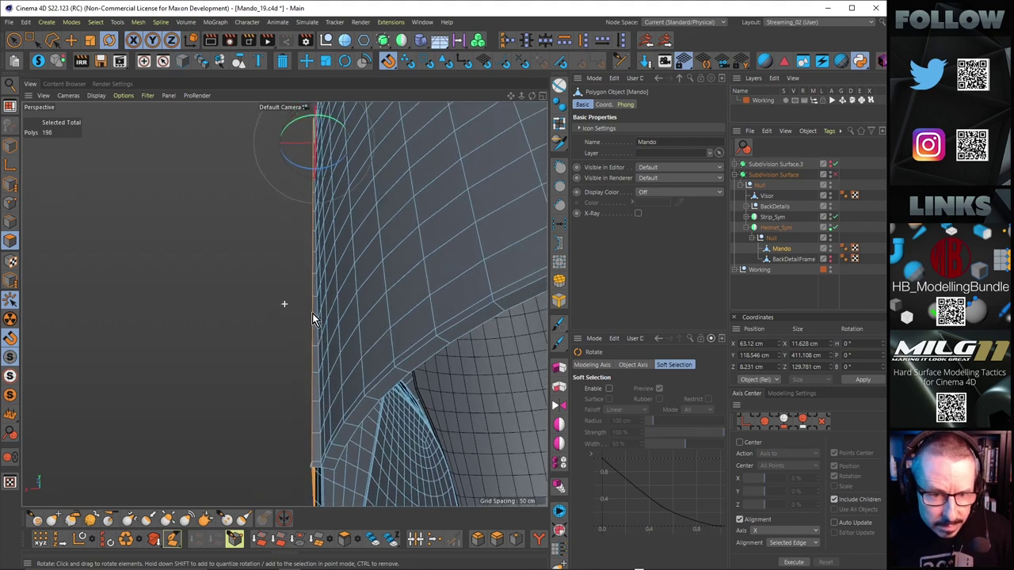
pyautogui.moveTo(297, 167); pyautogui.dragTo(214, 269)
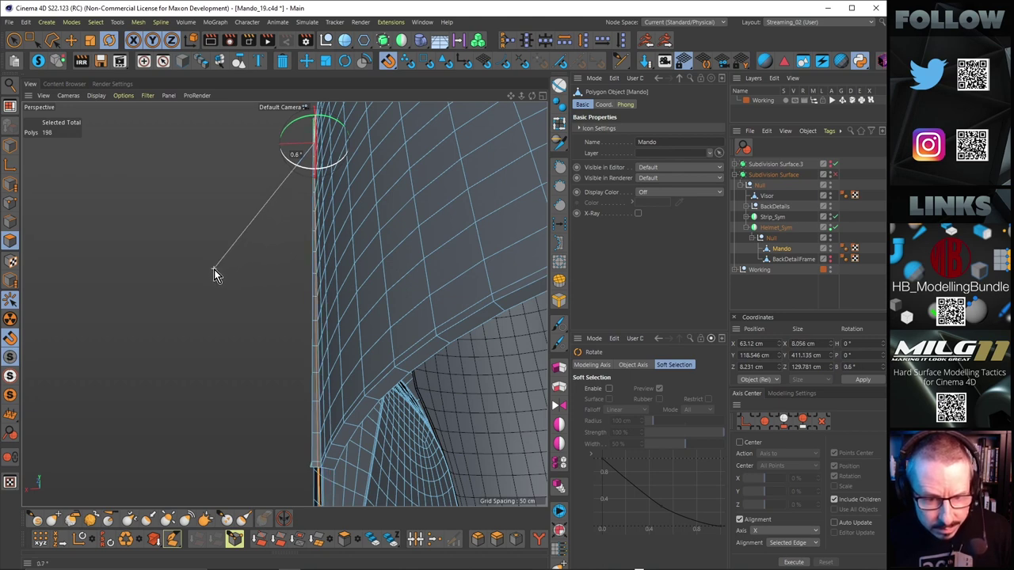
pyautogui.moveTo(214, 269); pyautogui.dragTo(214, 270)
pyautogui.scroll(8, 321, 174)
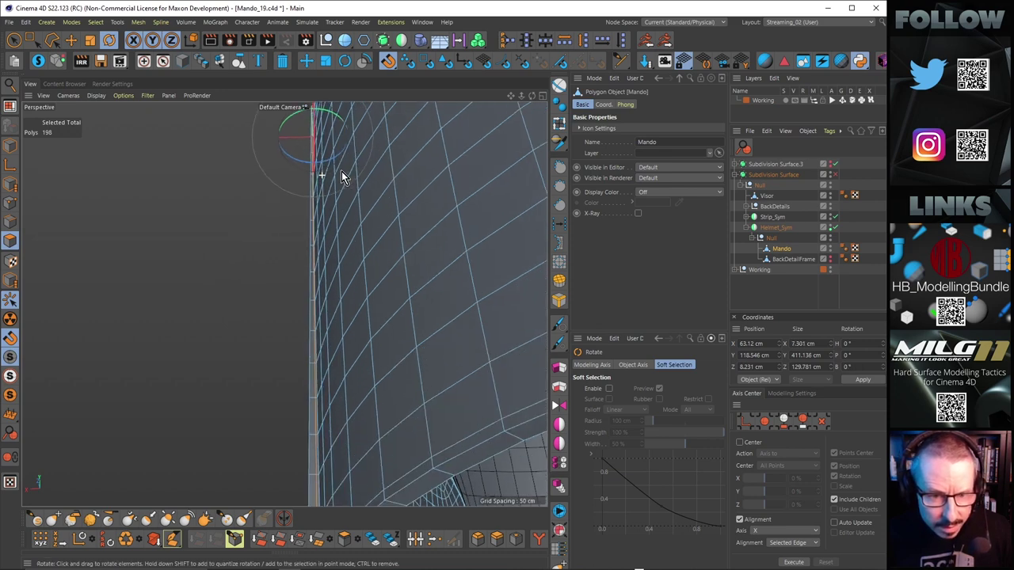
pyautogui.scroll(6, 320, 190)
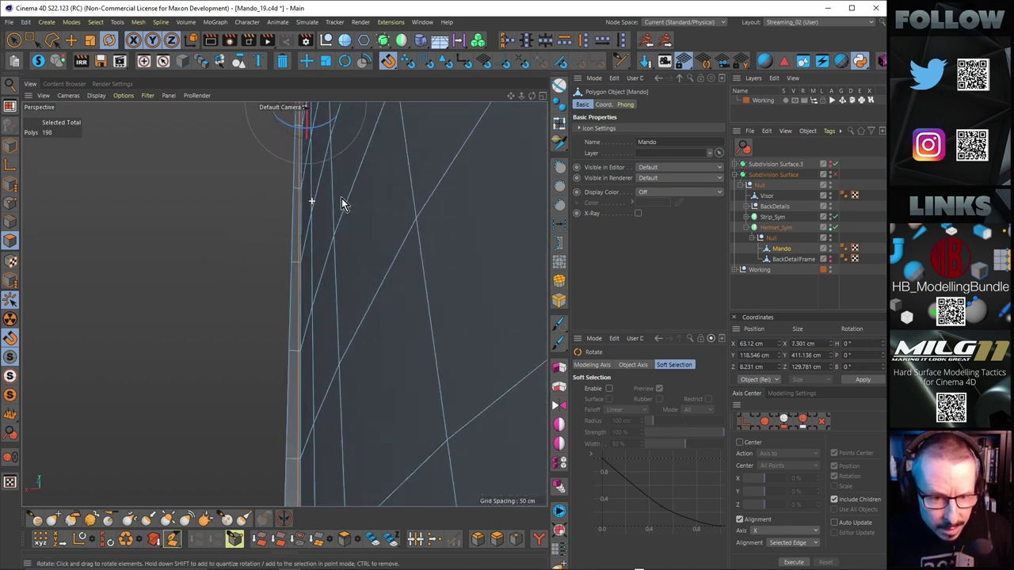
pyautogui.scroll(-5, 392, 190)
# Snap the side panel's modeling axis to a vertex partway down the panel for use with the Scale tool.
pyautogui.keyDown('alt'); pyautogui.moveTo(383, 193); pyautogui.dragTo(366, 289); pyautogui.keyUp('alt')
pyautogui.keyDown('alt'); pyautogui.moveTo(326, 249); pyautogui.dragTo(319, 265); pyautogui.keyUp('alt')
pyautogui.keyDown('alt'); pyautogui.moveTo(331, 265); pyautogui.dragTo(280, 273, button='right'); pyautogui.keyUp('alt')
pyautogui.keyDown('alt'); pyautogui.moveTo(285, 304); pyautogui.dragTo(350, 250); pyautogui.keyUp('alt')
pyautogui.keyDown('alt'); pyautogui.moveTo(350, 249); pyautogui.dragTo(352, 303, button='middle'); pyautogui.keyUp('alt')
pyautogui.keyDown('alt'); pyautogui.moveTo(352, 308); pyautogui.dragTo(206, 317); pyautogui.keyUp('alt')
pyautogui.press('t')
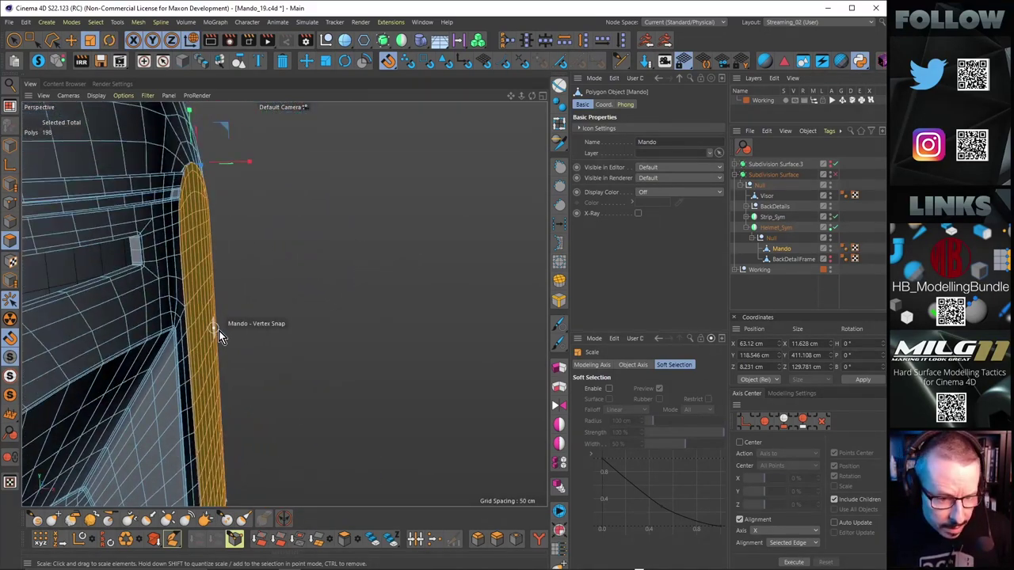
pyautogui.press('l')
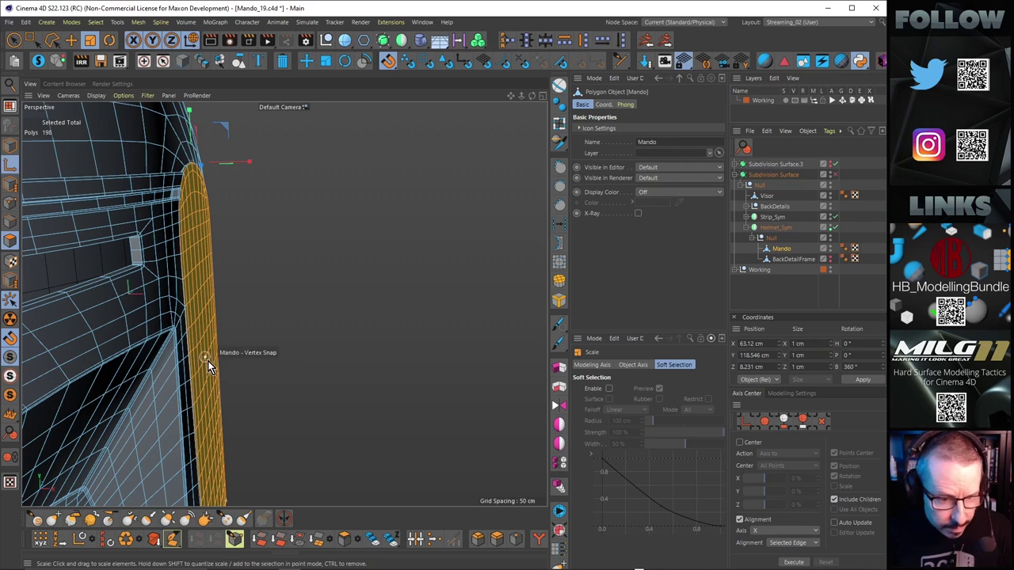
pyautogui.click(208, 360)
pyautogui.press('l')
pyautogui.moveTo(206, 358)
pyautogui.mouseDown()
pyautogui.moveTo(191, 345)
pyautogui.moveTo(199, 340)
pyautogui.mouseUp()
pyautogui.hotkey('ctrl', 'z')
# Try to flatten the side panel along X with Scale in the Top view.
pyautogui.keyDown('alt'); pyautogui.moveTo(259, 357); pyautogui.dragTo(211, 363); pyautogui.keyUp('alt')
pyautogui.press('F5')
pyautogui.middleClick(466, 246)
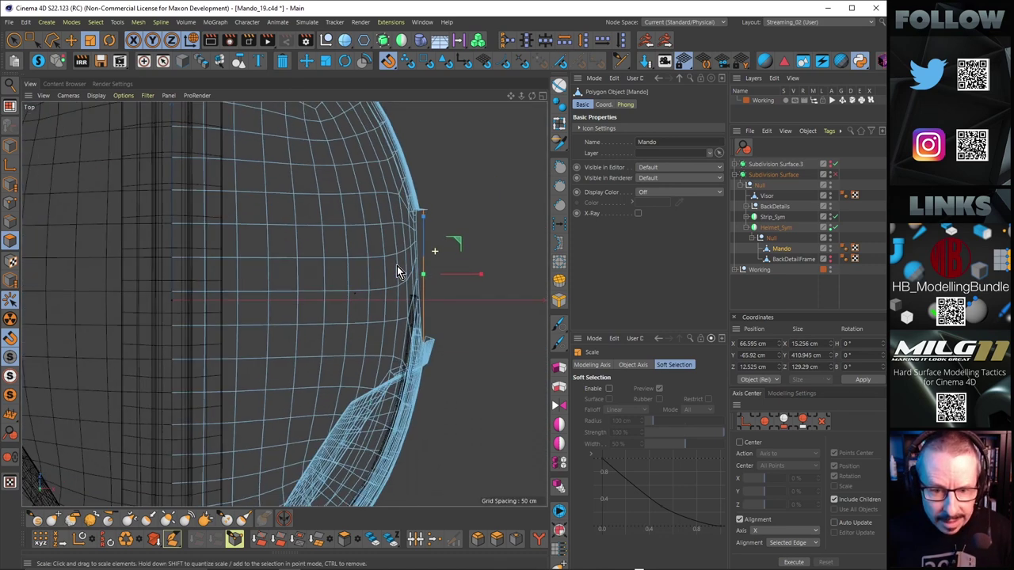
pyautogui.scroll(3, 424, 305)
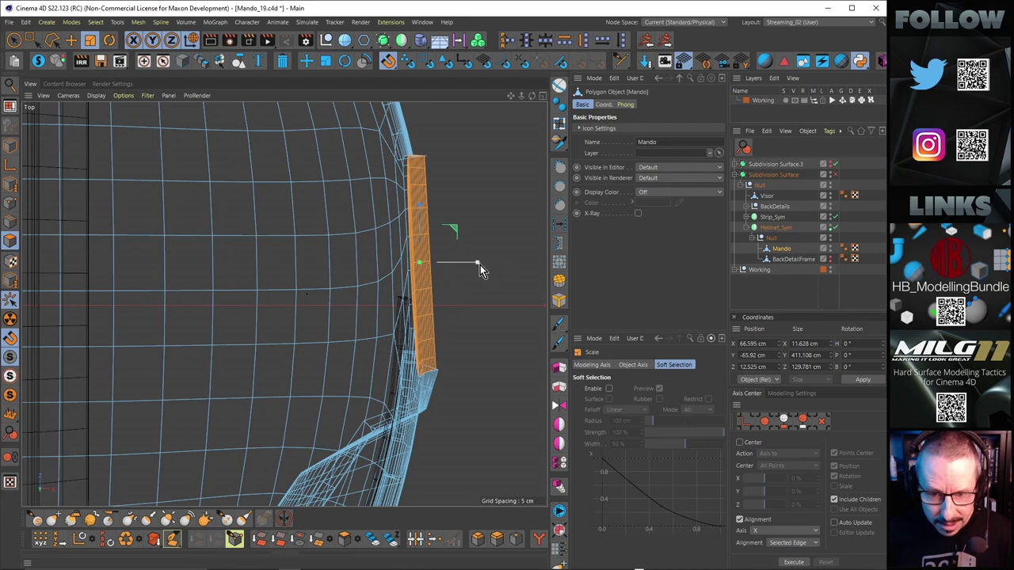
pyautogui.moveTo(479, 265); pyautogui.dragTo(422, 262)
pyautogui.scroll(-10, 422, 262)
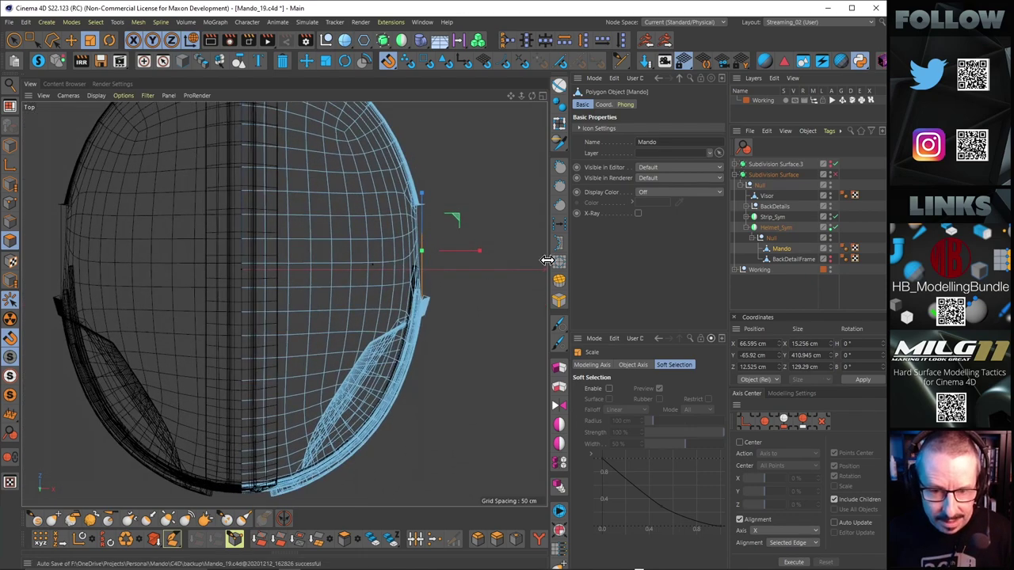
# Examine the side panel's front edge and rounded top against the surrounding shell in the perspective view.
pyautogui.middleClick(461, 298)
pyautogui.middleClick(161, 243)
pyautogui.keyDown('alt'); pyautogui.moveTo(160, 267); pyautogui.dragTo(184, 170); pyautogui.keyUp('alt')
pyautogui.keyDown('alt'); pyautogui.moveTo(197, 145); pyautogui.dragTo(290, 139, button='right'); pyautogui.keyUp('alt')
pyautogui.keyDown('alt'); pyautogui.moveTo(290, 140); pyautogui.dragTo(280, 259); pyautogui.keyUp('alt')
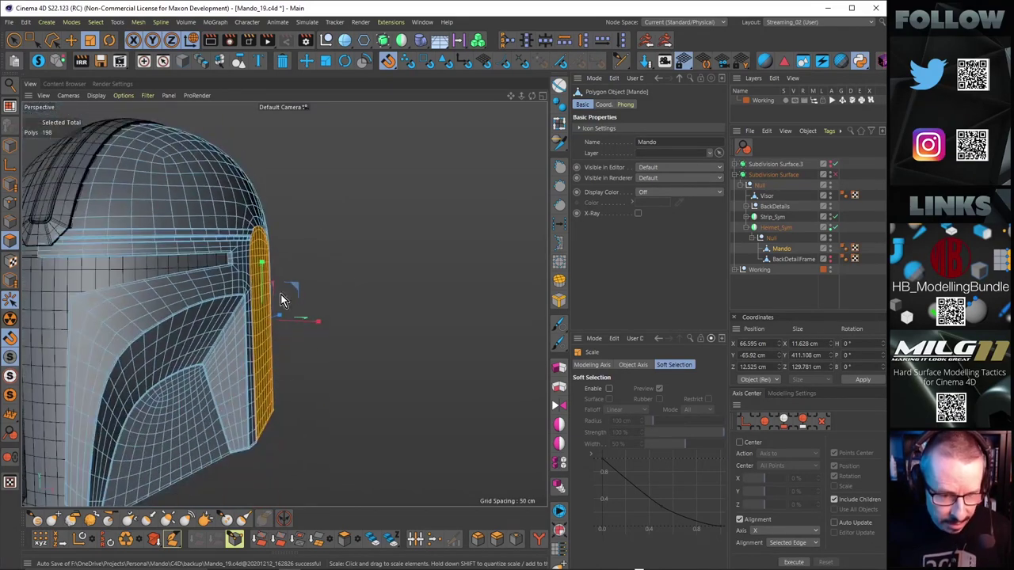
pyautogui.keyDown('alt'); pyautogui.moveTo(256, 231); pyautogui.dragTo(278, 225, button='right'); pyautogui.keyUp('alt')
pyautogui.keyDown('alt'); pyautogui.moveTo(277, 225); pyautogui.dragTo(277, 270); pyautogui.keyUp('alt')
pyautogui.keyDown('alt'); pyautogui.moveTo(266, 249); pyautogui.dragTo(330, 238, button='right'); pyautogui.keyUp('alt')
pyautogui.keyDown('alt'); pyautogui.moveTo(290, 236); pyautogui.dragTo(318, 168); pyautogui.keyUp('alt')
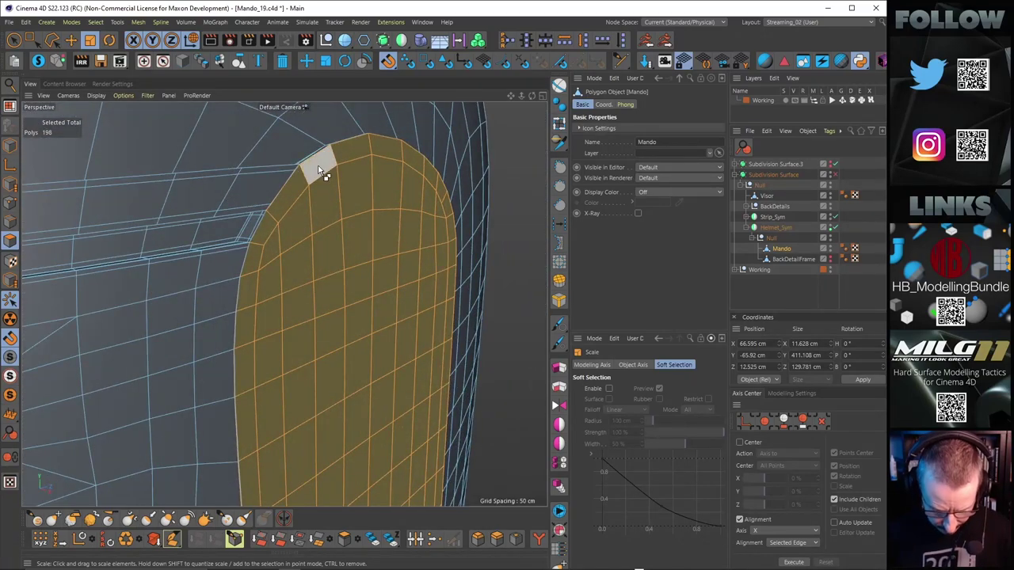
# Render the helmet in the viewport and inspect how the side panel sits from the front and from behind.
pyautogui.hotkey('ctrl', 'r')
pyautogui.keyDown('alt'); pyautogui.moveTo(322, 178); pyautogui.dragTo(375, 201); pyautogui.keyUp('alt')
pyautogui.scroll(3, 290, 191)
pyautogui.keyDown('alt'); pyautogui.moveTo(382, 246); pyautogui.dragTo(396, 295); pyautogui.keyUp('alt')
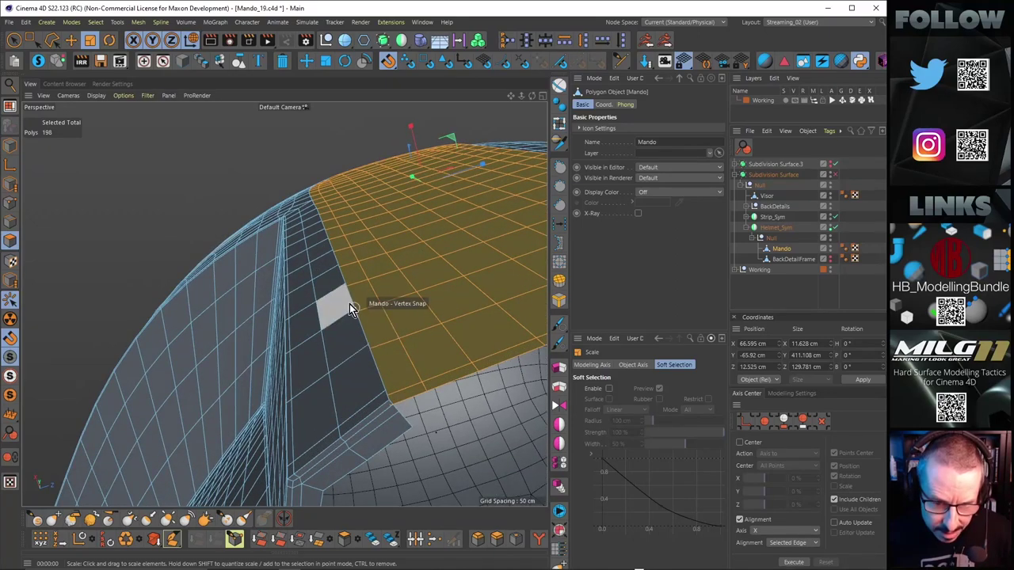
pyautogui.keyDown('alt'); pyautogui.moveTo(382, 363); pyautogui.dragTo(372, 304); pyautogui.keyUp('alt')
pyautogui.hotkey('ctrl', 'r')
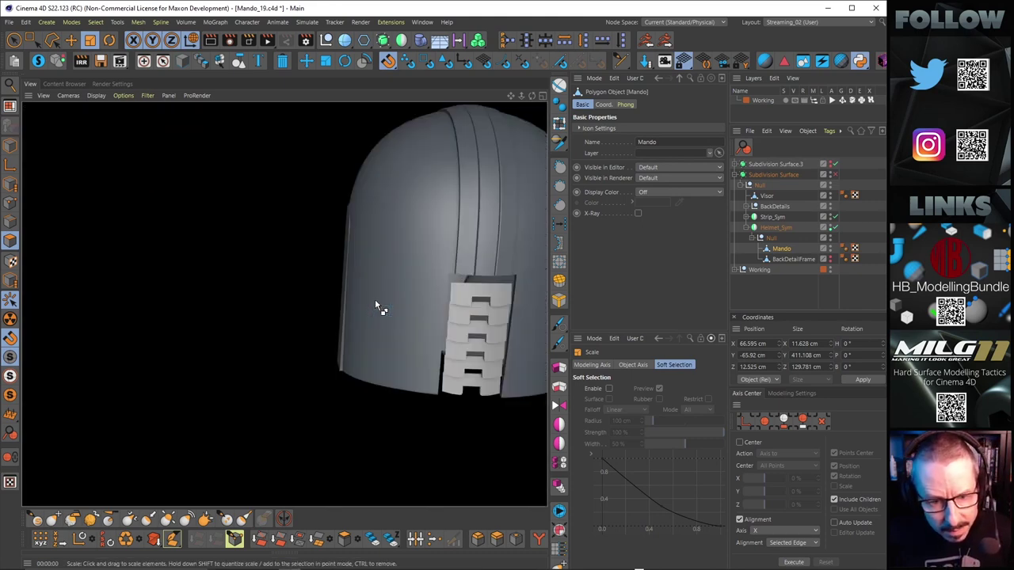
# Examine the step between the side panel's rear edge and the shell down to the lower corner, and render the helmet in the viewport.
pyautogui.moveTo(362, 286)
pyautogui.keyDown('alt'); pyautogui.mouseDown()
pyautogui.moveTo(417, 284)
pyautogui.moveTo(357, 292)
pyautogui.mouseUp(); pyautogui.keyUp('alt')
pyautogui.keyDown('alt'); pyautogui.moveTo(356, 288); pyautogui.dragTo(409, 271, button='right'); pyautogui.keyUp('alt')
pyautogui.keyDown('alt'); pyautogui.moveTo(409, 271); pyautogui.dragTo(353, 254); pyautogui.keyUp('alt')
pyautogui.keyDown('alt'); pyautogui.moveTo(351, 245); pyautogui.dragTo(302, 250); pyautogui.keyUp('alt')
pyautogui.scroll(5, 347, 396)
pyautogui.keyDown('alt'); pyautogui.moveTo(342, 361); pyautogui.dragTo(316, 139); pyautogui.keyUp('alt')
pyautogui.keyDown('alt'); pyautogui.moveTo(333, 329); pyautogui.dragTo(363, 331); pyautogui.keyUp('alt')
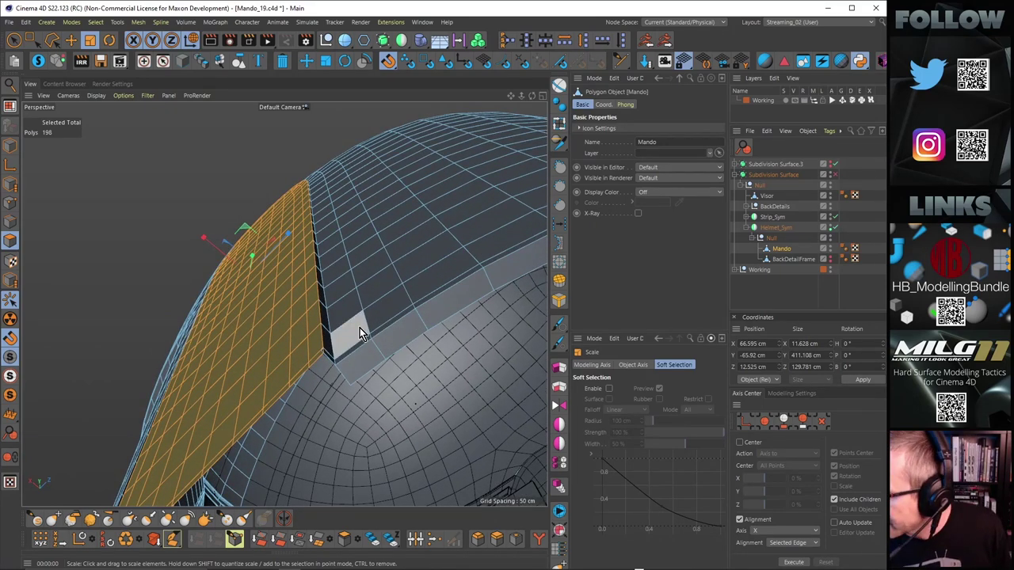
pyautogui.keyDown('alt'); pyautogui.moveTo(358, 330); pyautogui.dragTo(330, 301); pyautogui.keyUp('alt')
pyautogui.keyDown('alt'); pyautogui.moveTo(337, 312); pyautogui.dragTo(391, 285, button='right'); pyautogui.keyUp('alt')
pyautogui.keyDown('alt'); pyautogui.moveTo(316, 312); pyautogui.dragTo(313, 221); pyautogui.keyUp('alt')
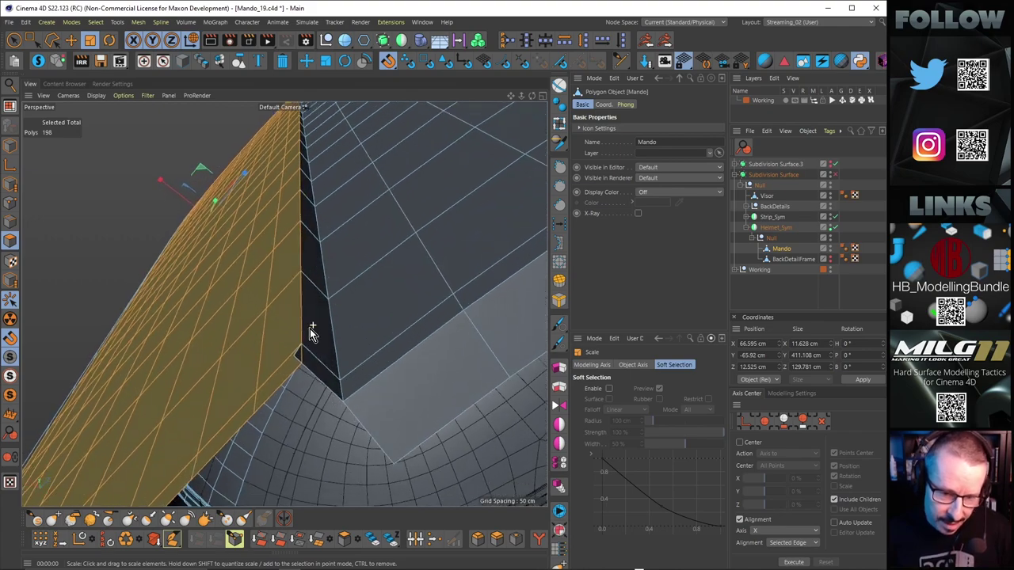
pyautogui.hotkey('ctrl', 'r')
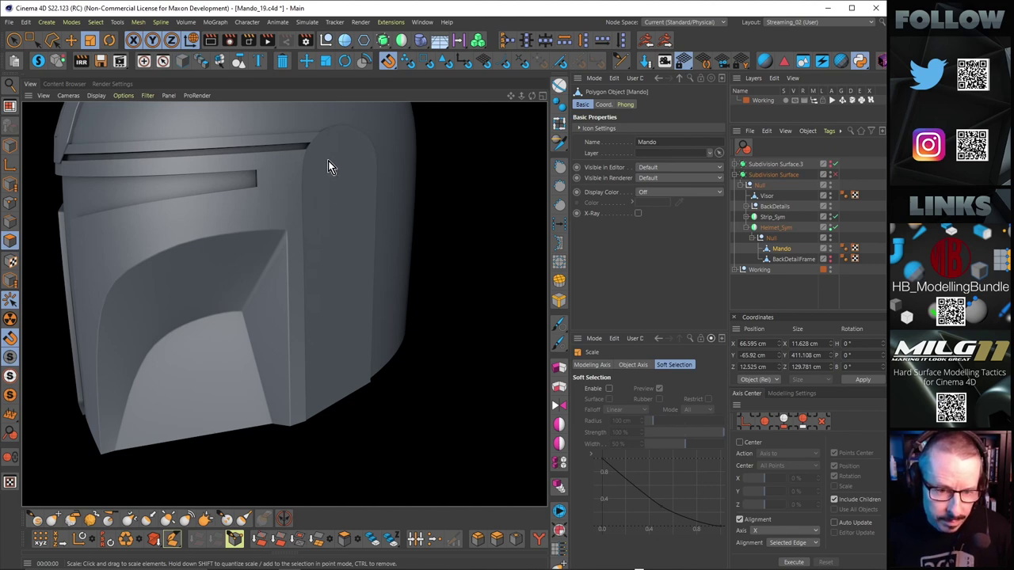
pyautogui.hotkey('ctrl', 's')
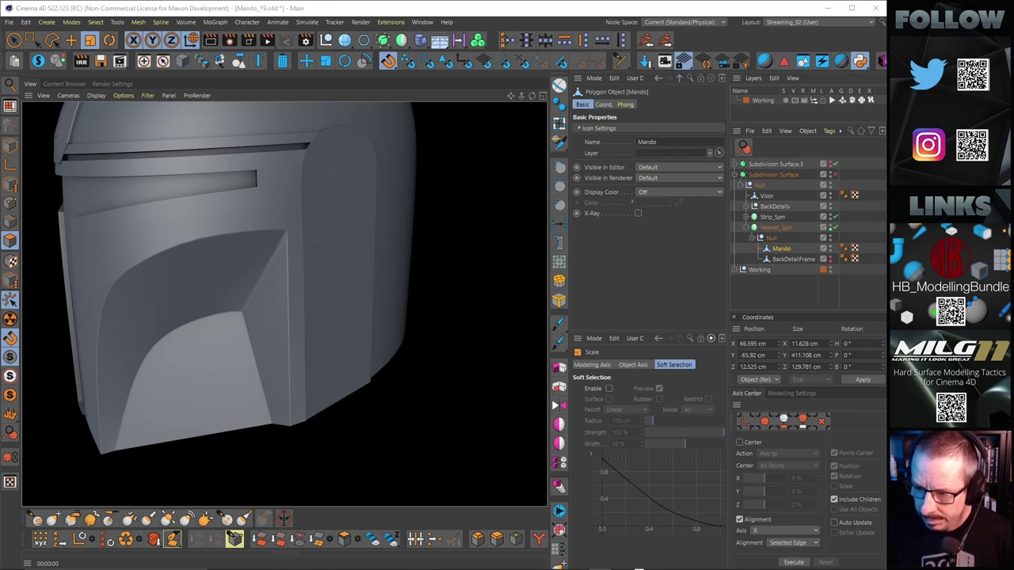
# Switch to the reference image board and examine the helmet's side piece in the rear-view render and the outdoor film still.
pyautogui.moveTo(887, 355); pyautogui.dragTo(251, 83)
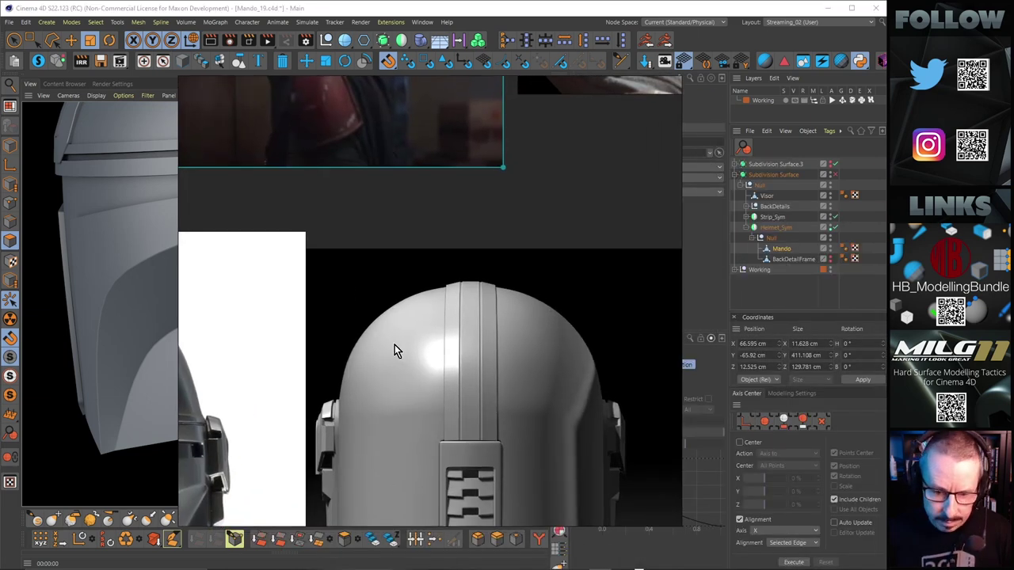
pyautogui.scroll(2, 341, 469)
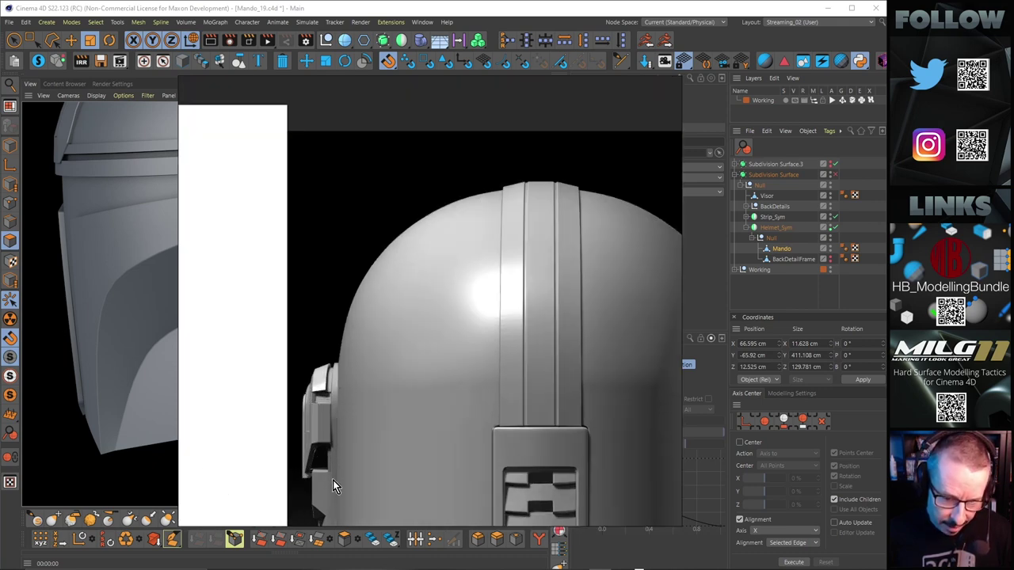
pyautogui.scroll(-4, 410, 367)
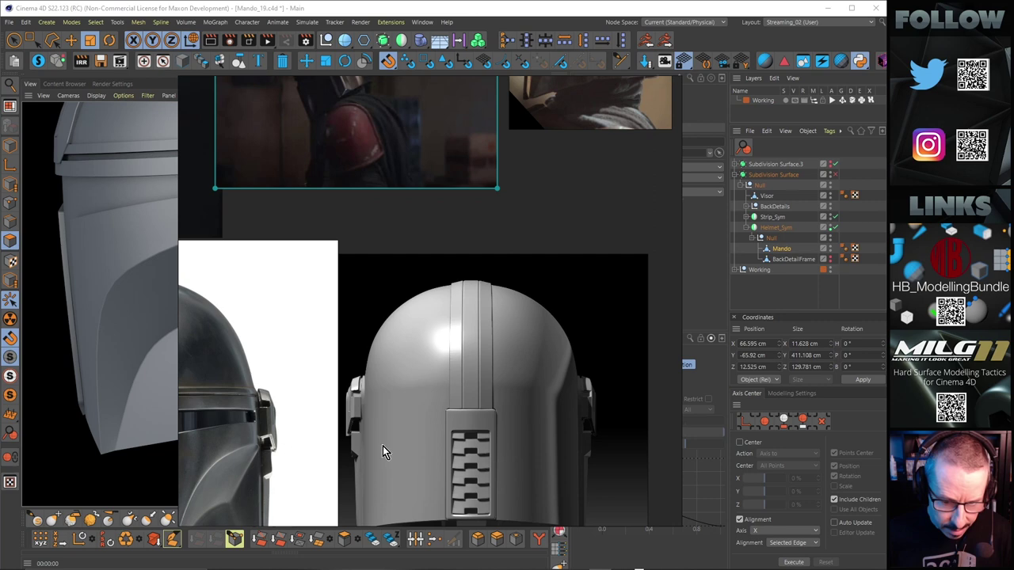
pyautogui.click(408, 367)
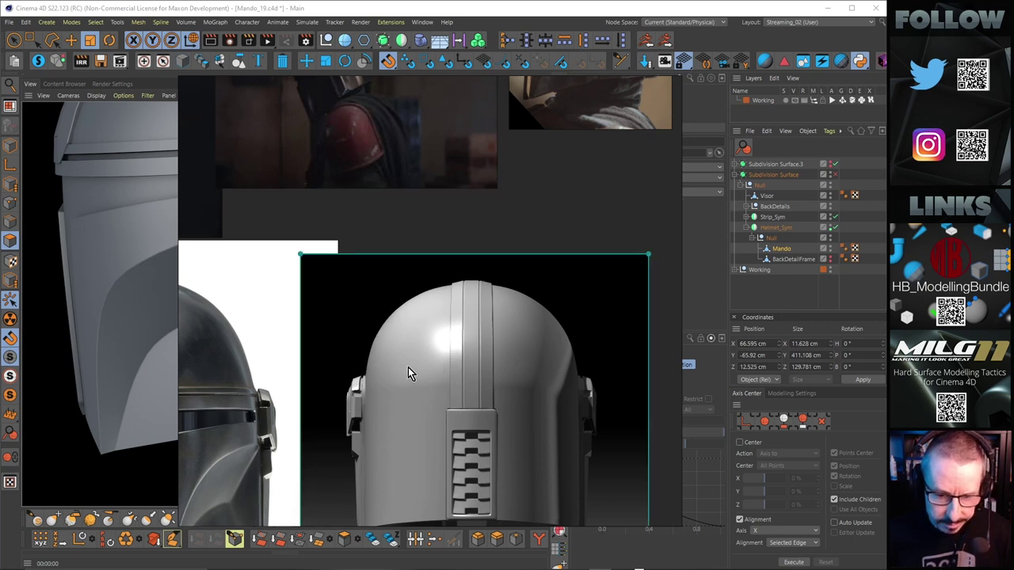
pyautogui.moveTo(415, 313); pyautogui.dragTo(716, 287, button='middle')
pyautogui.moveTo(333, 275); pyautogui.dragTo(644, 224, button='middle')
pyautogui.moveTo(475, 278)
pyautogui.mouseDown(button='middle')
pyautogui.moveTo(518, 286)
pyautogui.moveTo(490, 511)
pyautogui.mouseUp(button='middle')
pyautogui.moveTo(434, 199); pyautogui.dragTo(473, 477, button='middle')
pyautogui.moveTo(446, 328); pyautogui.dragTo(479, 371, button='middle')
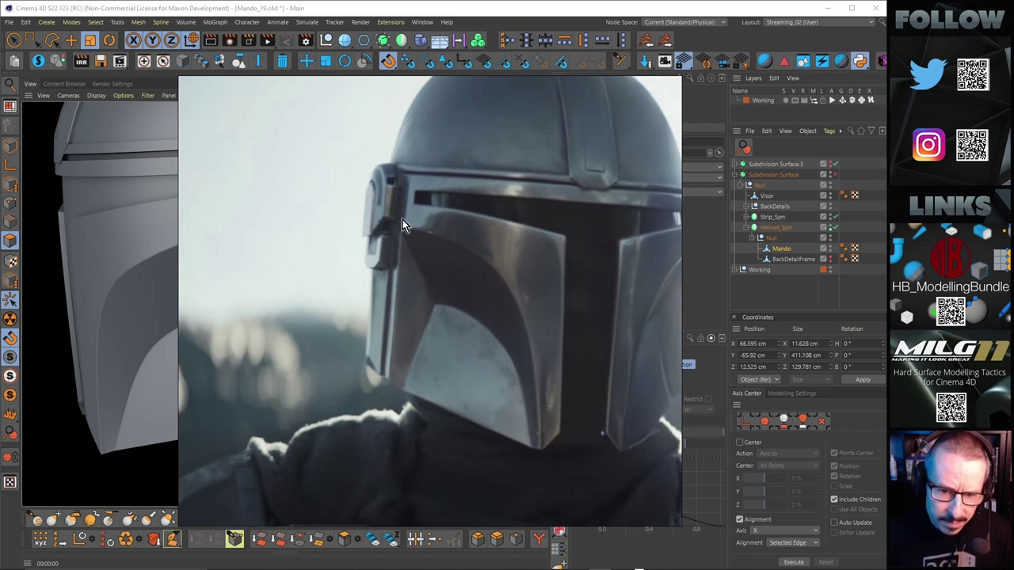
pyautogui.scroll(2, 402, 220)
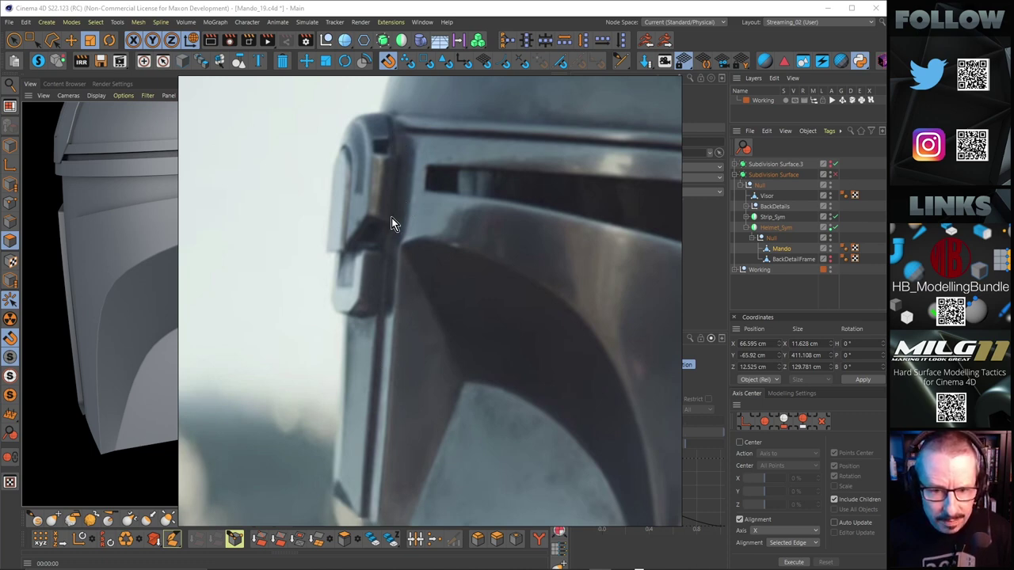
# Study the helmet's side panel in the smaller film stills, and move the reference board out of the way.
pyautogui.scroll(-5, 395, 234)
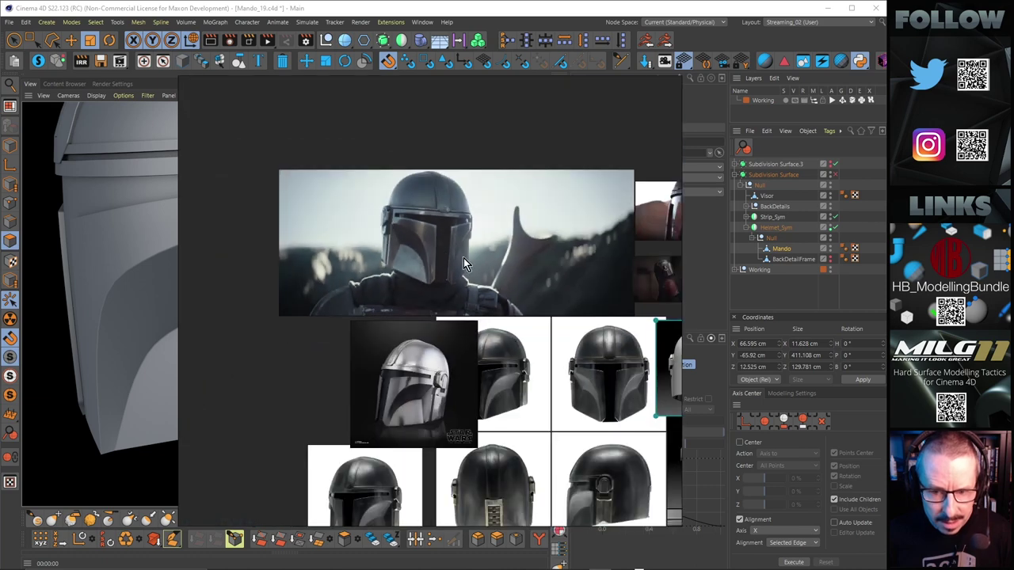
pyautogui.scroll(2, 515, 283)
pyautogui.scroll(2, 447, 259)
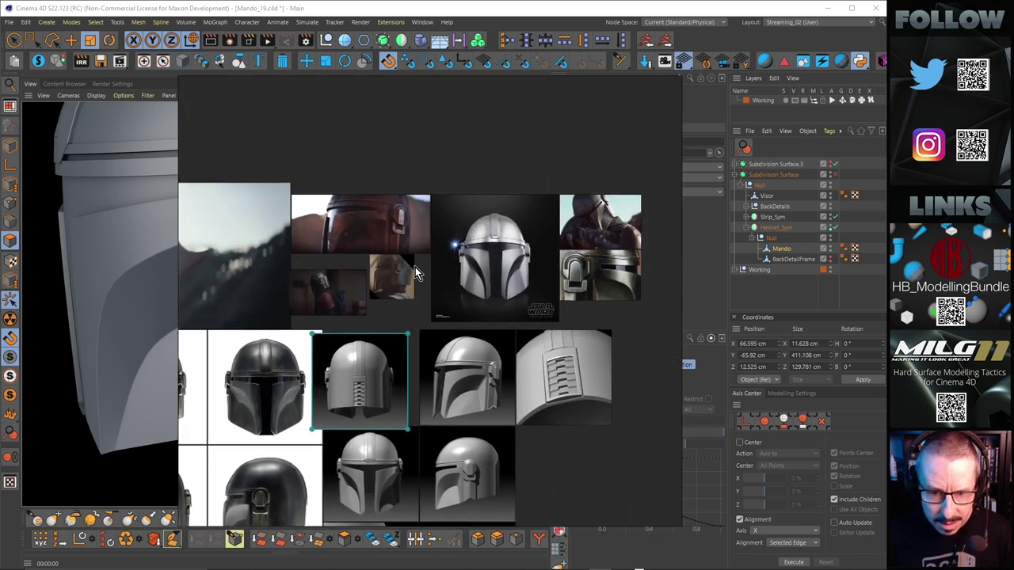
pyautogui.scroll(3, 412, 250)
pyautogui.scroll(3, 369, 317)
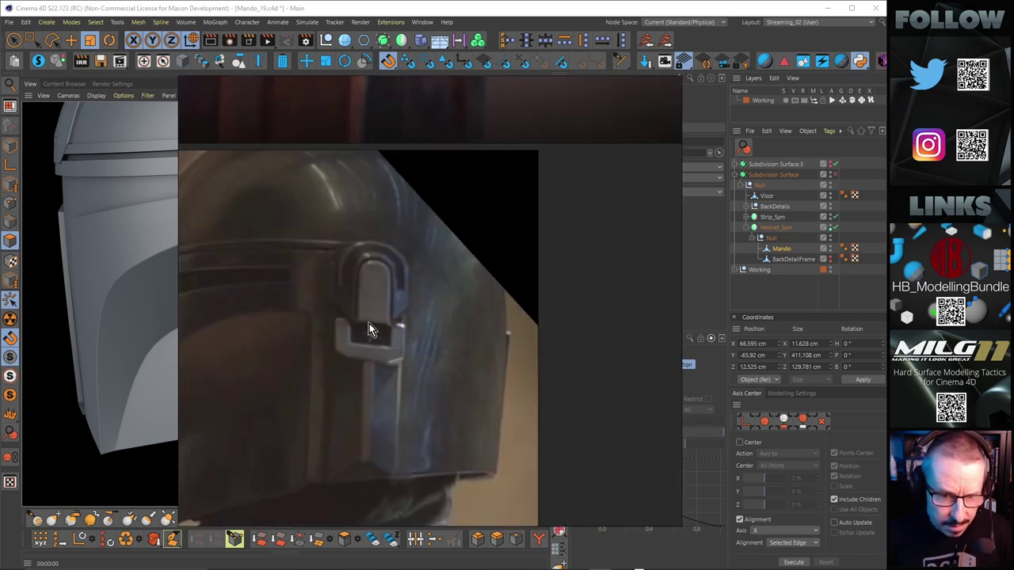
pyautogui.scroll(-2, 396, 313)
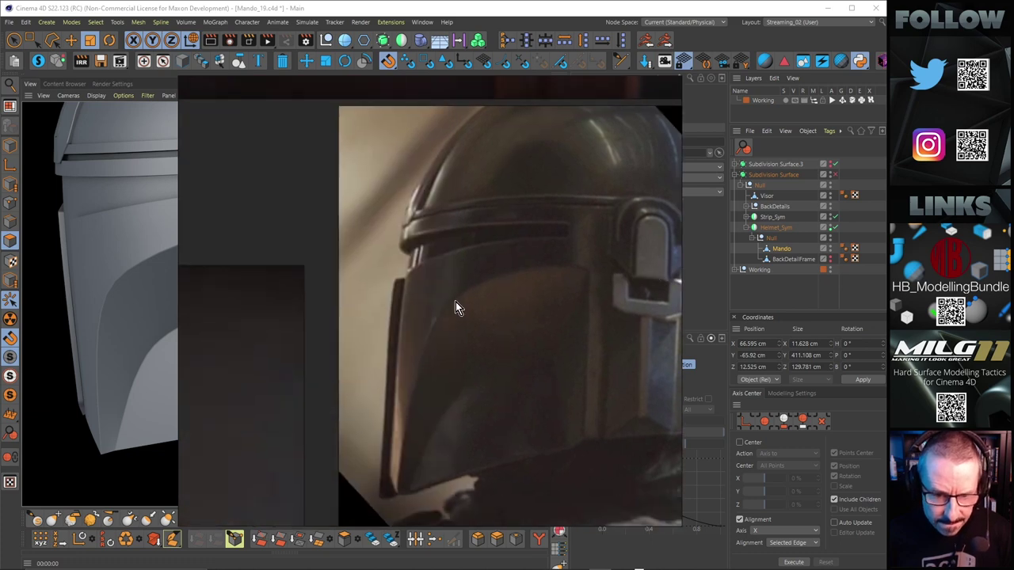
pyautogui.scroll(-2, 515, 285)
pyautogui.scroll(-2, 565, 267)
pyautogui.scroll(5, 401, 287)
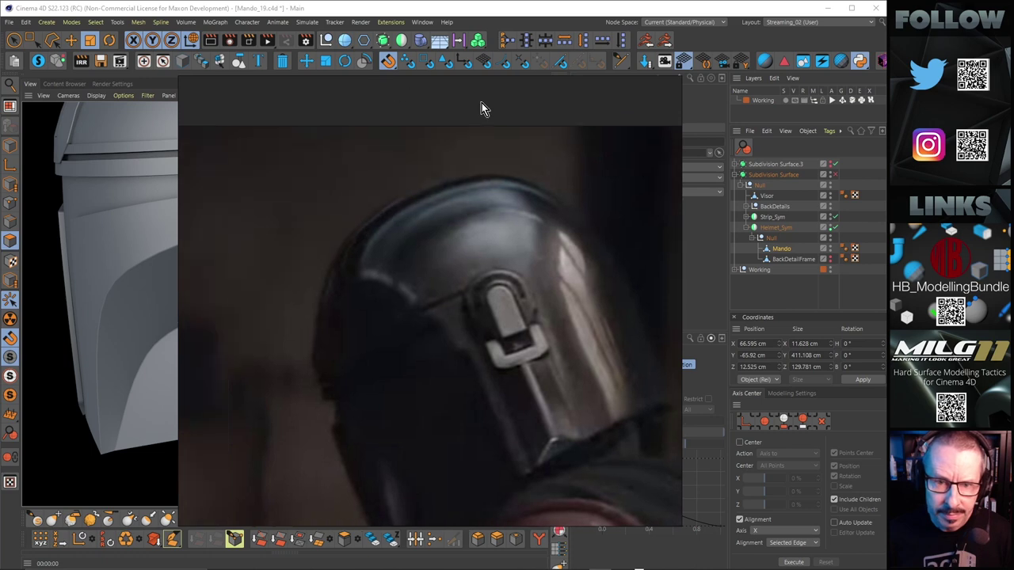
pyautogui.moveTo(666, 248); pyautogui.dragTo(437, 274, button='middle')
pyautogui.moveTo(352, 85); pyautogui.dragTo(1008, 380, button='right')
# Compare the side panel's rounded top with the background reference image in the Right view.
pyautogui.keyDown('alt'); pyautogui.moveTo(325, 222); pyautogui.dragTo(314, 240); pyautogui.keyUp('alt')
pyautogui.keyDown('alt'); pyautogui.moveTo(341, 155); pyautogui.dragTo(396, 143, button='right'); pyautogui.keyUp('alt')
pyautogui.keyDown('alt'); pyautogui.moveTo(394, 143); pyautogui.dragTo(190, 157); pyautogui.keyUp('alt')
pyautogui.keyDown('alt'); pyautogui.moveTo(190, 157); pyautogui.dragTo(287, 215, button='right'); pyautogui.keyUp('alt')
pyautogui.keyDown('alt'); pyautogui.moveTo(287, 215); pyautogui.dragTo(373, 212); pyautogui.keyUp('alt')
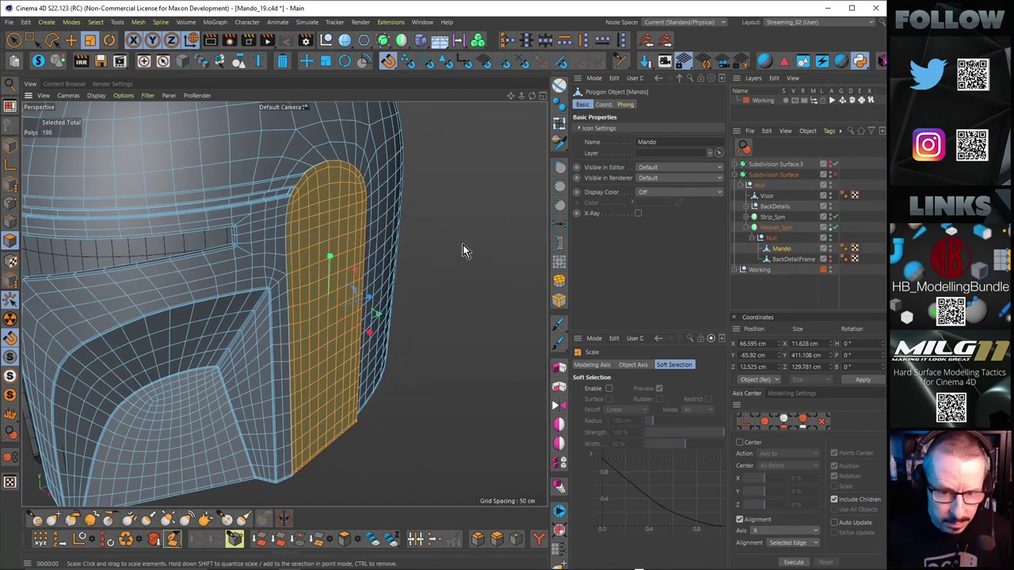
pyautogui.middleClick(464, 250)
pyautogui.middleClick(238, 396)
pyautogui.scroll(6, 440, 154)
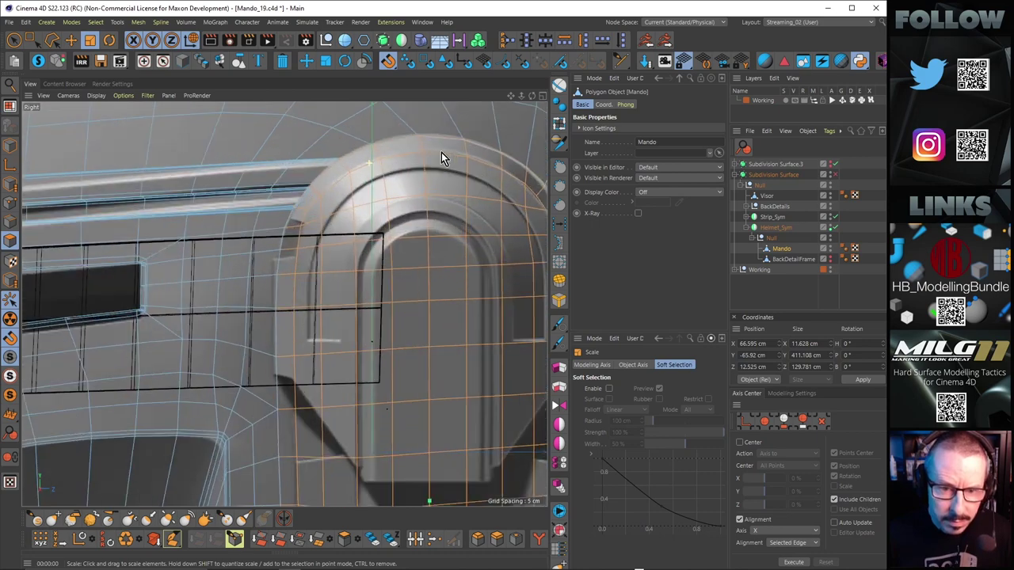
pyautogui.keyDown('alt'); pyautogui.moveTo(428, 170); pyautogui.dragTo(426, 172, button='middle'); pyautogui.keyUp('alt')
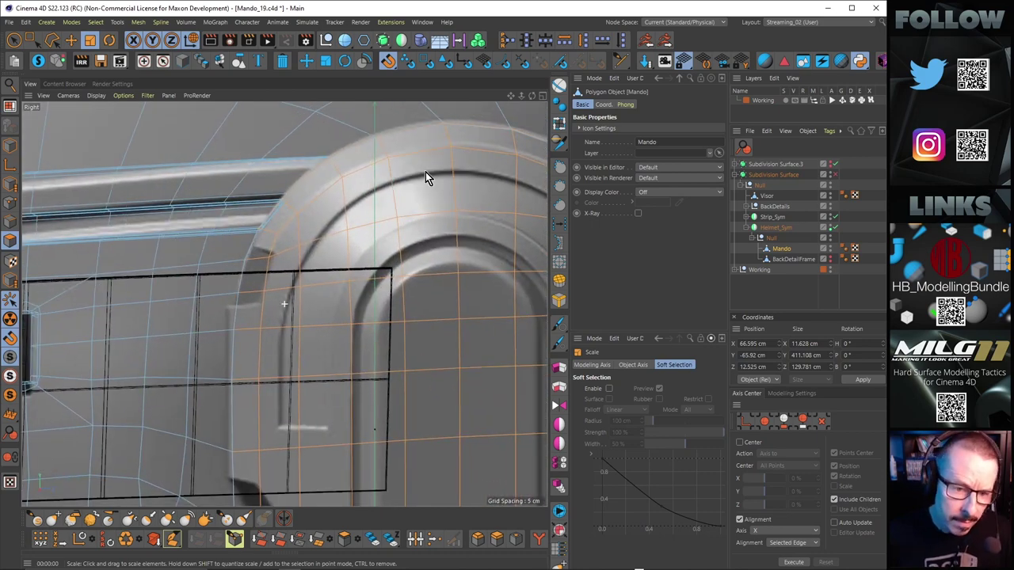
pyautogui.scroll(-2, 420, 181)
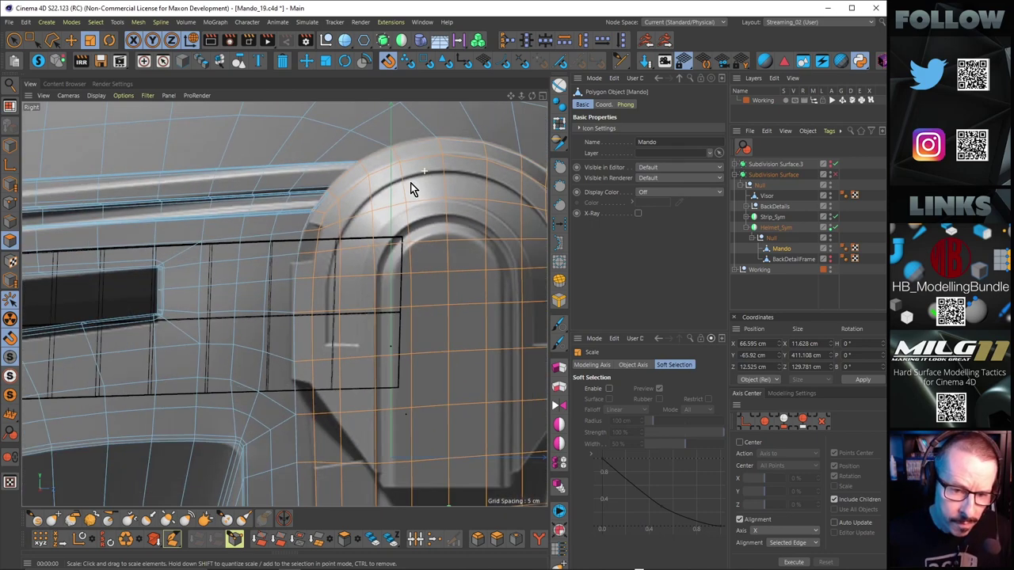
# Return to the Perspective view and undo the recent position adjustments of the side panel.
pyautogui.middleClick(345, 220)
pyautogui.middleClick(270, 206)
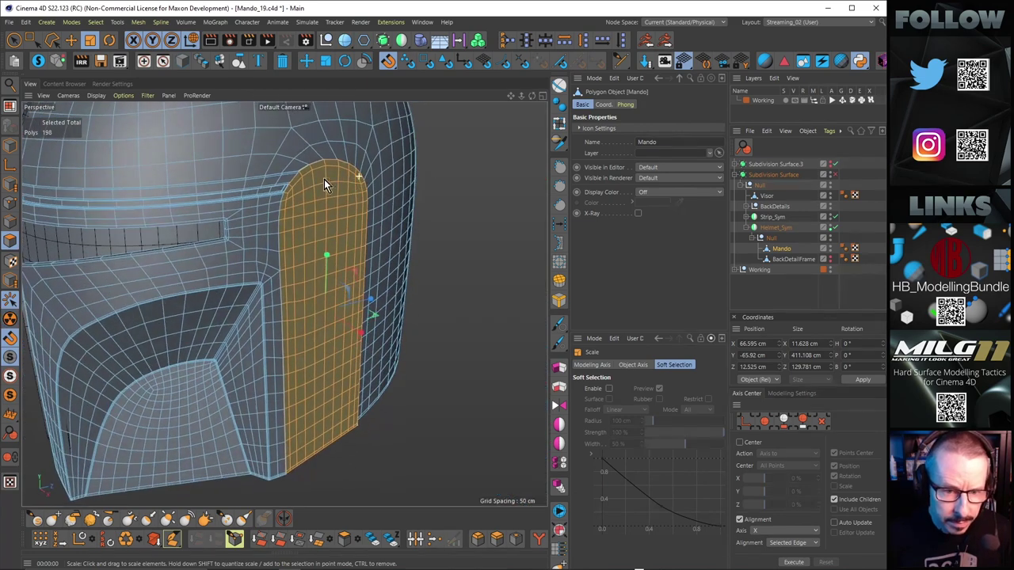
pyautogui.scroll(5, 361, 172)
pyautogui.keyDown('alt'); pyautogui.moveTo(237, 203); pyautogui.dragTo(236, 162); pyautogui.keyUp('alt')
pyautogui.scroll(3, 306, 143)
pyautogui.keyDown('alt'); pyautogui.moveTo(265, 215); pyautogui.dragTo(194, 253); pyautogui.keyUp('alt')
pyautogui.scroll(-3, 251, 217)
pyautogui.keyDown('alt'); pyautogui.moveTo(284, 304); pyautogui.dragTo(189, 375); pyautogui.keyUp('alt')
pyautogui.hotkey('ctrl', 'z')
pyautogui.hotkey('ctrl', 'z')
pyautogui.hotkey('ctrl', 'z')
pyautogui.hotkey('ctrl', 'z')
pyautogui.hotkey('ctrl', 'z')
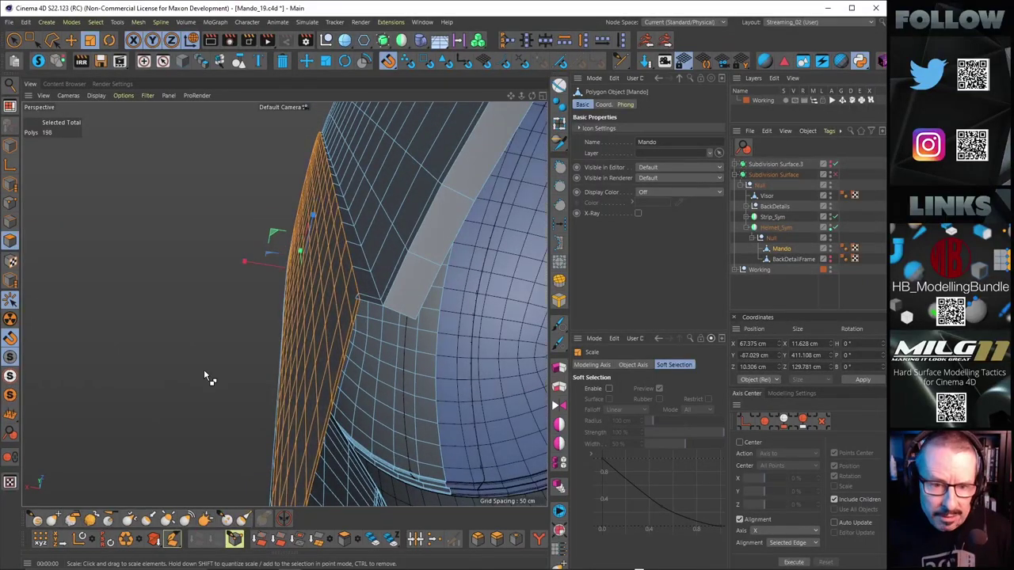
pyautogui.keyDown('alt'); pyautogui.moveTo(316, 341); pyautogui.dragTo(308, 274); pyautogui.keyUp('alt')
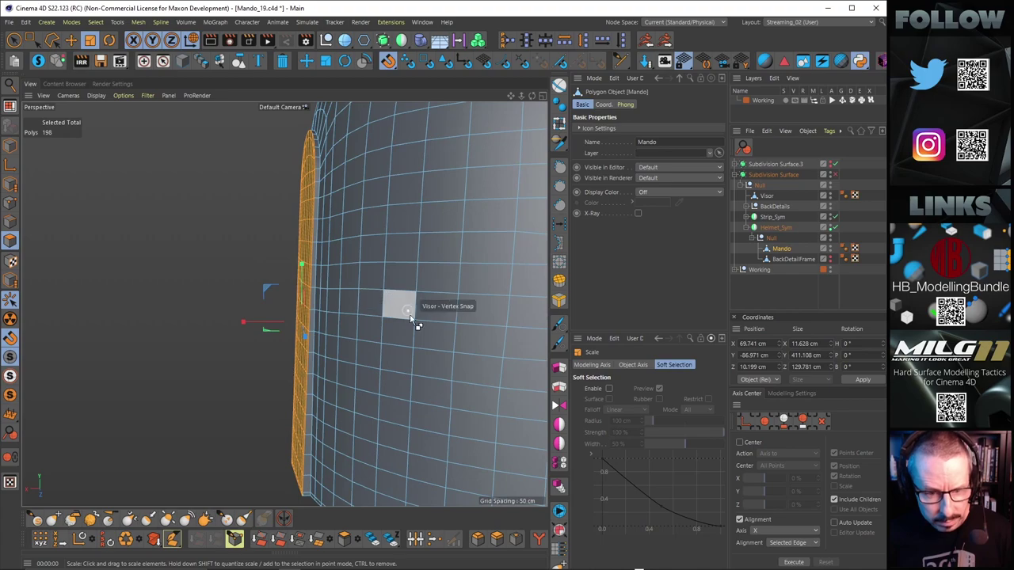
# Clear the polygon selection and reselect the whole side panel with Phong Break Selection.
pyautogui.hotkey('ctrl', 'shift', 'a')
pyautogui.keyDown('alt'); pyautogui.moveTo(327, 305); pyautogui.dragTo(256, 258); pyautogui.keyUp('alt')
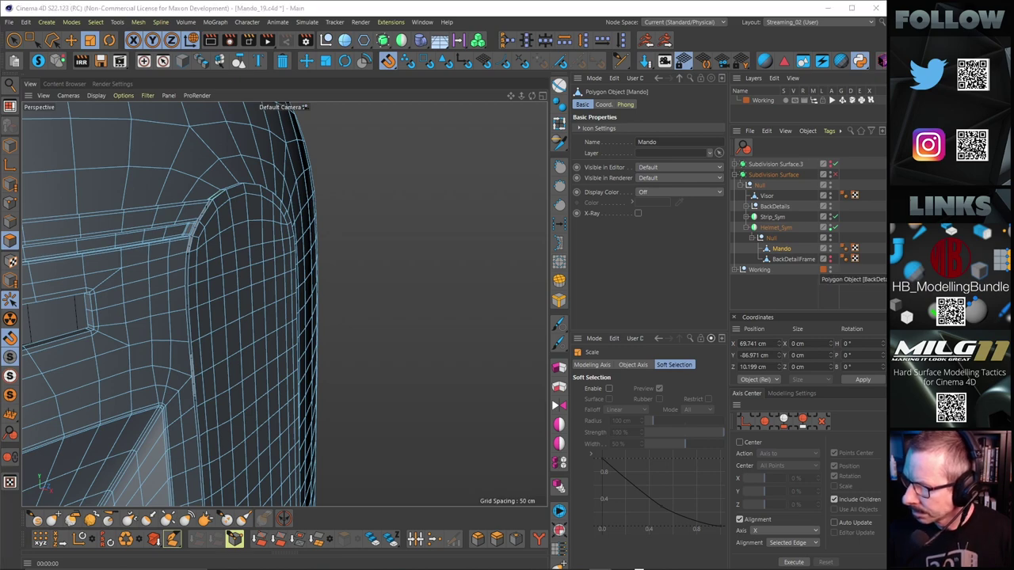
pyautogui.keyDown('alt'); pyautogui.moveTo(283, 303); pyautogui.dragTo(198, 283); pyautogui.keyUp('alt')
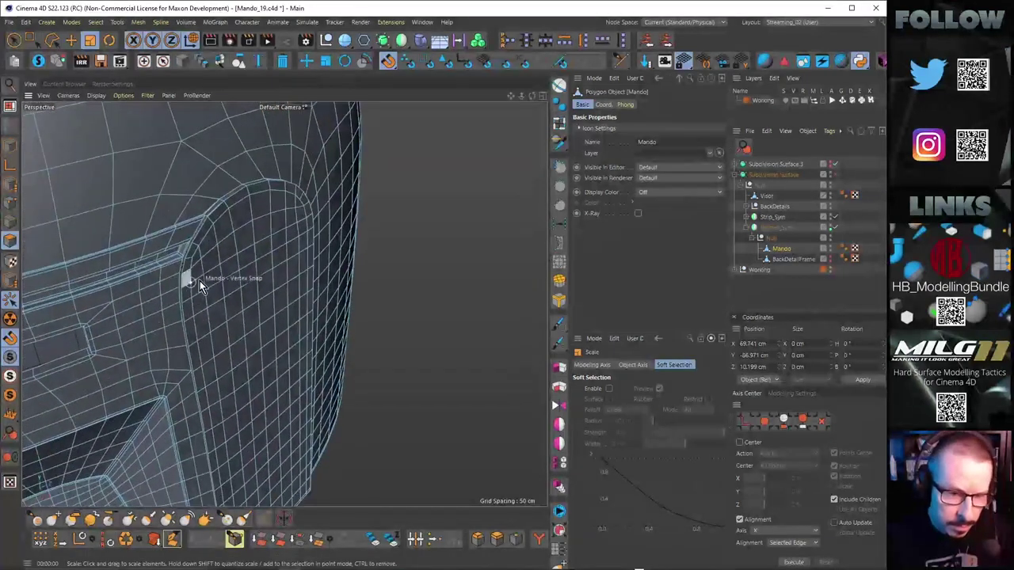
pyautogui.keyDown('alt'); pyautogui.moveTo(231, 272); pyautogui.dragTo(240, 238); pyautogui.keyUp('alt')
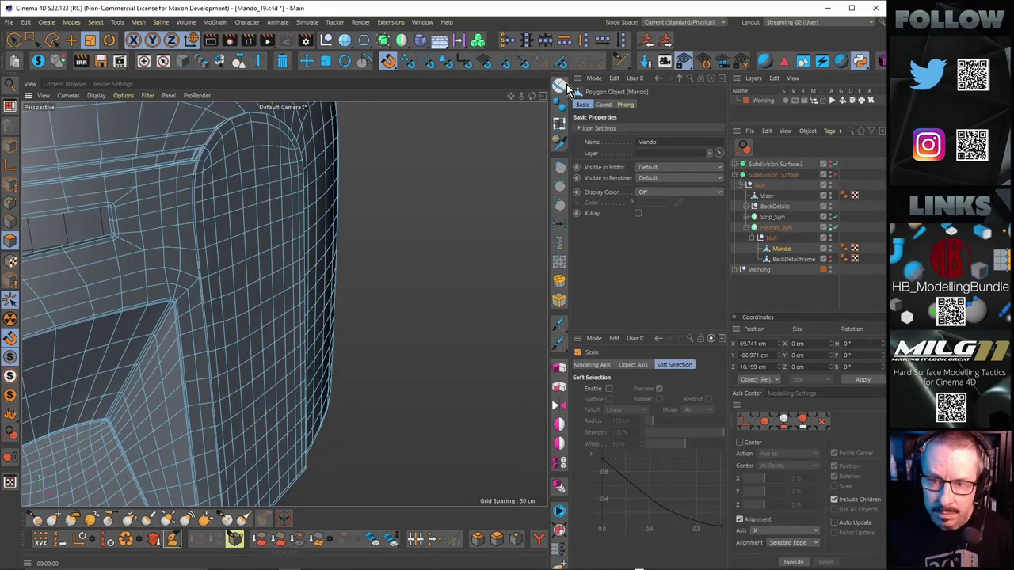
pyautogui.click(560, 85)
pyautogui.click(273, 250)
pyautogui.keyDown('alt'); pyautogui.moveTo(275, 251); pyautogui.dragTo(224, 196); pyautogui.keyUp('alt')
pyautogui.press('m')
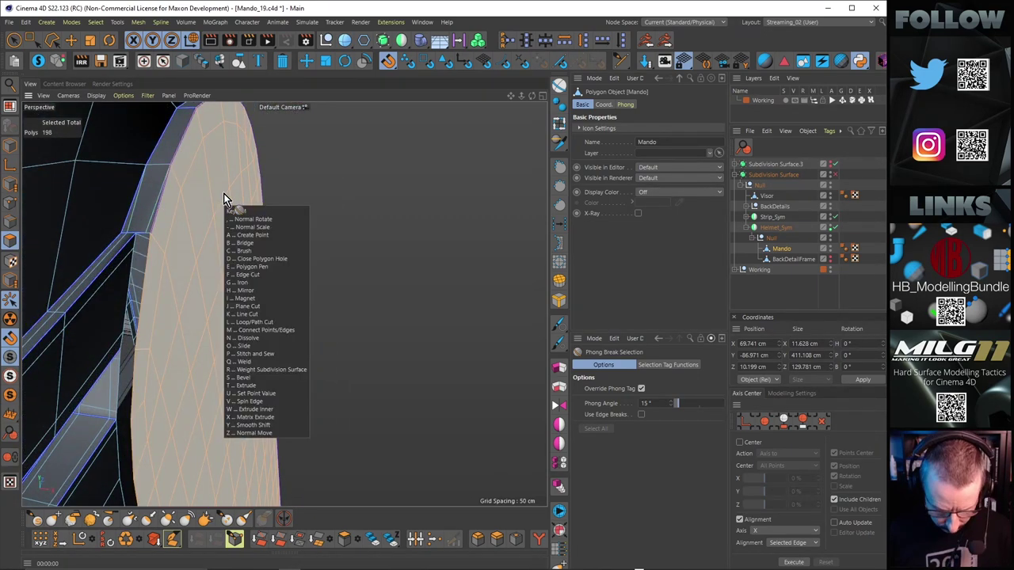
pyautogui.press('e')
pyautogui.keyDown('alt'); pyautogui.moveTo(157, 239); pyautogui.dragTo(169, 233); pyautogui.keyUp('alt')
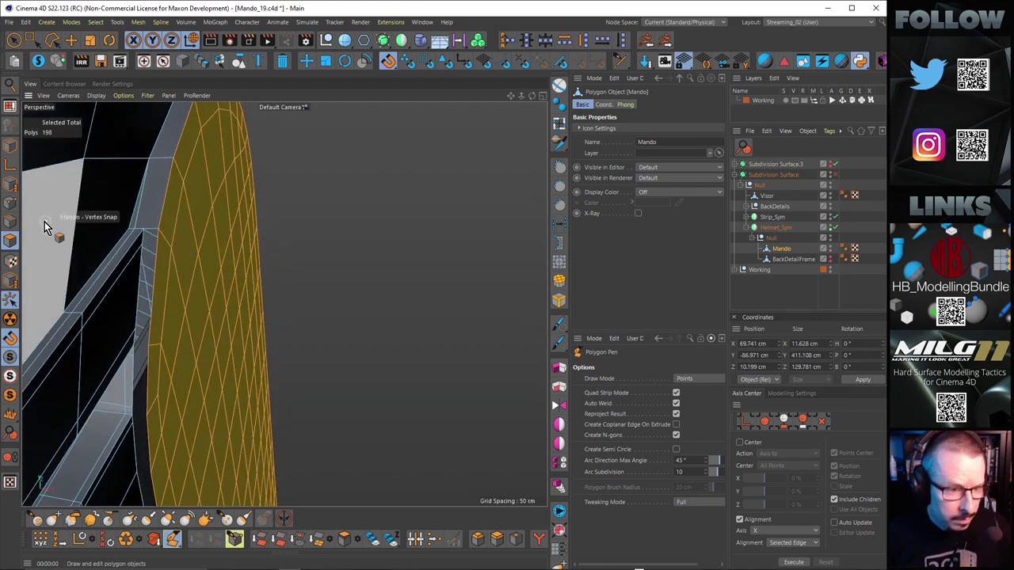
# In point mode, snap the side panel's axis onto the vertex at its upper front corner with the Move tool.
pyautogui.click(11, 203)
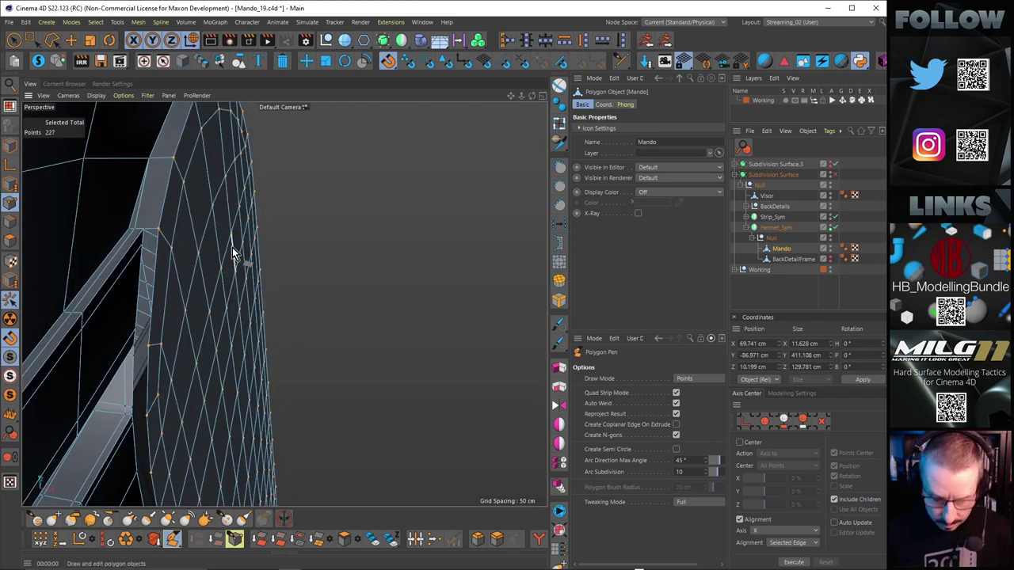
pyautogui.press('l')
pyautogui.click(158, 229)
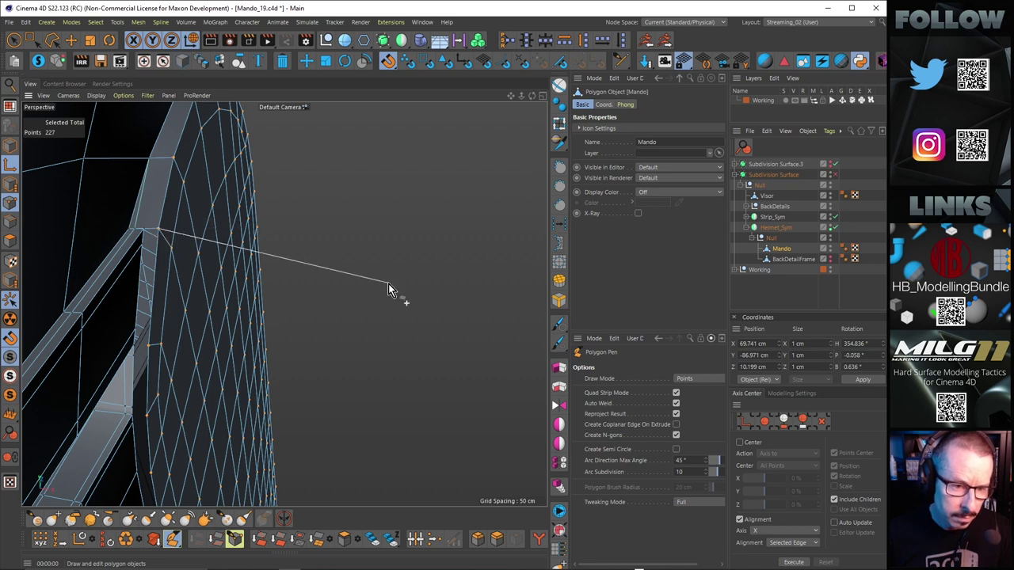
pyautogui.press('l')
pyautogui.press('Escape')
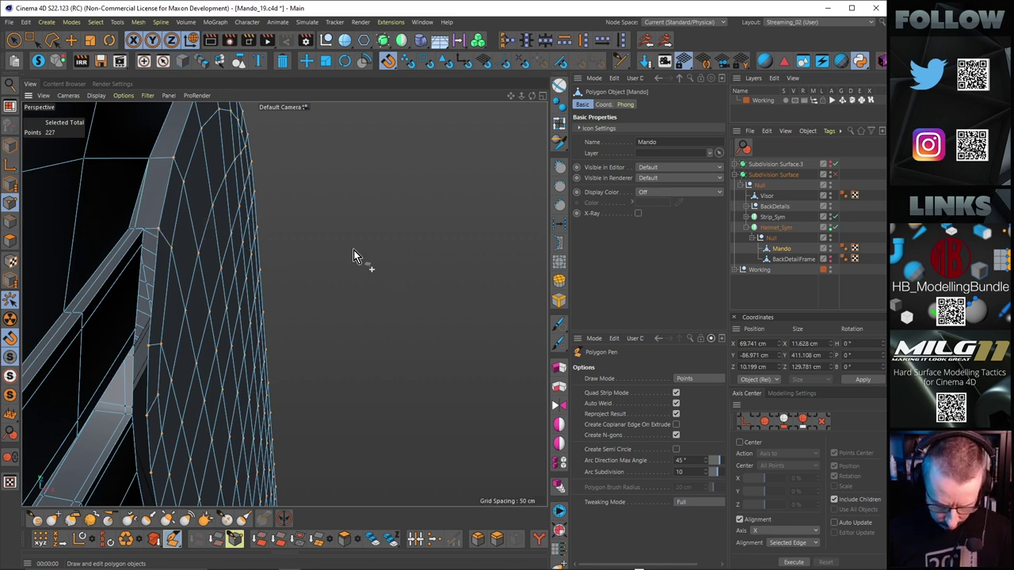
pyautogui.press('e')
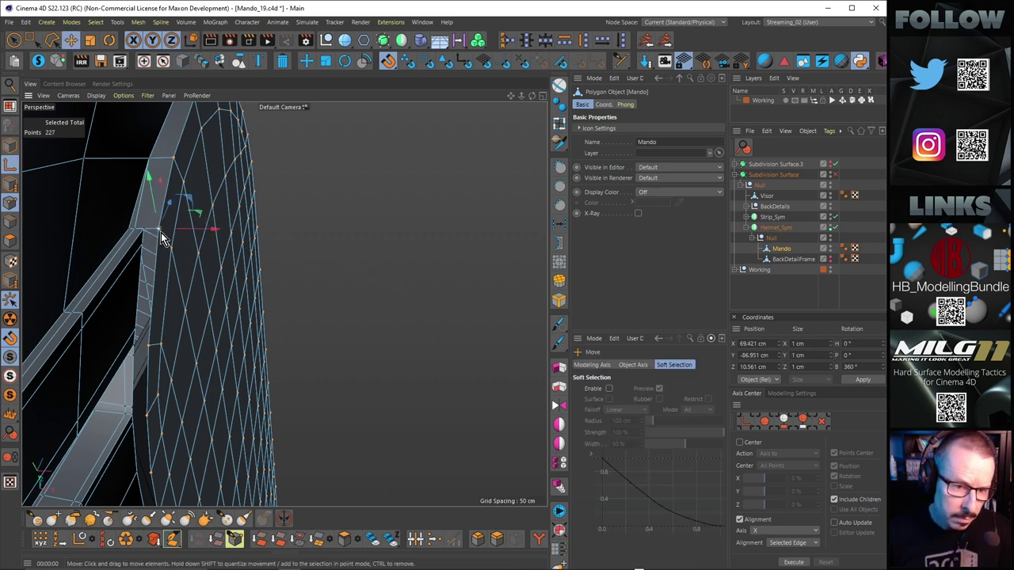
pyautogui.click(160, 229)
pyautogui.press('l')
pyautogui.scroll(4, 155, 230)
pyautogui.moveTo(155, 228)
pyautogui.keyDown('alt'); pyautogui.mouseDown()
pyautogui.moveTo(224, 228)
pyautogui.moveTo(162, 234)
pyautogui.moveTo(174, 285)
pyautogui.moveTo(184, 248)
pyautogui.moveTo(204, 238)
pyautogui.moveTo(146, 240)
pyautogui.mouseUp(); pyautogui.keyUp('alt')
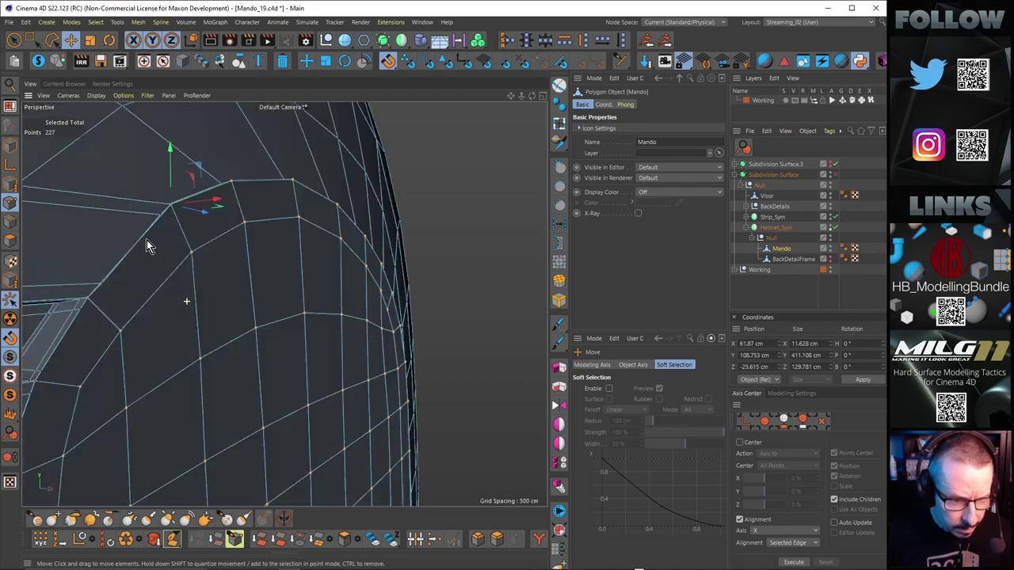
# Render the helmet in the viewport and examine the seam around the side panel's rounded top.
pyautogui.keyDown('alt'); pyautogui.moveTo(147, 241); pyautogui.dragTo(56, 269, button='right'); pyautogui.keyUp('alt')
pyautogui.keyDown('alt'); pyautogui.moveTo(162, 269); pyautogui.dragTo(212, 177, button='middle'); pyautogui.keyUp('alt')
pyautogui.keyDown('alt'); pyautogui.moveTo(212, 177); pyautogui.dragTo(246, 416); pyautogui.keyUp('alt')
pyautogui.keyDown('alt'); pyautogui.moveTo(300, 356); pyautogui.dragTo(193, 375, button='right'); pyautogui.keyUp('alt')
pyautogui.keyDown('alt'); pyautogui.moveTo(315, 344); pyautogui.dragTo(373, 377); pyautogui.keyUp('alt')
pyautogui.hotkey('ctrl', 'r')
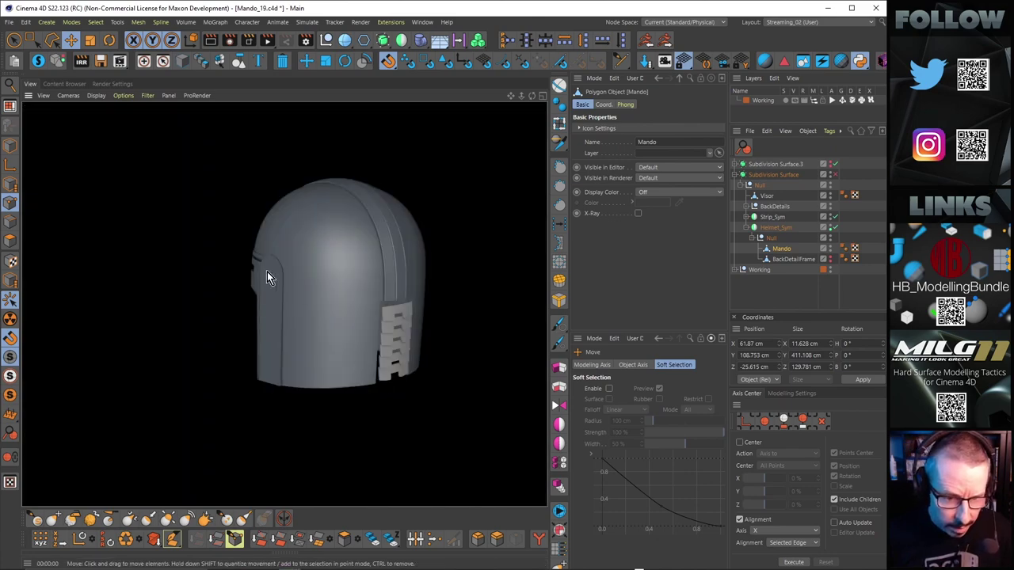
pyautogui.keyDown('alt'); pyautogui.moveTo(270, 272); pyautogui.dragTo(308, 267, button='right'); pyautogui.keyUp('alt')
pyautogui.keyDown('alt'); pyautogui.moveTo(308, 267); pyautogui.dragTo(356, 271); pyautogui.keyUp('alt')
pyautogui.keyDown('alt'); pyautogui.moveTo(239, 254); pyautogui.dragTo(322, 228, button='right'); pyautogui.keyUp('alt')
pyautogui.keyDown('alt'); pyautogui.moveTo(322, 228); pyautogui.dragTo(227, 193); pyautogui.keyUp('alt')
# Save the scene incrementally as Mando_20.c4d.
pyautogui.click(9, 21)
pyautogui.moveTo(46, 19)
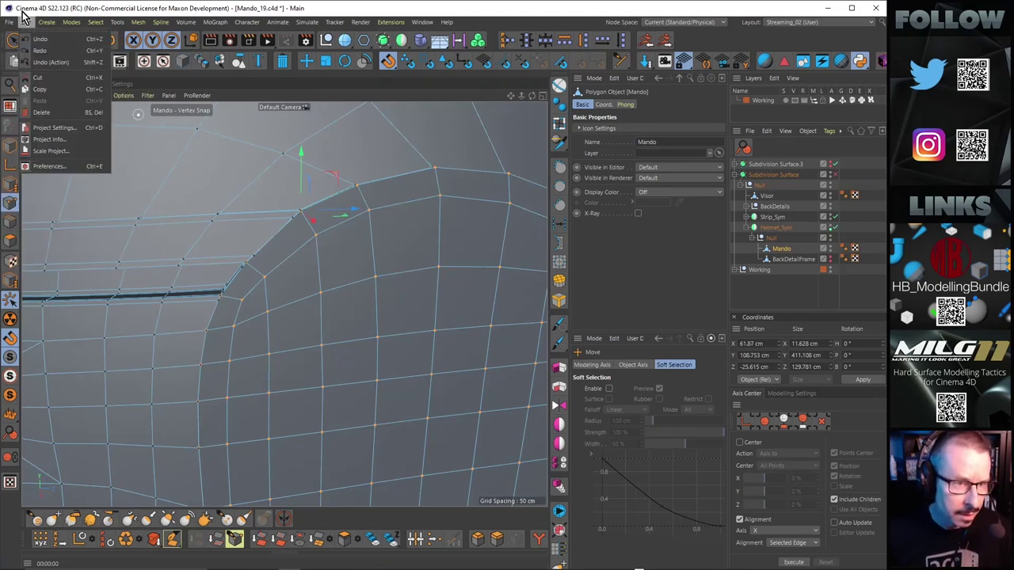
pyautogui.click(41, 138)
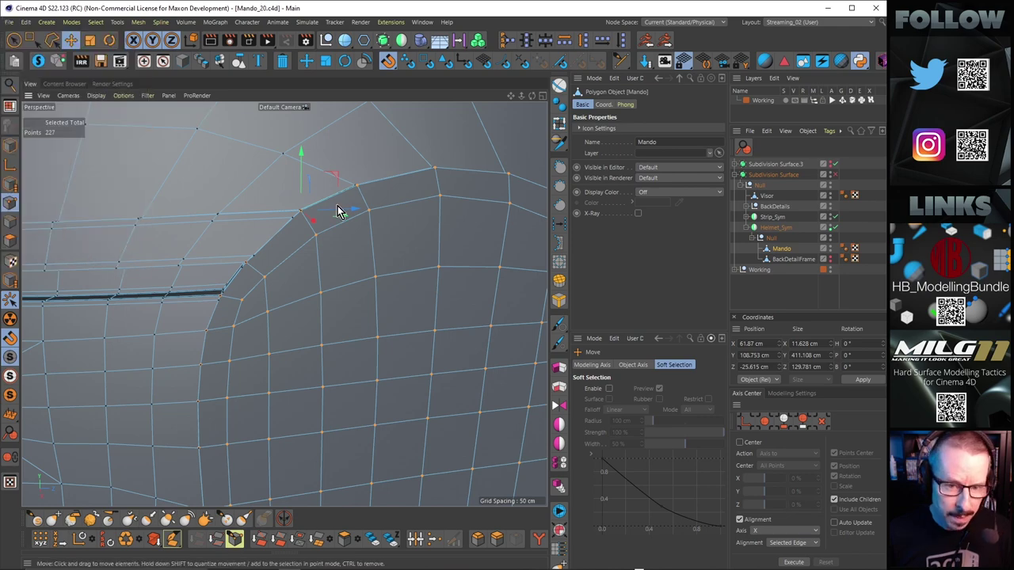
# Rectangle-select the two coincident points at the side panel's upper front corner and weld them together.
pyautogui.keyDown('alt'); pyautogui.moveTo(422, 198); pyautogui.dragTo(356, 241, button='middle'); pyautogui.keyUp('alt')
pyautogui.keyDown('alt'); pyautogui.moveTo(277, 249); pyautogui.dragTo(261, 271); pyautogui.keyUp('alt')
pyautogui.keyDown('alt'); pyautogui.moveTo(353, 218); pyautogui.dragTo(388, 208, button='right'); pyautogui.keyUp('alt')
pyautogui.keyDown('alt'); pyautogui.moveTo(389, 206); pyautogui.dragTo(296, 222); pyautogui.keyUp('alt')
pyautogui.keyDown('alt'); pyautogui.moveTo(296, 218); pyautogui.dragTo(308, 216, button='right'); pyautogui.keyUp('alt')
pyautogui.click(31, 40)
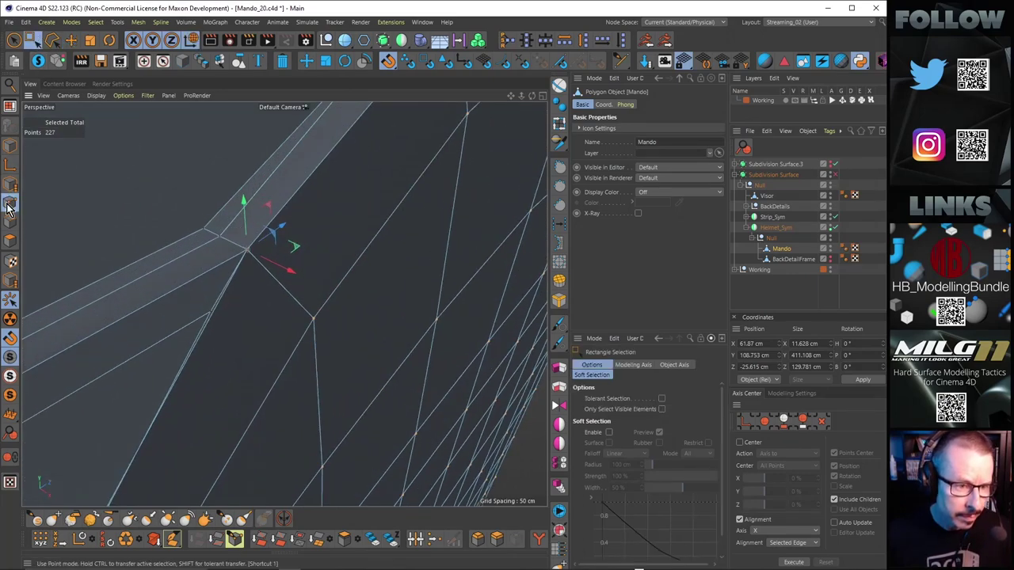
pyautogui.moveTo(251, 256); pyautogui.dragTo(253, 259)
pyautogui.keyDown('alt'); pyautogui.moveTo(255, 257); pyautogui.dragTo(276, 213); pyautogui.keyUp('alt')
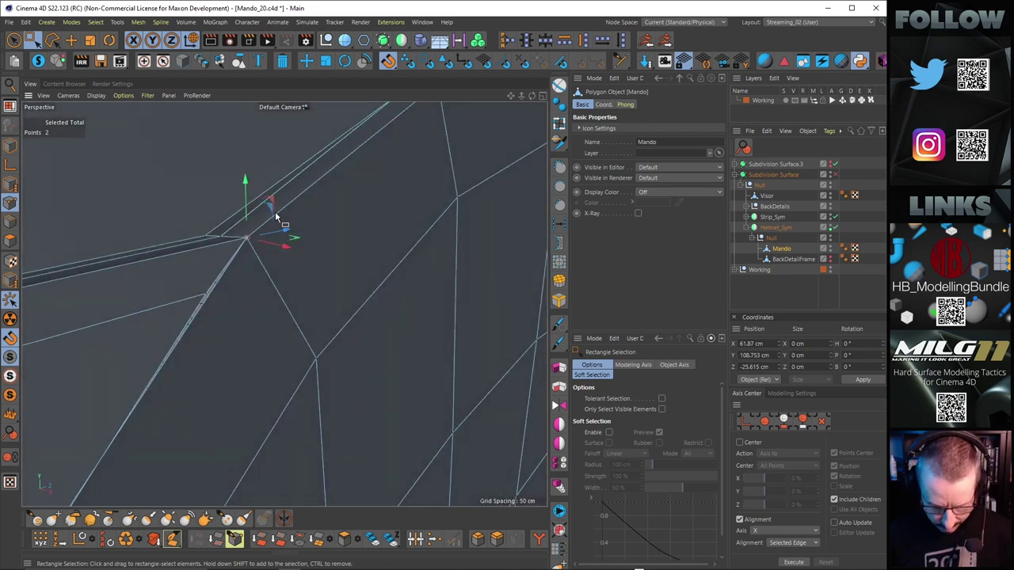
pyautogui.press('m')
pyautogui.press('q')
pyautogui.keyDown('alt'); pyautogui.moveTo(295, 252); pyautogui.dragTo(318, 288); pyautogui.keyUp('alt')
# Try to weld the next pair of points down the panel's front curve, where the brow band meets it.
pyautogui.press('space')
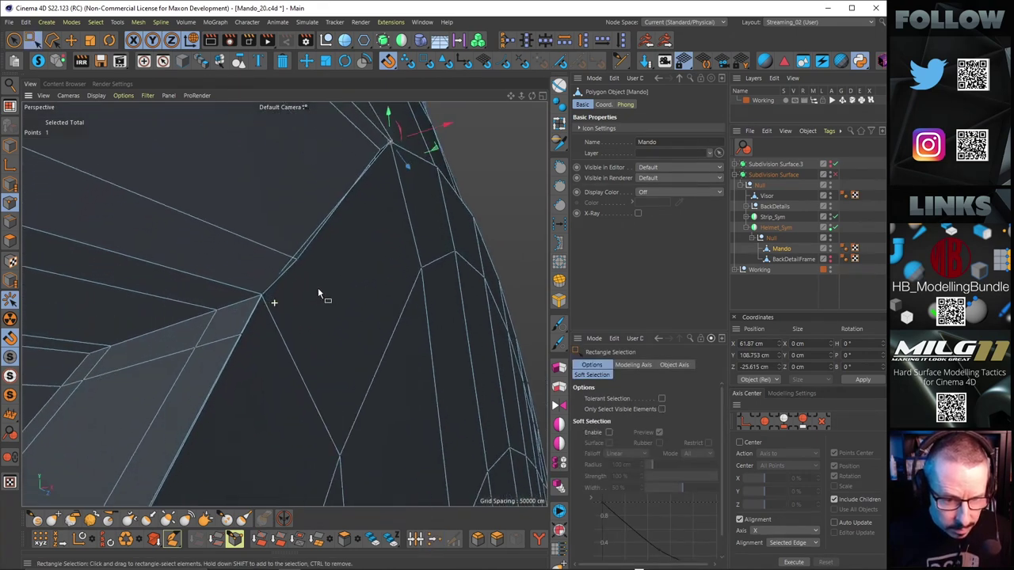
pyautogui.keyDown('shift'); pyautogui.click(257, 294); pyautogui.keyUp('shift')
pyautogui.keyDown('alt'); pyautogui.moveTo(257, 295); pyautogui.dragTo(288, 323); pyautogui.keyUp('alt')
pyautogui.press('space')
pyautogui.click(465, 347)
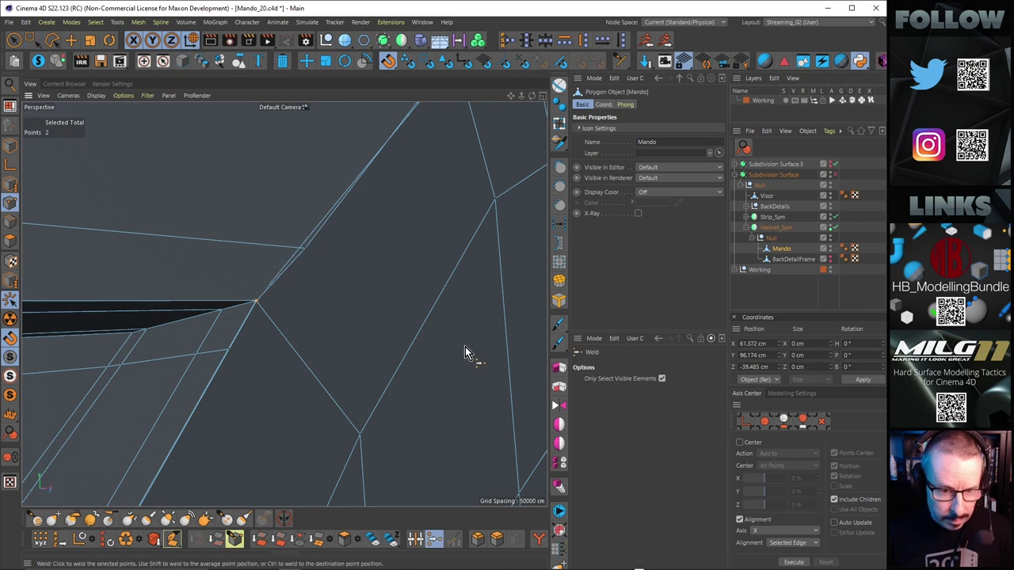
# Select the following point pair on the panel's front edge, then undo back to before the last weld.
pyautogui.scroll(-5, 285, 304)
pyautogui.keyDown('alt'); pyautogui.moveTo(285, 304); pyautogui.dragTo(333, 348); pyautogui.keyUp('alt')
pyautogui.press('space')
pyautogui.keyDown('shift'); pyautogui.click(311, 342); pyautogui.keyUp('shift')
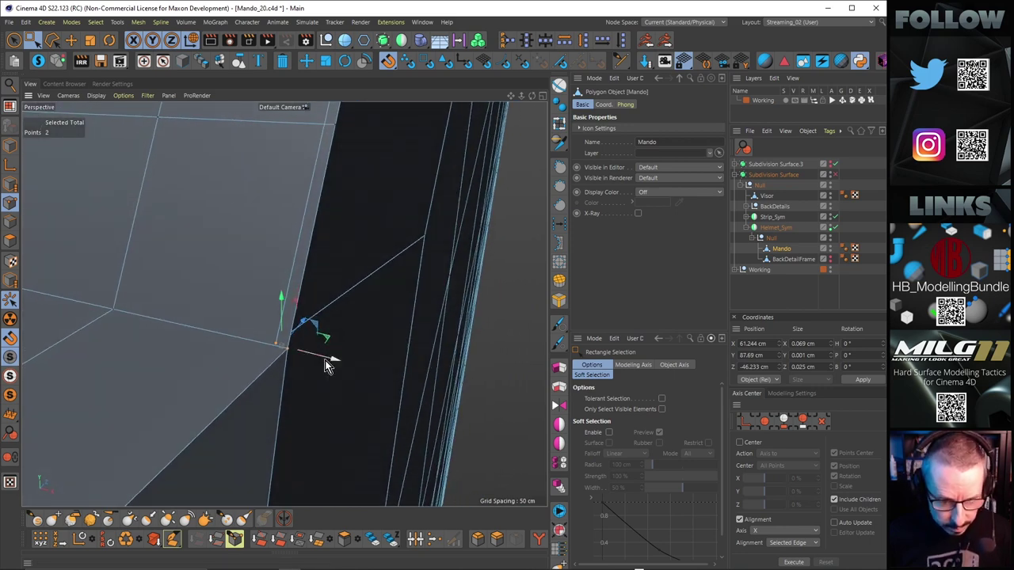
pyautogui.press('q')
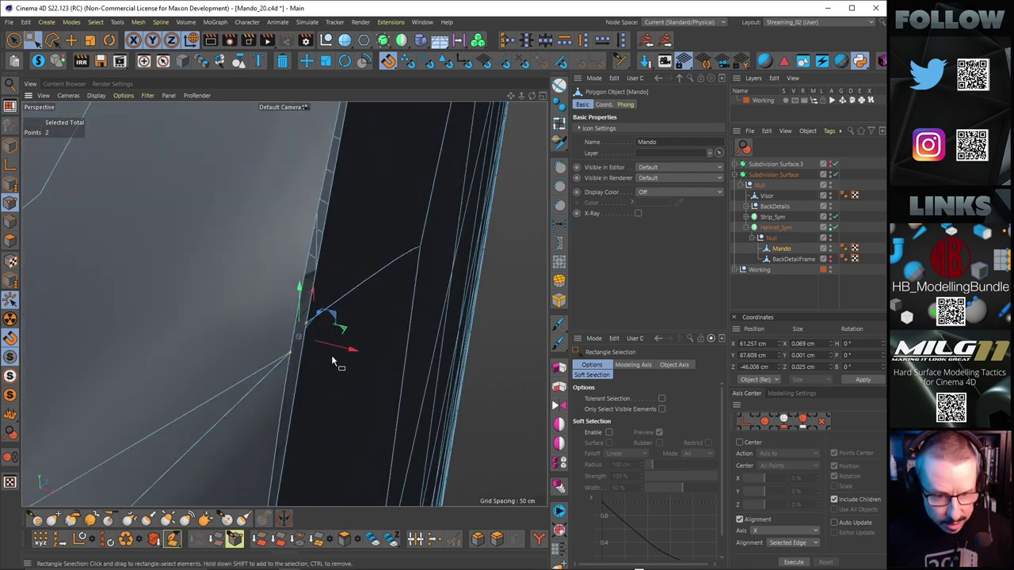
pyautogui.hotkey('ctrl', 'z')
pyautogui.hotkey('ctrl', 'z')
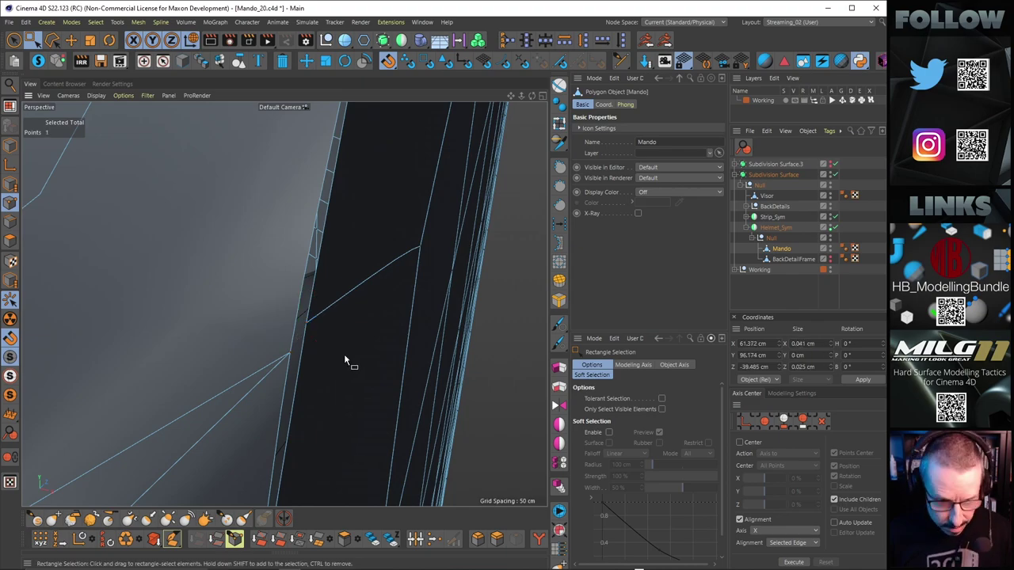
pyautogui.keyDown('alt'); pyautogui.moveTo(344, 354); pyautogui.dragTo(255, 330); pyautogui.keyUp('alt')
pyautogui.scroll(-10, 268, 336)
pyautogui.scroll(10, 266, 335)
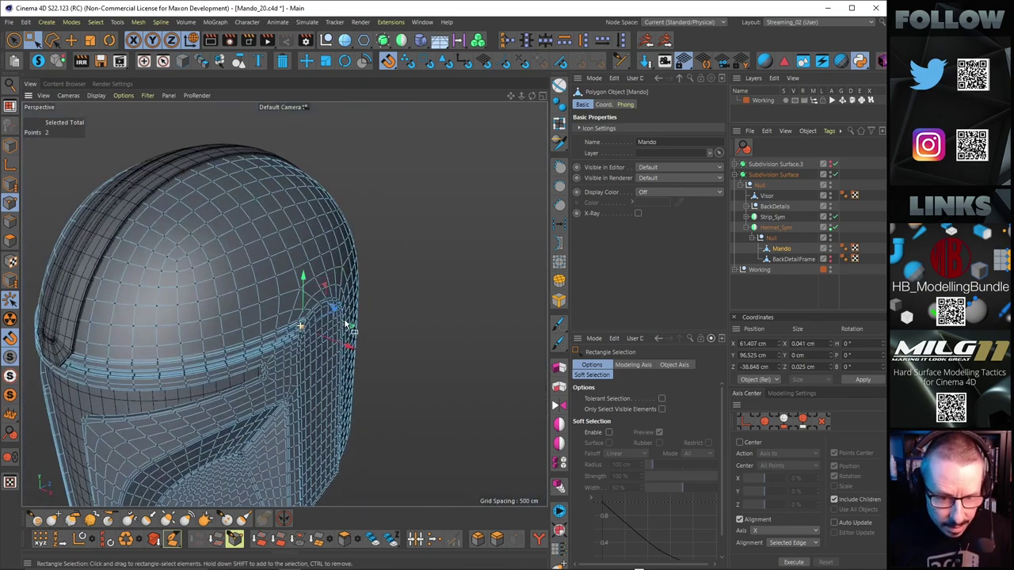
pyautogui.scroll(4, 343, 339)
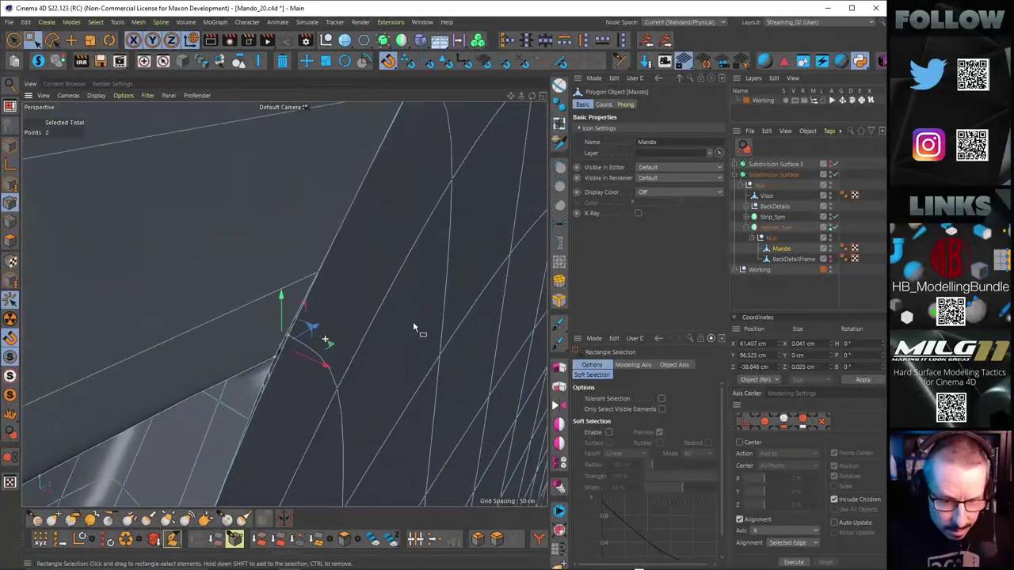
# Turn off the subdivision preview and weld the selected point pair where the brow band meets the panel.
pyautogui.press('q')
pyautogui.keyDown('alt'); pyautogui.moveTo(271, 347); pyautogui.dragTo(275, 315); pyautogui.keyUp('alt')
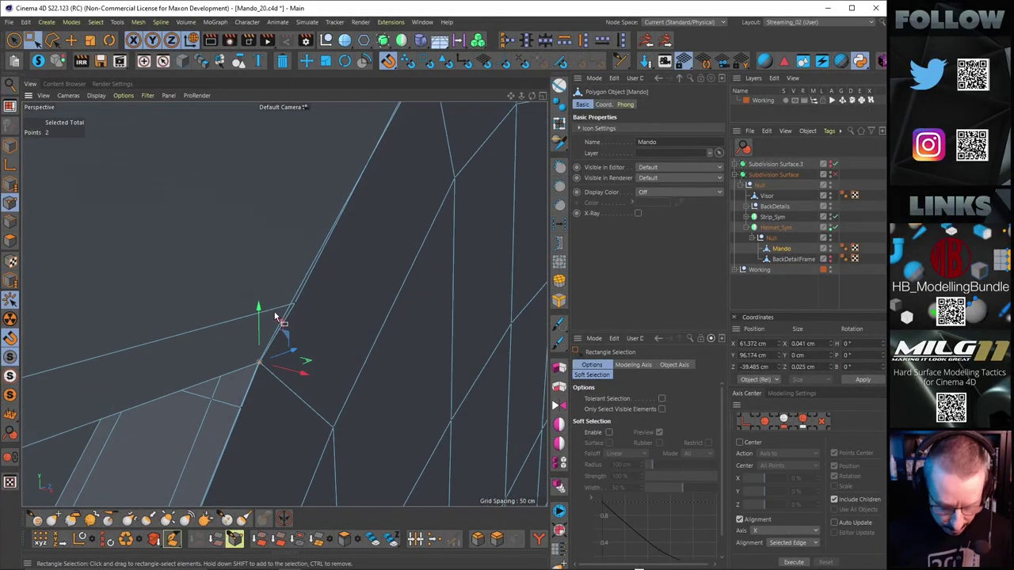
pyautogui.press('m')
pyautogui.press('q')
pyautogui.keyDown('alt'); pyautogui.moveTo(244, 381); pyautogui.dragTo(279, 309); pyautogui.keyUp('alt')
pyautogui.keyDown('alt'); pyautogui.moveTo(262, 348); pyautogui.dragTo(190, 345); pyautogui.keyUp('alt')
pyautogui.click(309, 349)
# Select the next panel and shell points at the lower corner of the brow band groove and weld them.
pyautogui.keyDown('alt'); pyautogui.moveTo(312, 346); pyautogui.dragTo(360, 396); pyautogui.keyUp('alt')
pyautogui.press('0')
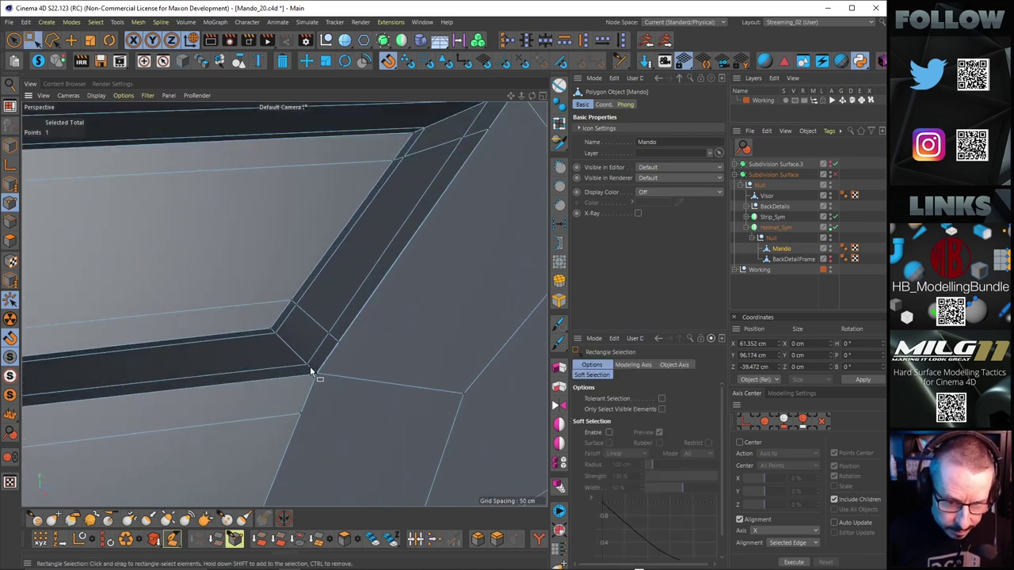
pyautogui.click(310, 370)
pyautogui.keyDown('alt'); pyautogui.moveTo(317, 371); pyautogui.dragTo(90, 389); pyautogui.keyUp('alt')
pyautogui.press('m')
pyautogui.press('q')
pyautogui.click(361, 363)
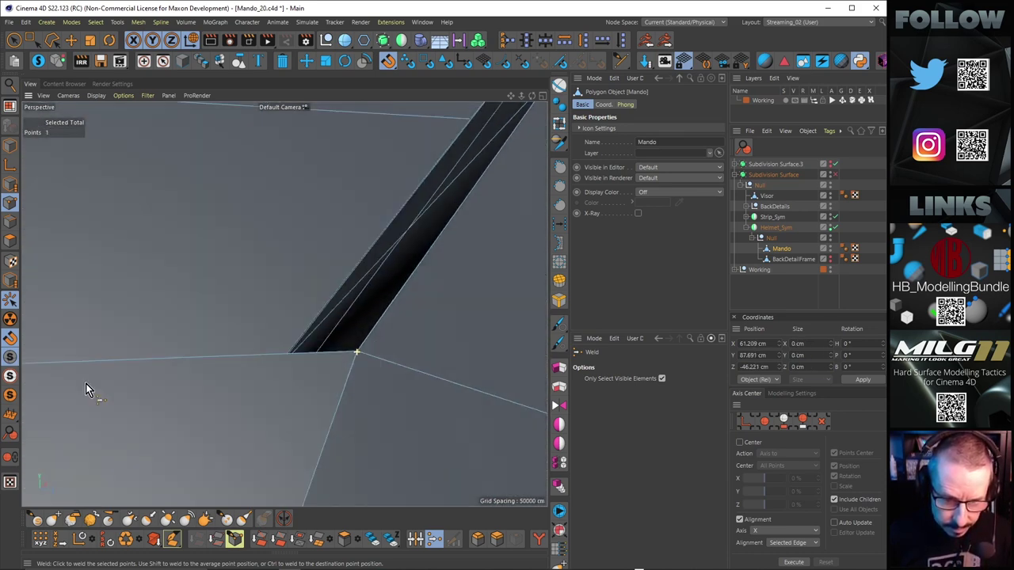
pyautogui.scroll(-12, 158, 377)
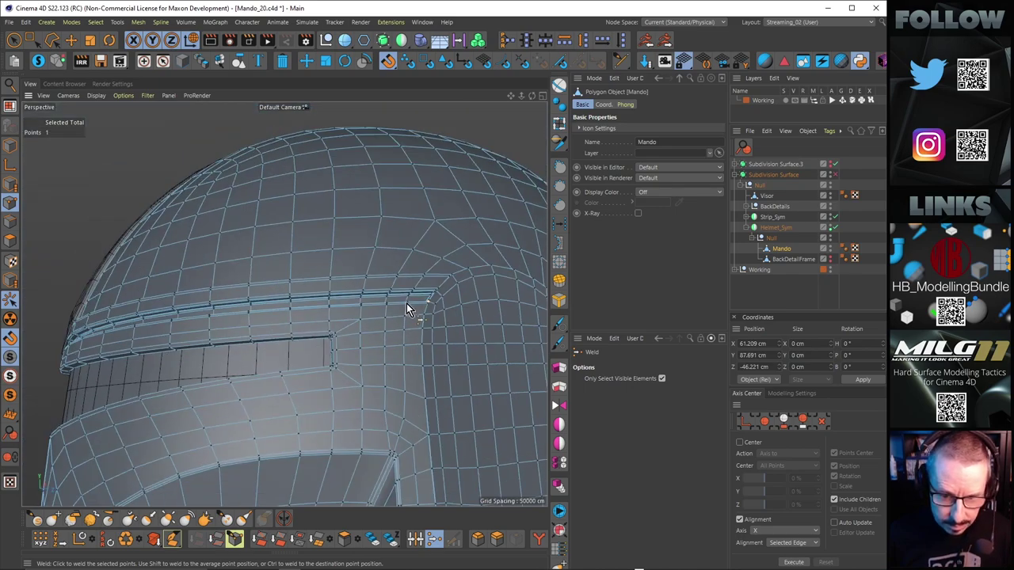
# Weld the next panel point down the front edge onto its matching shell point with the Polygon Pen.
pyautogui.keyDown('alt'); pyautogui.moveTo(406, 304); pyautogui.dragTo(335, 333); pyautogui.keyUp('alt')
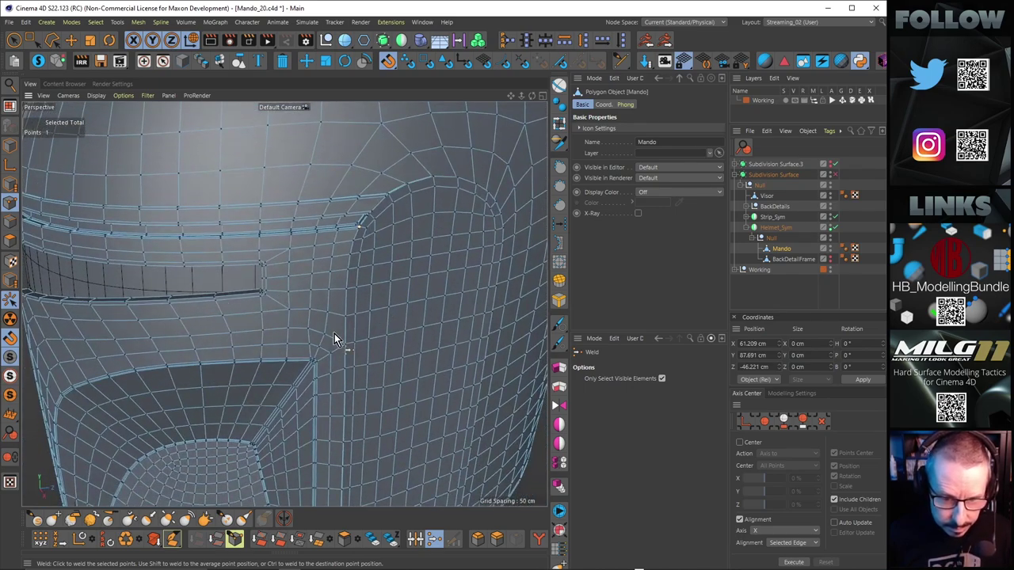
pyautogui.keyDown('alt'); pyautogui.moveTo(351, 297); pyautogui.dragTo(332, 243); pyautogui.keyUp('alt')
pyautogui.keyDown('alt'); pyautogui.moveTo(432, 418); pyautogui.dragTo(254, 283); pyautogui.keyUp('alt')
pyautogui.keyDown('alt'); pyautogui.moveTo(254, 283); pyautogui.dragTo(320, 257, button='right'); pyautogui.keyUp('alt')
pyautogui.keyDown('alt'); pyautogui.moveTo(321, 255); pyautogui.dragTo(354, 325); pyautogui.keyUp('alt')
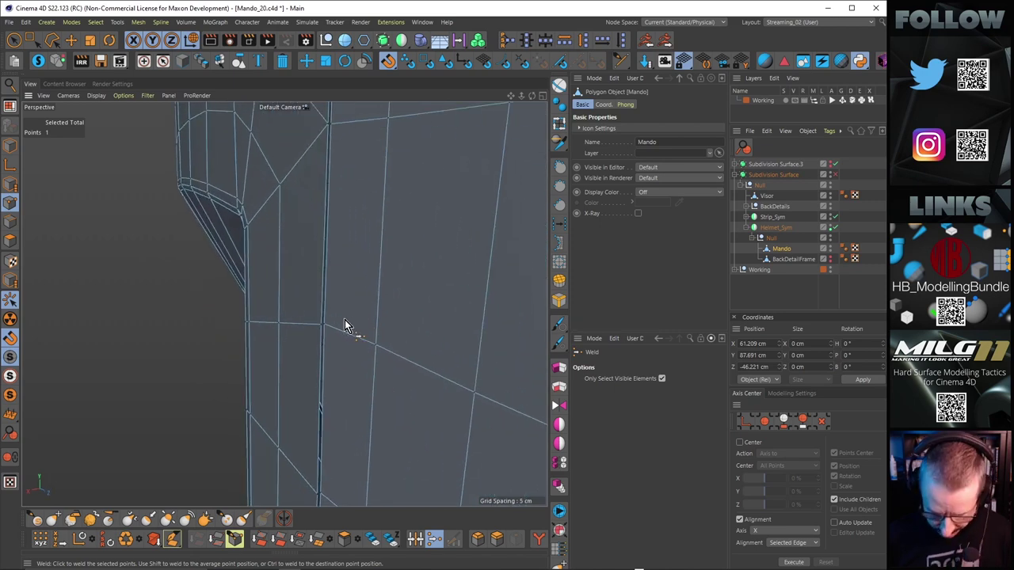
pyautogui.press('m')
pyautogui.press('e')
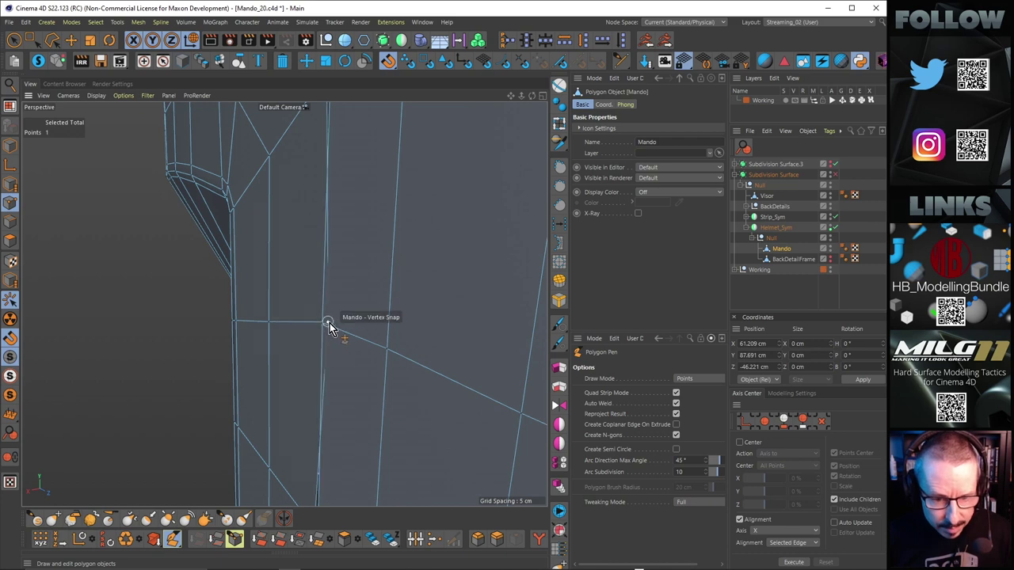
pyautogui.scroll(6, 323, 329)
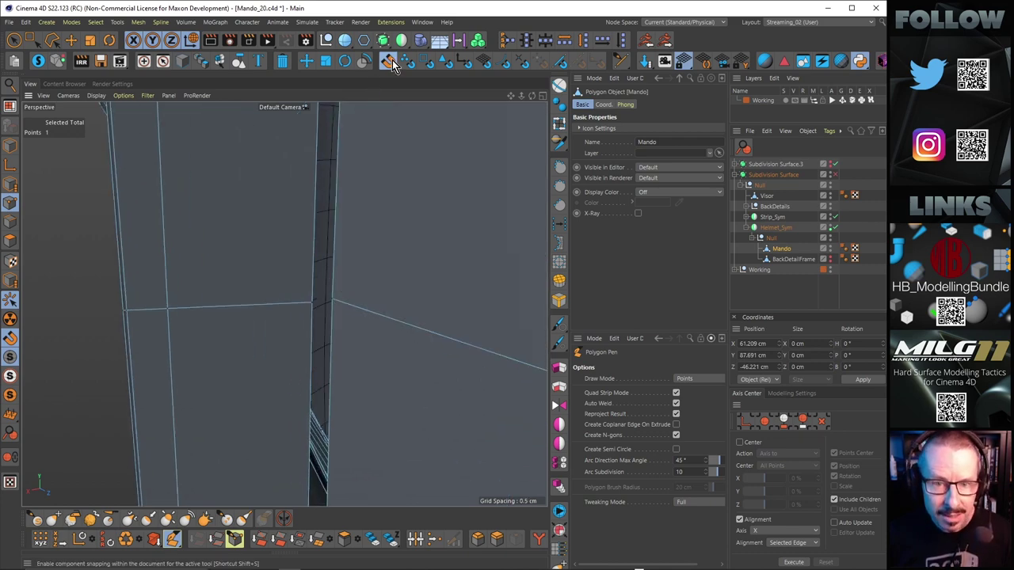
pyautogui.click(395, 63)
pyautogui.click(347, 306)
pyautogui.keyDown('alt'); pyautogui.moveTo(351, 309); pyautogui.dragTo(332, 319); pyautogui.keyUp('alt')
pyautogui.scroll(-5, 330, 326)
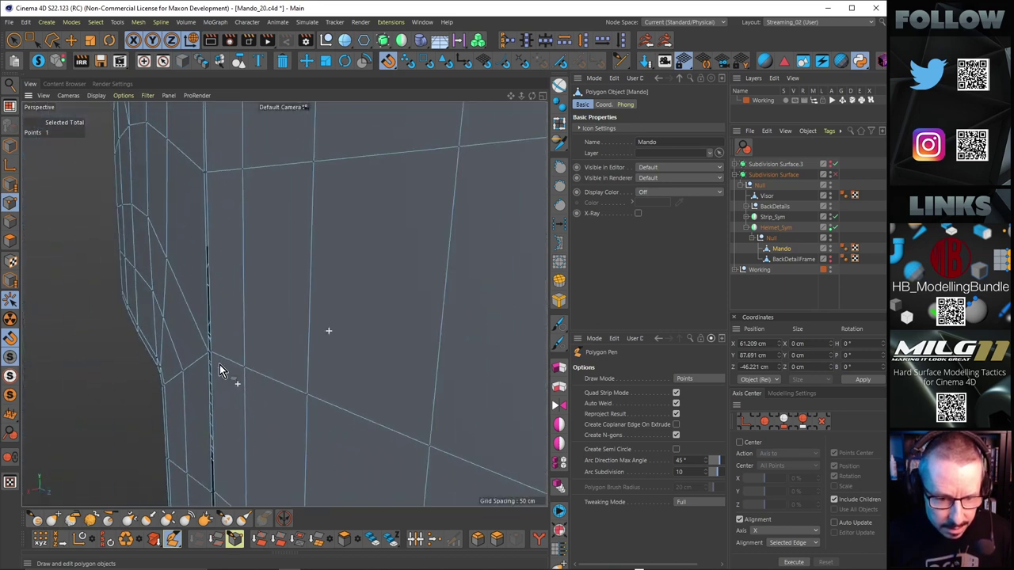
# Try to weld the neighbouring front-edge points with the Polygon Pen while snapping is on, then undo the edits.
pyautogui.keyDown('alt'); pyautogui.moveTo(219, 364); pyautogui.dragTo(248, 357); pyautogui.keyUp('alt')
pyautogui.scroll(2, 238, 347)
pyautogui.keyDown('alt'); pyautogui.moveTo(270, 288); pyautogui.dragTo(249, 291); pyautogui.keyUp('alt')
pyautogui.keyDown('alt'); pyautogui.moveTo(273, 230); pyautogui.dragTo(273, 330, button='middle'); pyautogui.keyUp('alt')
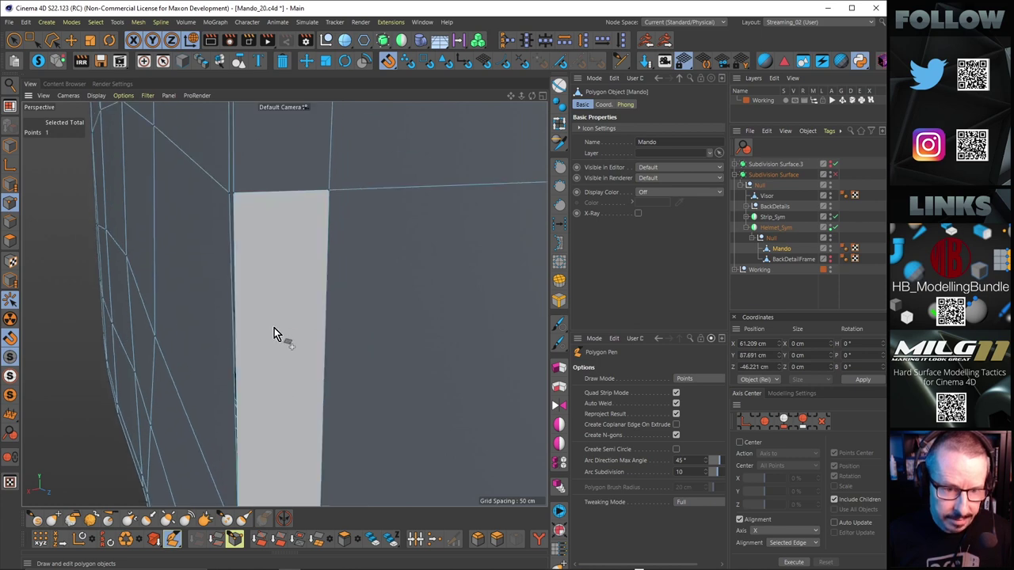
pyautogui.hotkey('ctrl', 'z')
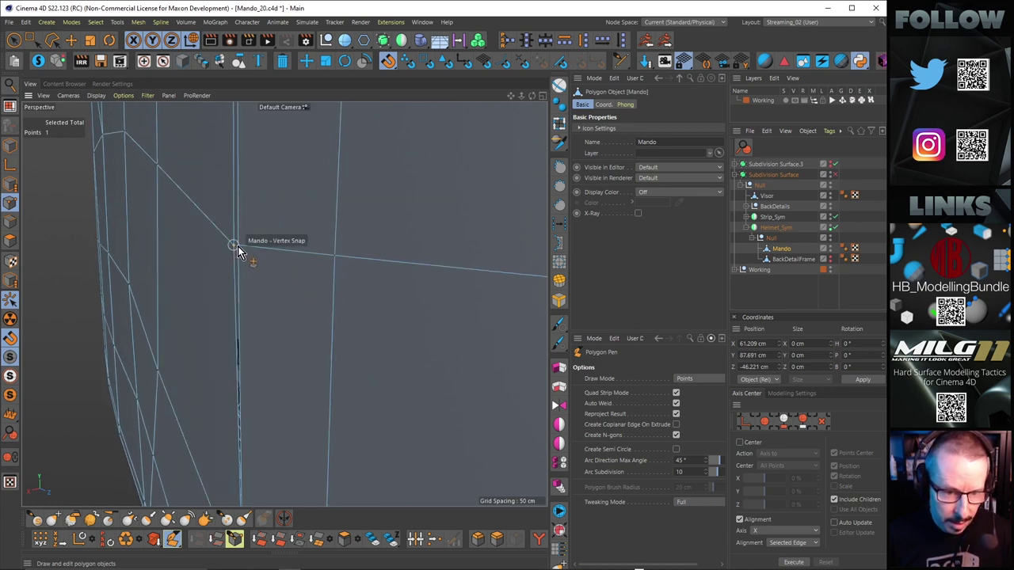
pyautogui.keyDown('alt'); pyautogui.moveTo(250, 237); pyautogui.dragTo(283, 304, button='middle'); pyautogui.keyUp('alt')
pyautogui.keyDown('alt'); pyautogui.moveTo(283, 304); pyautogui.dragTo(264, 369); pyautogui.keyUp('alt')
pyautogui.moveTo(264, 276)
pyautogui.keyDown('alt'); pyautogui.mouseDown()
pyautogui.moveTo(277, 271)
pyautogui.moveTo(258, 289)
pyautogui.mouseUp(); pyautogui.keyUp('alt')
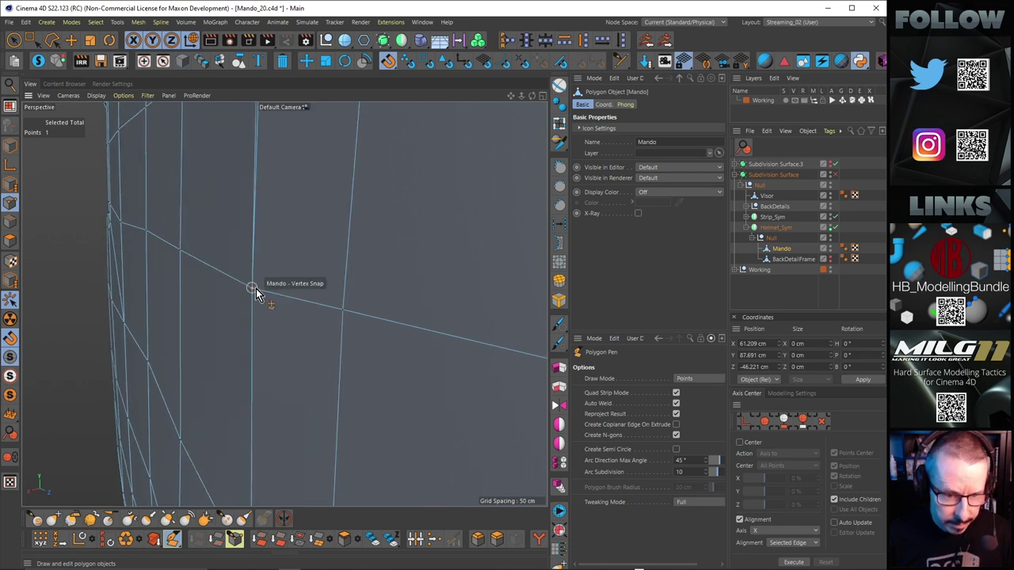
pyautogui.hotkey('ctrl', 'z')
# Turn off snapping and check the panel's front edge from the brow band down to the cheek recess corner.
pyautogui.click(387, 63)
pyautogui.keyDown('alt'); pyautogui.moveTo(260, 287); pyautogui.dragTo(224, 301); pyautogui.keyUp('alt')
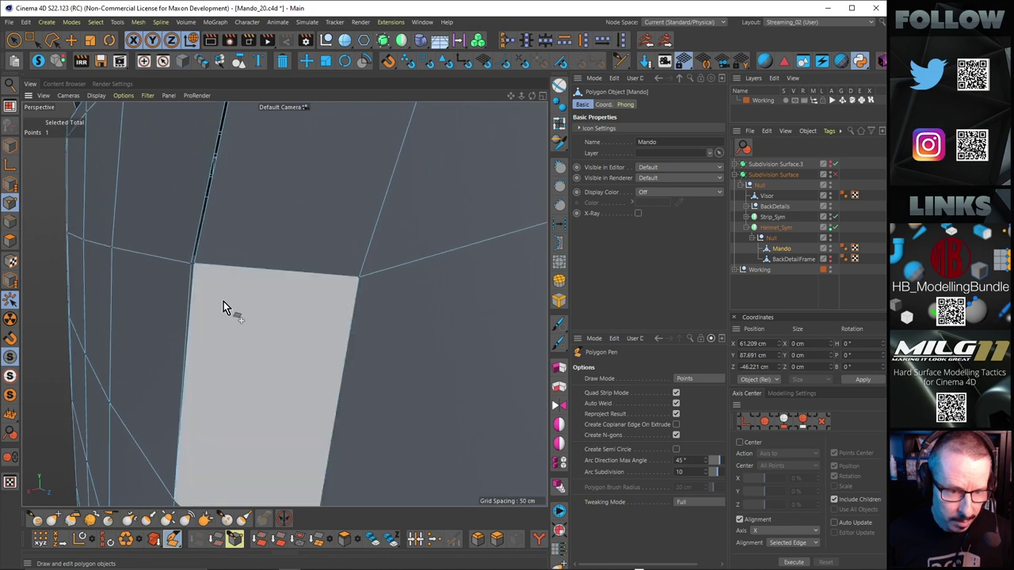
pyautogui.keyDown('alt'); pyautogui.moveTo(188, 264); pyautogui.dragTo(195, 298); pyautogui.keyUp('alt')
pyautogui.keyDown('alt'); pyautogui.moveTo(195, 299); pyautogui.dragTo(145, 347, button='right'); pyautogui.keyUp('alt')
pyautogui.keyDown('alt'); pyautogui.moveTo(144, 347); pyautogui.dragTo(267, 261); pyautogui.keyUp('alt')
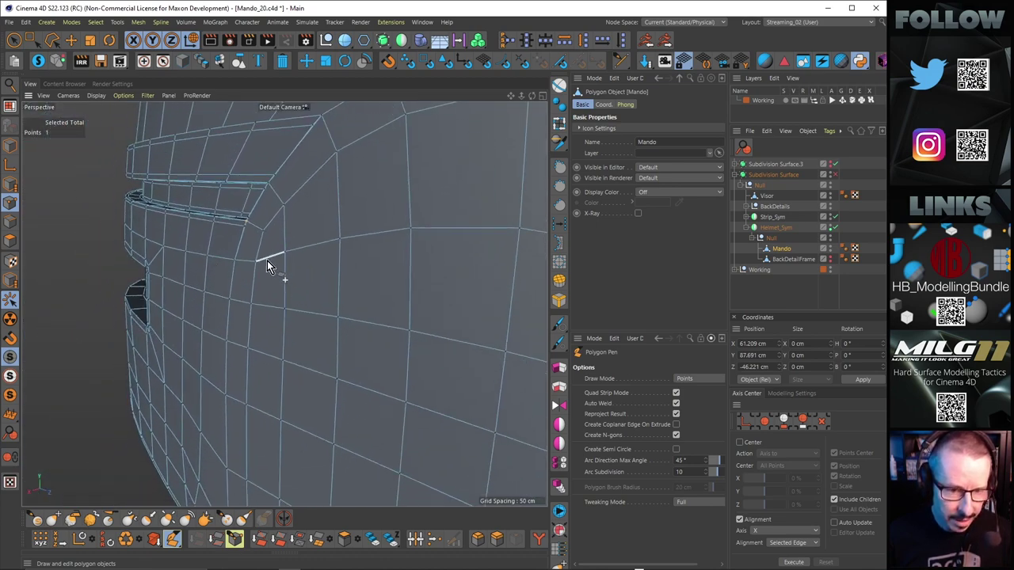
pyautogui.keyDown('alt'); pyautogui.moveTo(267, 261); pyautogui.dragTo(258, 286, button='right'); pyautogui.keyUp('alt')
pyautogui.keyDown('alt'); pyautogui.moveTo(258, 285); pyautogui.dragTo(295, 313); pyautogui.keyUp('alt')
pyautogui.keyDown('alt'); pyautogui.moveTo(263, 298); pyautogui.dragTo(292, 287, button='right'); pyautogui.keyUp('alt')
pyautogui.keyDown('alt'); pyautogui.moveTo(295, 280); pyautogui.dragTo(363, 268); pyautogui.keyUp('alt')
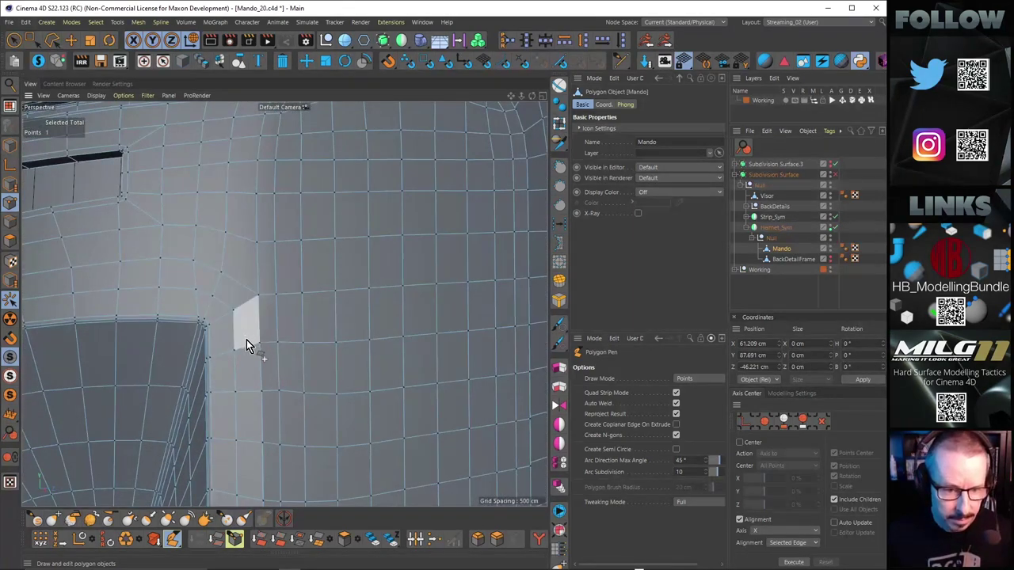
# Weld the open panel point beside the cheek recess's upper corner onto the shell with the Polygon Pen.
pyautogui.keyDown('alt'); pyautogui.moveTo(246, 340); pyautogui.dragTo(285, 304, button='right'); pyautogui.keyUp('alt')
pyautogui.keyDown('alt'); pyautogui.moveTo(285, 303); pyautogui.dragTo(264, 246); pyautogui.keyUp('alt')
pyautogui.keyDown('alt'); pyautogui.moveTo(231, 294); pyautogui.dragTo(272, 269, button='right'); pyautogui.keyUp('alt')
pyautogui.keyDown('alt'); pyautogui.moveTo(261, 259); pyautogui.dragTo(197, 269); pyautogui.keyUp('alt')
pyautogui.keyDown('alt'); pyautogui.moveTo(247, 247); pyautogui.dragTo(305, 223, button='right'); pyautogui.keyUp('alt')
pyautogui.keyDown('alt'); pyautogui.moveTo(305, 223); pyautogui.dragTo(250, 241); pyautogui.keyUp('alt')
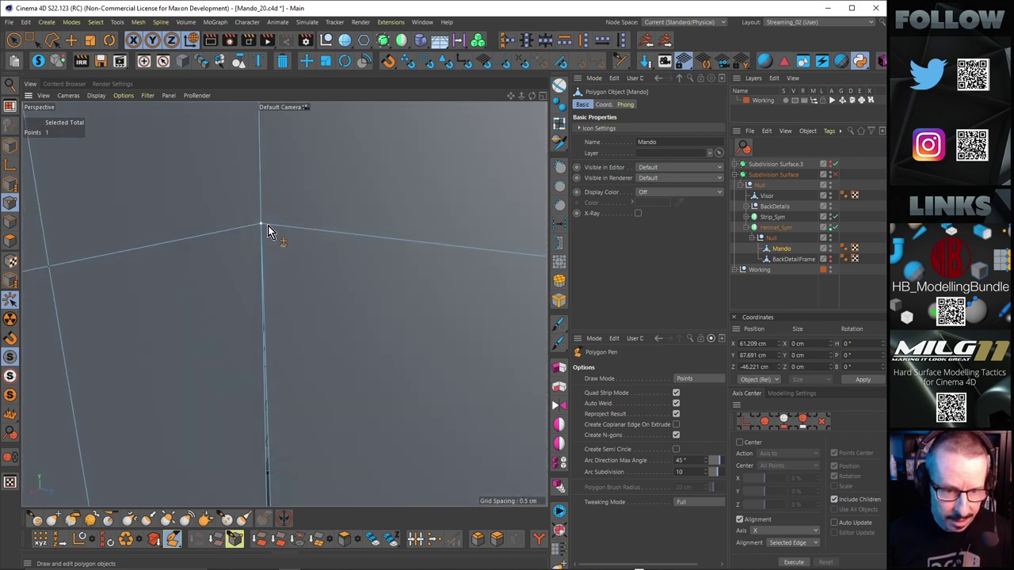
pyautogui.keyDown('alt'); pyautogui.moveTo(263, 226); pyautogui.dragTo(252, 269, button='right'); pyautogui.keyUp('alt')
pyautogui.keyDown('alt'); pyautogui.moveTo(282, 302); pyautogui.dragTo(289, 216); pyautogui.keyUp('alt')
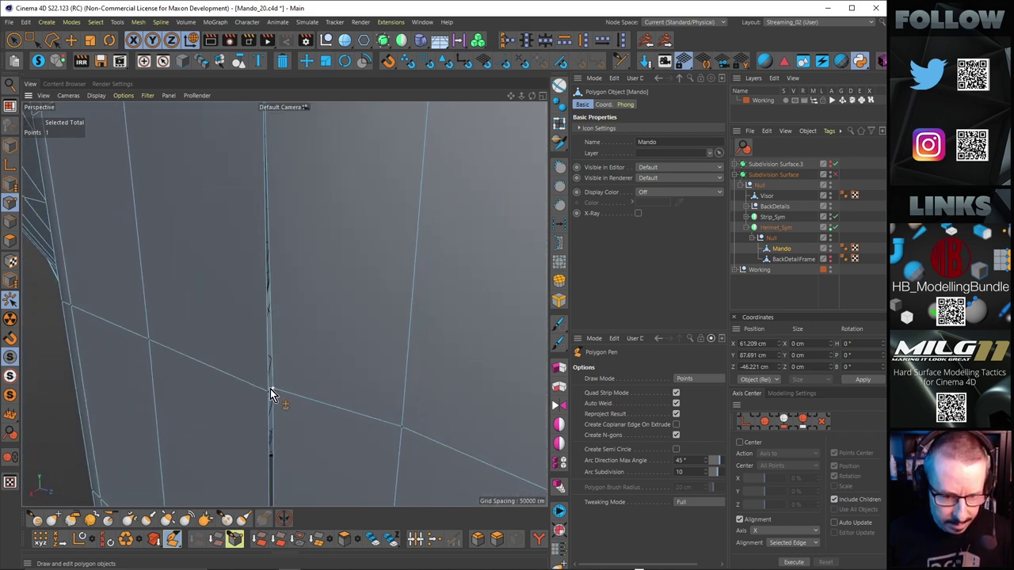
# Continue joining the panel's front-edge points to the shell points down toward the helmet's lower rim.
pyautogui.keyDown('alt'); pyautogui.moveTo(277, 383); pyautogui.dragTo(277, 307); pyautogui.keyUp('alt')
pyautogui.moveTo(258, 352)
pyautogui.mouseDown()
pyautogui.moveTo(290, 159)
pyautogui.moveTo(261, 374)
pyautogui.moveTo(268, 363)
pyautogui.mouseUp()
pyautogui.keyDown('alt'); pyautogui.moveTo(290, 419); pyautogui.dragTo(309, 306); pyautogui.keyUp('alt')
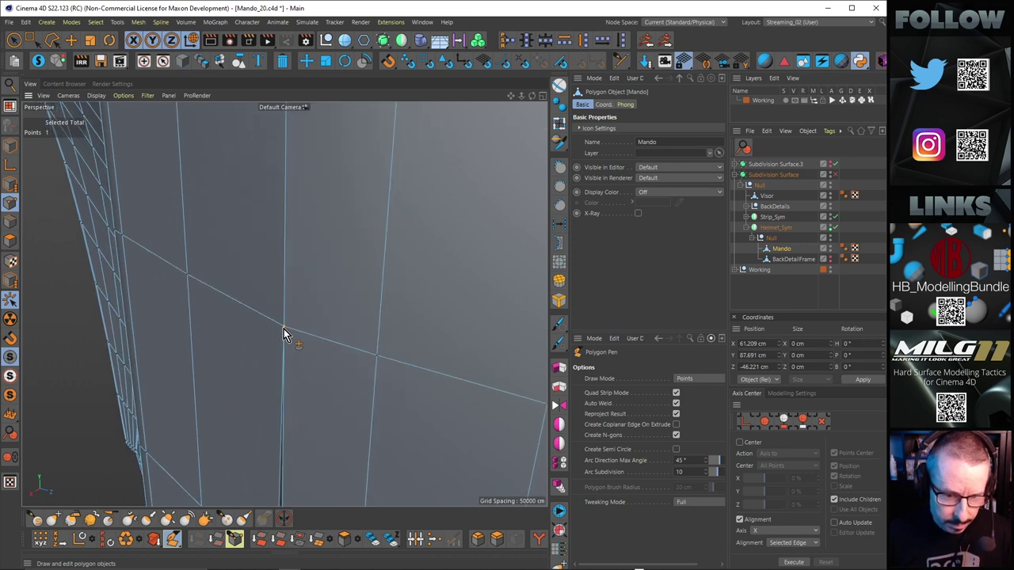
pyautogui.keyDown('alt'); pyautogui.moveTo(310, 365); pyautogui.dragTo(288, 271); pyautogui.keyUp('alt')
pyautogui.keyDown('alt'); pyautogui.moveTo(285, 323); pyautogui.dragTo(257, 366); pyautogui.keyUp('alt')
# Slide the points at the panel's lower front corner along their edges at the helmet's bottom rim.
pyautogui.keyDown('alt'); pyautogui.moveTo(248, 368); pyautogui.dragTo(137, 312); pyautogui.keyUp('alt')
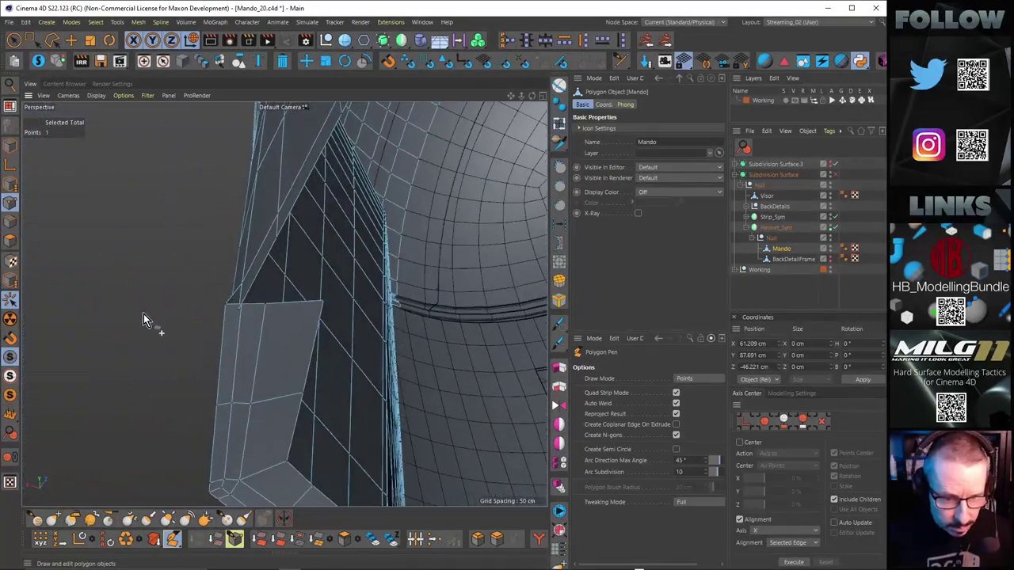
pyautogui.press('m')
pyautogui.press('o')
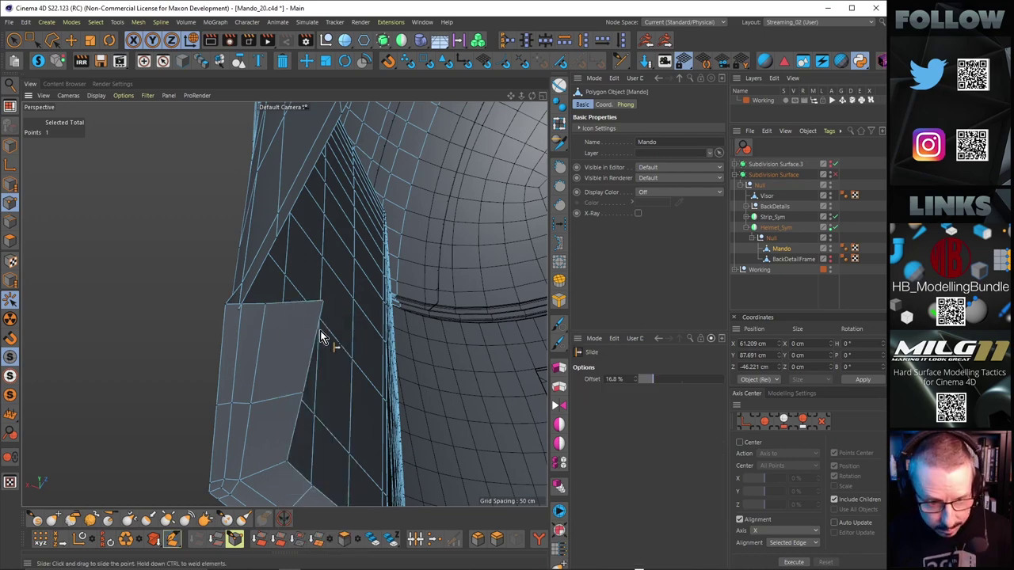
pyautogui.moveTo(265, 307); pyautogui.dragTo(279, 328)
pyautogui.rightClick(278, 328)
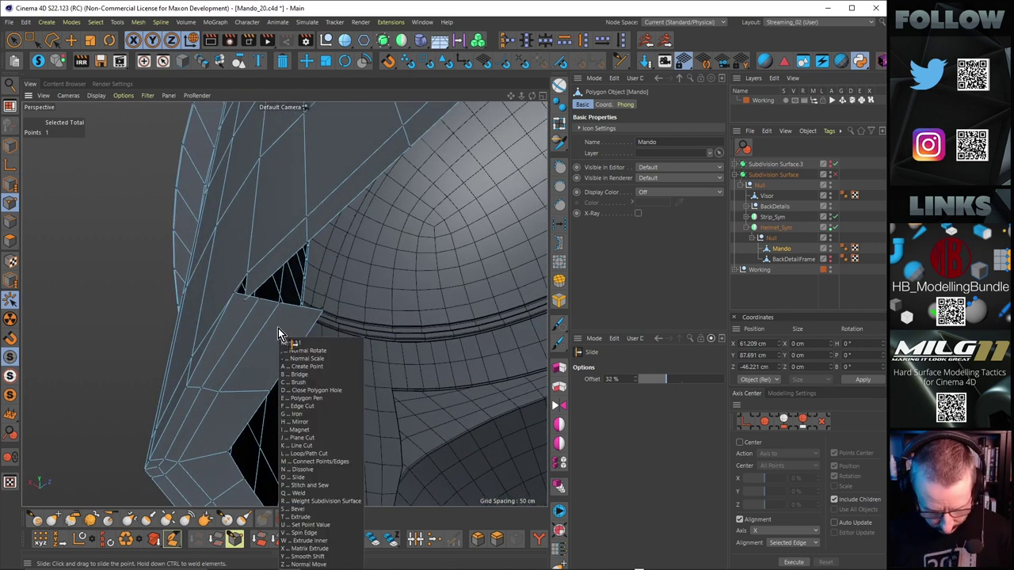
pyautogui.click(301, 467)
pyautogui.keyDown('alt'); pyautogui.moveTo(243, 302); pyautogui.dragTo(216, 238); pyautogui.keyUp('alt')
pyautogui.rightClick(285, 293)
pyautogui.click(300, 311)
pyautogui.moveTo(258, 289); pyautogui.dragTo(293, 257)
# Preview the helmet subdivided and examine the smoothed joint where the brow band meets the side panel's curve.
pyautogui.press('q')
pyautogui.keyDown('alt'); pyautogui.moveTo(281, 212); pyautogui.dragTo(250, 277); pyautogui.keyUp('alt')
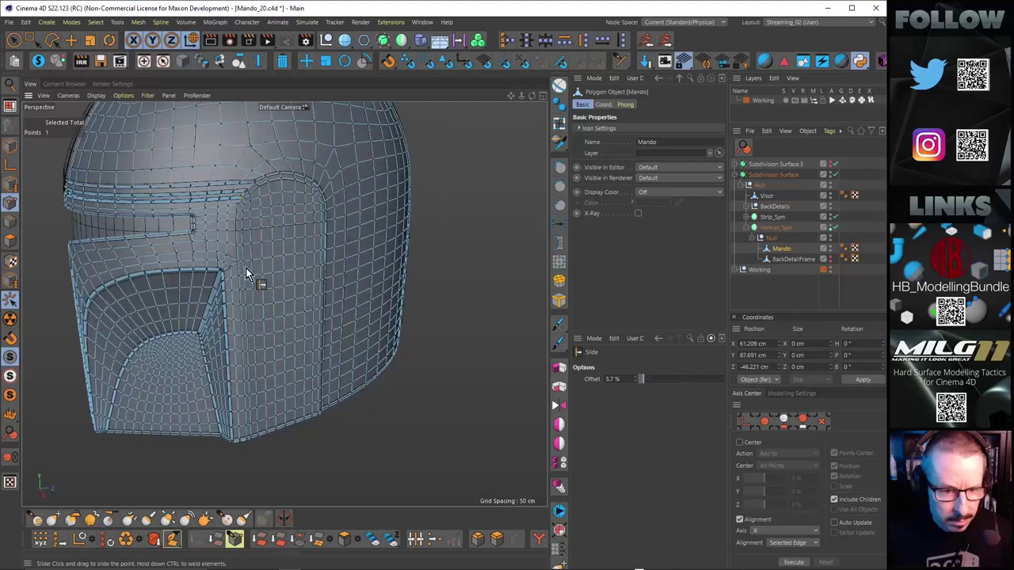
pyautogui.keyDown('alt'); pyautogui.moveTo(240, 262); pyautogui.dragTo(312, 226, button='right'); pyautogui.keyUp('alt')
pyautogui.keyDown('alt'); pyautogui.moveTo(312, 227); pyautogui.dragTo(272, 281, button='middle'); pyautogui.keyUp('alt')
pyautogui.keyDown('alt'); pyautogui.moveTo(282, 303); pyautogui.dragTo(223, 344); pyautogui.keyUp('alt')
pyautogui.keyDown('alt'); pyautogui.moveTo(215, 263); pyautogui.dragTo(228, 267); pyautogui.keyUp('alt')
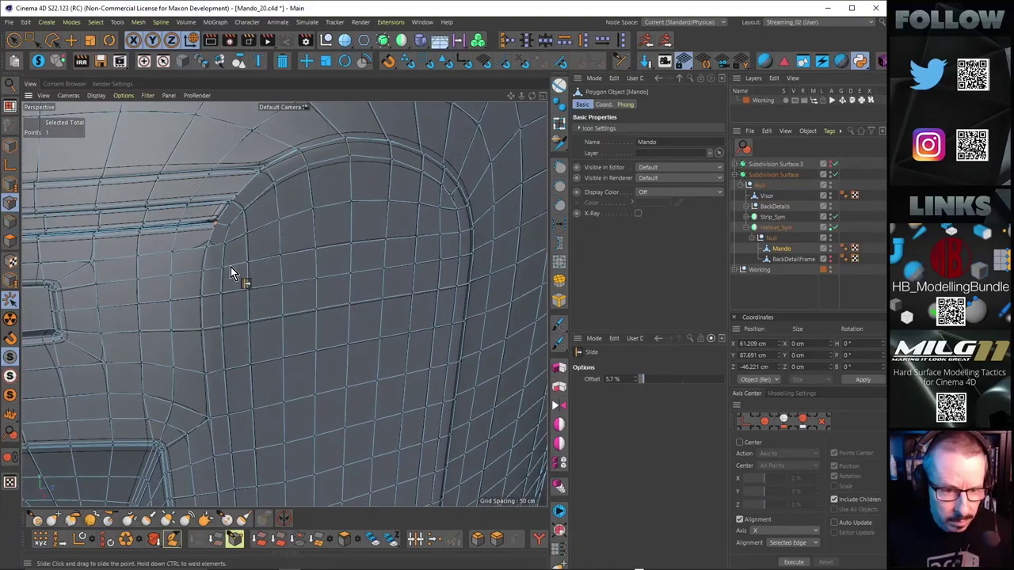
pyautogui.keyDown('alt'); pyautogui.moveTo(228, 267); pyautogui.dragTo(204, 291, button='middle'); pyautogui.keyUp('alt')
pyautogui.keyDown('alt'); pyautogui.moveTo(202, 259); pyautogui.dragTo(262, 252, button='right'); pyautogui.keyUp('alt')
pyautogui.keyDown('alt'); pyautogui.moveTo(151, 272); pyautogui.dragTo(218, 254); pyautogui.keyUp('alt')
pyautogui.keyDown('alt'); pyautogui.moveTo(218, 253); pyautogui.dragTo(260, 268, button='middle'); pyautogui.keyUp('alt')
pyautogui.keyDown('alt'); pyautogui.moveTo(260, 267); pyautogui.dragTo(301, 265); pyautogui.keyUp('alt')
pyautogui.scroll(-5, 346, 225)
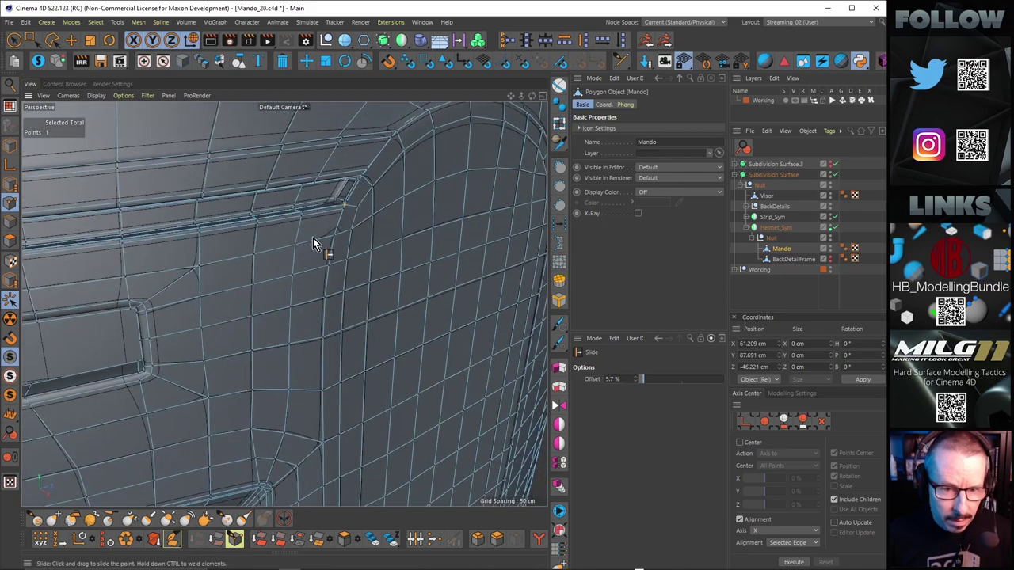
pyautogui.keyDown('alt'); pyautogui.moveTo(318, 225); pyautogui.dragTo(218, 273); pyautogui.keyUp('alt')
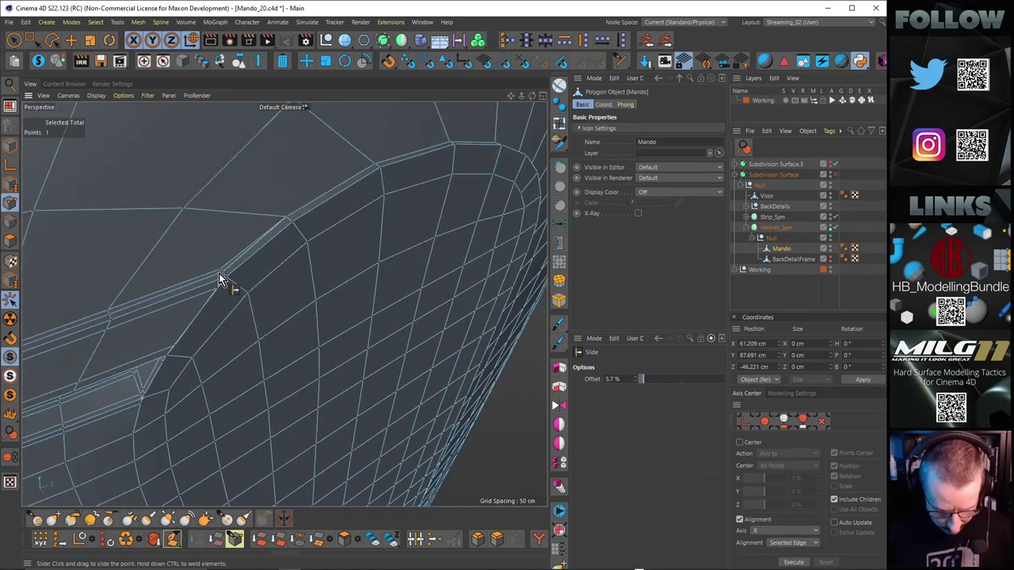
# Switch to edge mode and examine the edge flow where the brow band's upper lip meets the panel's curve.
pyautogui.press('e')
pyautogui.doubleClick(200, 279)
pyautogui.click(337, 308)
pyautogui.keyDown('alt'); pyautogui.moveTo(324, 308); pyautogui.dragTo(304, 235); pyautogui.keyUp('alt')
pyautogui.keyDown('alt'); pyautogui.moveTo(304, 236); pyautogui.dragTo(286, 279, button='right'); pyautogui.keyUp('alt')
pyautogui.keyDown('alt'); pyautogui.moveTo(286, 279); pyautogui.dragTo(387, 295); pyautogui.keyUp('alt')
pyautogui.keyDown('alt'); pyautogui.moveTo(274, 228); pyautogui.dragTo(307, 224, button='right'); pyautogui.keyUp('alt')
pyautogui.moveTo(241, 259)
pyautogui.keyDown('alt'); pyautogui.mouseDown()
pyautogui.moveTo(357, 235)
pyautogui.moveTo(286, 266)
pyautogui.moveTo(246, 249)
pyautogui.mouseUp(); pyautogui.keyUp('alt')
pyautogui.keyDown('alt'); pyautogui.moveTo(246, 248); pyautogui.dragTo(283, 248, button='right'); pyautogui.keyUp('alt')
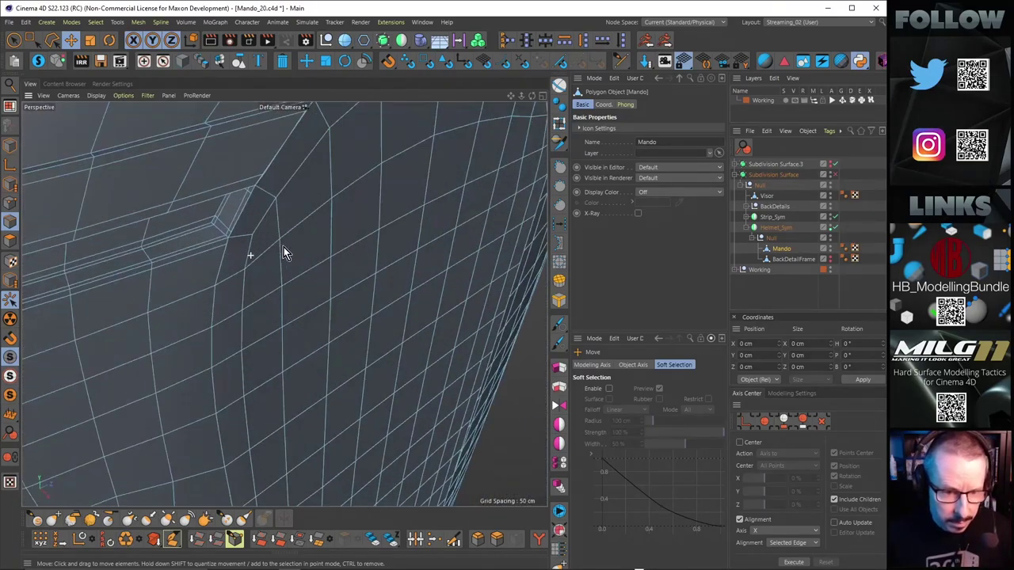
# Compare the end corner of the brow band groove with the subdivision preview on and off.
pyautogui.keyDown('alt'); pyautogui.moveTo(249, 249); pyautogui.dragTo(237, 215); pyautogui.keyUp('alt')
pyautogui.keyDown('alt'); pyautogui.moveTo(233, 224); pyautogui.dragTo(276, 215, button='right'); pyautogui.keyUp('alt')
pyautogui.keyDown('alt'); pyautogui.moveTo(276, 215); pyautogui.dragTo(307, 273, button='middle'); pyautogui.keyUp('alt')
pyautogui.press('q')
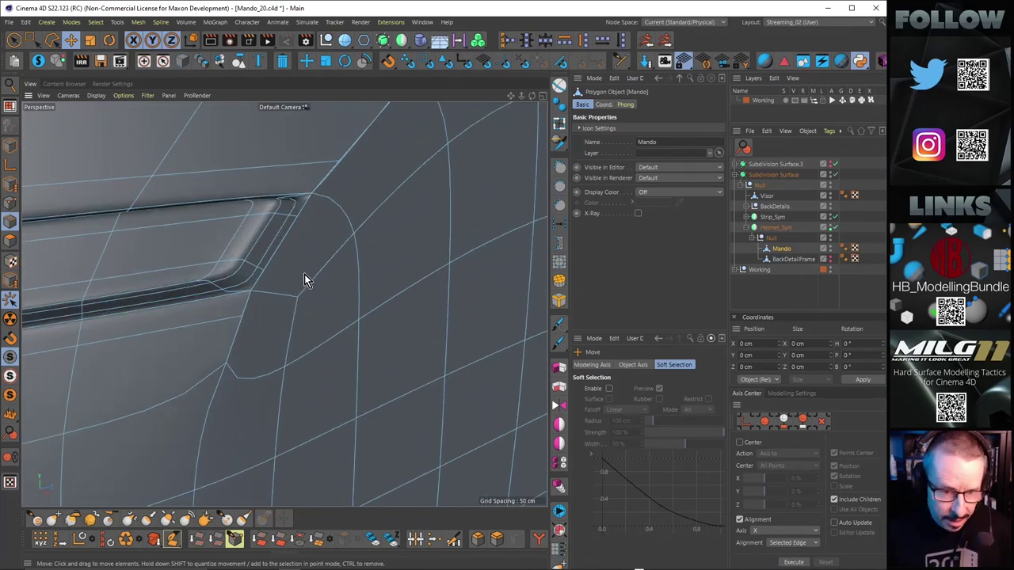
pyautogui.keyDown('alt'); pyautogui.moveTo(252, 289); pyautogui.dragTo(289, 299); pyautogui.keyUp('alt')
pyautogui.press('q')
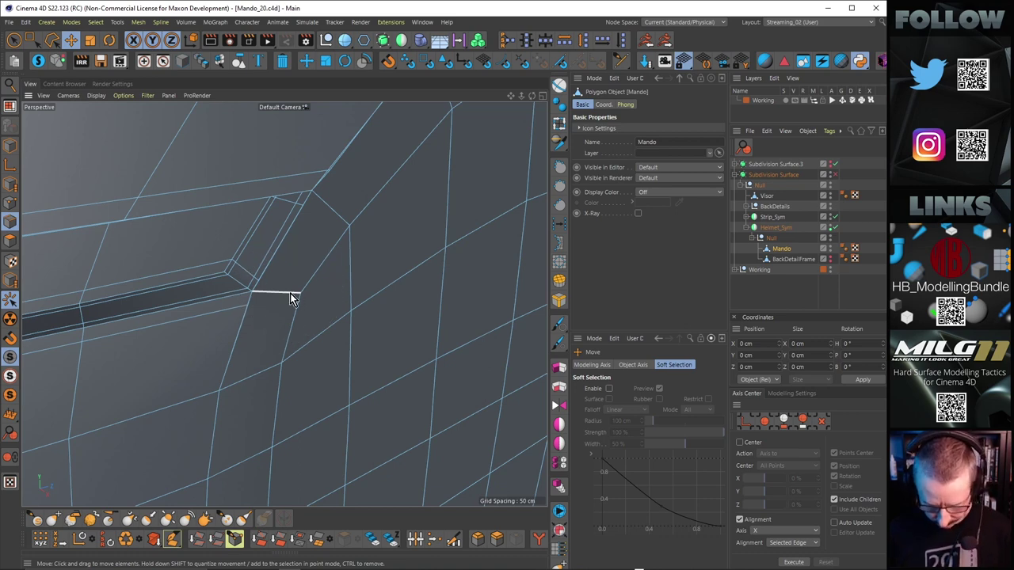
# Cut a new edge with Line Cut from the groove's lower end corner across the adjoining panel faces.
pyautogui.press('l')
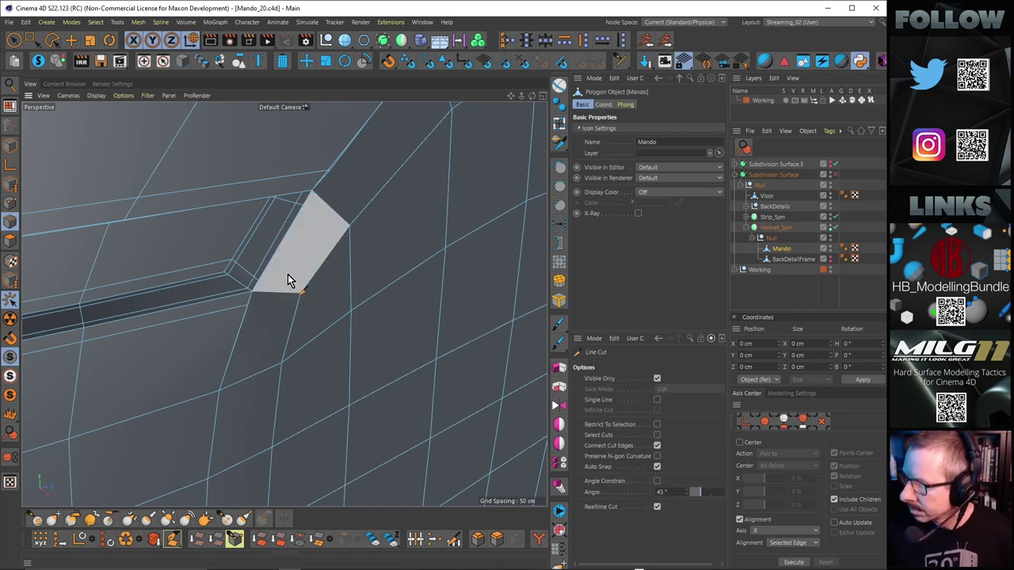
pyautogui.scroll(1, 257, 310)
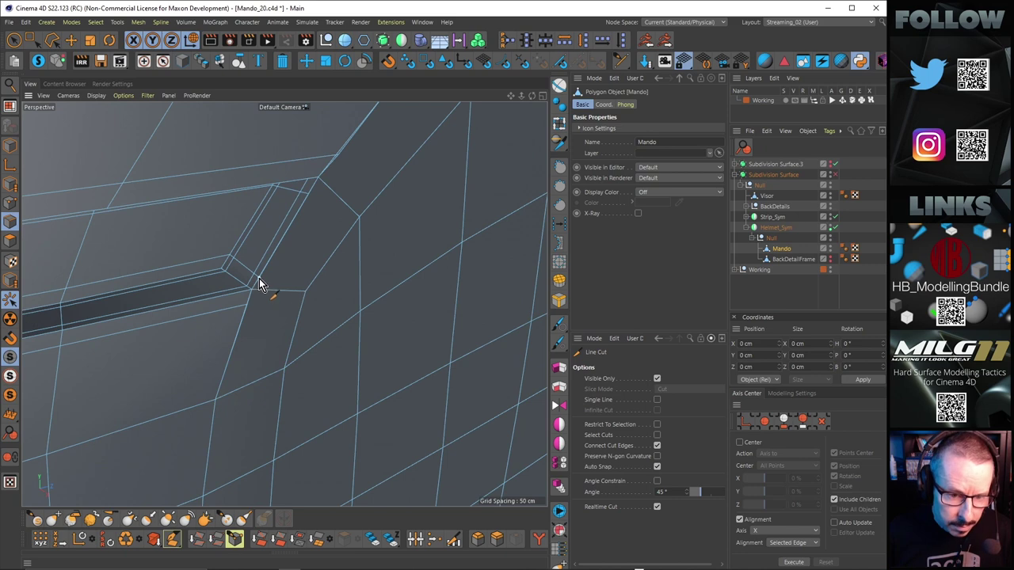
pyautogui.click(267, 283)
pyautogui.click(316, 283)
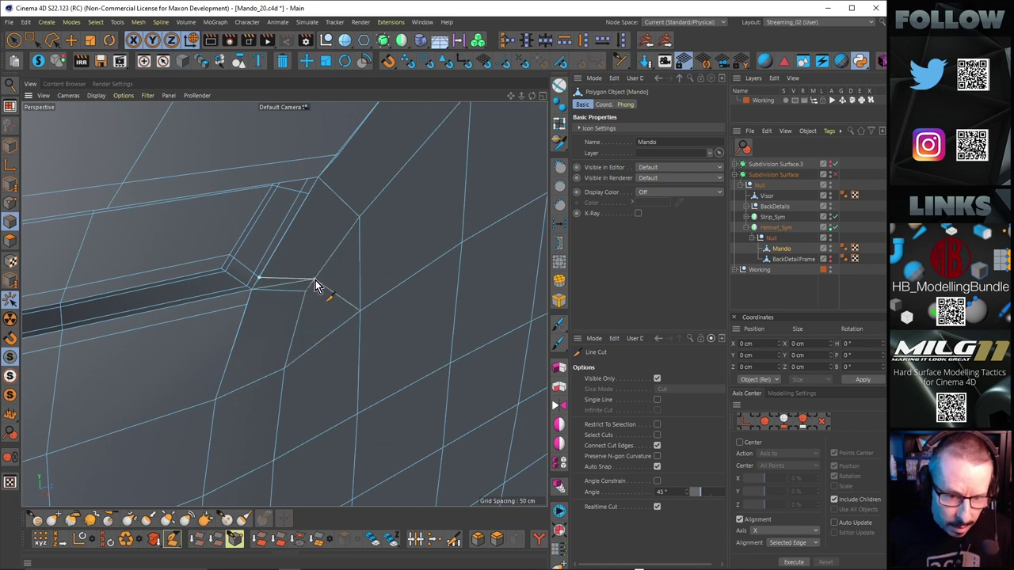
# Select the point just above the groove's lower end corner, enable snapping and move it along X onto the neighbouring edge.
pyautogui.keyDown('alt'); pyautogui.moveTo(272, 297); pyautogui.dragTo(270, 263); pyautogui.keyUp('alt')
pyautogui.keyDown('alt'); pyautogui.moveTo(269, 259); pyautogui.dragTo(280, 257, button='right'); pyautogui.keyUp('alt')
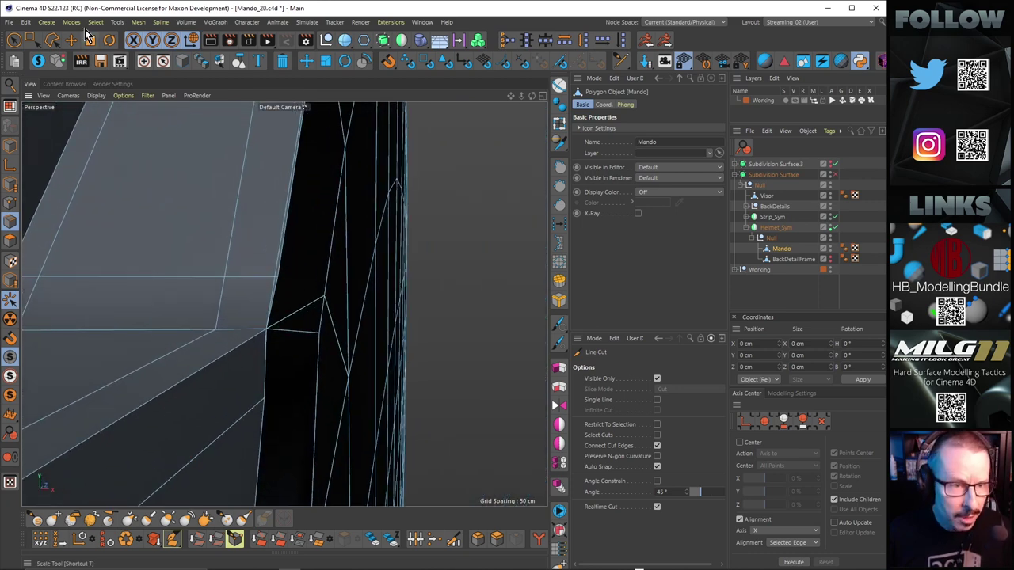
pyautogui.click(71, 40)
pyautogui.click(248, 323)
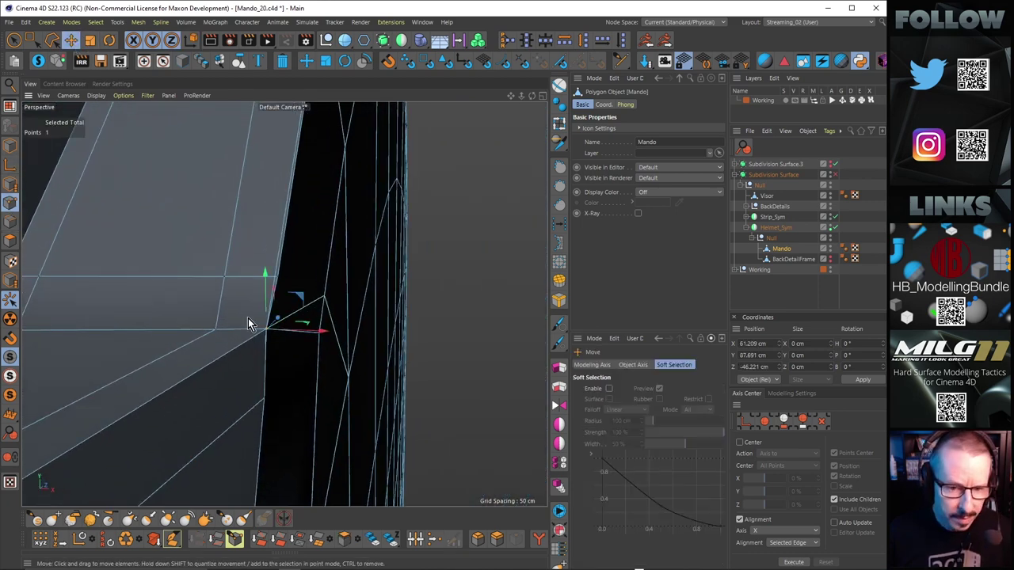
pyautogui.click(277, 280)
pyautogui.keyDown('alt'); pyautogui.moveTo(280, 290); pyautogui.dragTo(301, 267, button='right'); pyautogui.keyUp('alt')
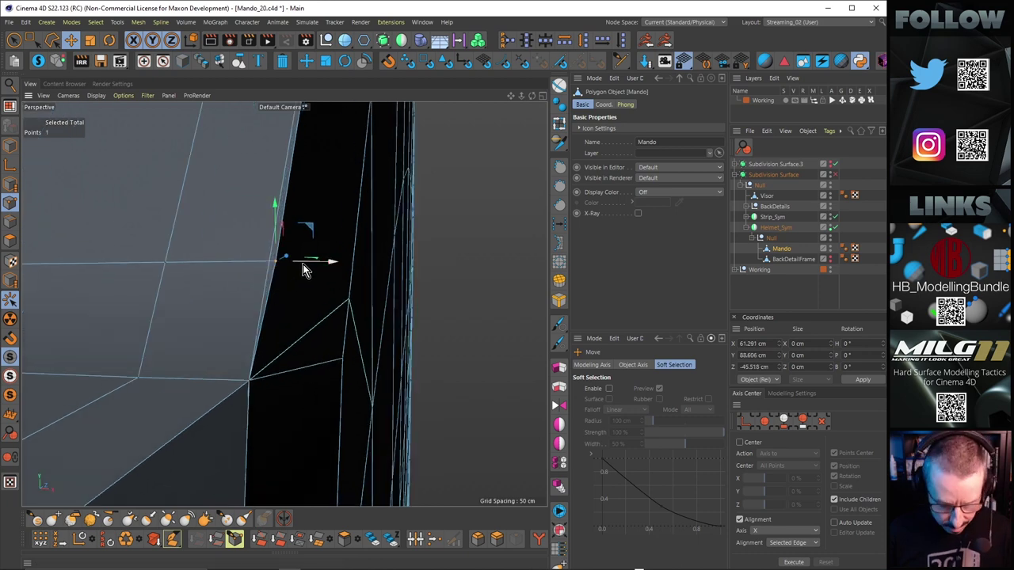
pyautogui.click(414, 64)
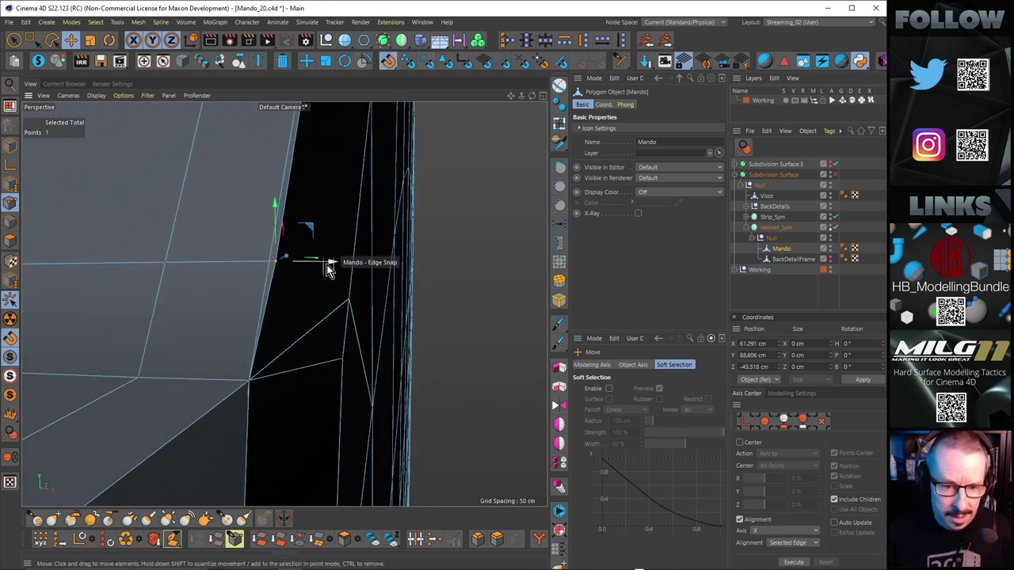
pyautogui.moveTo(326, 265); pyautogui.dragTo(319, 263)
# Adjust the next point at the end of the brow band groove along X with snapping on.
pyautogui.keyDown('alt'); pyautogui.moveTo(326, 207); pyautogui.dragTo(265, 293, button='middle'); pyautogui.keyUp('alt')
pyautogui.keyDown('alt'); pyautogui.moveTo(266, 293); pyautogui.dragTo(262, 255, button='right'); pyautogui.keyUp('alt')
pyautogui.keyDown('alt'); pyautogui.moveTo(261, 261); pyautogui.dragTo(323, 279); pyautogui.keyUp('alt')
pyautogui.keyDown('alt'); pyautogui.moveTo(308, 286); pyautogui.dragTo(239, 283); pyautogui.keyUp('alt')
pyautogui.moveTo(361, 276); pyautogui.dragTo(352, 278)
# Snap the brow band point just above the groove's upper corner onto the panel's curved edge.
pyautogui.keyDown('alt'); pyautogui.moveTo(321, 286); pyautogui.dragTo(320, 239); pyautogui.keyUp('alt')
pyautogui.keyDown('alt'); pyautogui.moveTo(384, 232); pyautogui.dragTo(114, 401, button='middle'); pyautogui.keyUp('alt')
pyautogui.keyDown('alt'); pyautogui.moveTo(351, 259); pyautogui.dragTo(352, 203); pyautogui.keyUp('alt')
pyautogui.click(415, 207)
pyautogui.moveTo(421, 223)
pyautogui.keyDown('alt'); pyautogui.mouseDown()
pyautogui.moveTo(427, 185)
pyautogui.moveTo(440, 252)
pyautogui.moveTo(417, 249)
pyautogui.moveTo(402, 203)
pyautogui.moveTo(423, 215)
pyautogui.moveTo(429, 239)
pyautogui.moveTo(419, 228)
pyautogui.mouseUp(); pyautogui.keyUp('alt')
pyautogui.keyDown('alt'); pyautogui.moveTo(413, 230); pyautogui.dragTo(460, 264, button='right'); pyautogui.keyUp('alt')
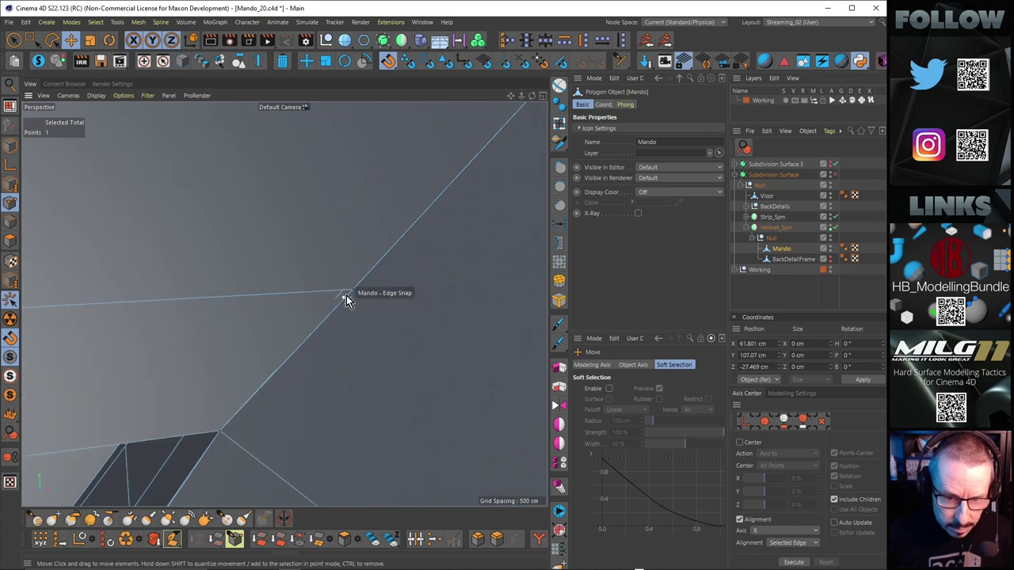
pyautogui.moveTo(353, 291); pyautogui.dragTo(356, 297)
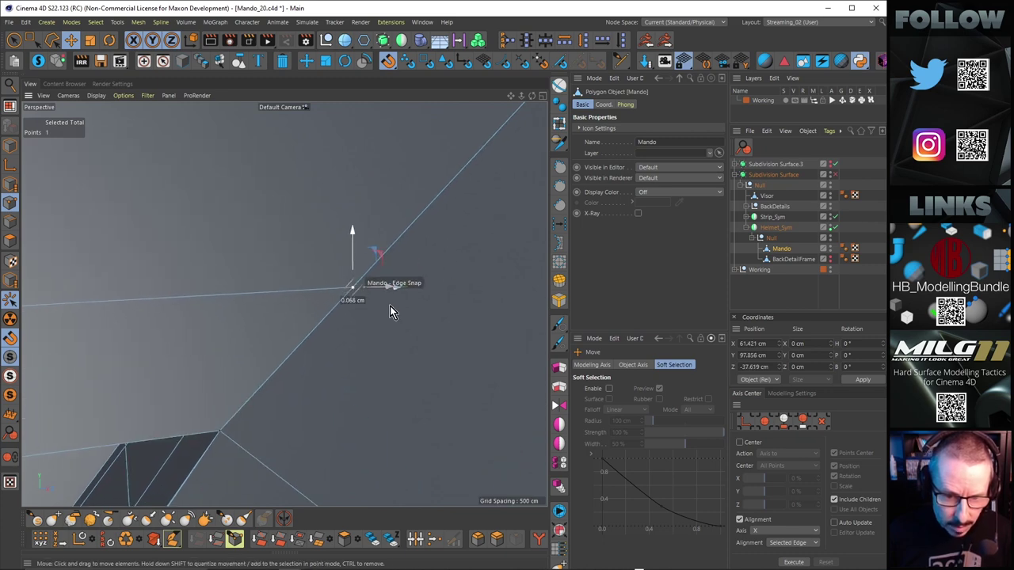
pyautogui.keyDown('alt'); pyautogui.moveTo(390, 305); pyautogui.dragTo(325, 290, button='right'); pyautogui.keyUp('alt')
pyautogui.keyDown('alt'); pyautogui.moveTo(319, 277); pyautogui.dragTo(307, 252); pyautogui.keyUp('alt')
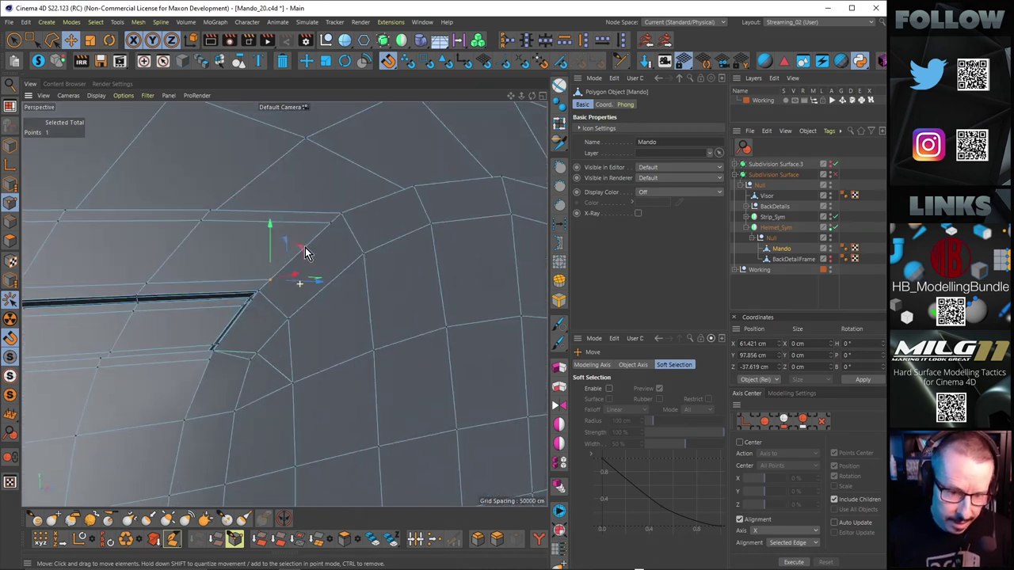
pyautogui.press('k')
pyautogui.press('k')
pyautogui.keyDown('alt'); pyautogui.moveTo(212, 350); pyautogui.dragTo(237, 339, button='right'); pyautogui.keyUp('alt')
pyautogui.keyDown('alt'); pyautogui.moveTo(245, 334); pyautogui.dragTo(271, 348); pyautogui.keyUp('alt')
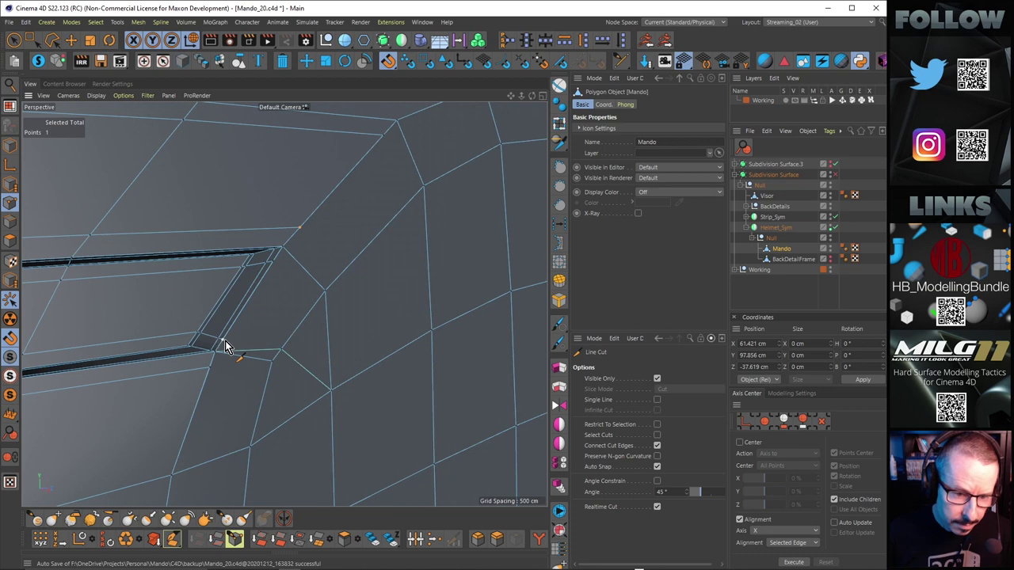
pyautogui.press('e')
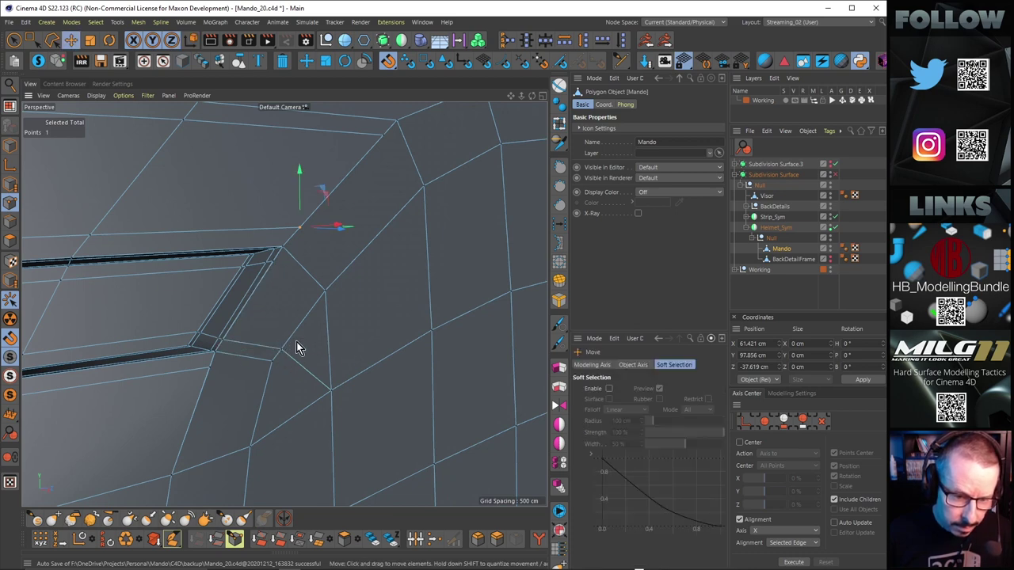
pyautogui.keyDown('alt'); pyautogui.moveTo(307, 350); pyautogui.dragTo(249, 342); pyautogui.keyUp('alt')
pyautogui.press('k')
pyautogui.press('k')
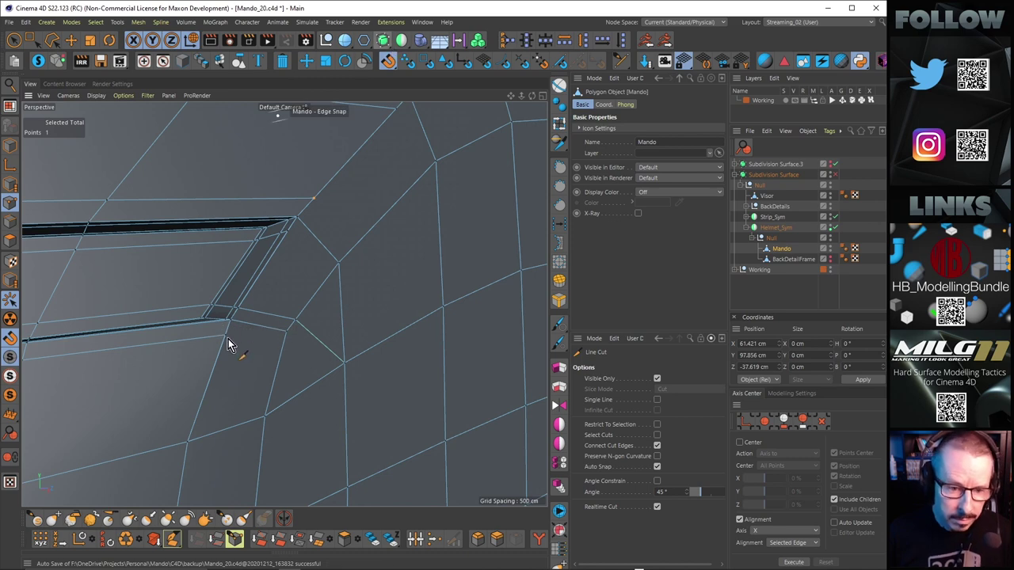
pyautogui.scroll(2, 230, 341)
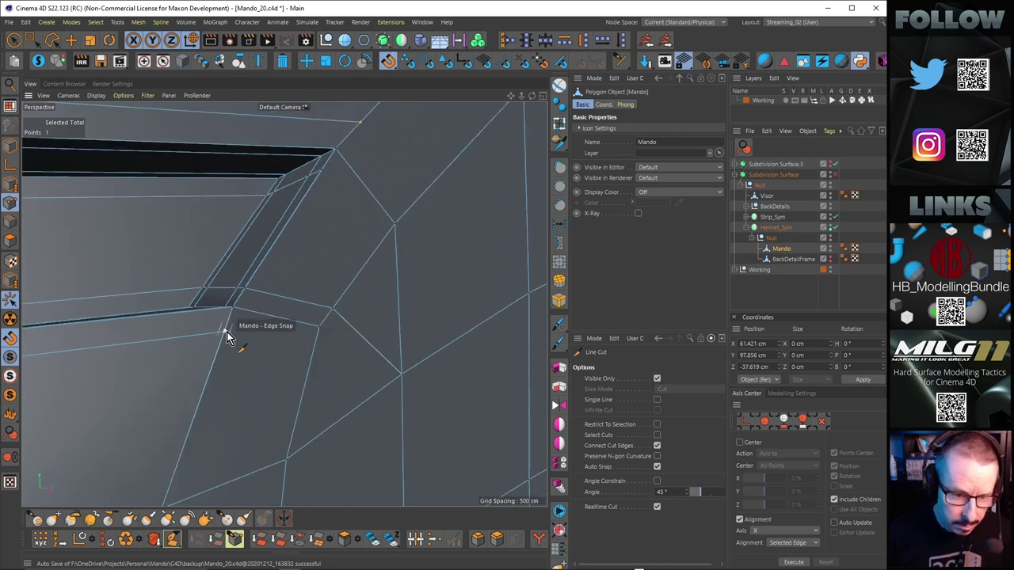
# Select the point just below the groove's lower end corner and move it toward the adjacent panel edge.
pyautogui.keyDown('alt'); pyautogui.moveTo(224, 335); pyautogui.dragTo(283, 326, button='right'); pyautogui.keyUp('alt')
pyautogui.keyDown('alt'); pyautogui.moveTo(255, 326); pyautogui.dragTo(385, 291); pyautogui.keyUp('alt')
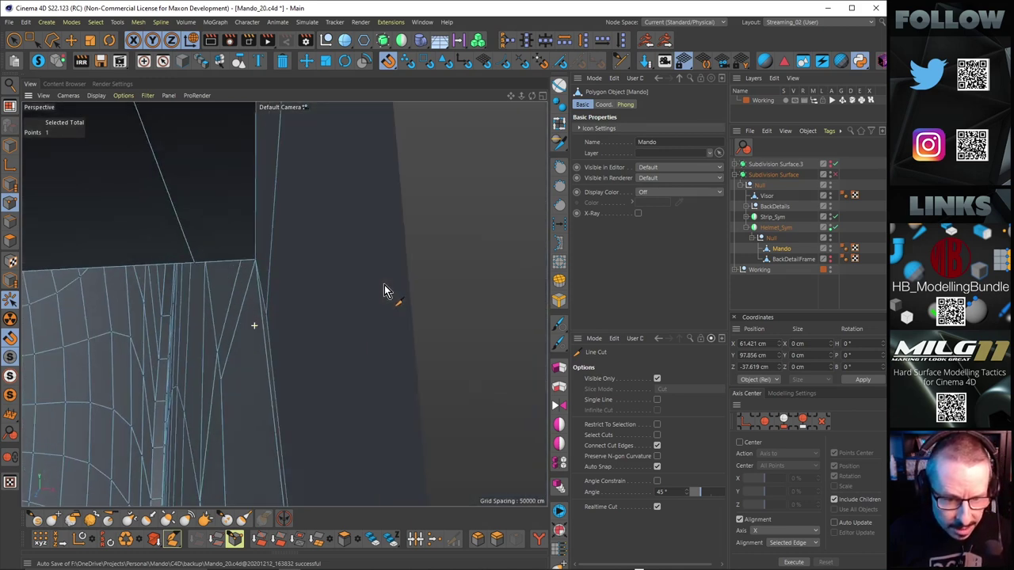
pyautogui.click(71, 42)
pyautogui.click(268, 314)
pyautogui.moveTo(296, 318); pyautogui.dragTo(243, 354)
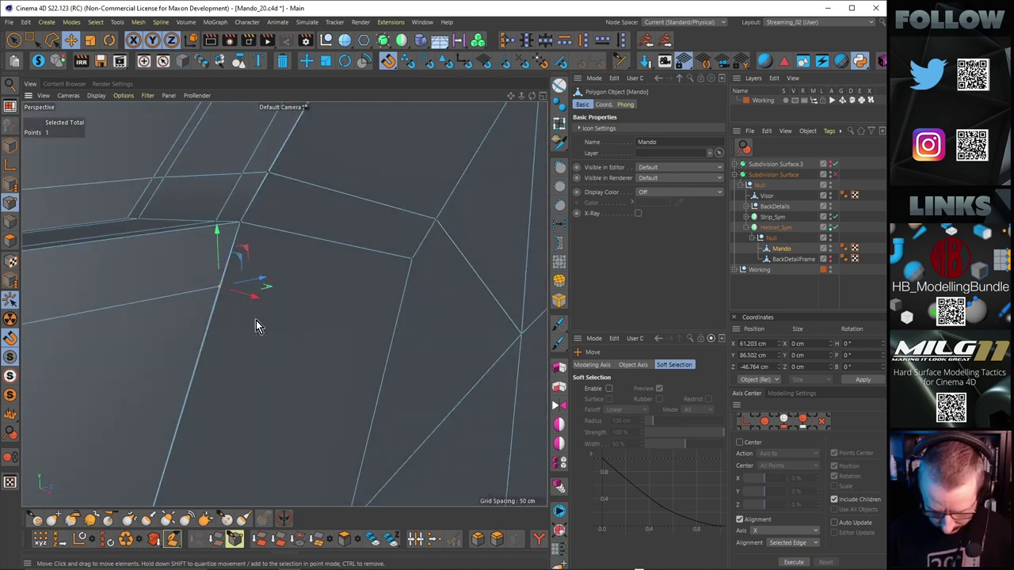
# Try a Line Cut from the point below the groove's lower corner across the adjoining panel face, and undo it.
pyautogui.press('k')
pyautogui.press('k')
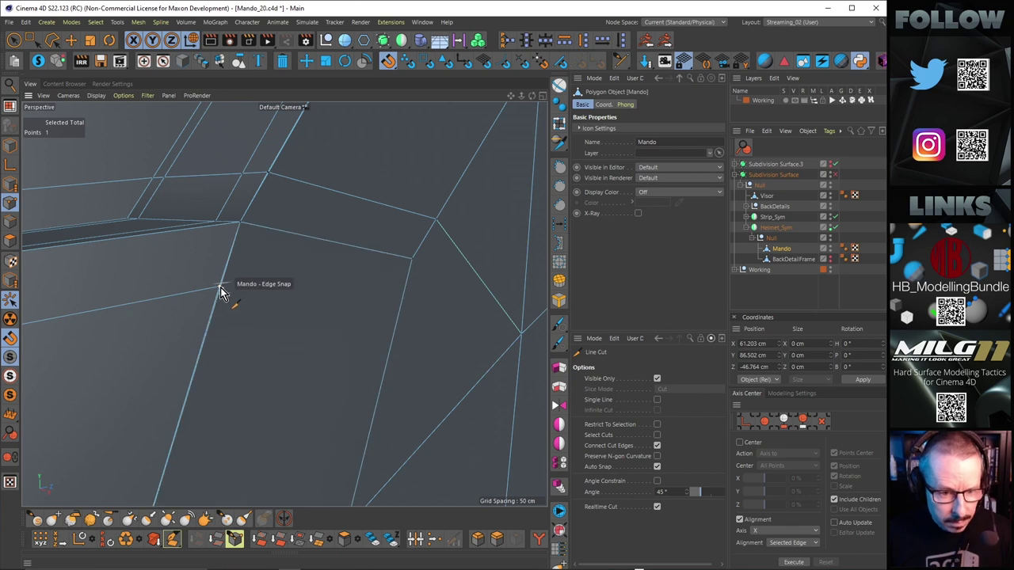
pyautogui.click(219, 288)
pyautogui.click(403, 315)
pyautogui.press('e')
pyautogui.hotkey('ctrl', 'z')
# Snap the point below the groove's lower corner exactly onto the panel's edge, closing the thin gap.
pyautogui.keyDown('alt'); pyautogui.moveTo(226, 280); pyautogui.dragTo(263, 270, button='right'); pyautogui.keyUp('alt')
pyautogui.keyDown('alt'); pyautogui.moveTo(263, 273); pyautogui.dragTo(220, 335); pyautogui.keyUp('alt')
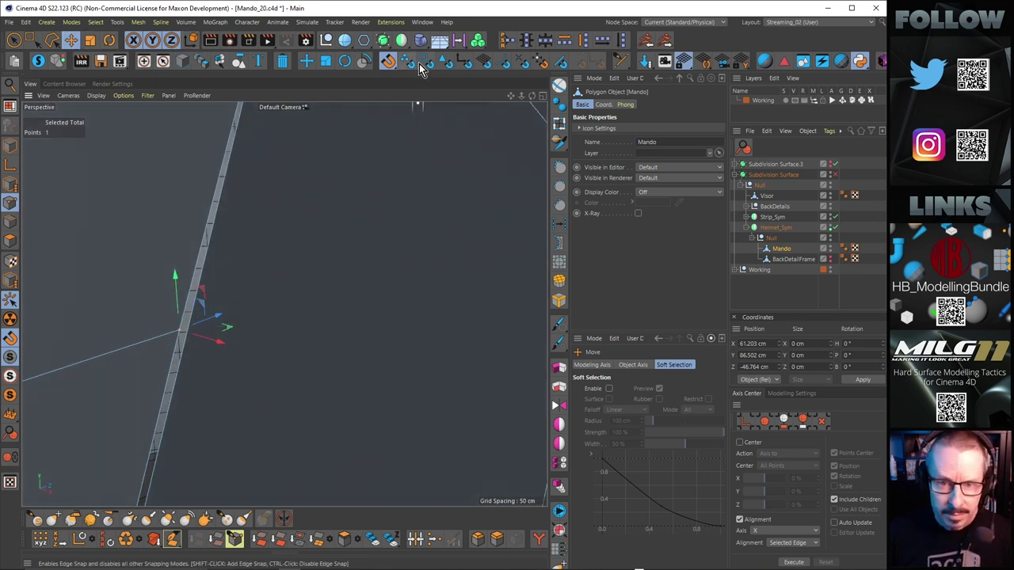
pyautogui.moveTo(181, 333)
pyautogui.mouseDown()
pyautogui.moveTo(187, 324)
pyautogui.moveTo(244, 336)
pyautogui.moveTo(186, 324)
pyautogui.mouseUp()
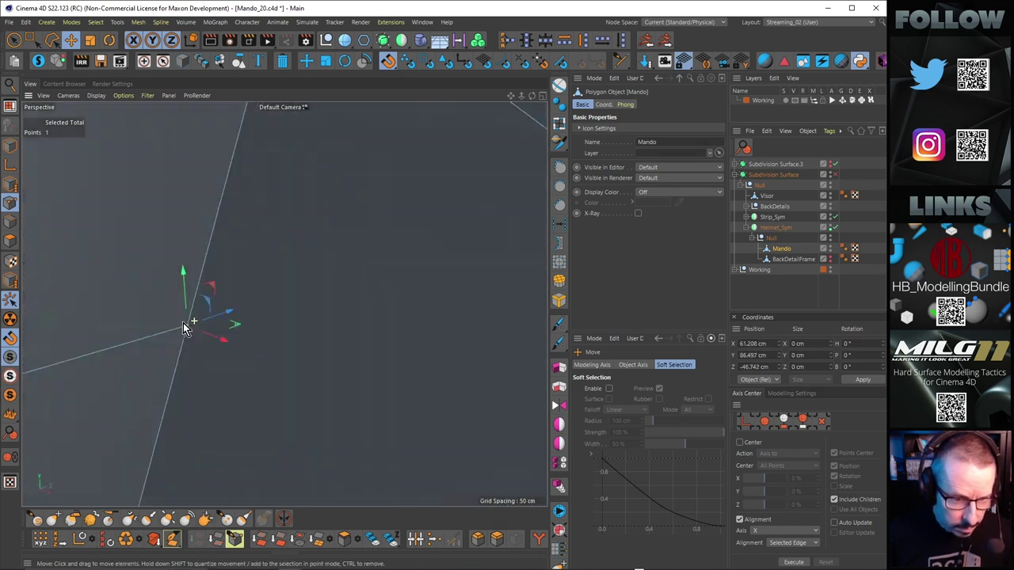
# Cut a new edge with Line Cut from the snapped point below the groove across the adjoining panel faces.
pyautogui.keyDown('alt'); pyautogui.moveTo(188, 324); pyautogui.dragTo(66, 304, button='right'); pyautogui.keyUp('alt')
pyautogui.keyDown('alt'); pyautogui.moveTo(283, 303); pyautogui.dragTo(208, 311, button='right'); pyautogui.keyUp('alt')
pyautogui.press('k')
pyautogui.press('k')
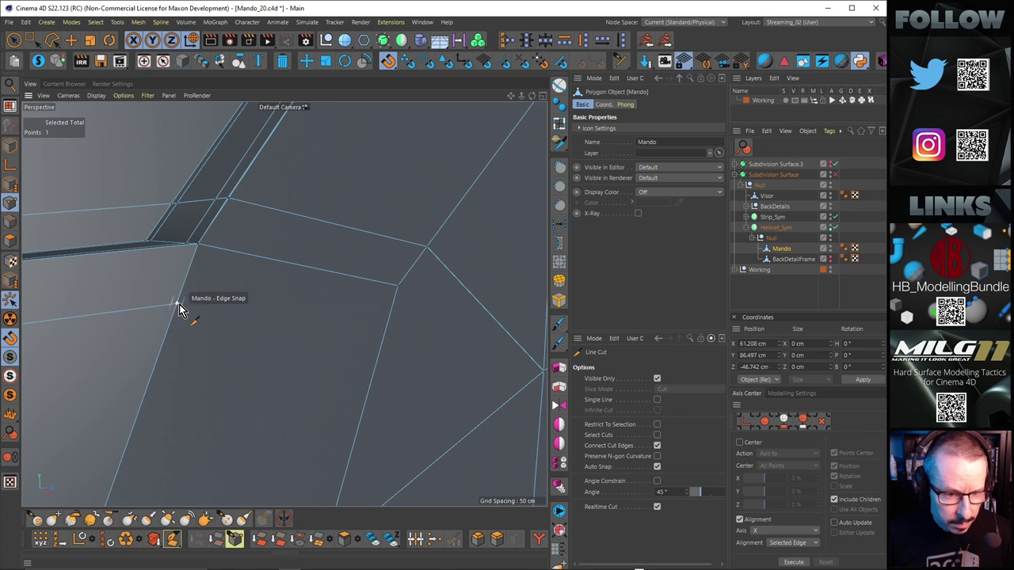
pyautogui.click(177, 305)
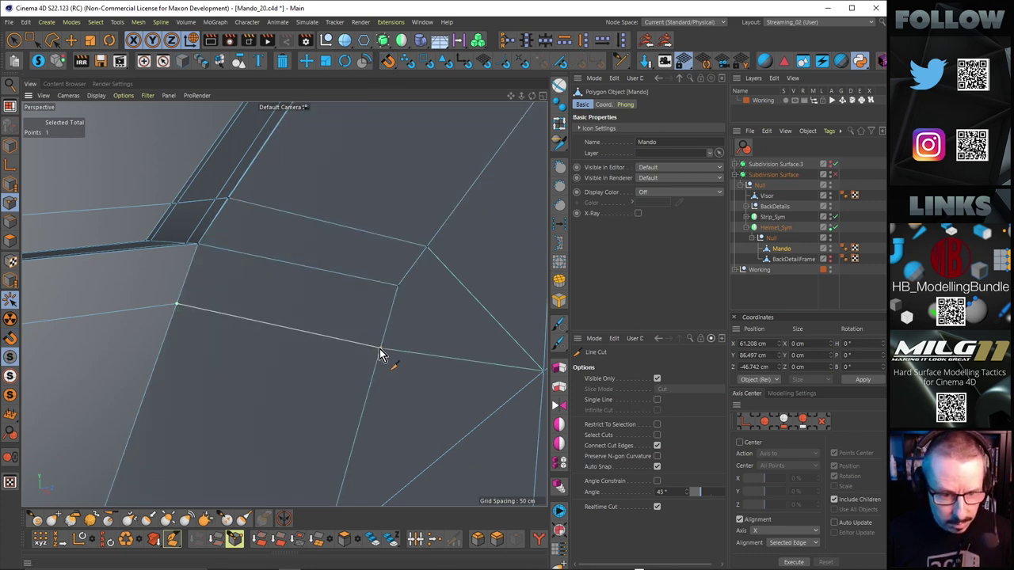
pyautogui.click(379, 349)
pyautogui.press('e')
# Cut a new edge with Line Cut from the brow band point above the groove's upper corner across the neighbouring panel faces.
pyautogui.keyDown('alt'); pyautogui.moveTo(357, 298); pyautogui.dragTo(298, 290, button='right'); pyautogui.keyUp('alt')
pyautogui.keyDown('alt'); pyautogui.moveTo(298, 291); pyautogui.dragTo(290, 227); pyautogui.keyUp('alt')
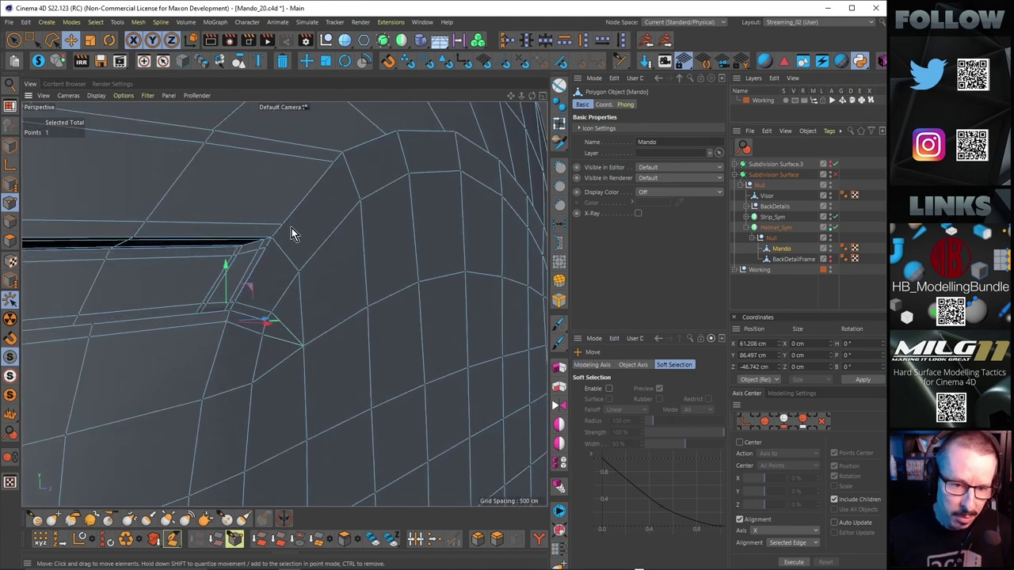
pyautogui.keyDown('alt'); pyautogui.moveTo(294, 222); pyautogui.dragTo(341, 198, button='right'); pyautogui.keyUp('alt')
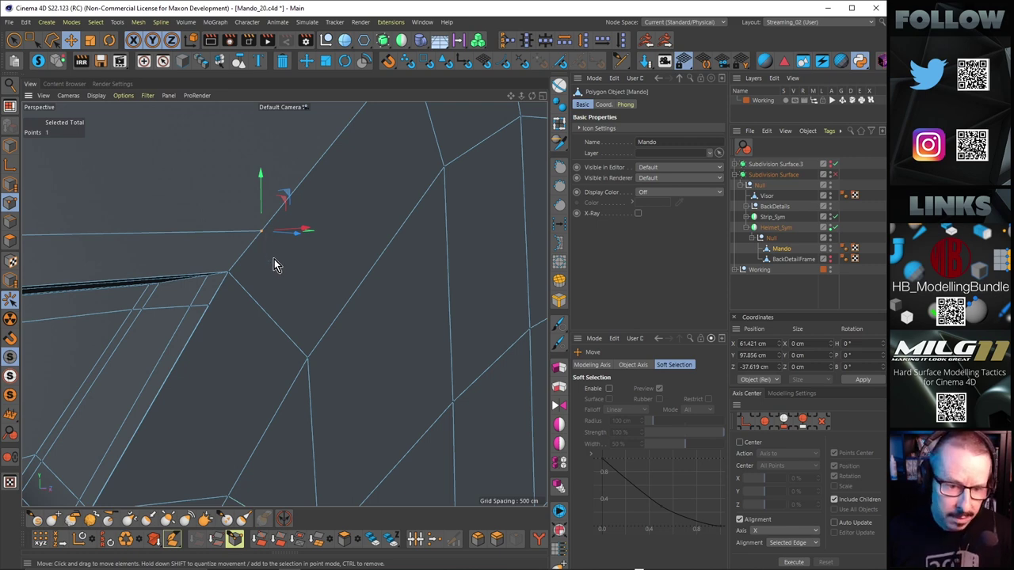
pyautogui.scroll(2, 275, 273)
pyautogui.press('k')
pyautogui.press('k')
pyautogui.click(262, 235)
pyautogui.click(342, 290)
pyautogui.press('space')
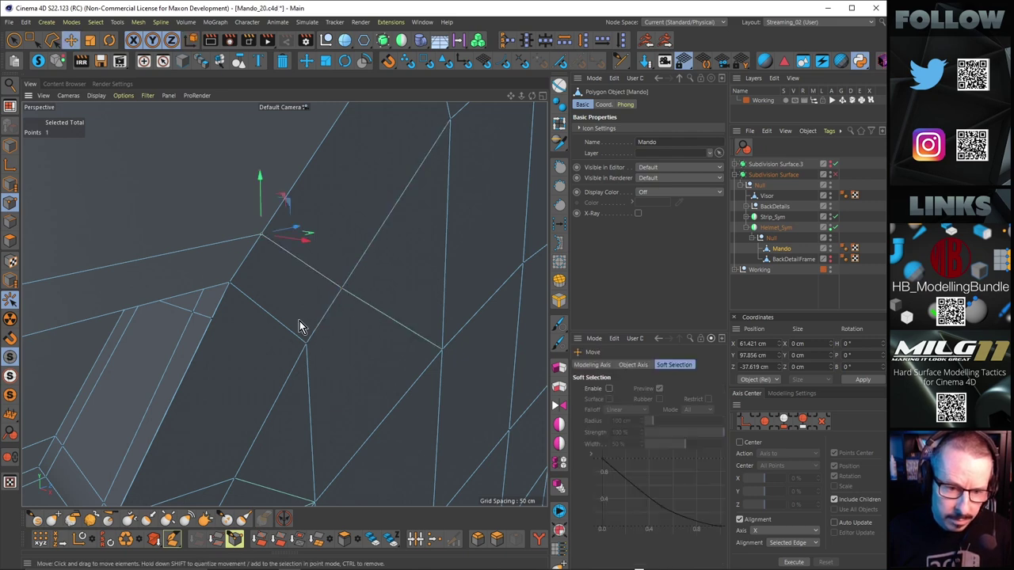
# Cut another edge from the point just below the groove's upper end corner to the neighbouring panel edge.
pyautogui.keyDown('alt'); pyautogui.moveTo(299, 314); pyautogui.dragTo(306, 286); pyautogui.keyUp('alt')
pyautogui.press('space')
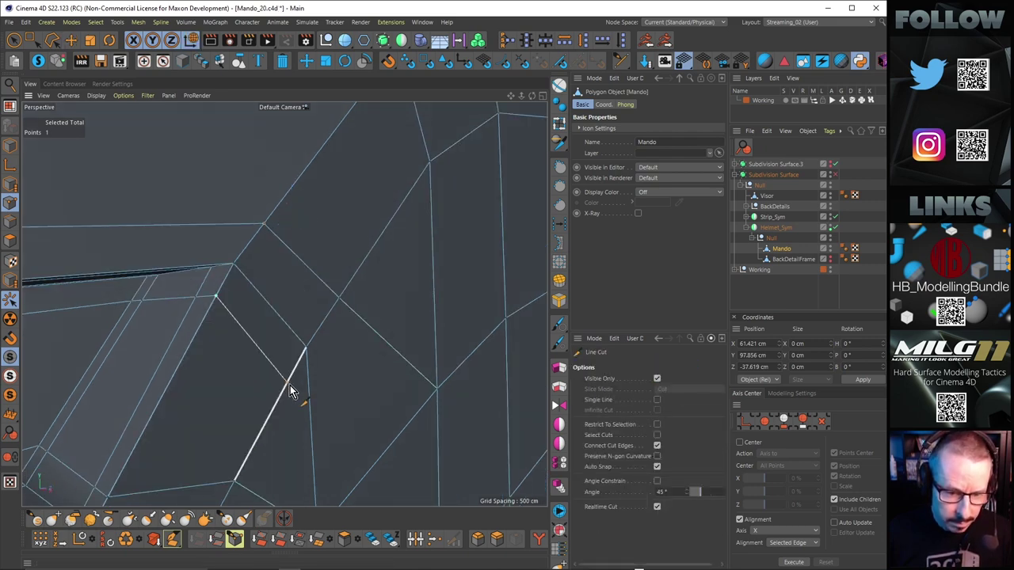
pyautogui.press('e')
# Cut a new edge with Line Cut from the point just under the brow band's upper corner into the side panel.
pyautogui.keyDown('alt'); pyautogui.moveTo(283, 317); pyautogui.dragTo(309, 278); pyautogui.keyUp('alt')
pyautogui.press('k')
pyautogui.press('k')
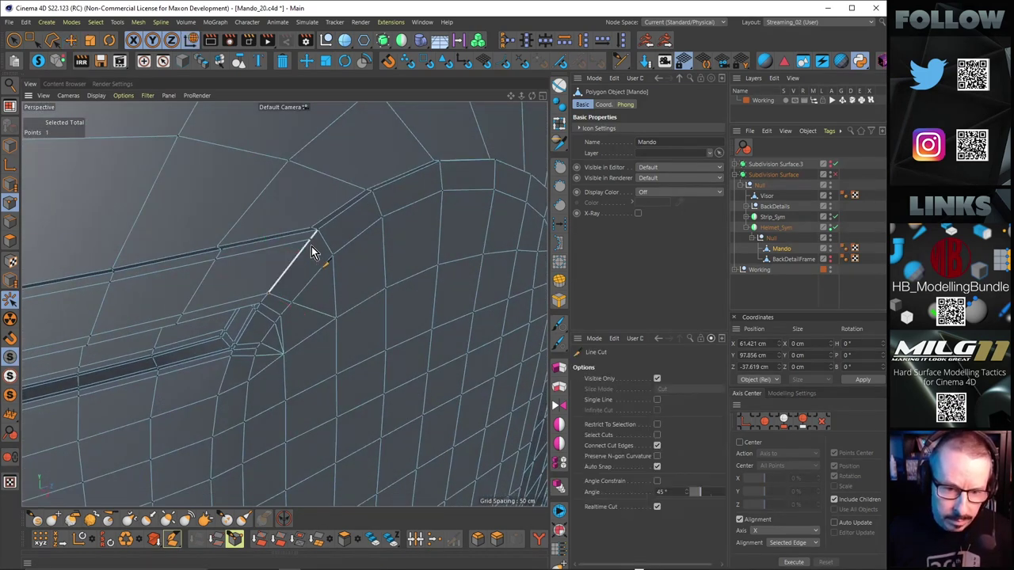
pyautogui.click(310, 239)
pyautogui.press('e')
pyautogui.moveTo(351, 277); pyautogui.dragTo(261, 272)
pyautogui.hotkey('ctrl', 'z')
# Select the side panel's front border edges from below the groove up to the brow band's upper corner.
pyautogui.keyDown('alt'); pyautogui.moveTo(373, 280); pyautogui.dragTo(309, 280, button='right'); pyautogui.keyUp('alt')
pyautogui.keyDown('alt'); pyautogui.moveTo(381, 262); pyautogui.dragTo(362, 229); pyautogui.keyUp('alt')
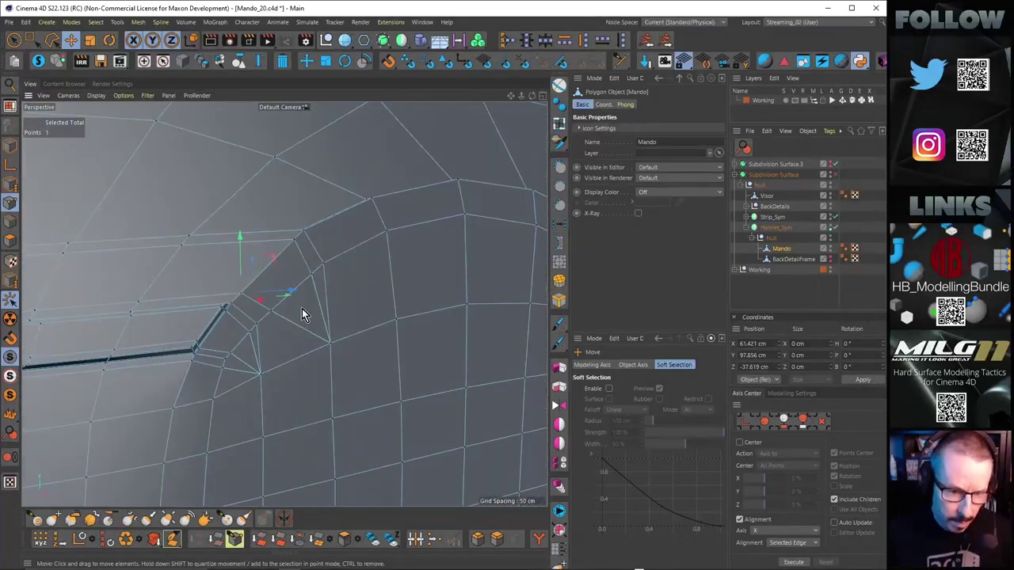
pyautogui.press('q')
pyautogui.keyDown('alt'); pyautogui.moveTo(324, 310); pyautogui.dragTo(267, 294); pyautogui.keyUp('alt')
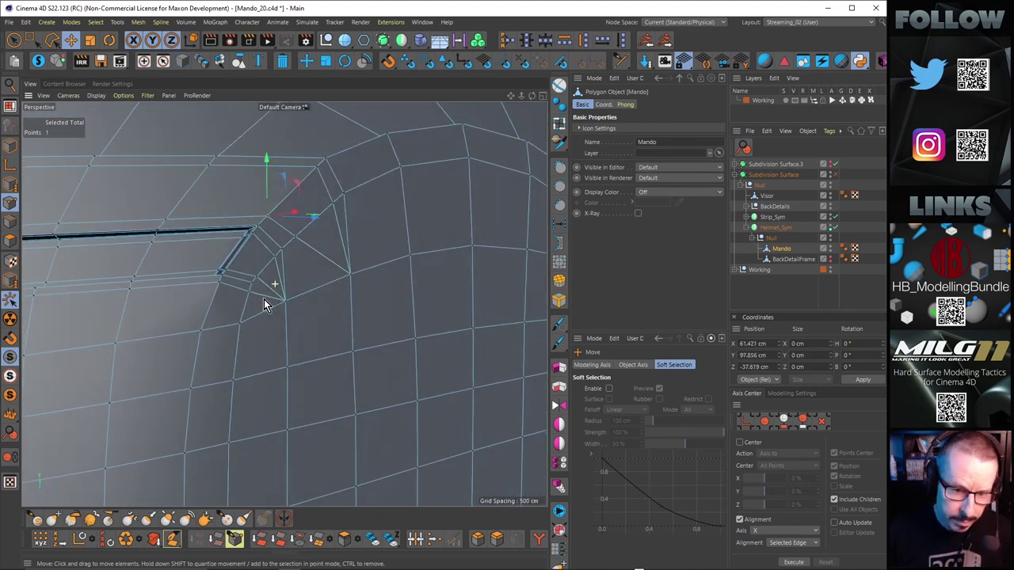
pyautogui.keyDown('alt'); pyautogui.moveTo(287, 294); pyautogui.dragTo(251, 275); pyautogui.keyUp('alt')
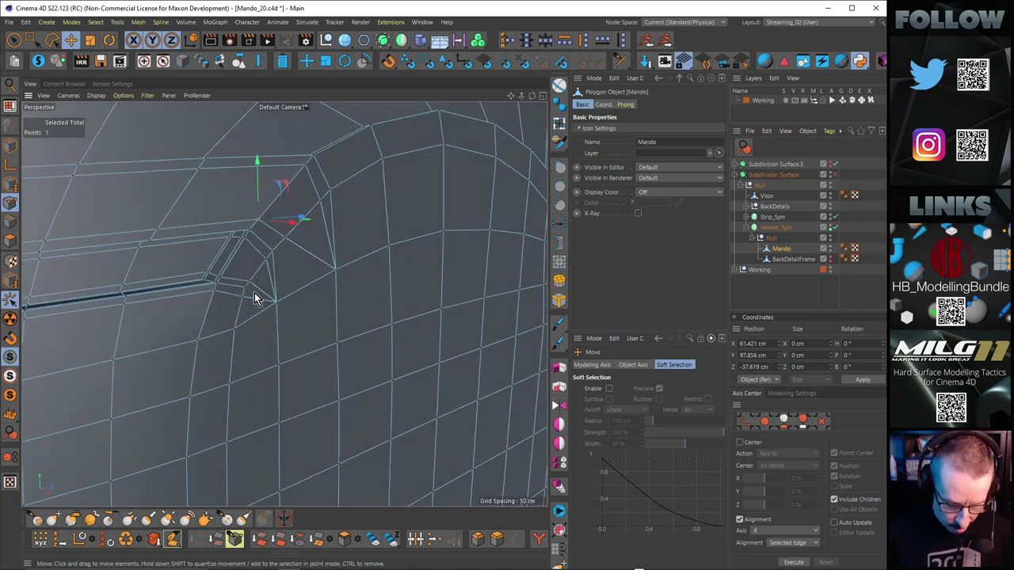
pyautogui.click(253, 293)
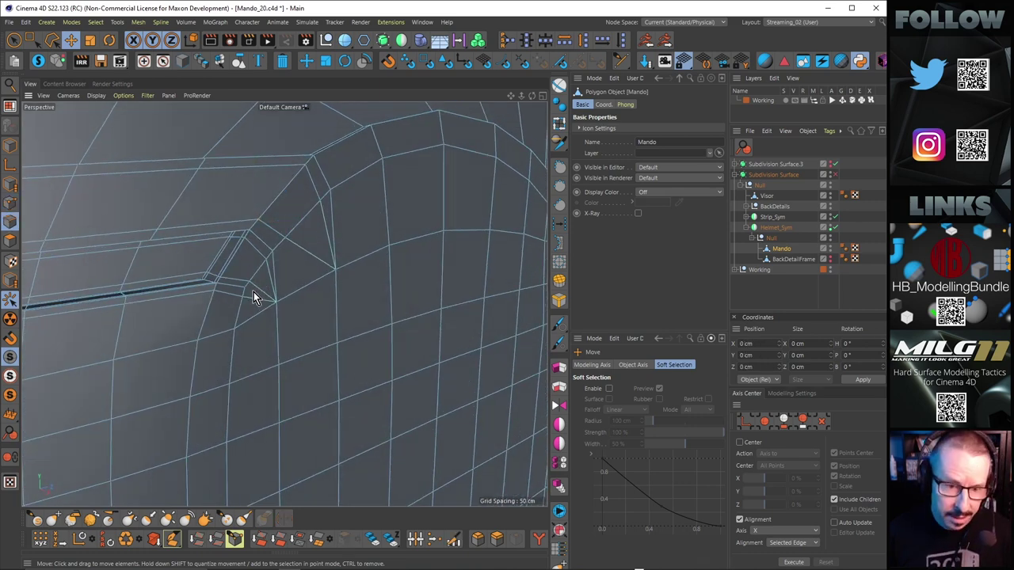
pyautogui.click(211, 305)
pyautogui.keyDown('ctrl'); pyautogui.keyDown('shift'); pyautogui.click(236, 255); pyautogui.keyUp('shift'); pyautogui.keyUp('ctrl')
pyautogui.keyDown('shift'); pyautogui.click(258, 224); pyautogui.keyUp('shift')
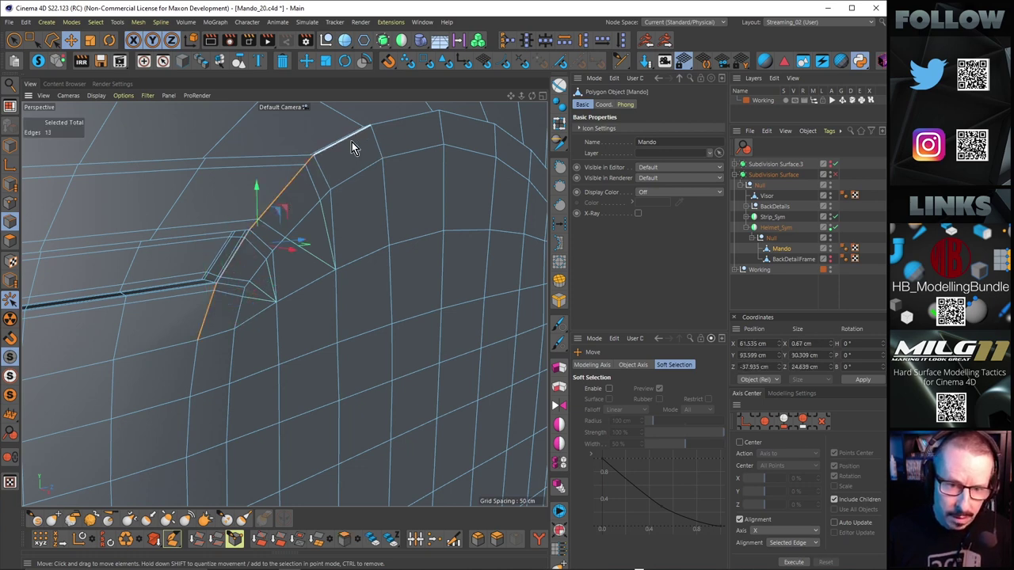
# Extend the edge selection around the side panel's rounded top and down both sides to the helmet's lower rim.
pyautogui.keyDown('shift'); pyautogui.doubleClick(352, 141); pyautogui.keyUp('shift')
pyautogui.keyDown('alt'); pyautogui.moveTo(352, 142); pyautogui.dragTo(313, 171, button='right'); pyautogui.keyUp('alt')
pyautogui.keyDown('alt'); pyautogui.moveTo(313, 171); pyautogui.dragTo(355, 187); pyautogui.keyUp('alt')
pyautogui.keyDown('shift'); pyautogui.click(294, 240); pyautogui.keyUp('shift')
pyautogui.middleClick(325, 332)
pyautogui.middleClick(226, 227)
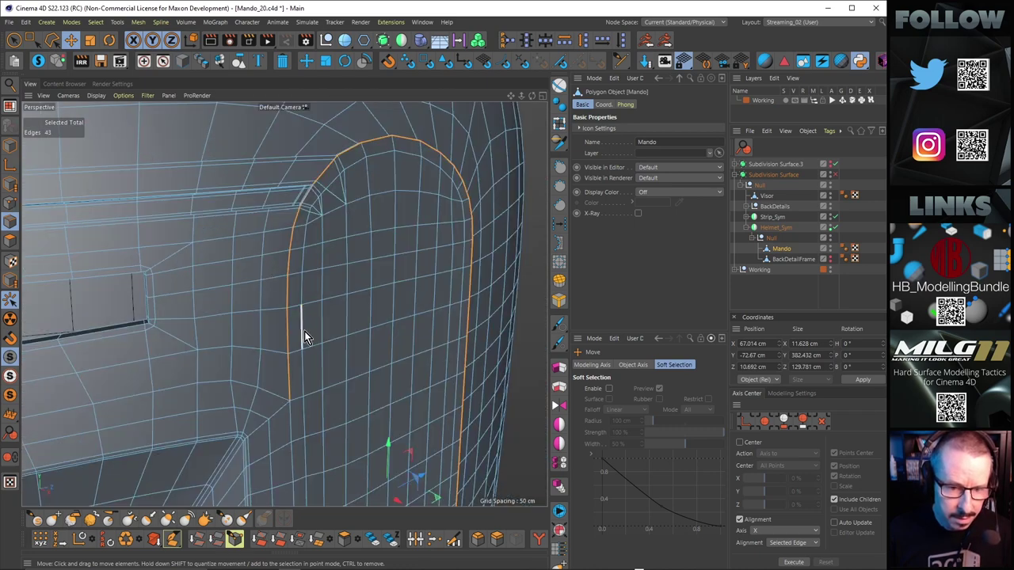
pyautogui.keyDown('shift'); pyautogui.doubleClick(290, 428); pyautogui.keyUp('shift')
# Activate Edge Slide for the side panel's outline edges and undo the last selection changes.
pyautogui.keyDown('alt'); pyautogui.moveTo(376, 323); pyautogui.dragTo(285, 304, button='right'); pyautogui.keyUp('alt')
pyautogui.keyDown('alt'); pyautogui.moveTo(284, 303); pyautogui.dragTo(272, 262); pyautogui.keyUp('alt')
pyautogui.press('m')
pyautogui.press('o')
pyautogui.keyDown('alt'); pyautogui.moveTo(211, 293); pyautogui.dragTo(227, 268); pyautogui.keyUp('alt')
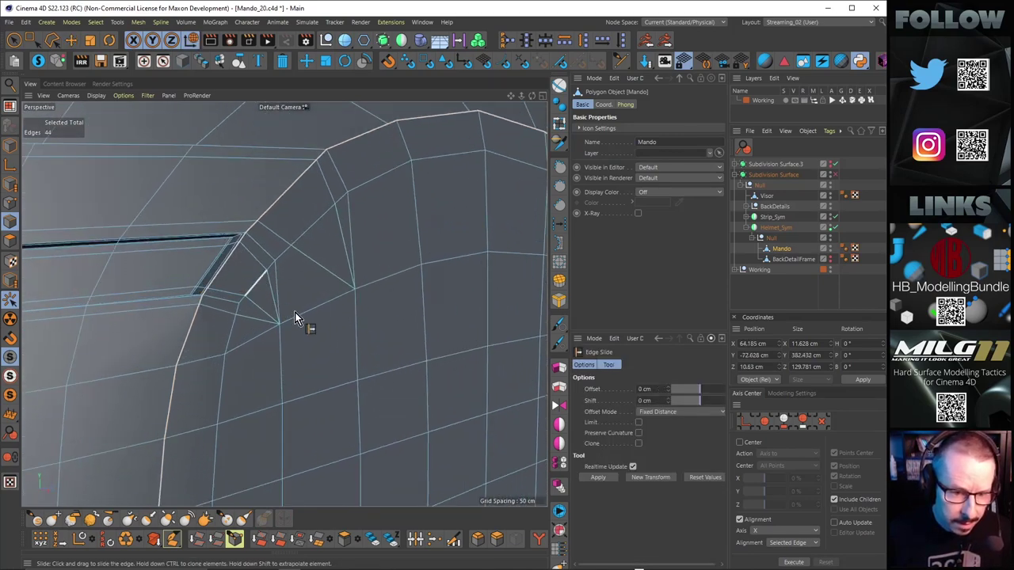
pyautogui.keyDown('alt'); pyautogui.moveTo(265, 349); pyautogui.dragTo(276, 294, button='middle'); pyautogui.keyUp('alt')
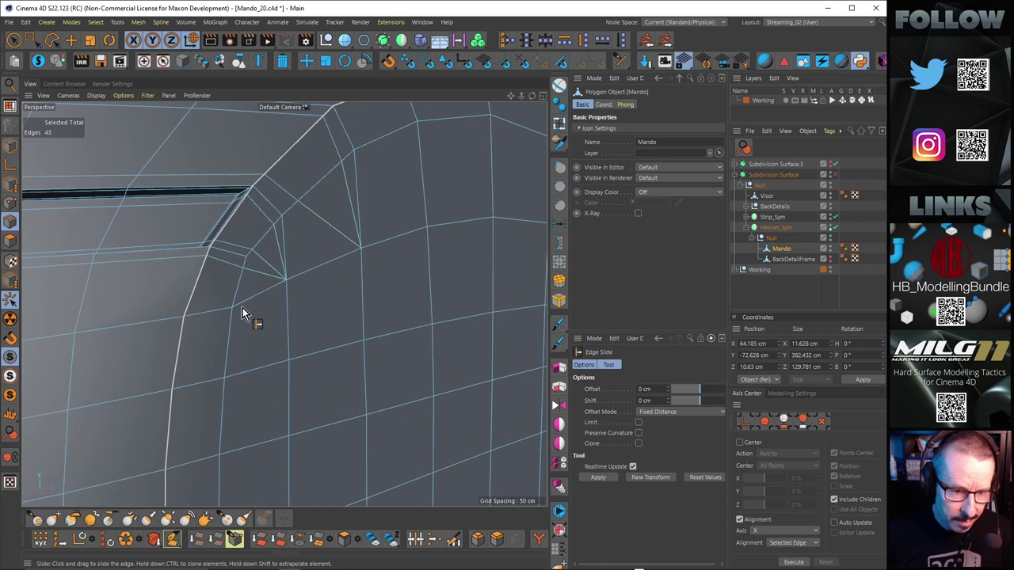
pyautogui.keyDown('alt'); pyautogui.moveTo(242, 312); pyautogui.dragTo(261, 294); pyautogui.keyUp('alt')
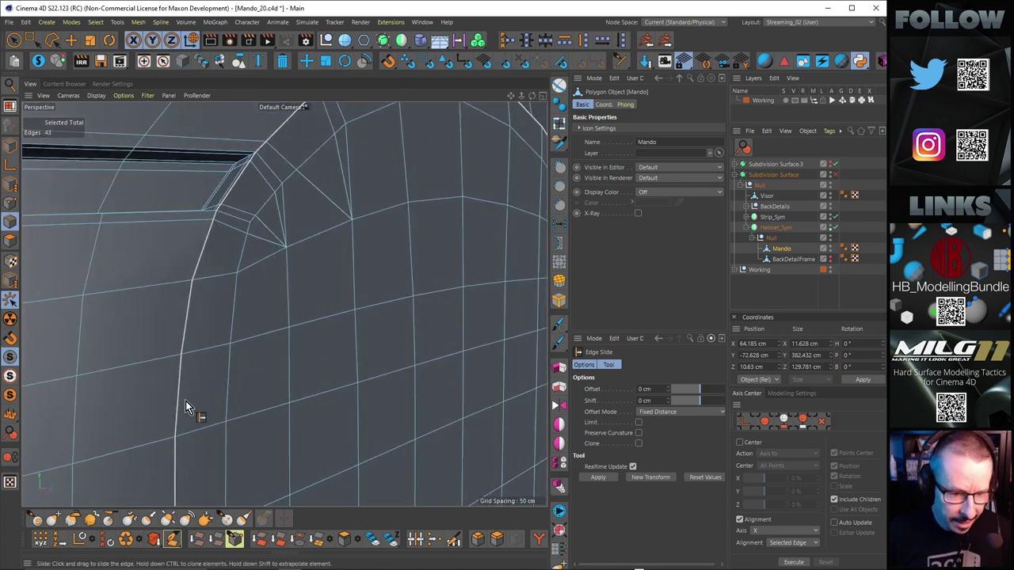
pyautogui.hotkey('ctrl', 'z')
pyautogui.hotkey('ctrl', 'z')
pyautogui.hotkey('ctrl', 'z')
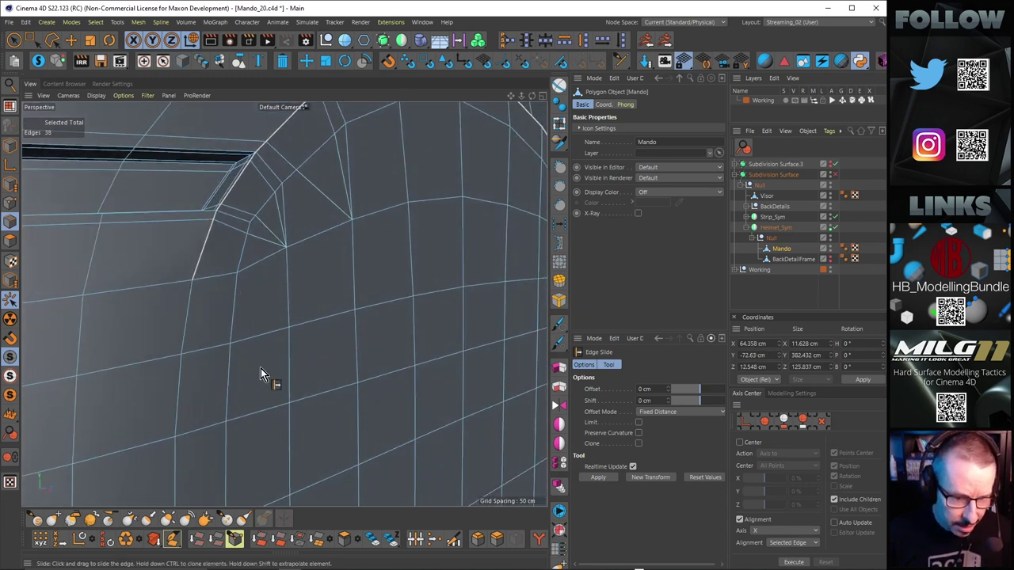
# Try selecting the side panel's polygons with Phong Break Selection at a 15° angle, and switch back to Live Selection.
pyautogui.scroll(-3, 205, 318)
pyautogui.keyDown('alt'); pyautogui.moveTo(209, 319); pyautogui.dragTo(331, 288); pyautogui.keyUp('alt')
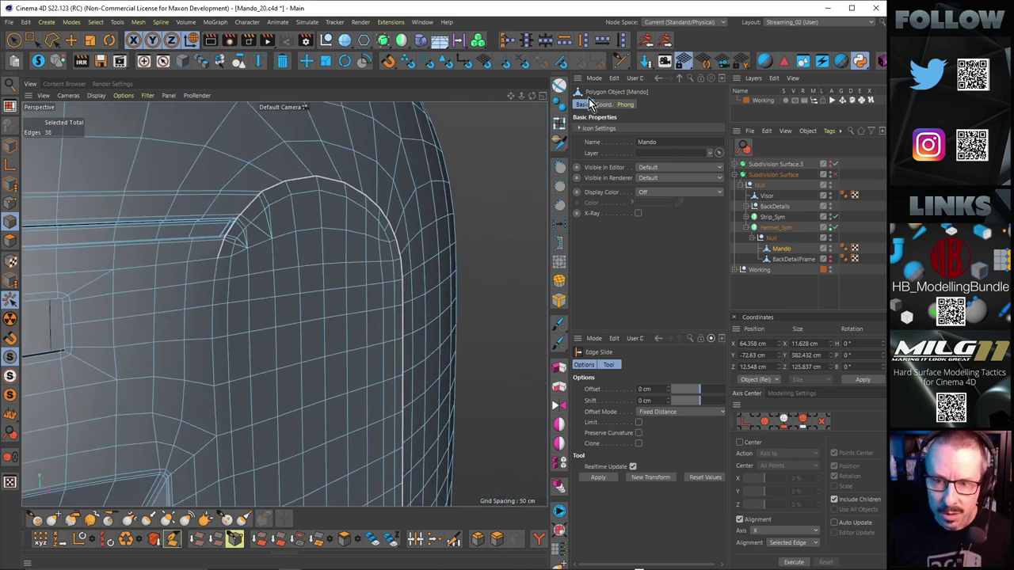
pyautogui.click(560, 84)
pyautogui.click(266, 254)
pyautogui.click(266, 253)
pyautogui.scroll(-3, 308, 249)
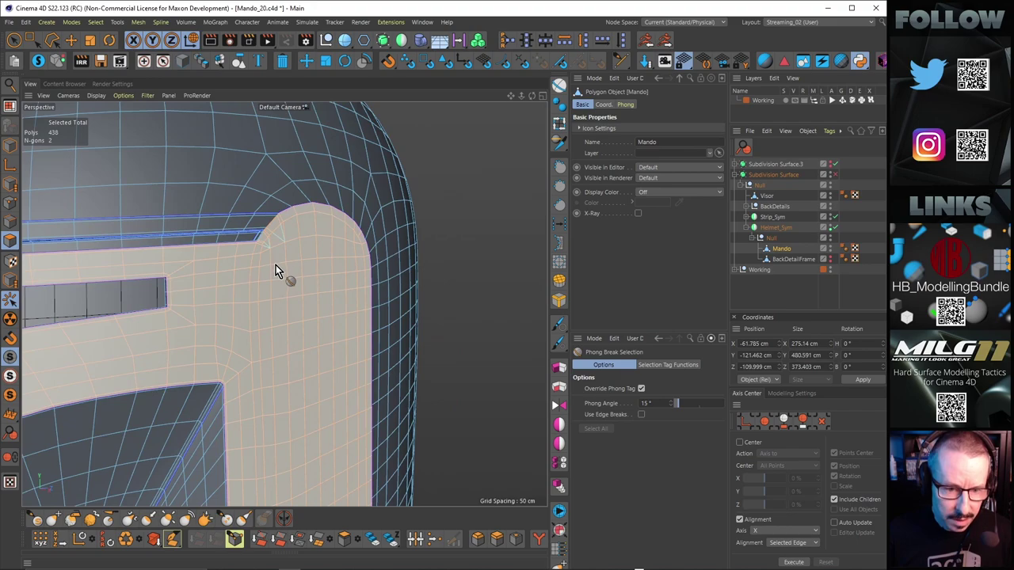
pyautogui.keyDown('alt'); pyautogui.moveTo(421, 222); pyautogui.dragTo(238, 301); pyautogui.keyUp('alt')
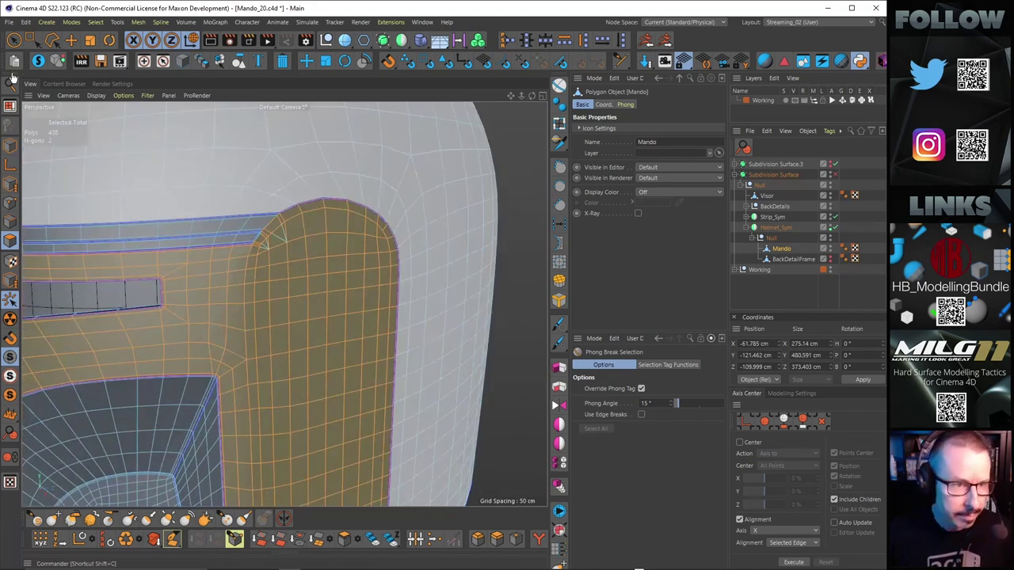
pyautogui.click(14, 40)
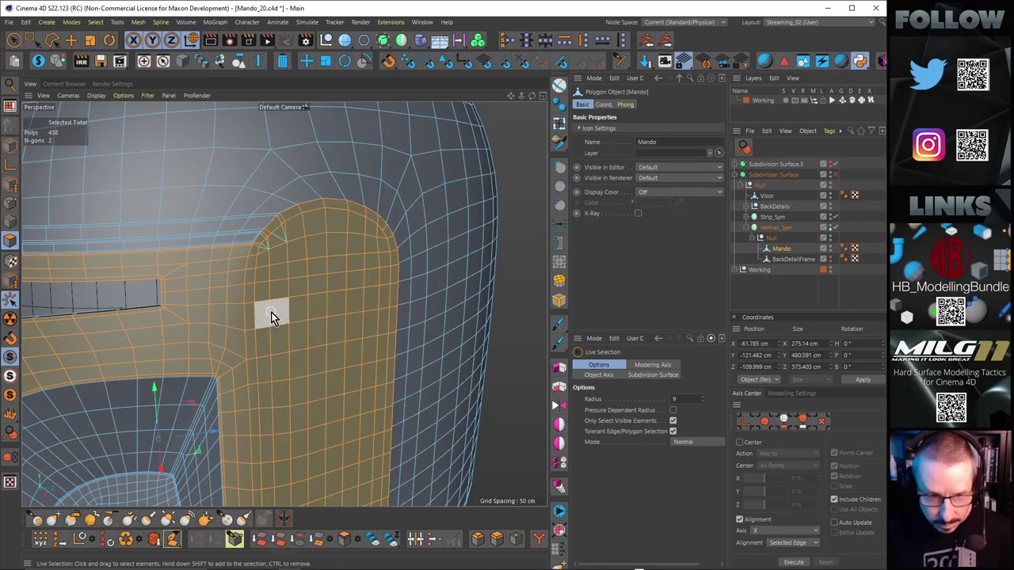
# Loop-select the polygon strip around the side panel's outline and add the enclosed polygons with Fill Selection.
pyautogui.press('u')
pyautogui.press('l')
pyautogui.click(259, 245)
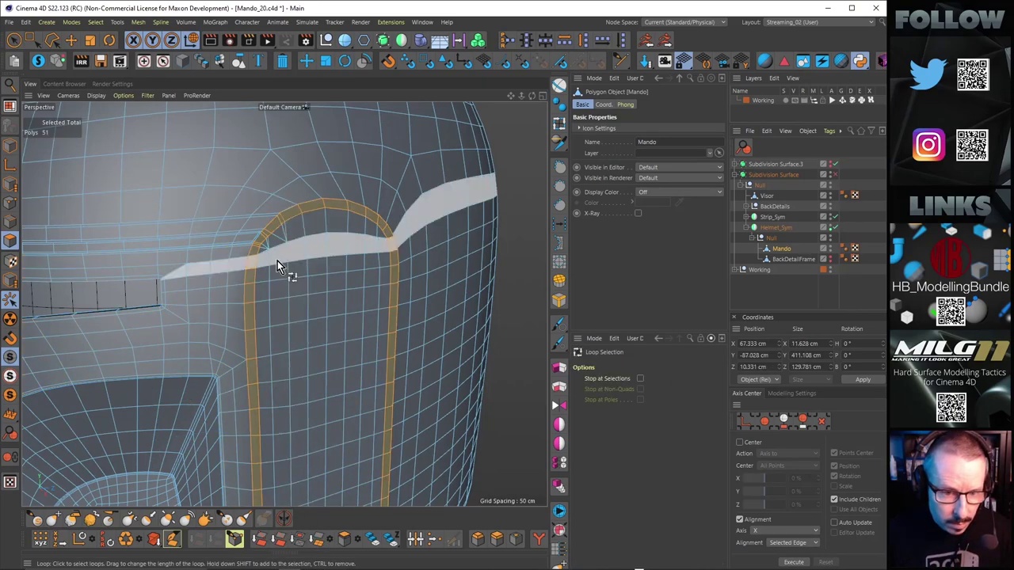
pyautogui.scroll(-6, 249, 279)
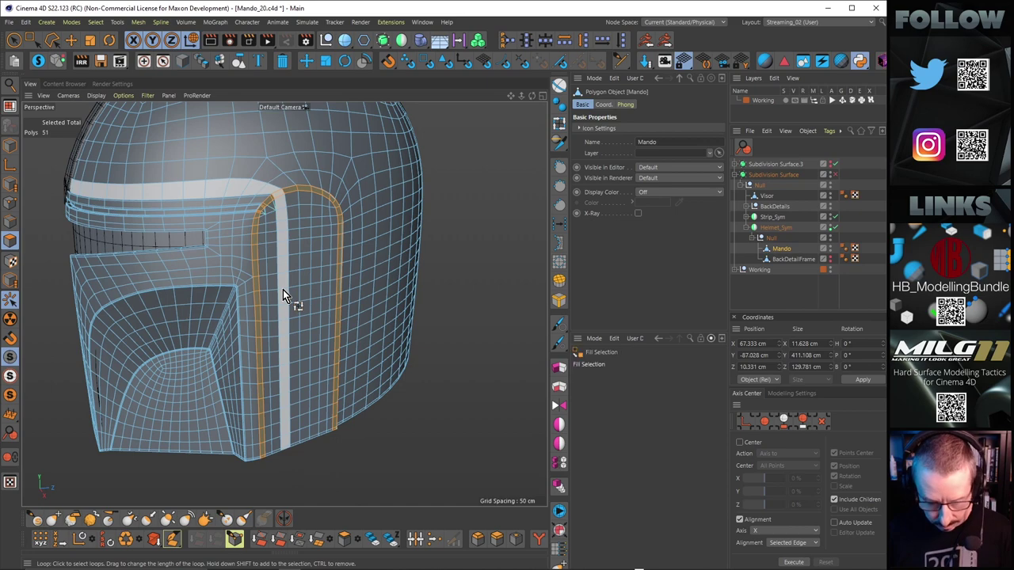
pyautogui.press('u')
pyautogui.press('f')
pyautogui.keyDown('shift'); pyautogui.click(288, 301); pyautogui.keyUp('shift')
# Select the edge loop running just above the helmet's lower rim and melt it.
pyautogui.keyDown('alt'); pyautogui.moveTo(292, 325); pyautogui.dragTo(269, 208); pyautogui.keyUp('alt')
pyautogui.keyDown('alt'); pyautogui.moveTo(269, 208); pyautogui.dragTo(297, 212, button='right'); pyautogui.keyUp('alt')
pyautogui.keyDown('alt'); pyautogui.moveTo(297, 212); pyautogui.dragTo(299, 240); pyautogui.keyUp('alt')
pyautogui.keyDown('alt'); pyautogui.moveTo(298, 436); pyautogui.dragTo(334, 399, button='right'); pyautogui.keyUp('alt')
pyautogui.moveTo(331, 396)
pyautogui.keyDown('alt'); pyautogui.mouseDown()
pyautogui.moveTo(322, 357)
pyautogui.moveTo(337, 402)
pyautogui.mouseUp(); pyautogui.keyUp('alt')
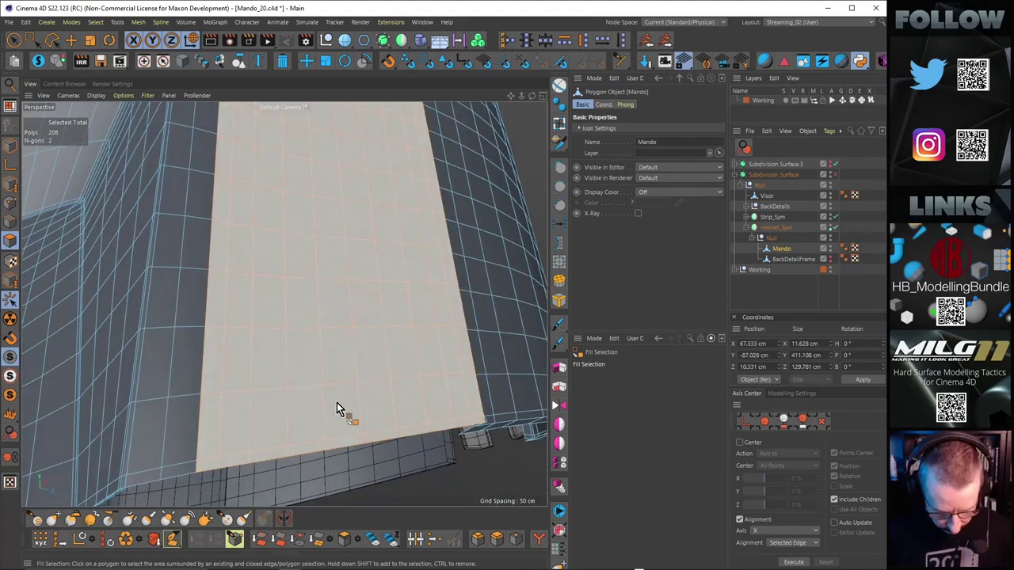
pyautogui.press('Return')
pyautogui.press('e')
pyautogui.doubleClick(265, 450)
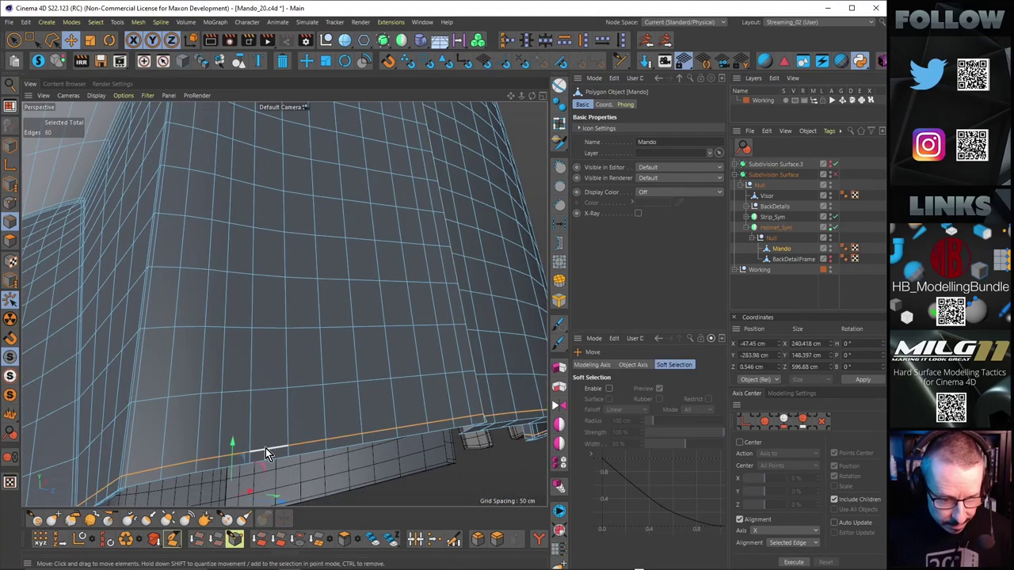
pyautogui.press('u')
pyautogui.press('z')
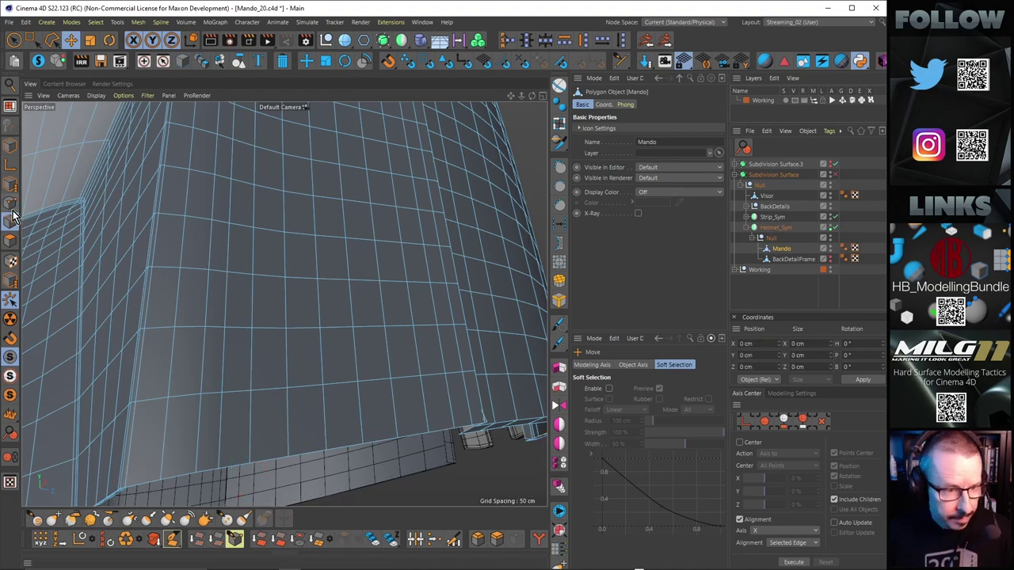
# Inset the side panel's selected polygons by 1.8 cm with Extrude Inner in polygon mode.
pyautogui.click(10, 241)
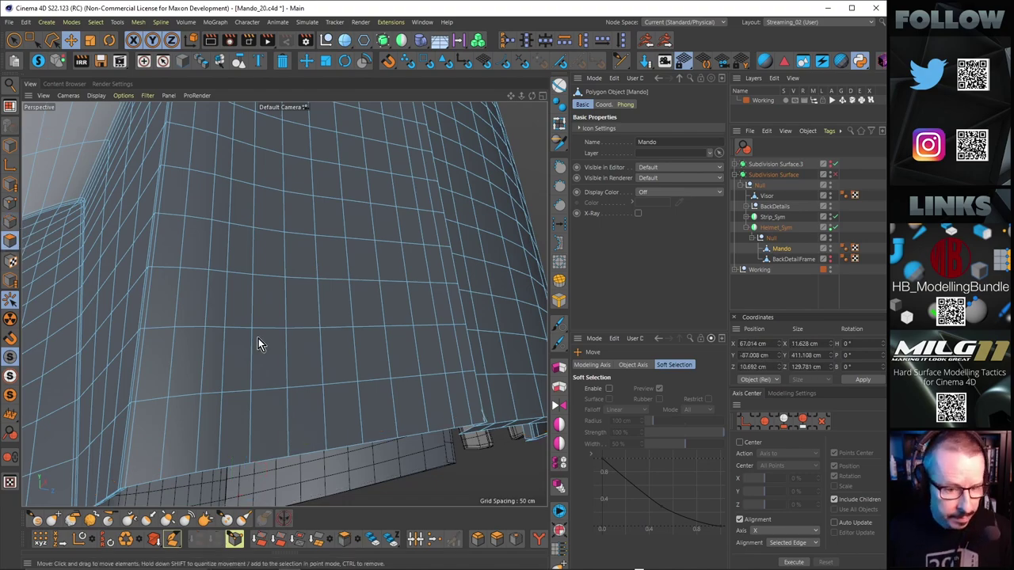
pyautogui.keyDown('alt'); pyautogui.moveTo(423, 362); pyautogui.dragTo(353, 362, button='right'); pyautogui.keyUp('alt')
pyautogui.keyDown('alt'); pyautogui.moveTo(352, 362); pyautogui.dragTo(348, 256); pyautogui.keyUp('alt')
pyautogui.scroll(6, 351, 217)
pyautogui.rightClick(350, 287)
pyautogui.press('i')
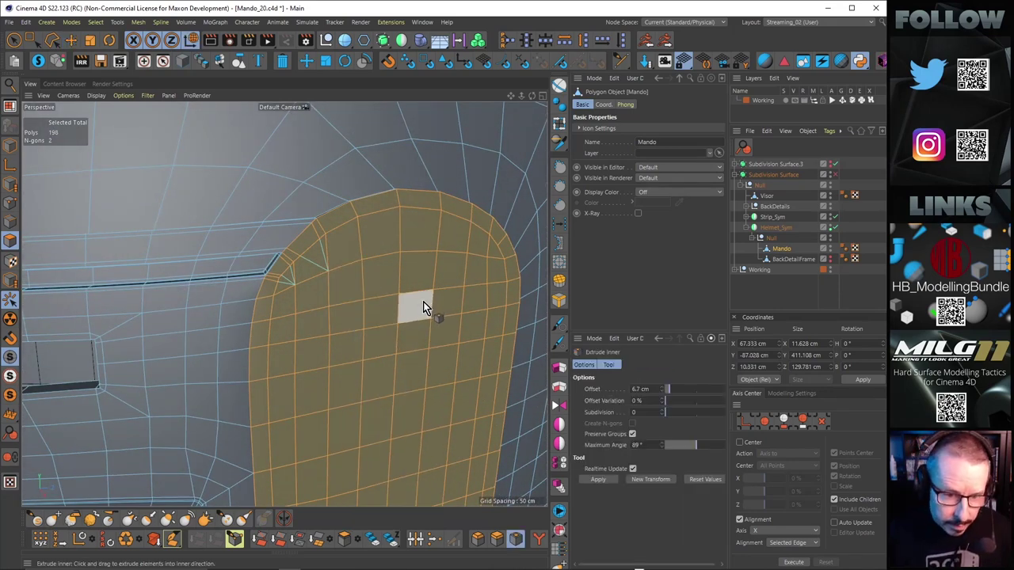
pyautogui.moveTo(426, 300)
pyautogui.mouseDown()
pyautogui.moveTo(396, 302)
pyautogui.moveTo(420, 299)
pyautogui.mouseUp()
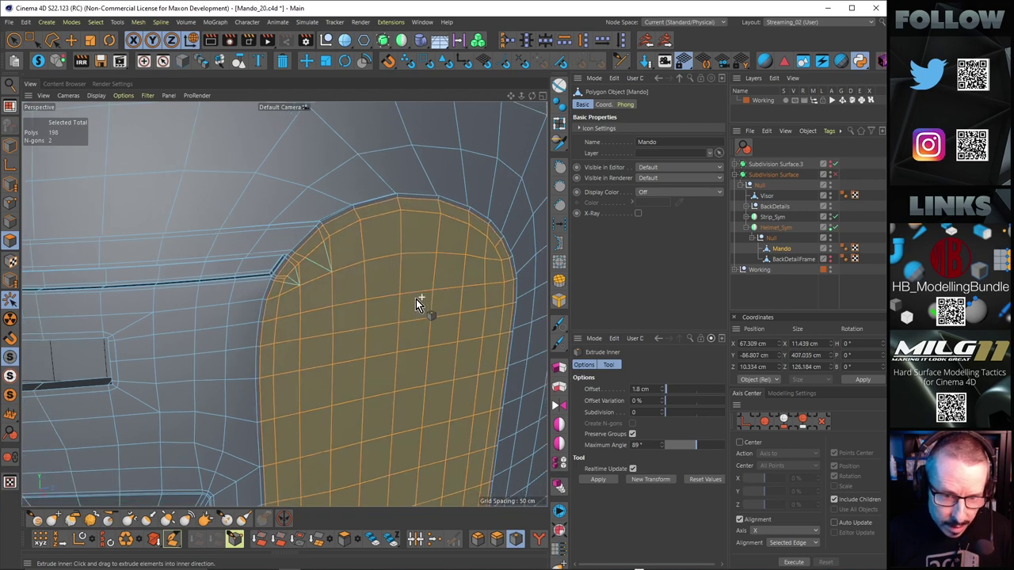
# Use Line Cut to add an edge from the inset's lower-left corner down to the side panel's lower rim.
pyautogui.keyDown('alt'); pyautogui.moveTo(420, 299); pyautogui.dragTo(367, 239, button='right'); pyautogui.keyUp('alt')
pyautogui.keyDown('alt'); pyautogui.moveTo(364, 349); pyautogui.dragTo(340, 206, button='middle'); pyautogui.keyUp('alt')
pyautogui.keyDown('alt'); pyautogui.moveTo(315, 342); pyautogui.dragTo(350, 312, button='right'); pyautogui.keyUp('alt')
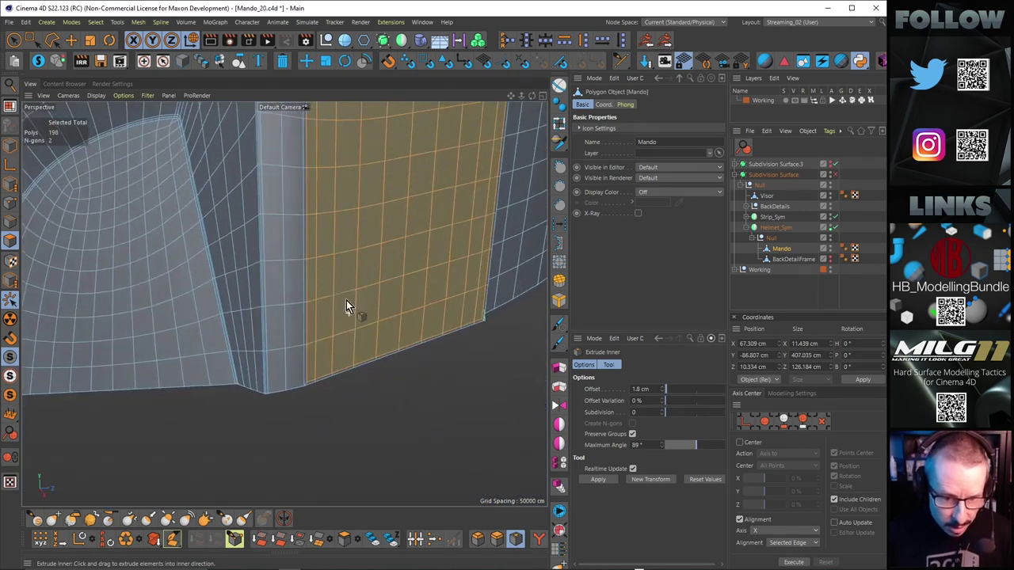
pyautogui.keyDown('alt'); pyautogui.moveTo(349, 312); pyautogui.dragTo(322, 371); pyautogui.keyUp('alt')
pyautogui.keyDown('alt'); pyautogui.moveTo(321, 371); pyautogui.dragTo(362, 344, button='right'); pyautogui.keyUp('alt')
pyautogui.keyDown('alt'); pyautogui.moveTo(363, 344); pyautogui.dragTo(361, 310); pyautogui.keyUp('alt')
pyautogui.press('k')
pyautogui.press('k')
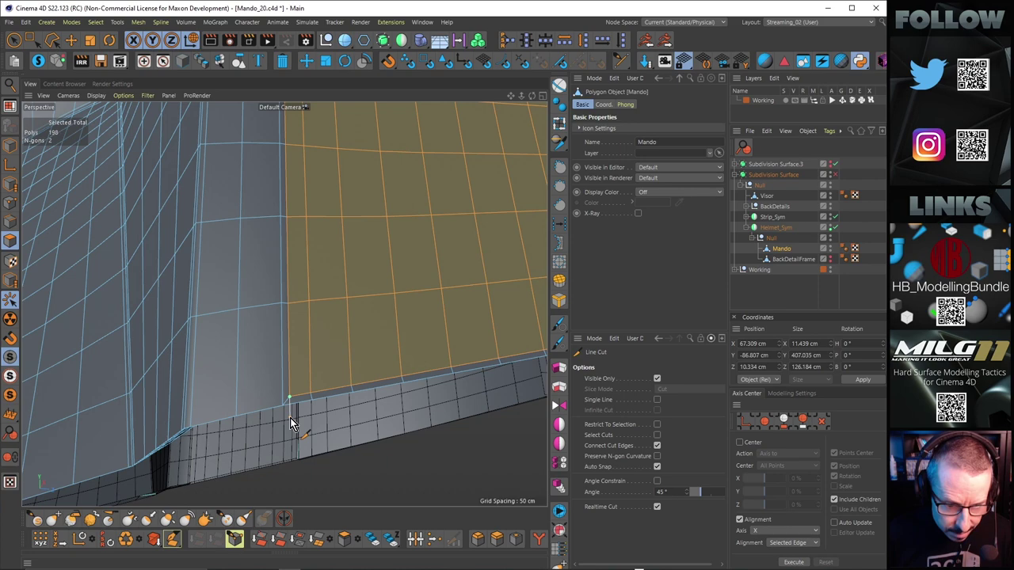
pyautogui.press('i')
# Use Line Cut to connect the inset's lower-right corner to the rim and across the side panel's narrow right border.
pyautogui.moveTo(329, 349)
pyautogui.keyDown('alt'); pyautogui.mouseDown()
pyautogui.moveTo(346, 300)
pyautogui.moveTo(88, 308)
pyautogui.moveTo(328, 364)
pyautogui.moveTo(284, 343)
pyautogui.moveTo(335, 364)
pyautogui.mouseUp(); pyautogui.keyUp('alt')
pyautogui.press('k')
pyautogui.press('k')
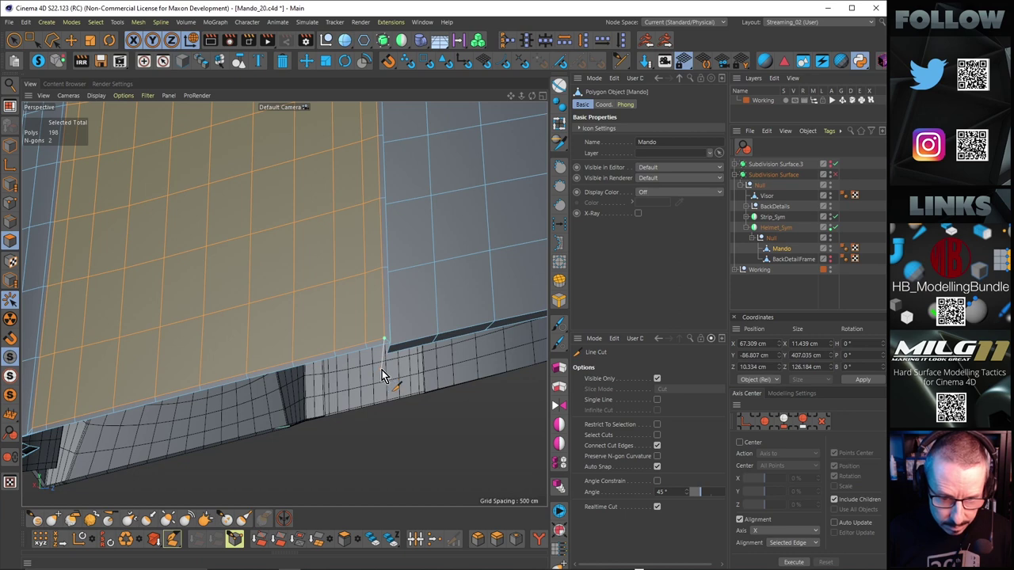
pyautogui.press('i')
pyautogui.keyDown('alt'); pyautogui.moveTo(385, 364); pyautogui.dragTo(390, 325); pyautogui.keyUp('alt')
pyautogui.press('k')
pyautogui.press('k')
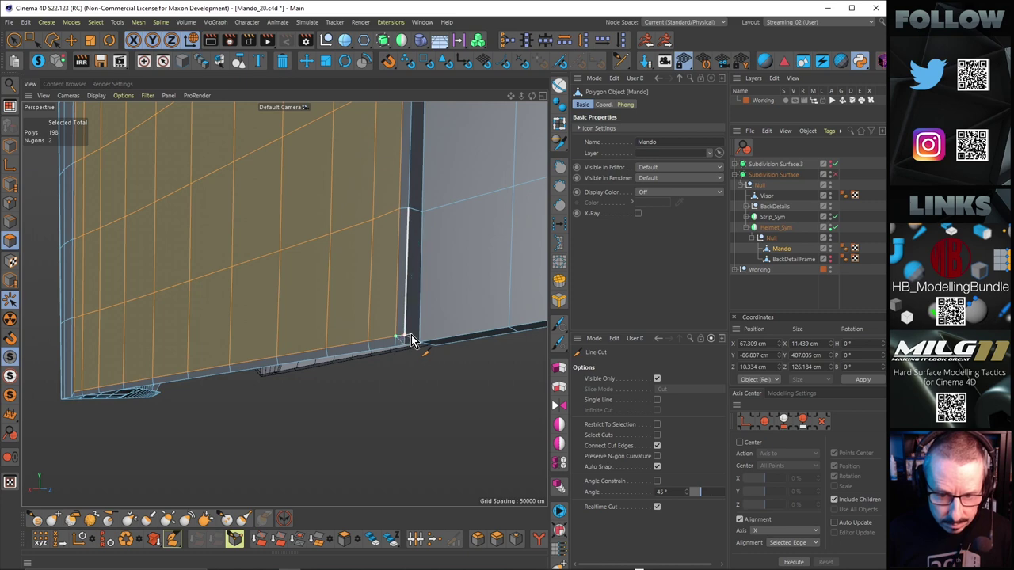
pyautogui.click(420, 338)
pyautogui.press('i')
# Remove the leftover diagonal edge at the side panel's lower-right corner with the Polygon Pen.
pyautogui.keyDown('alt'); pyautogui.moveTo(420, 337); pyautogui.dragTo(466, 309); pyautogui.keyUp('alt')
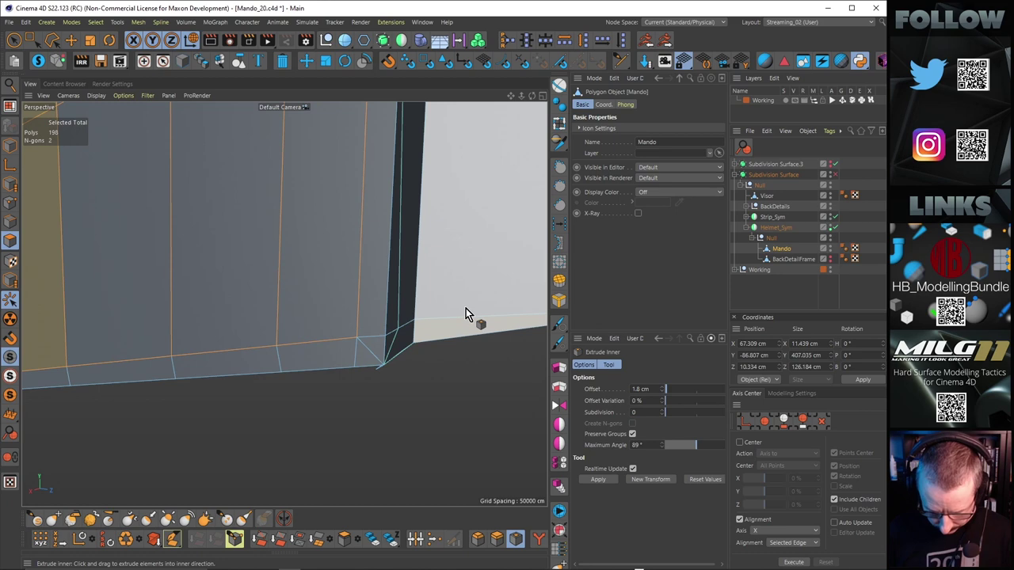
pyautogui.press('m')
pyautogui.press('e')
pyautogui.keyDown('alt'); pyautogui.moveTo(401, 339); pyautogui.dragTo(375, 365); pyautogui.keyUp('alt')
pyautogui.keyDown('ctrl'); pyautogui.click(366, 353); pyautogui.keyUp('ctrl')
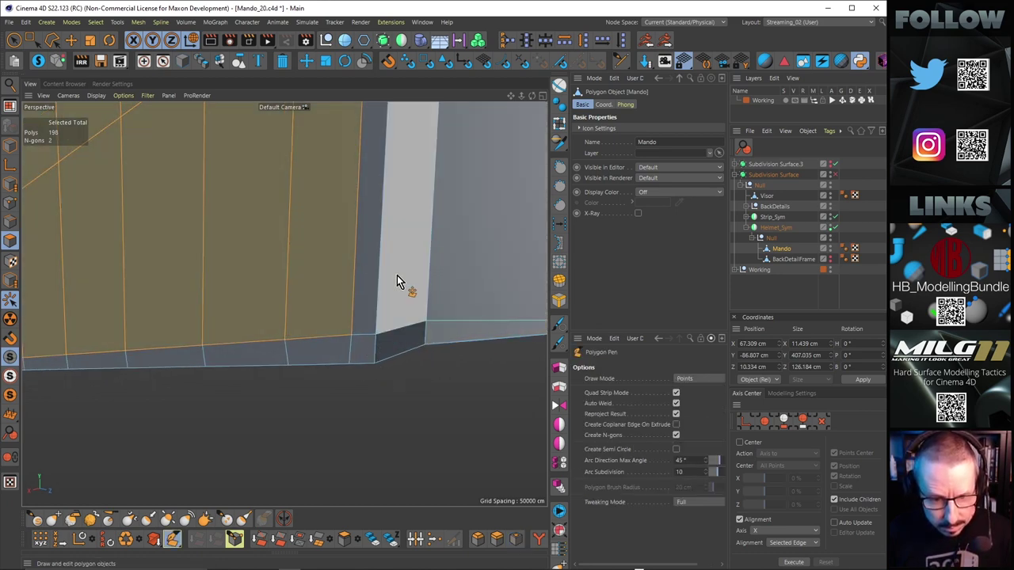
pyautogui.keyDown('alt'); pyautogui.moveTo(397, 275); pyautogui.dragTo(320, 302); pyautogui.keyUp('alt')
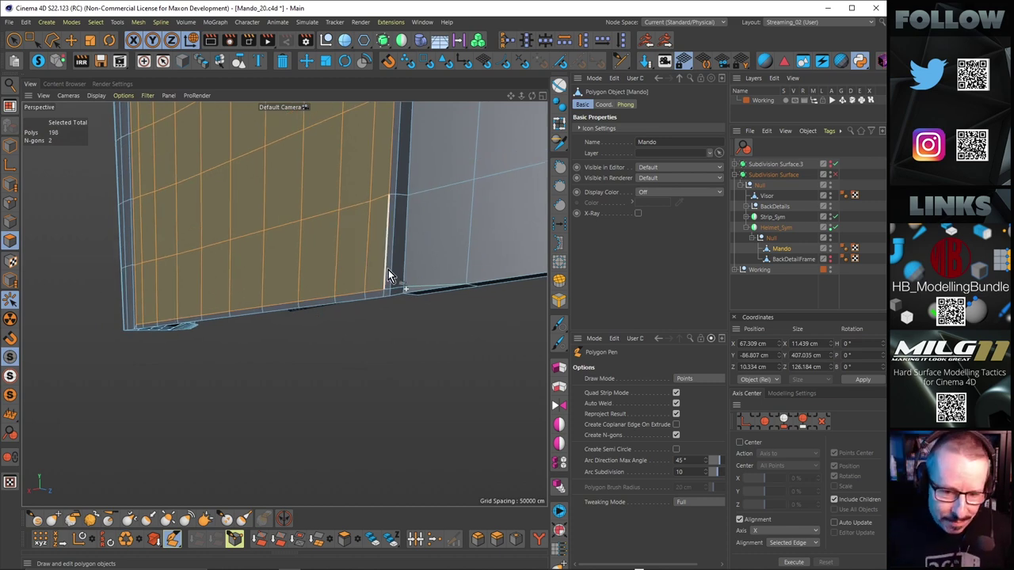
pyautogui.keyDown('alt'); pyautogui.moveTo(310, 272); pyautogui.dragTo(469, 279); pyautogui.keyUp('alt')
# Line-cut an edge from the inset's lower-left corner across the border and the adjoining polygon, parallel to the lower rim.
pyautogui.keyDown('alt'); pyautogui.moveTo(211, 370); pyautogui.dragTo(248, 350, button='right'); pyautogui.keyUp('alt')
pyautogui.press('k')
pyautogui.press('k')
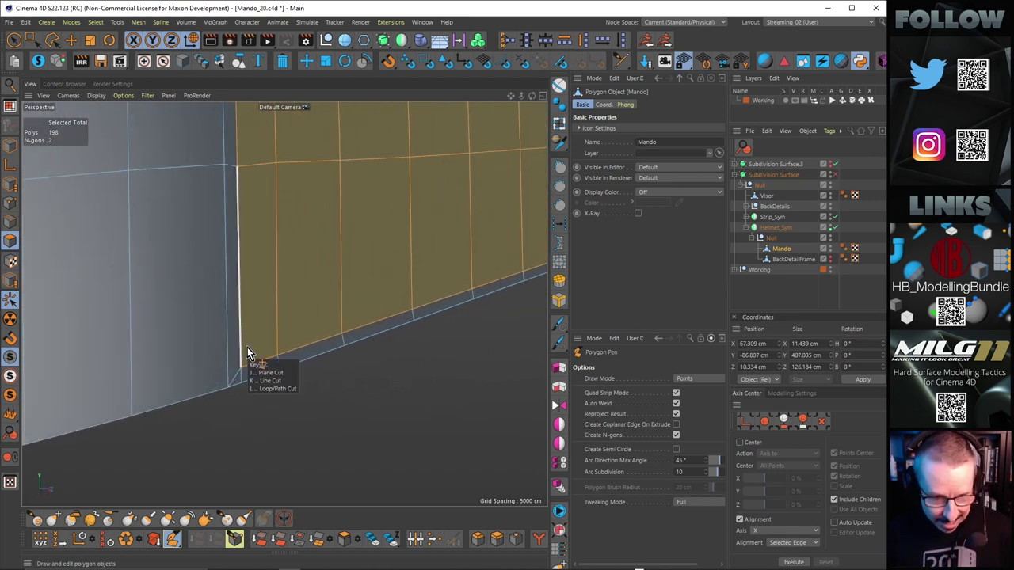
pyautogui.keyDown('alt'); pyautogui.moveTo(260, 367); pyautogui.dragTo(243, 351); pyautogui.keyUp('alt')
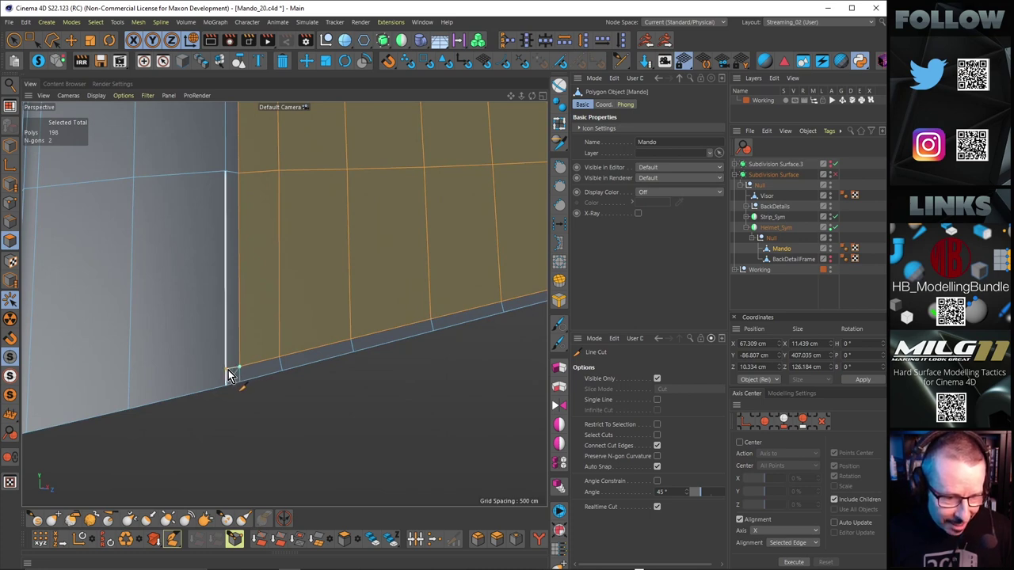
pyautogui.click(229, 375)
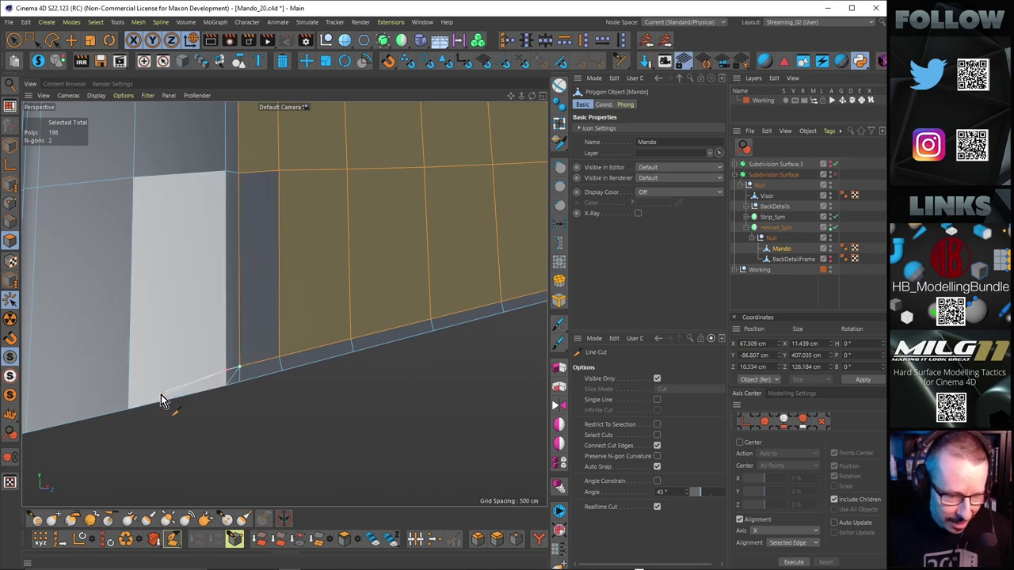
pyautogui.click(129, 395)
# Remove the diagonal edge at the side panel's lower-left corner with the Polygon Pen.
pyautogui.press('m')
pyautogui.press('e')
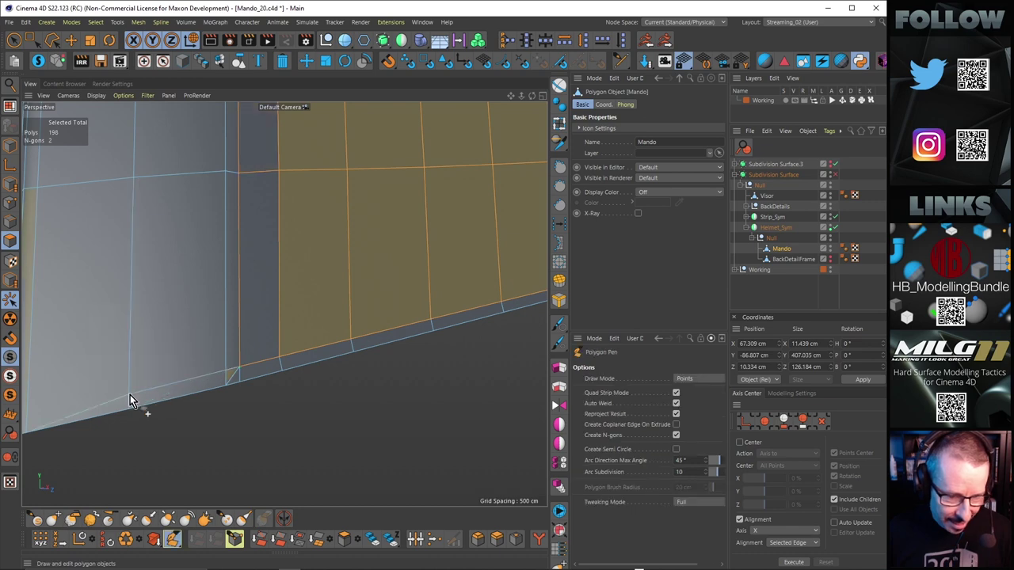
pyautogui.press('m')
pyautogui.press('e')
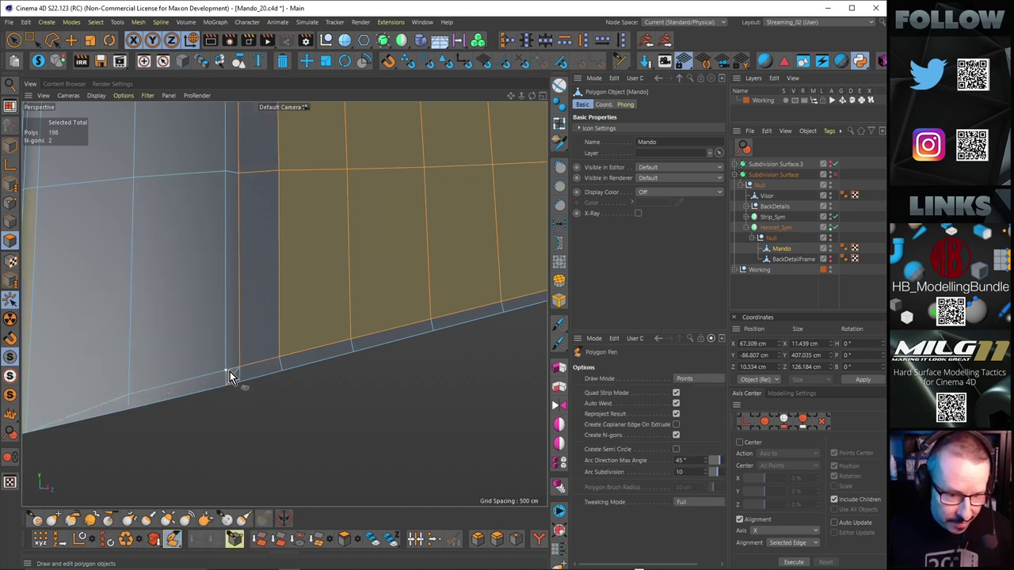
pyautogui.moveTo(234, 374)
pyautogui.keyDown('alt'); pyautogui.mouseDown(button='right')
pyautogui.moveTo(232, 332)
pyautogui.moveTo(230, 363)
pyautogui.mouseUp(button='right'); pyautogui.keyUp('alt')
pyautogui.keyDown('alt'); pyautogui.moveTo(229, 364); pyautogui.dragTo(294, 325); pyautogui.keyUp('alt')
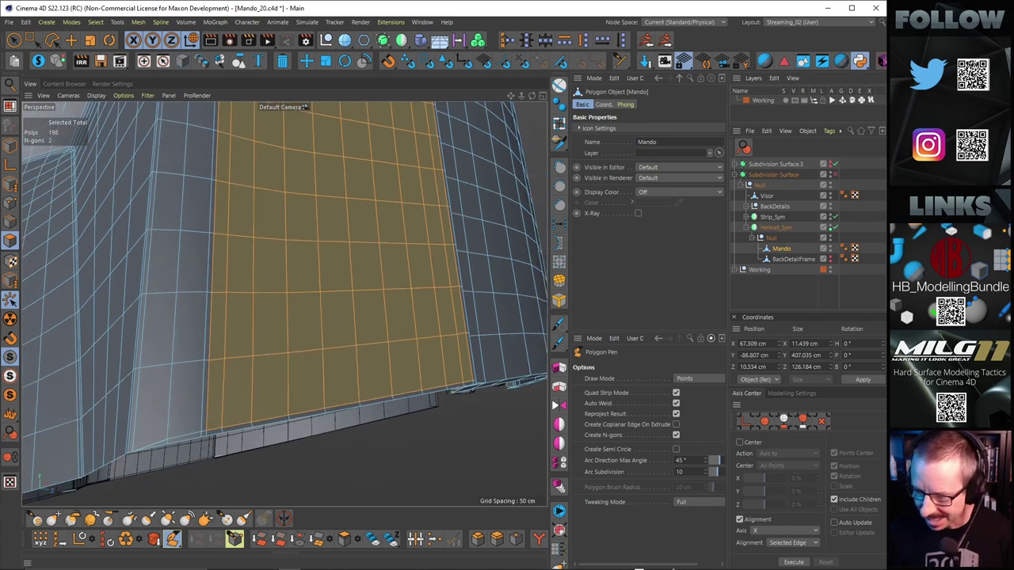
# Switch to edge mode and dissolve the surplus triangle edges at the panel's upper-left curve beside the groove with the Polygon Pen.
pyautogui.keyDown('alt'); pyautogui.moveTo(297, 237); pyautogui.dragTo(288, 321); pyautogui.keyUp('alt')
pyautogui.keyDown('alt'); pyautogui.moveTo(288, 321); pyautogui.dragTo(268, 428, button='middle'); pyautogui.keyUp('alt')
pyautogui.keyDown('alt'); pyautogui.moveTo(241, 209); pyautogui.dragTo(320, 185, button='right'); pyautogui.keyUp('alt')
pyautogui.keyDown('alt'); pyautogui.moveTo(251, 261); pyautogui.dragTo(254, 287); pyautogui.keyUp('alt')
pyautogui.keyDown('alt'); pyautogui.moveTo(202, 290); pyautogui.dragTo(258, 274, button='right'); pyautogui.keyUp('alt')
pyautogui.keyDown('alt'); pyautogui.moveTo(284, 304); pyautogui.dragTo(256, 274); pyautogui.keyUp('alt')
pyautogui.press('Return')
pyautogui.press('e')
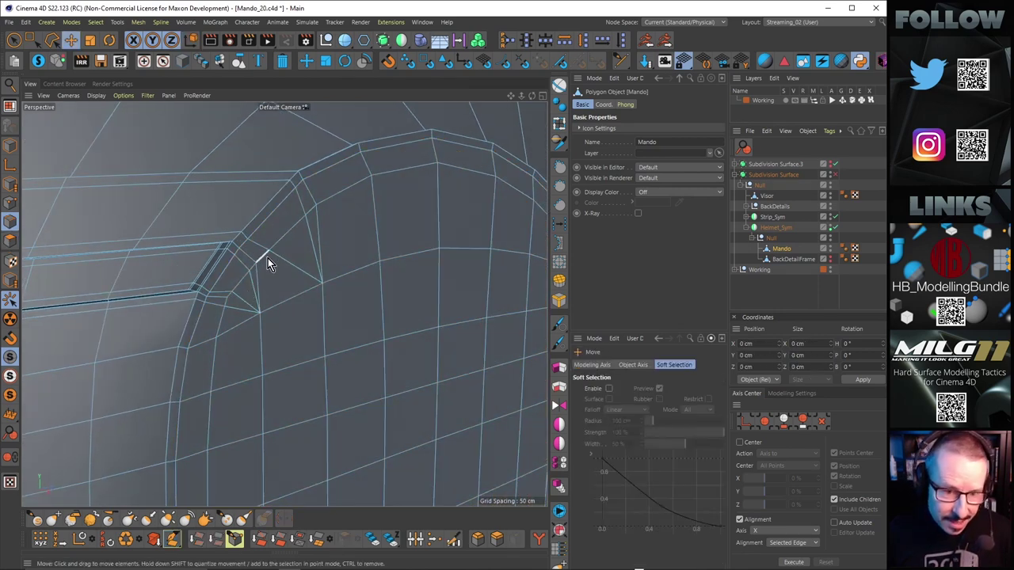
pyautogui.press('m')
pyautogui.press('e')
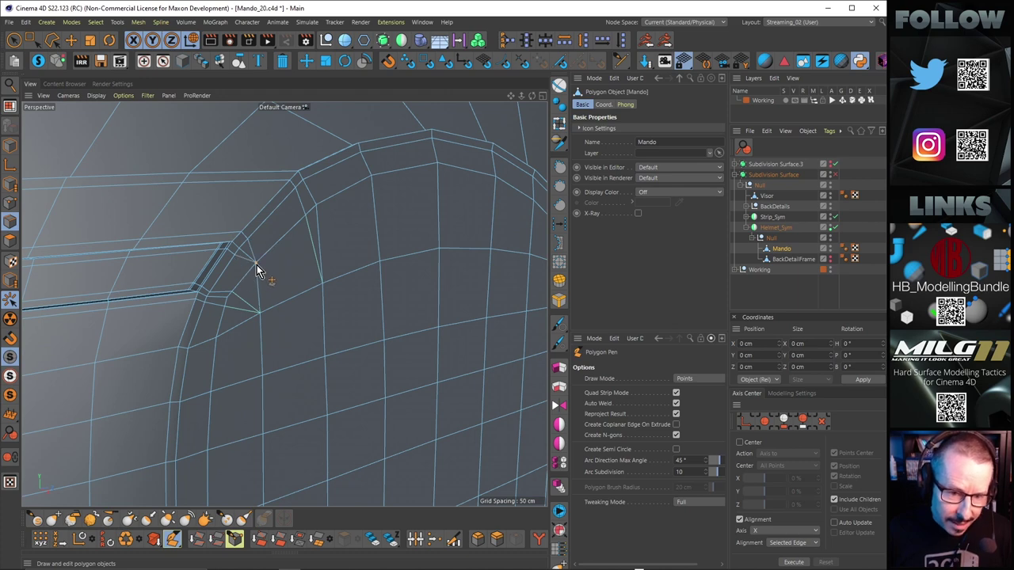
pyautogui.moveTo(230, 294); pyautogui.dragTo(225, 307)
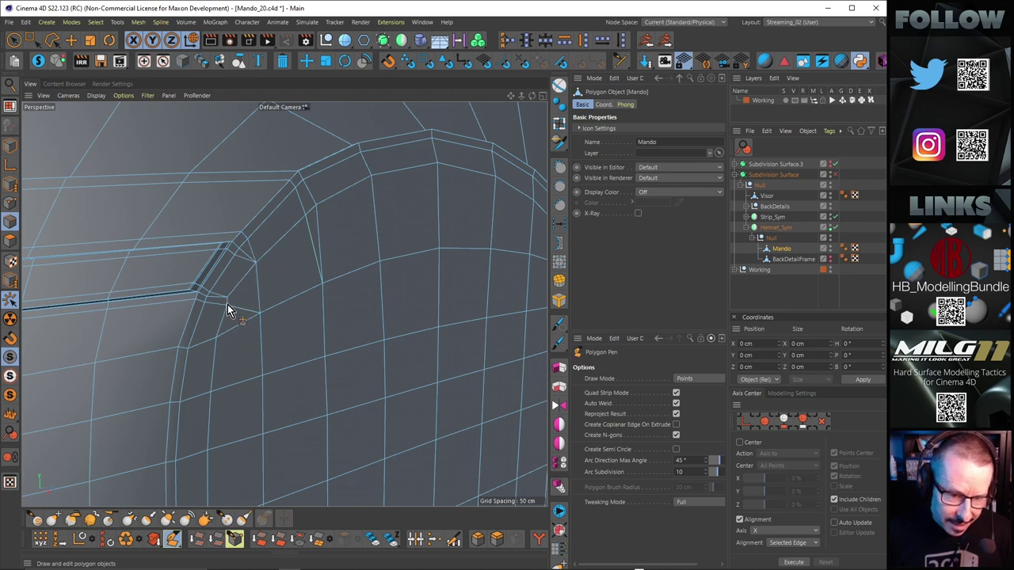
pyautogui.keyDown('alt'); pyautogui.moveTo(280, 286); pyautogui.dragTo(297, 299); pyautogui.keyUp('alt')
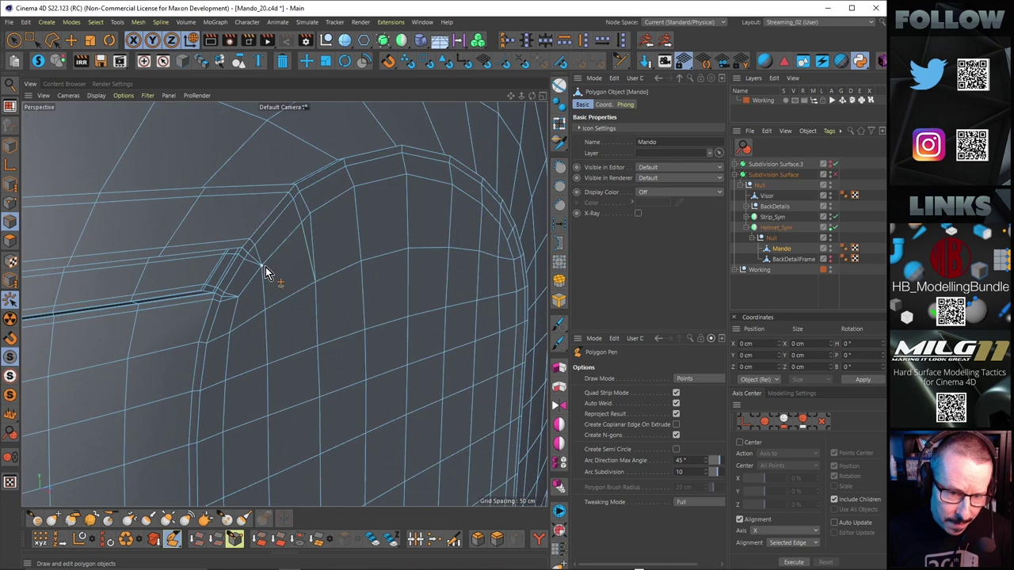
# Slide the panel outline points beside the groove end's lower corner along their edges by about 6% and 8%.
pyautogui.keyDown('alt'); pyautogui.moveTo(237, 298); pyautogui.dragTo(287, 259, button='right'); pyautogui.keyUp('alt')
pyautogui.keyDown('alt'); pyautogui.moveTo(223, 279); pyautogui.dragTo(204, 257); pyautogui.keyUp('alt')
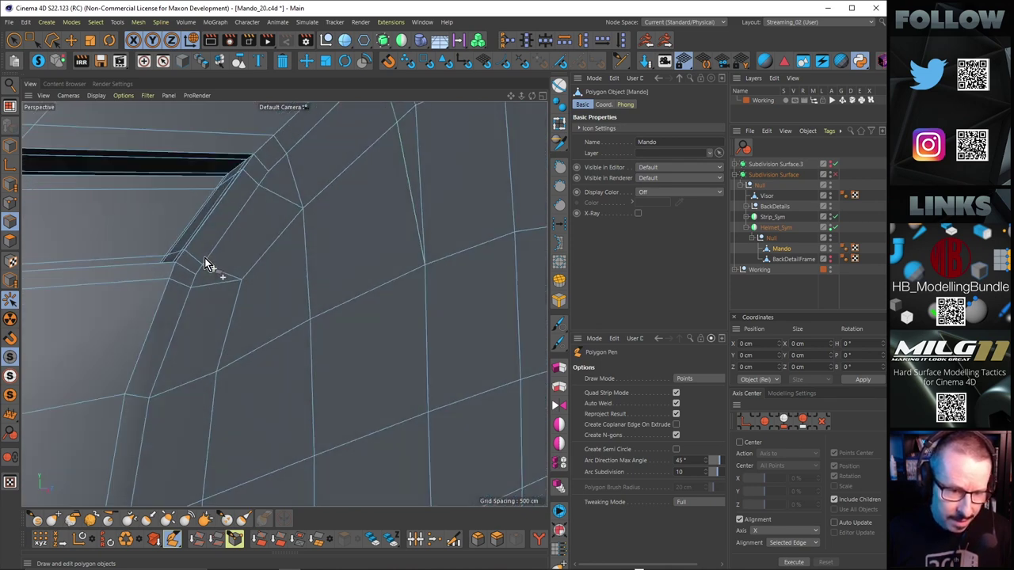
pyautogui.press('m')
pyautogui.press('o')
pyautogui.press('Return')
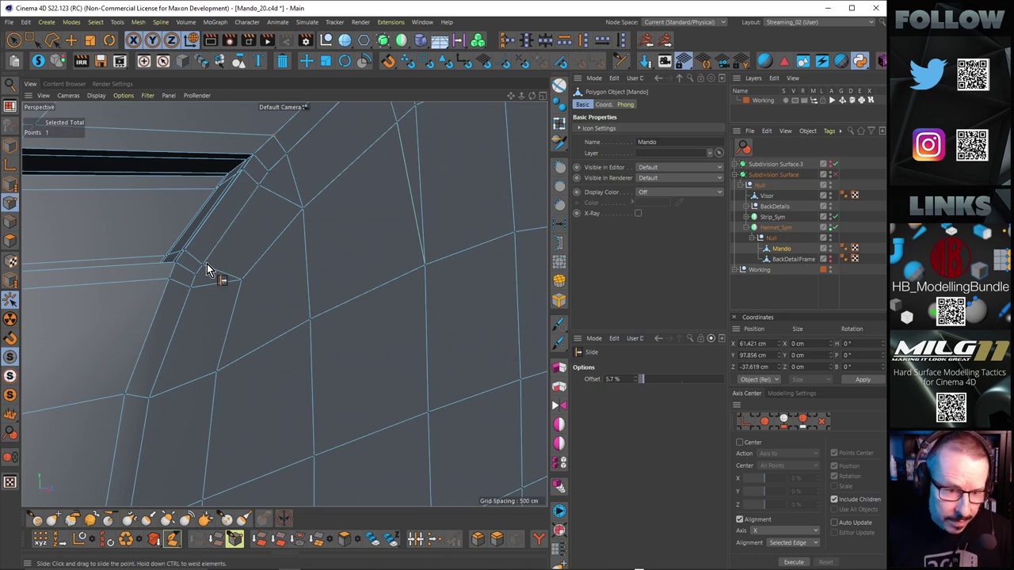
pyautogui.keyDown('alt'); pyautogui.moveTo(210, 254); pyautogui.dragTo(241, 284); pyautogui.keyUp('alt')
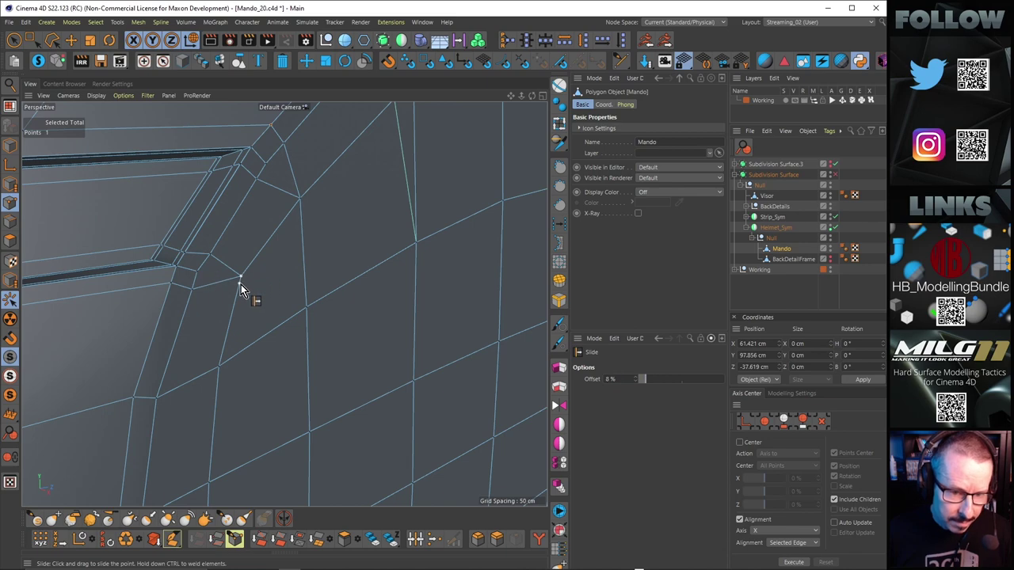
# Slide the panel outline points beside the groove end's upper corner along their edges by about 8% and 13%.
pyautogui.keyDown('alt'); pyautogui.moveTo(241, 284); pyautogui.dragTo(202, 280, button='right'); pyautogui.keyUp('alt')
pyautogui.keyDown('alt'); pyautogui.moveTo(202, 279); pyautogui.dragTo(264, 278); pyautogui.keyUp('alt')
pyautogui.keyDown('alt'); pyautogui.moveTo(265, 278); pyautogui.dragTo(348, 245, button='right'); pyautogui.keyUp('alt')
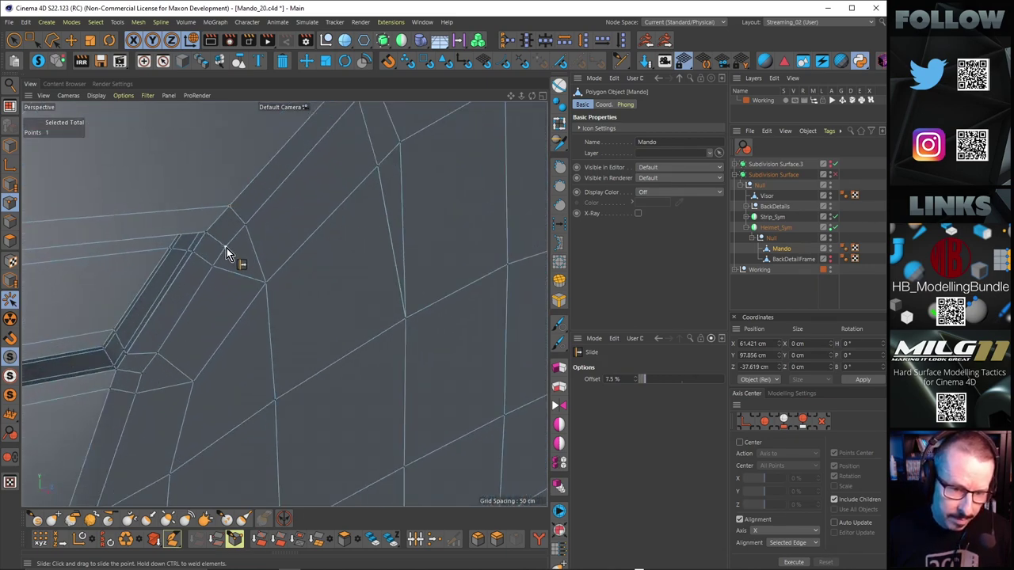
pyautogui.moveTo(227, 252); pyautogui.dragTo(242, 259)
pyautogui.keyDown('alt'); pyautogui.moveTo(243, 252); pyautogui.dragTo(234, 242, button='right'); pyautogui.keyUp('alt')
pyautogui.keyDown('alt'); pyautogui.moveTo(235, 242); pyautogui.dragTo(211, 242); pyautogui.keyUp('alt')
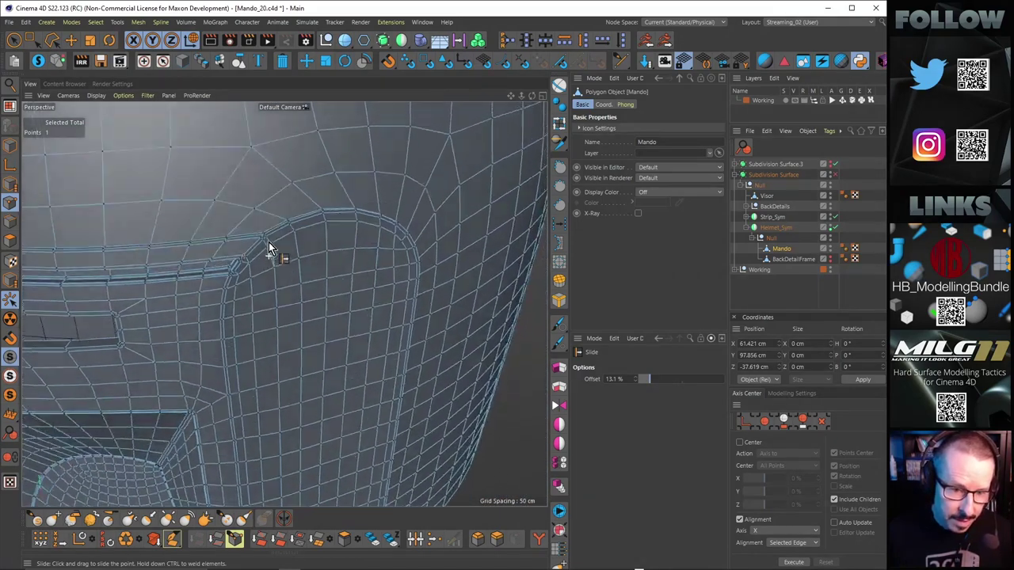
# Select the points around the groove's end with Rectangle Selection and optimize them to merge duplicates.
pyautogui.scroll(5, 268, 242)
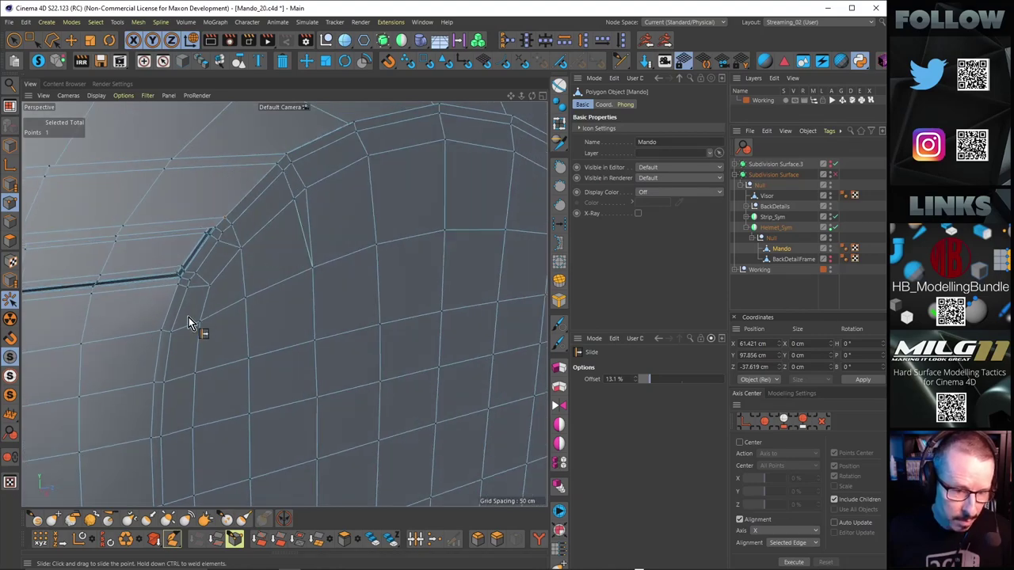
pyautogui.moveTo(227, 233)
pyautogui.keyDown('alt'); pyautogui.mouseDown()
pyautogui.moveTo(220, 267)
pyautogui.moveTo(272, 280)
pyautogui.moveTo(237, 279)
pyautogui.moveTo(209, 242)
pyautogui.moveTo(237, 227)
pyautogui.moveTo(254, 245)
pyautogui.moveTo(309, 220)
pyautogui.moveTo(266, 243)
pyautogui.moveTo(229, 234)
pyautogui.moveTo(217, 249)
pyautogui.moveTo(224, 240)
pyautogui.moveTo(214, 234)
pyautogui.mouseUp(); pyautogui.keyUp('alt')
pyautogui.click(31, 40)
pyautogui.keyDown('alt'); pyautogui.moveTo(230, 244); pyautogui.dragTo(166, 262, button='right'); pyautogui.keyUp('alt')
pyautogui.moveTo(160, 191); pyautogui.dragTo(255, 307)
pyautogui.keyDown('alt'); pyautogui.moveTo(245, 286); pyautogui.dragTo(266, 305); pyautogui.keyUp('alt')
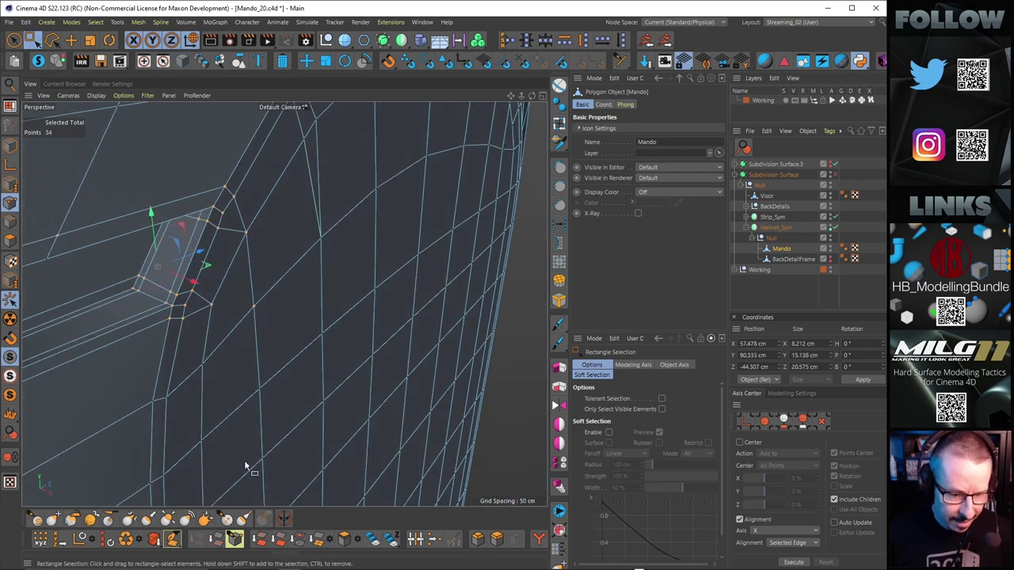
pyautogui.click(126, 541)
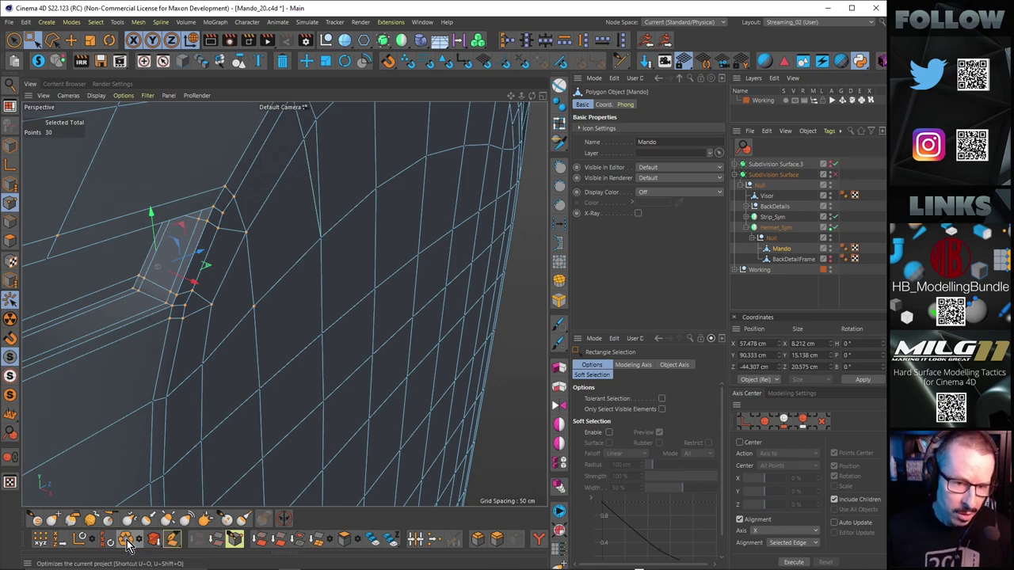
# Weld the two nearly coincident points at the upper corner of the groove's end.
pyautogui.press('q')
pyautogui.keyDown('alt'); pyautogui.moveTo(205, 248); pyautogui.dragTo(224, 210); pyautogui.keyUp('alt')
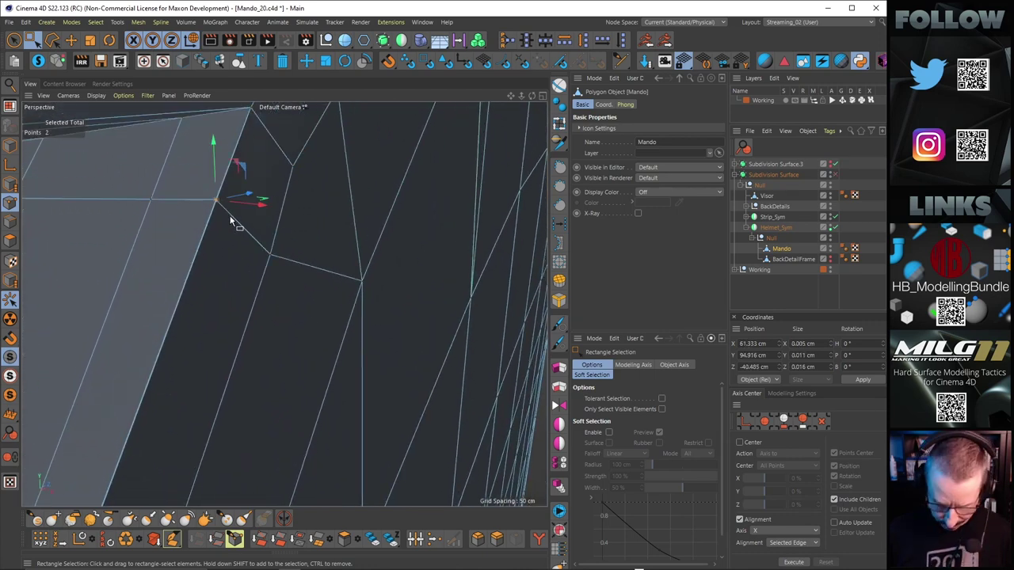
pyautogui.press('m')
pyautogui.press('q')
pyautogui.click(238, 223)
pyautogui.keyDown('alt'); pyautogui.moveTo(239, 223); pyautogui.dragTo(274, 198); pyautogui.keyUp('alt')
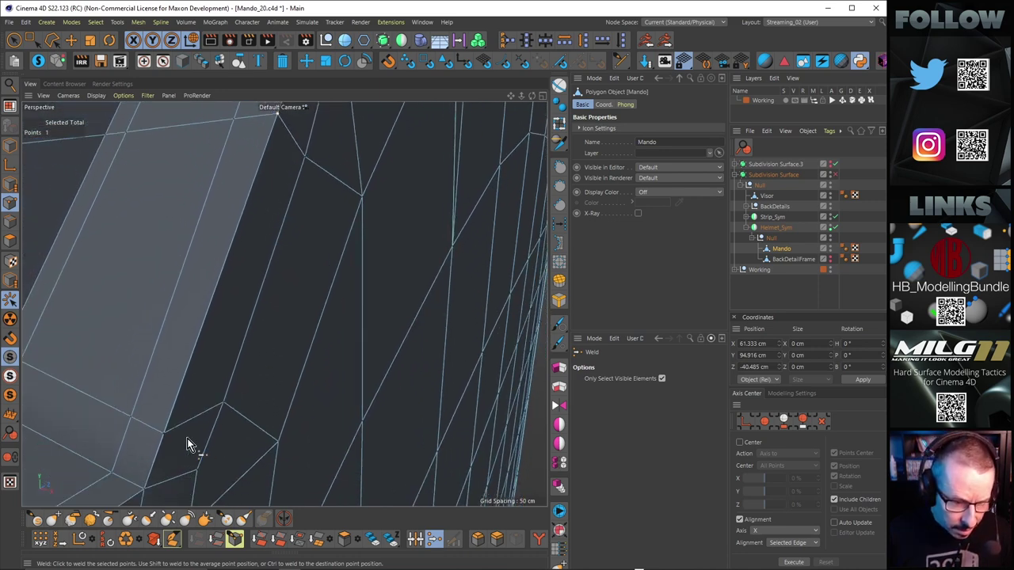
# Select the nearly coincident points at the lower corner of the groove's end and weld them.
pyautogui.press('0')
pyautogui.press('m')
pyautogui.press('q')
# Preview the subdivided helmet with a viewport render and shaded lines, and examine the mesh where groove and panel outline meet.
pyautogui.moveTo(228, 330)
pyautogui.keyDown('alt'); pyautogui.mouseDown()
pyautogui.moveTo(207, 335)
pyautogui.moveTo(217, 335)
pyautogui.moveTo(211, 276)
pyautogui.moveTo(185, 302)
pyautogui.moveTo(206, 267)
pyautogui.moveTo(244, 333)
pyautogui.mouseUp(); pyautogui.keyUp('alt')
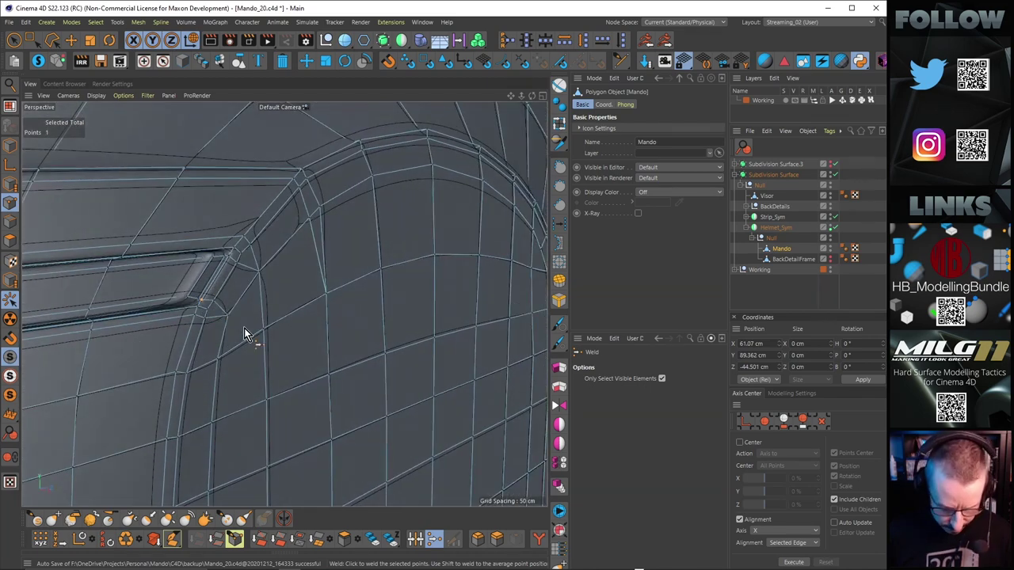
pyautogui.hotkey('ctrl', 'r')
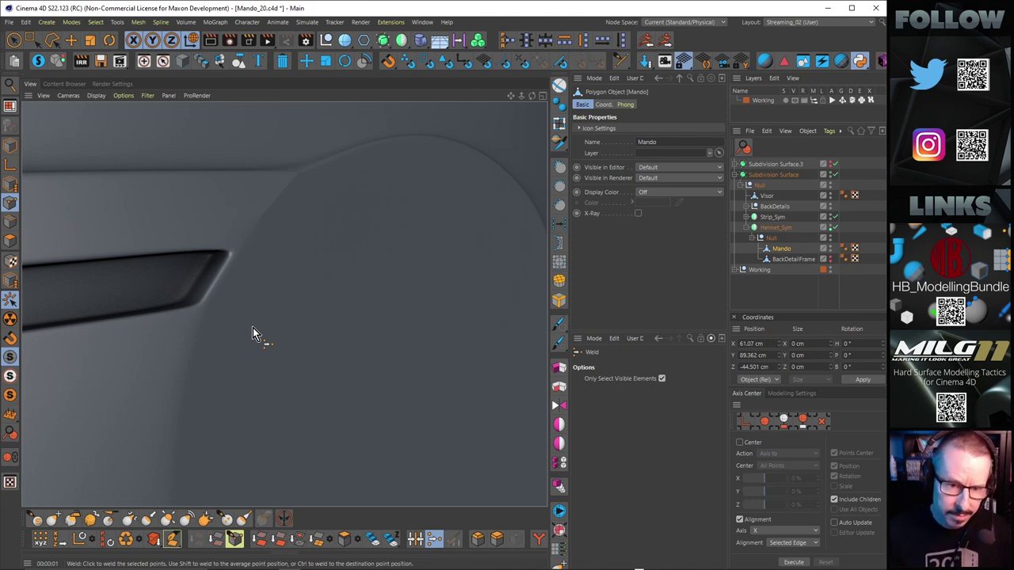
pyautogui.press('n')
pyautogui.press('b')
pyautogui.keyDown('alt'); pyautogui.moveTo(285, 271); pyautogui.dragTo(288, 210); pyautogui.keyUp('alt')
pyautogui.press('space')
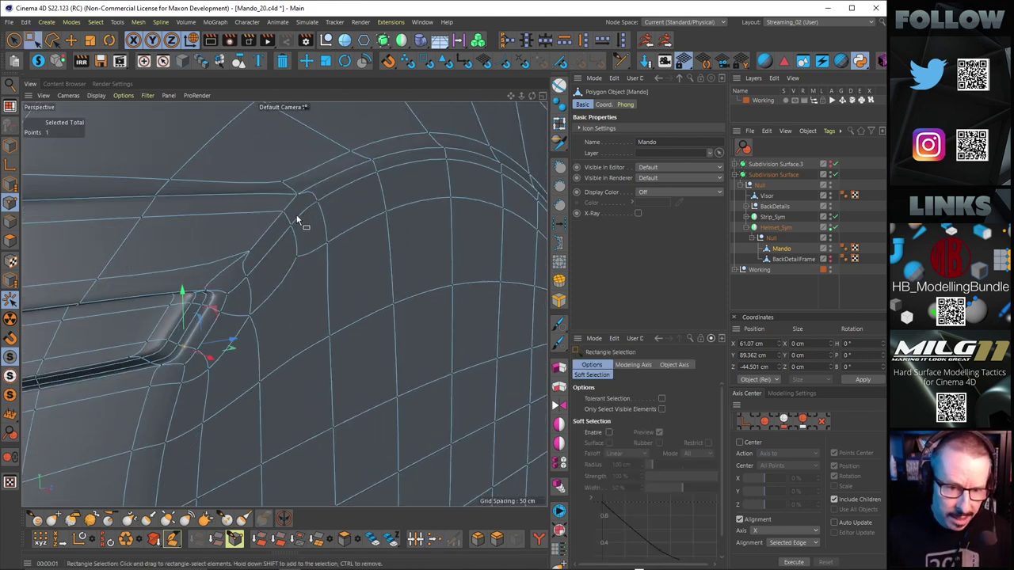
pyautogui.scroll(5, 238, 246)
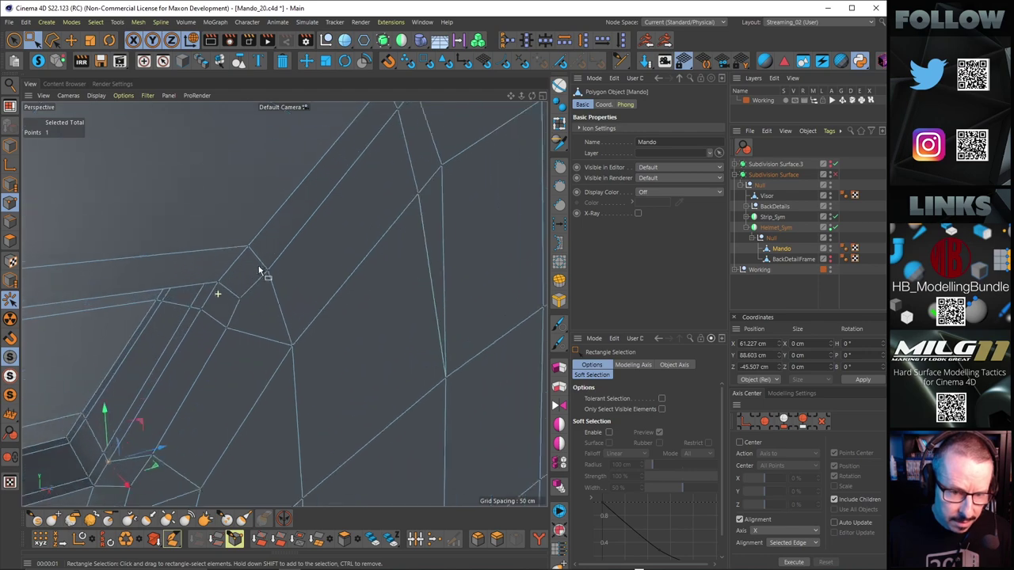
pyautogui.moveTo(243, 279)
pyautogui.keyDown('alt'); pyautogui.mouseDown()
pyautogui.moveTo(336, 225)
pyautogui.moveTo(389, 227)
pyautogui.moveTo(233, 233)
pyautogui.moveTo(236, 262)
pyautogui.moveTo(261, 272)
pyautogui.mouseUp(); pyautogui.keyUp('alt')
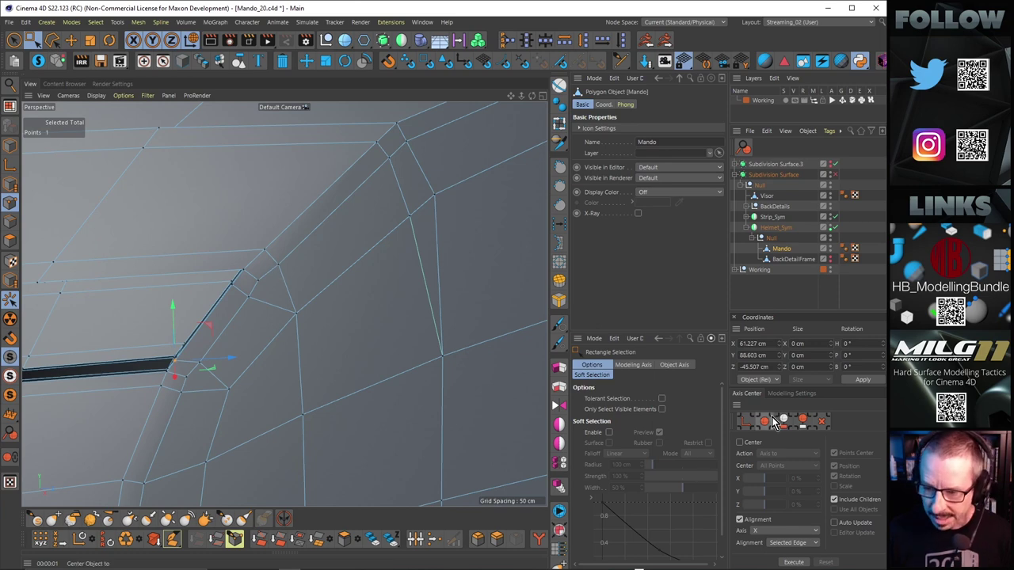
# Enable Mesh Checking for the helmet and examine the flagged area where the panel outline meets the brow band.
pyautogui.click(808, 395)
pyautogui.click(839, 432)
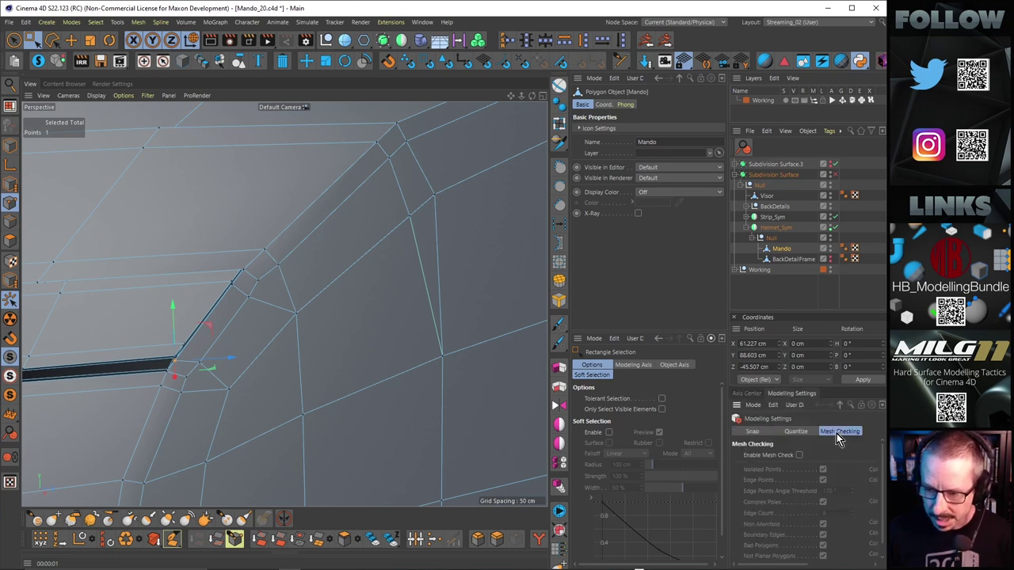
pyautogui.click(800, 456)
pyautogui.scroll(-1, 281, 252)
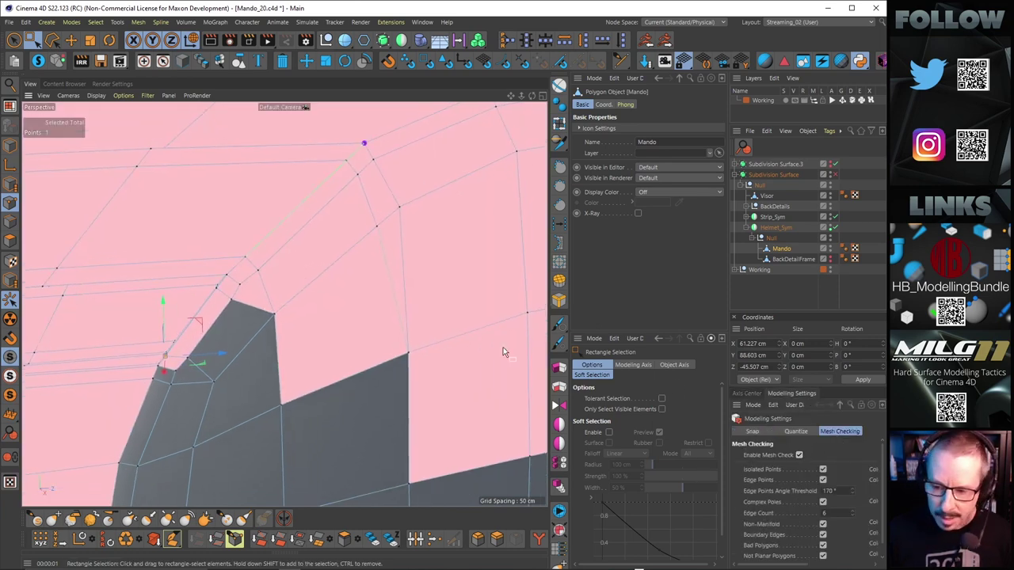
pyautogui.click(753, 405)
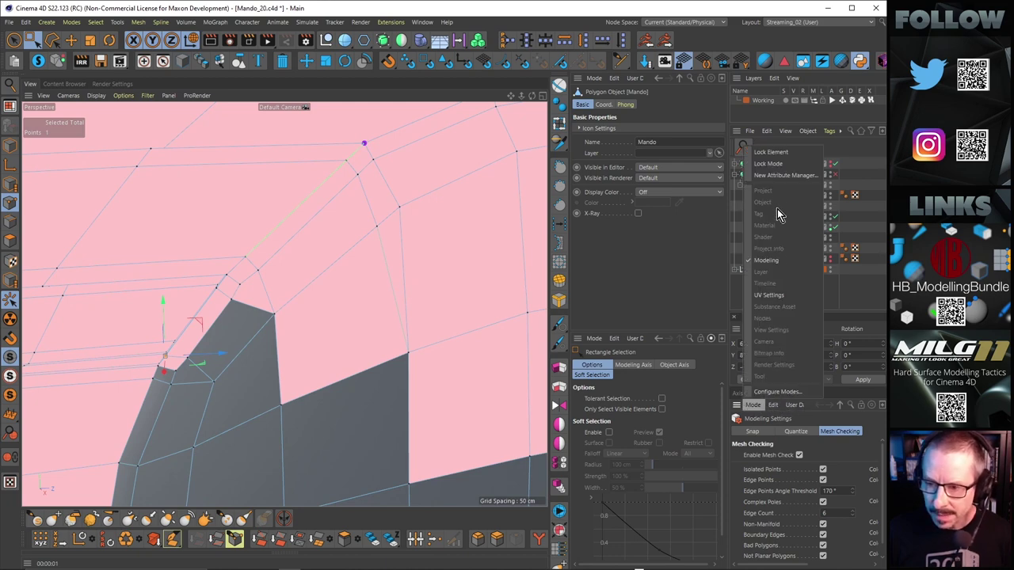
pyautogui.click(882, 396)
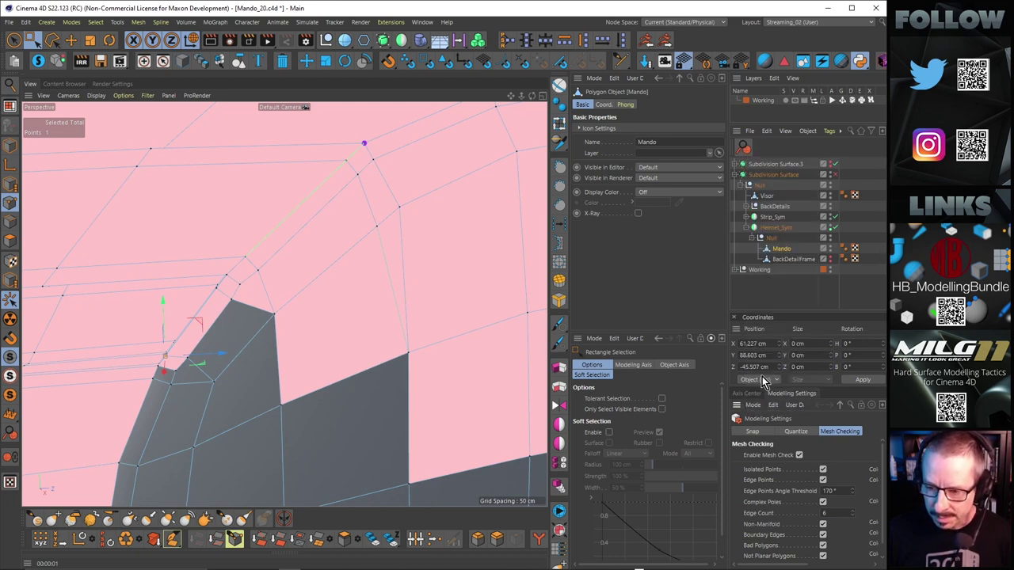
pyautogui.keyDown('alt'); pyautogui.moveTo(356, 179); pyautogui.dragTo(338, 251, button='middle'); pyautogui.keyUp('alt')
pyautogui.moveTo(338, 251)
pyautogui.keyDown('alt'); pyautogui.mouseDown()
pyautogui.moveTo(340, 274)
pyautogui.moveTo(368, 310)
pyautogui.moveTo(357, 232)
pyautogui.moveTo(341, 235)
pyautogui.mouseUp(); pyautogui.keyUp('alt')
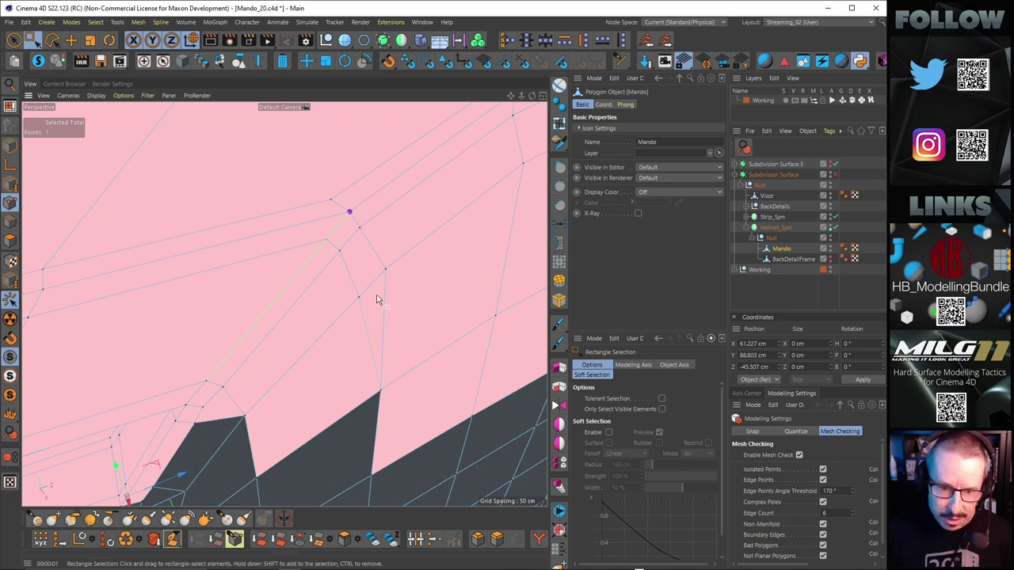
pyautogui.click(349, 215)
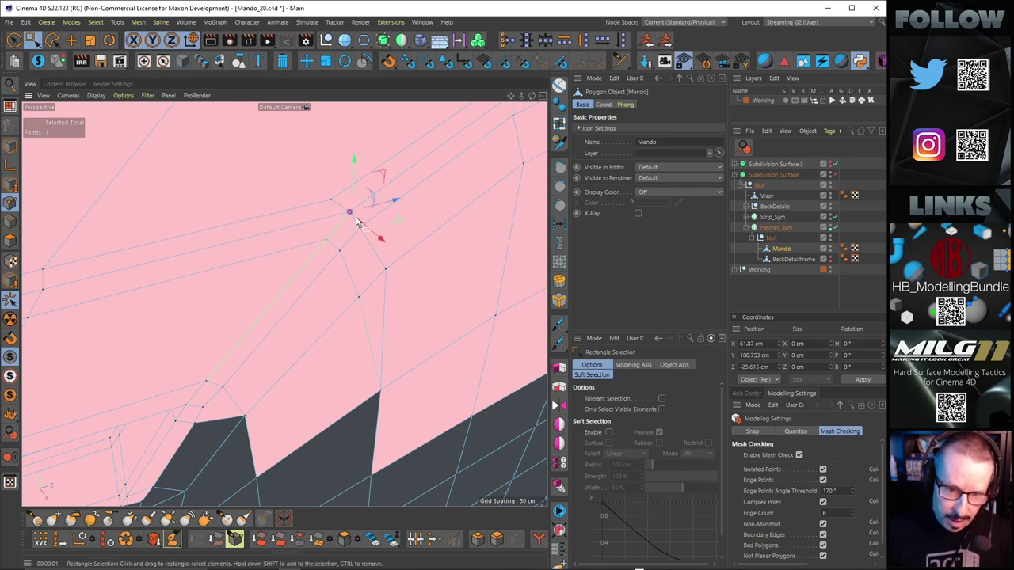
pyautogui.press('m')
pyautogui.press('w')
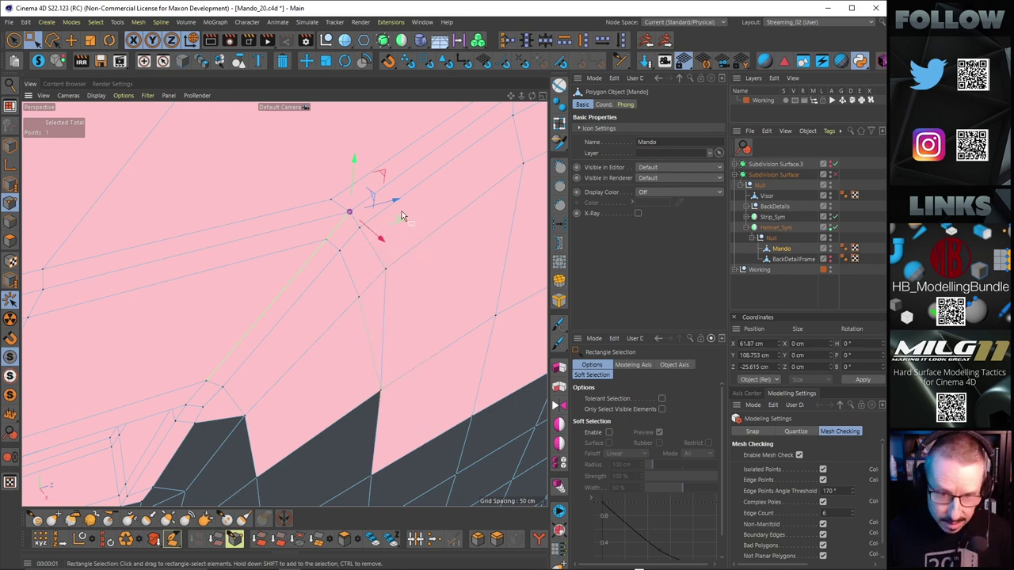
pyautogui.rightClick(423, 210)
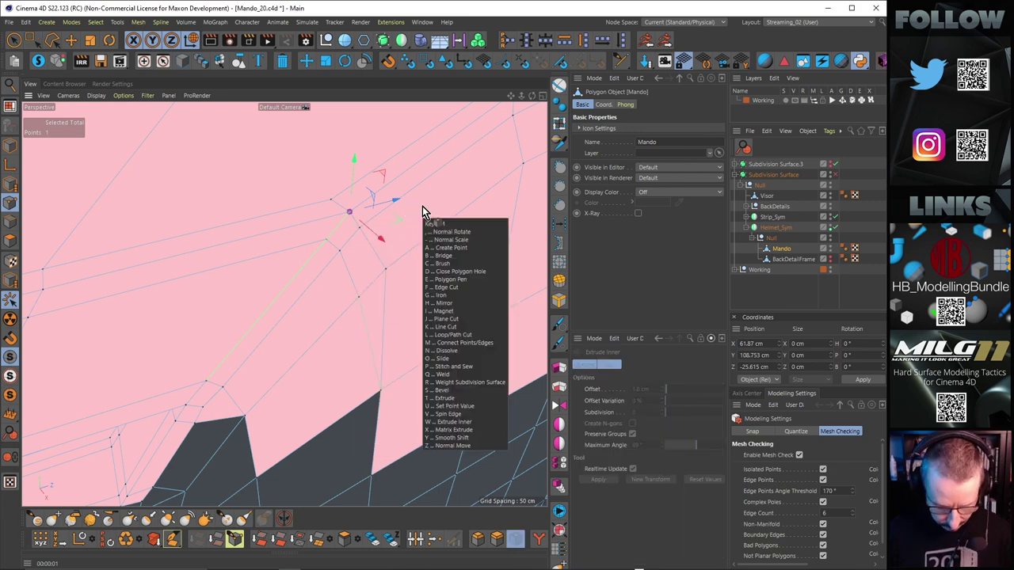
pyautogui.press('Escape')
pyautogui.press('m')
pyautogui.press('q')
pyautogui.keyDown('alt'); pyautogui.moveTo(354, 229); pyautogui.dragTo(333, 236); pyautogui.keyUp('alt')
pyautogui.press('space')
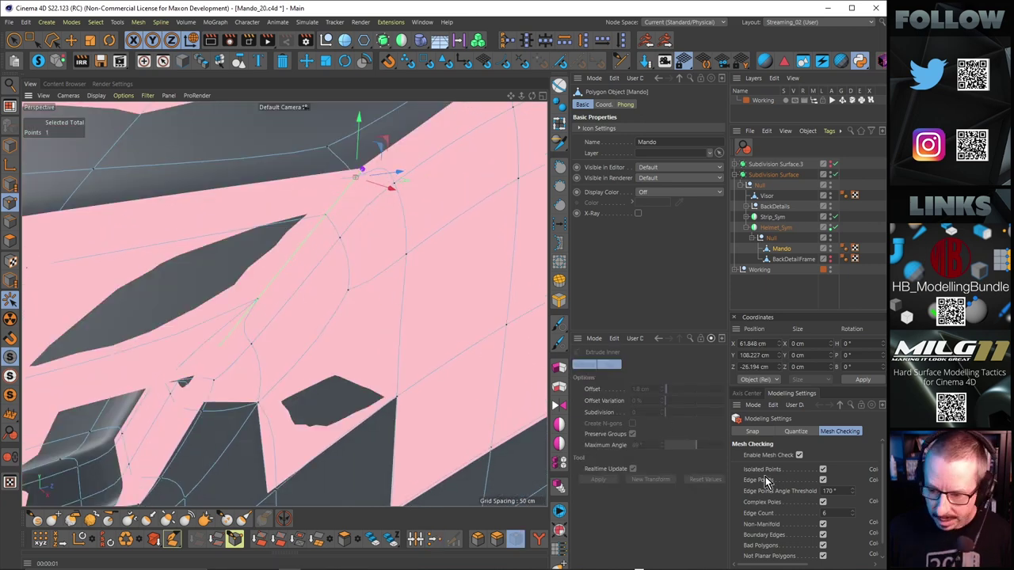
# Exclude Bad Polygons from the mesh check, examine the flagged corner point, and disable mesh checking.
pyautogui.click(823, 545)
pyautogui.keyDown('alt'); pyautogui.moveTo(399, 326); pyautogui.dragTo(339, 336, button='right'); pyautogui.keyUp('alt')
pyautogui.keyDown('alt'); pyautogui.moveTo(339, 336); pyautogui.dragTo(371, 282); pyautogui.keyUp('alt')
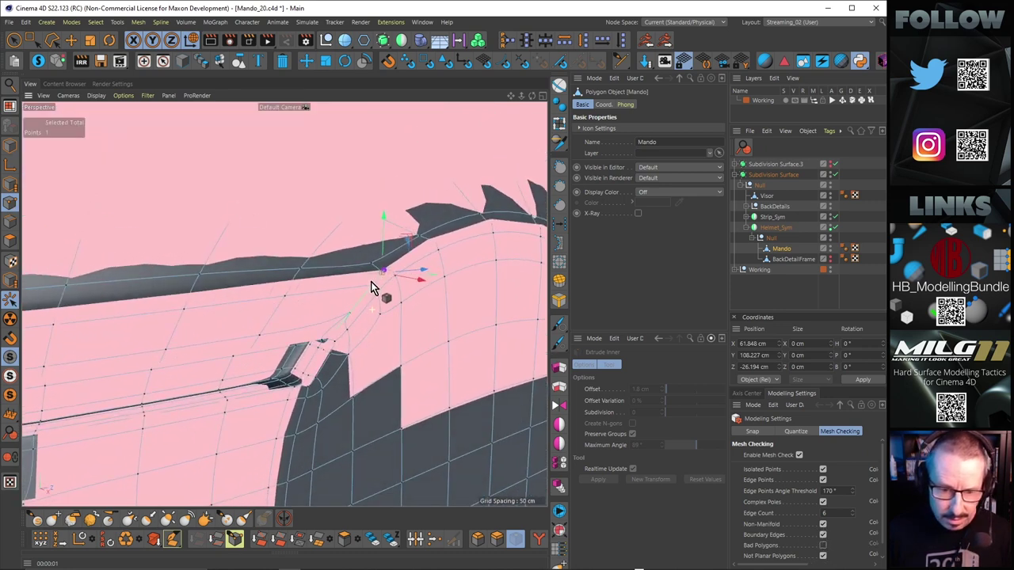
pyautogui.click(72, 41)
pyautogui.keyDown('alt'); pyautogui.moveTo(313, 269); pyautogui.dragTo(351, 324); pyautogui.keyUp('alt')
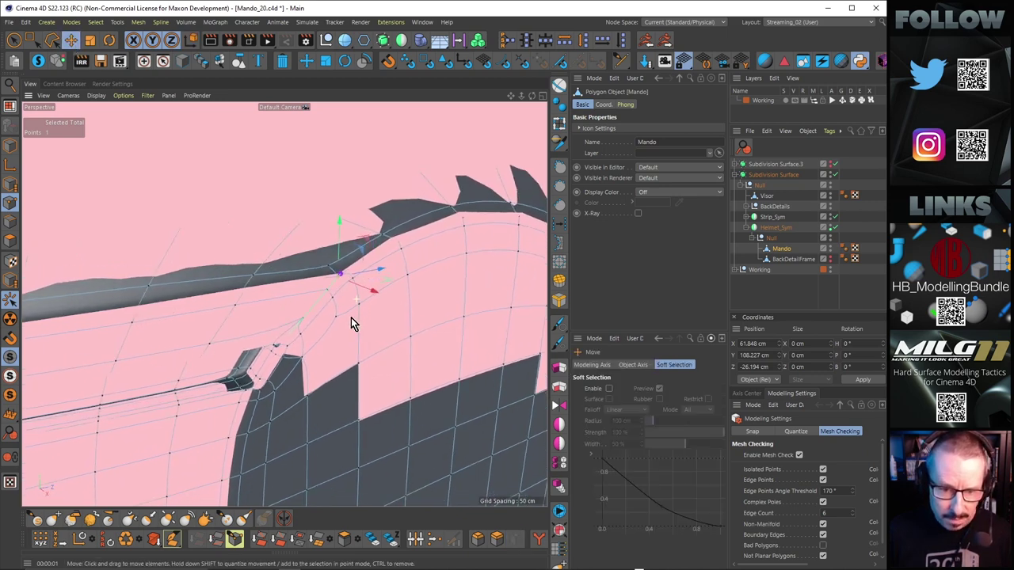
pyautogui.click(800, 456)
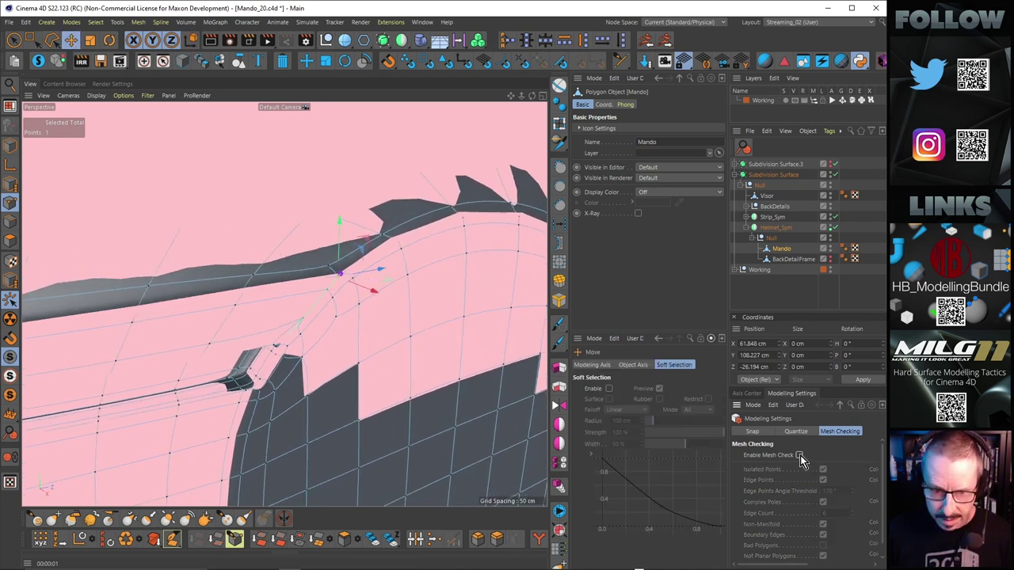
# Select the points around the panel outline's brow-band corner with Rectangle Selection and optimize them to merge duplicates.
pyautogui.keyDown('alt'); pyautogui.moveTo(345, 281); pyautogui.dragTo(397, 262, button='right'); pyautogui.keyUp('alt')
pyautogui.keyDown('alt'); pyautogui.moveTo(397, 268); pyautogui.dragTo(264, 204); pyautogui.keyUp('alt')
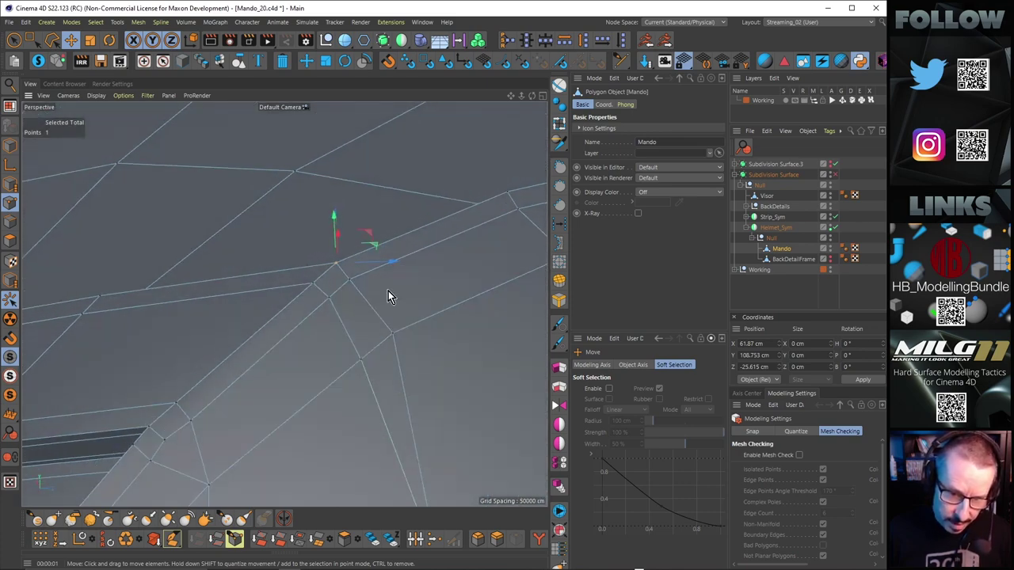
pyautogui.keyDown('alt'); pyautogui.moveTo(301, 273); pyautogui.dragTo(371, 280, button='right'); pyautogui.keyUp('alt')
pyautogui.keyDown('alt'); pyautogui.moveTo(373, 285); pyautogui.dragTo(317, 285); pyautogui.keyUp('alt')
pyautogui.click(33, 40)
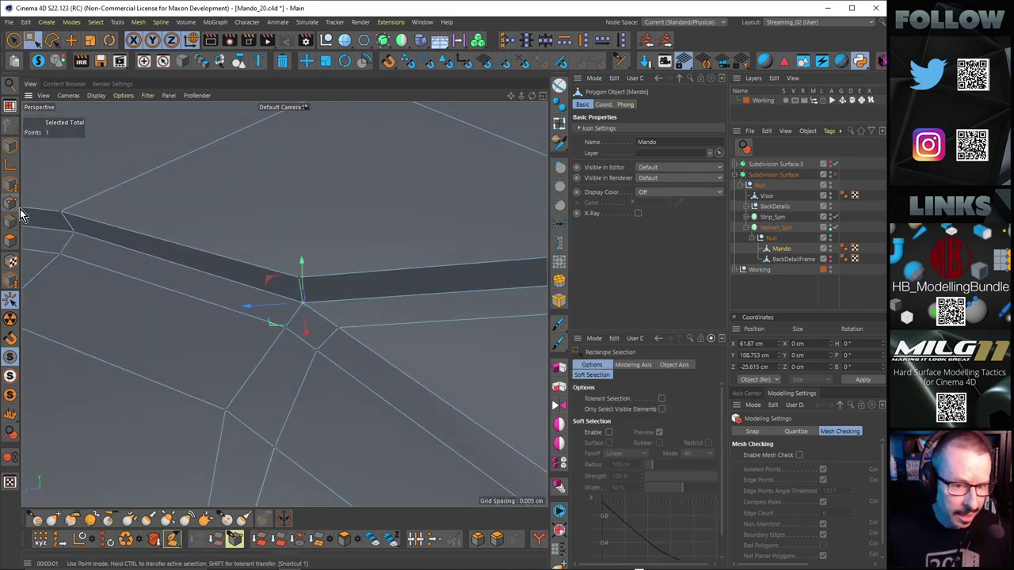
pyautogui.moveTo(161, 212); pyautogui.dragTo(385, 406)
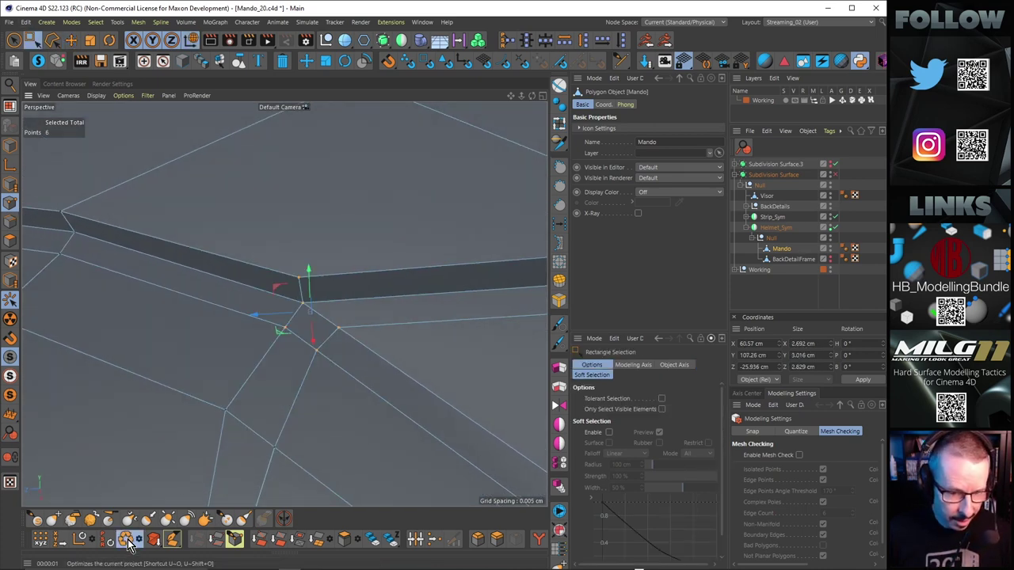
pyautogui.keyDown('alt'); pyautogui.moveTo(252, 451); pyautogui.dragTo(523, 395); pyautogui.keyUp('alt')
# Toggle the subdivision to examine the smoothed mesh around the corner where the panel outline meets the brow band.
pyautogui.press('q')
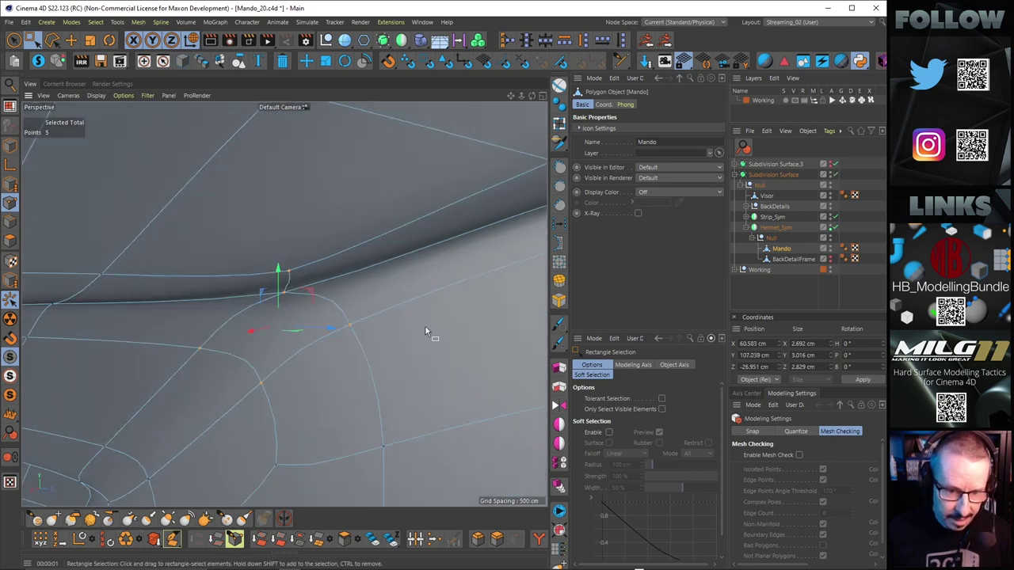
pyautogui.keyDown('alt'); pyautogui.moveTo(440, 344); pyautogui.dragTo(311, 322, button='right'); pyautogui.keyUp('alt')
pyautogui.keyDown('alt'); pyautogui.moveTo(312, 321); pyautogui.dragTo(362, 264); pyautogui.keyUp('alt')
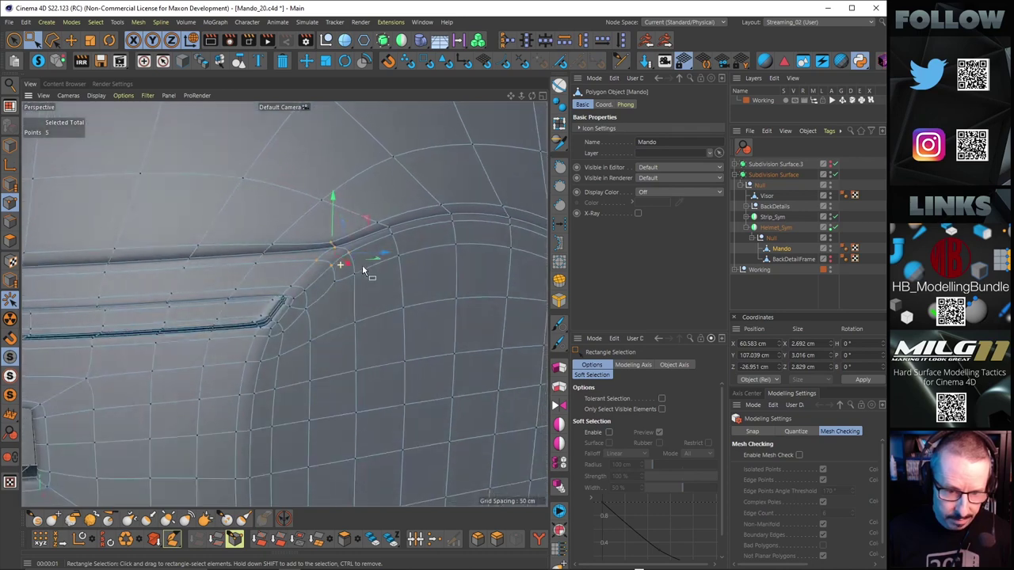
pyautogui.keyDown('alt'); pyautogui.moveTo(362, 303); pyautogui.dragTo(342, 276); pyautogui.keyUp('alt')
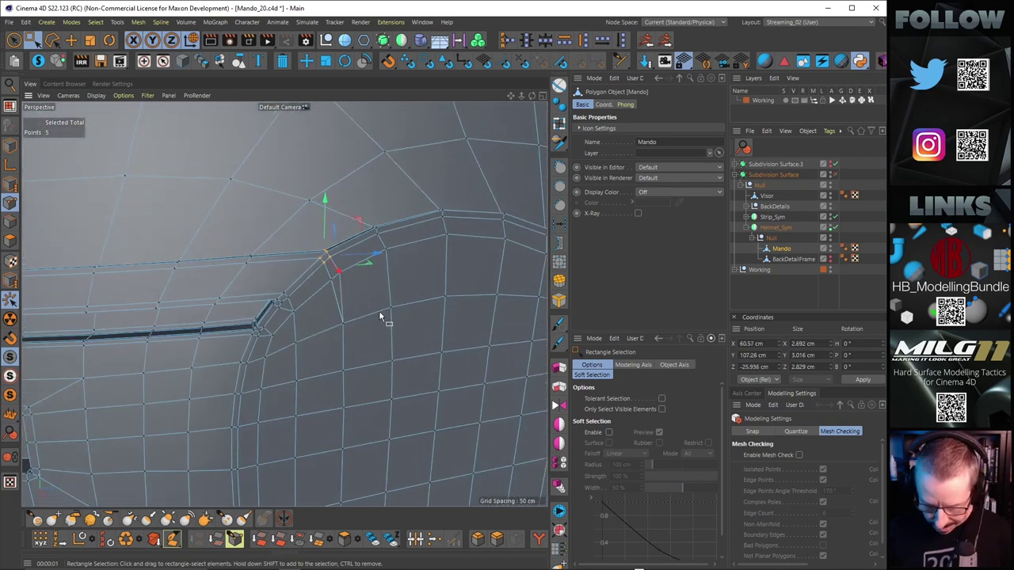
pyautogui.press('k')
pyautogui.press('k')
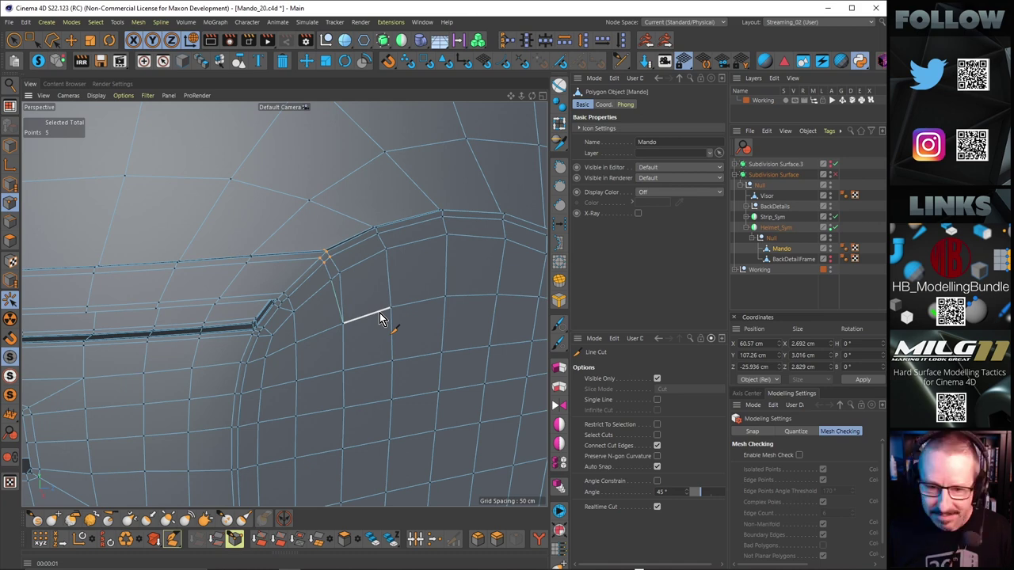
pyautogui.keyDown('alt'); pyautogui.moveTo(337, 267); pyautogui.dragTo(342, 278); pyautogui.keyUp('alt')
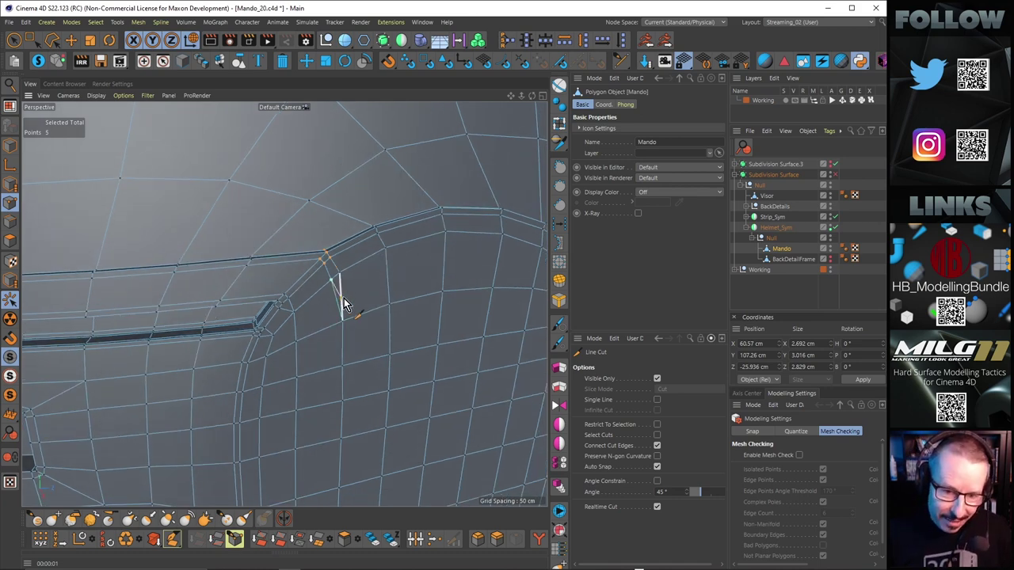
pyautogui.press('0')
pyautogui.keyDown('alt'); pyautogui.moveTo(355, 309); pyautogui.dragTo(353, 331); pyautogui.keyUp('alt')
pyautogui.scroll(5, 320, 303)
pyautogui.keyDown('alt'); pyautogui.moveTo(396, 276); pyautogui.dragTo(363, 307); pyautogui.keyUp('alt')
pyautogui.scroll(-4, 351, 344)
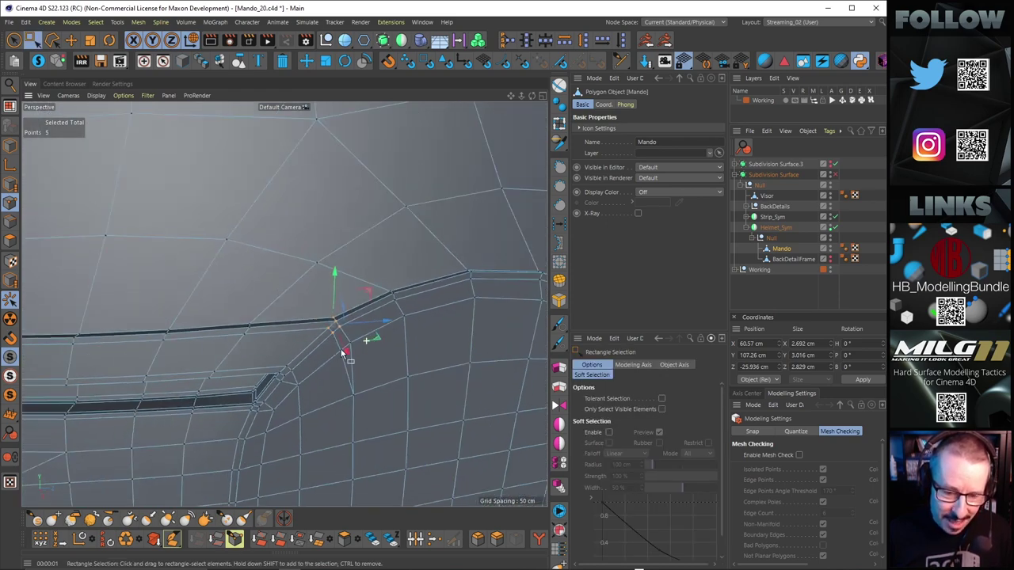
# Add a loop cut alongside the brow band's upper edge and around its corner, using Edge Distance mode with an offset of about 1.5 cm.
pyautogui.keyDown('alt'); pyautogui.moveTo(347, 341); pyautogui.dragTo(293, 265, button='middle'); pyautogui.keyUp('alt')
pyautogui.keyDown('alt'); pyautogui.moveTo(292, 266); pyautogui.dragTo(308, 287); pyautogui.keyUp('alt')
pyautogui.press('k')
pyautogui.press('l')
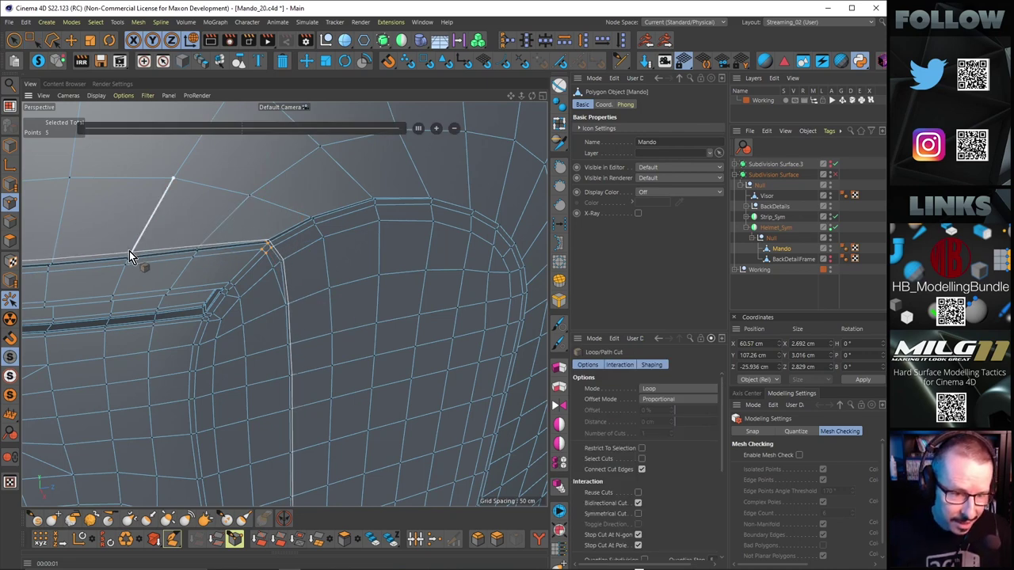
pyautogui.keyDown('alt'); pyautogui.moveTo(144, 252); pyautogui.dragTo(226, 260, button='middle'); pyautogui.keyUp('alt')
pyautogui.scroll(-1, 227, 262)
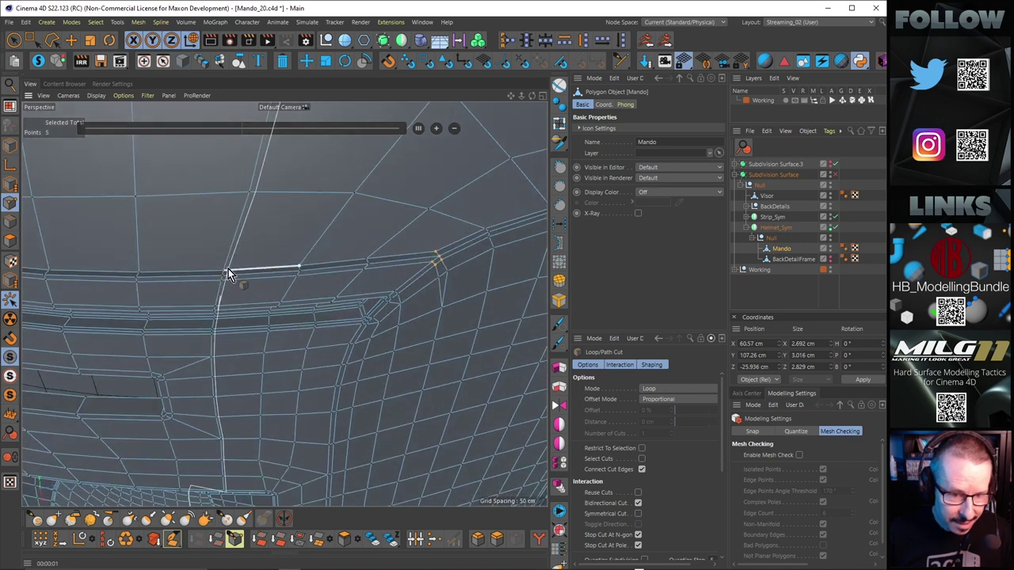
pyautogui.scroll(1, 227, 268)
pyautogui.scroll(-1, 226, 266)
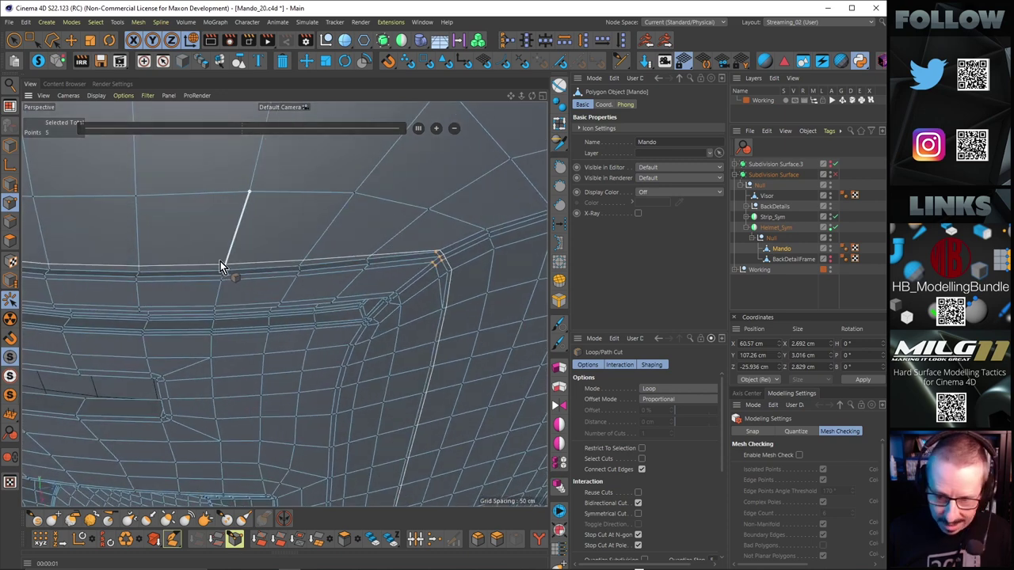
pyautogui.click(668, 397)
pyautogui.click(669, 416)
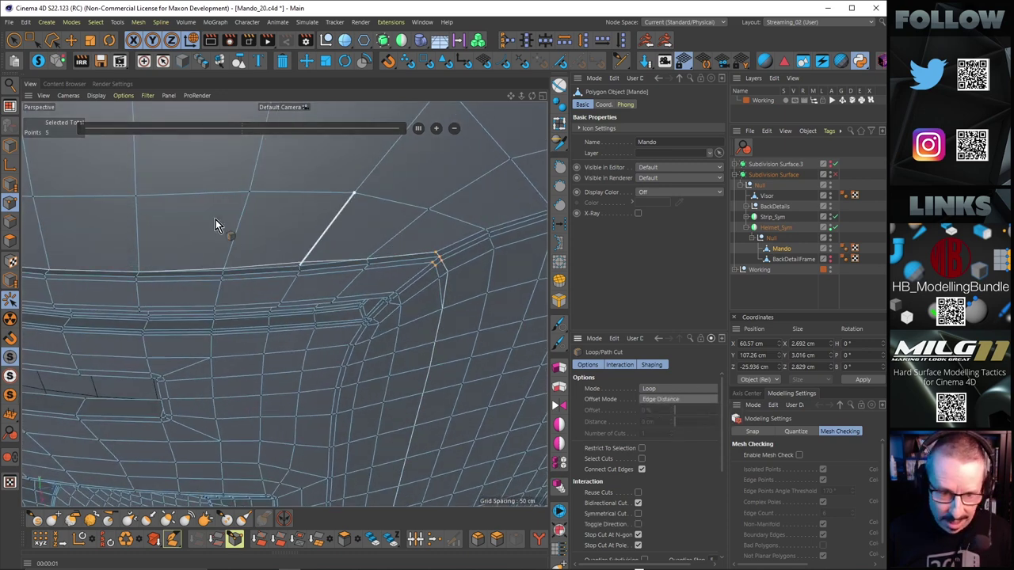
pyautogui.scroll(4, 226, 264)
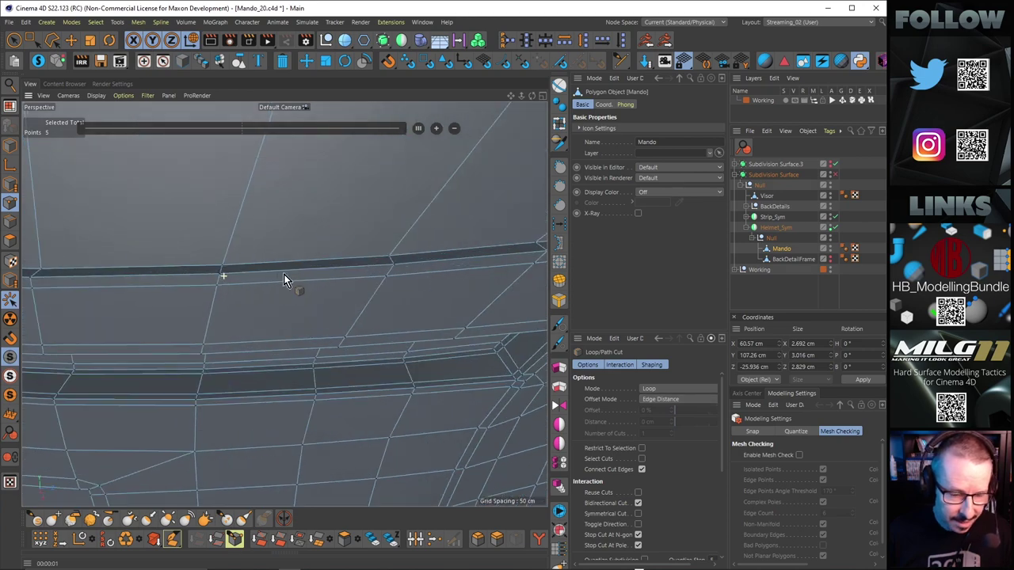
pyautogui.click(228, 260)
pyautogui.scroll(-3, 165, 238)
pyautogui.scroll(5, 370, 207)
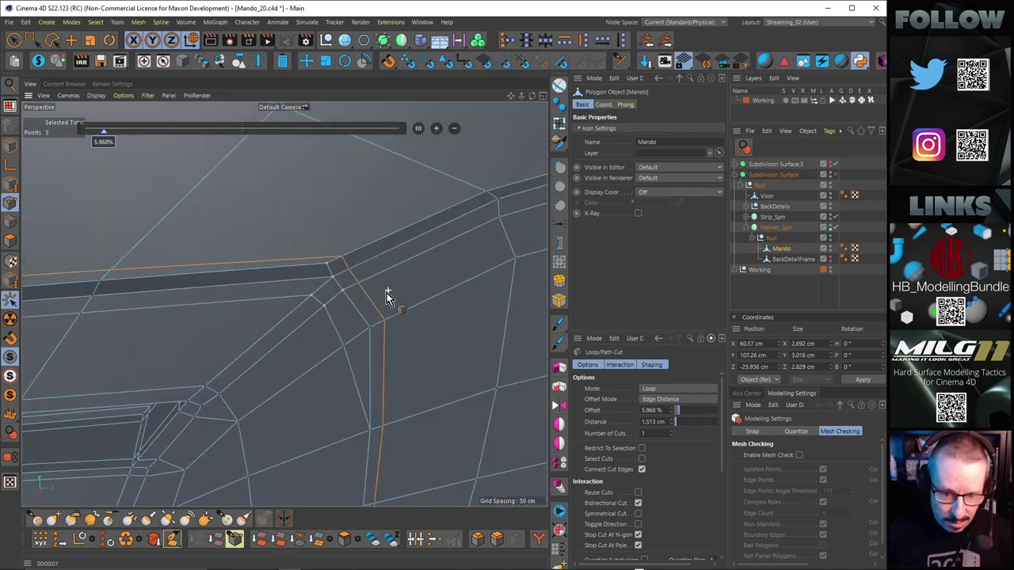
# Merge the new loop into the neighbouring point below the corner with Polygon Pen and dissolve the leftover vertical edge loop underneath.
pyautogui.keyDown('alt'); pyautogui.moveTo(386, 293); pyautogui.dragTo(378, 253, button='middle'); pyautogui.keyUp('alt')
pyautogui.press('m')
pyautogui.press('e')
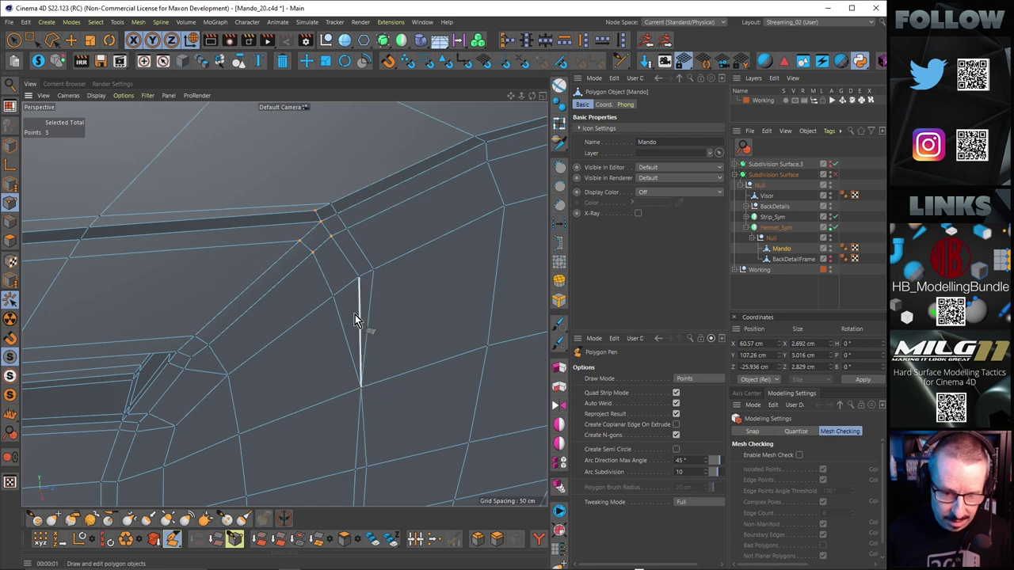
pyautogui.scroll(-3, 407, 294)
pyautogui.keyDown('alt'); pyautogui.moveTo(375, 290); pyautogui.dragTo(360, 252); pyautogui.keyUp('alt')
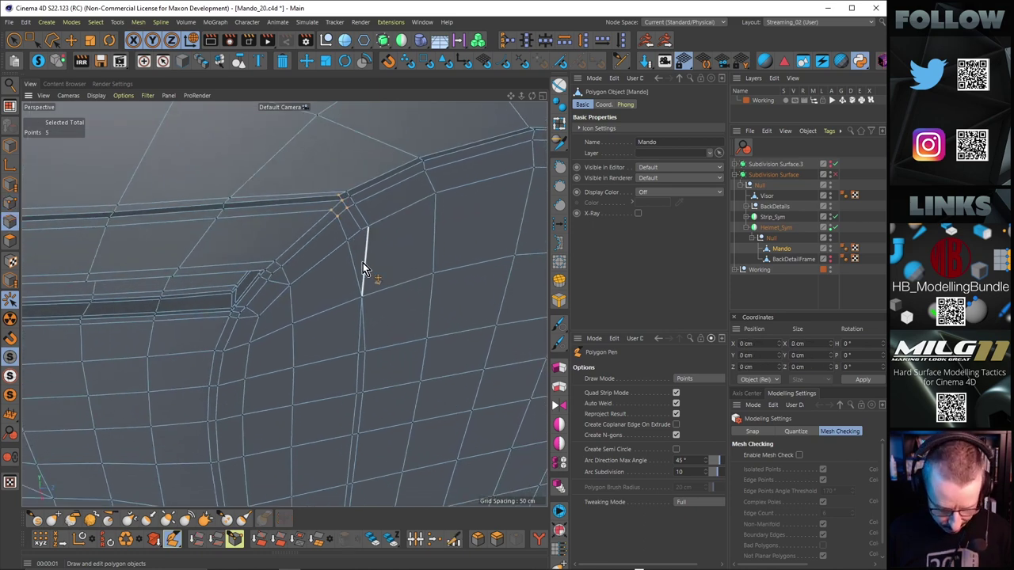
pyautogui.press('e')
pyautogui.doubleClick(367, 342)
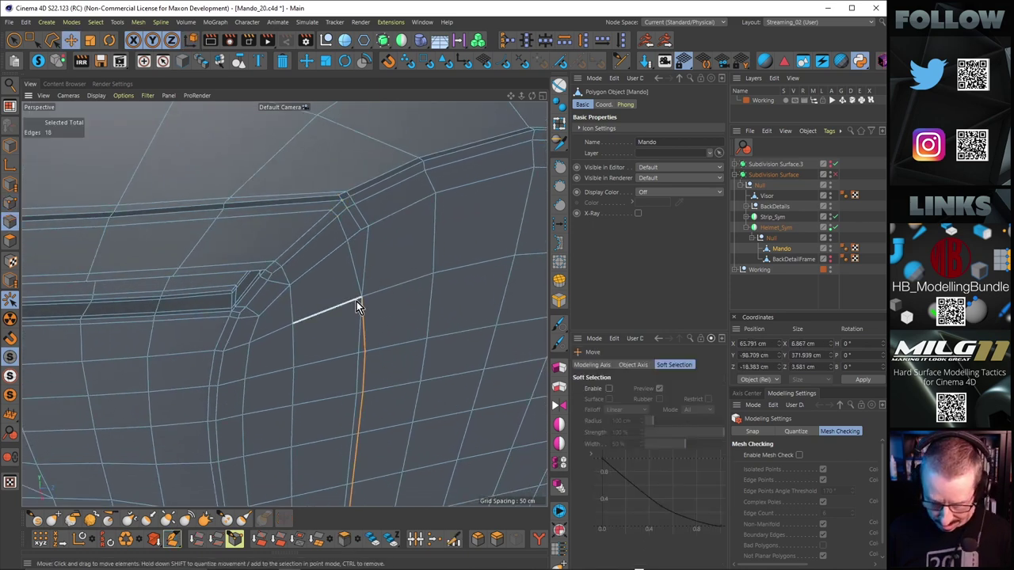
pyautogui.hotkey('ctrl', 'BackSpace')
# Preview the subdivided helmet with a viewport render and examine the shading around the brow-band corner.
pyautogui.scroll(-4, 374, 289)
pyautogui.moveTo(347, 282)
pyautogui.keyDown('alt'); pyautogui.mouseDown()
pyautogui.moveTo(358, 299)
pyautogui.moveTo(358, 279)
pyautogui.mouseUp(); pyautogui.keyUp('alt')
pyautogui.scroll(4, 360, 280)
pyautogui.keyDown('alt'); pyautogui.moveTo(414, 219); pyautogui.dragTo(369, 275); pyautogui.keyUp('alt')
pyautogui.hotkey('ctrl', 'r')
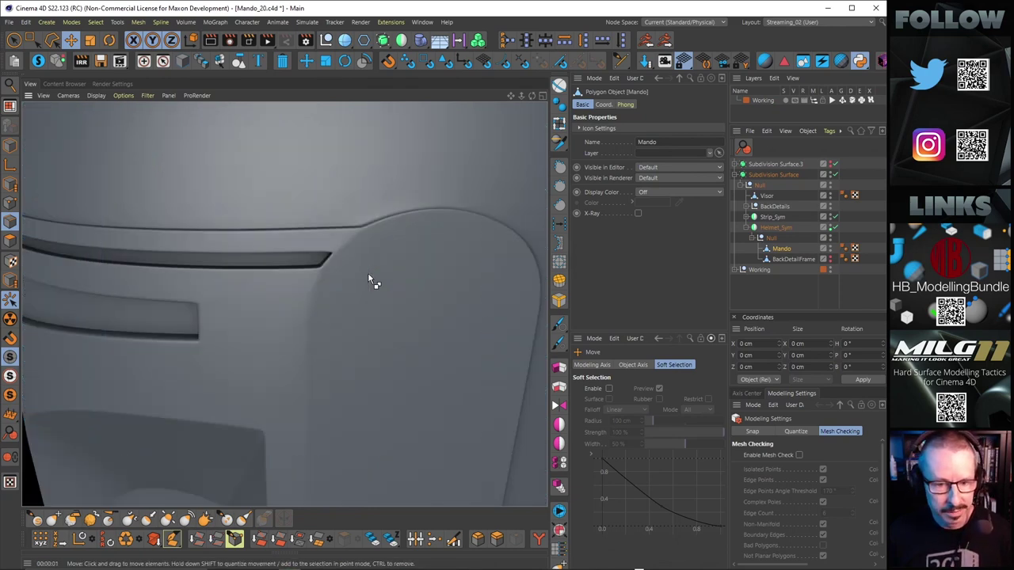
pyautogui.keyDown('alt'); pyautogui.moveTo(339, 243); pyautogui.dragTo(365, 241, button='right'); pyautogui.keyUp('alt')
pyautogui.press('q')
# Slide the points around the brow-band corner along their edges to even out the spacing beside the new cut.
pyautogui.keyDown('alt'); pyautogui.moveTo(352, 237); pyautogui.dragTo(341, 256); pyautogui.keyUp('alt')
pyautogui.press('m')
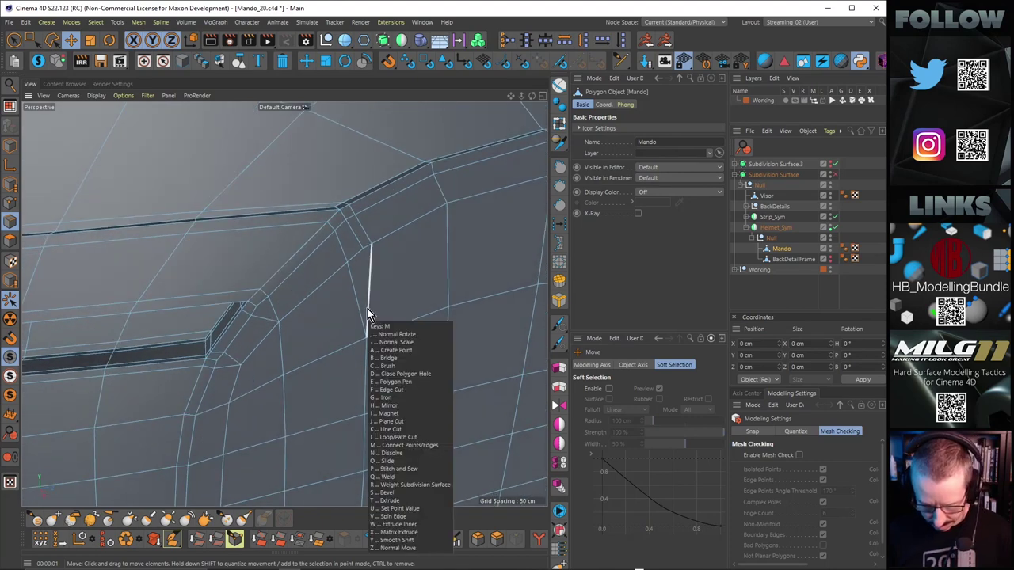
pyautogui.press('o')
pyautogui.moveTo(379, 336); pyautogui.dragTo(379, 311)
pyautogui.moveTo(372, 244); pyautogui.dragTo(351, 245)
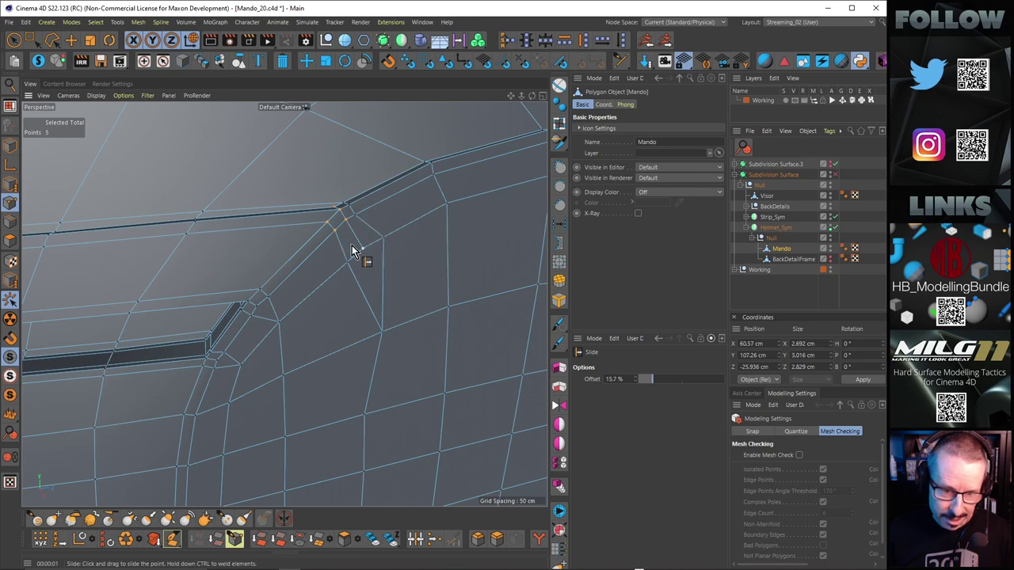
pyautogui.keyDown('alt'); pyautogui.moveTo(266, 280); pyautogui.dragTo(304, 237); pyautogui.keyUp('alt')
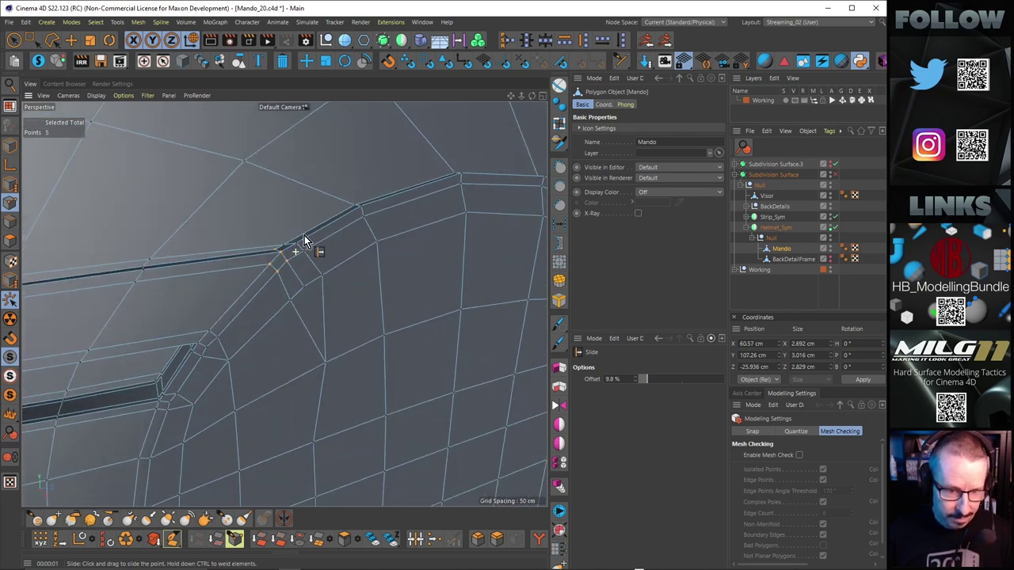
pyautogui.moveTo(291, 243); pyautogui.dragTo(302, 261)
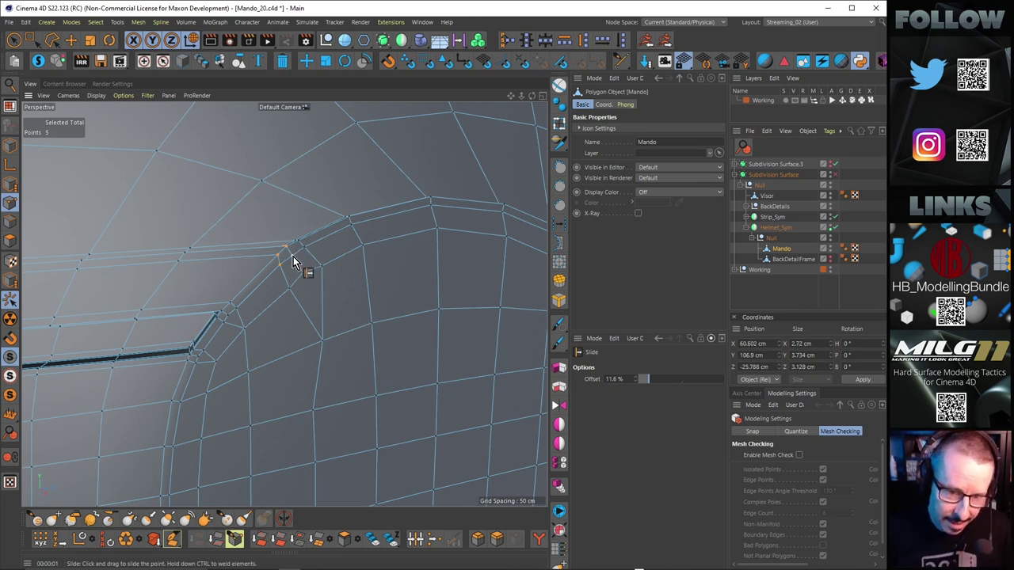
# Slide the brow-band corner points along their edges, and Edge Slide the side panel's border loop around the corner about -1.1 cm.
pyautogui.moveTo(292, 256); pyautogui.dragTo(325, 235)
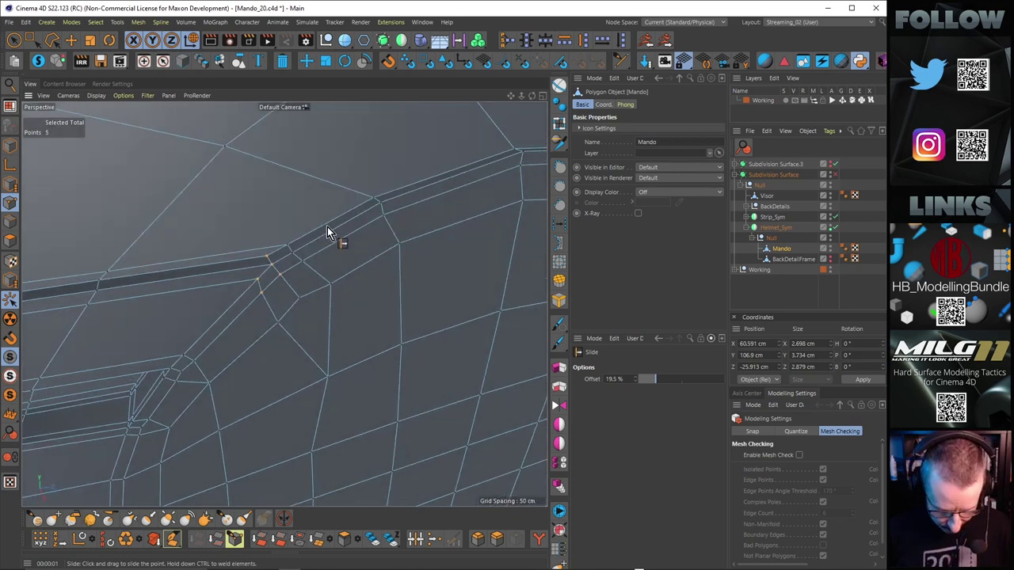
pyautogui.press('Return')
pyautogui.press('e')
pyautogui.doubleClick(315, 229)
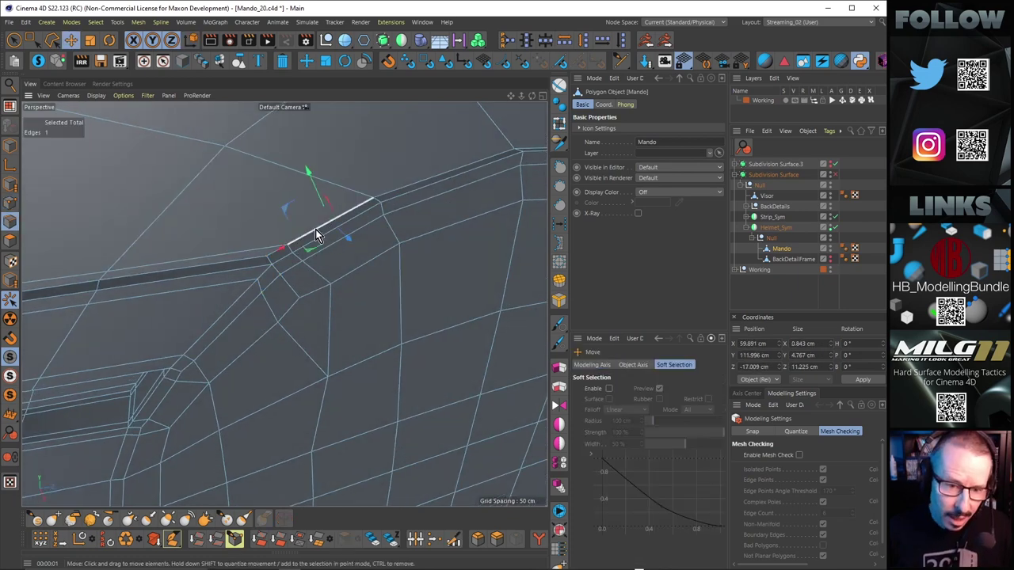
pyautogui.keyDown('shift'); pyautogui.click(271, 261); pyautogui.keyUp('shift')
pyautogui.keyDown('shift'); pyautogui.click(269, 270); pyautogui.keyUp('shift')
pyautogui.keyDown('shift'); pyautogui.click(233, 301); pyautogui.keyUp('shift')
pyautogui.keyDown('shift'); pyautogui.click(182, 358); pyautogui.keyUp('shift')
pyautogui.keyDown('alt'); pyautogui.moveTo(216, 327); pyautogui.dragTo(221, 318, button='middle'); pyautogui.keyUp('alt')
pyautogui.keyDown('alt'); pyautogui.moveTo(221, 319); pyautogui.dragTo(251, 307); pyautogui.keyUp('alt')
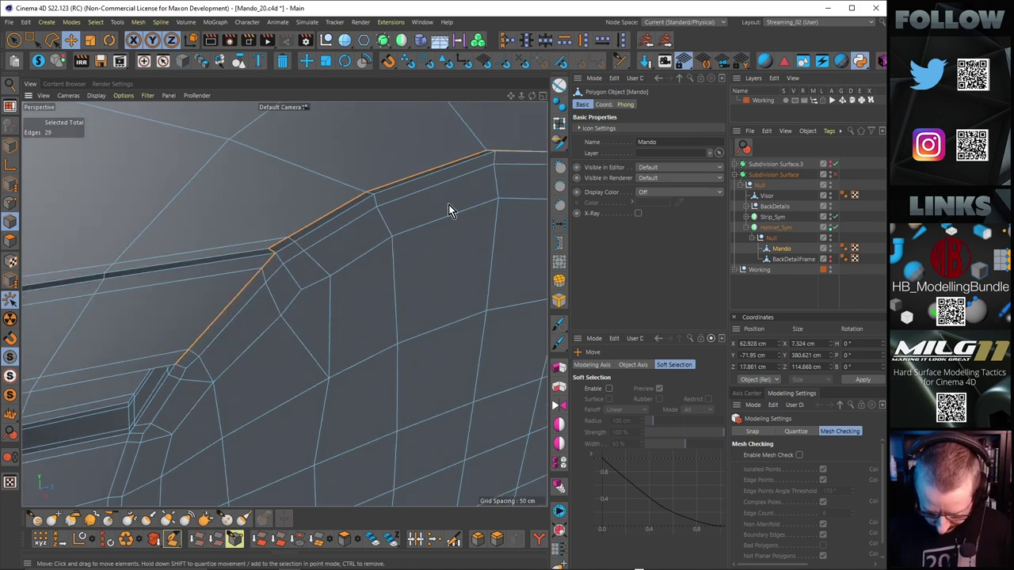
pyautogui.press('m')
pyautogui.press('o')
pyautogui.moveTo(321, 231)
pyautogui.keyDown('alt'); pyautogui.mouseDown()
pyautogui.moveTo(301, 221)
pyautogui.moveTo(290, 249)
pyautogui.mouseUp(); pyautogui.keyUp('alt')
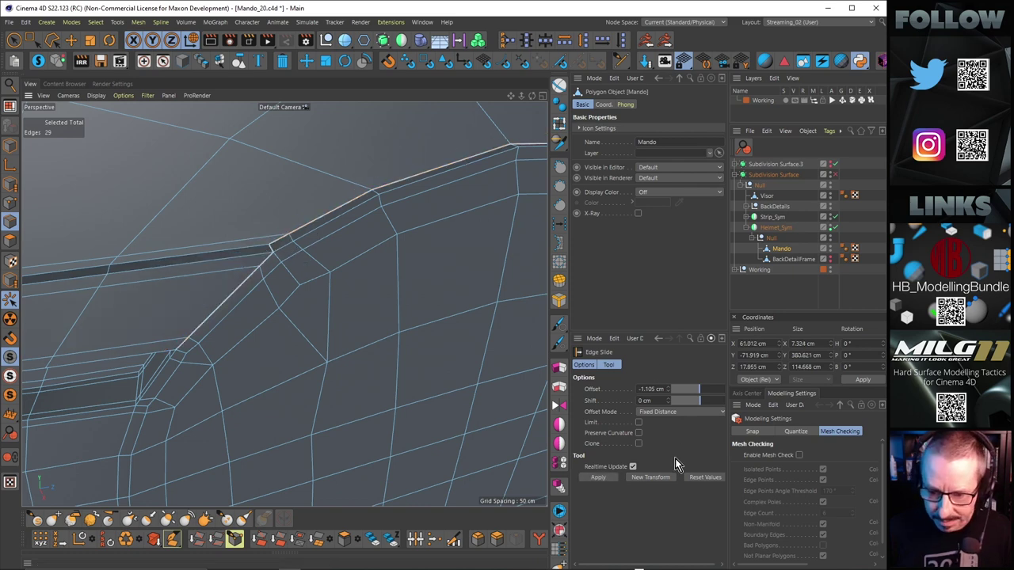
# Exclude the diagonal border edges below the brow-band corner, and slide the remaining border edges and the corner point, using a 6.3% point offset.
pyautogui.keyDown('ctrl'); pyautogui.click(264, 265); pyautogui.keyUp('ctrl')
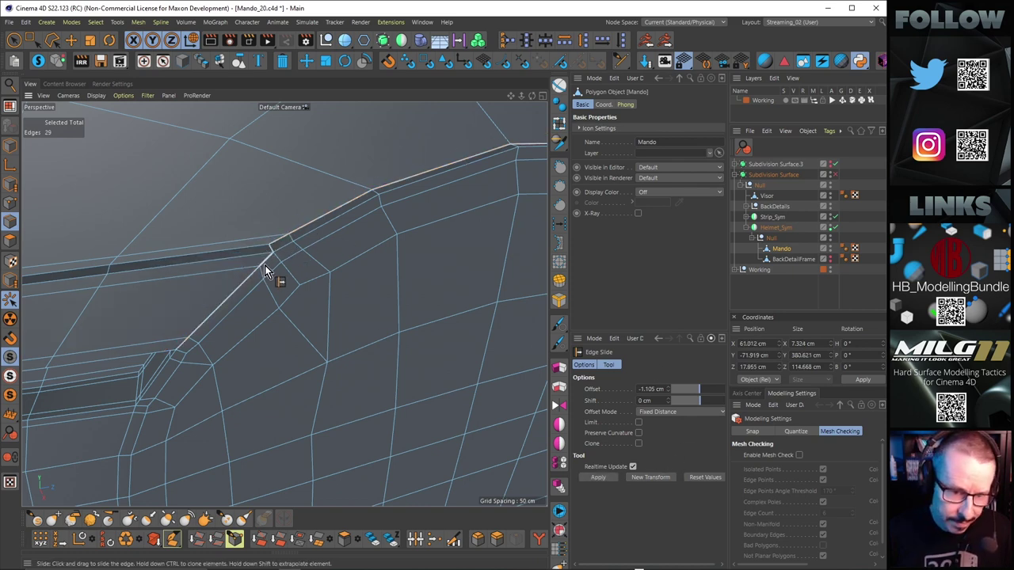
pyautogui.keyDown('ctrl'); pyautogui.click(257, 273); pyautogui.keyUp('ctrl')
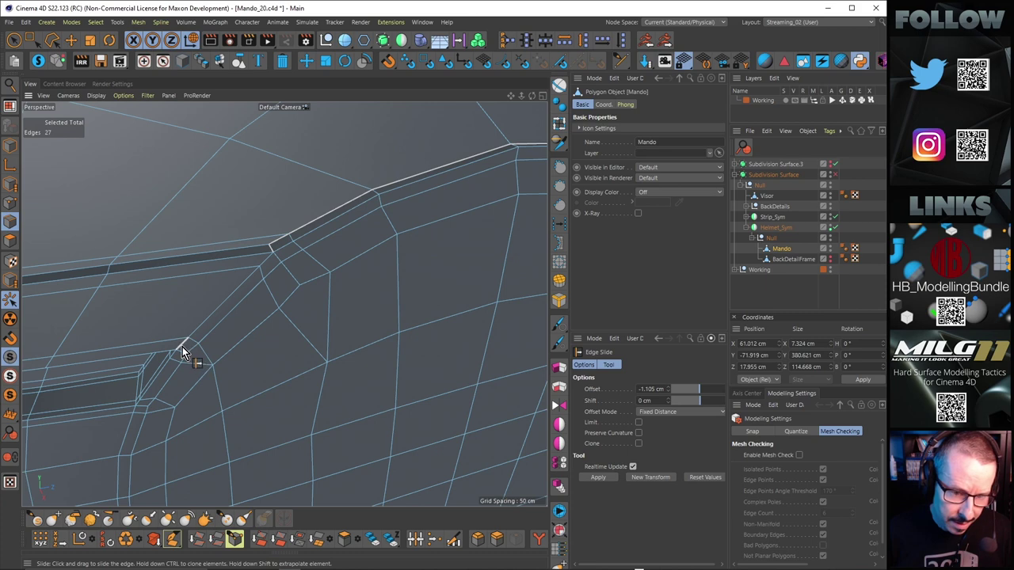
pyautogui.moveTo(326, 217); pyautogui.dragTo(269, 249)
pyautogui.press('Return')
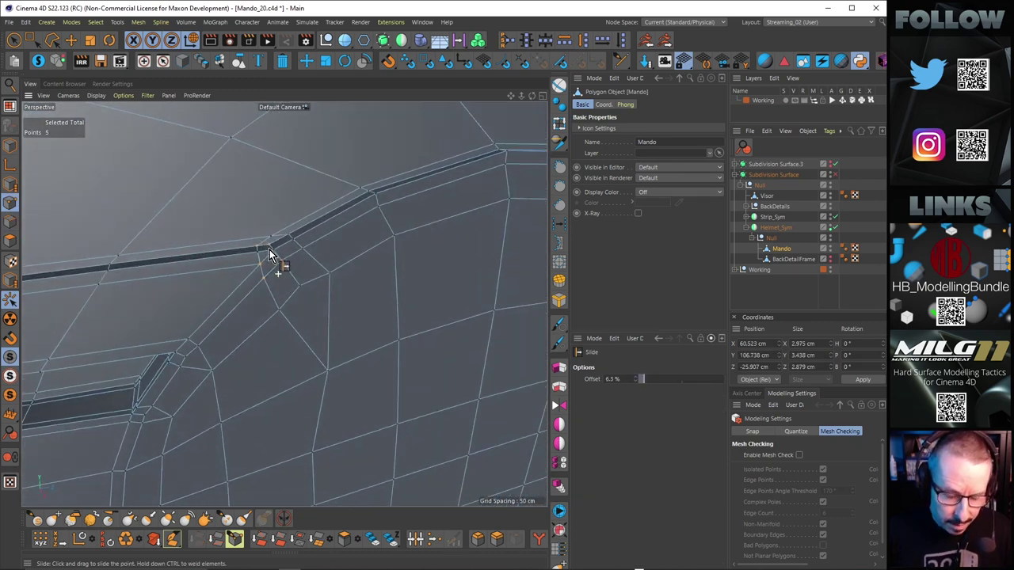
# Cut a new edge with Line Cut from the brow-band corner point down to the line just above the groove's end.
pyautogui.press('k')
pyautogui.press('k')
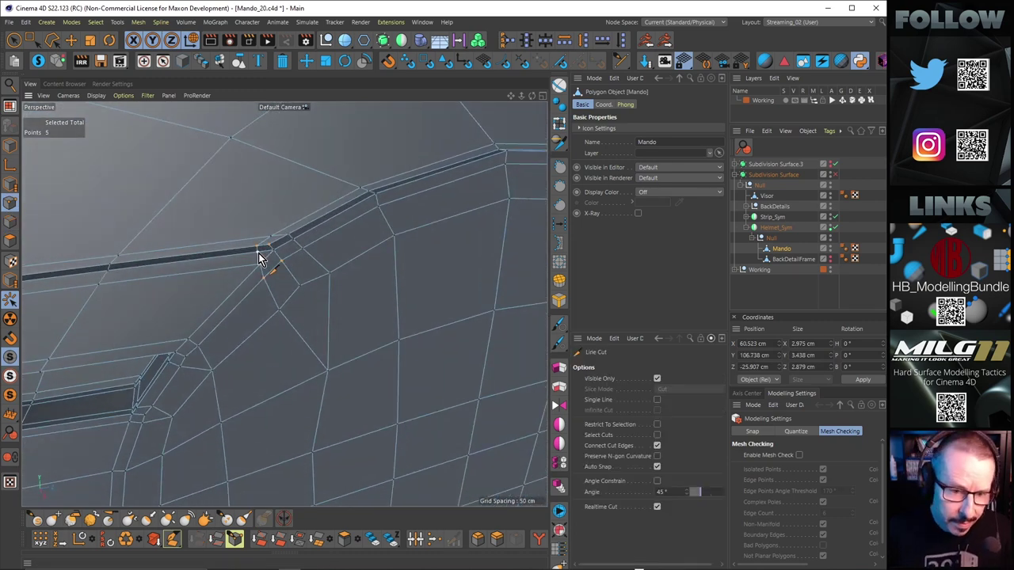
pyautogui.click(257, 254)
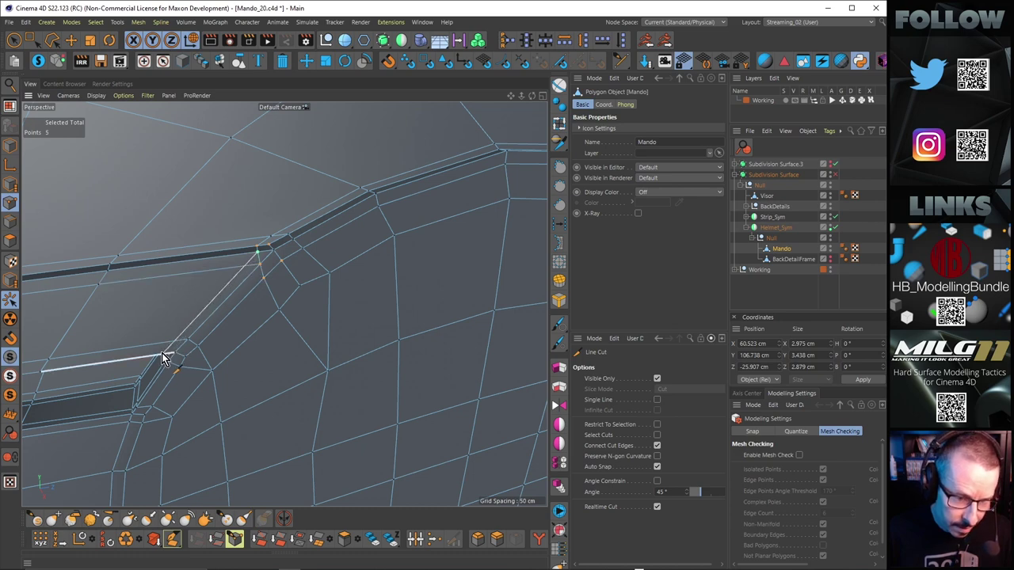
pyautogui.press('m')
pyautogui.press('o')
pyautogui.keyDown('alt'); pyautogui.moveTo(264, 255); pyautogui.dragTo(309, 344); pyautogui.keyUp('alt')
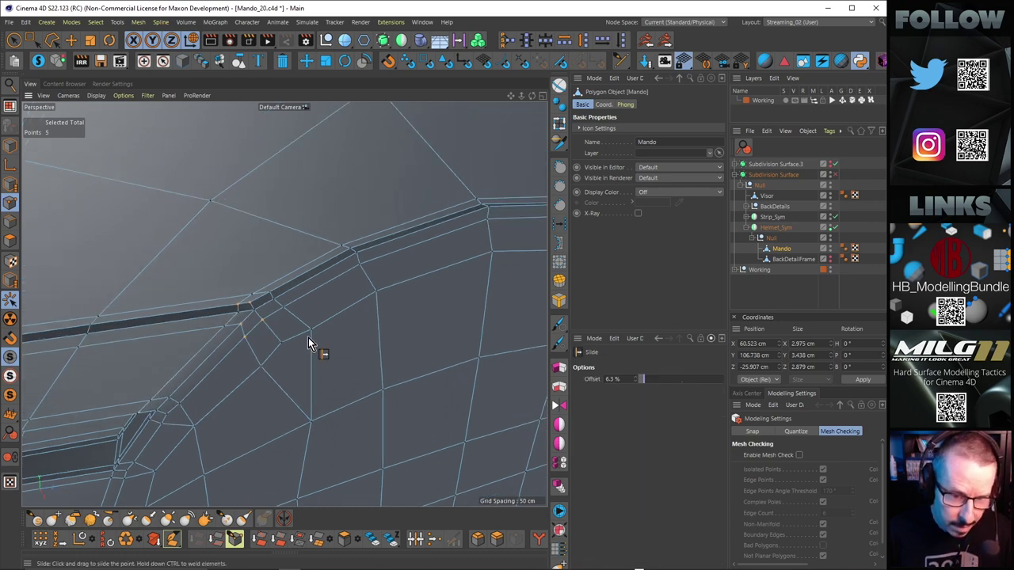
# Preview the subdivided helmet with a viewport render and examine the brow-band corner and the groove's end.
pyautogui.press('q')
pyautogui.scroll(-3, 295, 324)
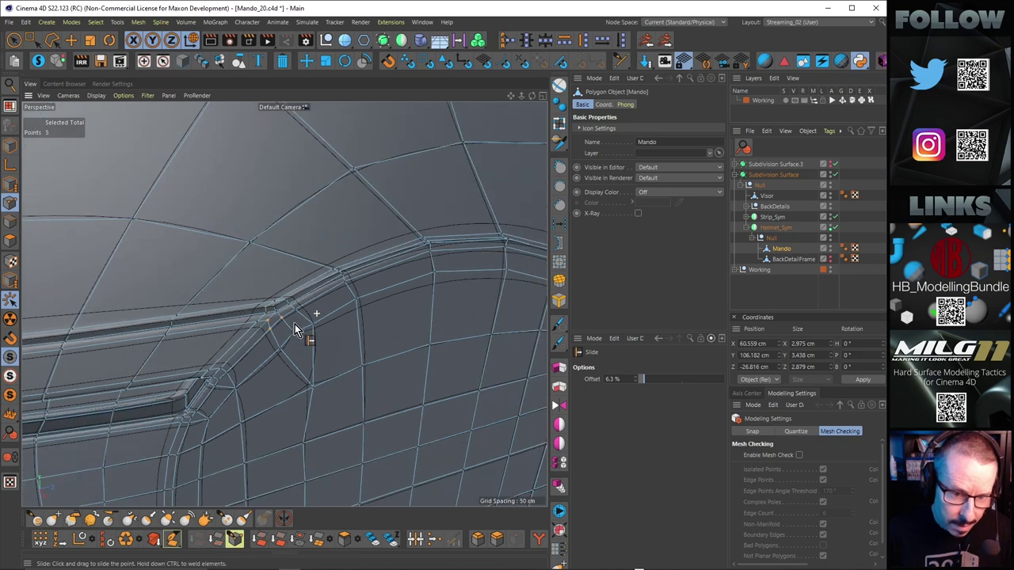
pyautogui.keyDown('alt'); pyautogui.moveTo(294, 324); pyautogui.dragTo(313, 332); pyautogui.keyUp('alt')
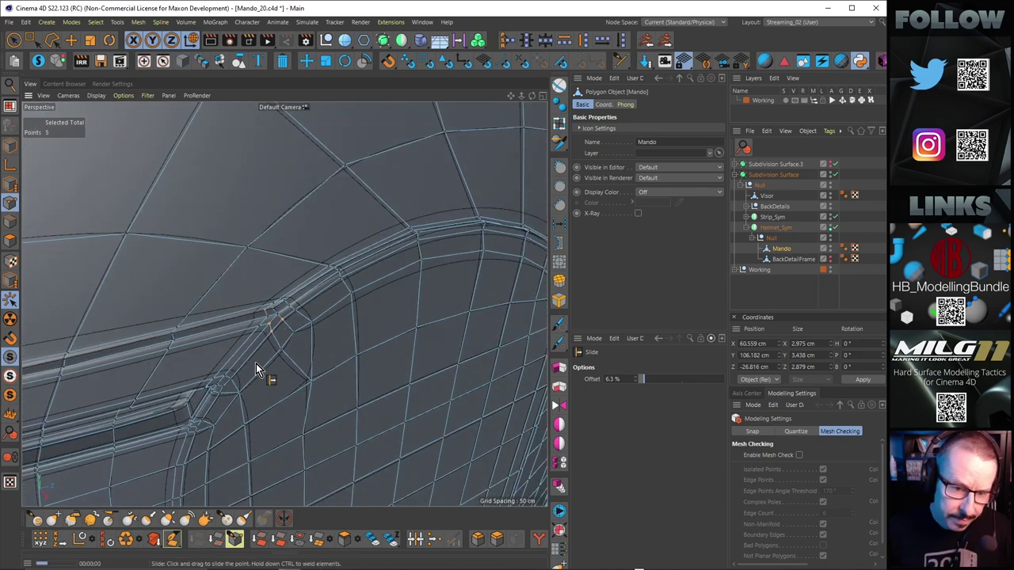
pyautogui.hotkey('ctrl', 'r')
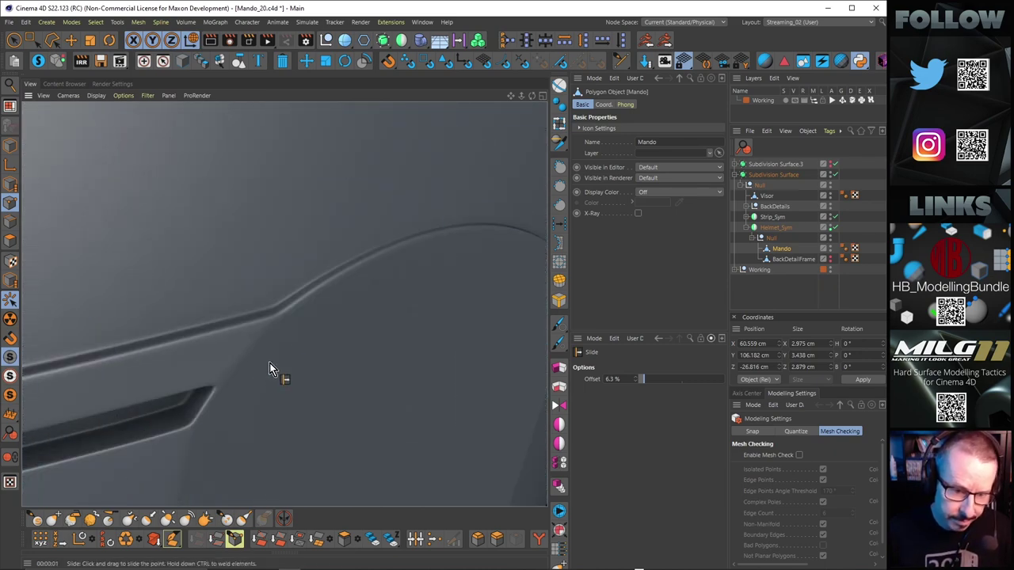
pyautogui.keyDown('alt'); pyautogui.moveTo(270, 363); pyautogui.dragTo(323, 261); pyautogui.keyUp('alt')
pyautogui.keyDown('alt'); pyautogui.moveTo(312, 310); pyautogui.dragTo(264, 246); pyautogui.keyUp('alt')
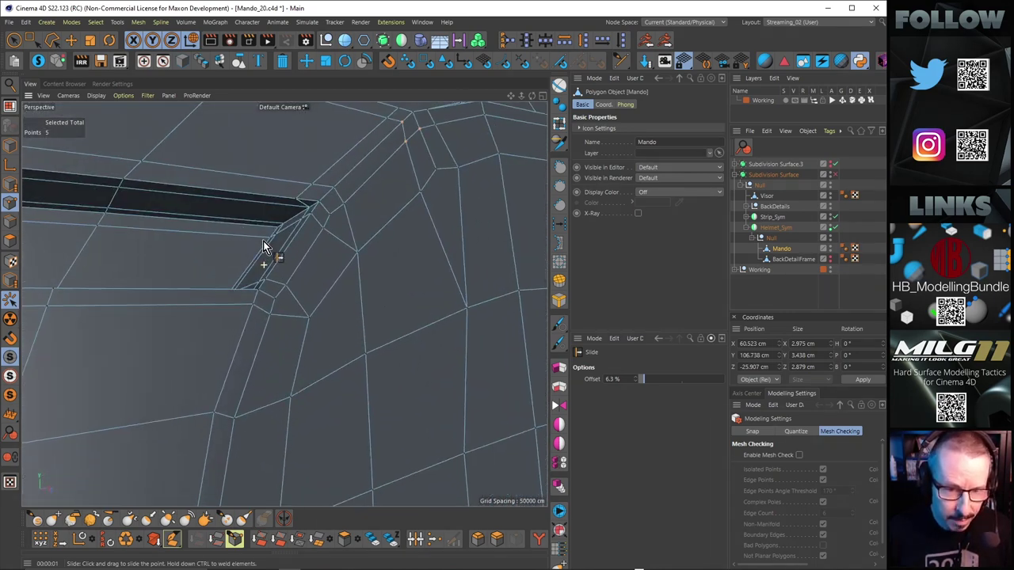
# Continue the edge with Line Cut from above the groove's end, down along its slanted end and across to its lower border.
pyautogui.press('k')
pyautogui.press('k')
pyautogui.click(296, 199)
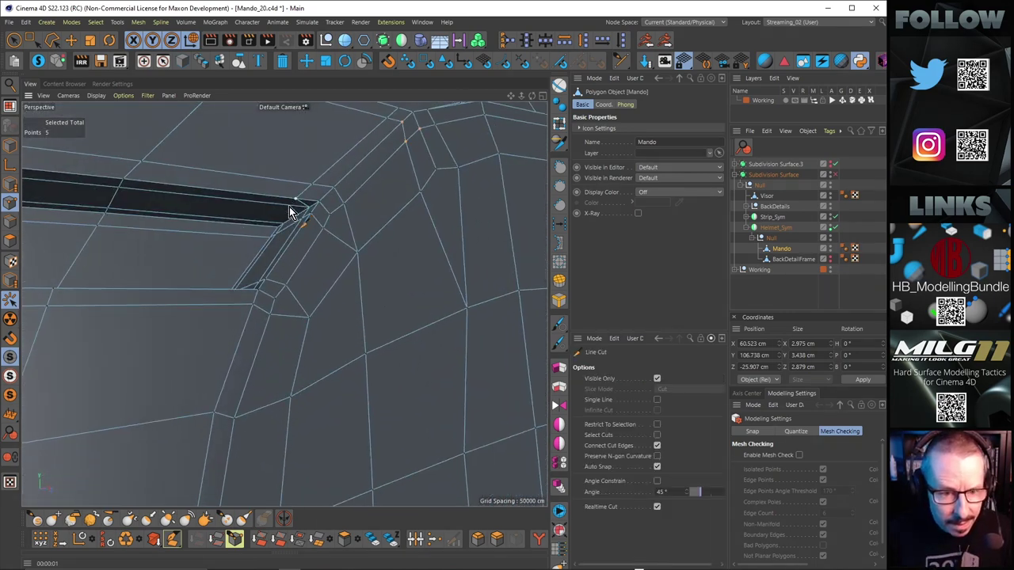
pyautogui.keyDown('alt'); pyautogui.moveTo(264, 229); pyautogui.dragTo(234, 286); pyautogui.keyUp('alt')
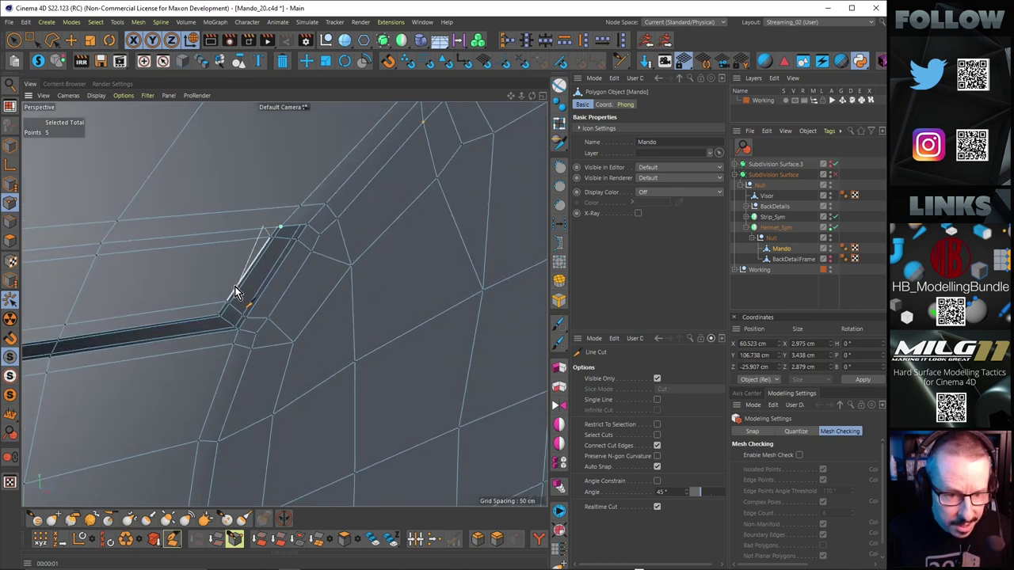
pyautogui.click(203, 320)
pyautogui.moveTo(208, 332)
pyautogui.keyDown('alt'); pyautogui.mouseDown()
pyautogui.moveTo(188, 353)
pyautogui.moveTo(218, 336)
pyautogui.mouseUp(); pyautogui.keyUp('alt')
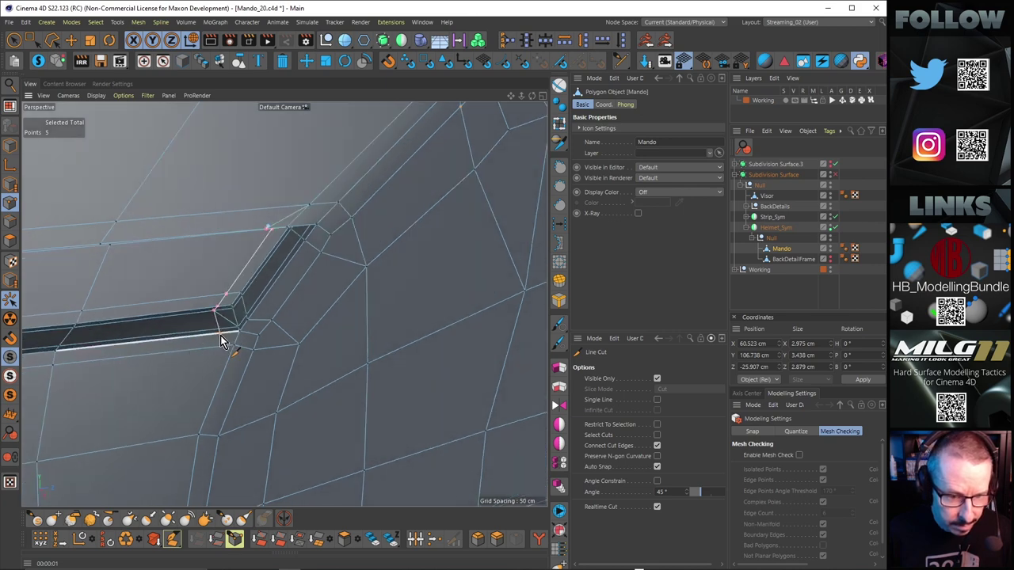
pyautogui.click(220, 334)
pyautogui.press('m')
pyautogui.press('o')
pyautogui.scroll(-5, 218, 312)
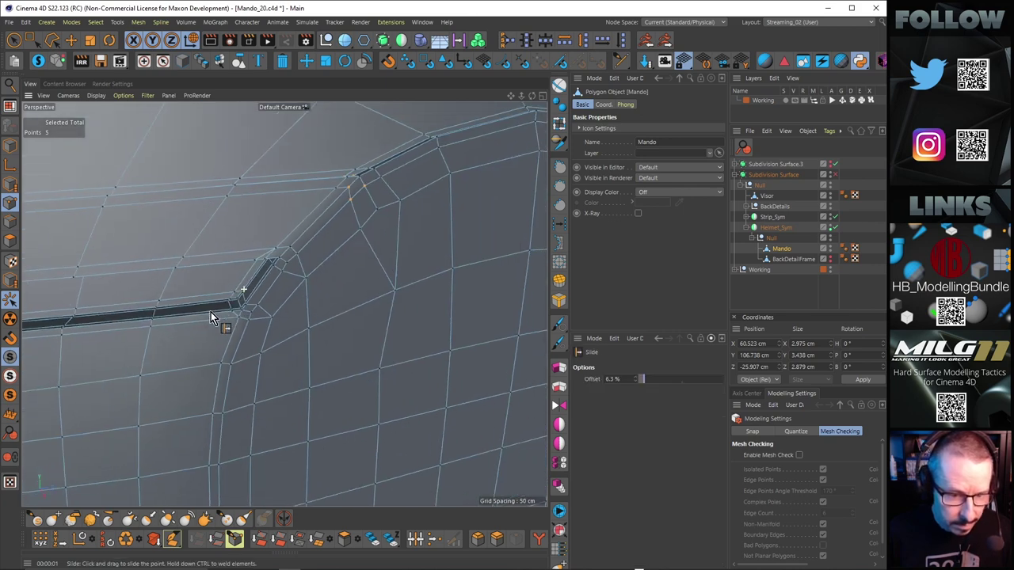
# Select the side panel's front vertical edge loop, from the groove's end to the lower rim, and Edge Slide it about 1.4 cm.
pyautogui.keyDown('alt'); pyautogui.moveTo(227, 337); pyautogui.dragTo(236, 264, button='middle'); pyautogui.keyUp('alt')
pyautogui.keyDown('alt'); pyautogui.moveTo(236, 264); pyautogui.dragTo(239, 254); pyautogui.keyUp('alt')
pyautogui.press('Return')
pyautogui.press('e')
pyautogui.click(238, 239)
pyautogui.keyDown('alt'); pyautogui.moveTo(257, 237); pyautogui.dragTo(311, 333, button='right'); pyautogui.keyUp('alt')
pyautogui.keyDown('alt'); pyautogui.moveTo(311, 334); pyautogui.dragTo(290, 373); pyautogui.keyUp('alt')
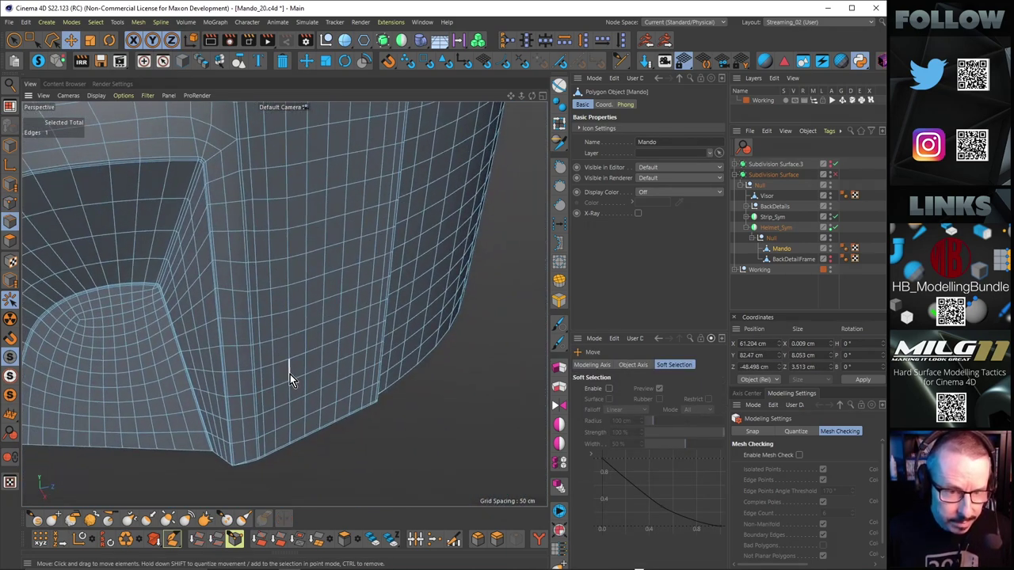
pyautogui.keyDown('alt'); pyautogui.moveTo(297, 273); pyautogui.dragTo(264, 478); pyautogui.keyUp('alt')
pyautogui.doubleClick(259, 481)
pyautogui.keyDown('alt'); pyautogui.moveTo(337, 269); pyautogui.dragTo(352, 495, button='middle'); pyautogui.keyUp('alt')
pyautogui.keyDown('alt'); pyautogui.moveTo(328, 214); pyautogui.dragTo(334, 347, button='middle'); pyautogui.keyUp('alt')
pyautogui.keyDown('alt'); pyautogui.moveTo(301, 296); pyautogui.dragTo(359, 279, button='right'); pyautogui.keyUp('alt')
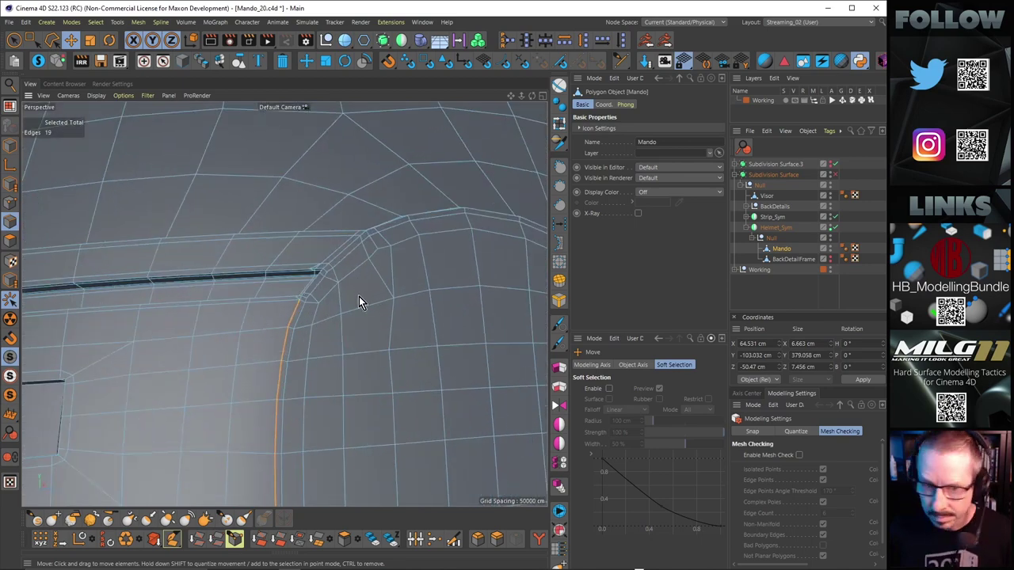
pyautogui.keyDown('alt'); pyautogui.moveTo(359, 299); pyautogui.dragTo(329, 351); pyautogui.keyUp('alt')
pyautogui.rightClick(314, 312)
pyautogui.click(309, 341)
pyautogui.keyDown('alt'); pyautogui.moveTo(329, 288); pyautogui.dragTo(362, 321); pyautogui.keyUp('alt')
pyautogui.moveTo(307, 304); pyautogui.dragTo(284, 311)
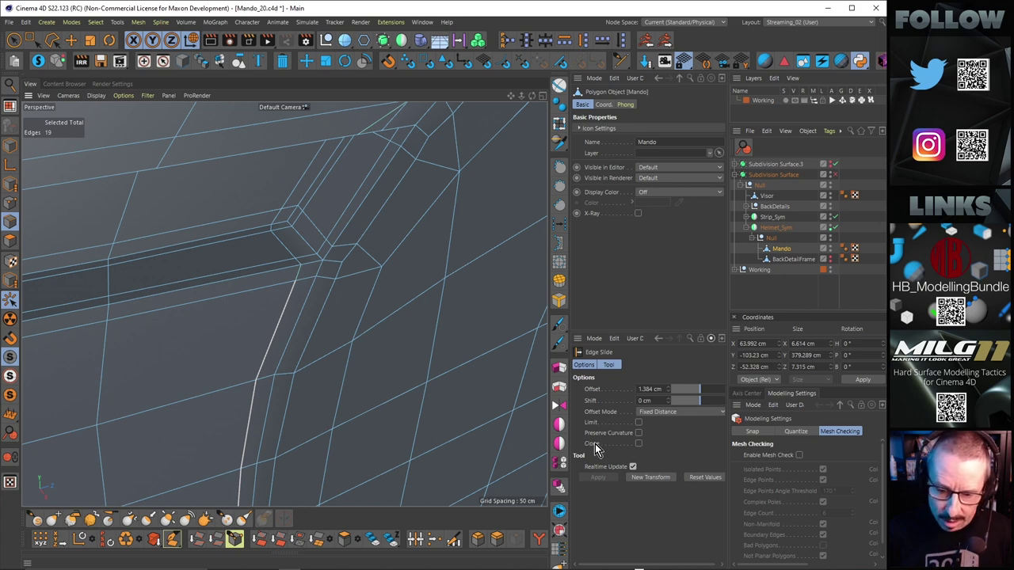
# Add a short Line Cut joining the top of the slid vertical loop to the groove's lower border.
pyautogui.moveTo(339, 333)
pyautogui.keyDown('alt'); pyautogui.mouseDown()
pyautogui.moveTo(301, 339)
pyautogui.moveTo(323, 335)
pyautogui.mouseUp(); pyautogui.keyUp('alt')
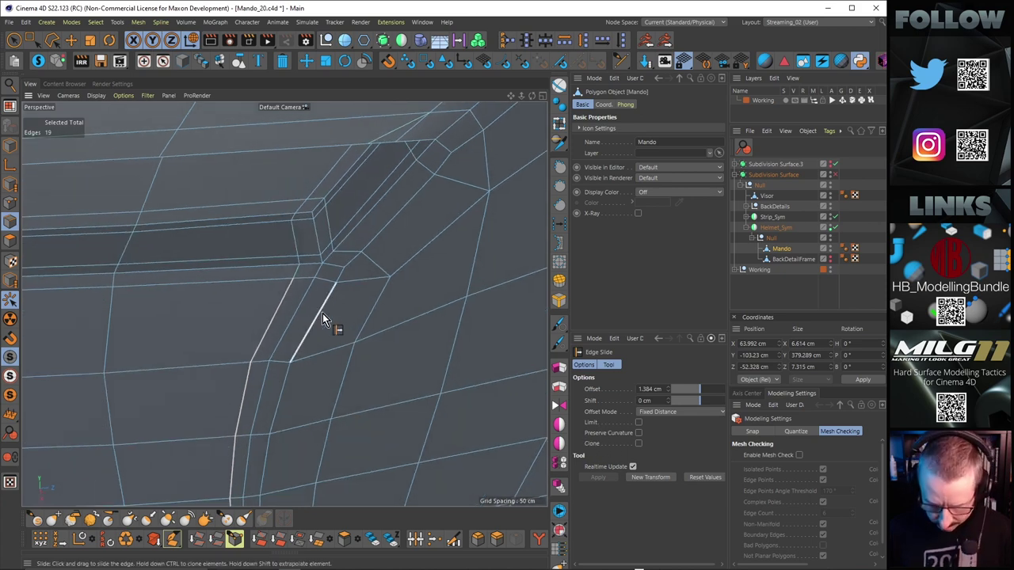
pyautogui.press('k')
pyautogui.press('k')
pyautogui.click(294, 281)
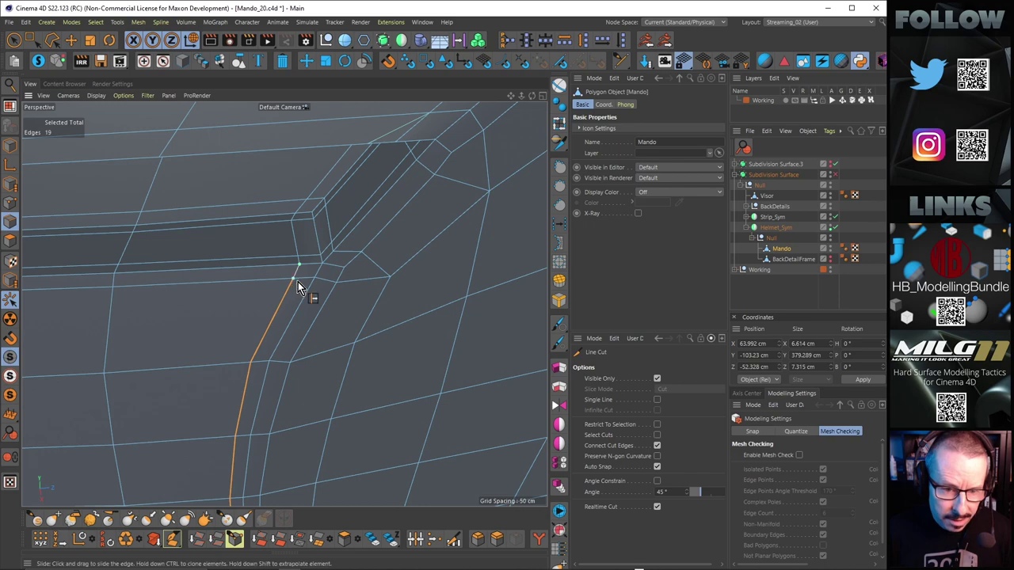
pyautogui.press('m')
pyautogui.press('o')
pyautogui.keyDown('alt'); pyautogui.moveTo(304, 278); pyautogui.dragTo(321, 290); pyautogui.keyUp('alt')
# Enable mesh checking, select the flagged edge points, dissolve the stray point near the groove's corner, and disable the check again.
pyautogui.press('m')
pyautogui.press('e')
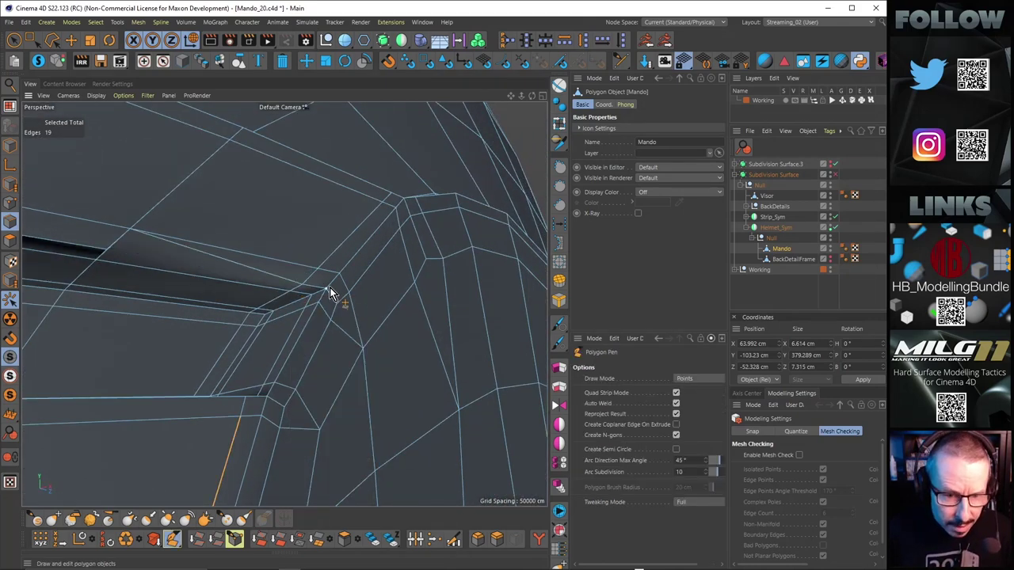
pyautogui.keyDown('alt'); pyautogui.moveTo(327, 286); pyautogui.dragTo(293, 286); pyautogui.keyUp('alt')
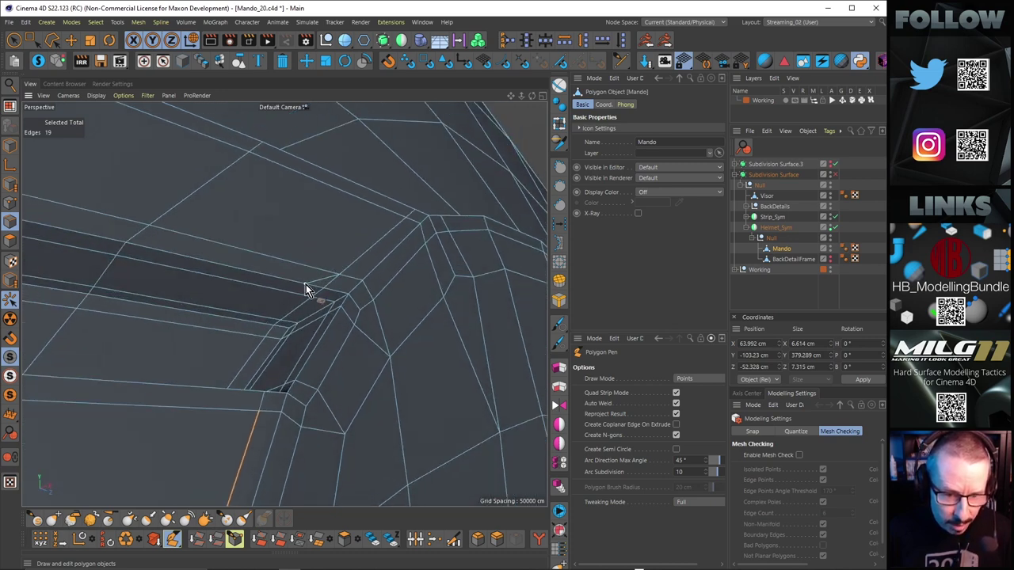
pyautogui.keyDown('alt'); pyautogui.moveTo(459, 325); pyautogui.dragTo(361, 325); pyautogui.keyUp('alt')
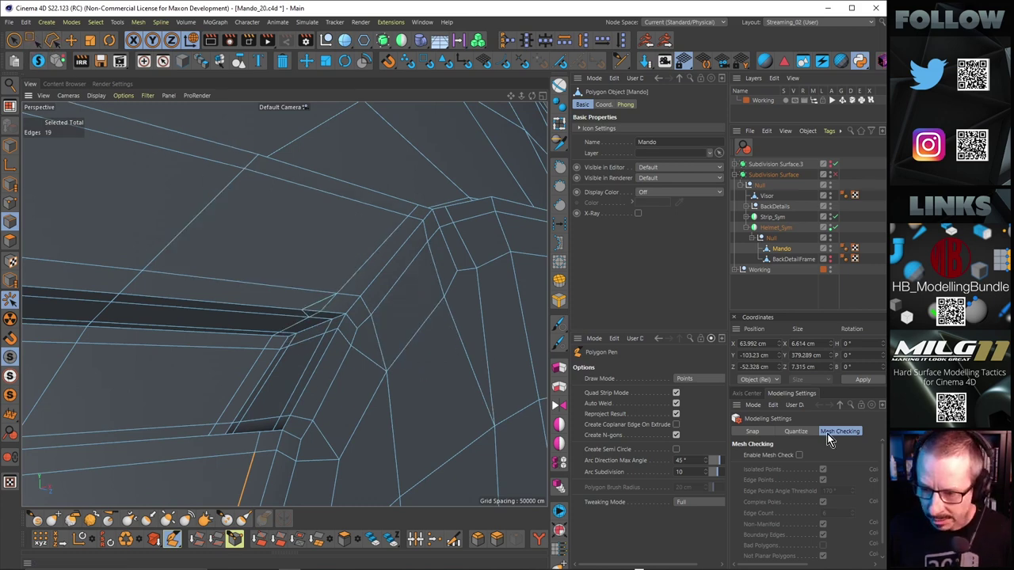
pyautogui.click(800, 455)
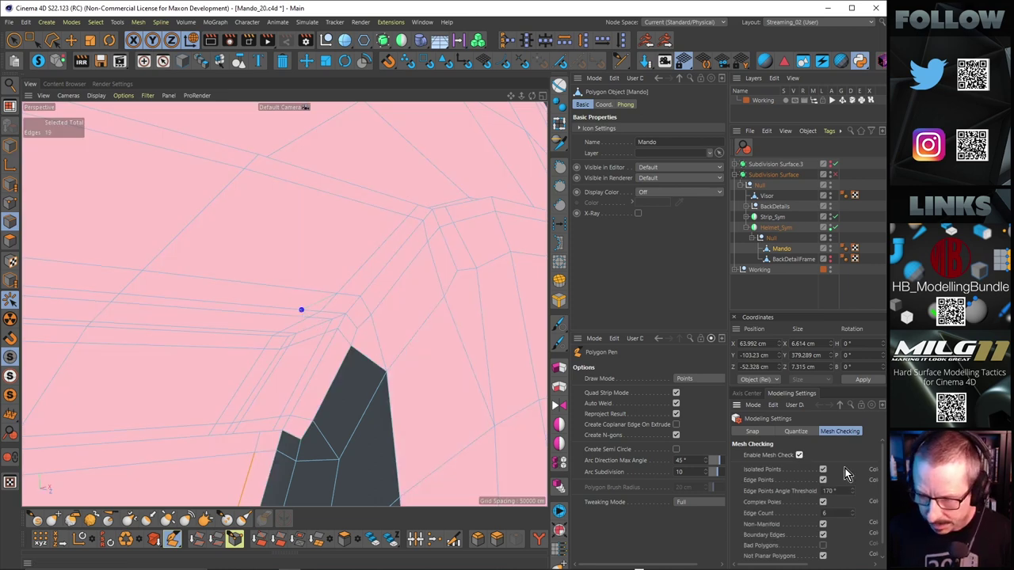
pyautogui.moveTo(729, 475); pyautogui.dragTo(618, 466)
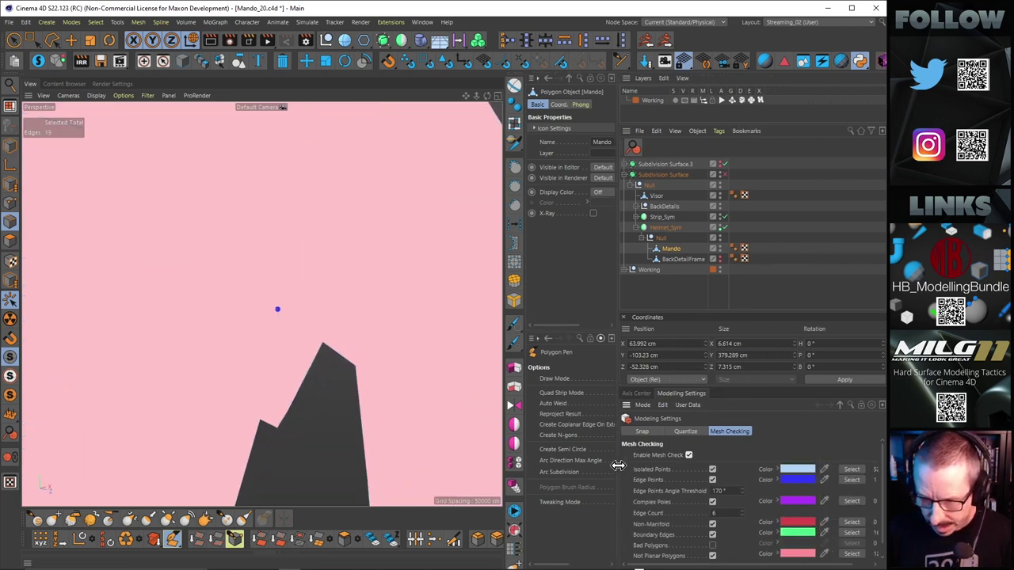
pyautogui.click(852, 480)
pyautogui.hotkey('ctrl', 'Delete')
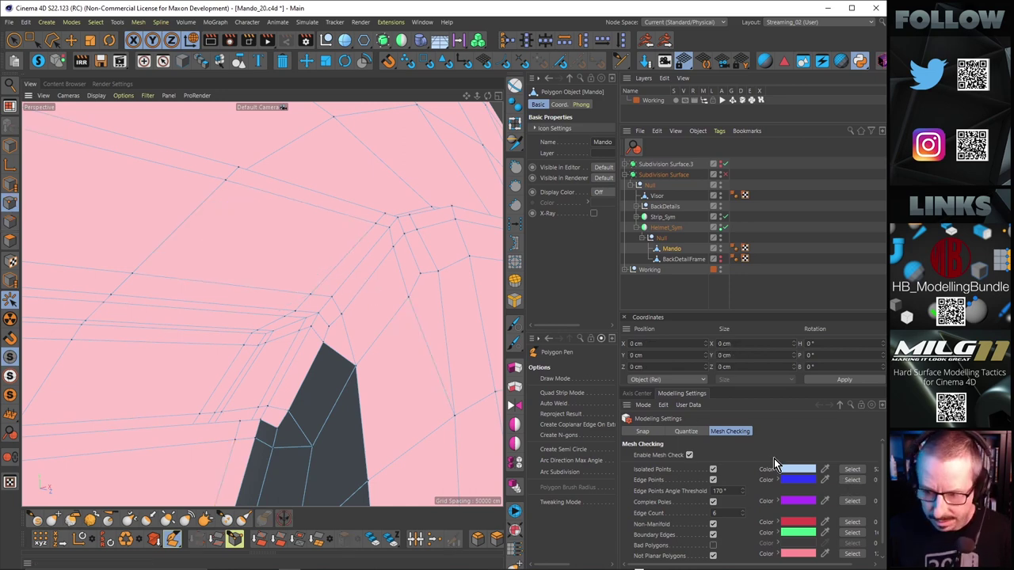
pyautogui.moveTo(618, 457); pyautogui.dragTo(729, 464)
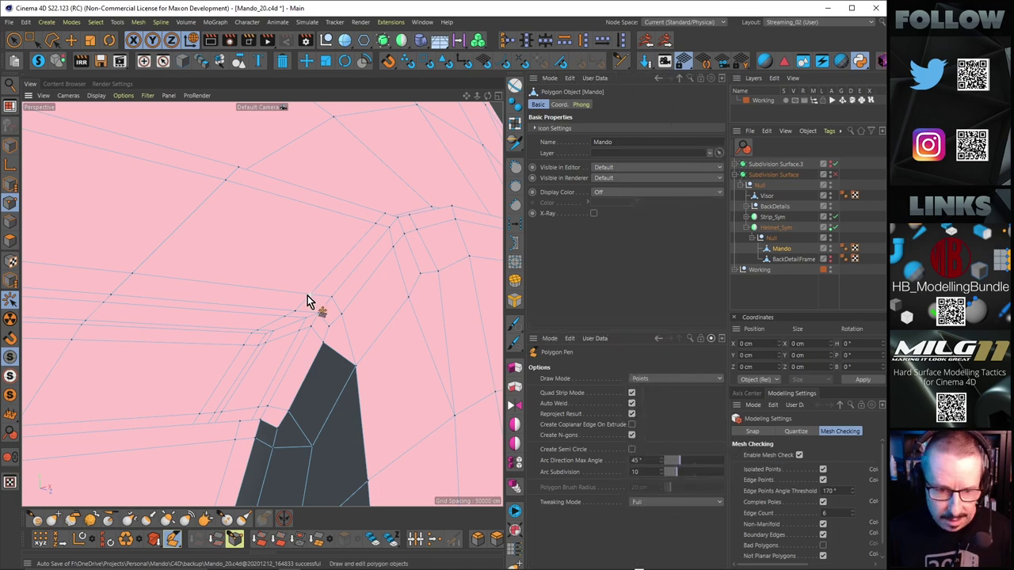
pyautogui.click(799, 455)
# Slide the side panel point below the brow-band corner along its edge with a 3.4% offset.
pyautogui.keyDown('alt'); pyautogui.moveTo(407, 334); pyautogui.dragTo(312, 292); pyautogui.keyUp('alt')
pyautogui.keyDown('alt'); pyautogui.moveTo(326, 251); pyautogui.dragTo(389, 266); pyautogui.keyUp('alt')
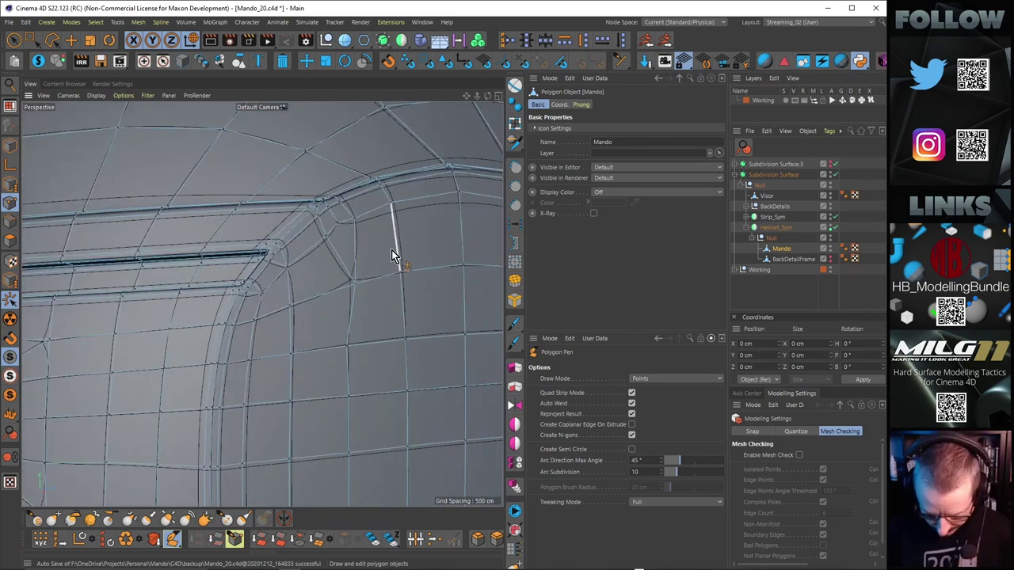
pyautogui.press('m')
pyautogui.press('o')
pyautogui.moveTo(356, 284); pyautogui.dragTo(278, 271)
# Preview the whole subdivided helmet with a viewport render and examine the side panel's border and surrounding mesh.
pyautogui.scroll(-4, 305, 279)
pyautogui.scroll(-7, 275, 262)
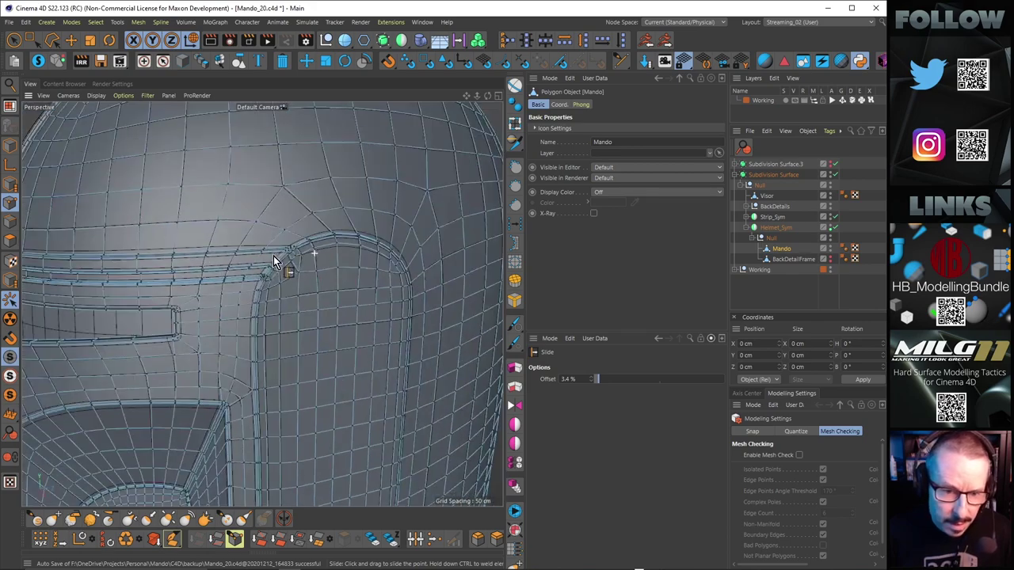
pyautogui.keyDown('alt'); pyautogui.moveTo(269, 256); pyautogui.dragTo(290, 246, button='middle'); pyautogui.keyUp('alt')
pyautogui.keyDown('alt'); pyautogui.moveTo(295, 241); pyautogui.dragTo(331, 252); pyautogui.keyUp('alt')
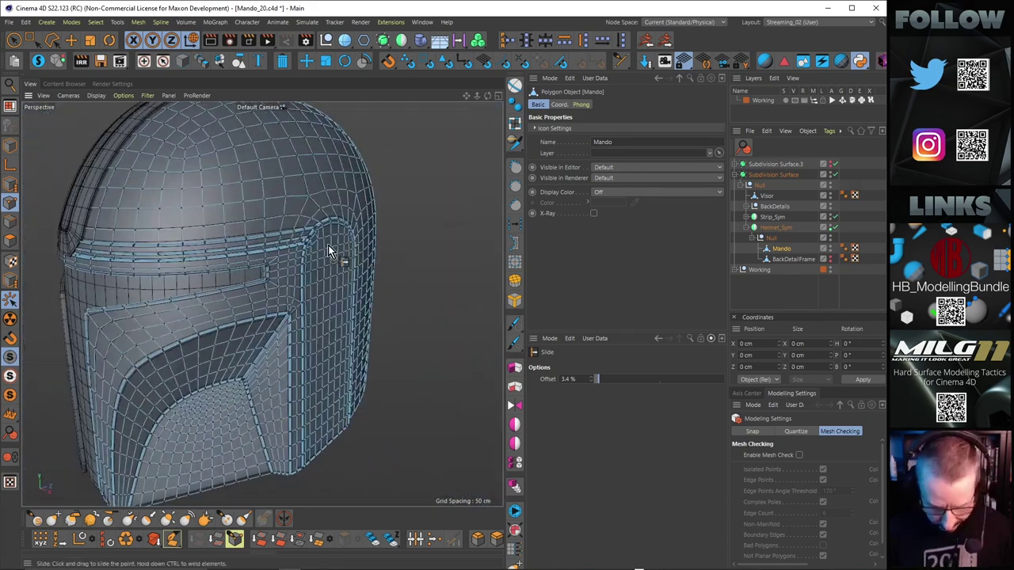
pyautogui.hotkey('ctrl', 'r')
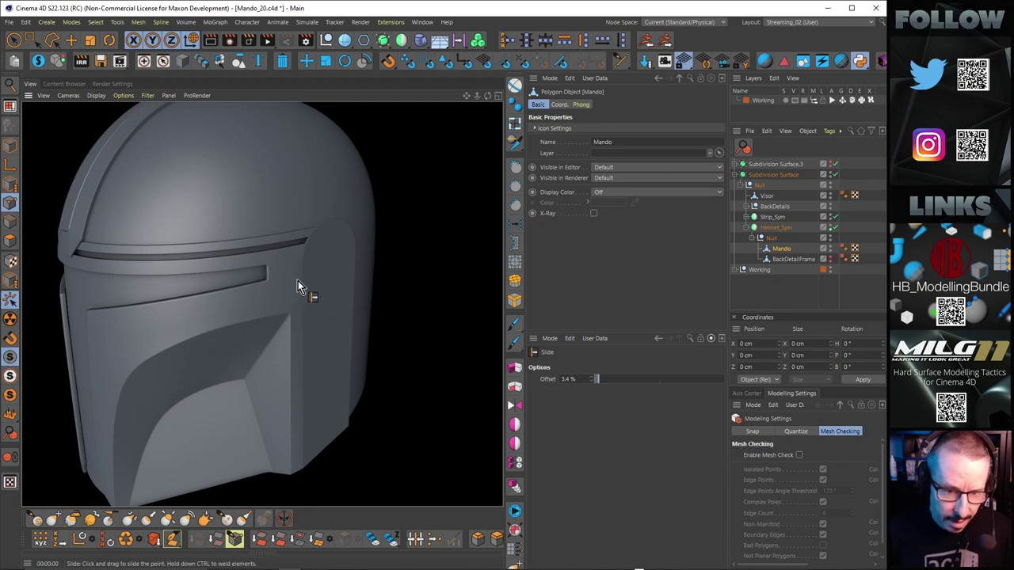
pyautogui.scroll(6, 298, 280)
pyautogui.scroll(5, 345, 252)
pyautogui.moveTo(351, 248)
pyautogui.keyDown('alt'); pyautogui.mouseDown()
pyautogui.moveTo(381, 238)
pyautogui.moveTo(357, 259)
pyautogui.moveTo(336, 251)
pyautogui.mouseUp(); pyautogui.keyUp('alt')
pyautogui.scroll(-8, 335, 252)
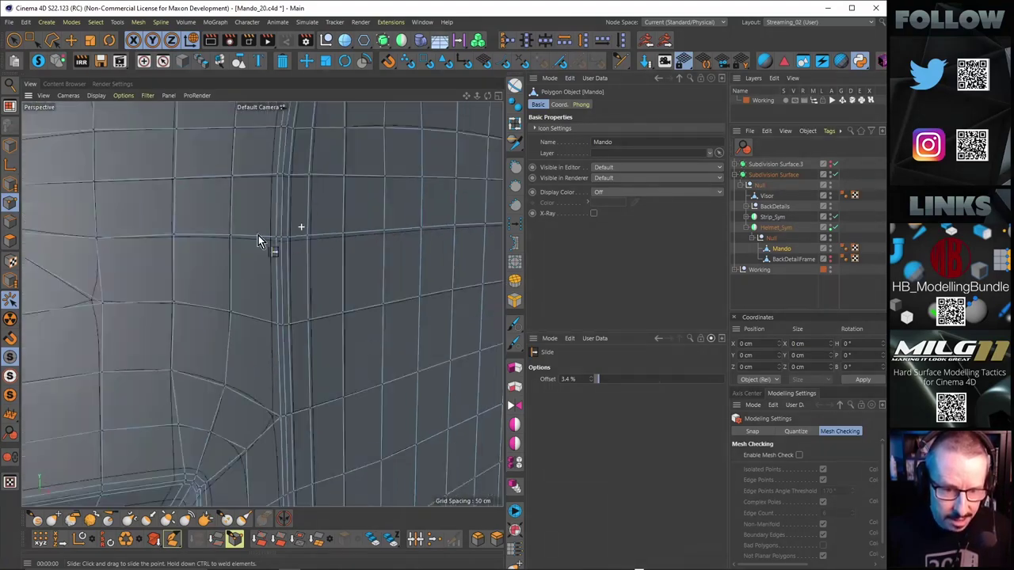
# Render the viewport from the side and from the rear to examine the side panel's smooth border.
pyautogui.hotkey('ctrl', 'r')
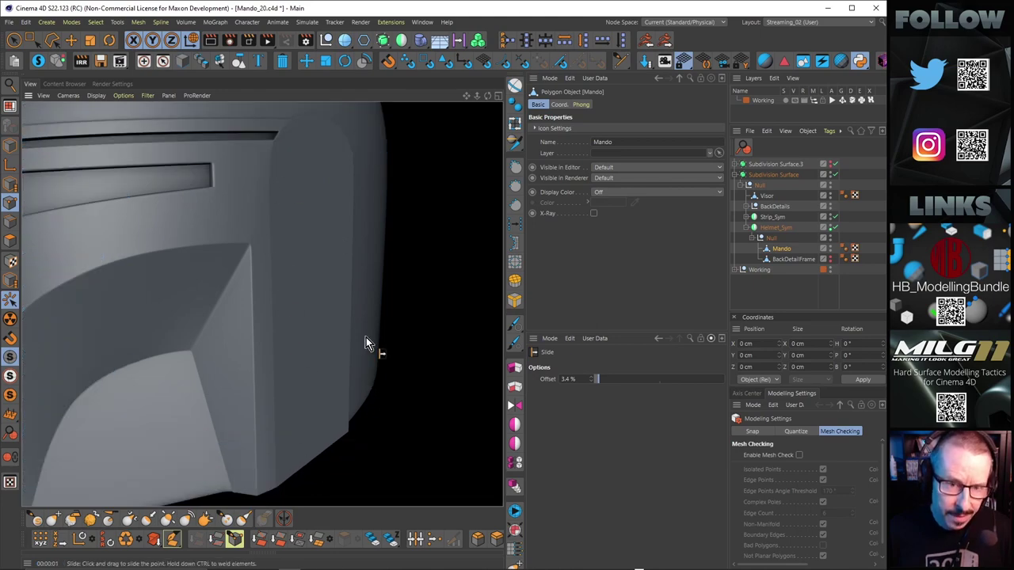
pyautogui.keyDown('alt'); pyautogui.moveTo(312, 164); pyautogui.dragTo(176, 175); pyautogui.keyUp('alt')
pyautogui.hotkey('ctrl', 'r')
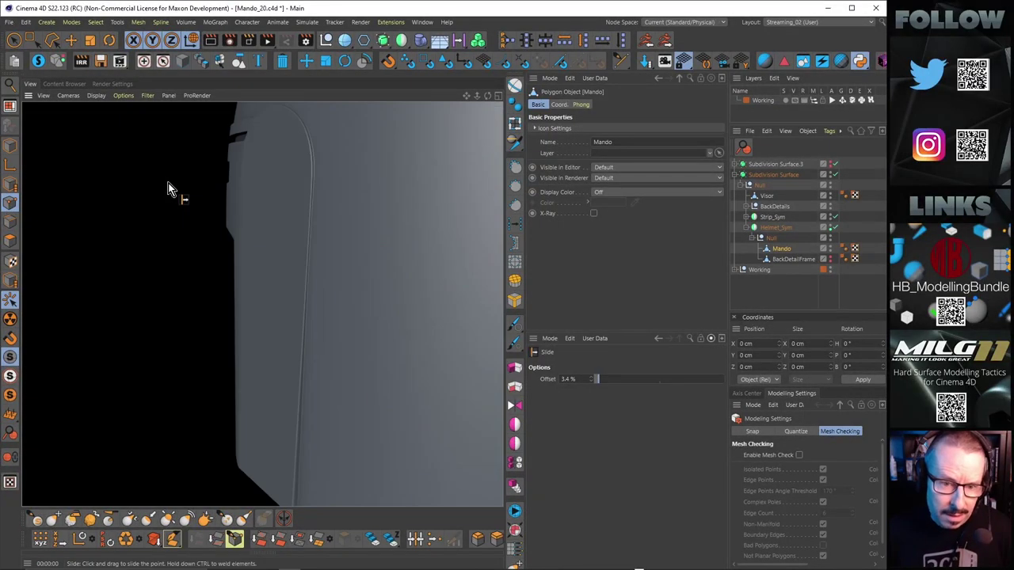
pyautogui.scroll(-5, 373, 234)
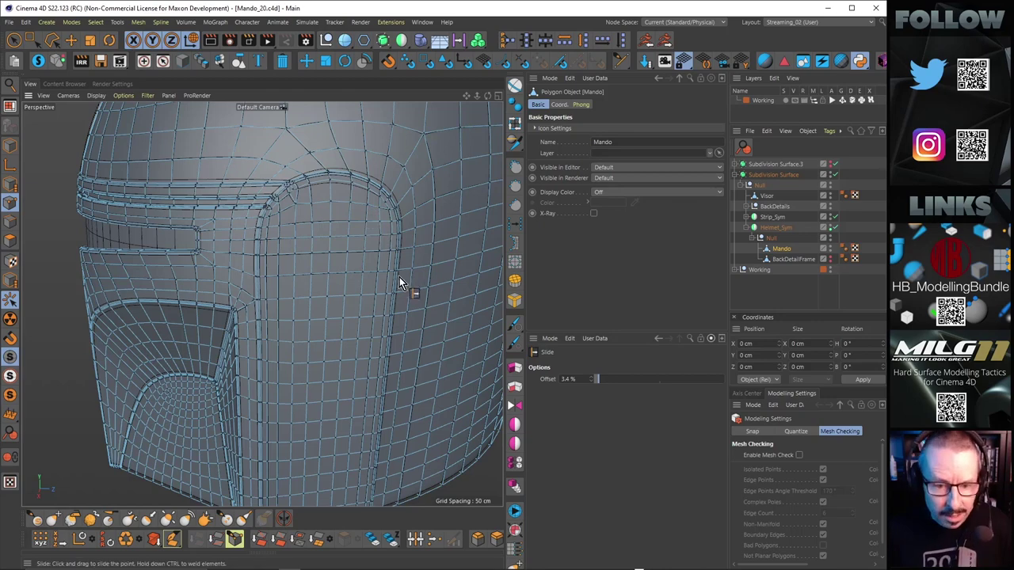
# Switch to the Right view around the ear piece, collapse Helmet_Sym, and hide the visor and neighbouring detail objects in the viewport.
pyautogui.middleClick(447, 286)
pyautogui.middleClick(211, 368)
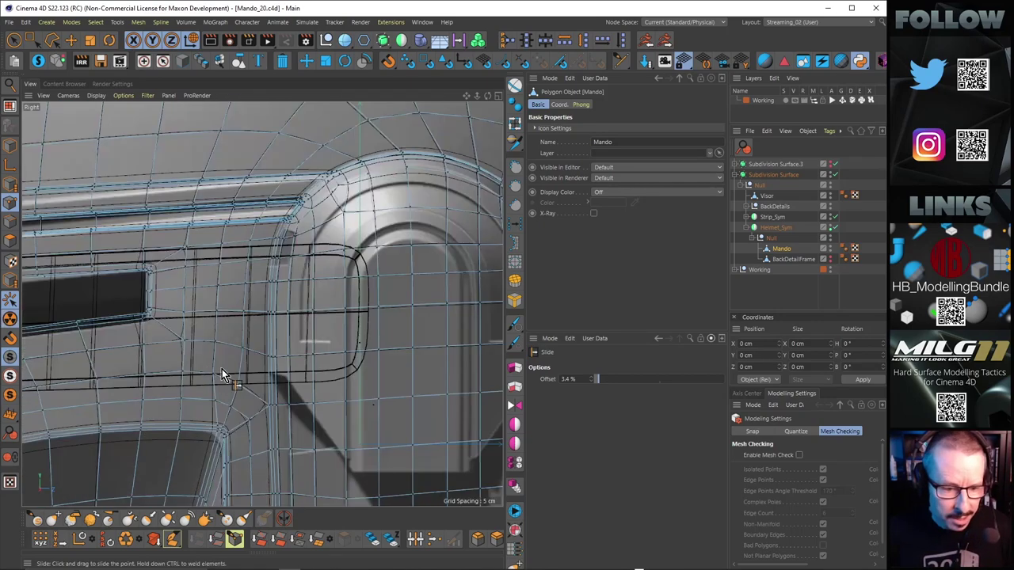
pyautogui.scroll(5, 328, 265)
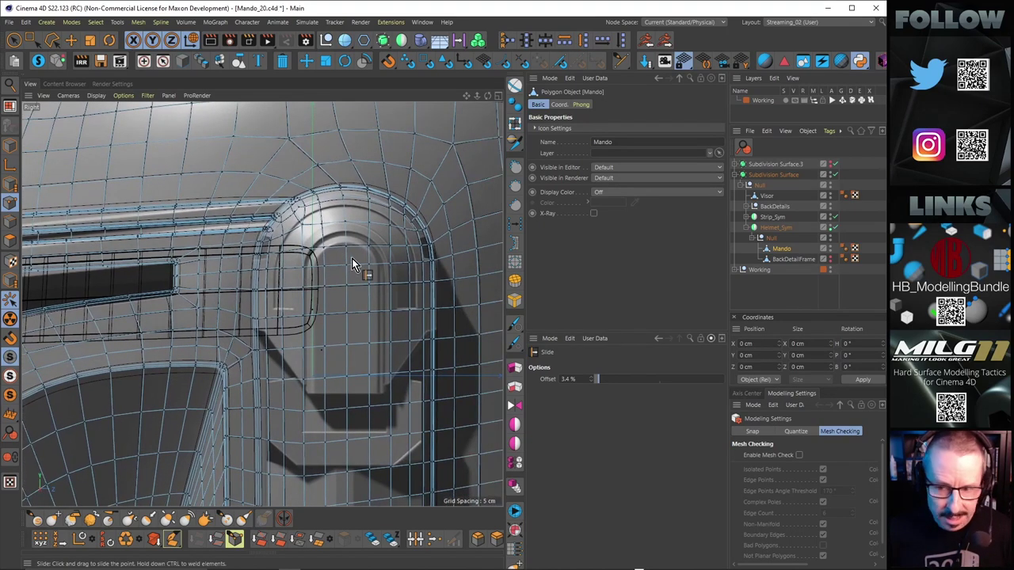
pyautogui.click(748, 228)
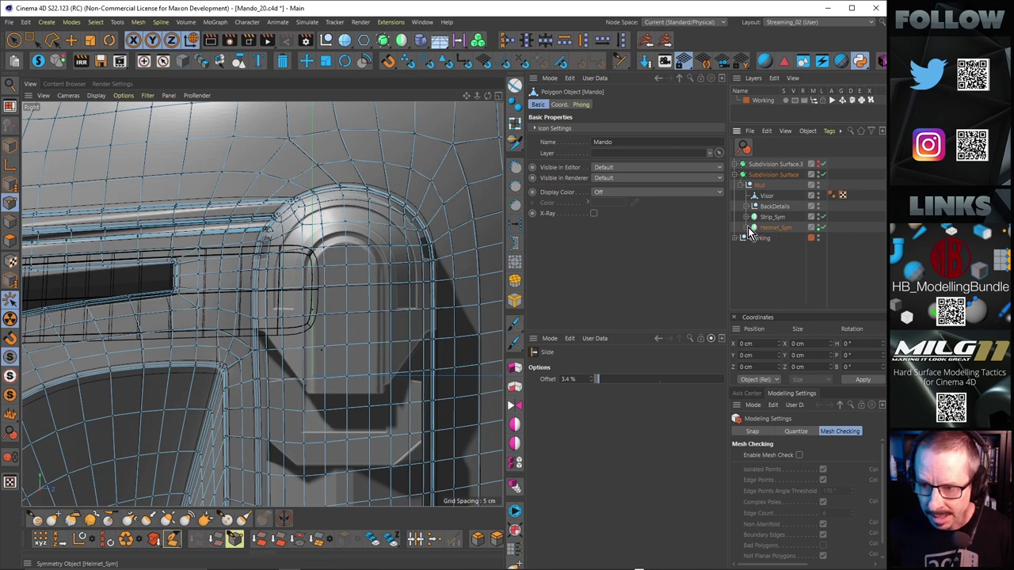
pyautogui.click(817, 203)
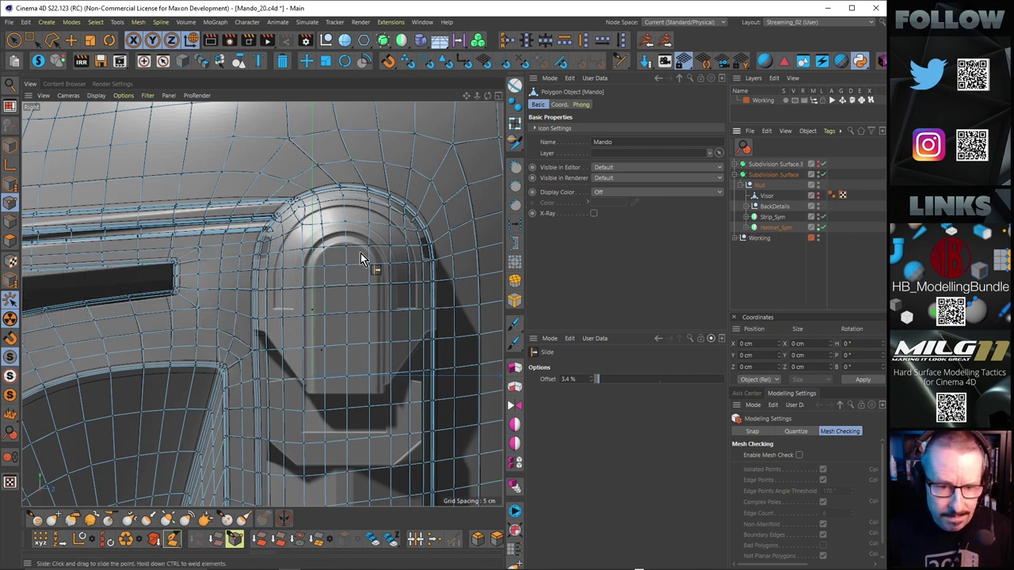
pyautogui.keyDown('alt'); pyautogui.moveTo(360, 253); pyautogui.dragTo(352, 278); pyautogui.keyUp('alt')
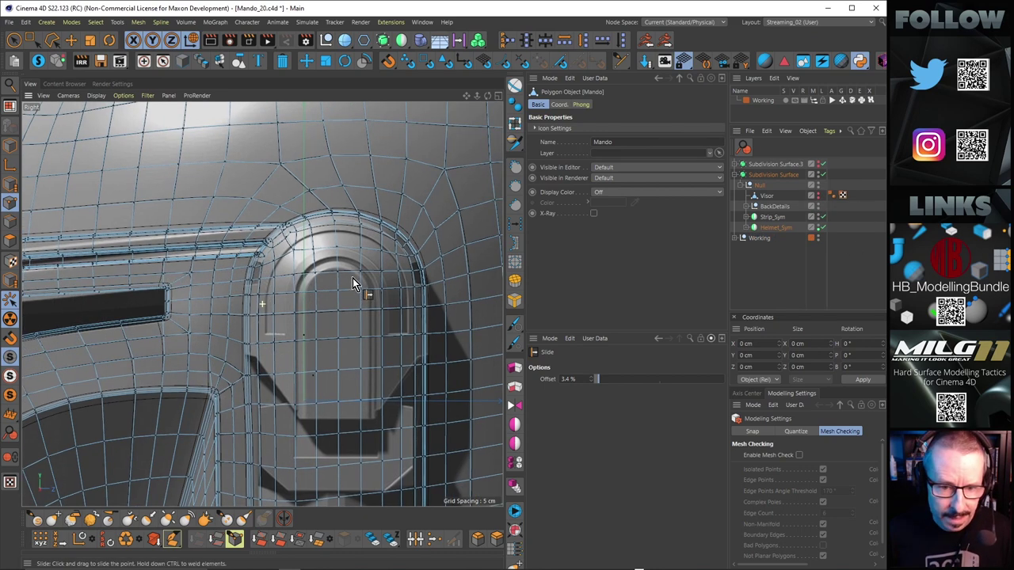
# Hide Helmet_Sym in the viewport so only the reference image of the ear piece remains in view.
pyautogui.click(820, 228)
pyautogui.click(820, 228)
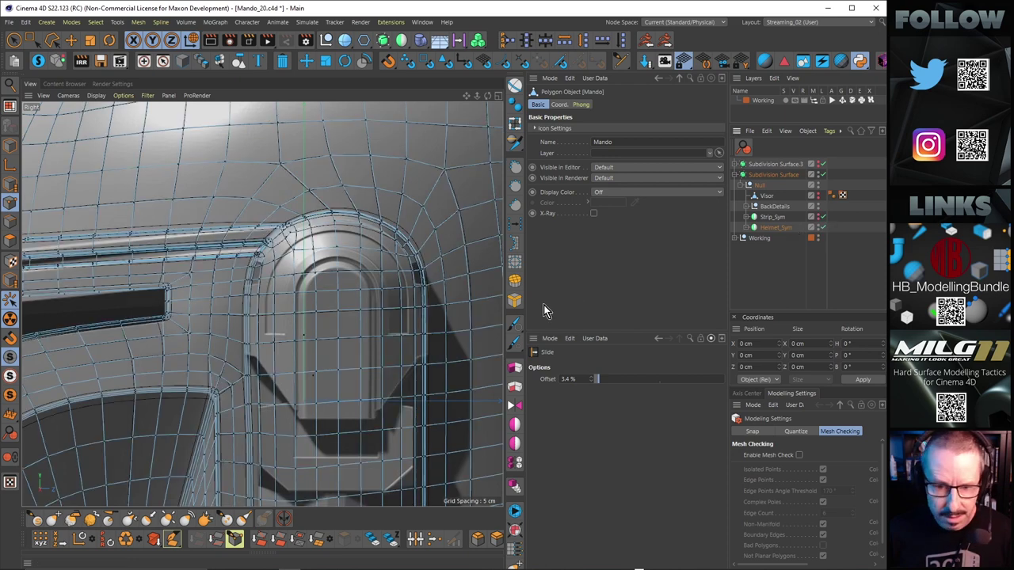
pyautogui.click(820, 229)
pyautogui.keyDown('alt'); pyautogui.moveTo(392, 278); pyautogui.dragTo(384, 249, button='middle'); pyautogui.keyUp('alt')
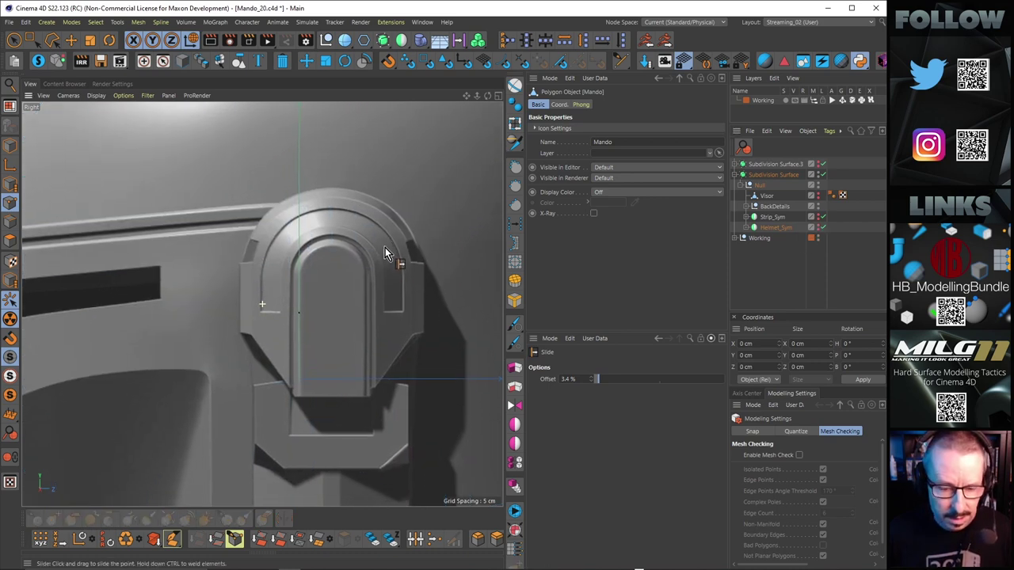
pyautogui.keyDown('alt'); pyautogui.moveTo(384, 249); pyautogui.dragTo(374, 247, button='right'); pyautogui.keyUp('alt')
pyautogui.scroll(-2, 378, 251)
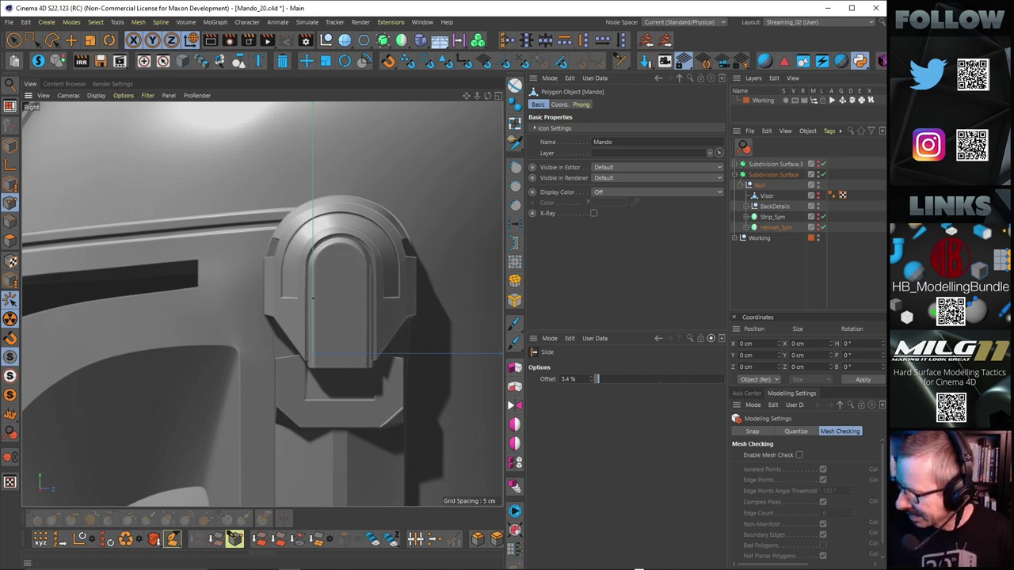
# Bring up the reference image board and examine the film stills of the helmet from the front and side.
pyautogui.moveTo(885, 372); pyautogui.dragTo(537, 75)
pyautogui.scroll(-4, 526, 221)
pyautogui.scroll(-3, 526, 221)
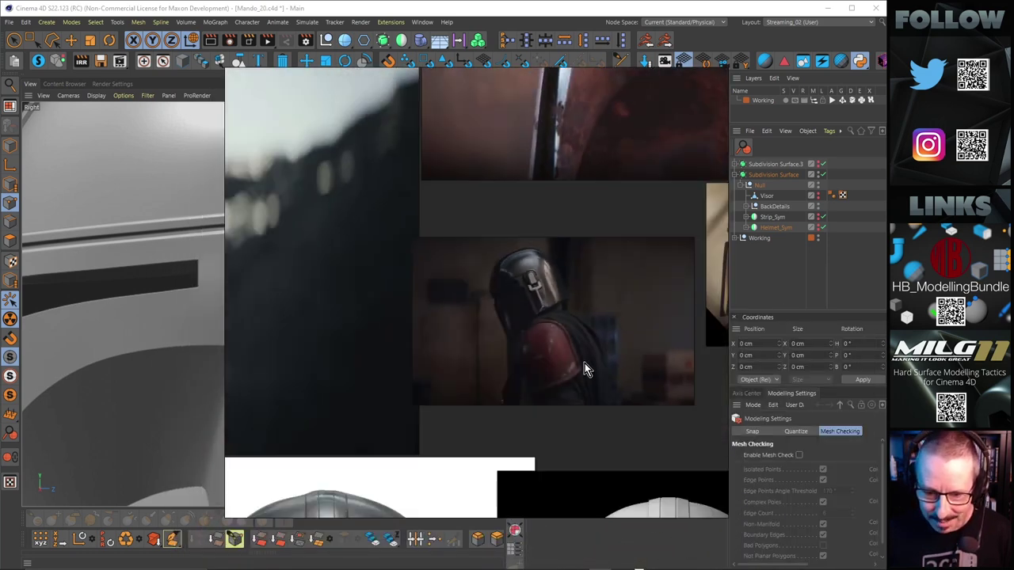
pyautogui.scroll(-3, 582, 360)
pyautogui.scroll(4, 263, 379)
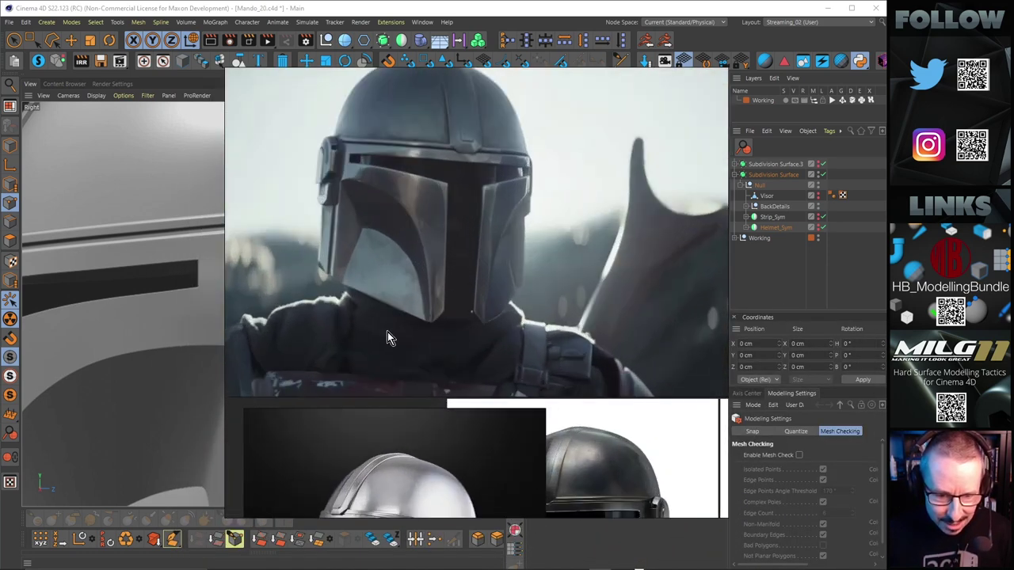
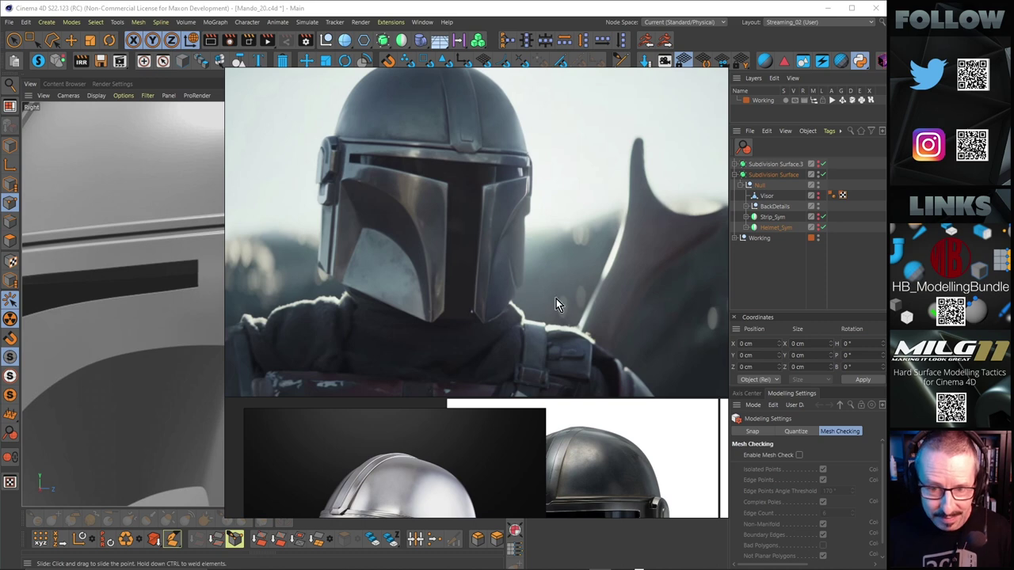
pyautogui.scroll(-2, 547, 287)
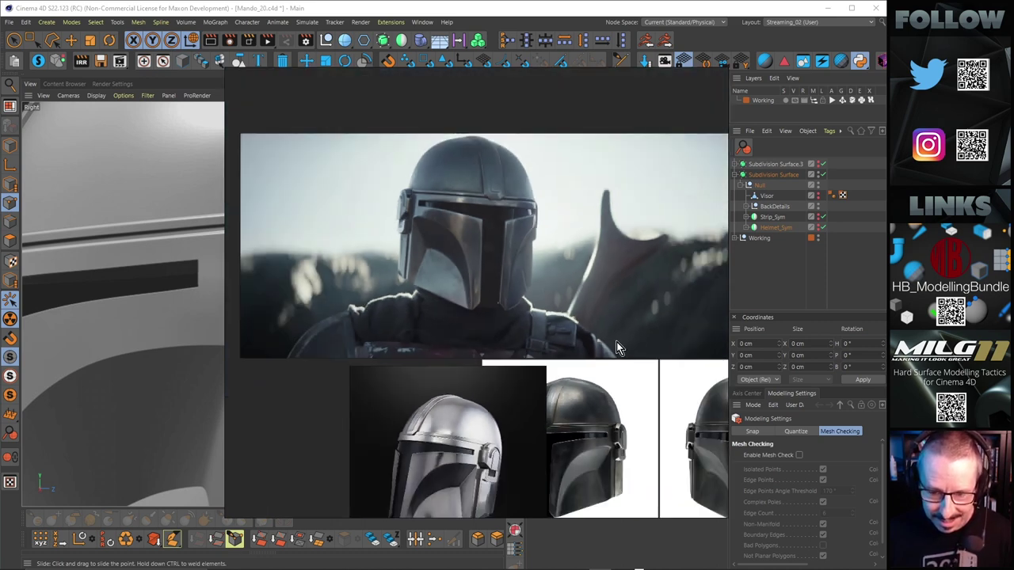
pyautogui.scroll(-3, 523, 285)
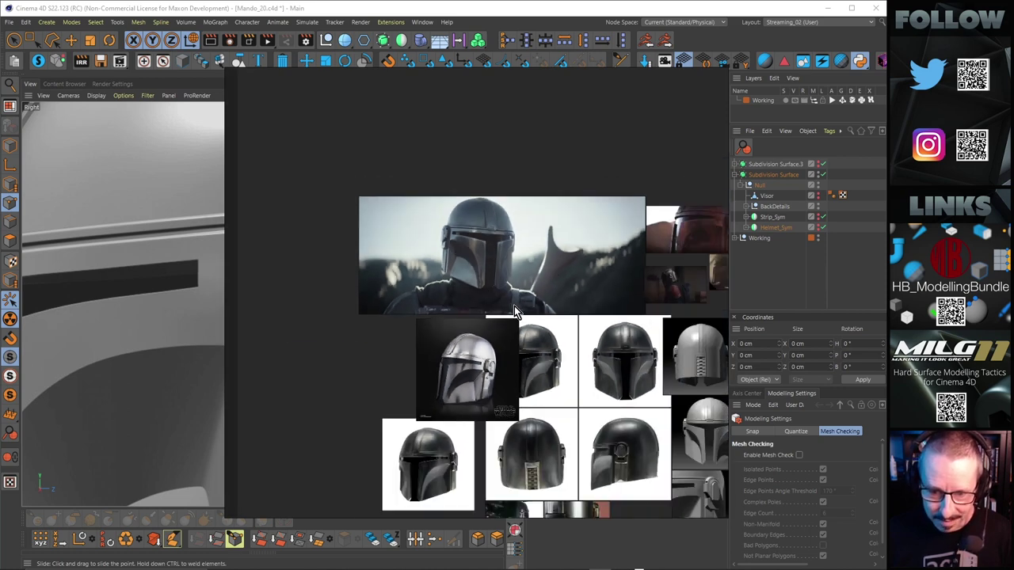
pyautogui.scroll(2, 547, 289)
pyautogui.scroll(-2, 546, 285)
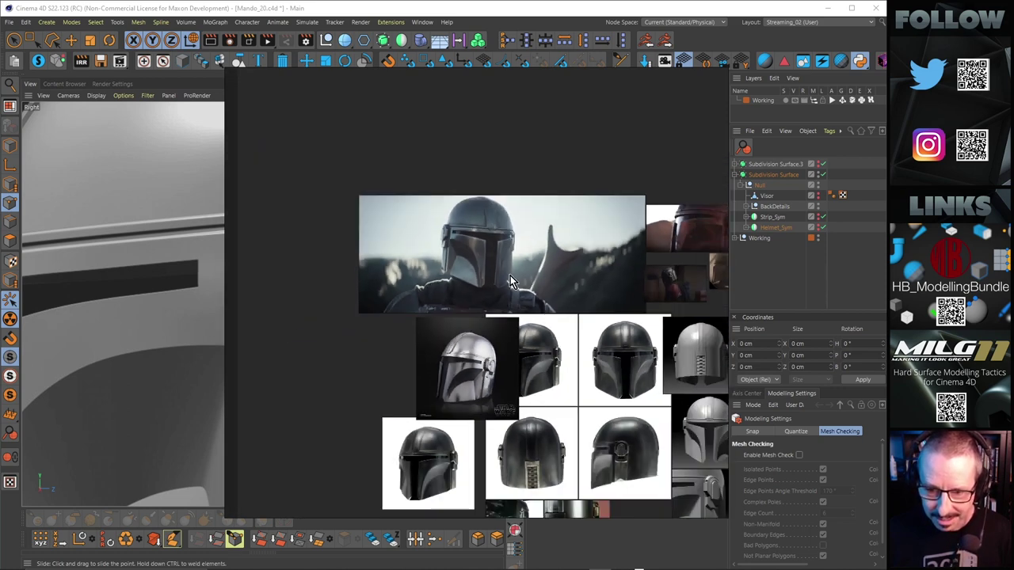
pyautogui.scroll(-4, 637, 284)
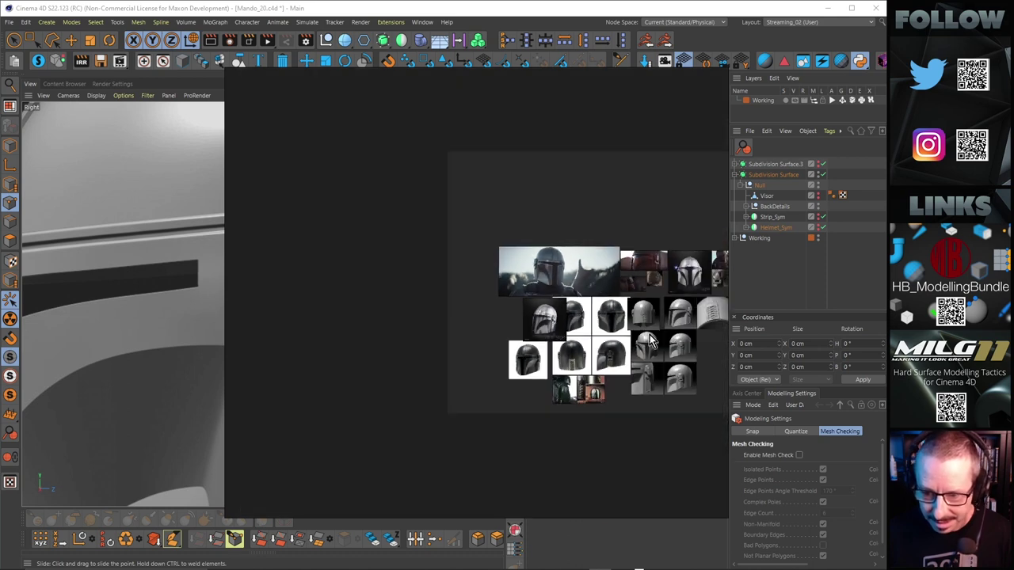
# Examine the silver Black Series helmet and the rifle-aiming still on the board, and move the board off the modelling window.
pyautogui.scroll(2, 724, 263)
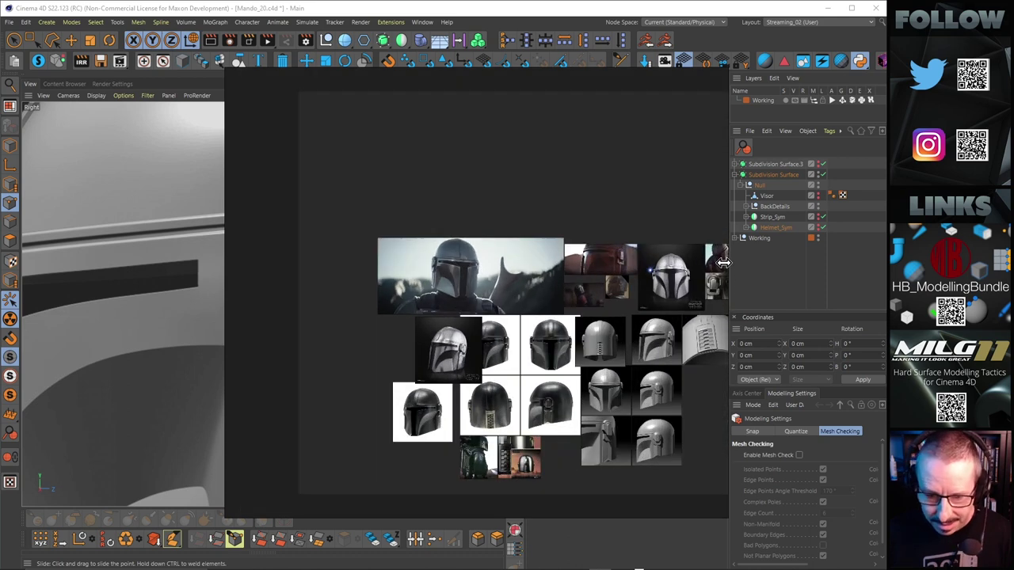
pyautogui.scroll(5, 723, 263)
pyautogui.scroll(-3, 650, 250)
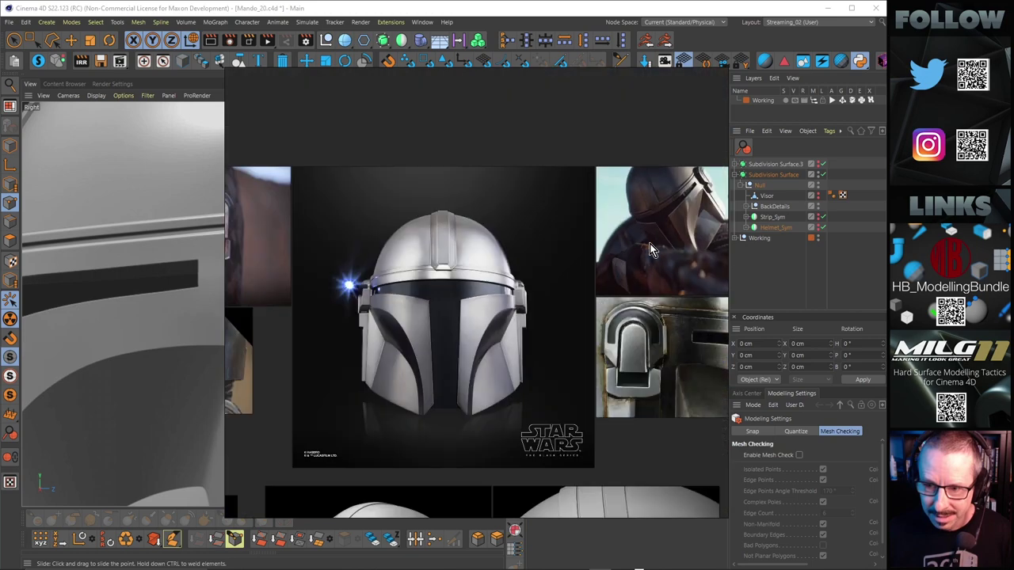
pyautogui.scroll(-2, 694, 233)
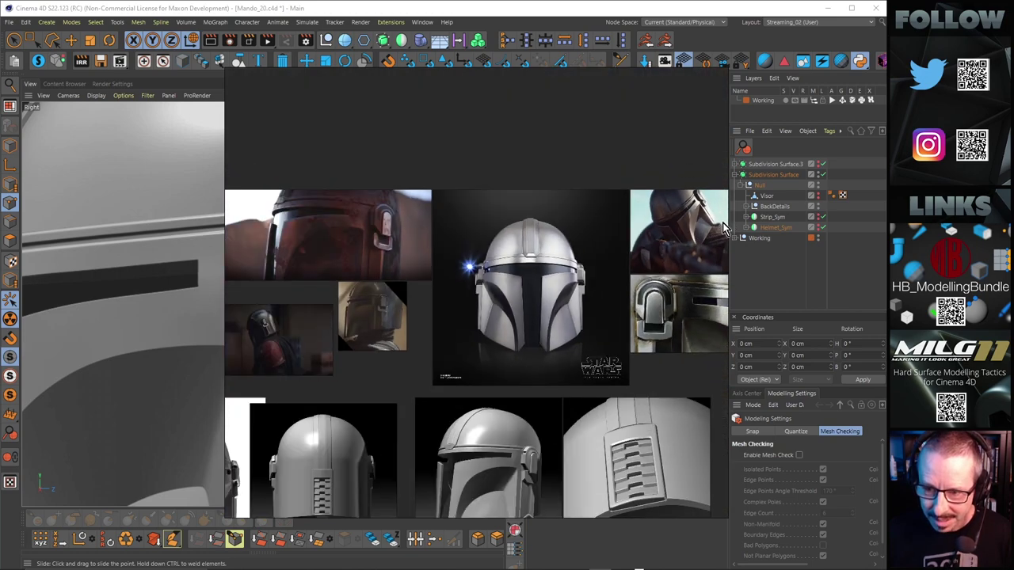
pyautogui.scroll(3, 721, 222)
pyautogui.scroll(2, 721, 218)
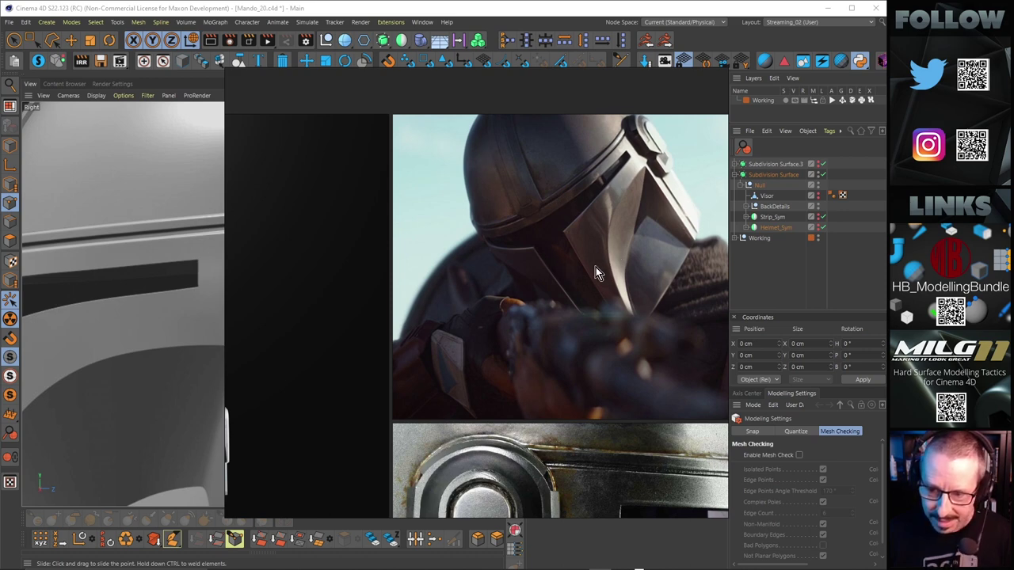
pyautogui.scroll(-3, 596, 272)
pyautogui.rightClick(572, 79)
pyautogui.moveTo(515, 74); pyautogui.dragTo(886, 220, button='right')
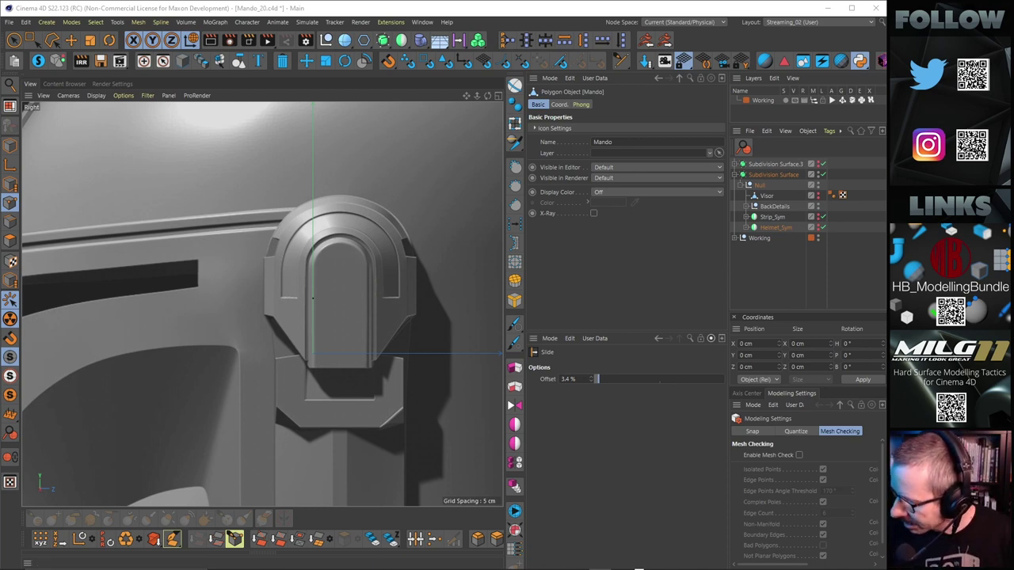
# Bring the reference board back and examine the ear piece and its lower clasp in the reddish side close-up.
pyautogui.moveTo(1001, 407); pyautogui.dragTo(465, 142, button='right')
pyautogui.moveTo(465, 142); pyautogui.dragTo(538, 131)
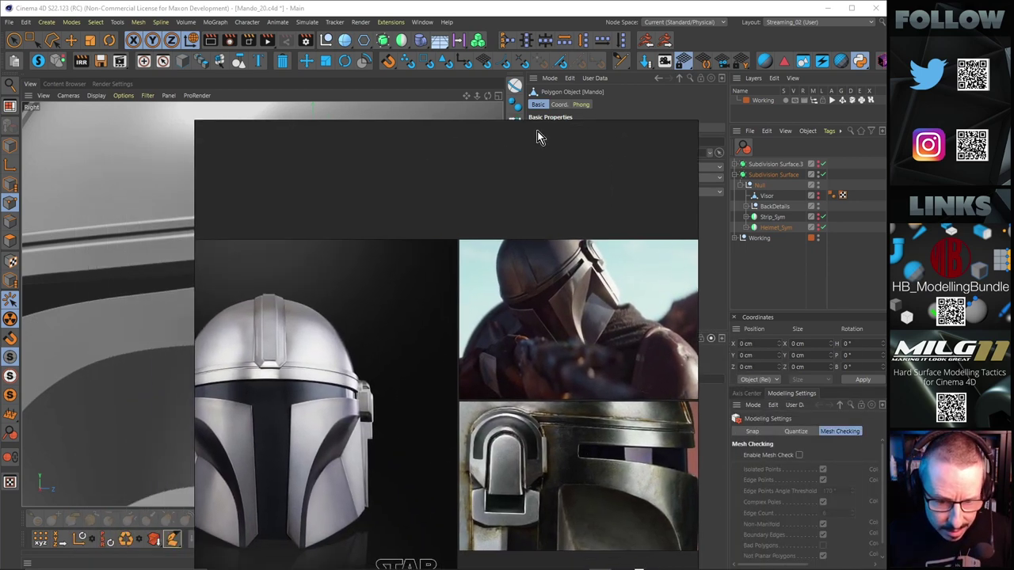
pyautogui.scroll(-3, 445, 313)
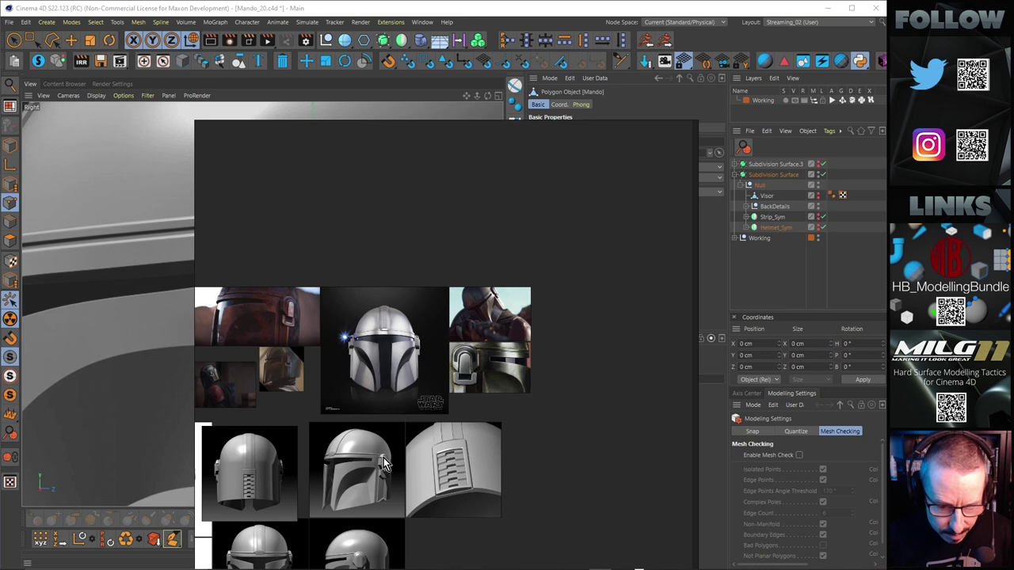
pyautogui.scroll(4, 273, 309)
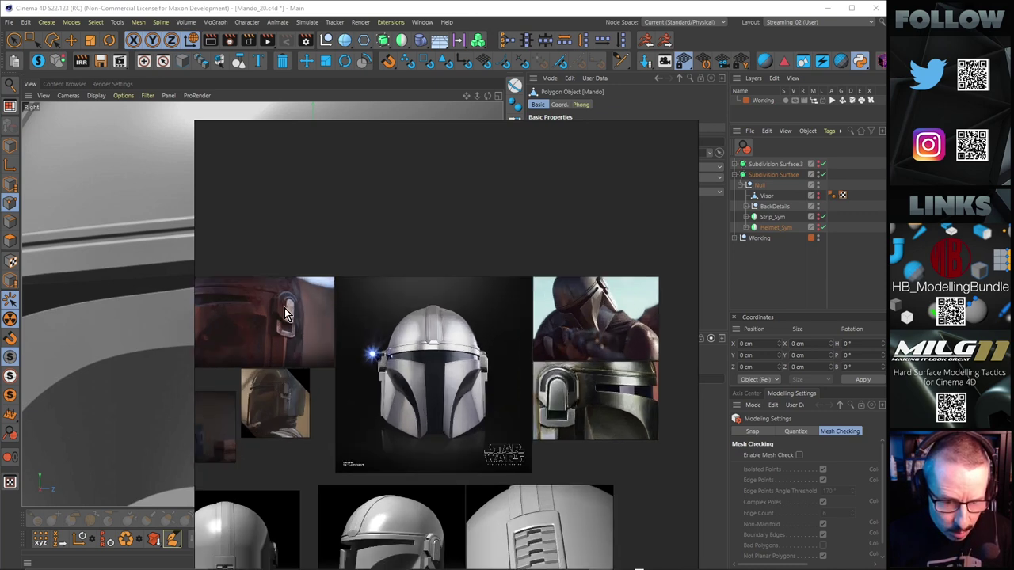
pyautogui.scroll(2, 268, 313)
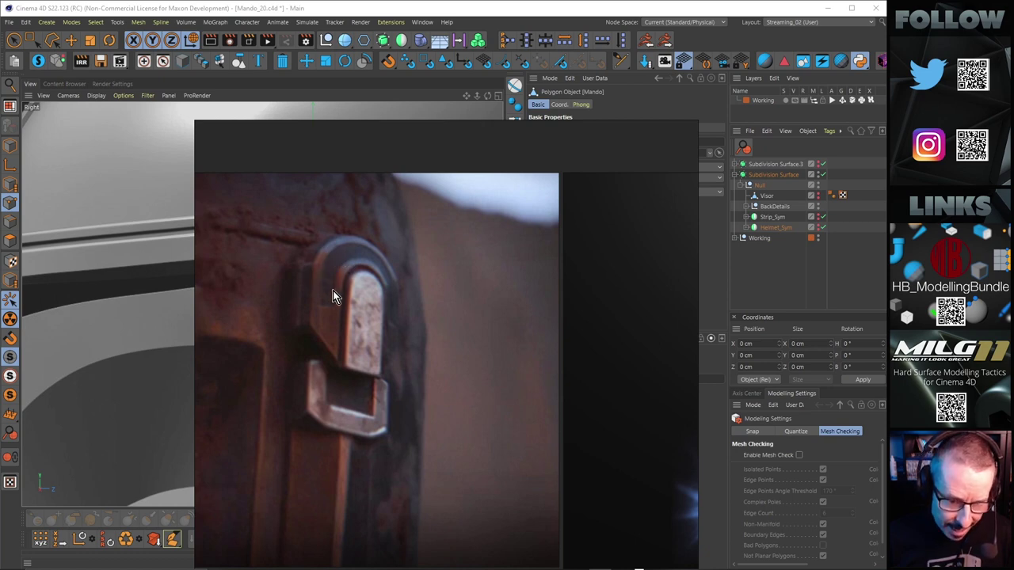
pyautogui.scroll(-5, 353, 336)
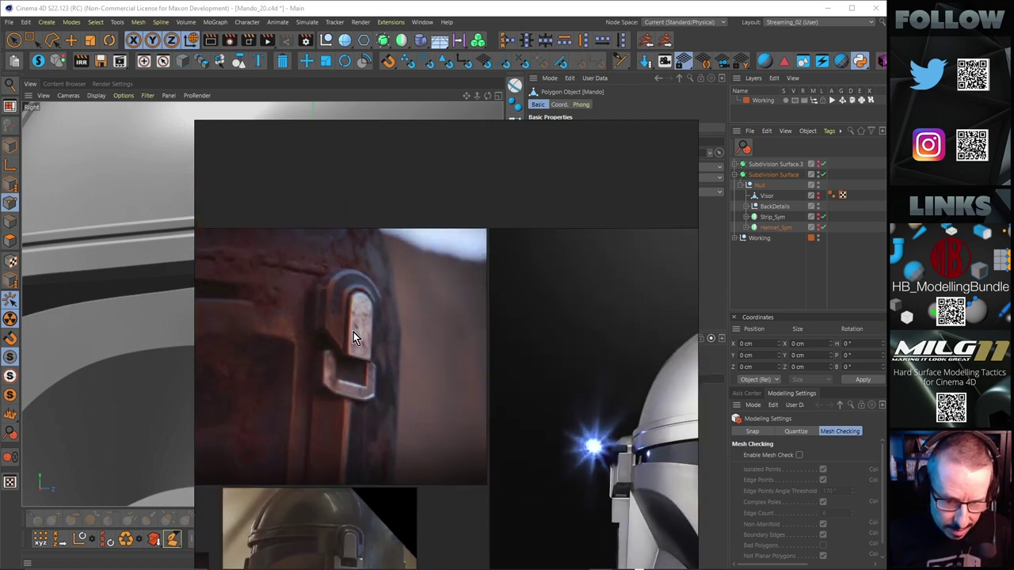
pyautogui.scroll(5, 355, 346)
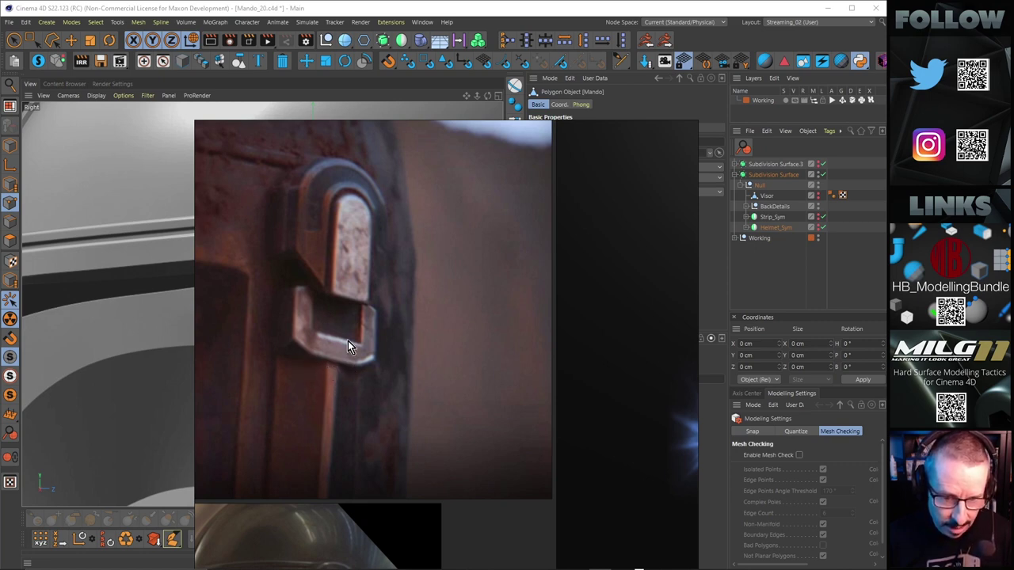
# Examine the clasp and the vertical strip beneath it in the cropped side photo, and move the board away.
pyautogui.scroll(-6, 348, 341)
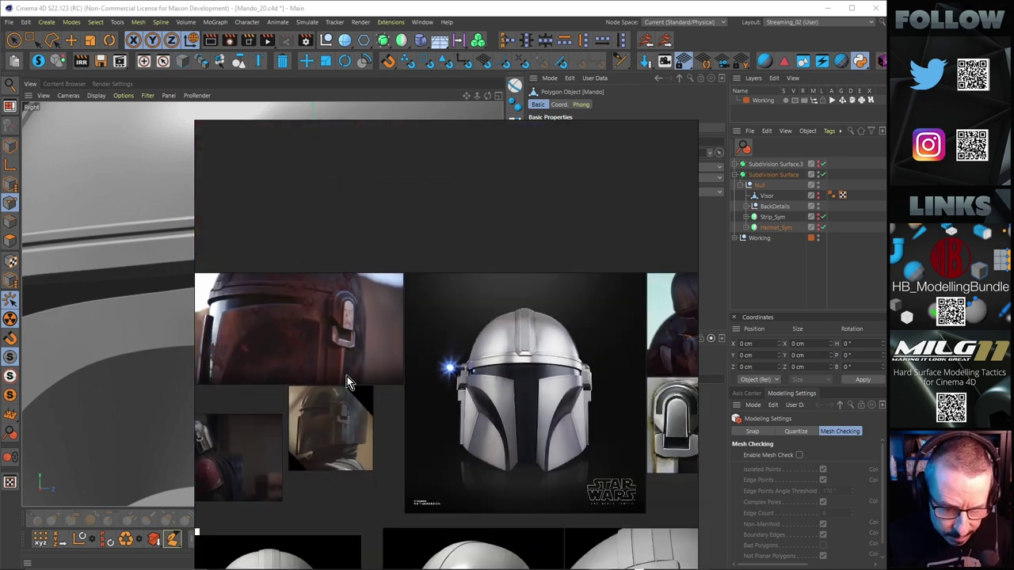
pyautogui.scroll(6, 336, 432)
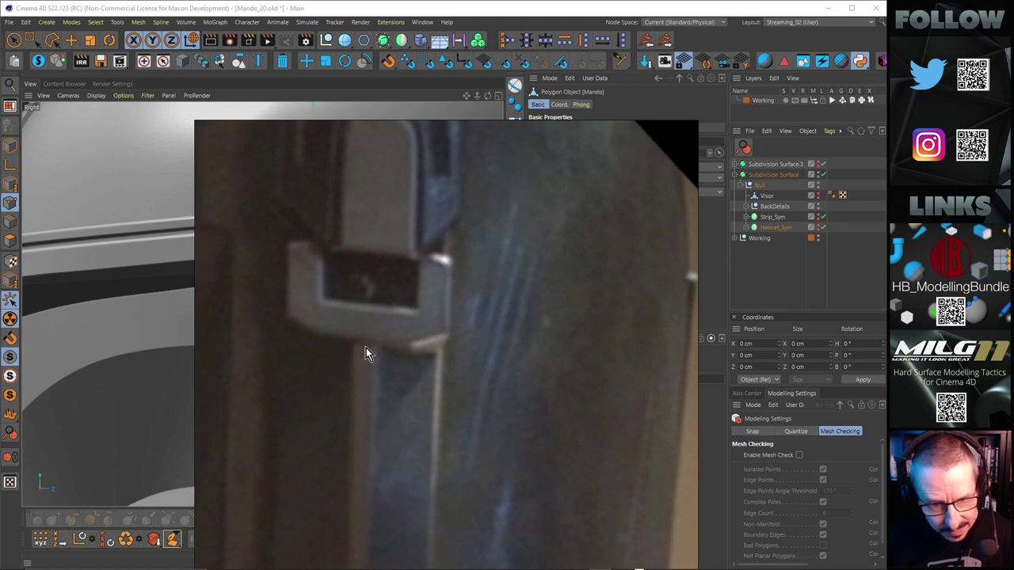
pyautogui.scroll(-2, 368, 349)
pyautogui.scroll(-2, 398, 305)
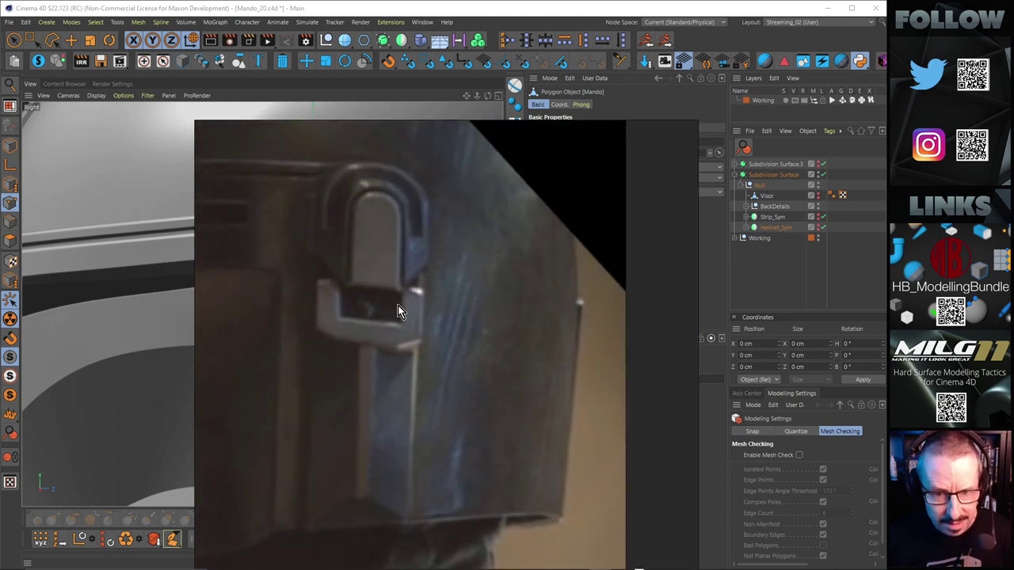
pyautogui.moveTo(602, 131); pyautogui.dragTo(1013, 381, button='right')
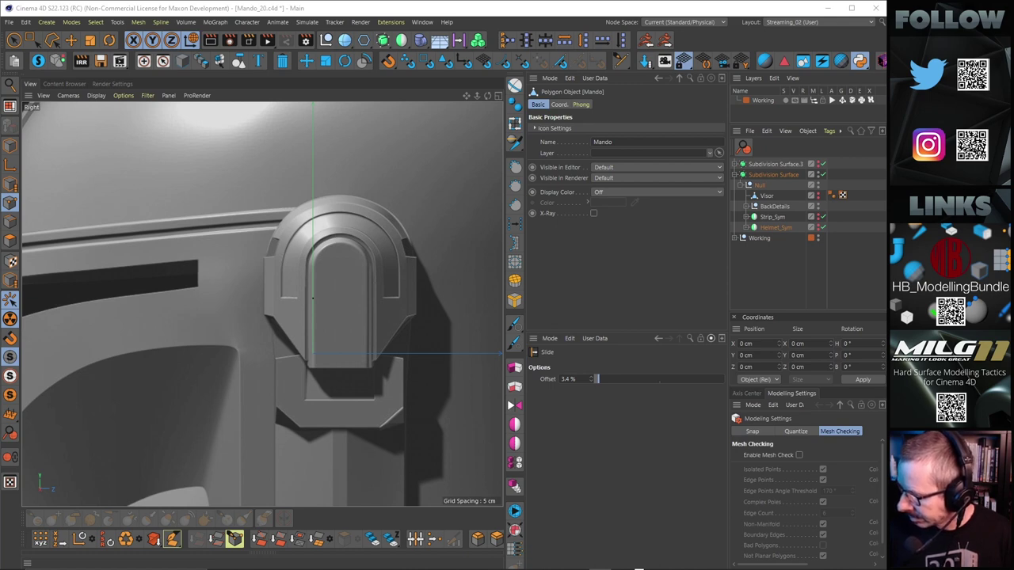
# Return to the reference board and examine the ear piece on the grey three-quarter helmet render.
pyautogui.hotkey('alt', 'Tab')
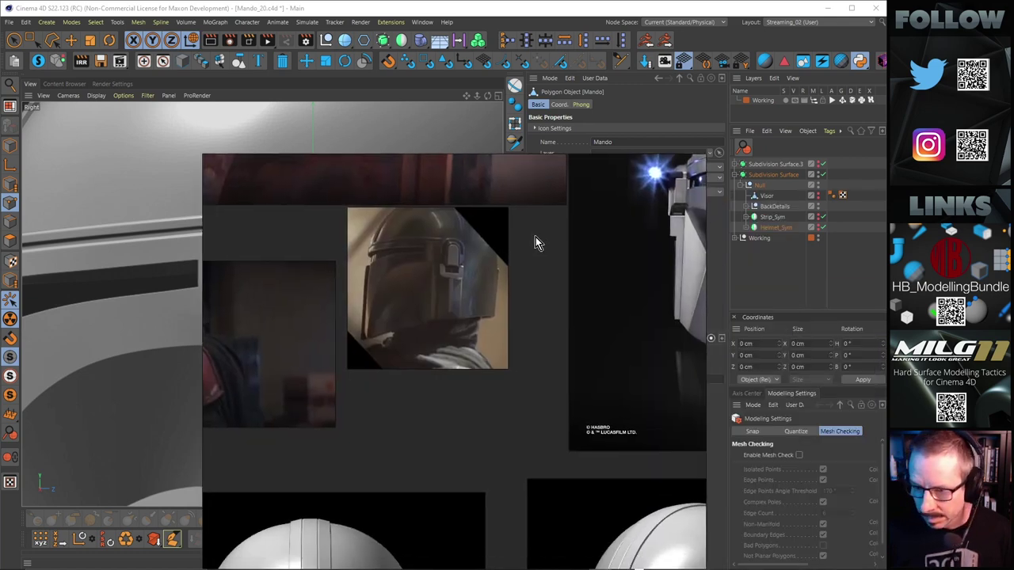
pyautogui.scroll(-4, 608, 298)
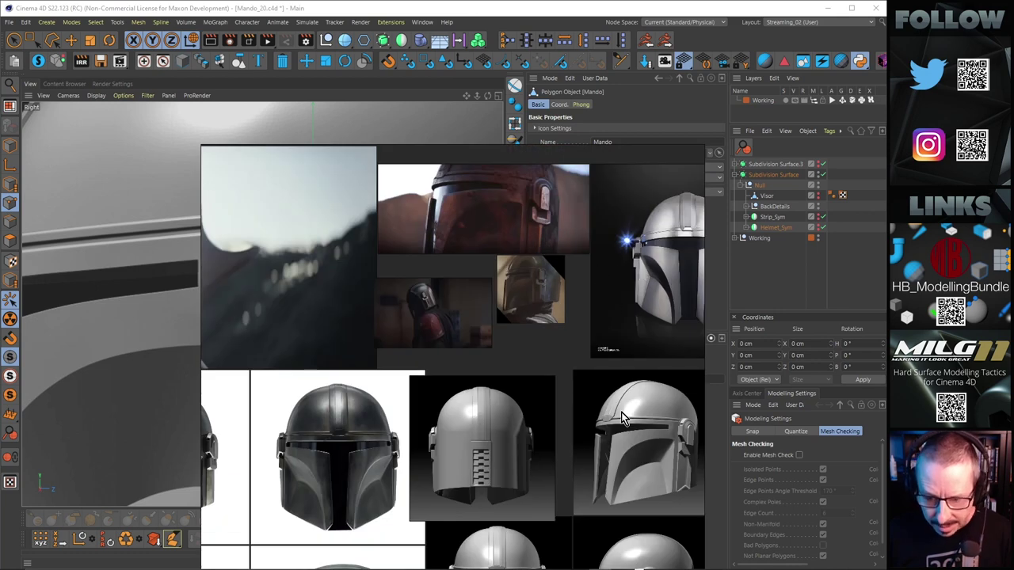
pyautogui.scroll(5, 696, 437)
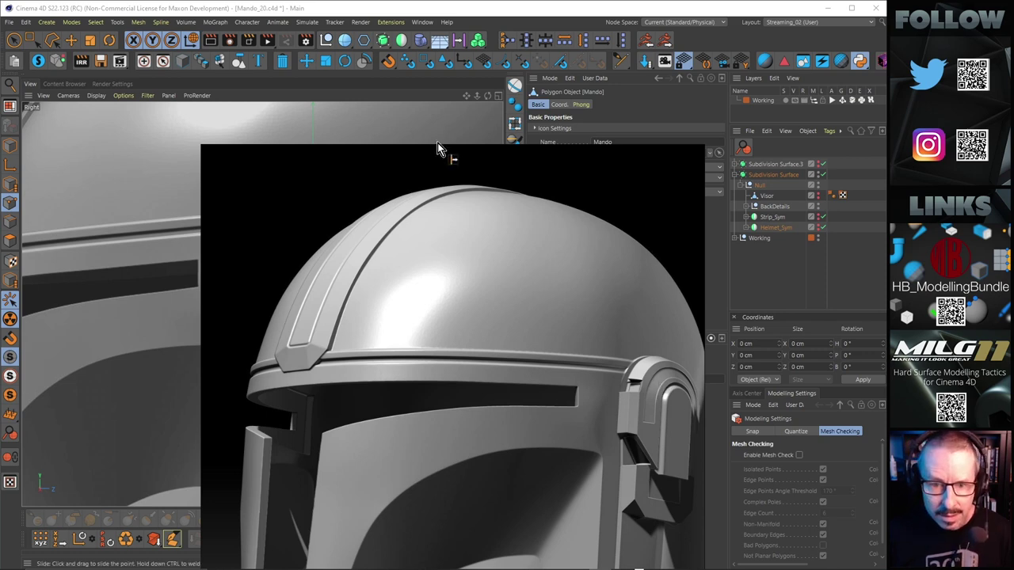
# Inspect the ear piece in the helmet reference image and move that window off the model view.
pyautogui.moveTo(434, 156); pyautogui.dragTo(361, 164, button='middle')
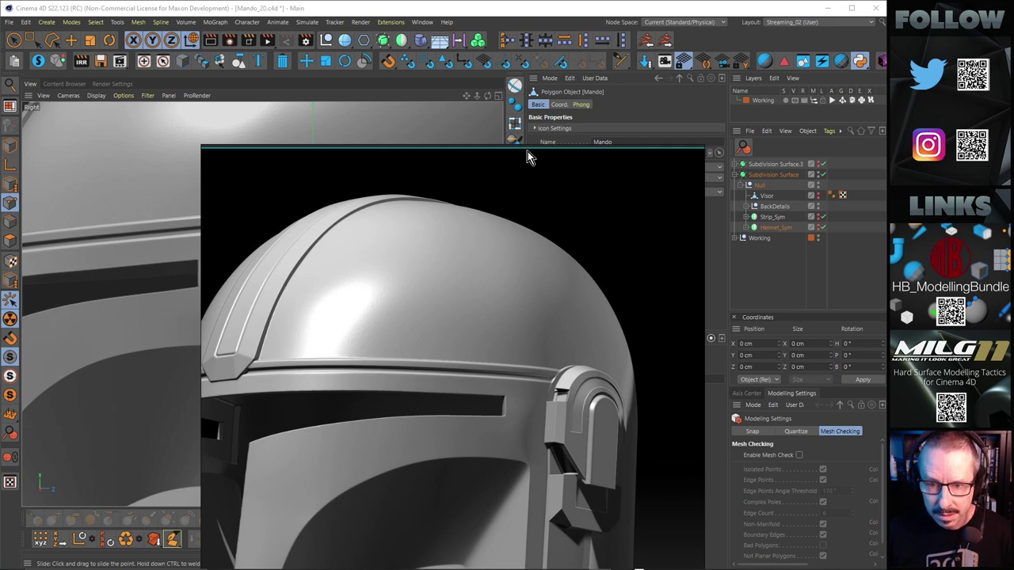
pyautogui.moveTo(534, 158); pyautogui.dragTo(886, 206)
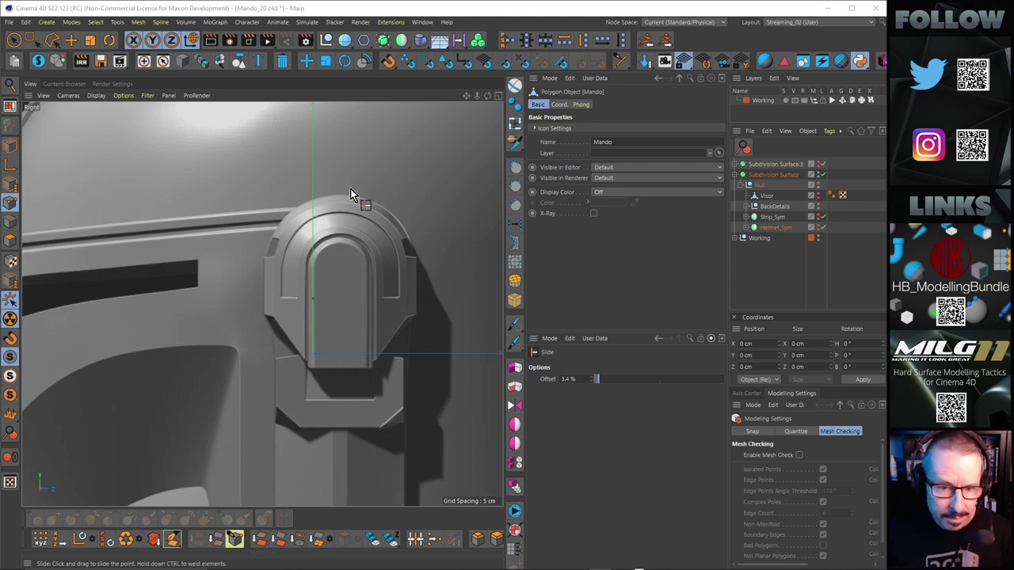
pyautogui.middleClick(357, 234)
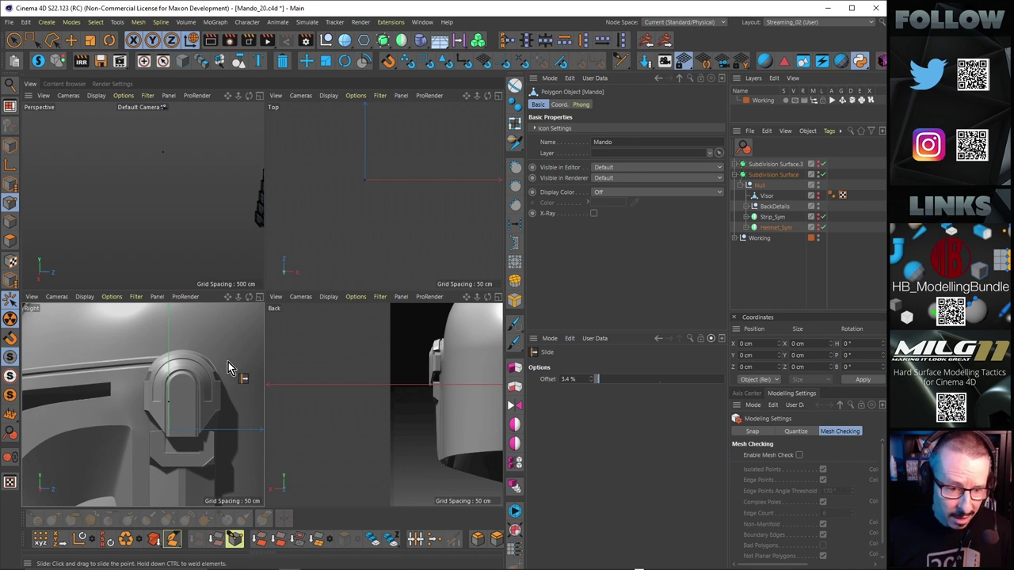
pyautogui.middleClick(228, 362)
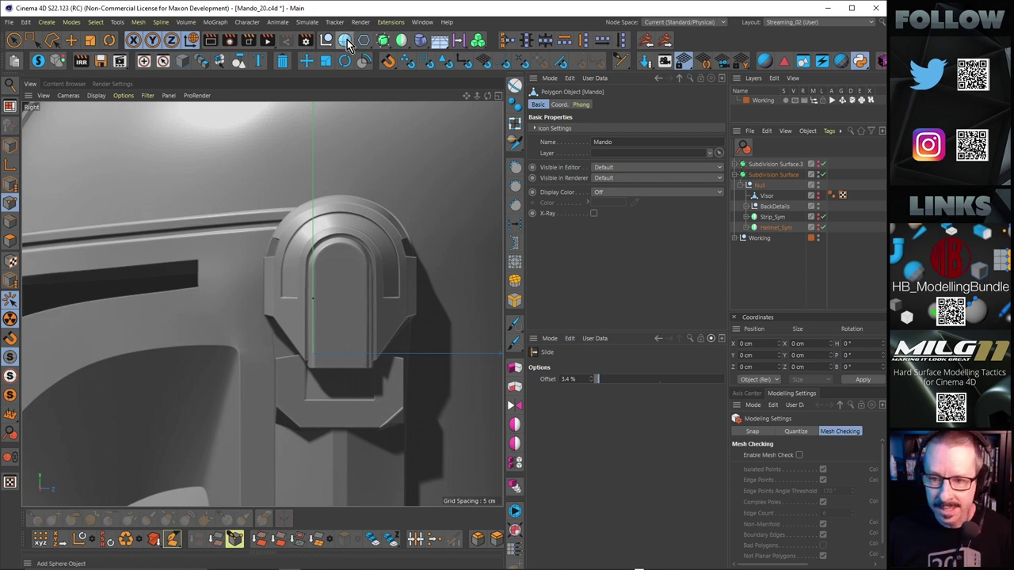
# Add a Disc primitive with its orientation set to +X and display the view in Wireframe mode.
pyautogui.click(781, 279)
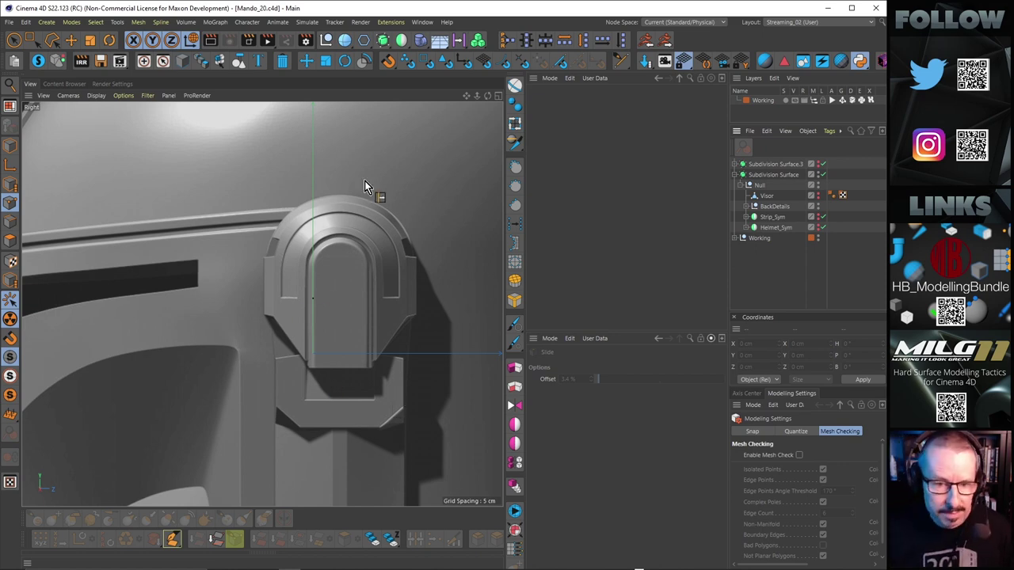
pyautogui.click(347, 44)
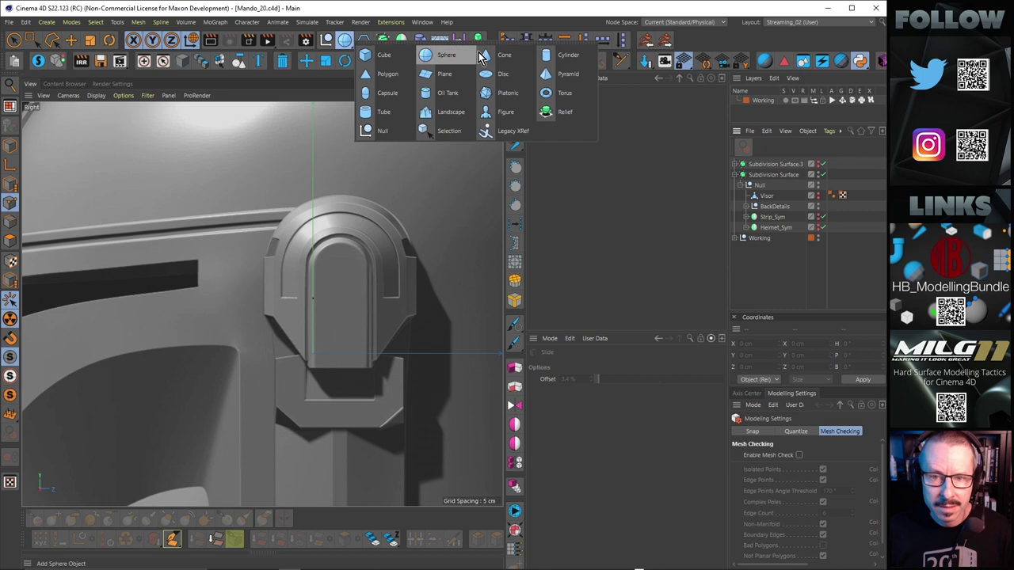
pyautogui.click(492, 73)
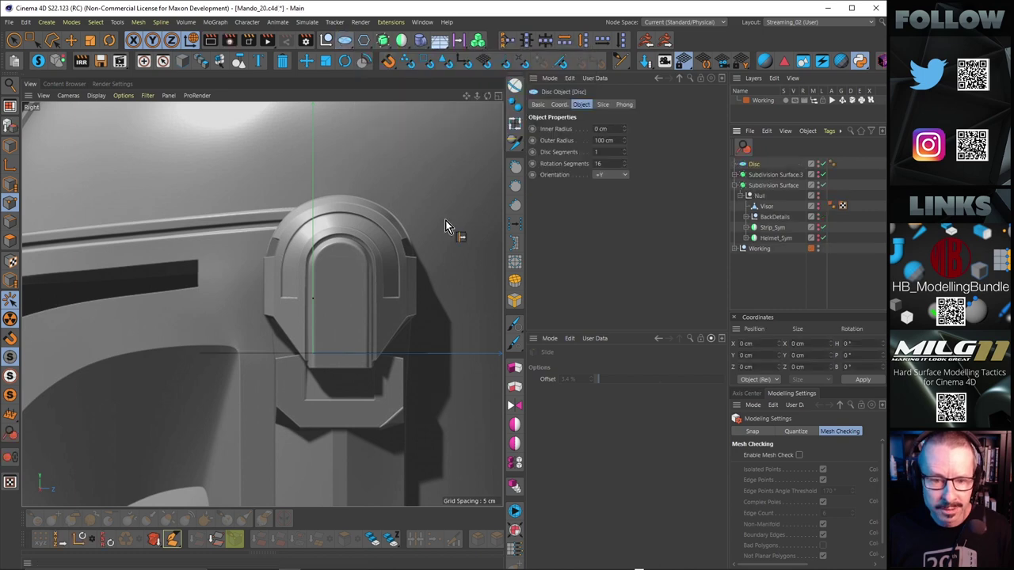
pyautogui.click(609, 175)
pyautogui.click(608, 184)
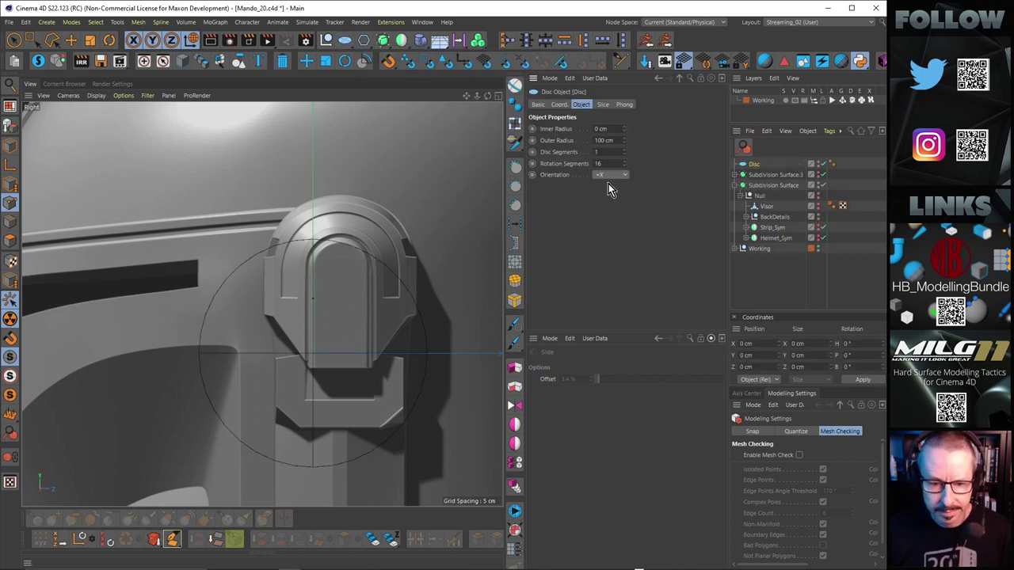
pyautogui.click(100, 96)
pyautogui.click(122, 210)
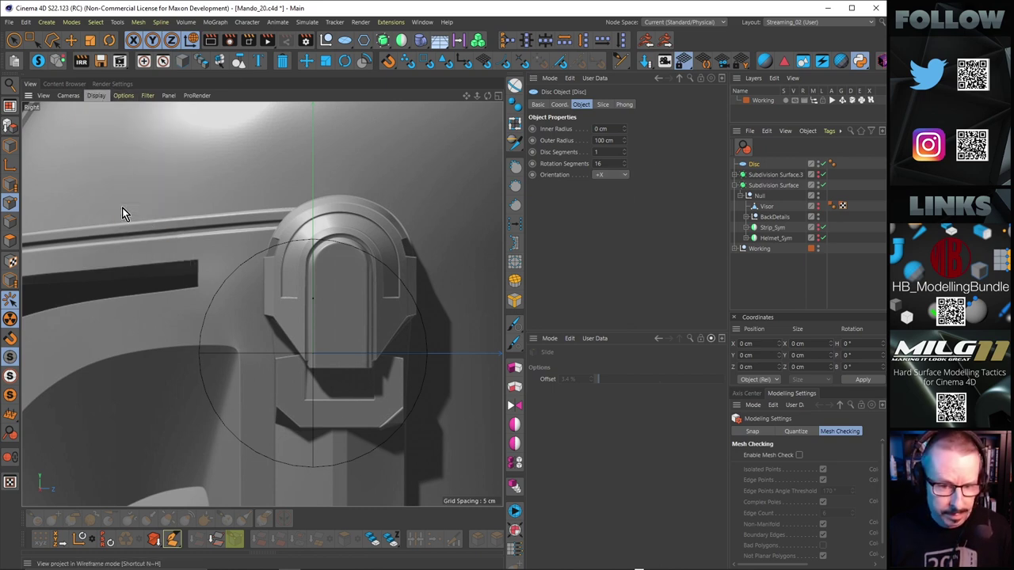
# Move the disc about 74 cm so its centre sits over the rounded upper part of the ear piece.
pyautogui.click(70, 39)
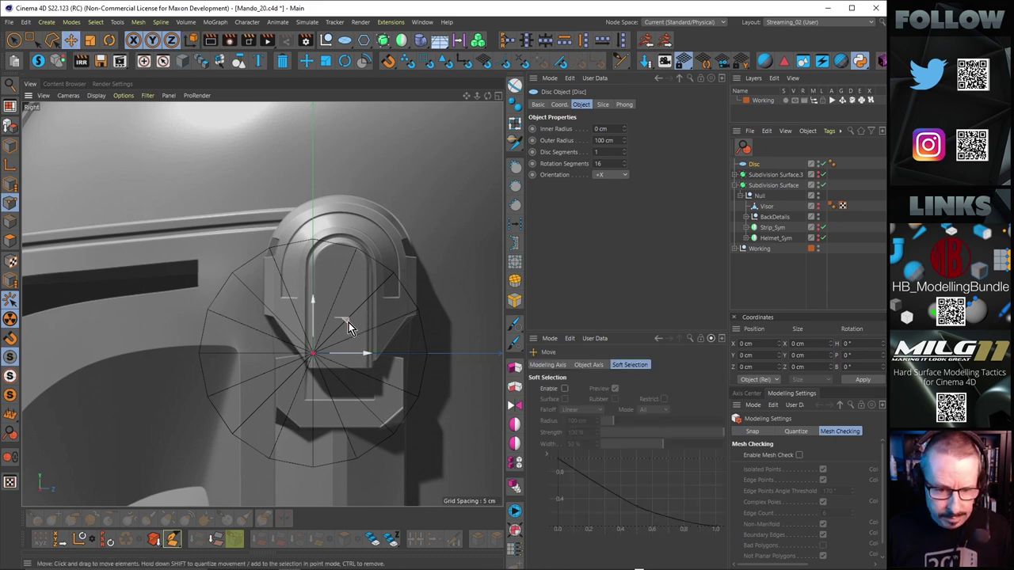
pyautogui.moveTo(348, 323); pyautogui.dragTo(375, 237)
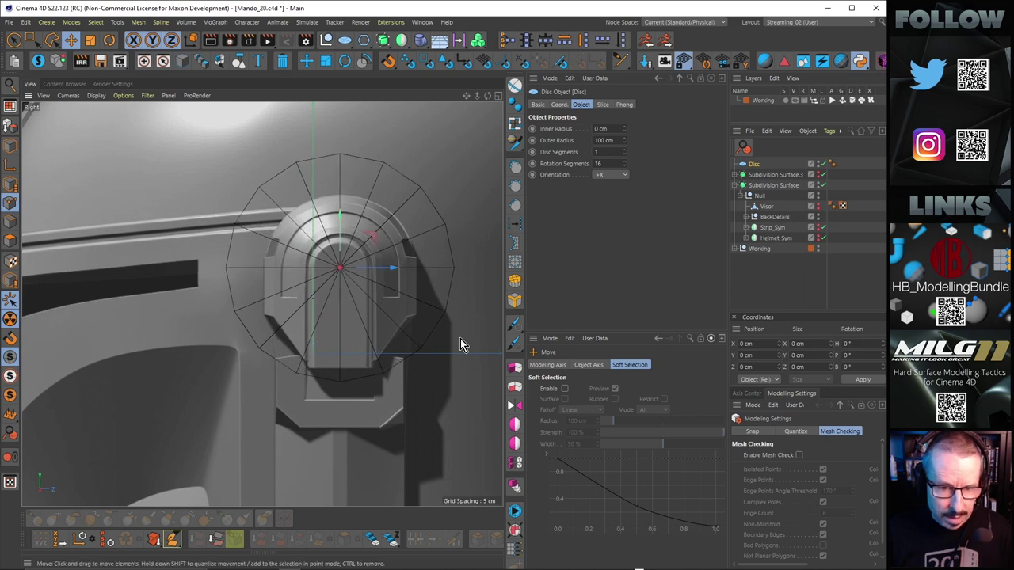
pyautogui.hotkey('ctrl', 'z')
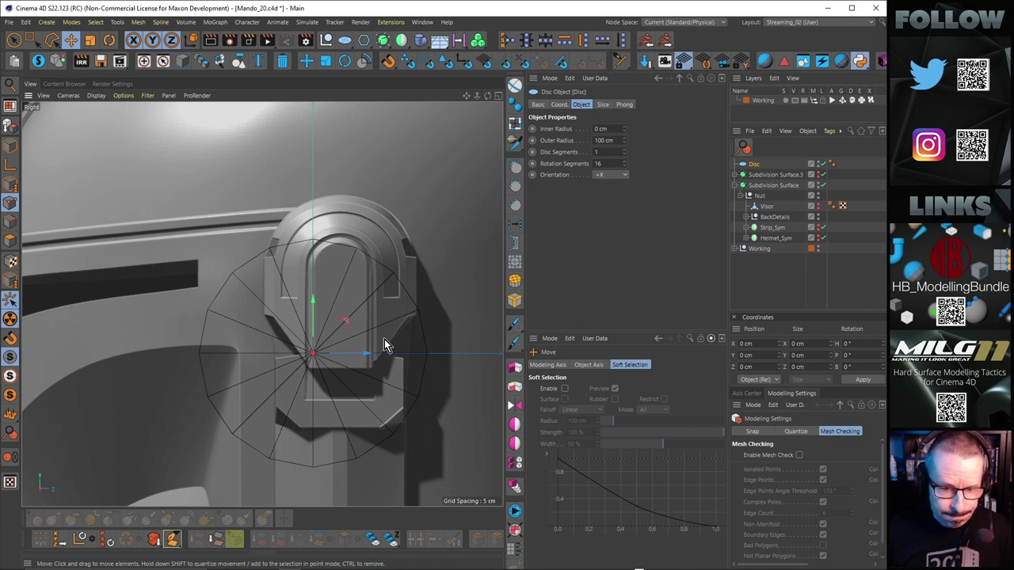
pyautogui.moveTo(346, 318); pyautogui.dragTo(373, 241)
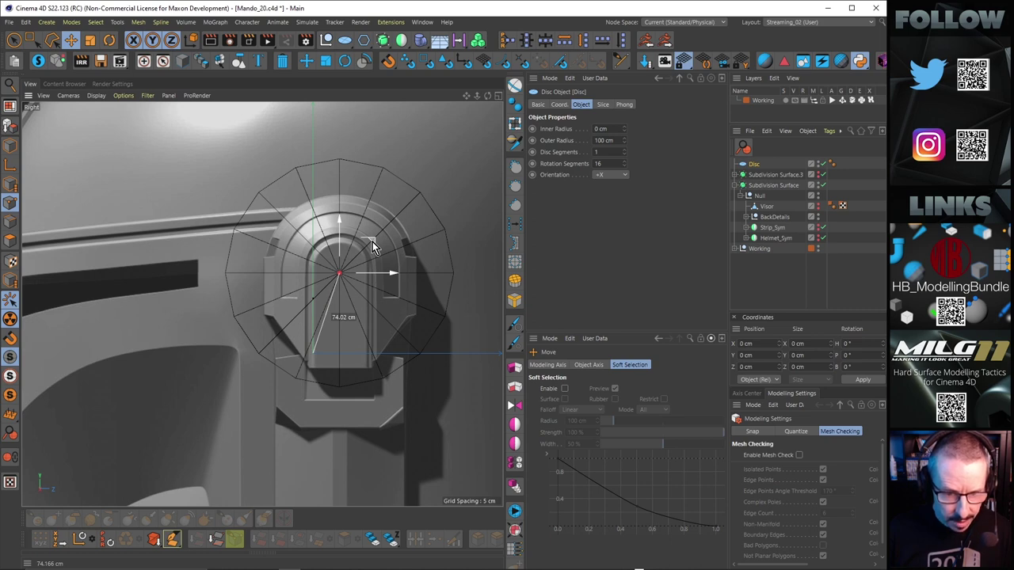
pyautogui.moveTo(373, 242); pyautogui.dragTo(373, 241)
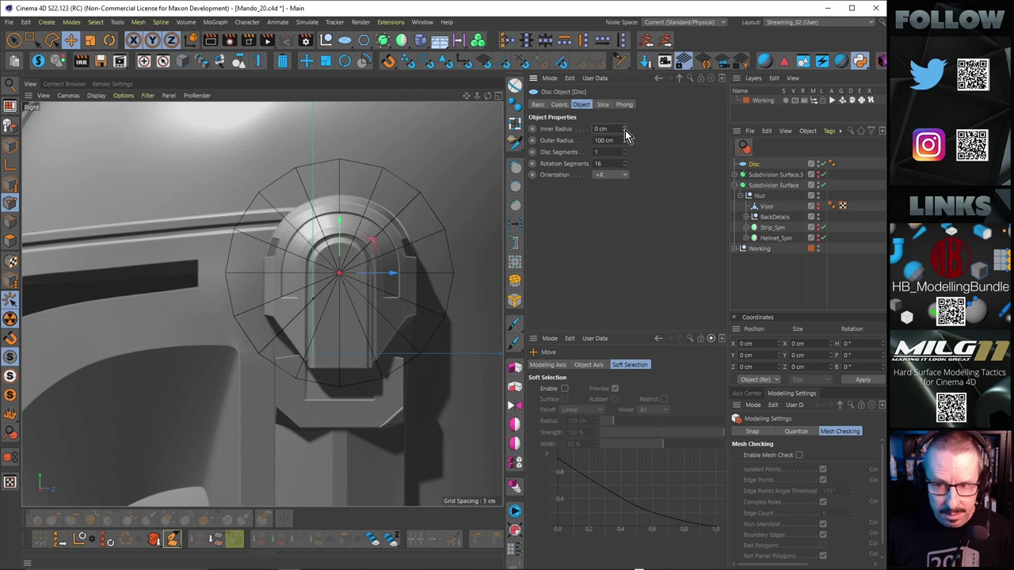
# Set the disc's outer radius to 61 cm and its rotation segments to 20.
pyautogui.moveTo(624, 140); pyautogui.dragTo(624, 174)
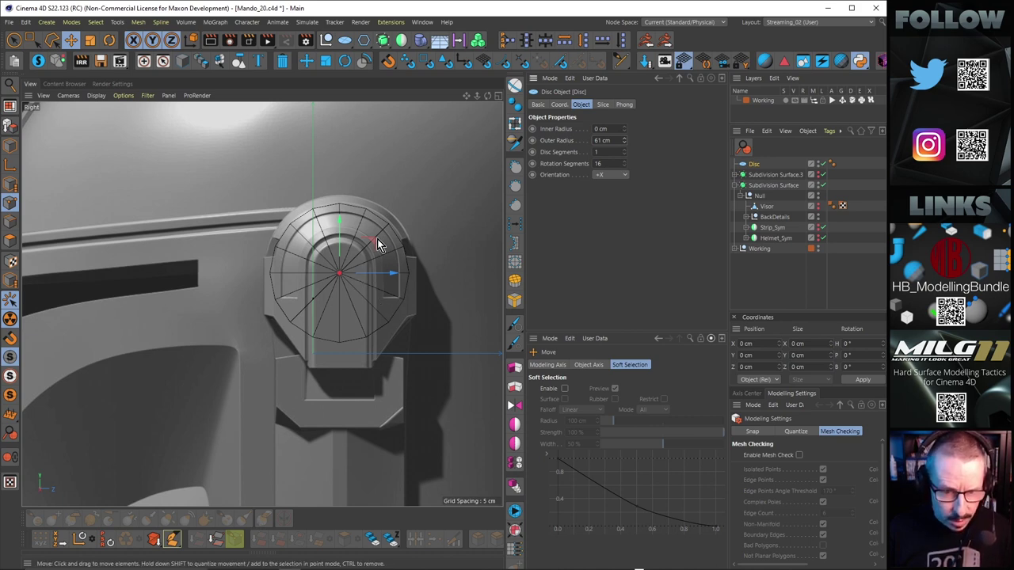
pyautogui.scroll(2, 378, 238)
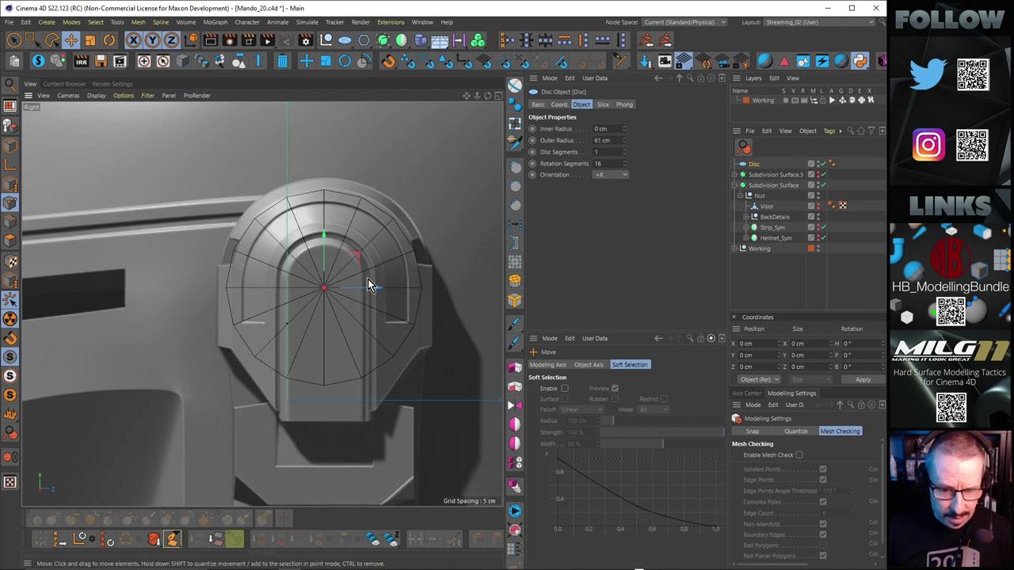
pyautogui.click(626, 163)
pyautogui.click(625, 163)
pyautogui.click(625, 163)
pyautogui.click(625, 164)
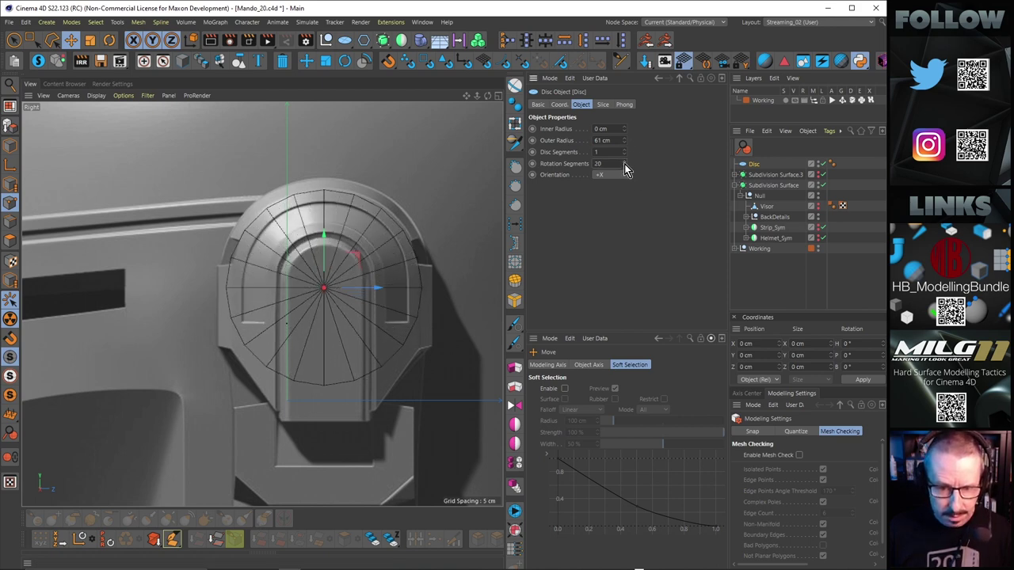
# Try the disc with 22 rotation segments and a slight upward shift, and return it to 20 segments.
pyautogui.click(625, 163)
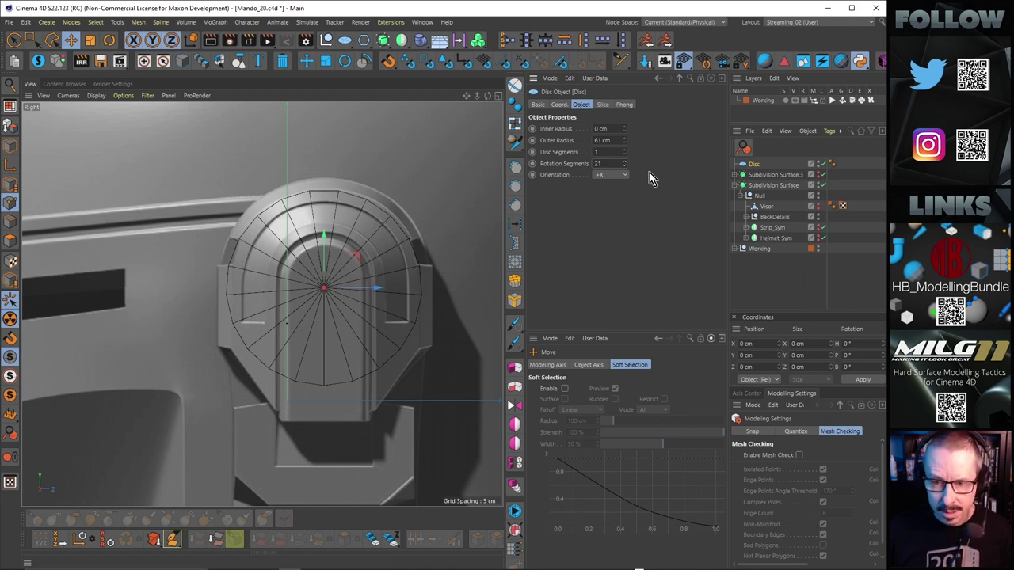
pyautogui.click(624, 161)
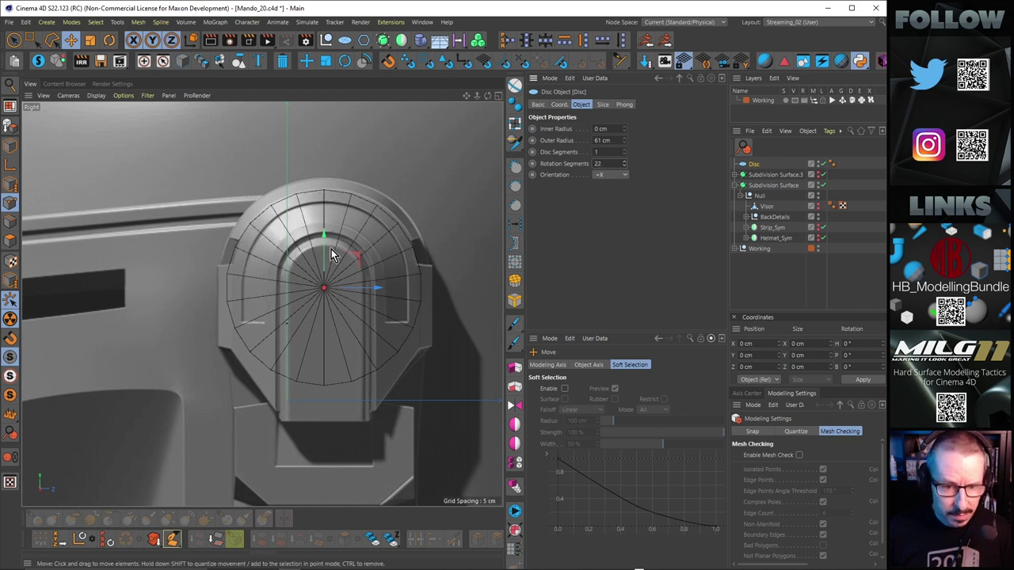
pyautogui.moveTo(323, 244); pyautogui.dragTo(327, 237)
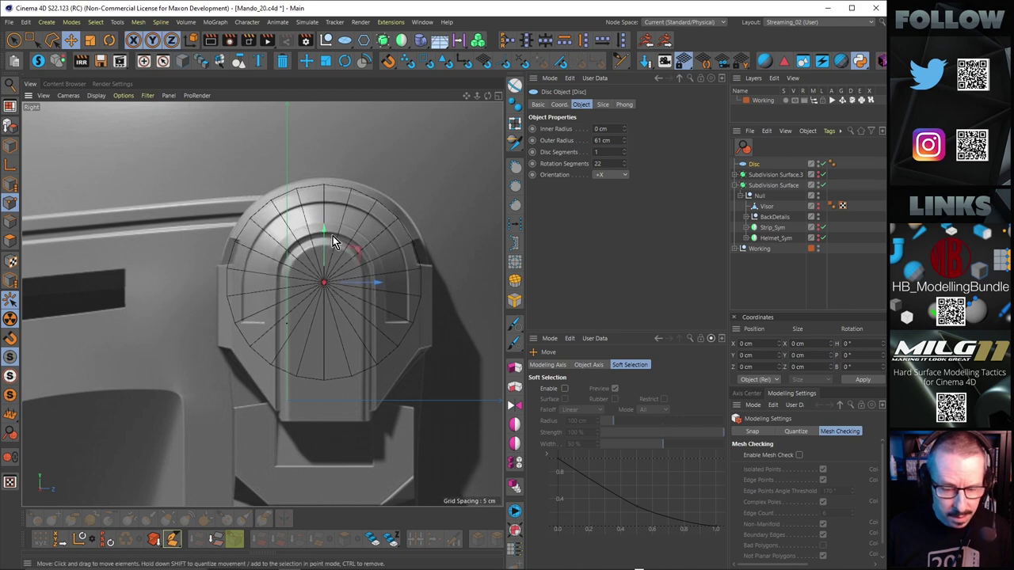
pyautogui.hotkey('ctrl', 'z')
pyautogui.click(624, 166)
pyautogui.click(624, 166)
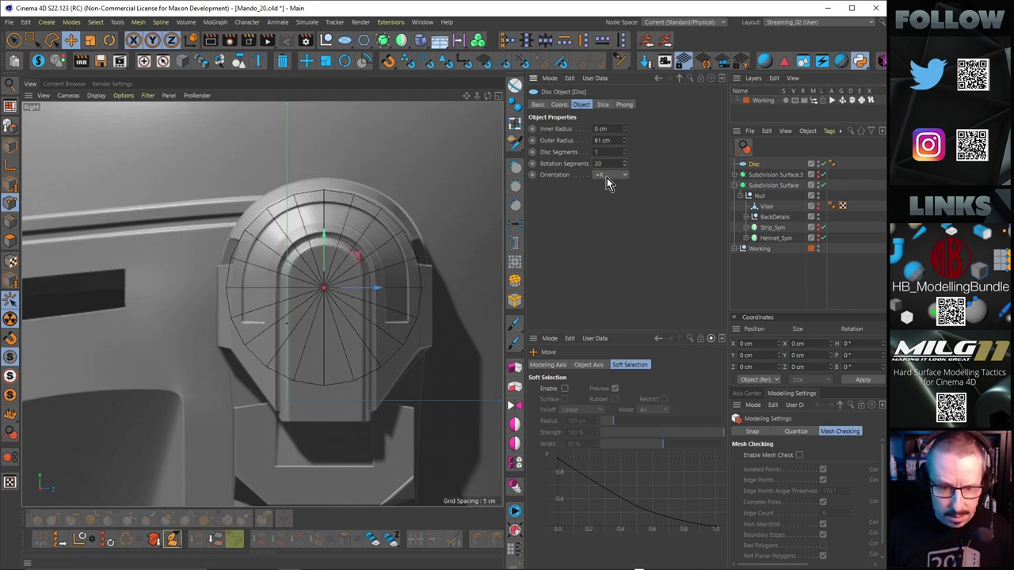
# Nudge the disc slightly down on the ear piece and set its outer radius to 62 cm.
pyautogui.moveTo(326, 241); pyautogui.dragTo(328, 240)
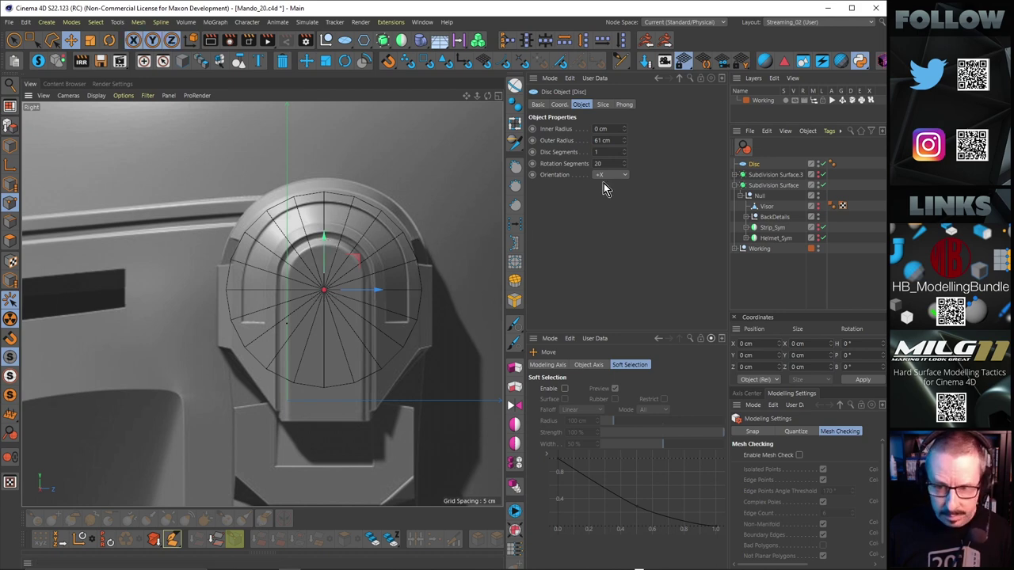
pyautogui.click(625, 140)
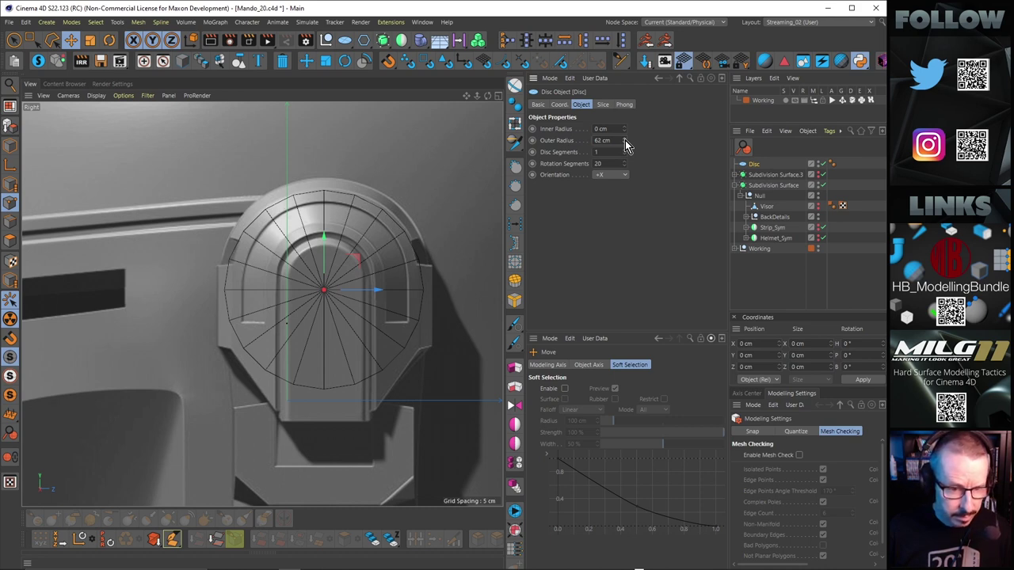
pyautogui.keyDown('alt'); pyautogui.moveTo(386, 271); pyautogui.dragTo(386, 272, button='right'); pyautogui.keyUp('alt')
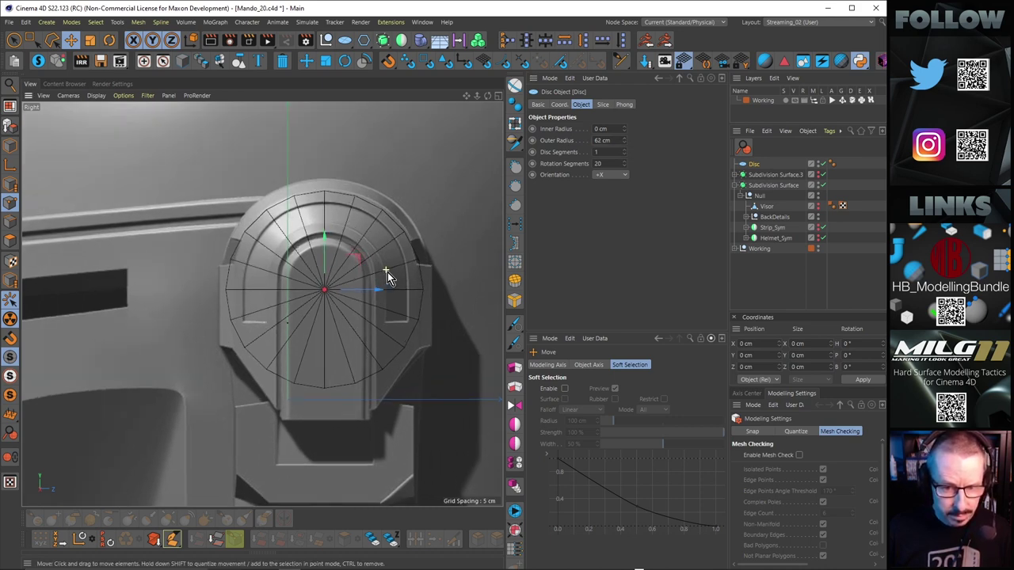
pyautogui.scroll(2, 387, 276)
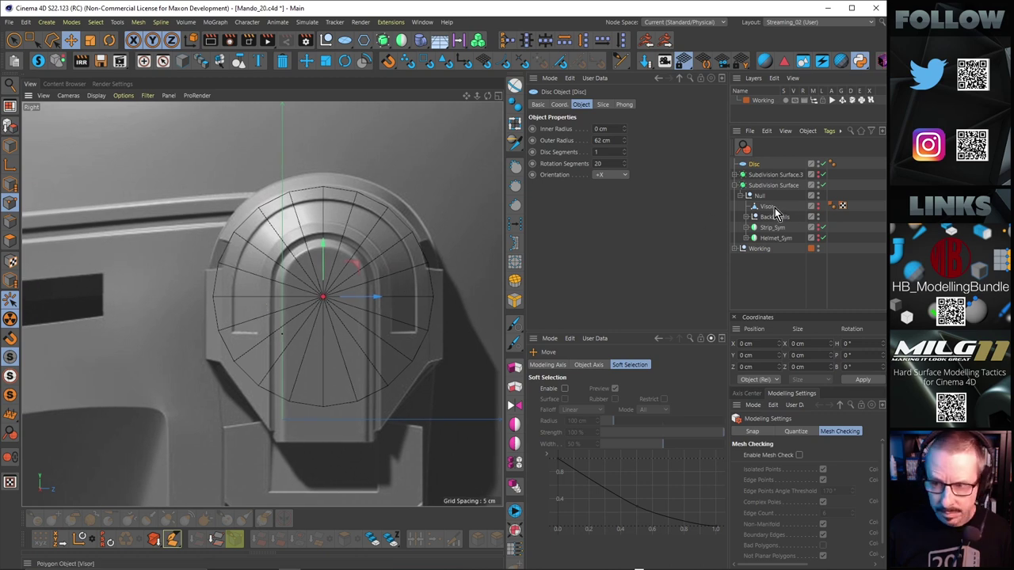
# Copy the disc into the Working null and collapse that null in the object hierarchy.
pyautogui.moveTo(757, 165); pyautogui.dragTo(759, 249)
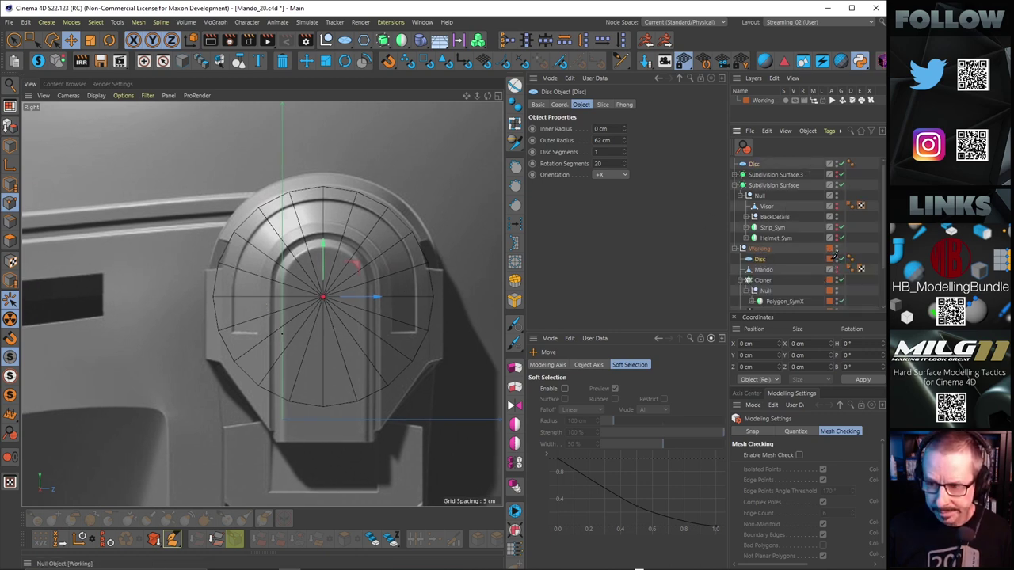
pyautogui.click(735, 249)
pyautogui.moveTo(761, 207); pyautogui.dragTo(759, 171)
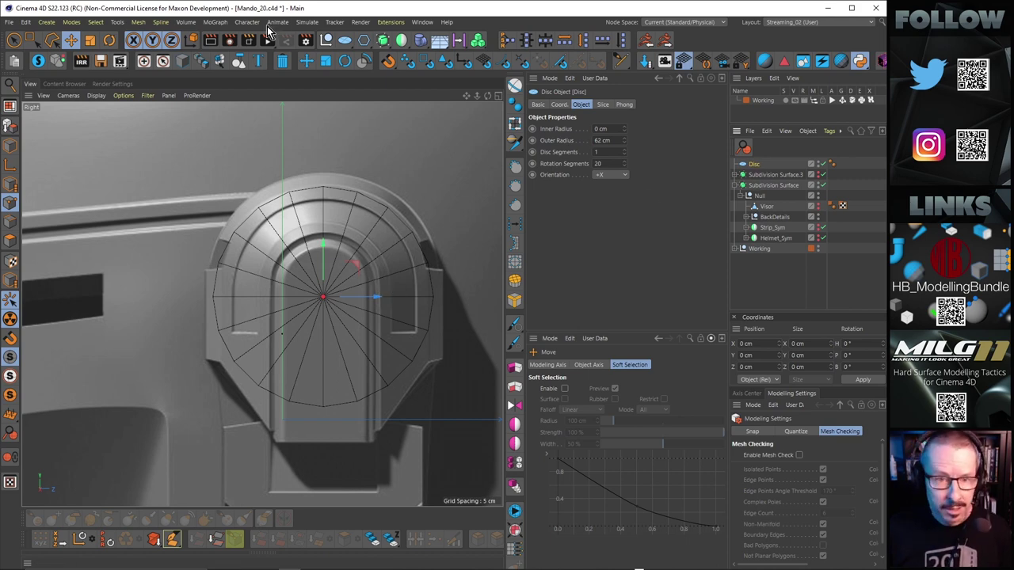
# Place the original disc under a new Subdivision Surface and scale it up to an outer radius of 64.046 cm.
pyautogui.keyDown('alt'); pyautogui.click(383, 40); pyautogui.keyUp('alt')
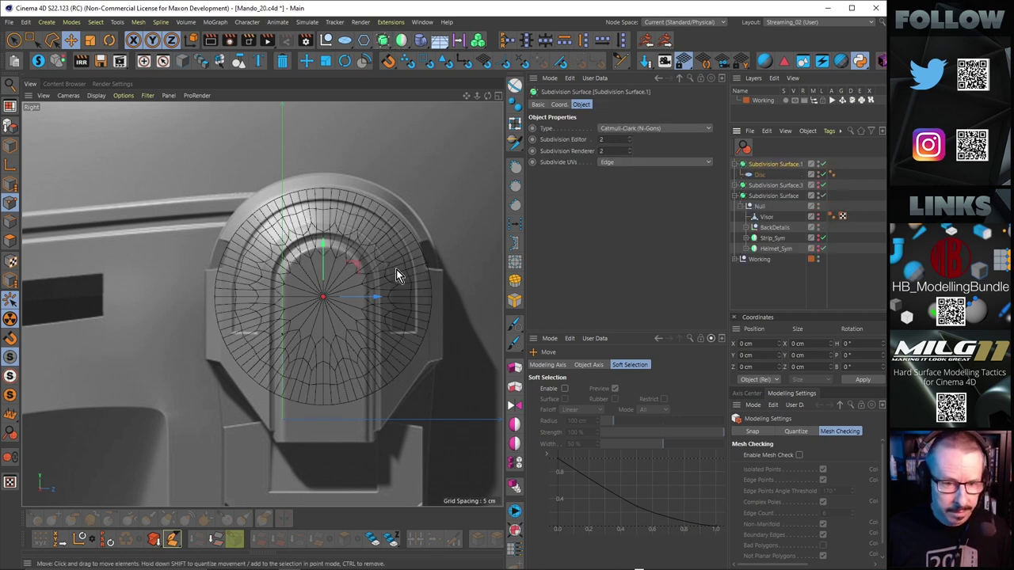
pyautogui.click(759, 175)
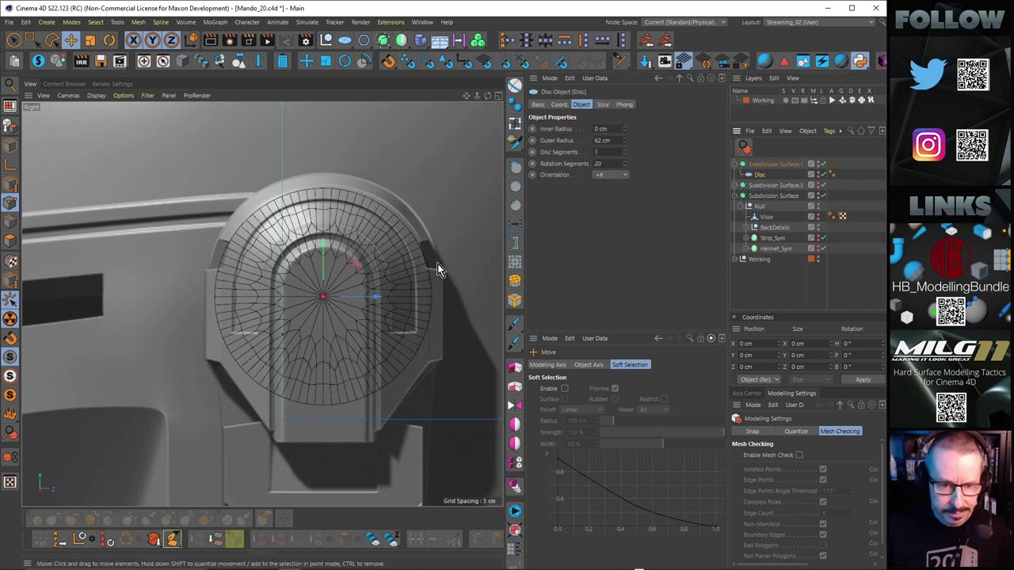
pyautogui.press('t')
pyautogui.moveTo(411, 285); pyautogui.dragTo(428, 284)
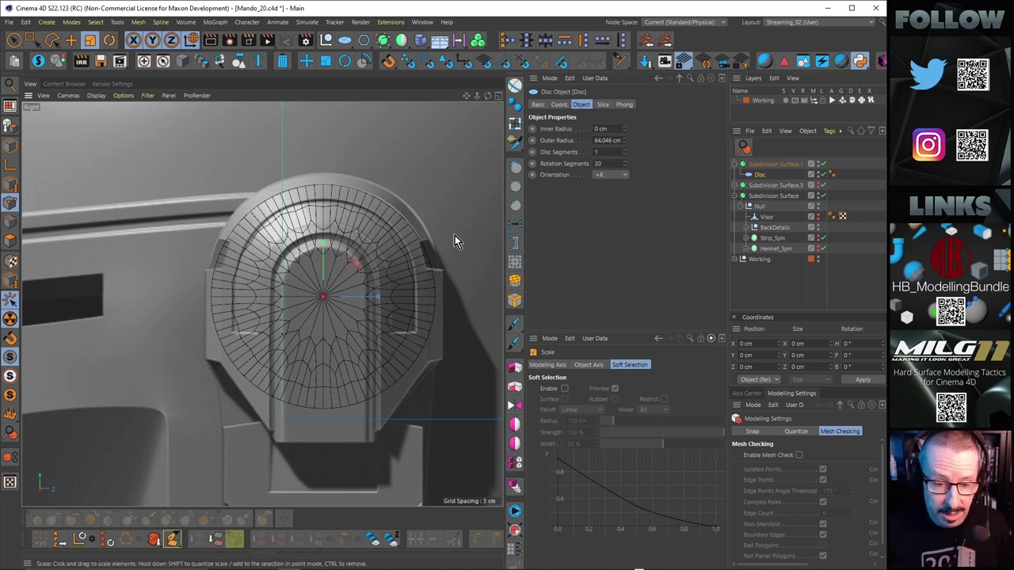
# Disable the Subdivision Surface that contains the disc.
pyautogui.click(822, 164)
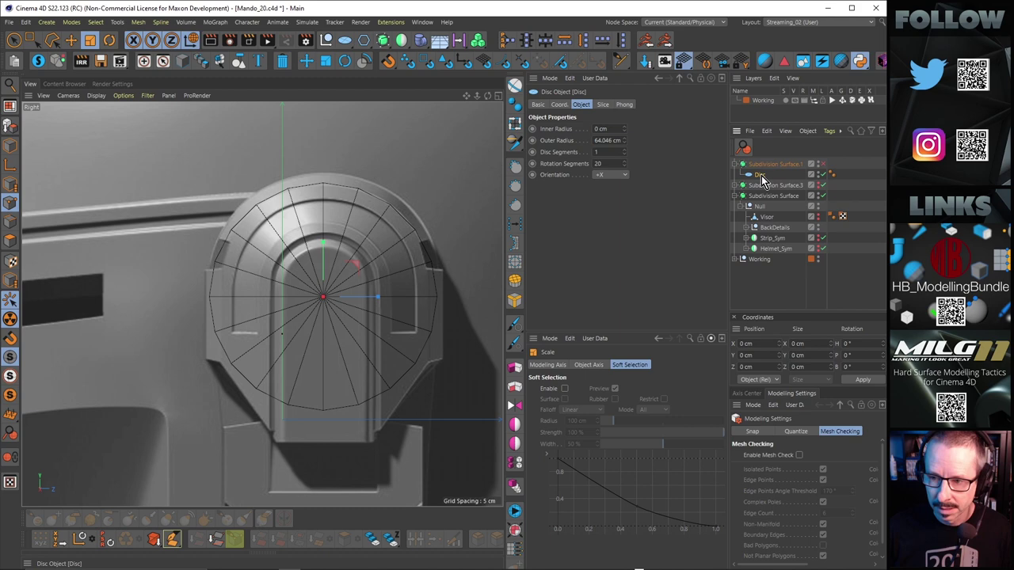
pyautogui.click(773, 166)
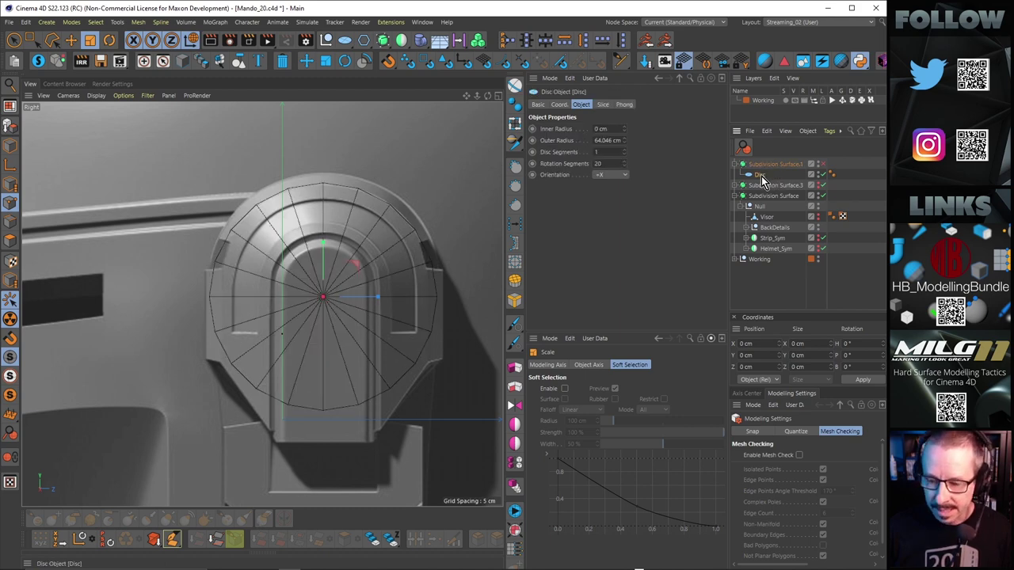
# Try making the disc editable and deleting the points of its lower half, and undo both changes.
pyautogui.click(759, 174)
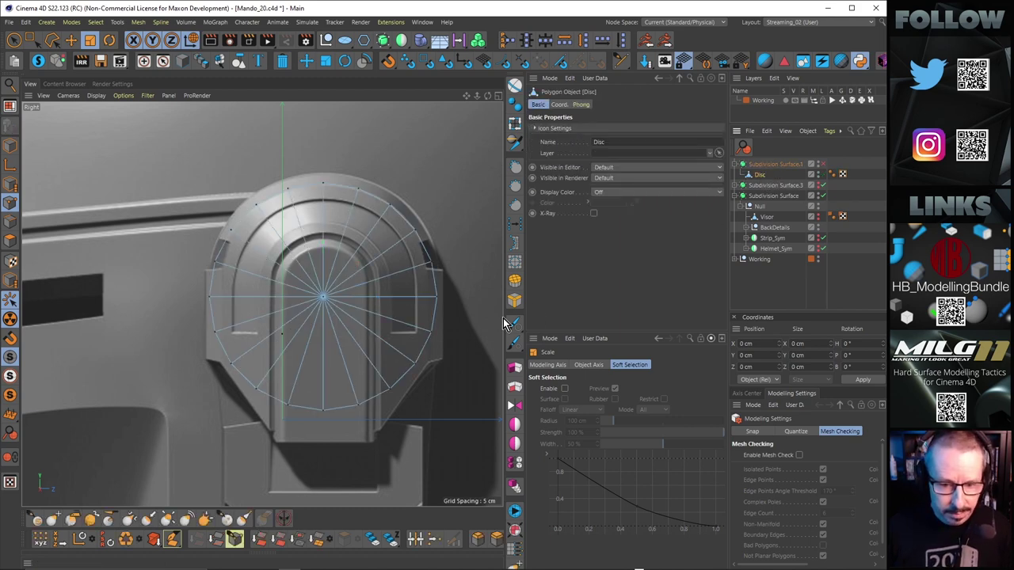
pyautogui.click(32, 41)
pyautogui.moveTo(170, 309); pyautogui.dragTo(482, 460)
pyautogui.press('Delete')
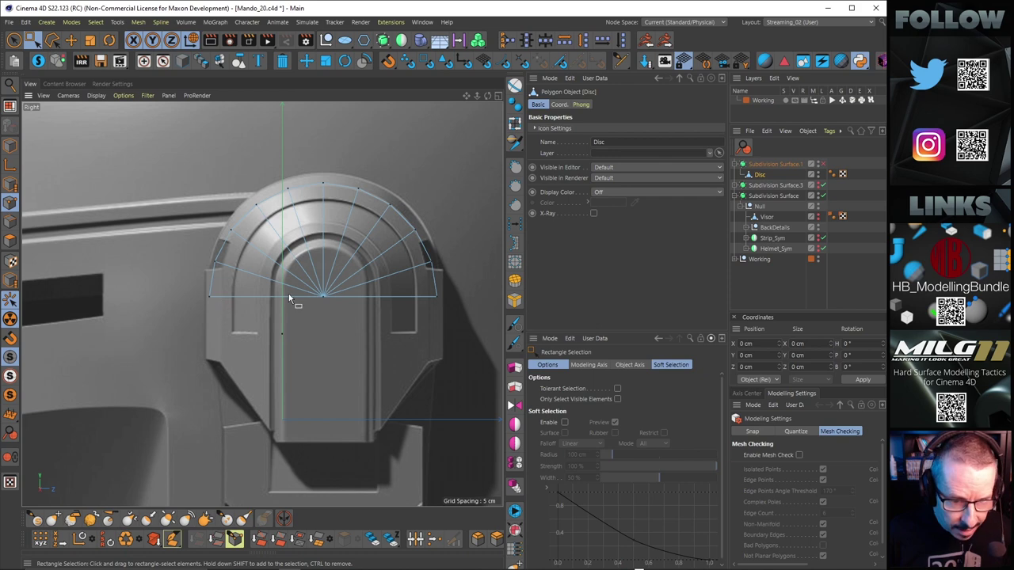
pyautogui.hotkey('ctrl', 'z')
pyautogui.hotkey('ctrl', 'z')
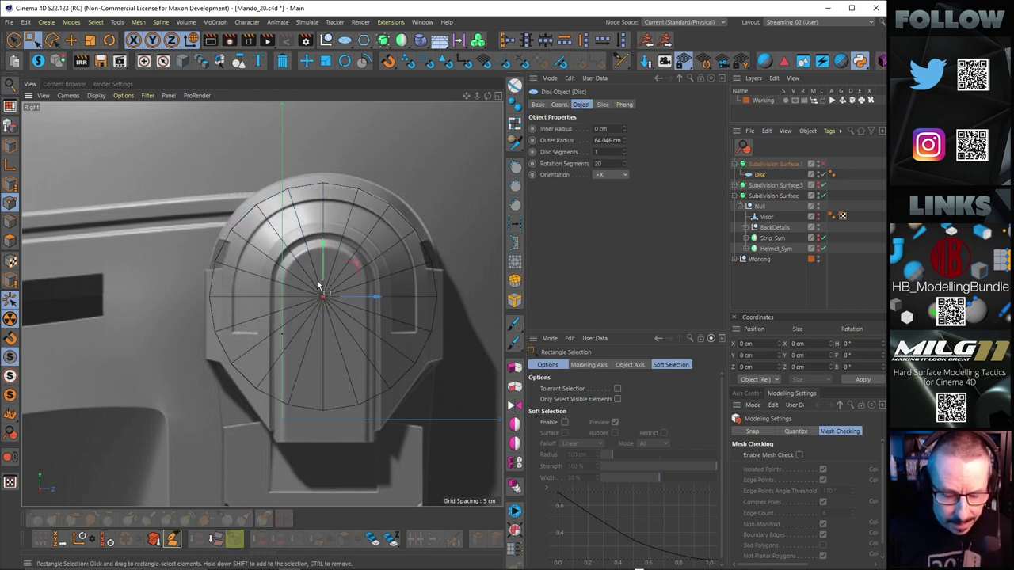
# Scale the disc down to an outer radius of 59.46 cm and raise it about 2.7 cm to follow the ear piece's rounded top.
pyautogui.press('t')
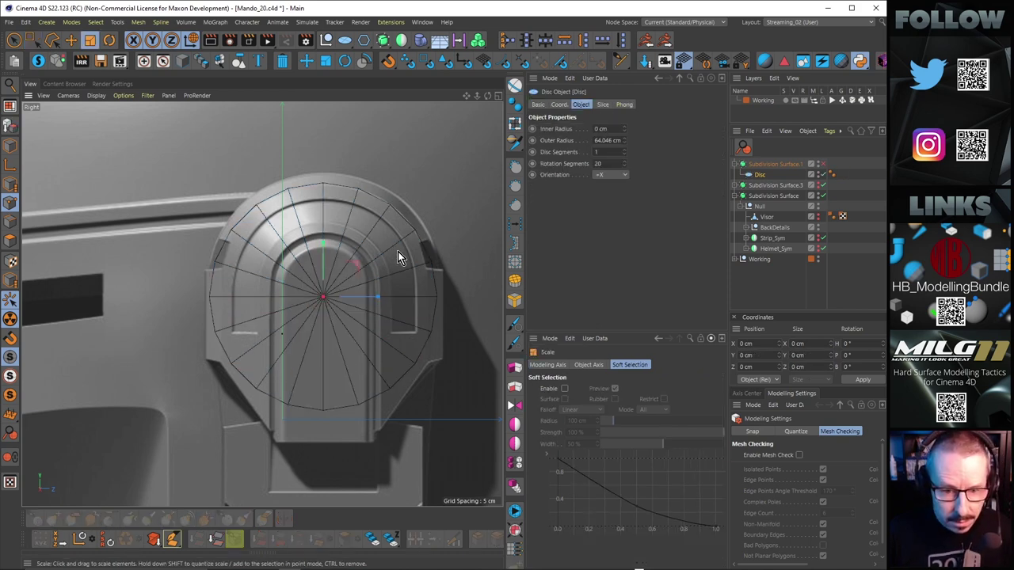
pyautogui.moveTo(399, 257); pyautogui.dragTo(322, 252)
pyautogui.press('space')
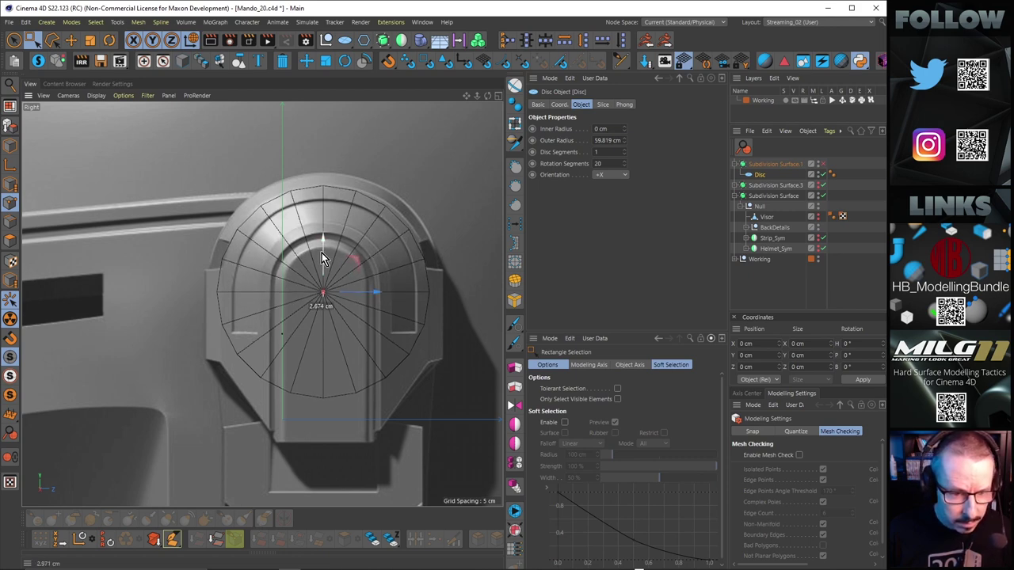
pyautogui.press('t')
pyautogui.moveTo(439, 255); pyautogui.dragTo(435, 259)
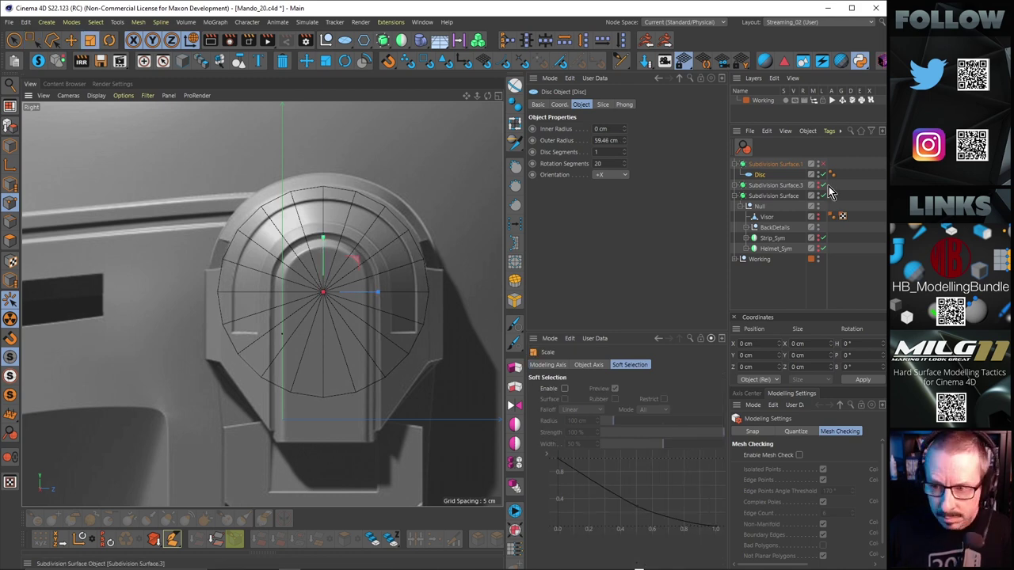
# Enable the disc's Subdivision Surface, shift the disc slightly along Z and scale it to an outer radius of 60.352 cm.
pyautogui.click(822, 164)
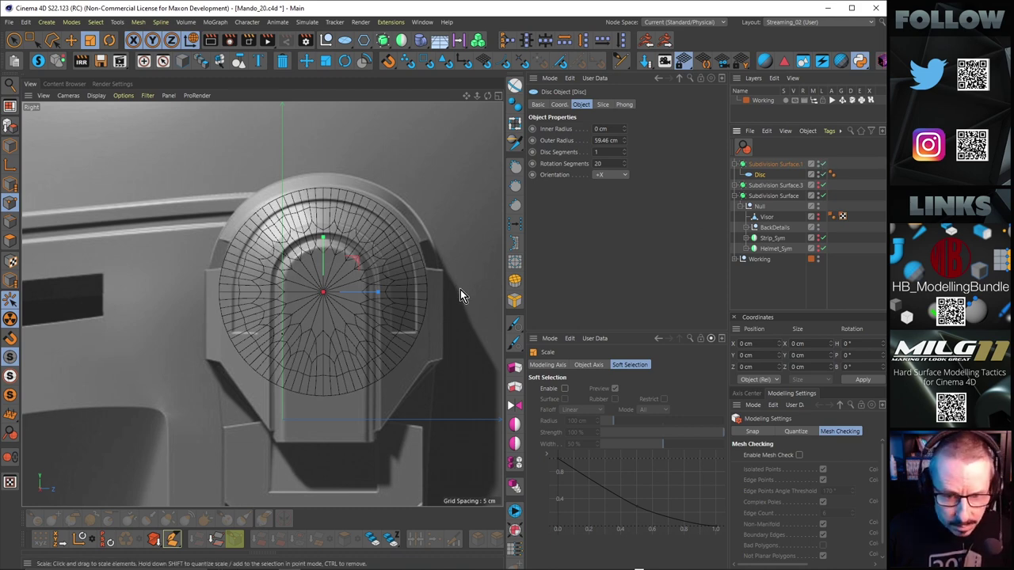
pyautogui.press('0')
pyautogui.moveTo(369, 292)
pyautogui.mouseDown()
pyautogui.moveTo(391, 292)
pyautogui.moveTo(374, 293)
pyautogui.mouseUp()
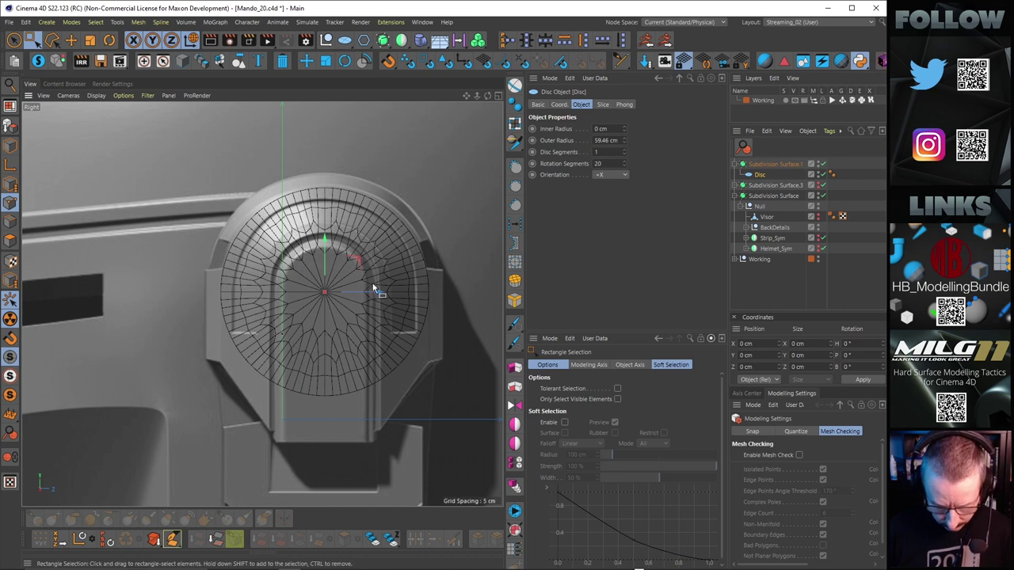
pyautogui.press('t')
pyautogui.moveTo(456, 253); pyautogui.dragTo(462, 257)
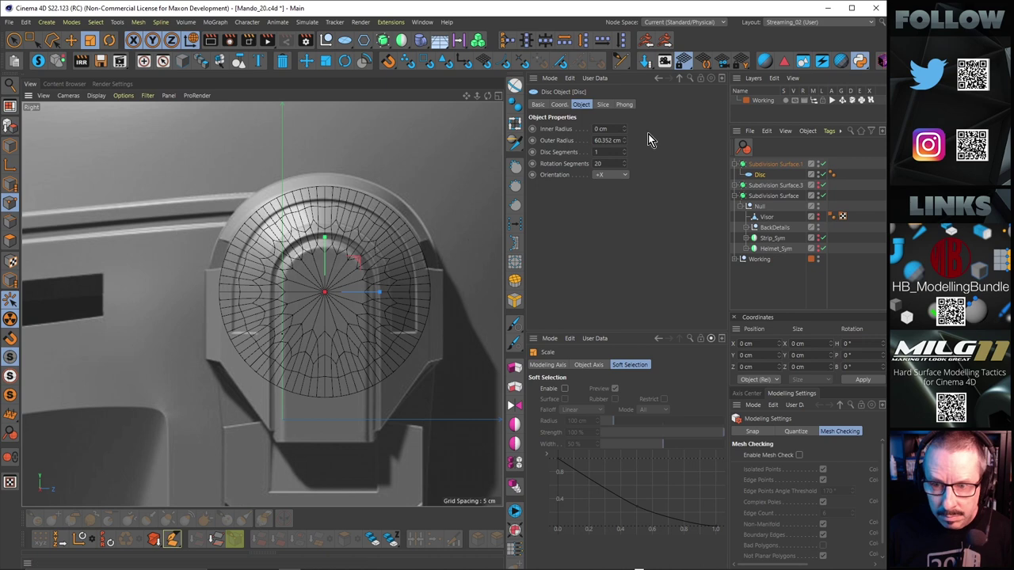
# Set the disc's outer radius to 60 cm and nudge it vertically to match the rounded outline.
pyautogui.doubleClick(598, 140)
pyautogui.write('60')
pyautogui.press('Return')
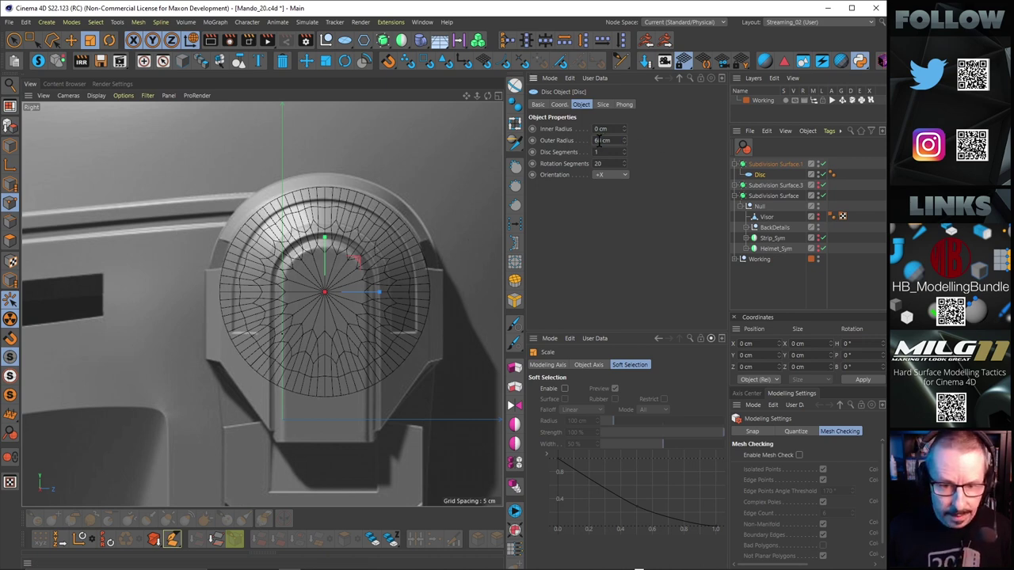
pyautogui.press('0')
pyautogui.moveTo(323, 260); pyautogui.dragTo(324, 265)
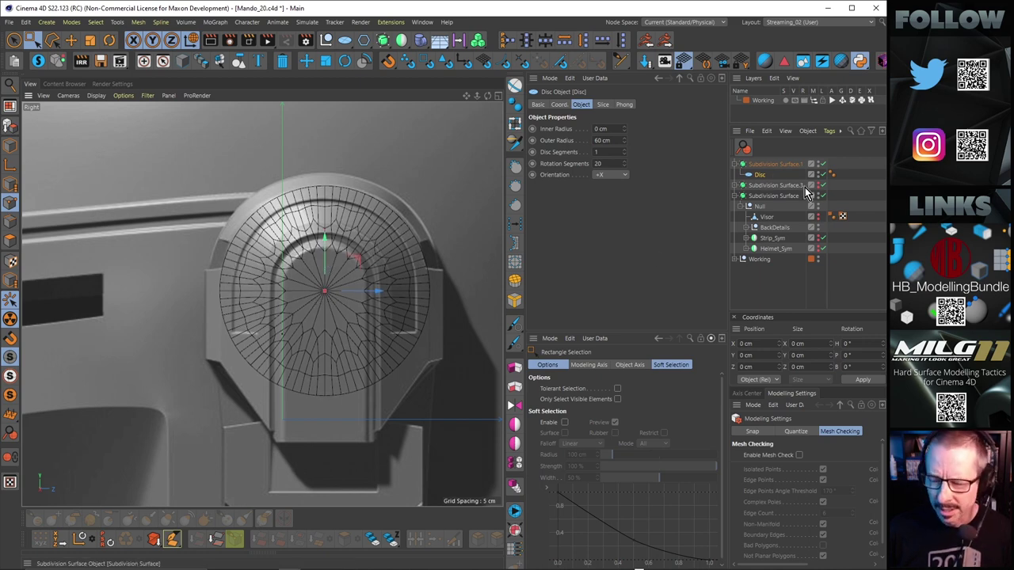
# Copy the resized disc into the Working null and collapse that null in the object hierarchy.
pyautogui.click(741, 259)
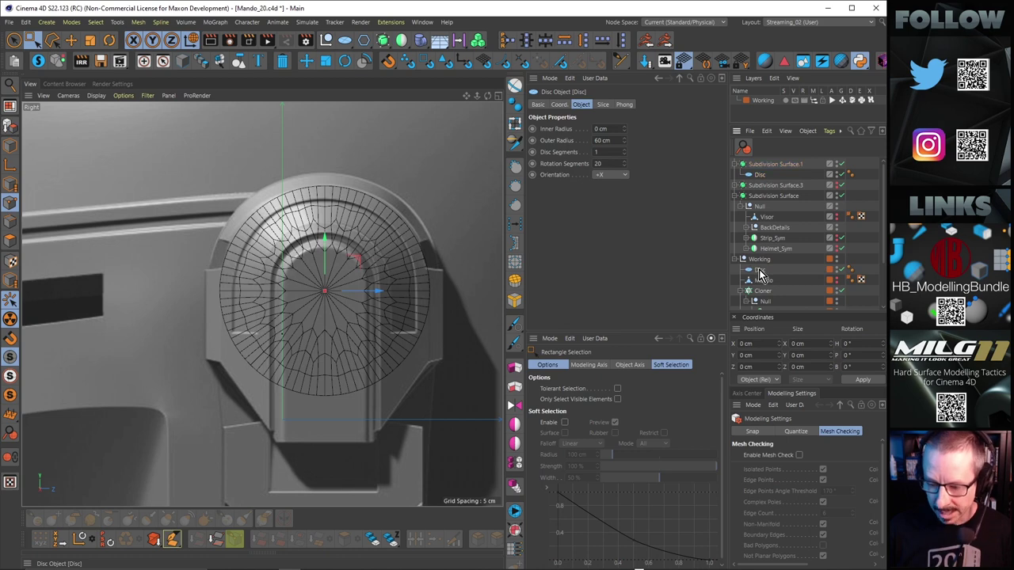
pyautogui.keyDown('ctrl'); pyautogui.moveTo(761, 175); pyautogui.dragTo(765, 268); pyautogui.keyUp('ctrl')
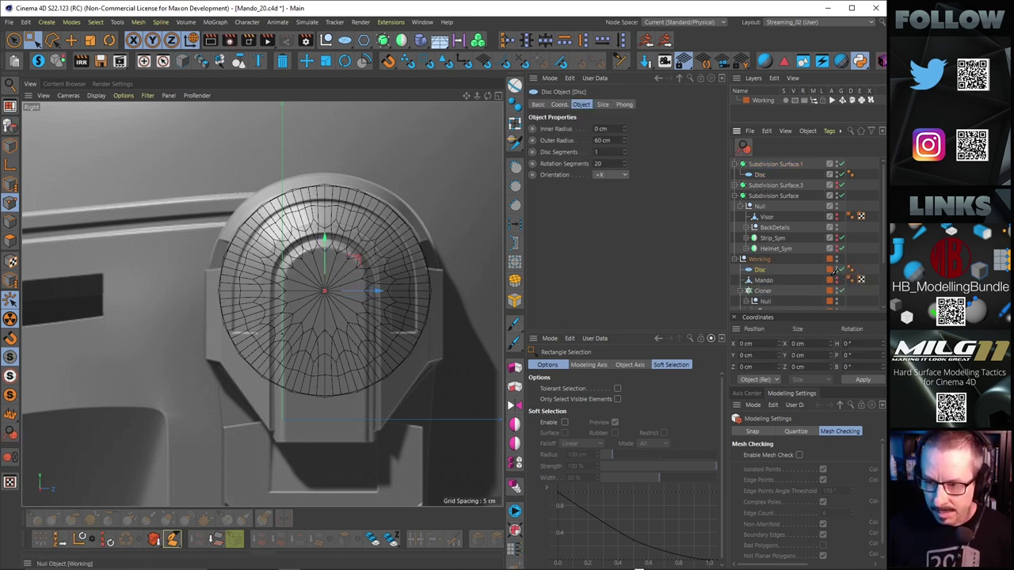
pyautogui.click(734, 260)
# Make the original disc editable and delete the points of its lower half with its Subdivision Surface disabled.
pyautogui.click(759, 175)
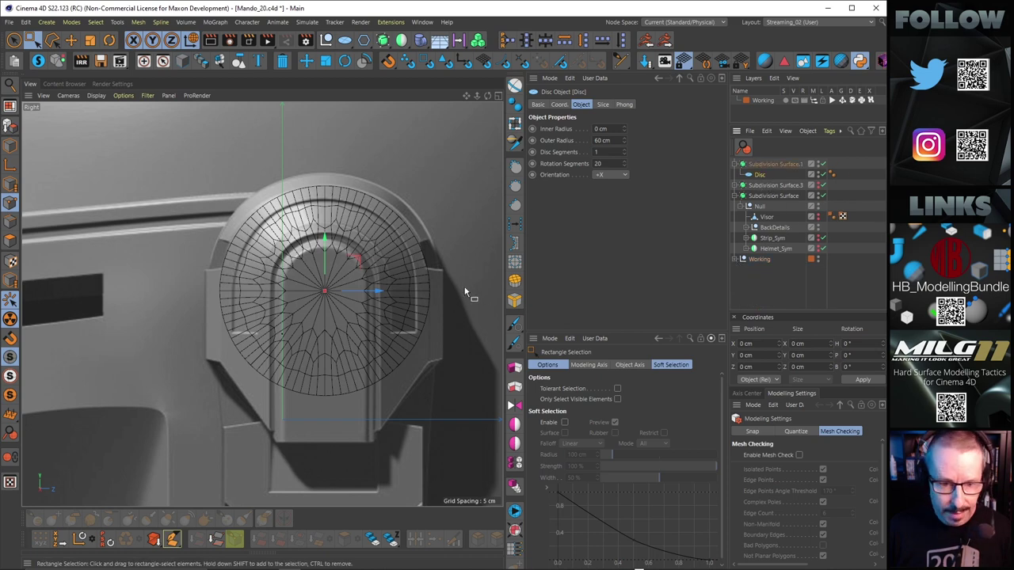
pyautogui.press('c')
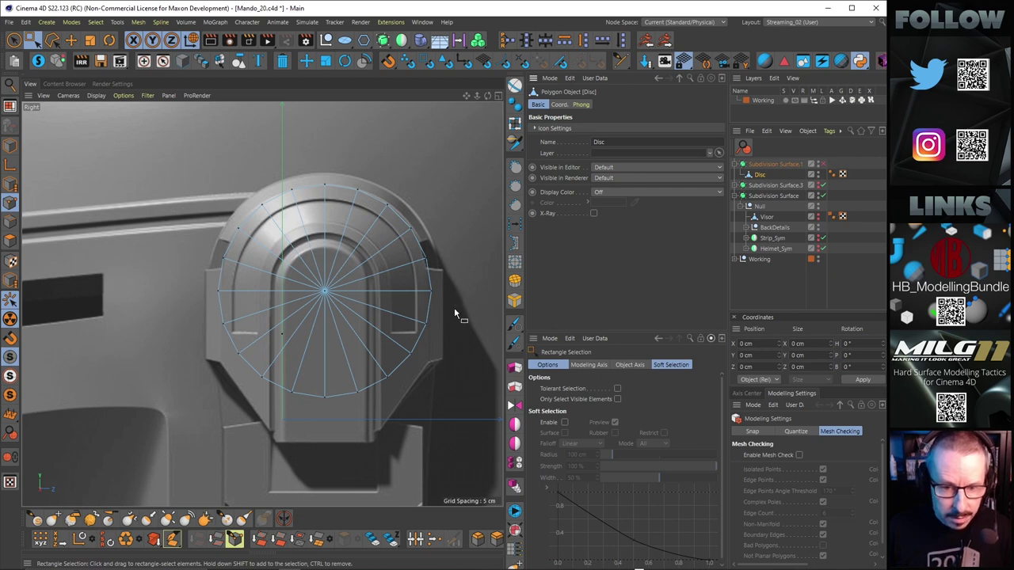
pyautogui.moveTo(206, 313); pyautogui.dragTo(468, 464)
pyautogui.press('Delete')
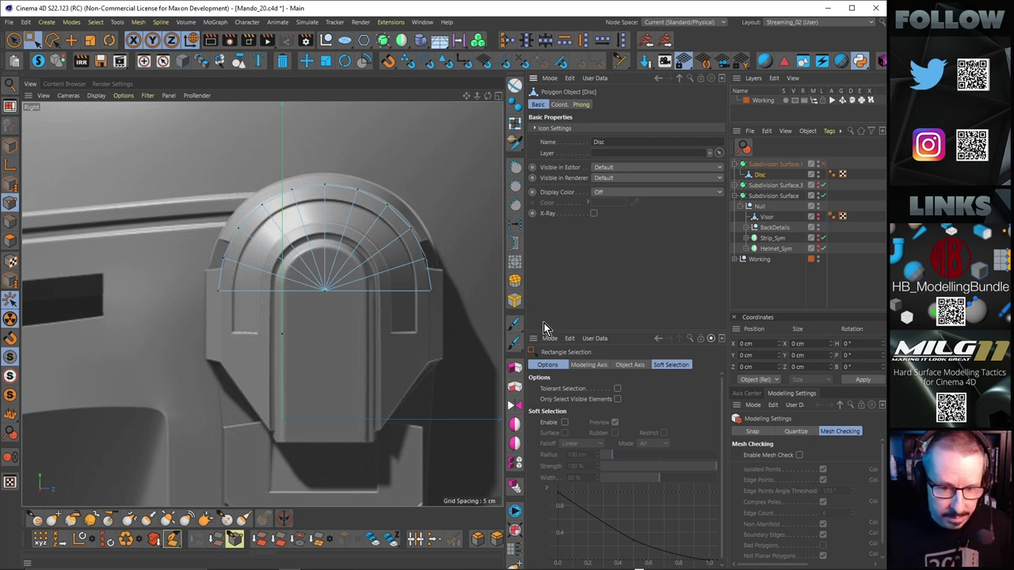
# Try cloning the half disc's ten outer arc edges inward by about 27 cm with Edge Slide, and undo it.
pyautogui.press('k')
pyautogui.press('l')
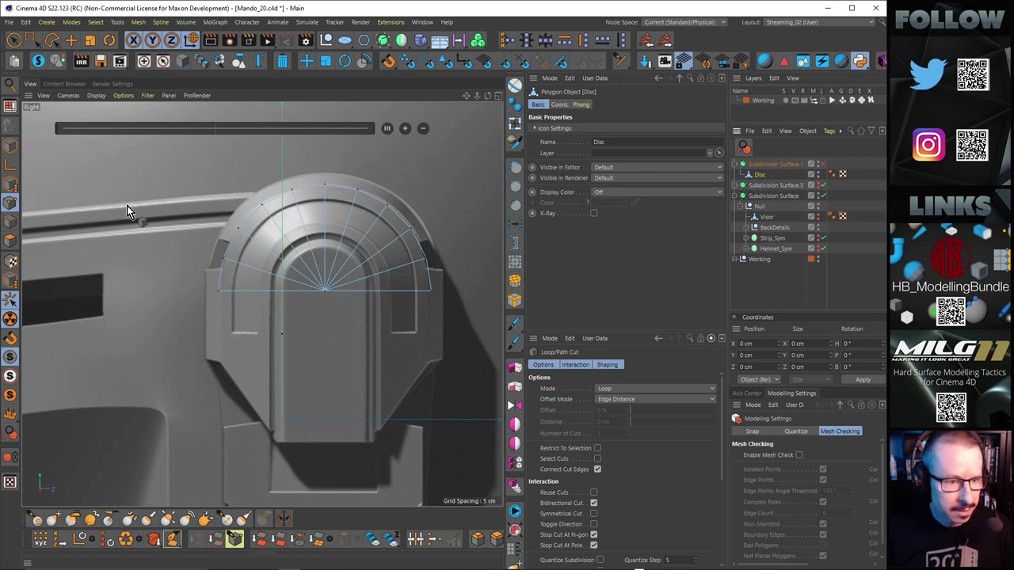
pyautogui.click(8, 223)
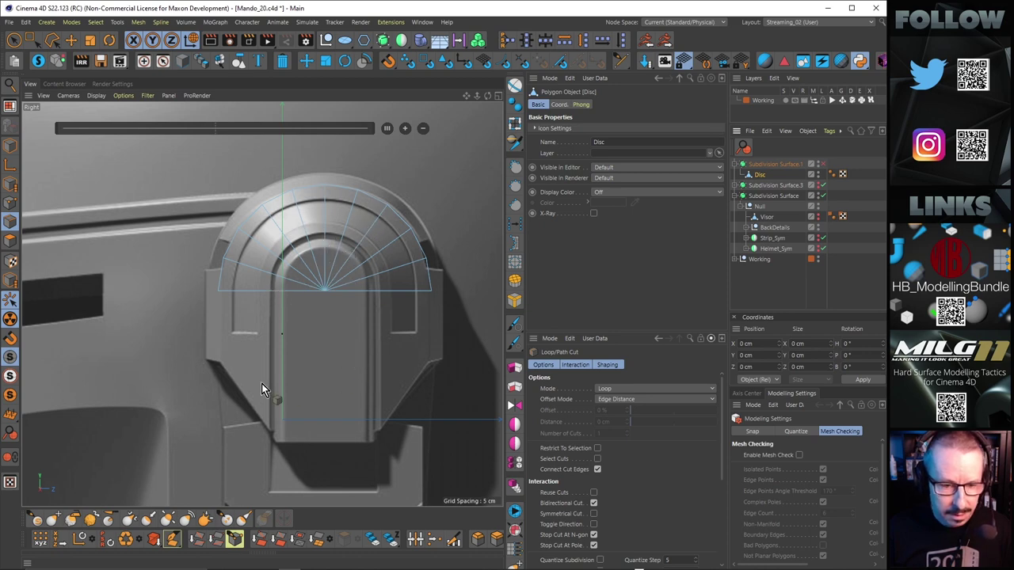
pyautogui.click(71, 39)
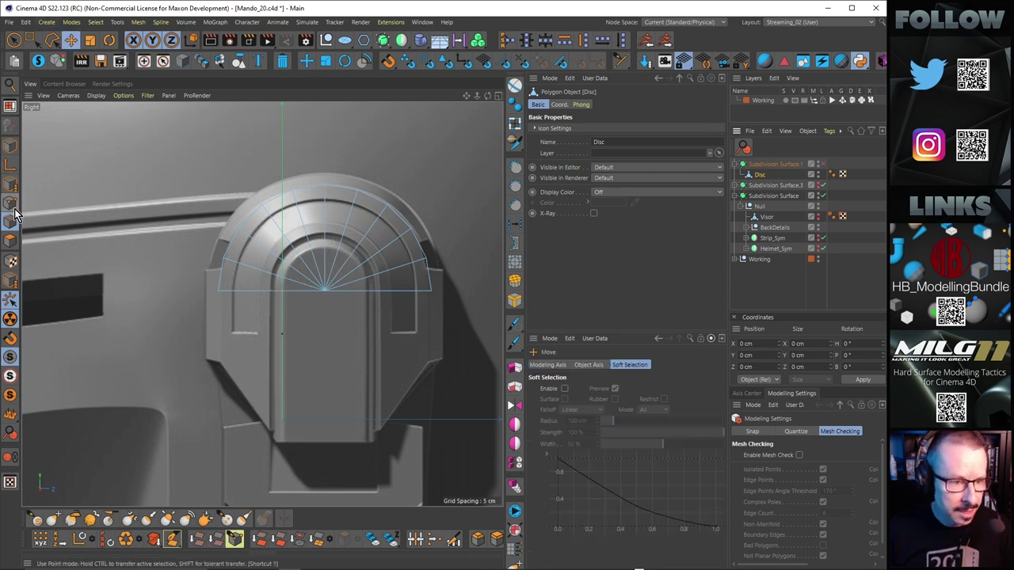
pyautogui.click(251, 219)
pyautogui.click(225, 285)
pyautogui.doubleClick(430, 282)
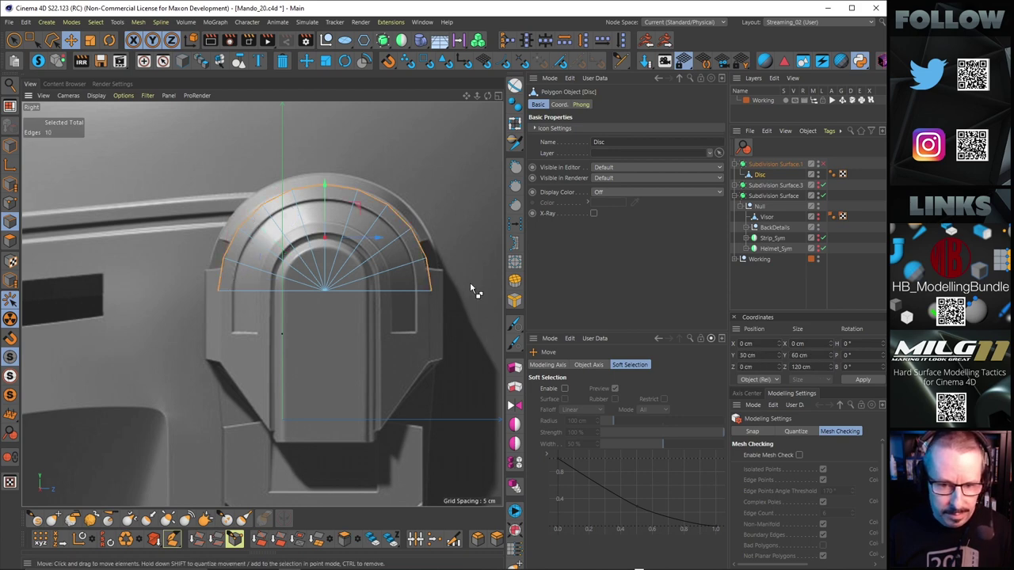
pyautogui.press('m')
pyautogui.press('o')
pyautogui.moveTo(370, 198); pyautogui.dragTo(241, 331)
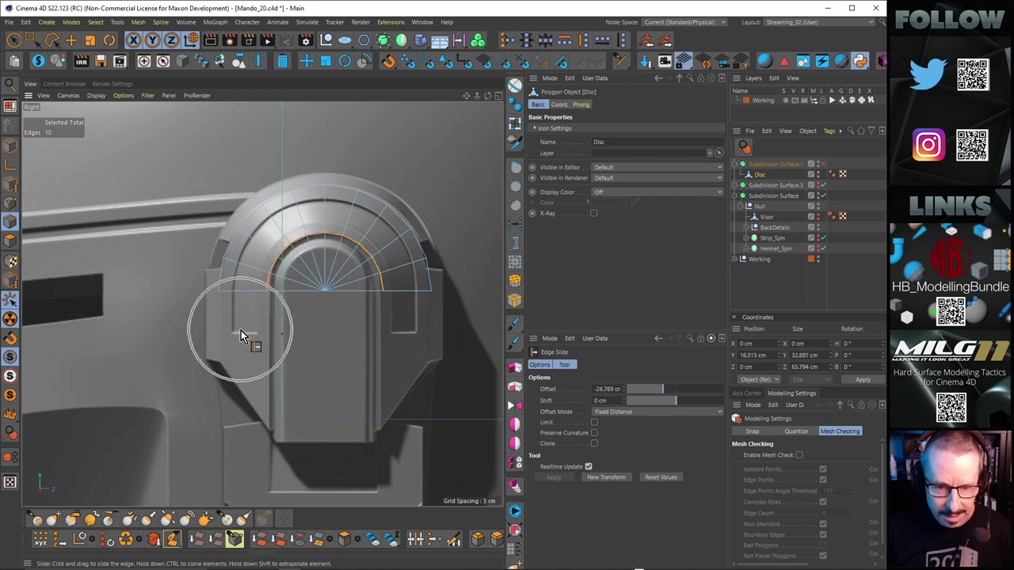
pyautogui.hotkey('ctrl', 'z')
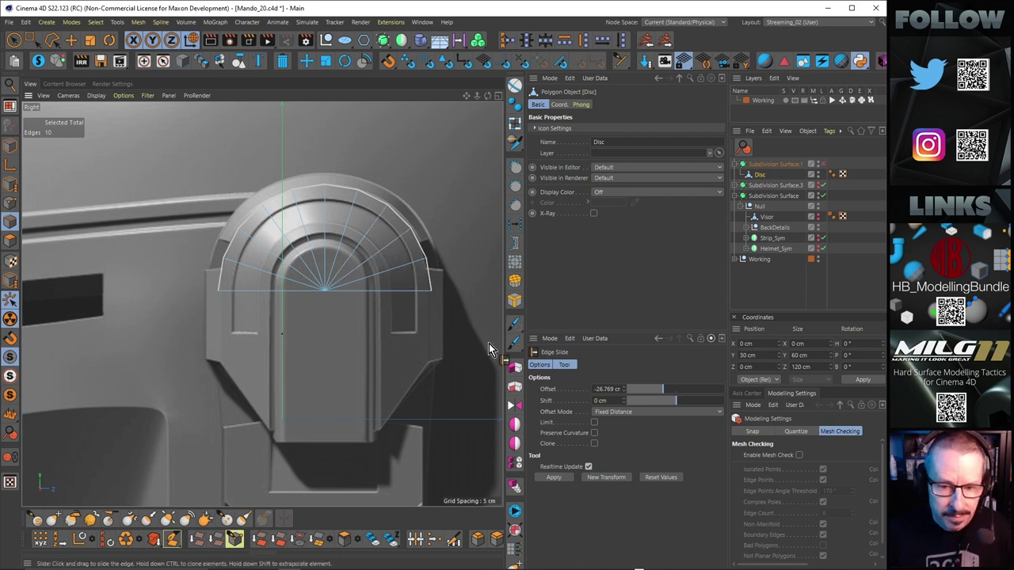
# Extrude the half disc's two straight bottom edges downward to Y -39.939 cm, where the ear piece's sides start to taper.
pyautogui.click(71, 40)
pyautogui.click(253, 289)
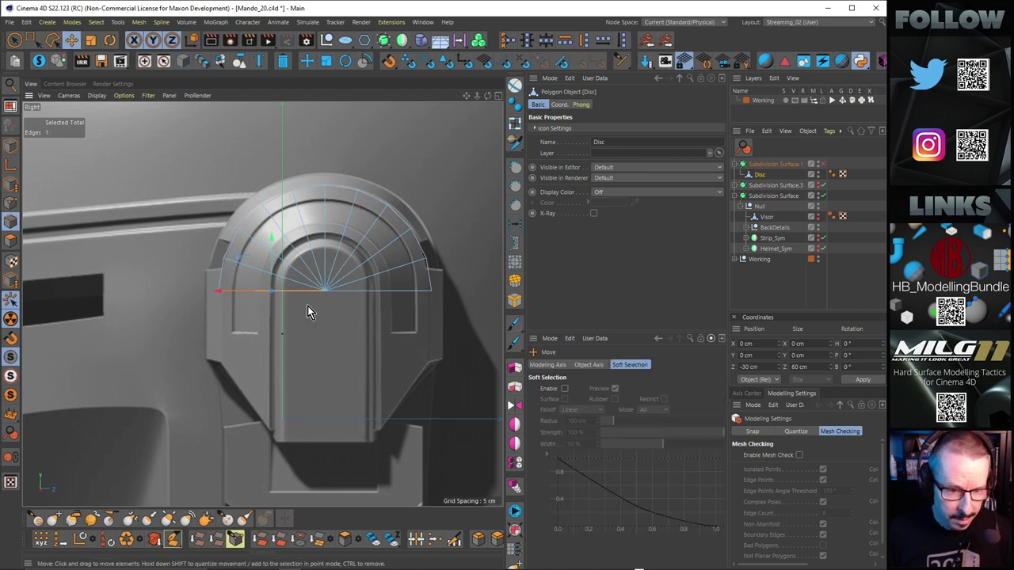
pyautogui.keyDown('shift'); pyautogui.click(397, 292); pyautogui.keyUp('shift')
pyautogui.scroll(-3, 388, 279)
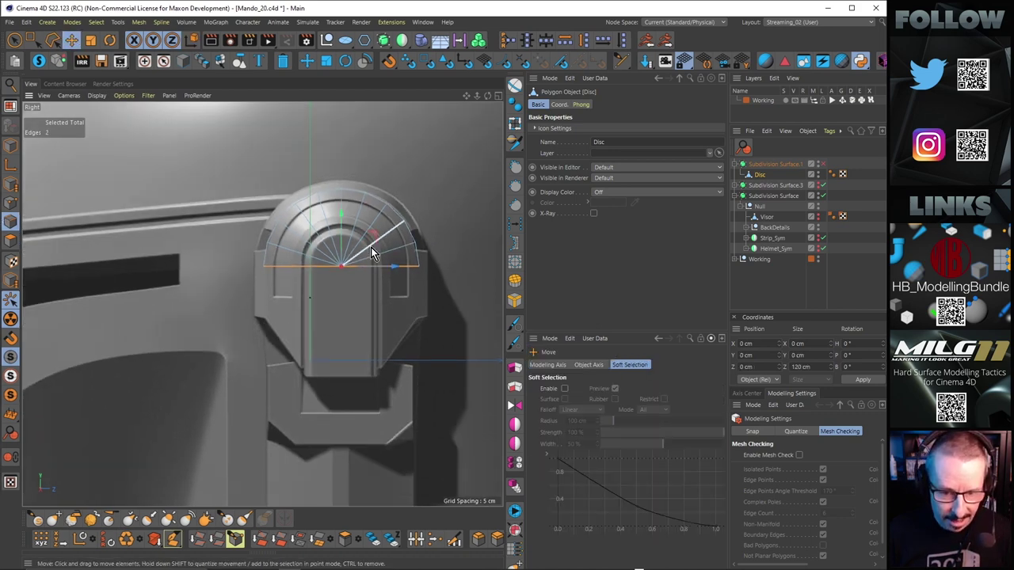
pyautogui.moveTo(342, 214); pyautogui.dragTo(349, 285)
pyautogui.hotkey('ctrl', 'z')
pyautogui.scroll(4, 367, 307)
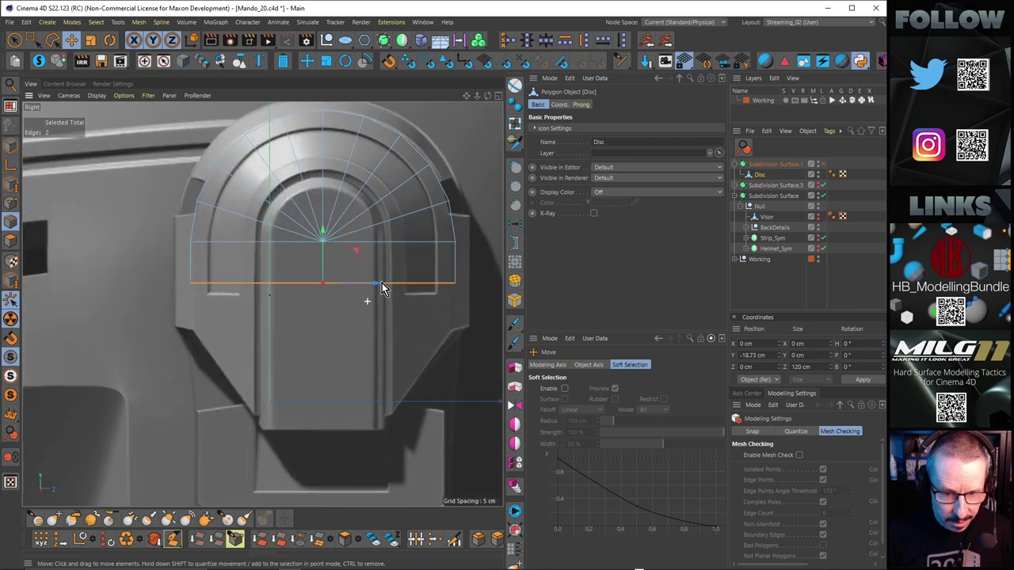
pyautogui.moveTo(324, 234); pyautogui.dragTo(322, 277)
pyautogui.scroll(-2, 318, 270)
pyautogui.keyDown('alt'); pyautogui.moveTo(318, 270); pyautogui.dragTo(317, 272, button='right'); pyautogui.keyUp('alt')
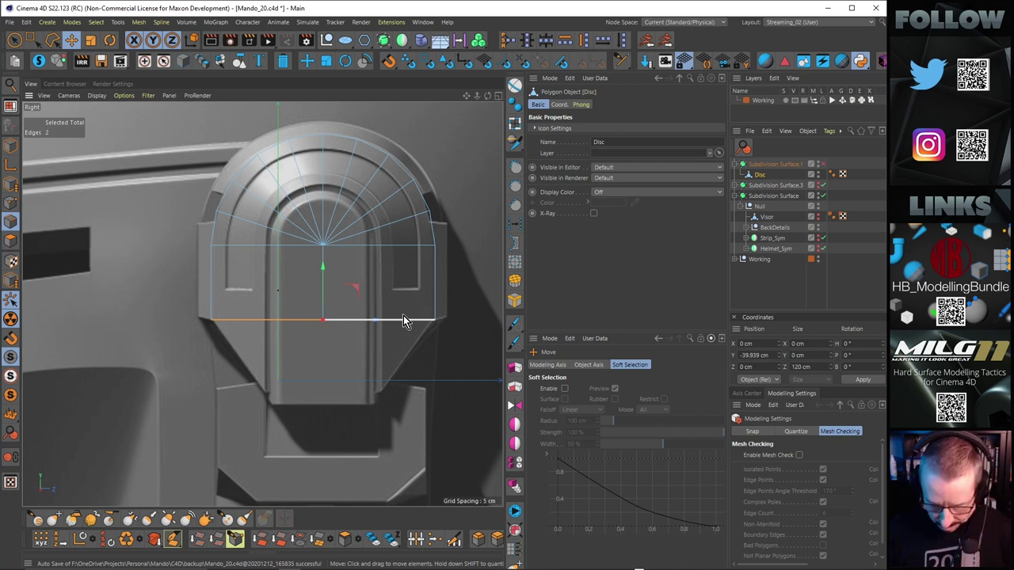
# Add an arched loop cut at a 46.064% offset, running around the ear piece's raised central section.
pyautogui.press('k')
pyautogui.press('l')
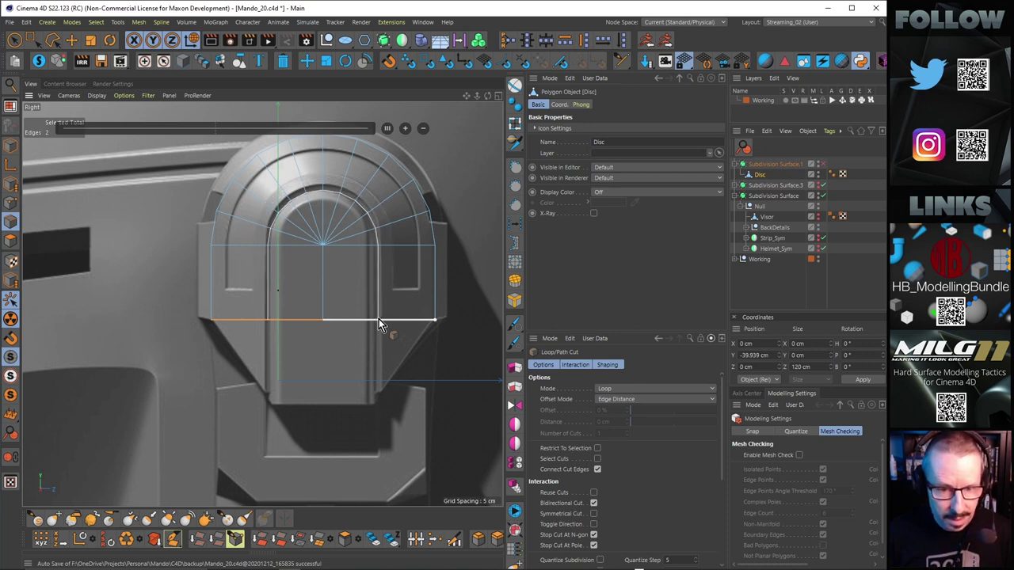
pyautogui.click(384, 320)
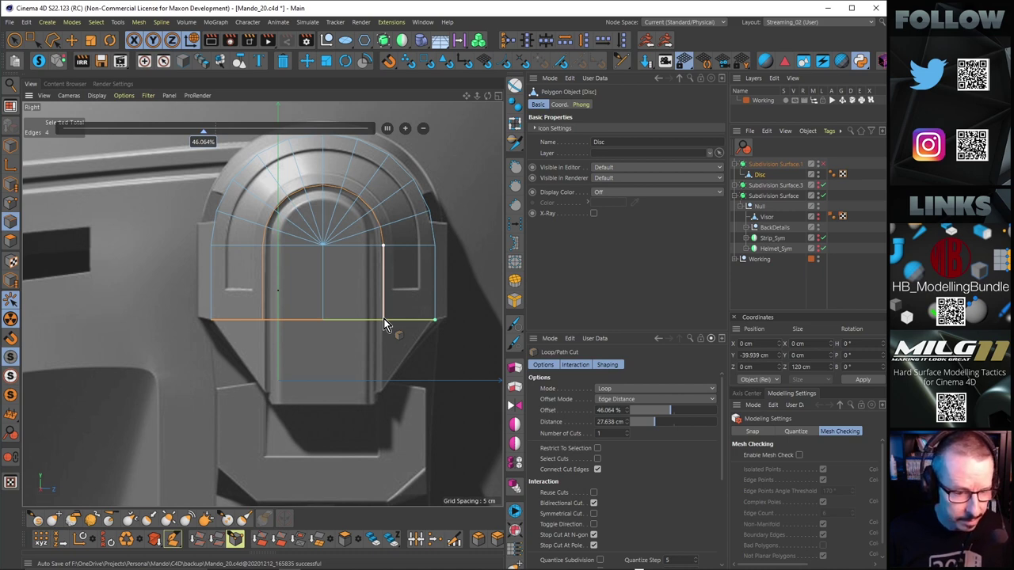
pyautogui.press('e')
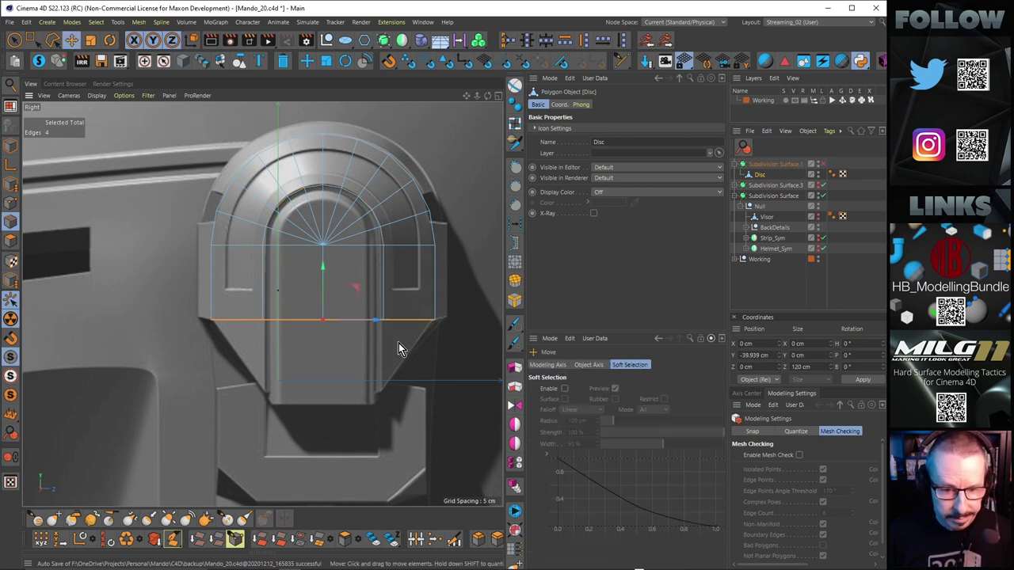
# Move the three inner bottom points of the disc mesh down to Y -78.401 cm to form the tapered lower sides.
pyautogui.click(269, 309)
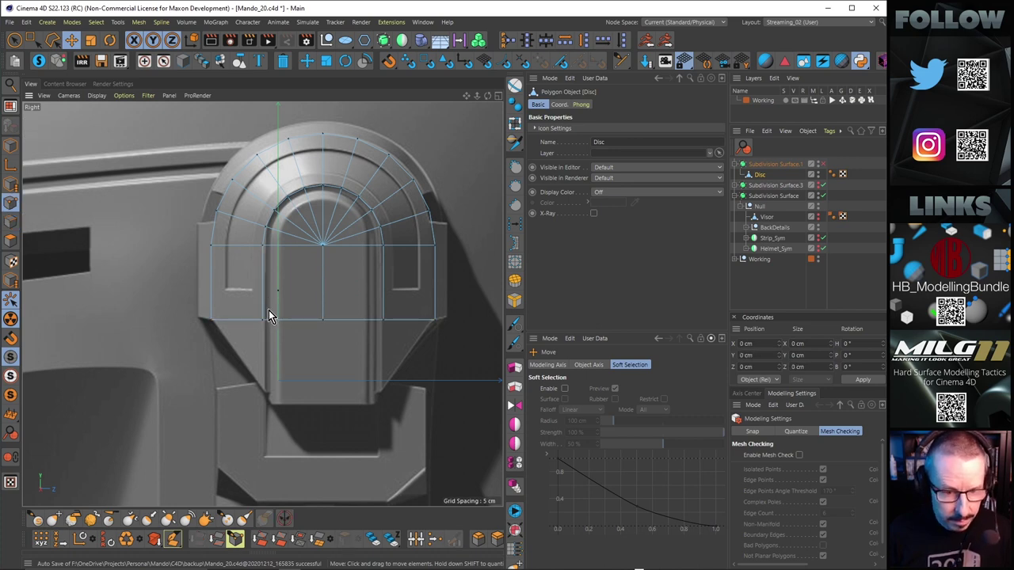
pyautogui.press('0')
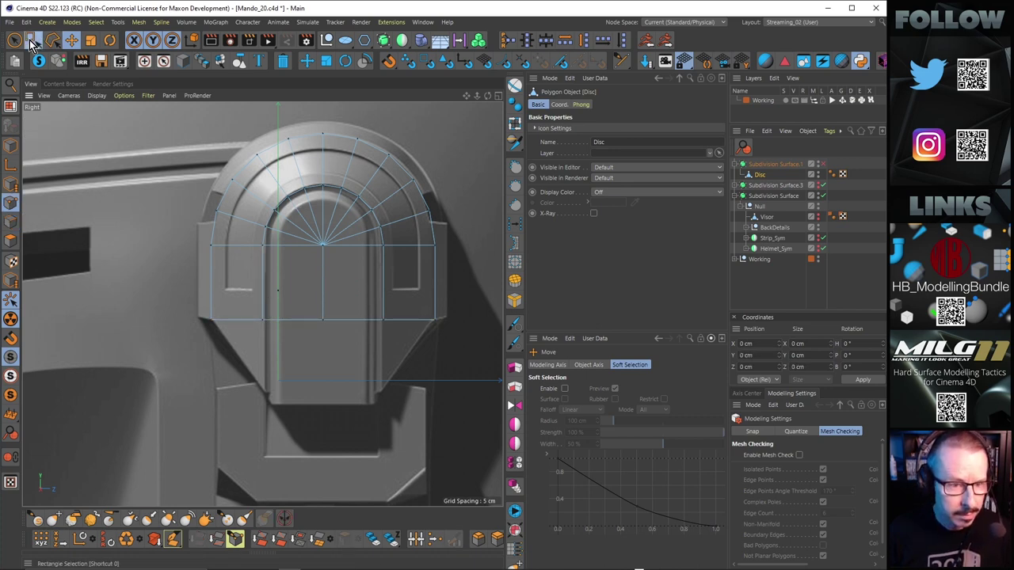
pyautogui.moveTo(240, 305); pyautogui.dragTo(398, 339)
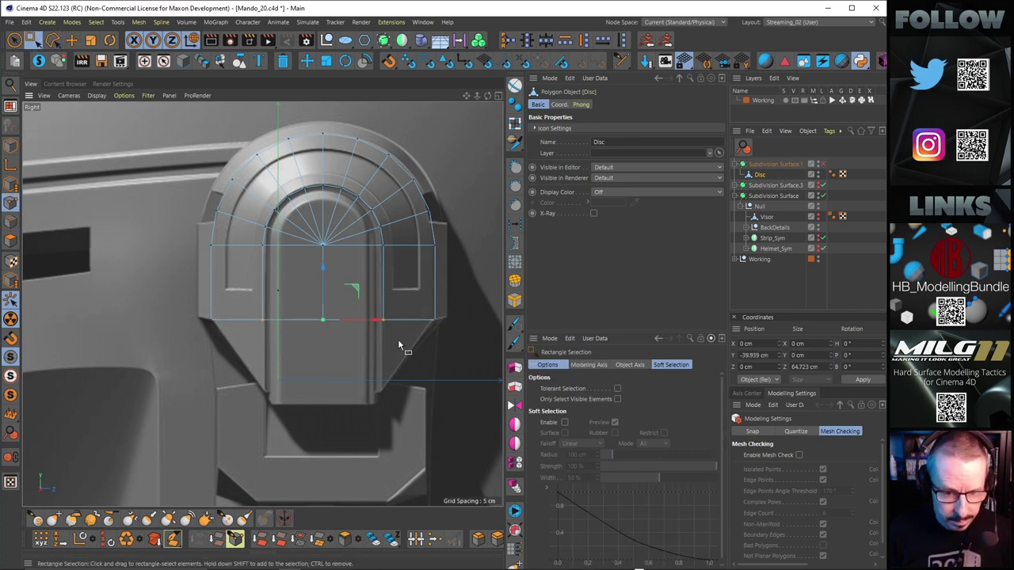
pyautogui.moveTo(322, 268); pyautogui.dragTo(327, 338)
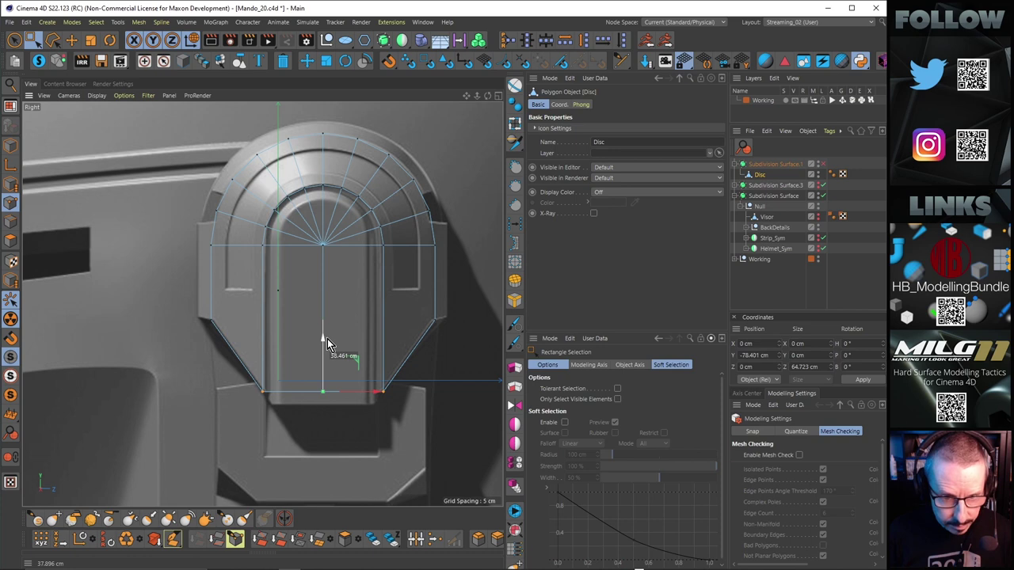
pyautogui.moveTo(327, 339); pyautogui.dragTo(327, 338)
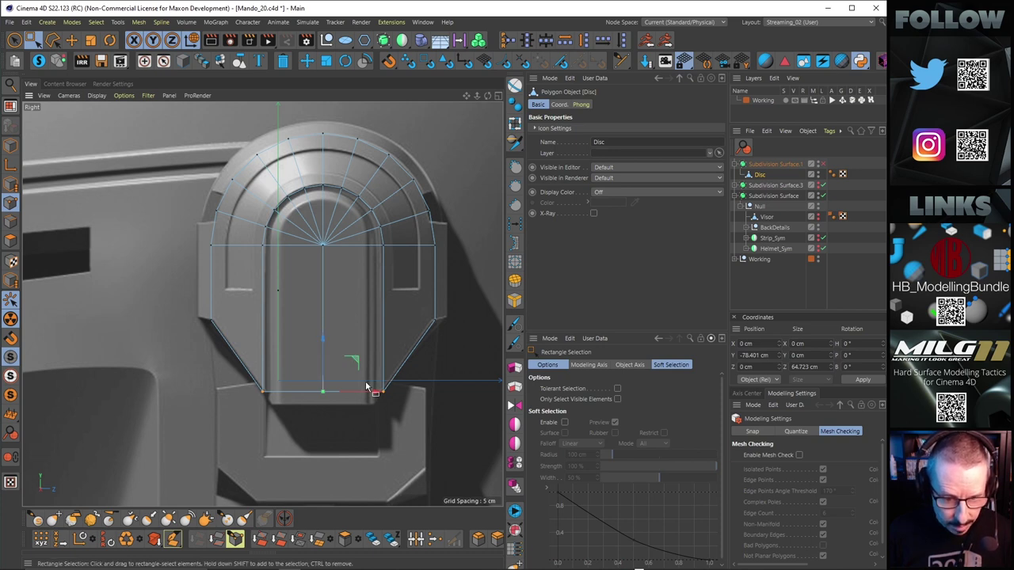
pyautogui.scroll(5, 365, 380)
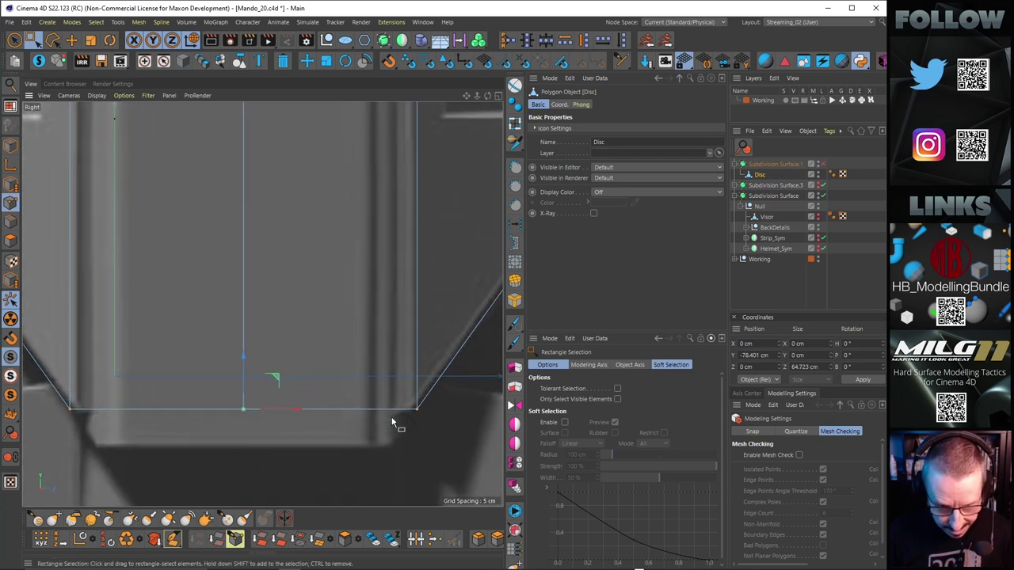
pyautogui.scroll(-5, 344, 435)
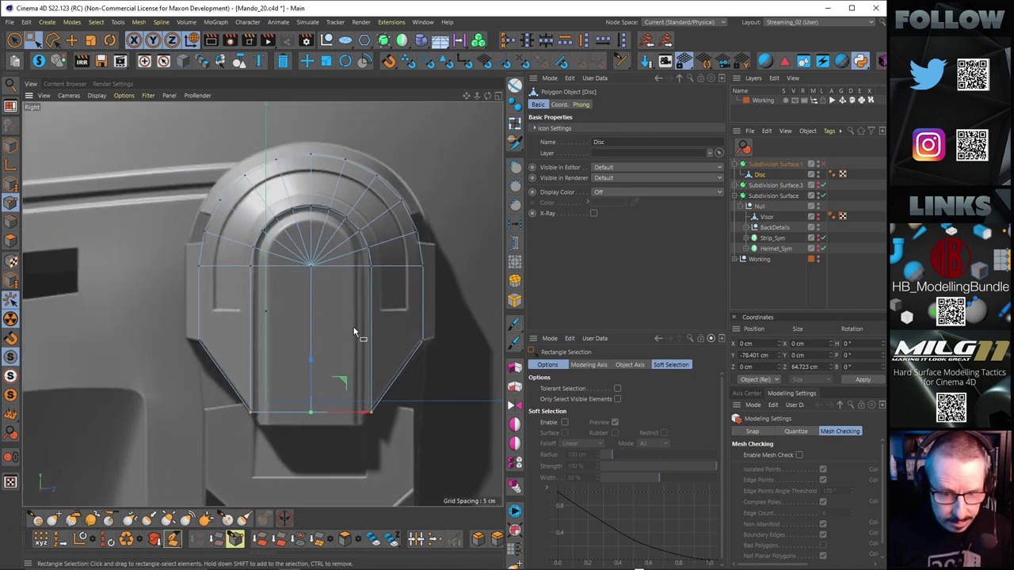
# Undo the lowering of the disc's bottom points, and add two arched loop cuts at 71.444% and 32.686% offset.
pyautogui.moveTo(380, 301)
pyautogui.keyDown('alt'); pyautogui.mouseDown(button='middle')
pyautogui.moveTo(370, 297)
pyautogui.moveTo(368, 309)
pyautogui.mouseUp(button='middle'); pyautogui.keyUp('alt')
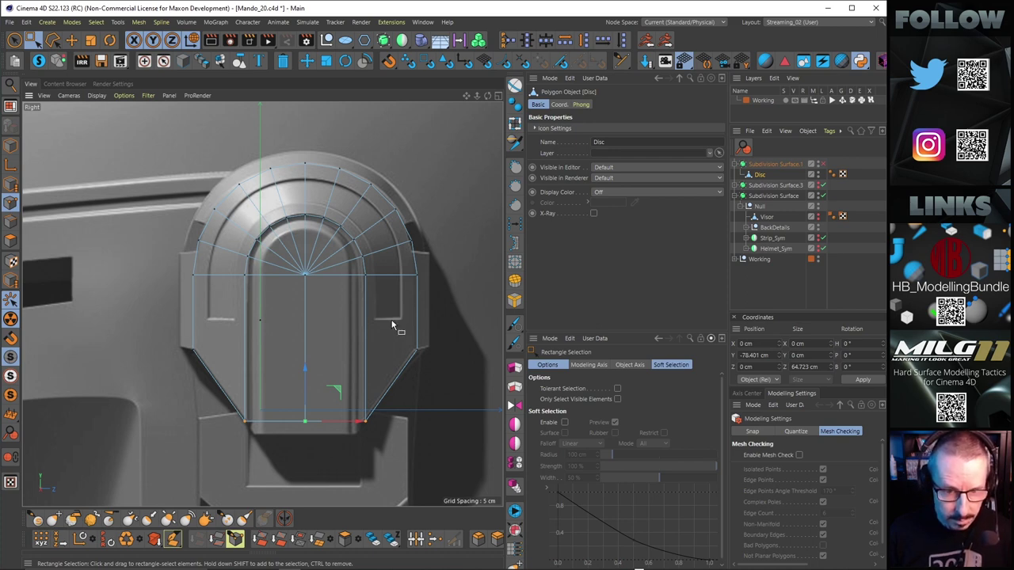
pyautogui.press('k')
pyautogui.press('l')
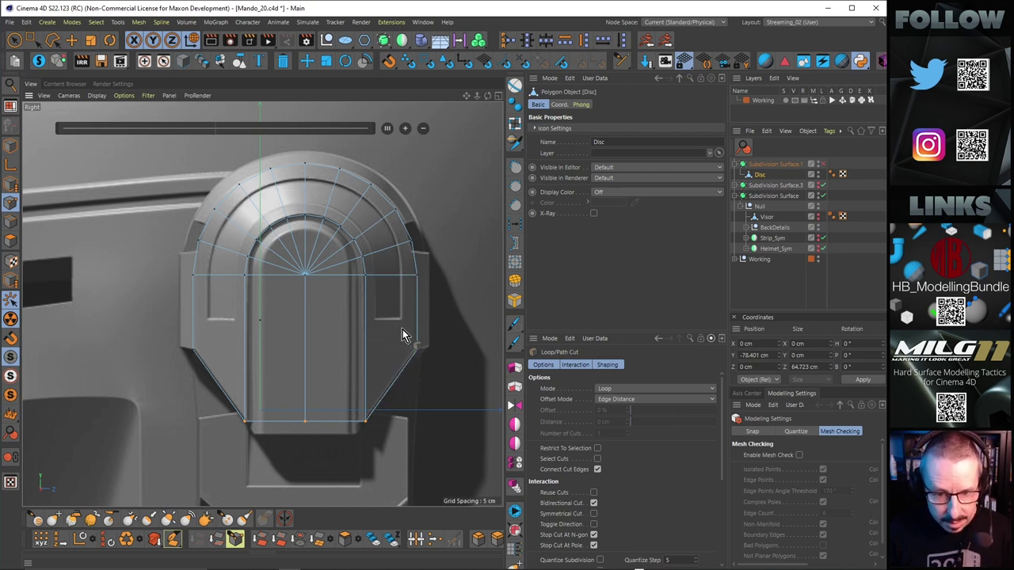
pyautogui.hotkey('ctrl', 'z')
pyautogui.hotkey('ctrl', 'z')
pyautogui.click(403, 273)
pyautogui.moveTo(403, 273); pyautogui.dragTo(375, 279)
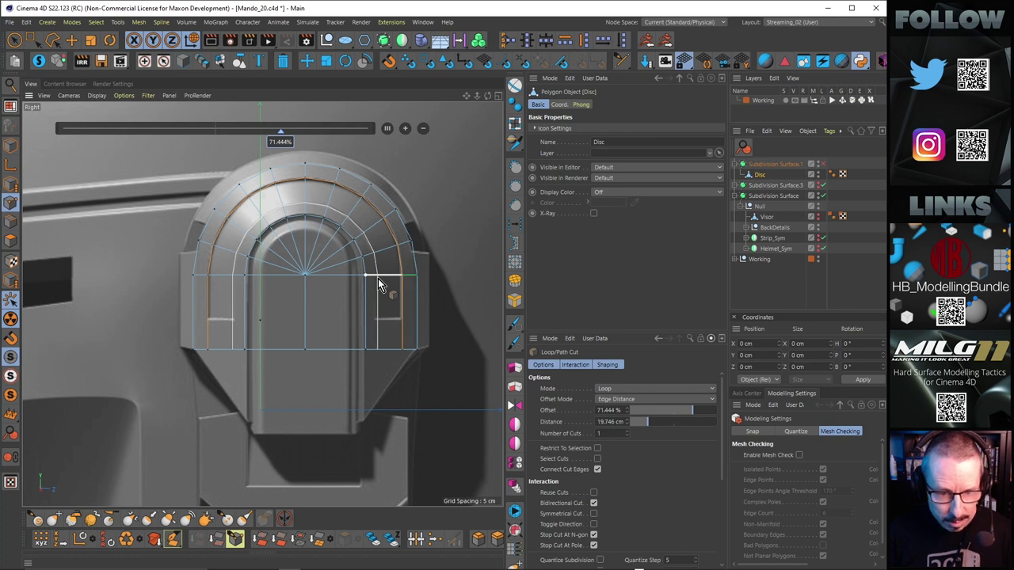
pyautogui.click(378, 278)
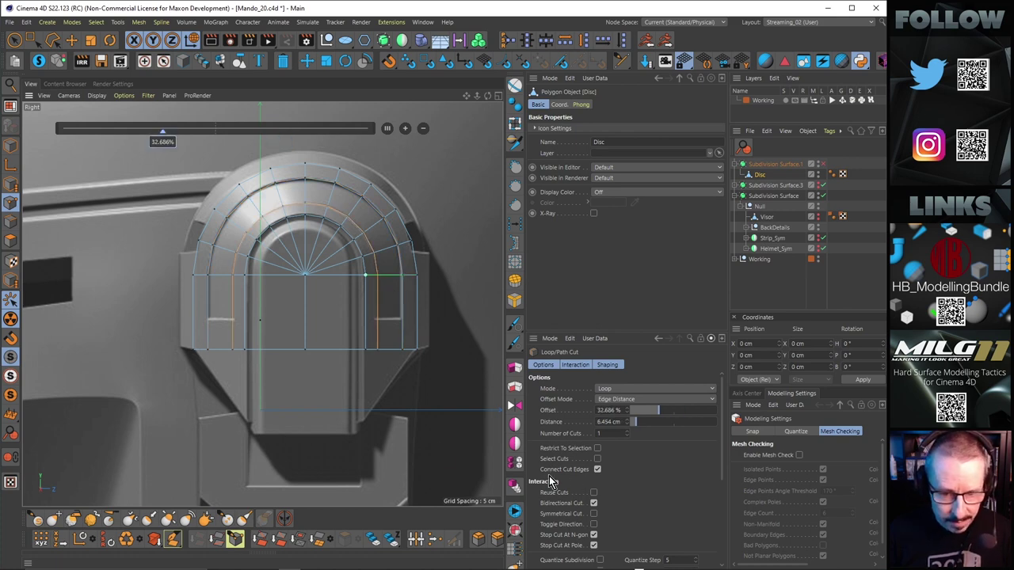
# Try moving the disc's inner bottom points down to Y -84.905 cm to taper the lower sides, and undo it.
pyautogui.press('0')
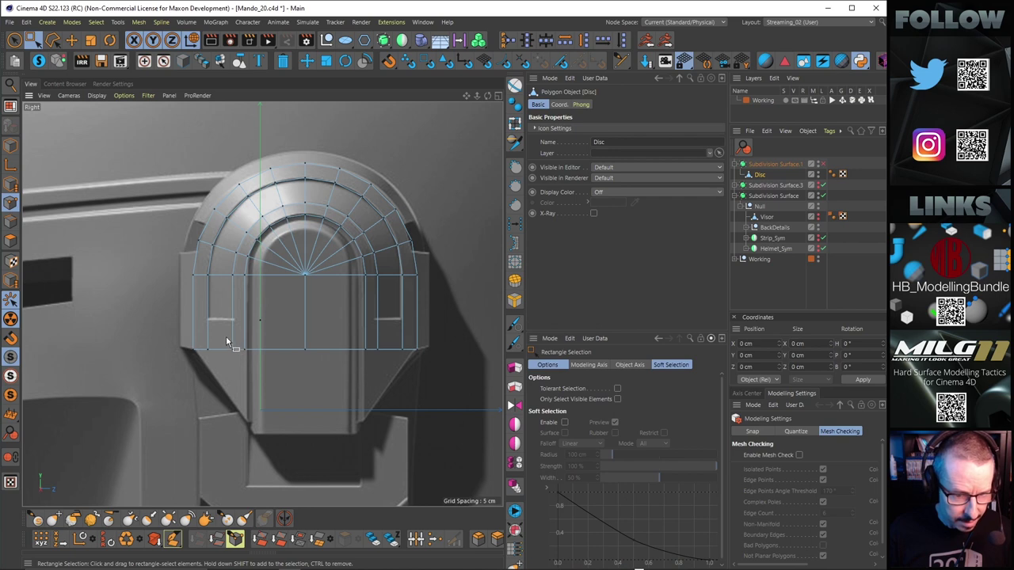
pyautogui.moveTo(225, 336); pyautogui.dragTo(385, 369)
pyautogui.moveTo(312, 299); pyautogui.dragTo(318, 384)
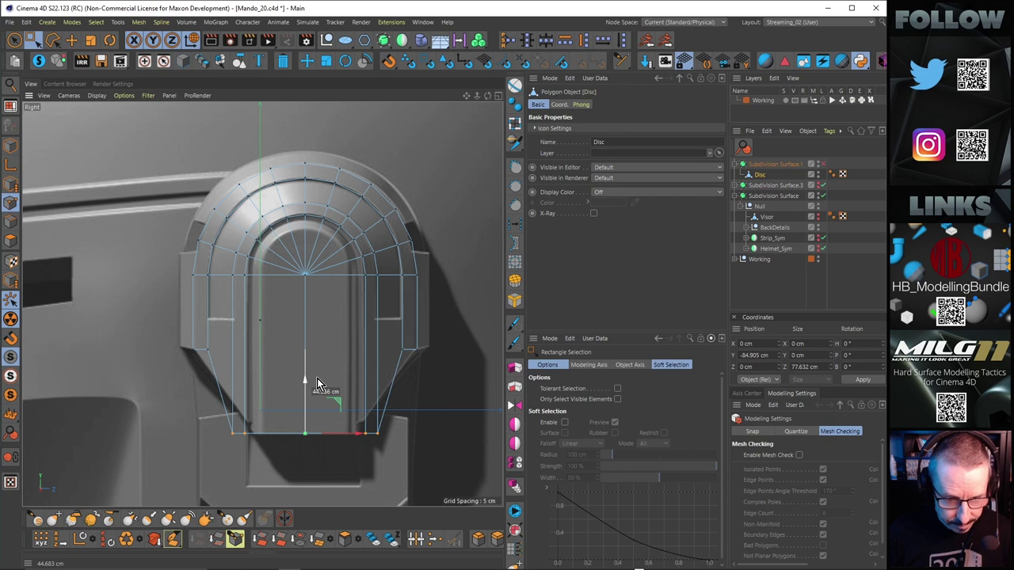
pyautogui.moveTo(394, 333); pyautogui.dragTo(384, 297)
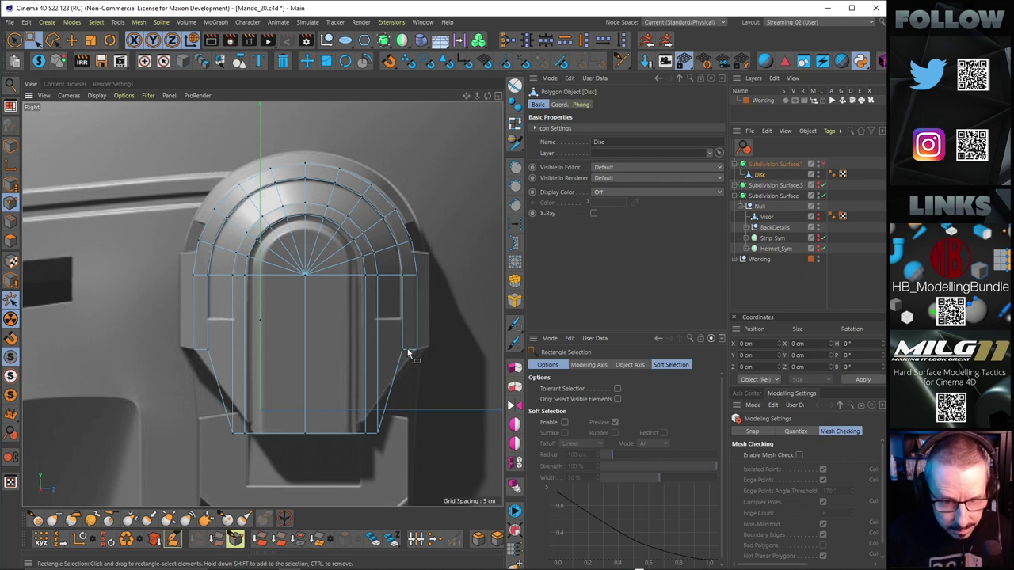
pyautogui.hotkey('ctrl', 'z')
pyautogui.hotkey('ctrl', 'z')
pyautogui.hotkey('ctrl', 'z')
pyautogui.hotkey('ctrl', 'z')
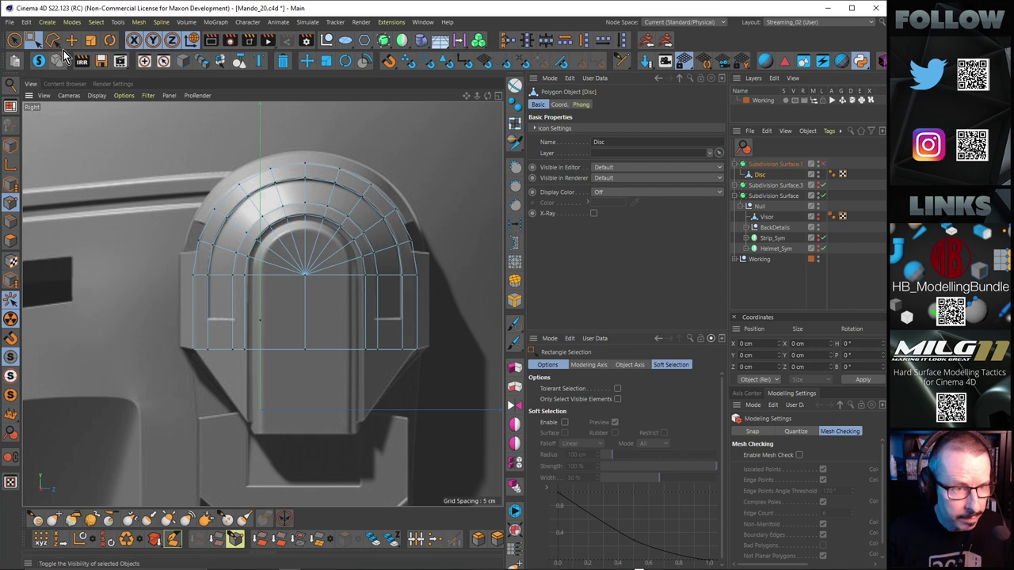
# Raise the disc's bottom edges to the lower end of the side recesses and extrude them down to Y -39.656 cm.
pyautogui.click(10, 222)
pyautogui.moveTo(305, 310)
pyautogui.mouseDown()
pyautogui.moveTo(307, 280)
pyautogui.moveTo(310, 297)
pyautogui.mouseUp()
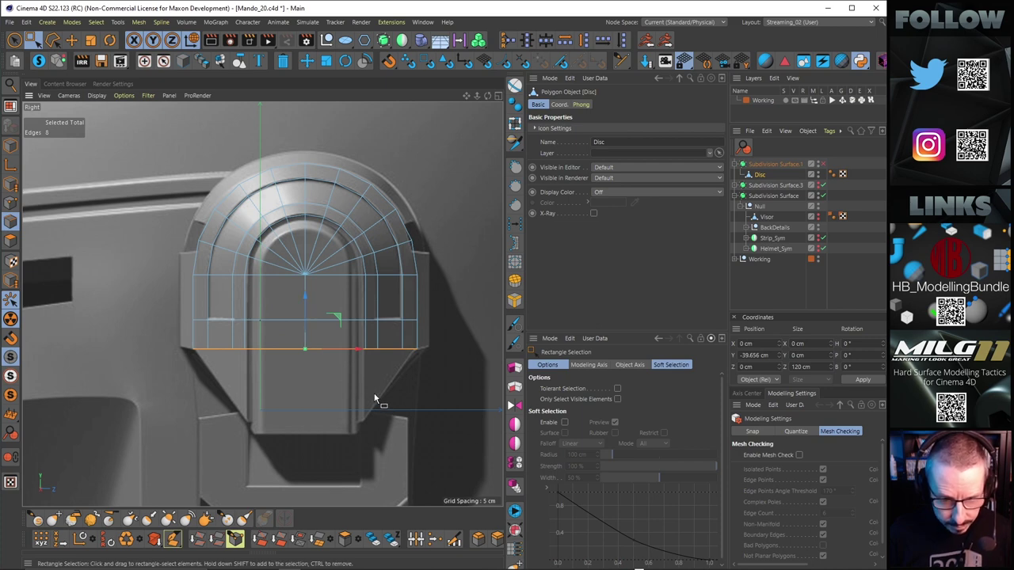
pyautogui.press('k')
pyautogui.press('l')
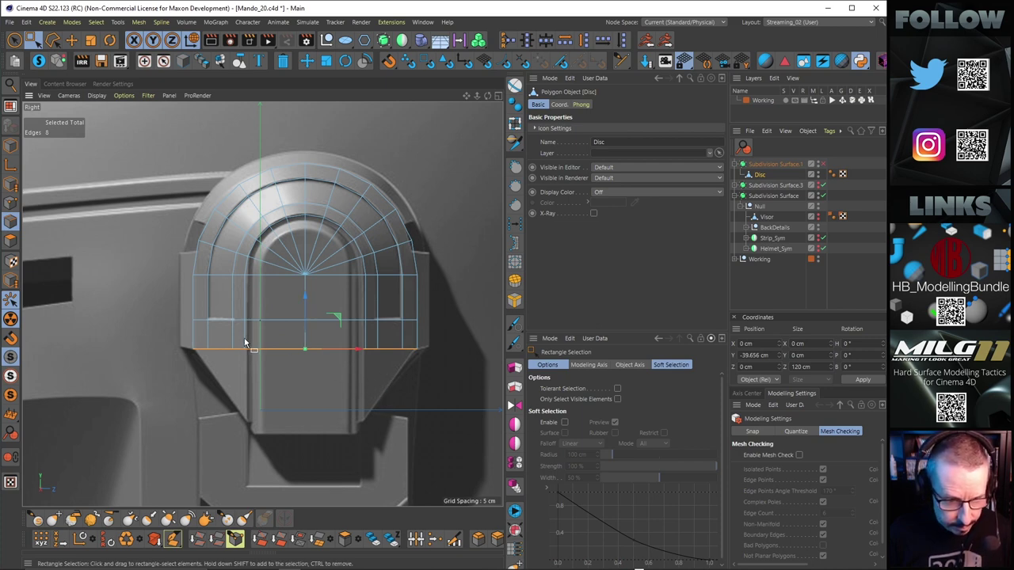
pyautogui.scroll(-3, 400, 347)
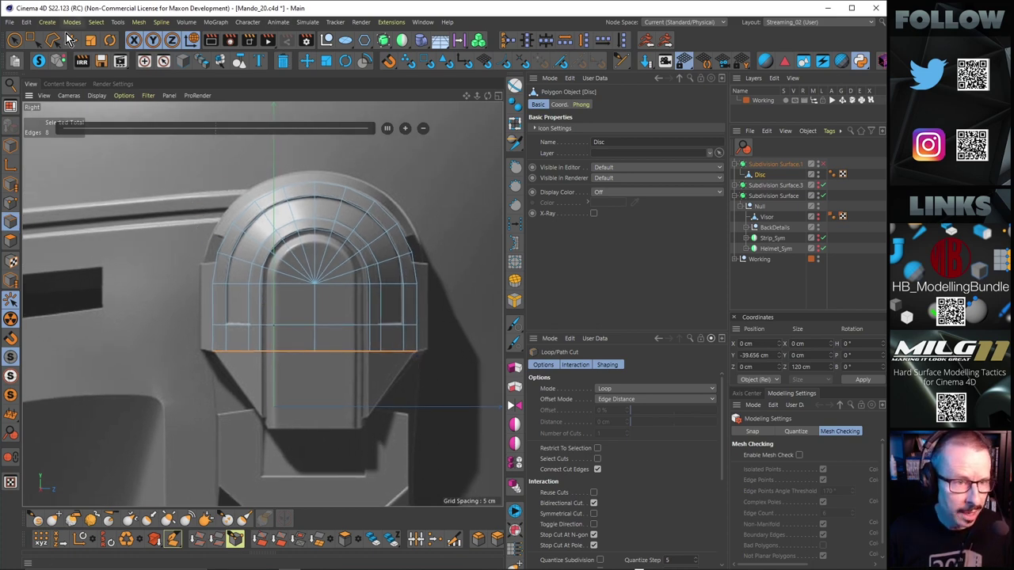
pyautogui.click(33, 40)
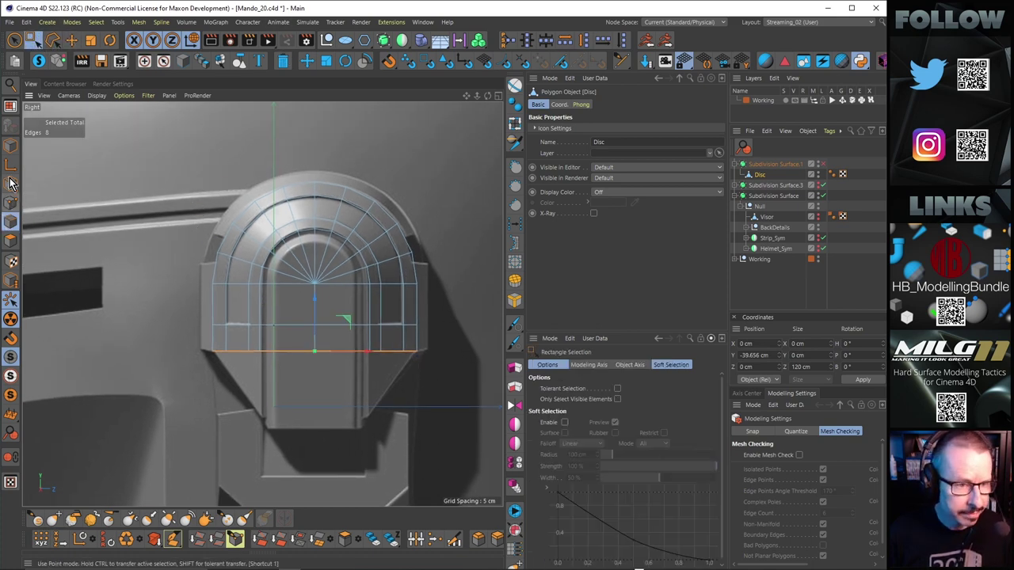
# Try putting the disc under an X symmetry object, and remove the symmetry again.
pyautogui.click(11, 145)
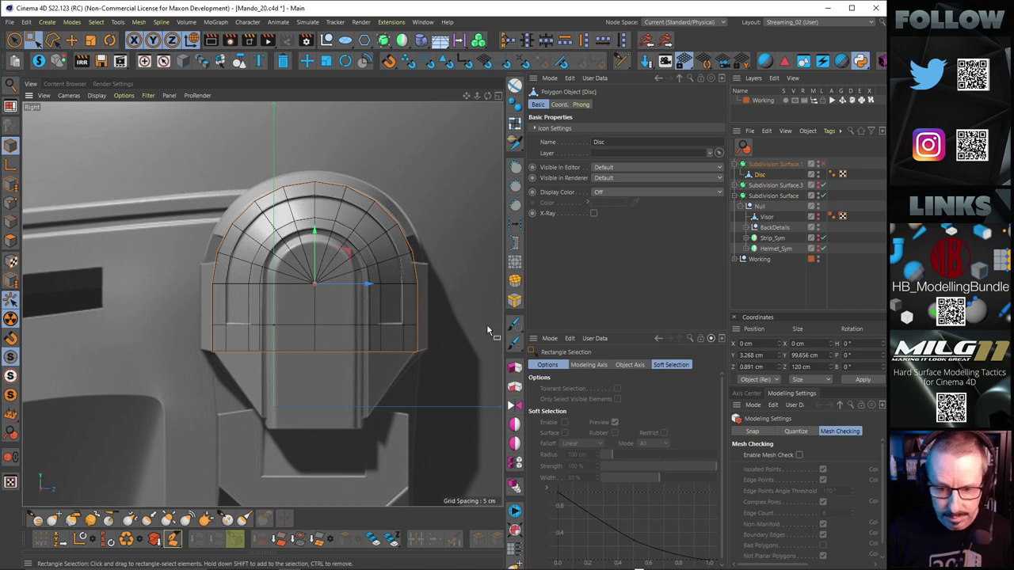
pyautogui.click(515, 426)
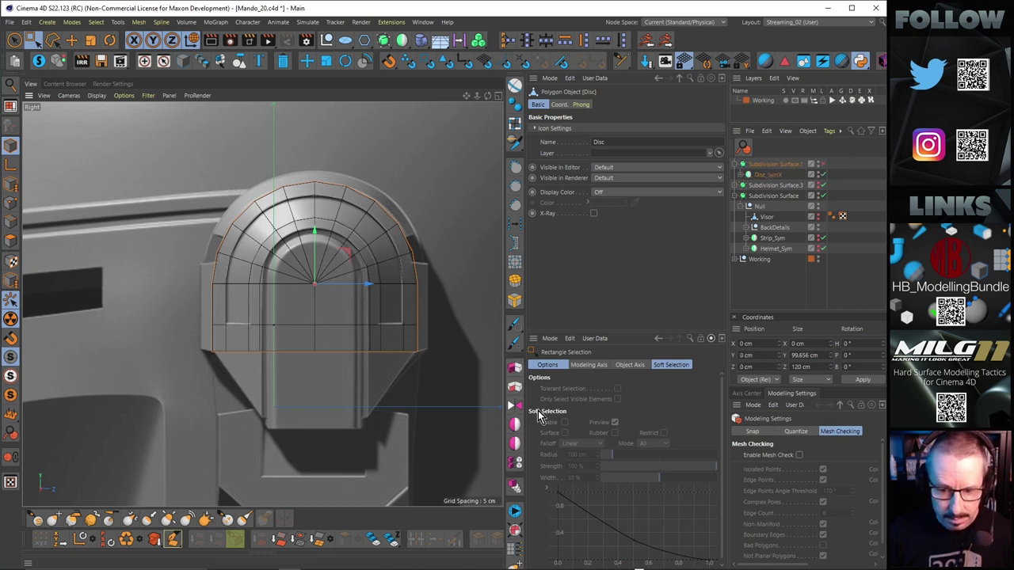
pyautogui.click(739, 175)
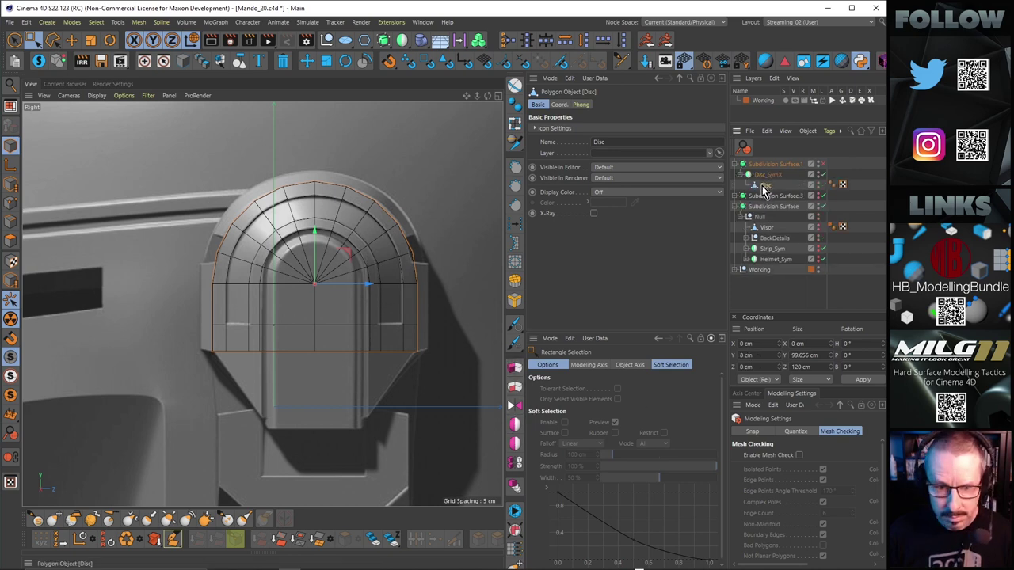
pyautogui.click(9, 222)
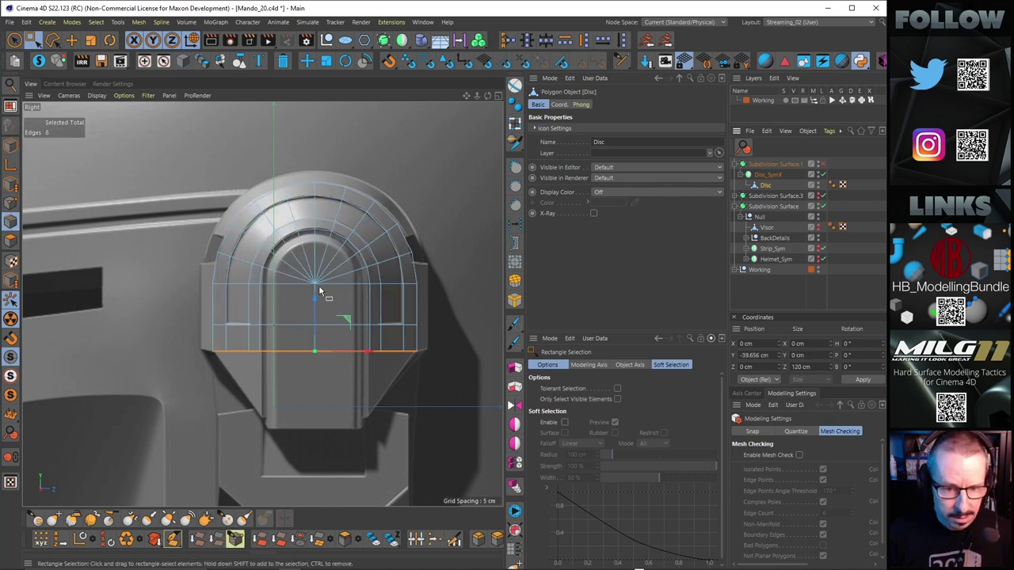
pyautogui.moveTo(766, 176); pyautogui.dragTo(767, 169)
pyautogui.click(769, 184)
pyautogui.press('Delete')
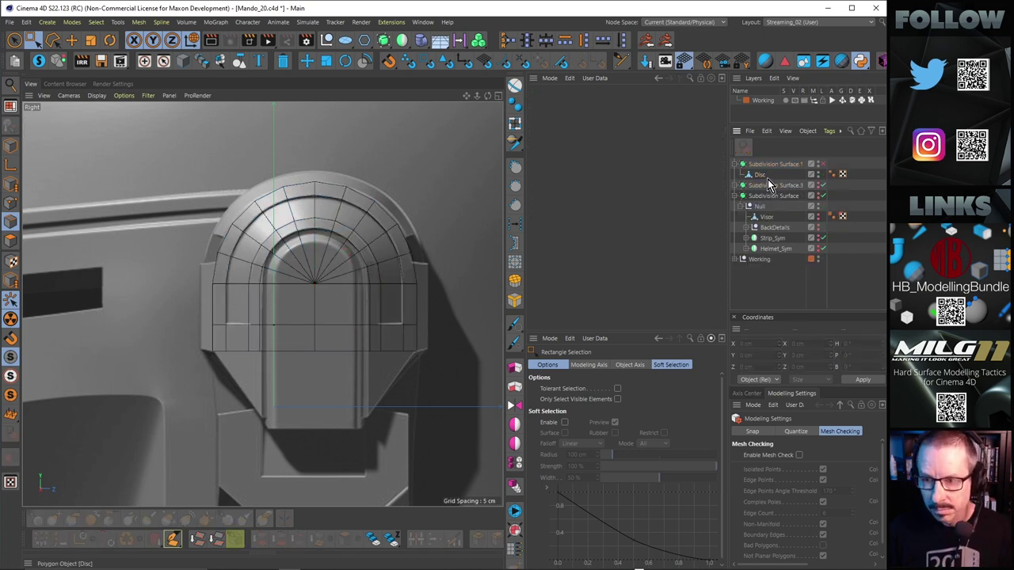
# Delete all the disc's points on the side past its vertical centre line, leaving the half toward the helmet's front slot.
pyautogui.click(761, 175)
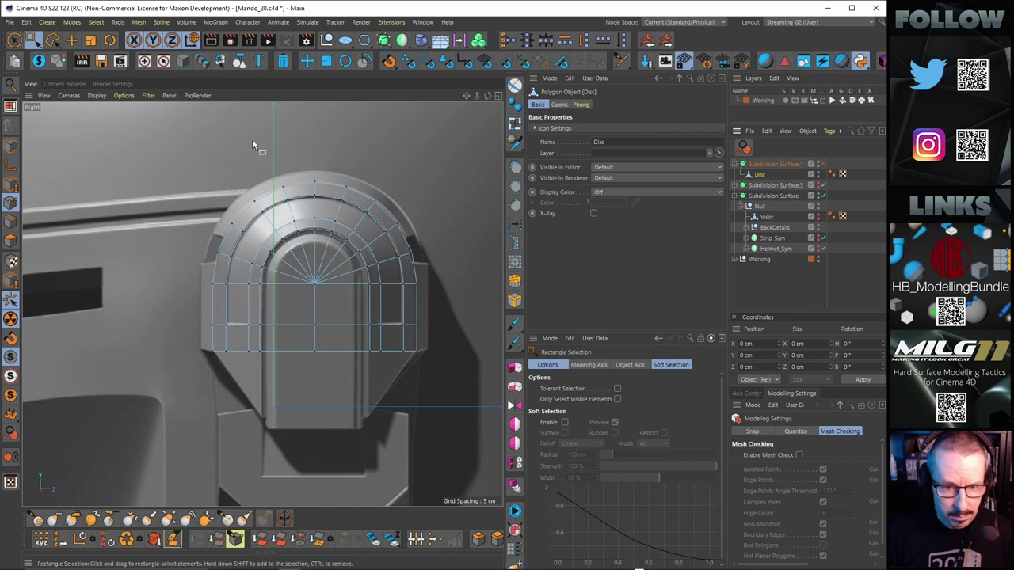
pyautogui.moveTo(176, 138); pyautogui.dragTo(306, 458)
pyautogui.moveTo(323, 168); pyautogui.dragTo(441, 392)
pyautogui.press('Delete')
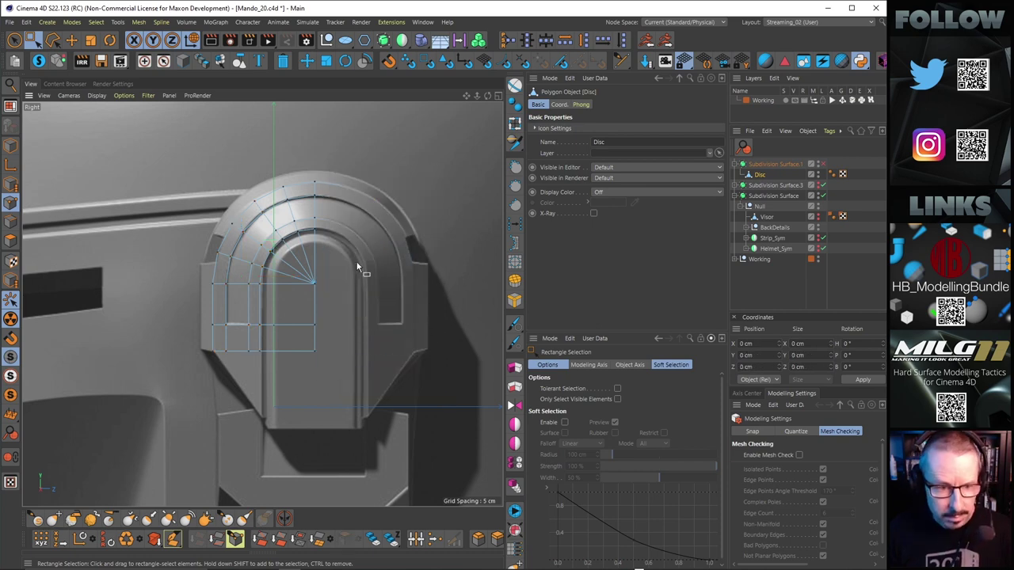
# Try adding a Symmetry object as the parent of the half disc, check it in perspective, and undo it.
pyautogui.click(11, 146)
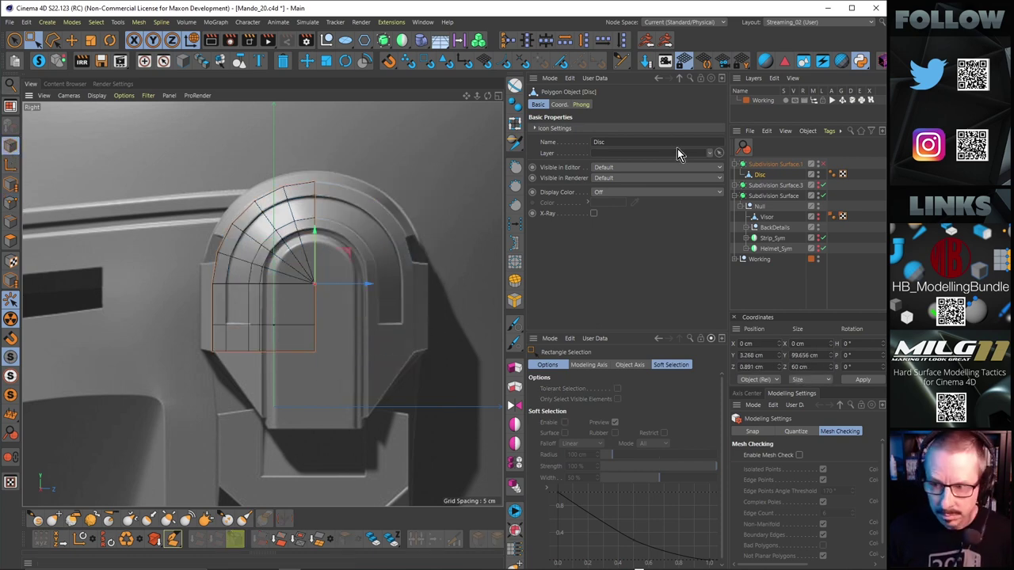
pyautogui.keyDown('alt'); pyautogui.click(402, 39); pyautogui.keyUp('alt')
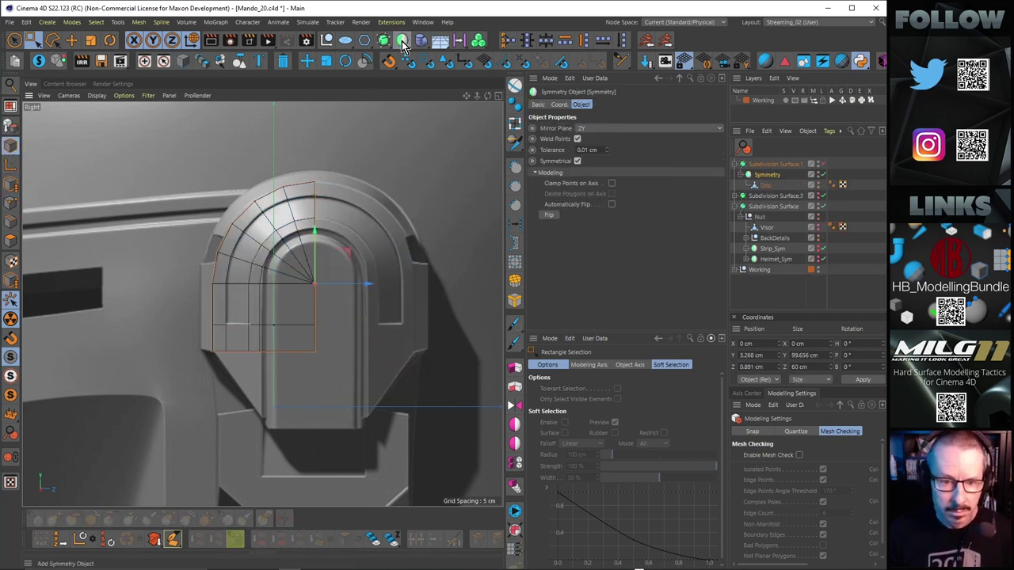
pyautogui.middleClick(450, 311)
pyautogui.middleClick(211, 224)
pyautogui.moveTo(326, 239)
pyautogui.keyDown('alt'); pyautogui.mouseDown()
pyautogui.moveTo(342, 269)
pyautogui.moveTo(325, 231)
pyautogui.mouseUp(); pyautogui.keyUp('alt')
pyautogui.keyDown('alt'); pyautogui.moveTo(323, 226); pyautogui.dragTo(407, 204, button='right'); pyautogui.keyUp('alt')
pyautogui.keyDown('alt'); pyautogui.moveTo(341, 220); pyautogui.dragTo(319, 254); pyautogui.keyUp('alt')
pyautogui.press('c')
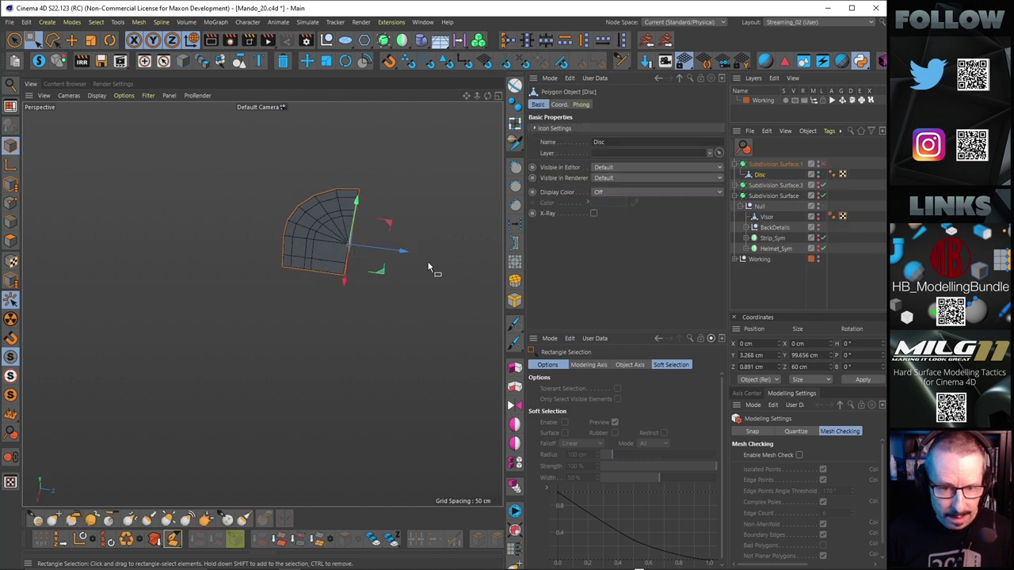
# Create a new Symmetry object at the top level and make the half disc its child.
pyautogui.keyDown('alt'); pyautogui.click(401, 42); pyautogui.keyUp('alt')
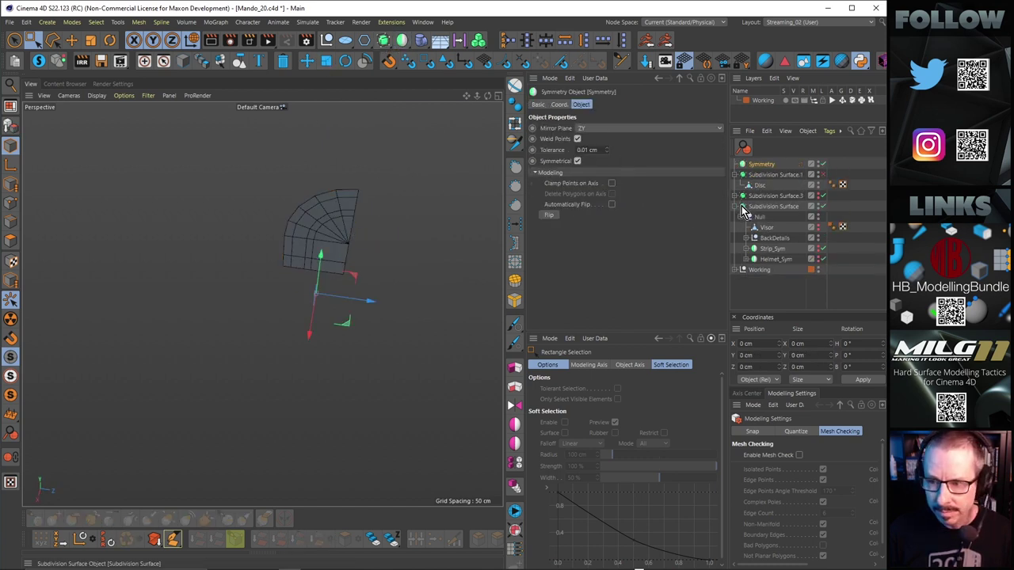
pyautogui.middleClick(399, 268)
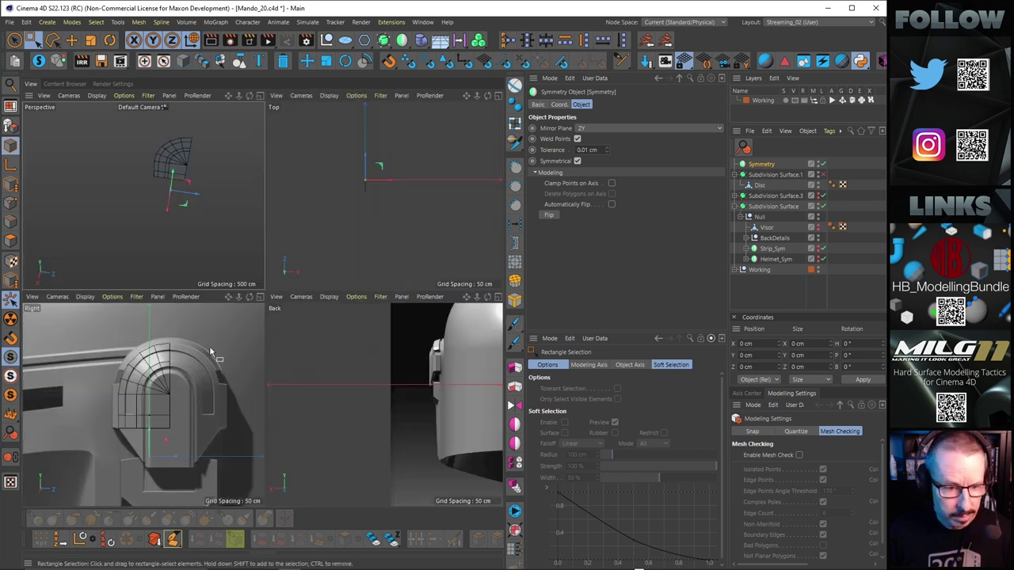
pyautogui.middleClick(220, 347)
pyautogui.middleClick(341, 348)
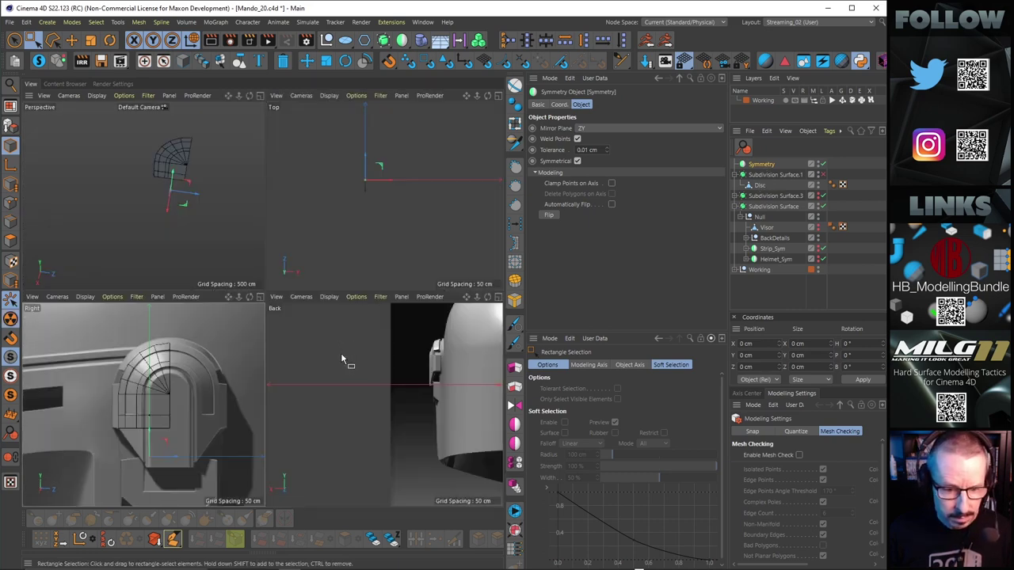
pyautogui.middleClick(212, 269)
pyautogui.middleClick(396, 338)
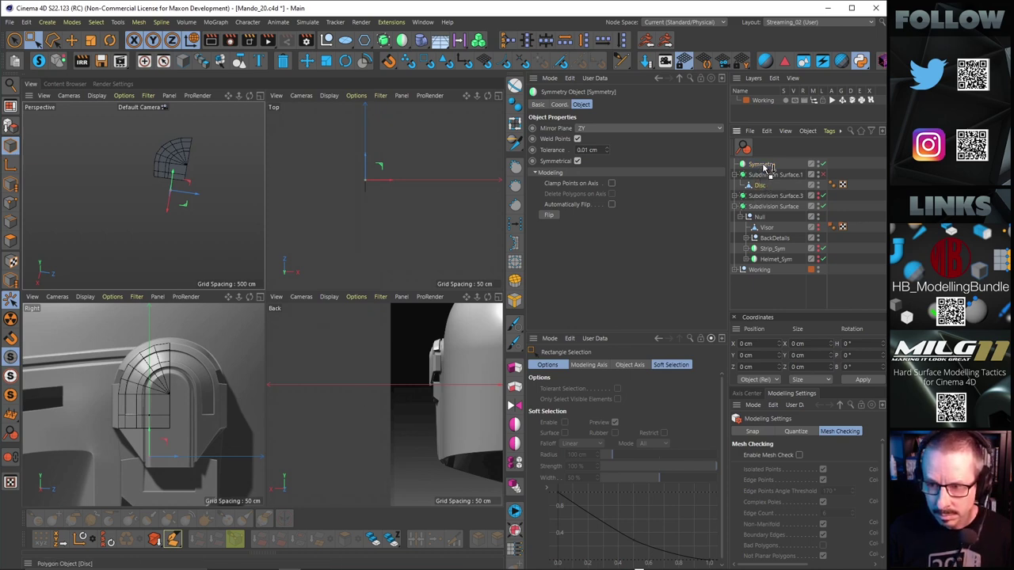
pyautogui.moveTo(767, 169); pyautogui.dragTo(765, 170)
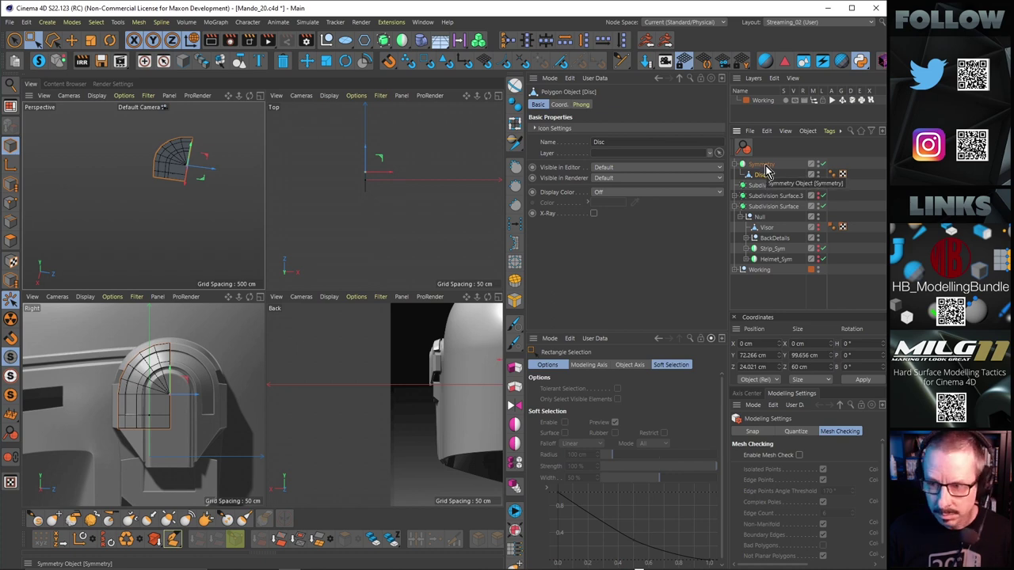
# Try the XY and XZ mirror planes on the Symmetry object, and undo the changes.
pyautogui.click(597, 130)
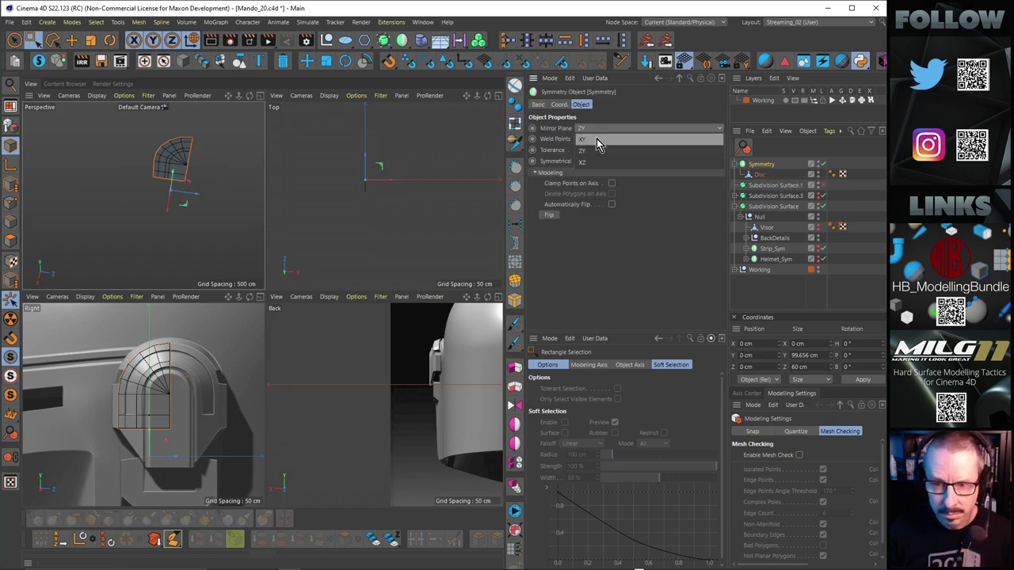
pyautogui.click(600, 135)
pyautogui.click(598, 129)
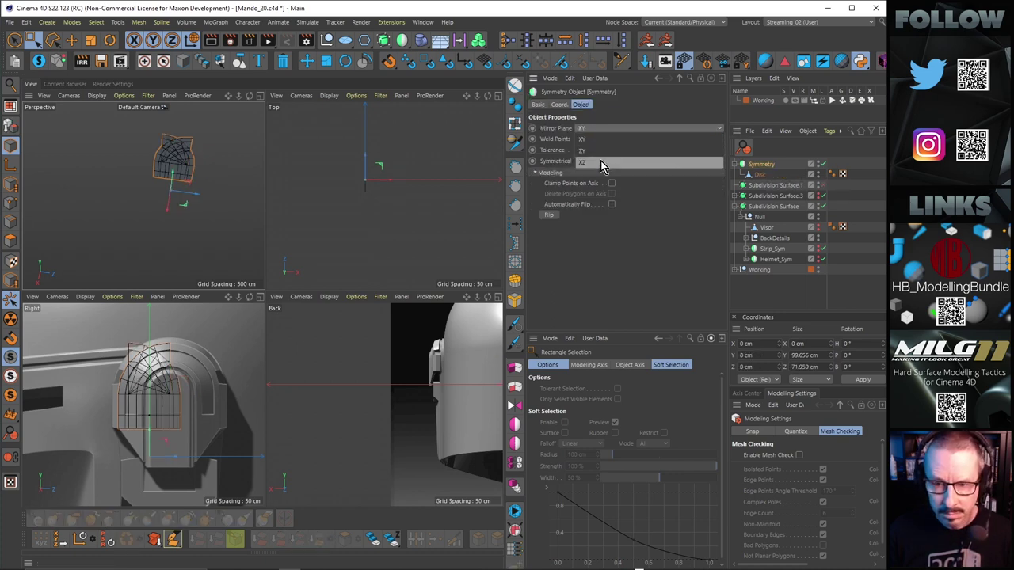
pyautogui.click(586, 159)
pyautogui.hotkey('ctrl', 'z')
pyautogui.hotkey('ctrl', 'z')
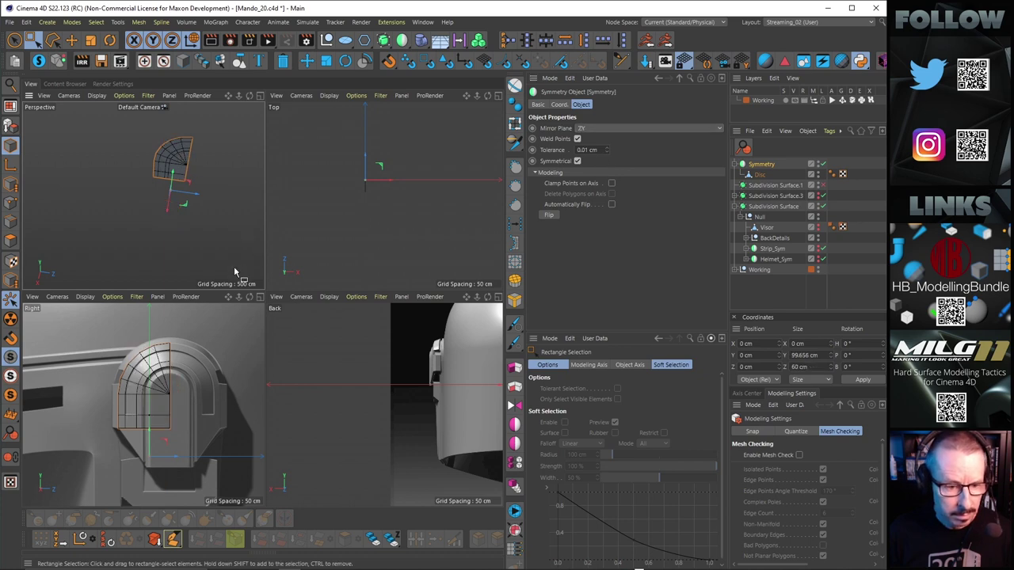
pyautogui.middleClick(191, 394)
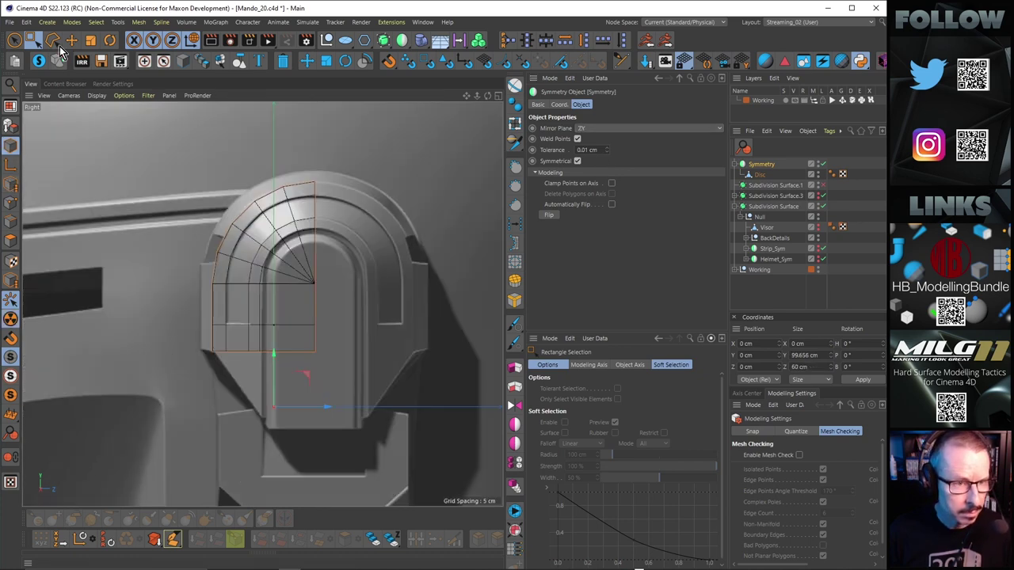
pyautogui.click(71, 41)
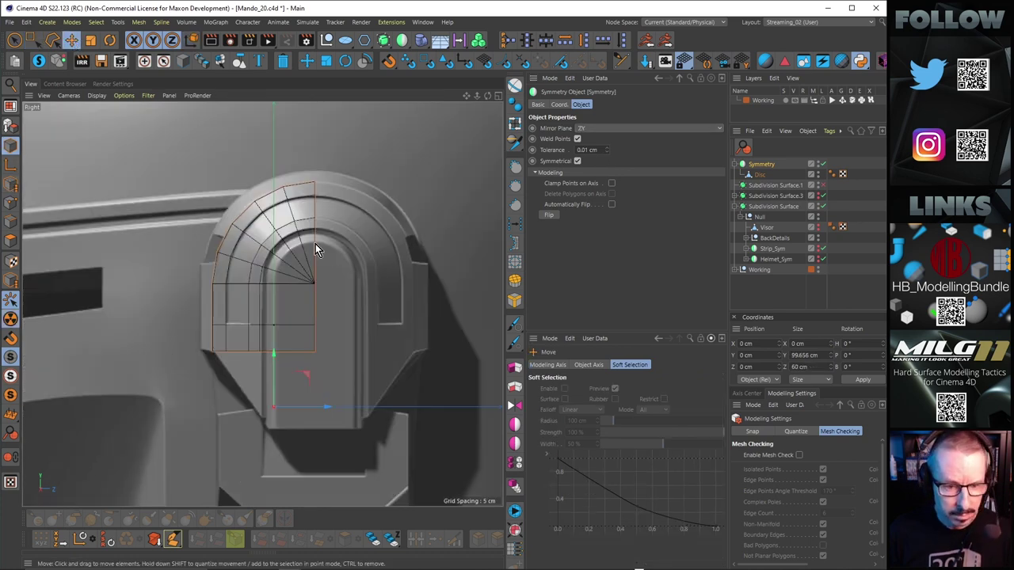
# Take the half disc out of the Symmetry object, delete the symmetry, and reselect the disc.
pyautogui.click(759, 175)
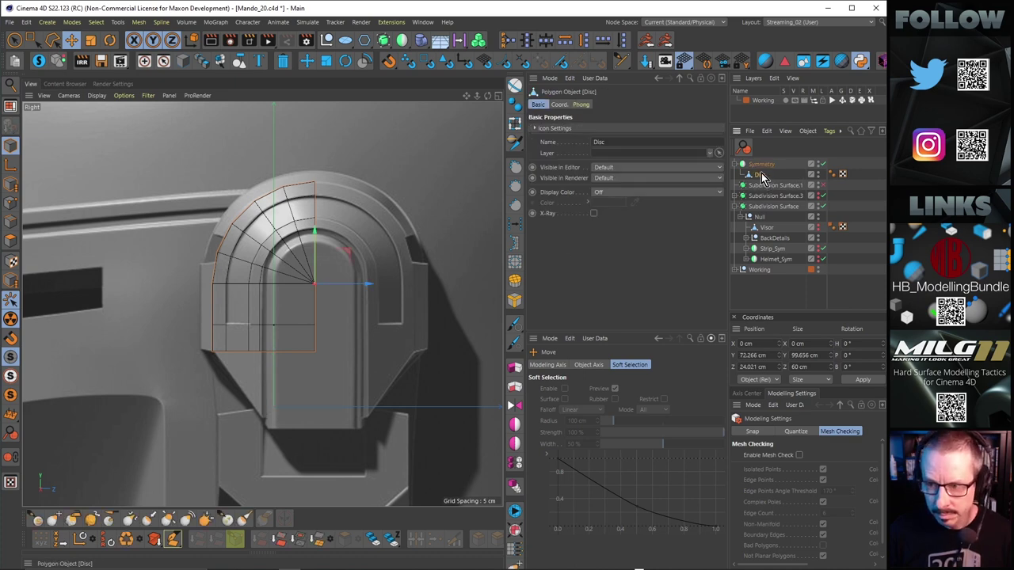
pyautogui.moveTo(762, 163); pyautogui.dragTo(760, 160)
pyautogui.click(762, 174)
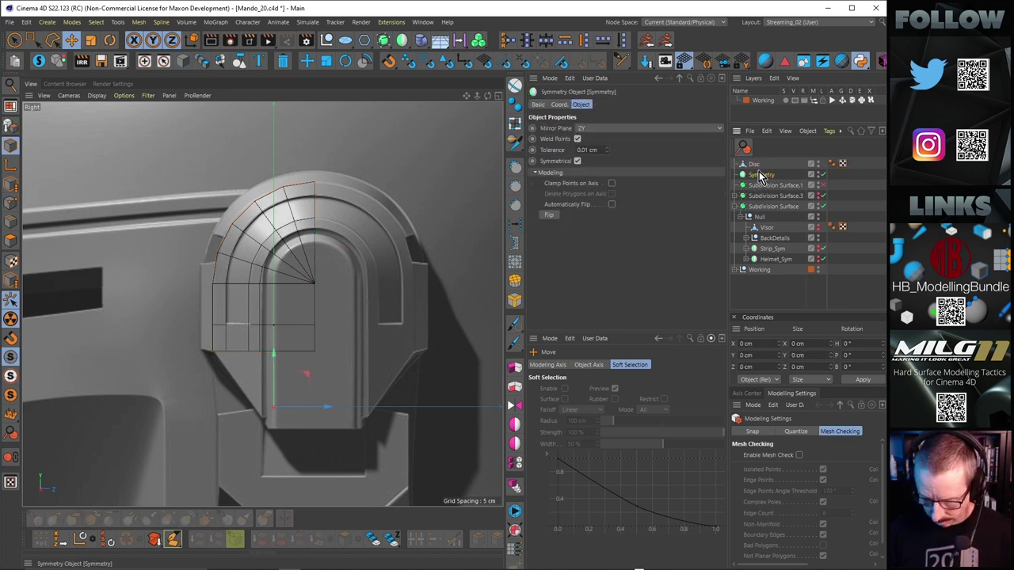
pyautogui.press('Delete')
pyautogui.click(753, 167)
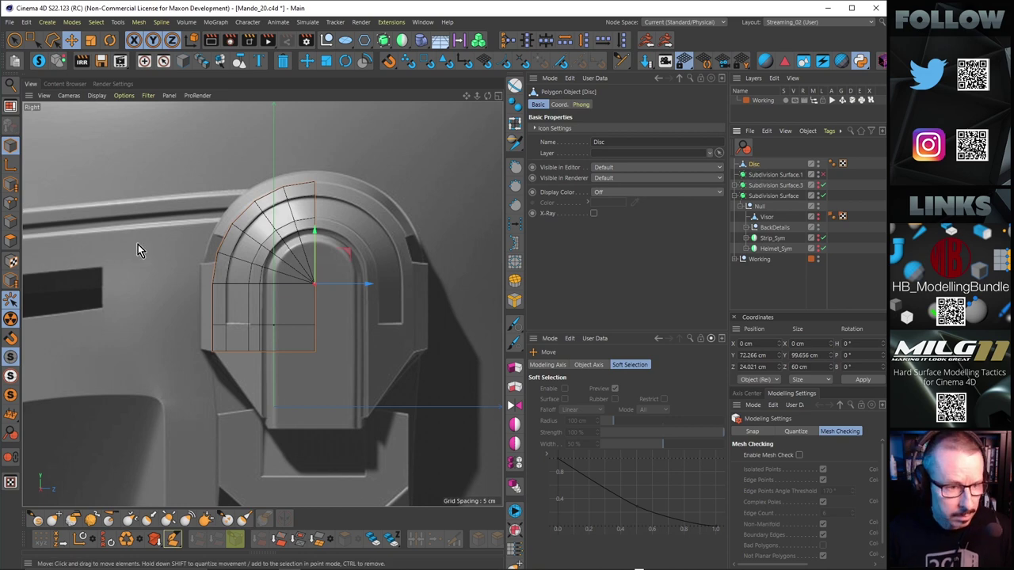
# Try adding a Symmetry object as the half disc's parent from the perspective view, and check it against the ear piece side-on.
pyautogui.middleClick(198, 237)
pyautogui.middleClick(259, 233)
pyautogui.keyDown('alt'); pyautogui.moveTo(309, 236); pyautogui.dragTo(304, 201); pyautogui.keyUp('alt')
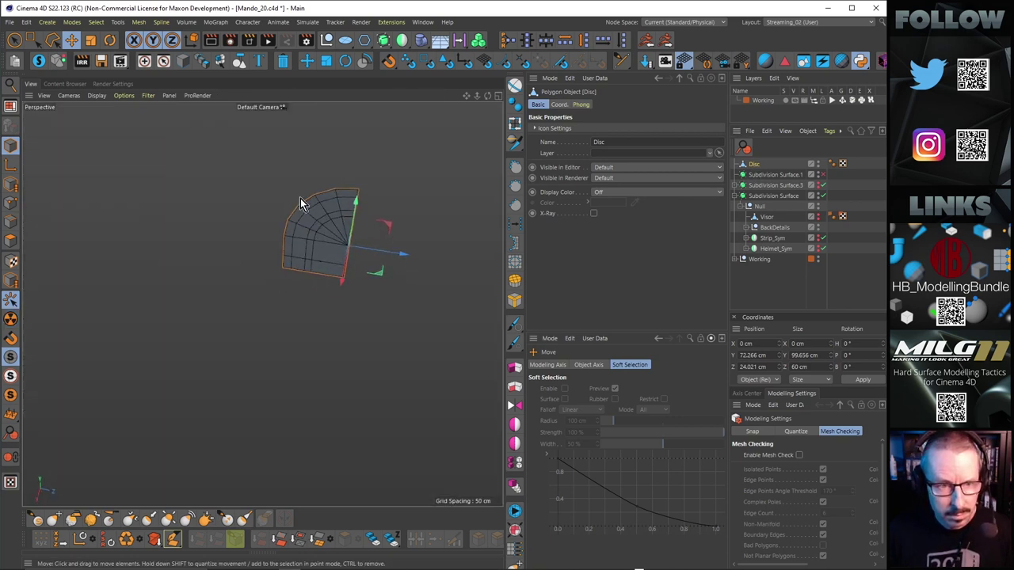
pyautogui.keyDown('alt'); pyautogui.click(403, 42); pyautogui.keyUp('alt')
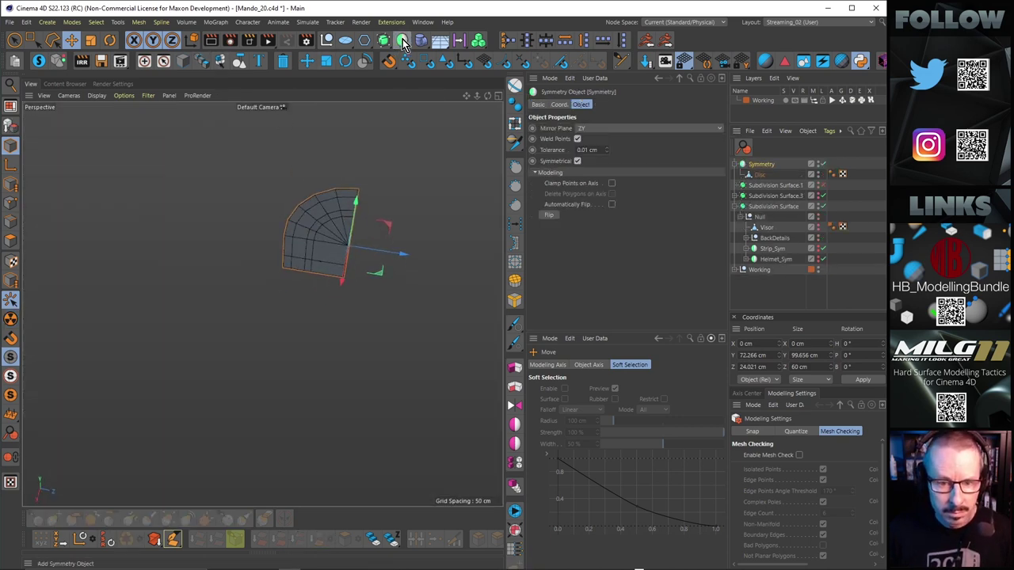
pyautogui.middleClick(417, 296)
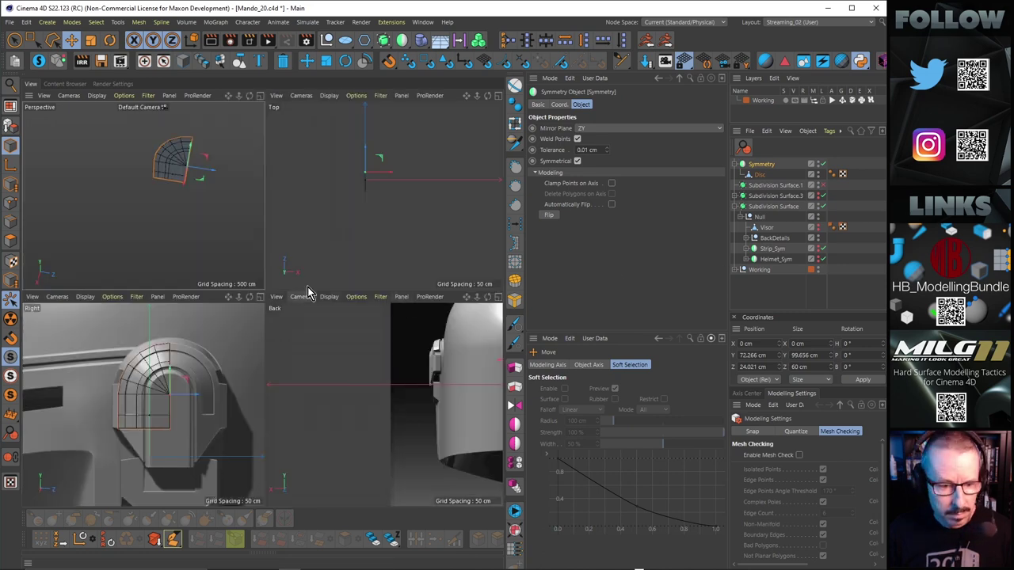
pyautogui.scroll(-3, 225, 353)
pyautogui.middleClick(233, 356)
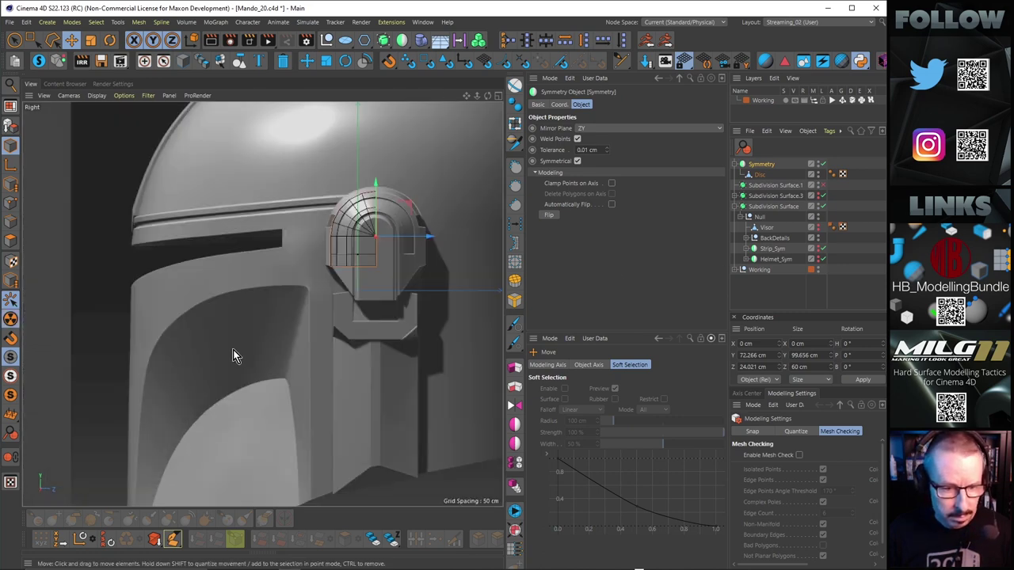
pyautogui.scroll(5, 396, 234)
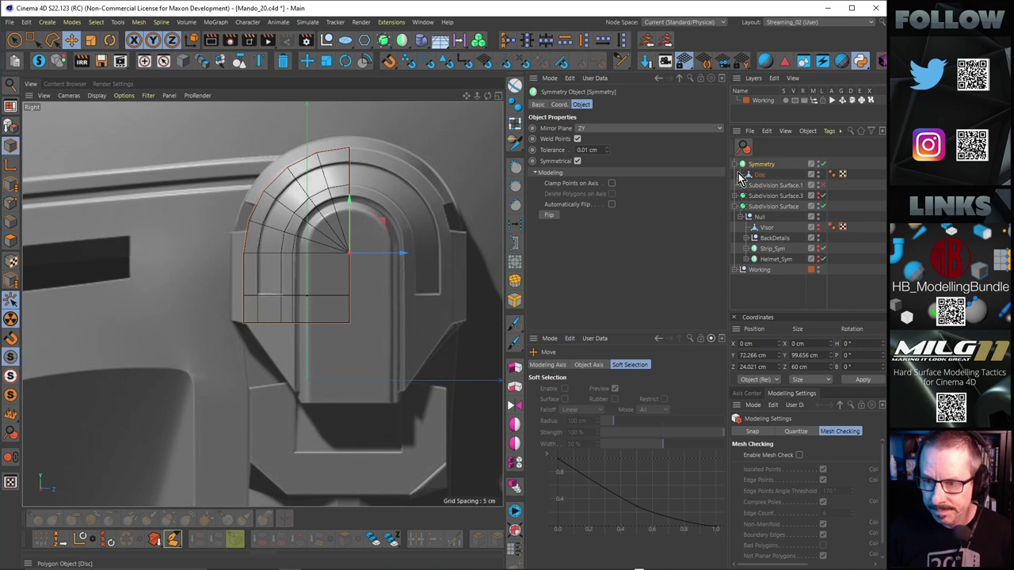
# Move the half disc back to the top level and delete the Symmetry object.
pyautogui.moveTo(761, 160); pyautogui.dragTo(761, 159)
pyautogui.click(762, 174)
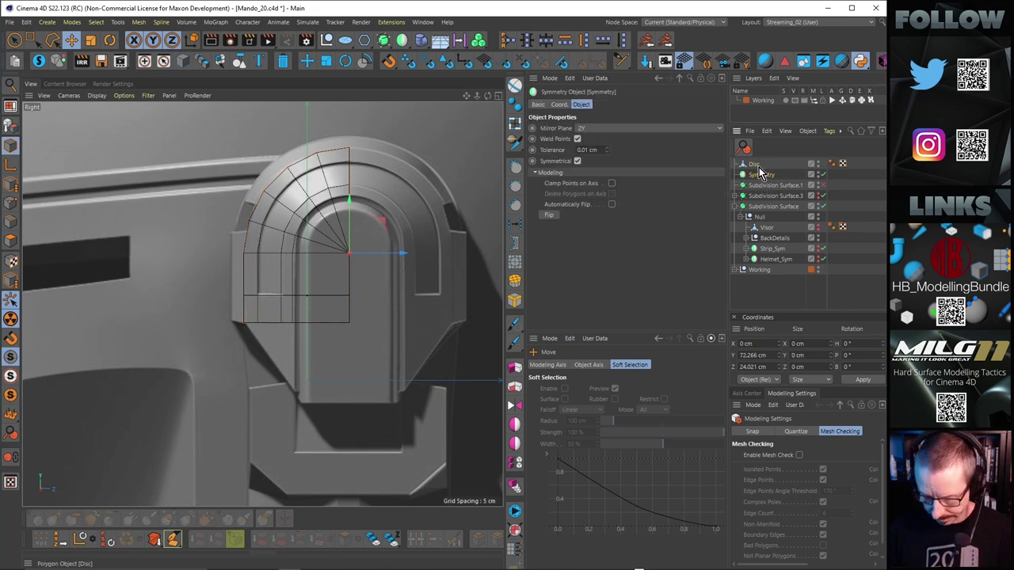
pyautogui.press('Delete')
pyautogui.click(759, 165)
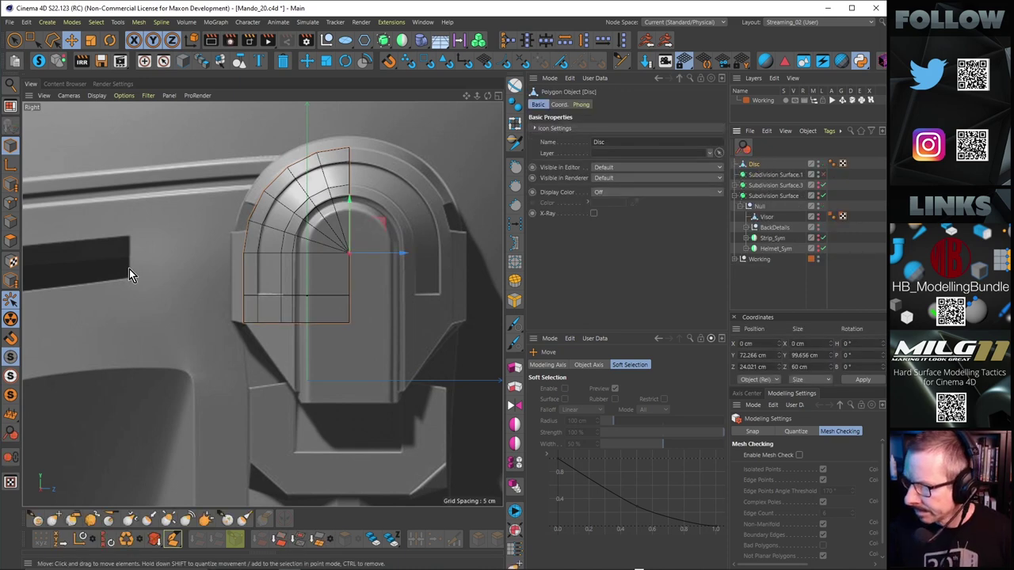
# Create a new Symmetry object at the top level and snap it onto the centre point of the half disc.
pyautogui.keyDown('alt'); pyautogui.moveTo(256, 239); pyautogui.dragTo(248, 250, button='middle'); pyautogui.keyUp('alt')
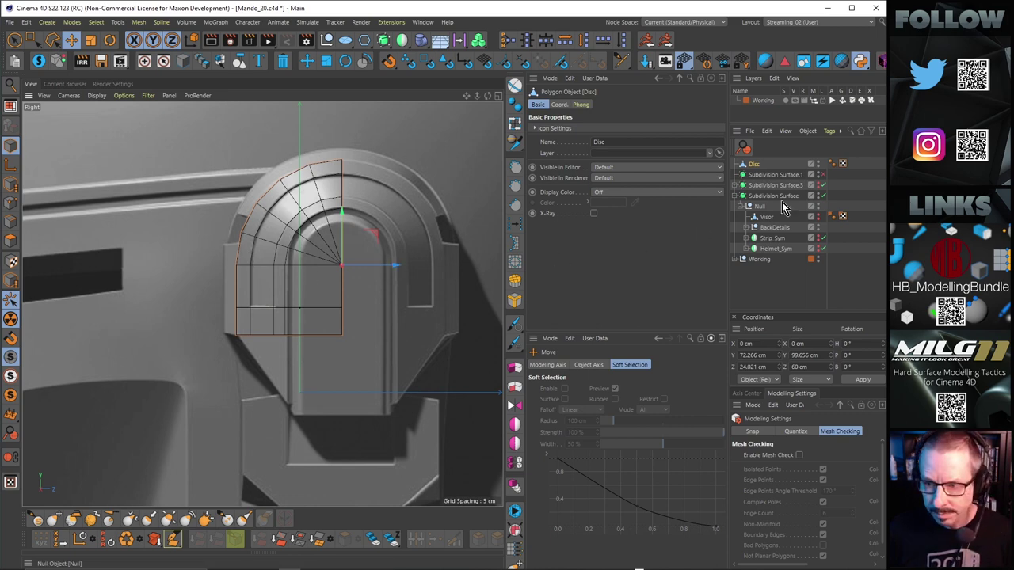
pyautogui.click(403, 40)
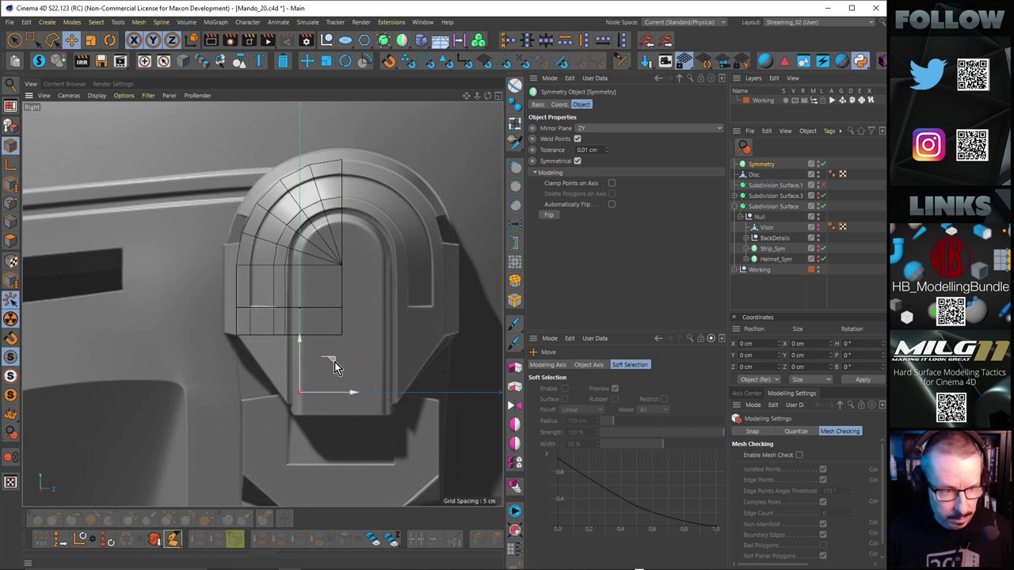
pyautogui.click(422, 61)
pyautogui.moveTo(332, 359); pyautogui.dragTo(378, 242)
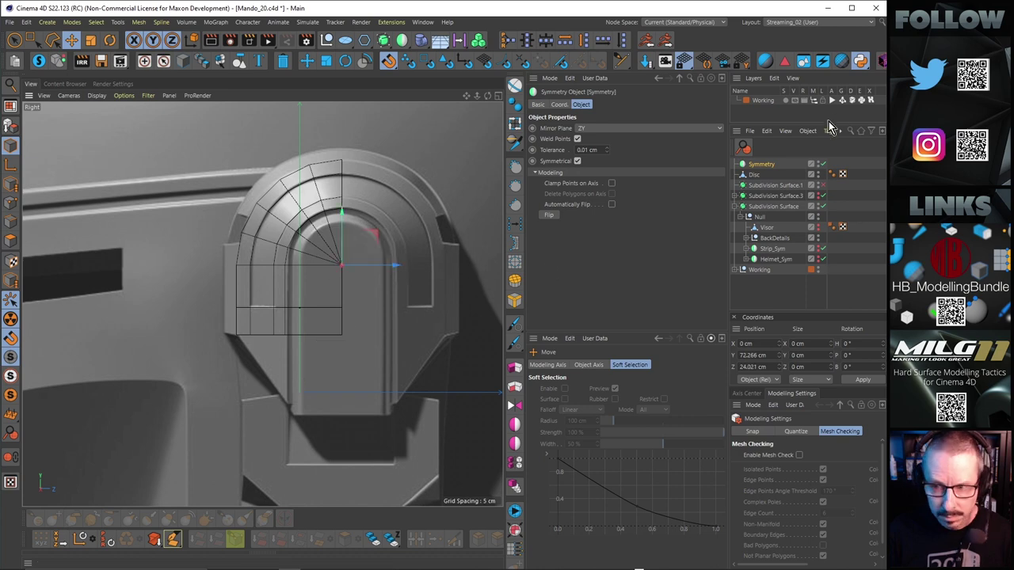
# Make the half disc a child of the Symmetry object and set the mirror plane to XY.
pyautogui.click(759, 175)
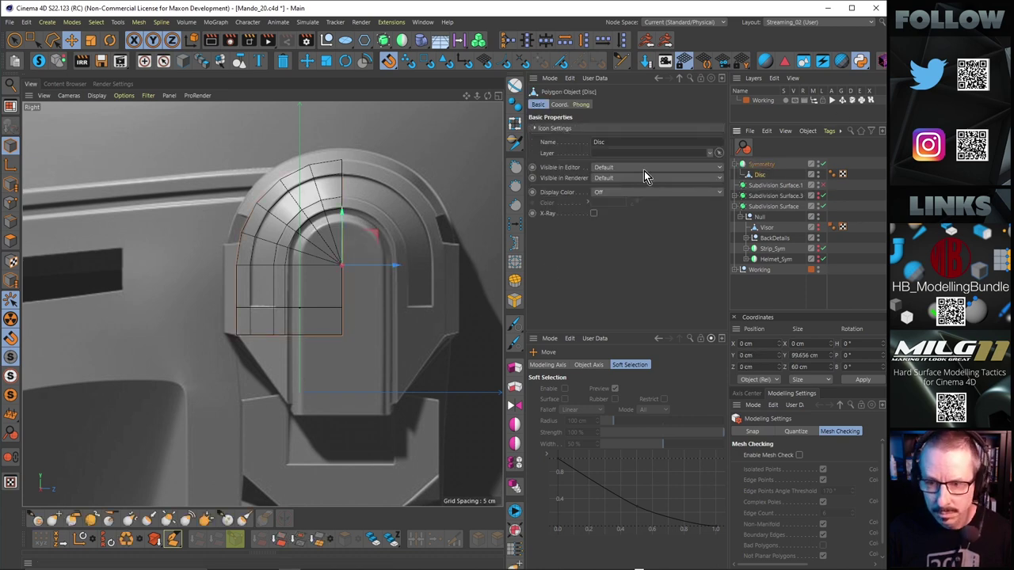
pyautogui.click(764, 165)
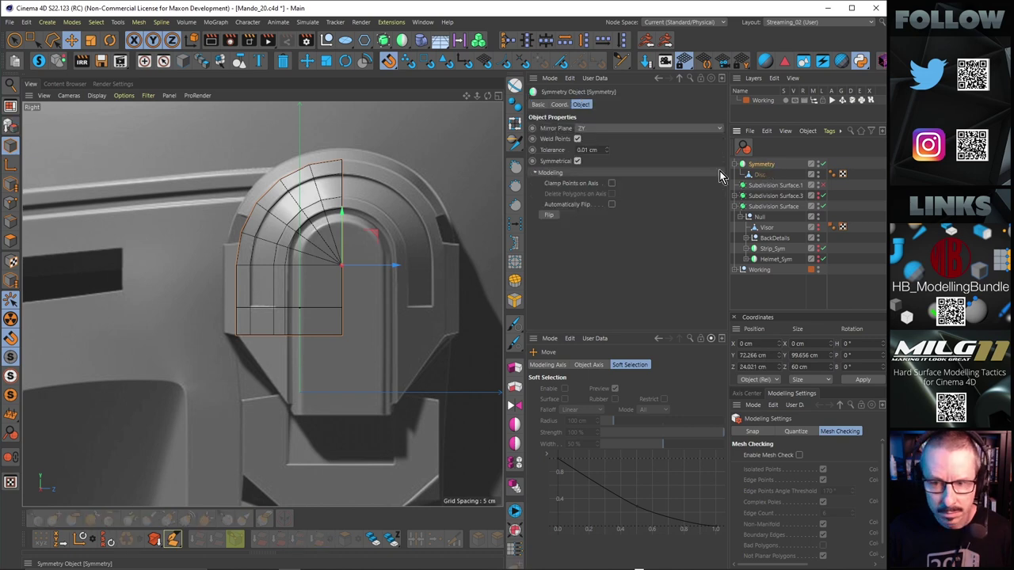
pyautogui.click(589, 127)
pyautogui.click(590, 137)
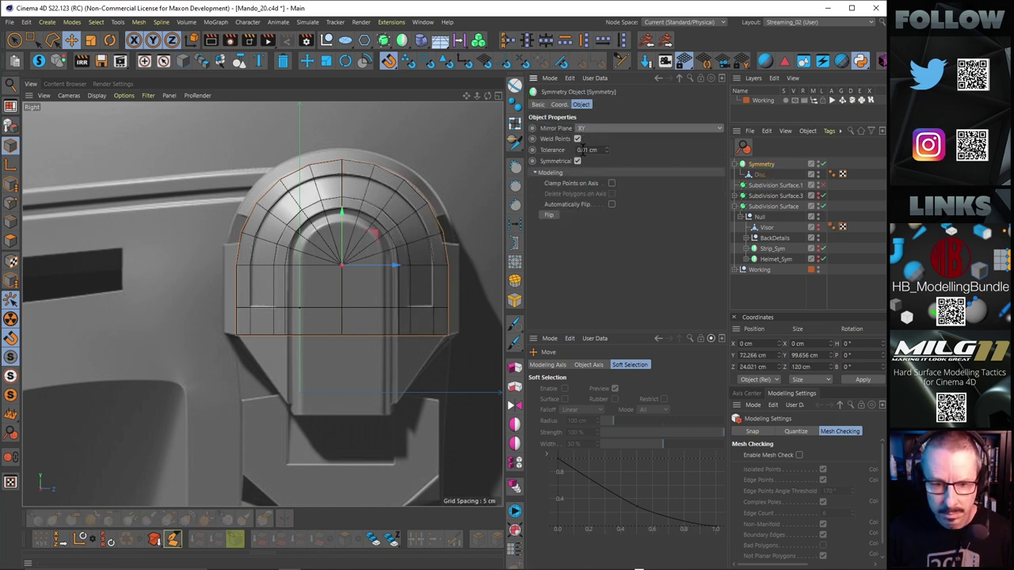
pyautogui.scroll(2, 379, 243)
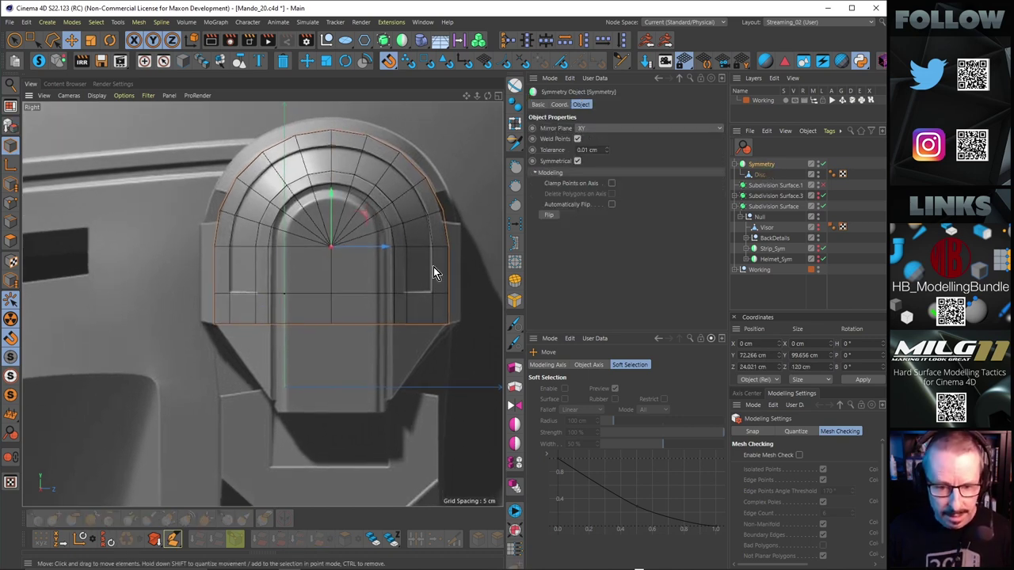
# Add a loop cut to the disc just inside the innermost loop, at about 88.4% offset, along the central ridge's edge.
pyautogui.click(759, 175)
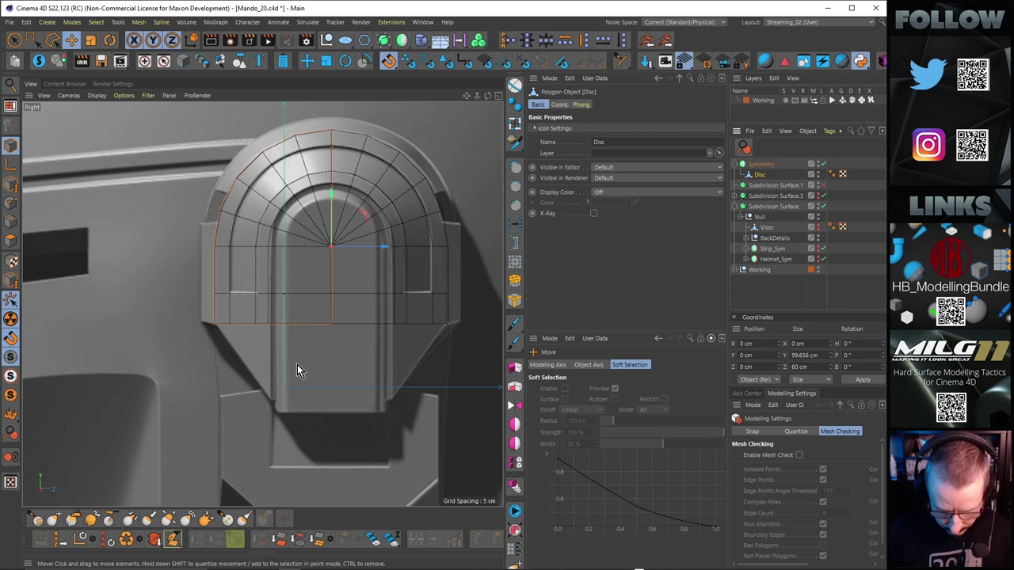
pyautogui.press('k')
pyautogui.press('l')
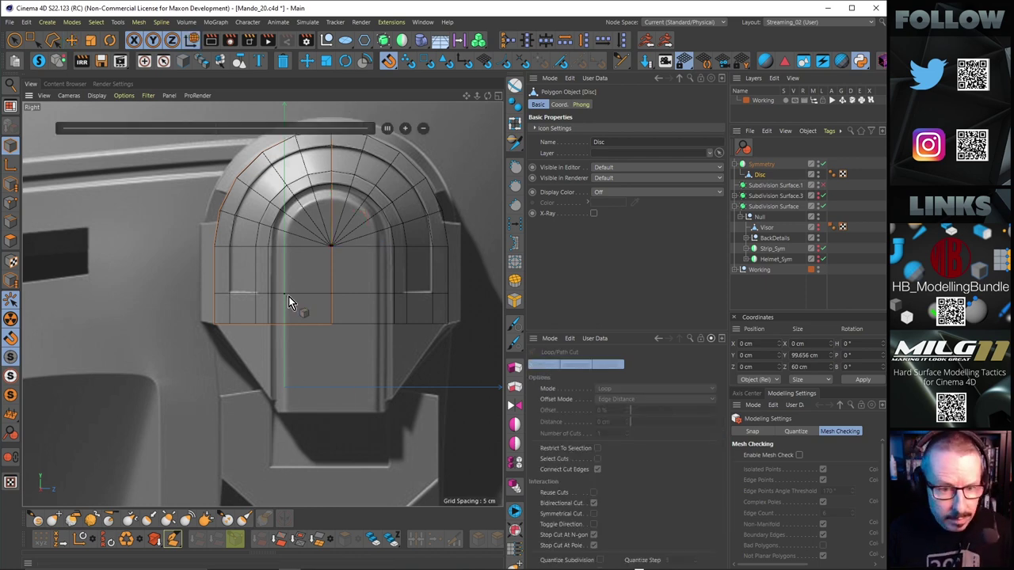
pyautogui.scroll(3, 283, 254)
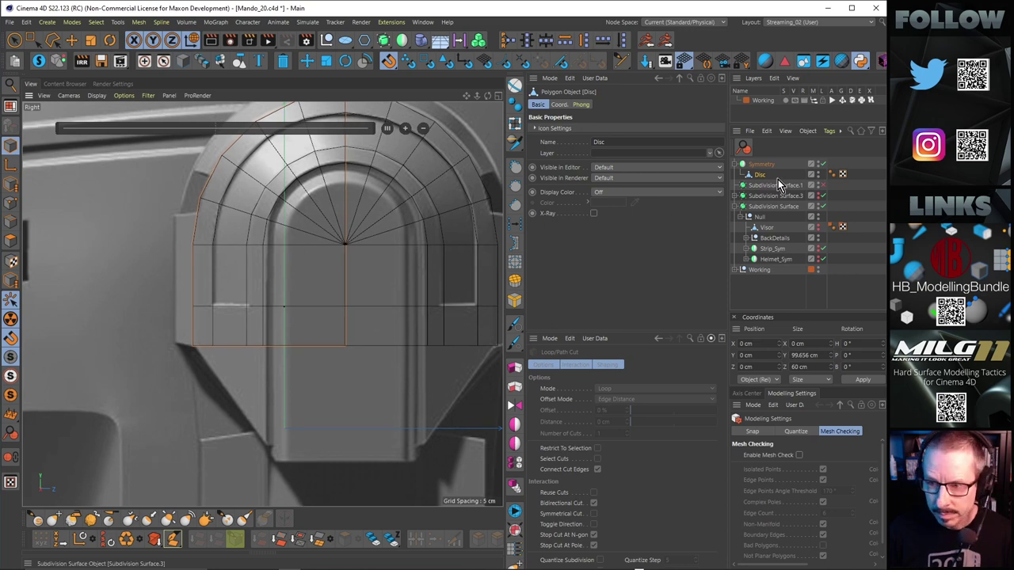
pyautogui.click(11, 221)
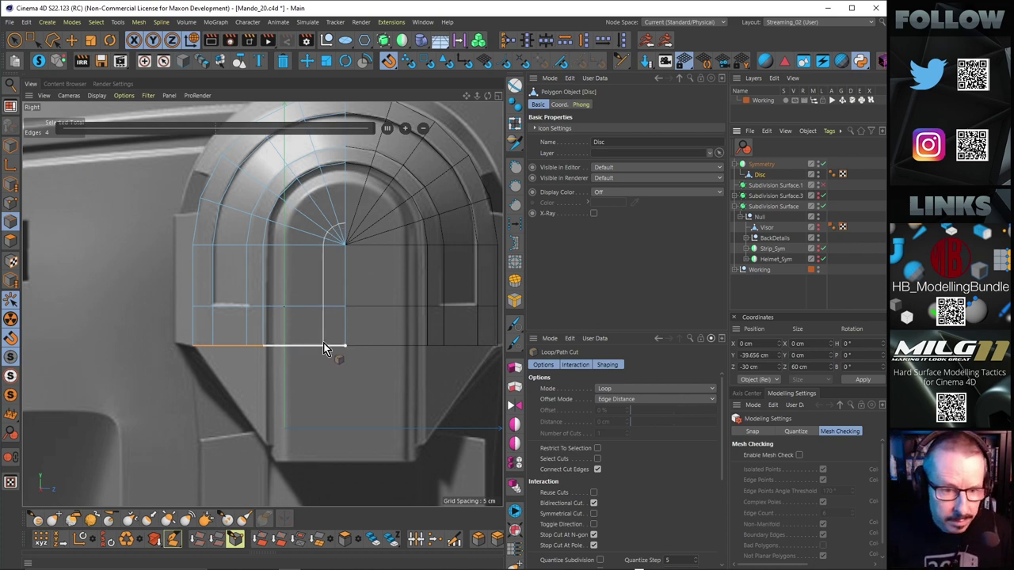
pyautogui.click(273, 348)
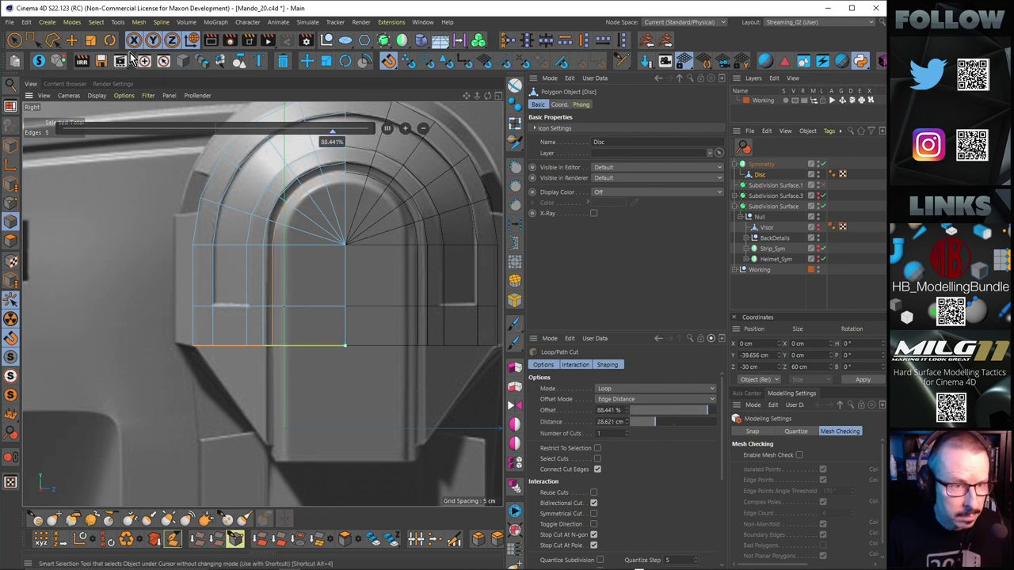
# Move the bottom points of the two innermost loops down to the ear piece's lower corner, at about Y -77.7 cm.
pyautogui.click(72, 39)
pyautogui.moveTo(334, 449); pyautogui.dragTo(322, 359, button='middle')
pyautogui.press('Return')
pyautogui.click(284, 305)
pyautogui.moveTo(283, 252); pyautogui.dragTo(284, 355)
pyautogui.hotkey('ctrl', 'z')
pyautogui.moveTo(278, 317); pyautogui.dragTo(277, 301)
pyautogui.moveTo(277, 260); pyautogui.dragTo(284, 357)
pyautogui.keyDown('alt'); pyautogui.moveTo(295, 287); pyautogui.dragTo(313, 283, button='middle'); pyautogui.keyUp('alt')
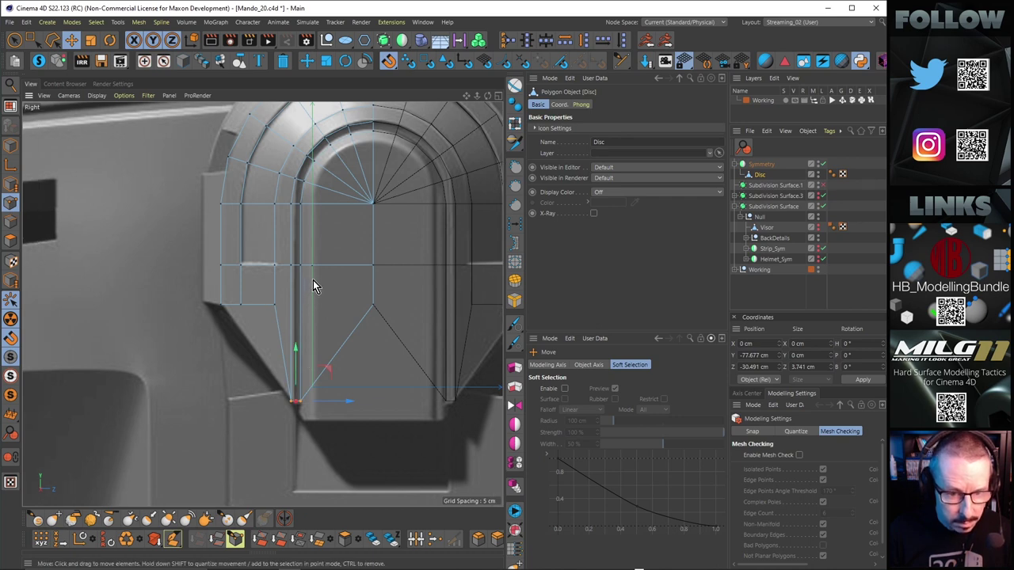
# Draw a guide line from the disc's outer bottom point to the lowered corner point along the ear piece's slanted edge.
pyautogui.scroll(-1, 312, 284)
pyautogui.click(329, 409)
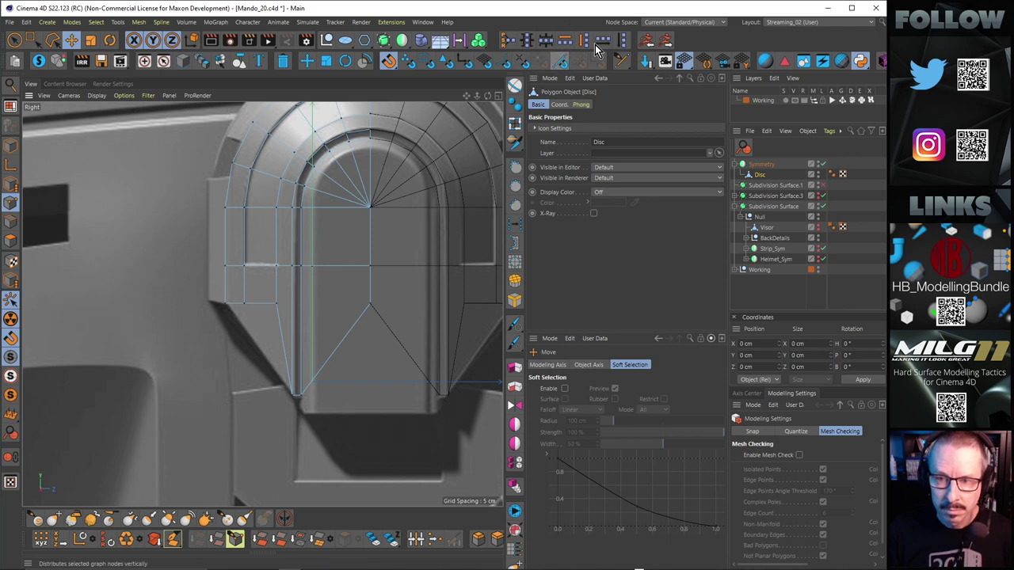
pyautogui.click(623, 61)
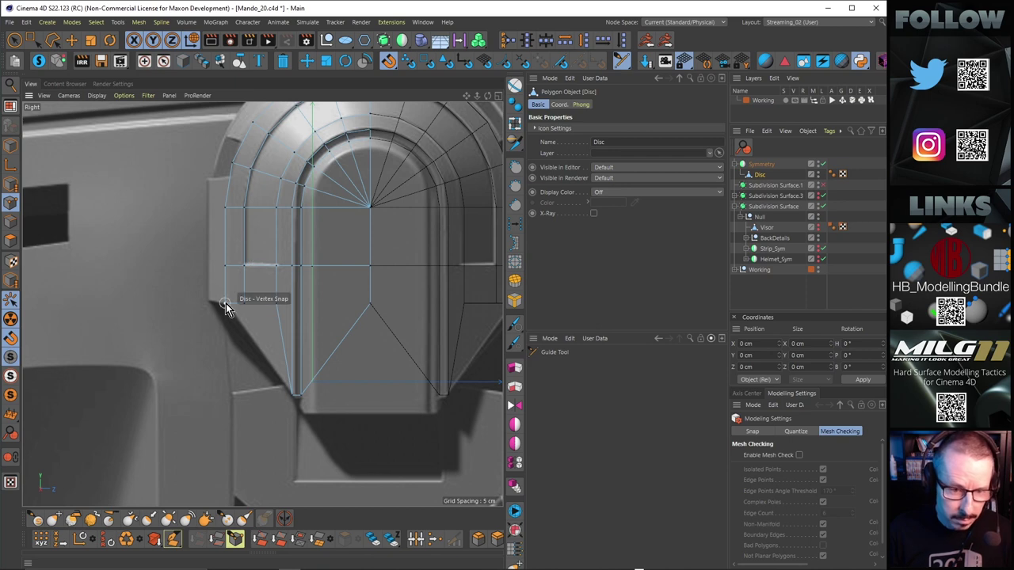
pyautogui.moveTo(226, 303); pyautogui.dragTo(290, 397)
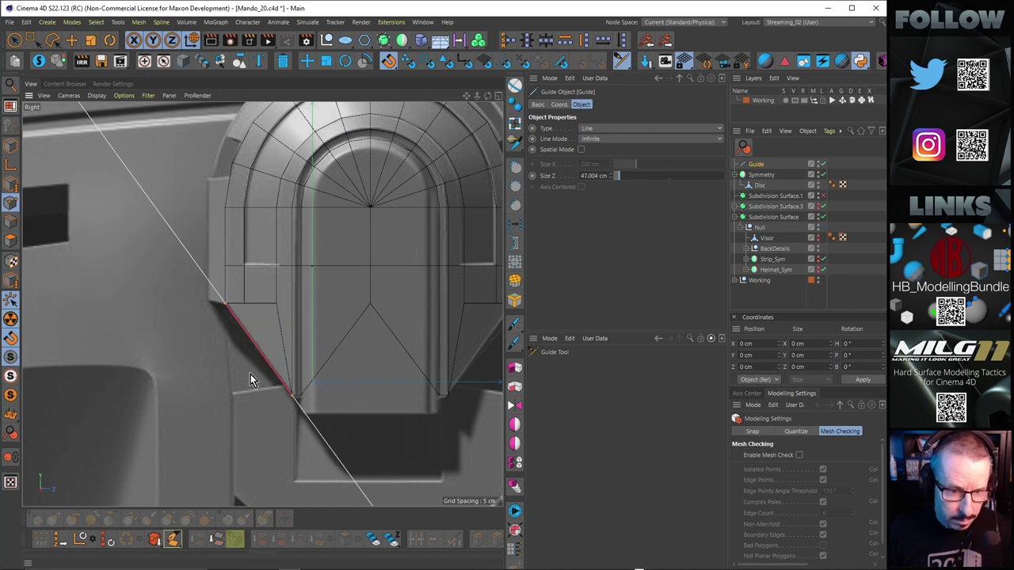
# Move the disc's two intermediate bottom points straight down onto the guide line, to about Y -66.8 cm and Y -50.5 cm.
pyautogui.click(70, 41)
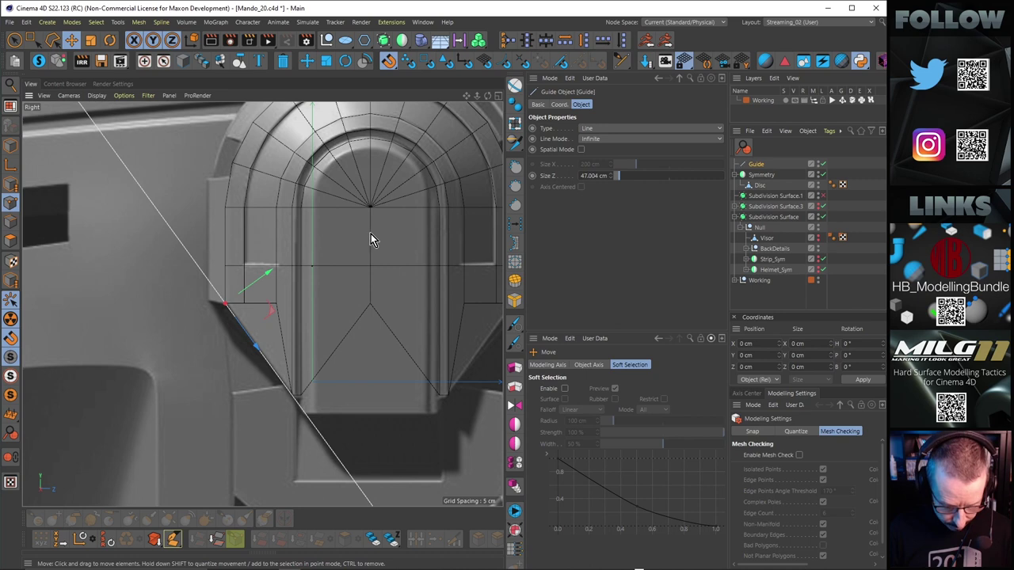
pyautogui.click(372, 200)
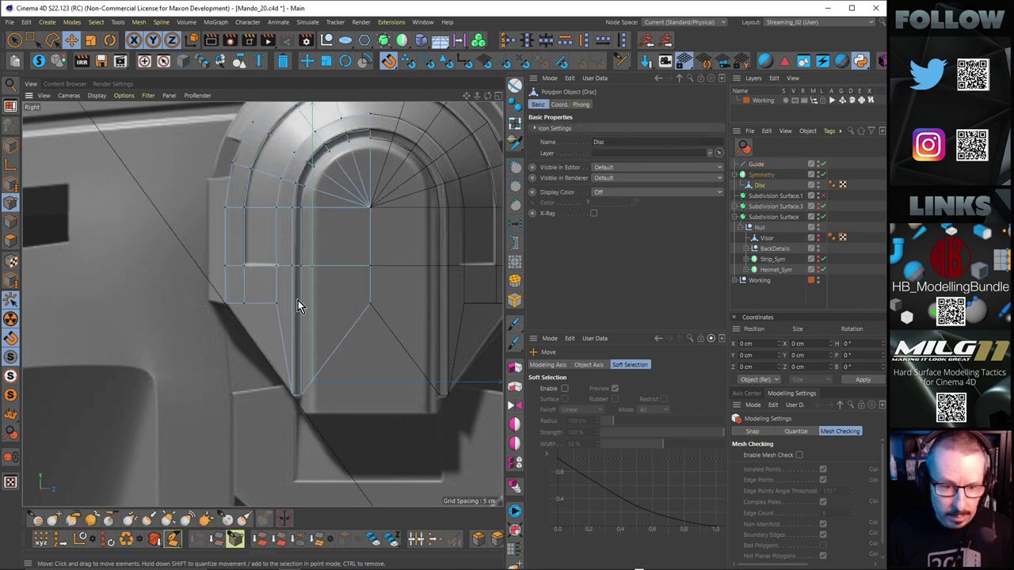
pyautogui.click(272, 287)
pyautogui.moveTo(272, 291); pyautogui.dragTo(275, 357)
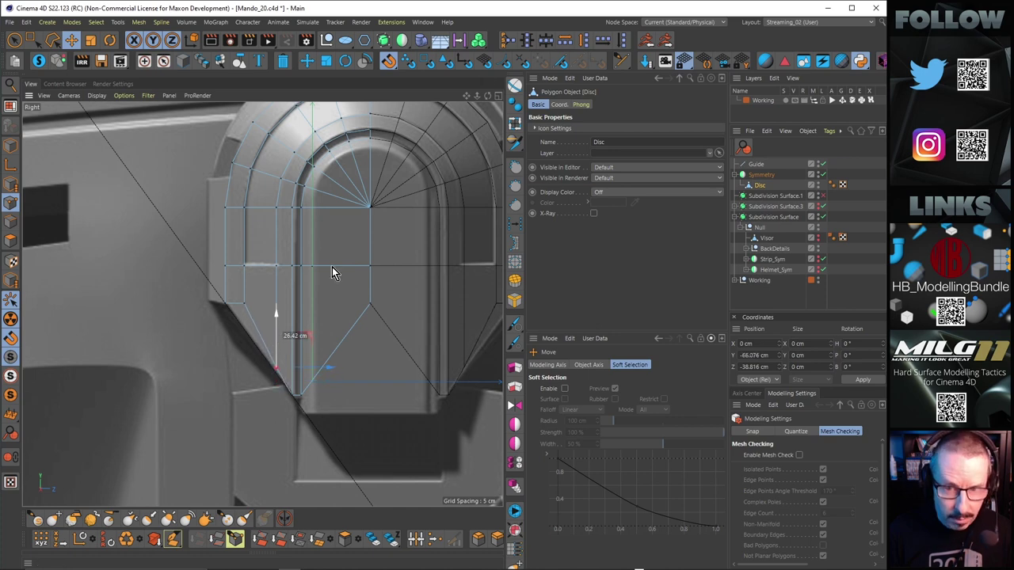
pyautogui.click(562, 64)
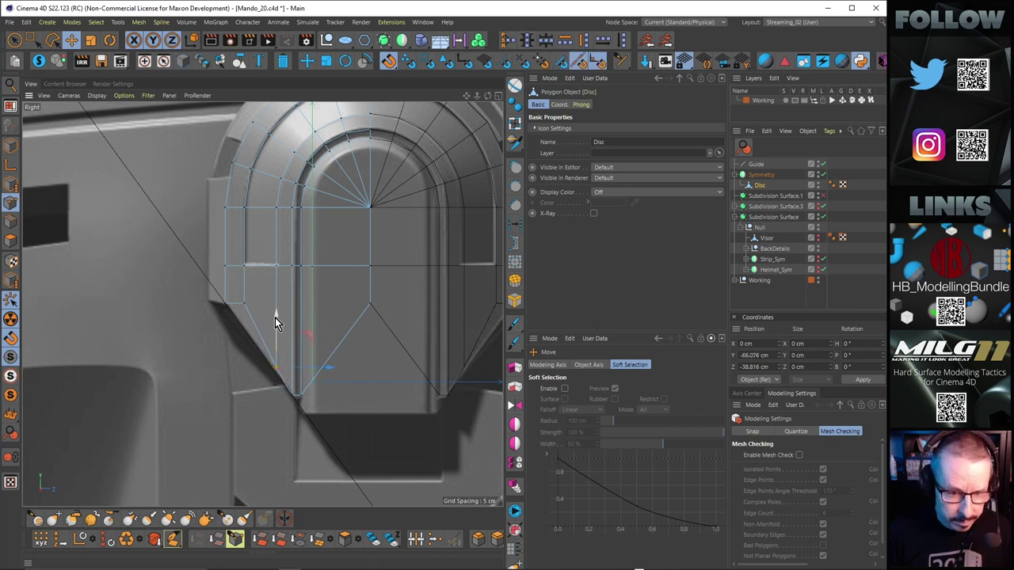
pyautogui.moveTo(277, 313); pyautogui.dragTo(277, 320)
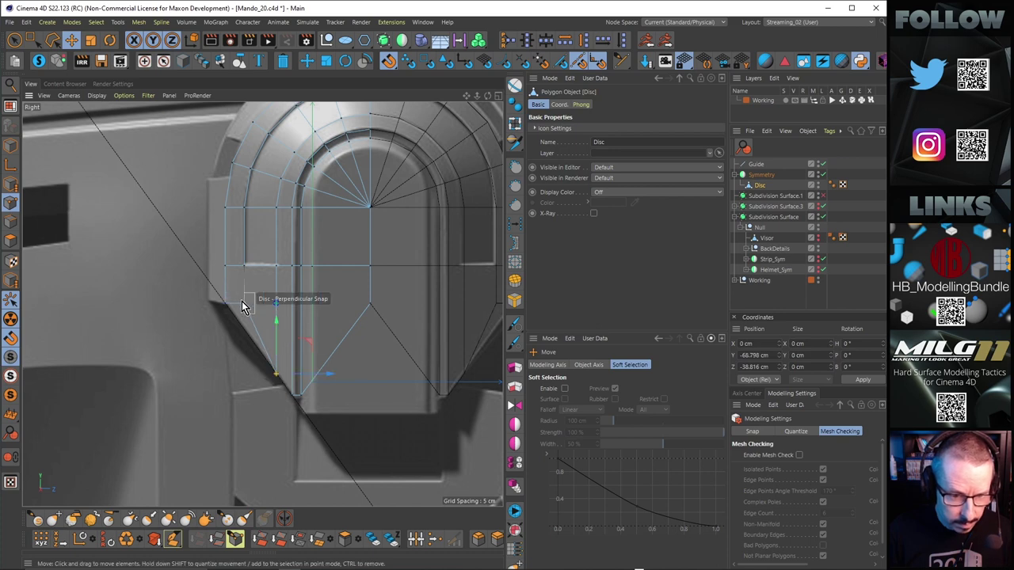
pyautogui.moveTo(244, 254); pyautogui.dragTo(245, 276)
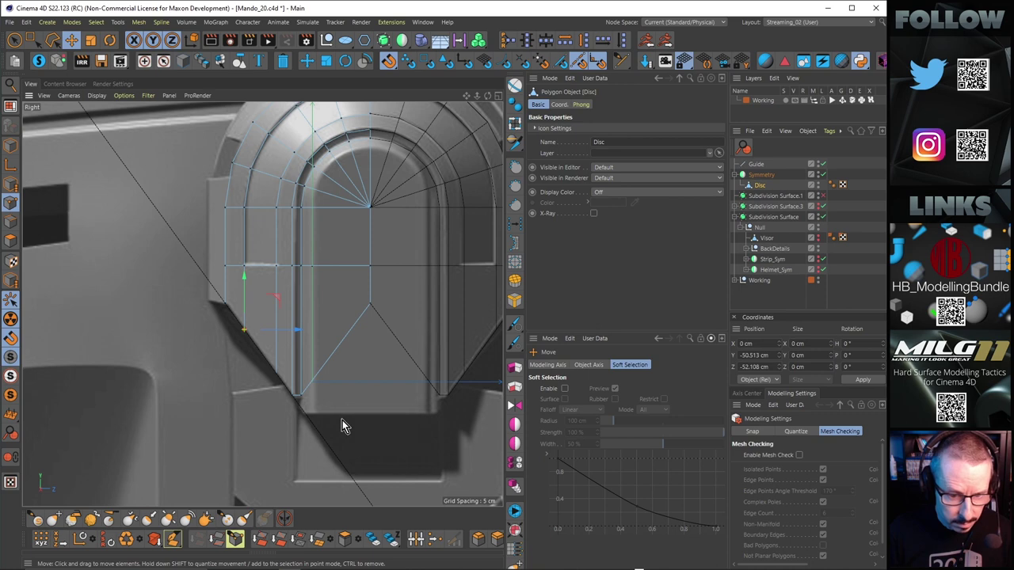
# Move the centre line's bottom point down and snap it level with the lowered corner points, at Y -77.677 cm.
pyautogui.click(369, 302)
pyautogui.moveTo(370, 255); pyautogui.dragTo(375, 339)
pyautogui.scroll(3, 379, 372)
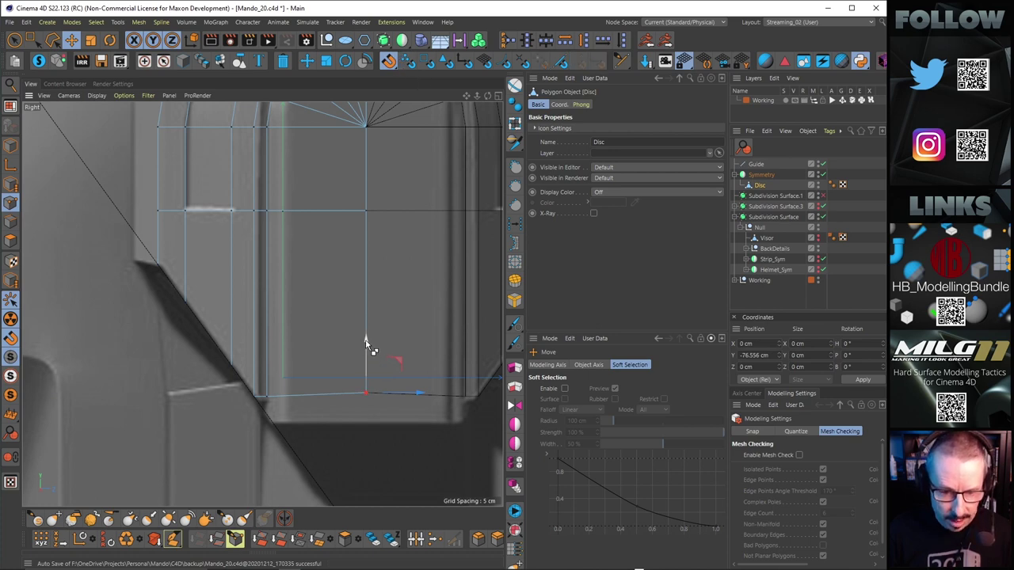
pyautogui.moveTo(364, 394); pyautogui.dragTo(313, 390)
pyautogui.hotkey('ctrl', 'z')
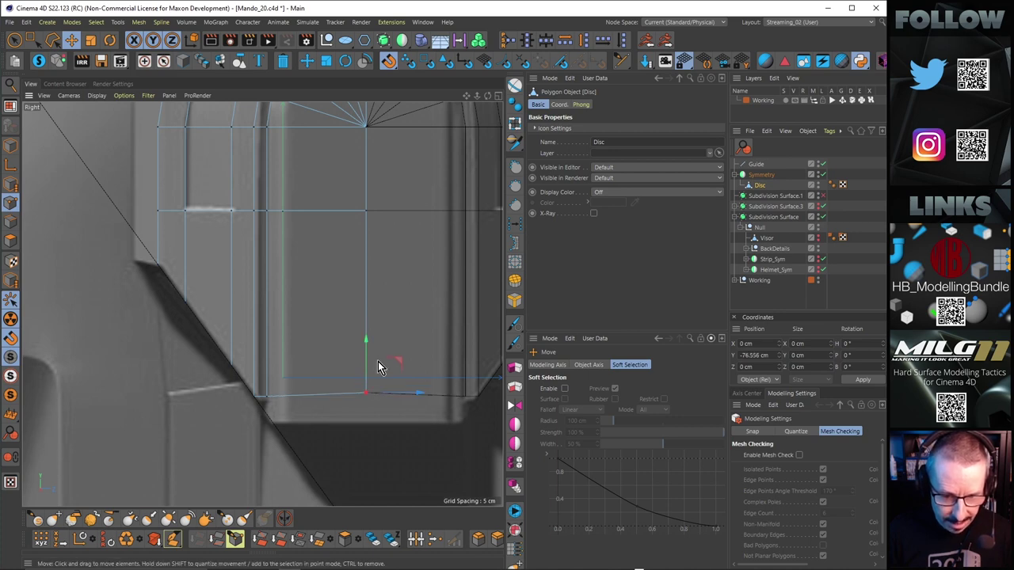
pyautogui.rightClick(367, 342)
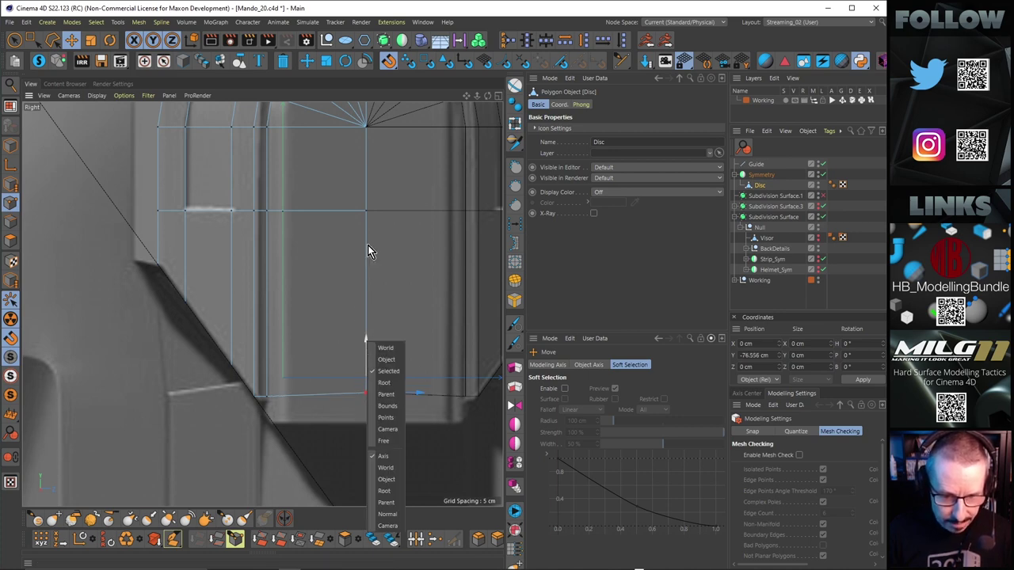
pyautogui.click(414, 10)
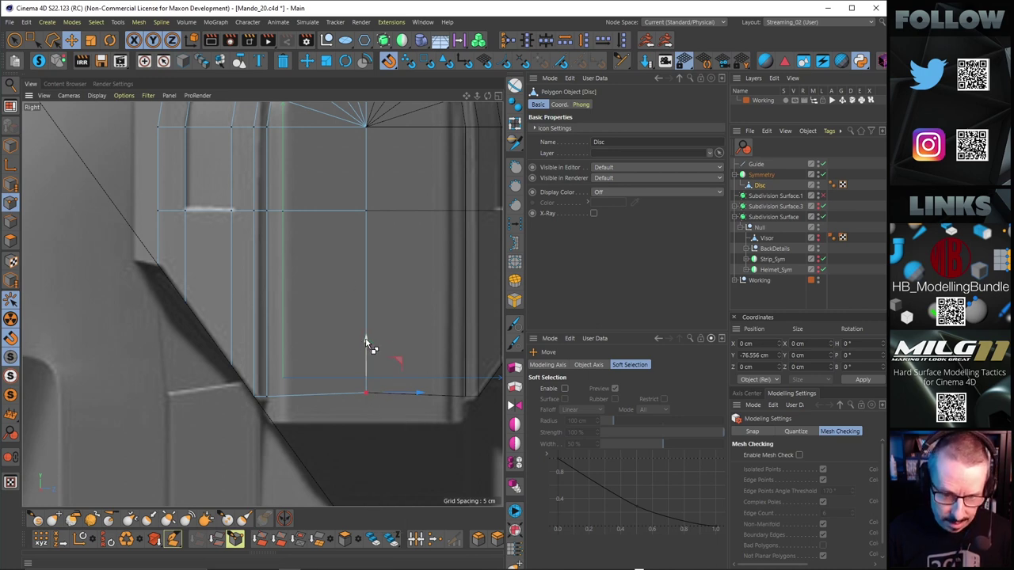
pyautogui.moveTo(364, 393); pyautogui.dragTo(267, 403)
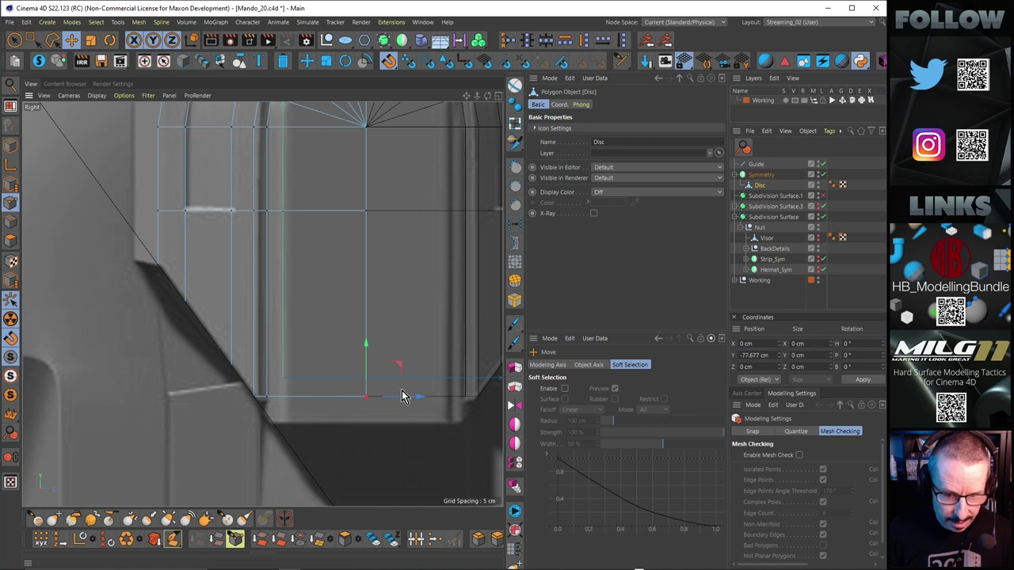
pyautogui.scroll(-3, 394, 385)
pyautogui.keyDown('alt'); pyautogui.moveTo(385, 293); pyautogui.dragTo(368, 369, button='middle'); pyautogui.keyUp('alt')
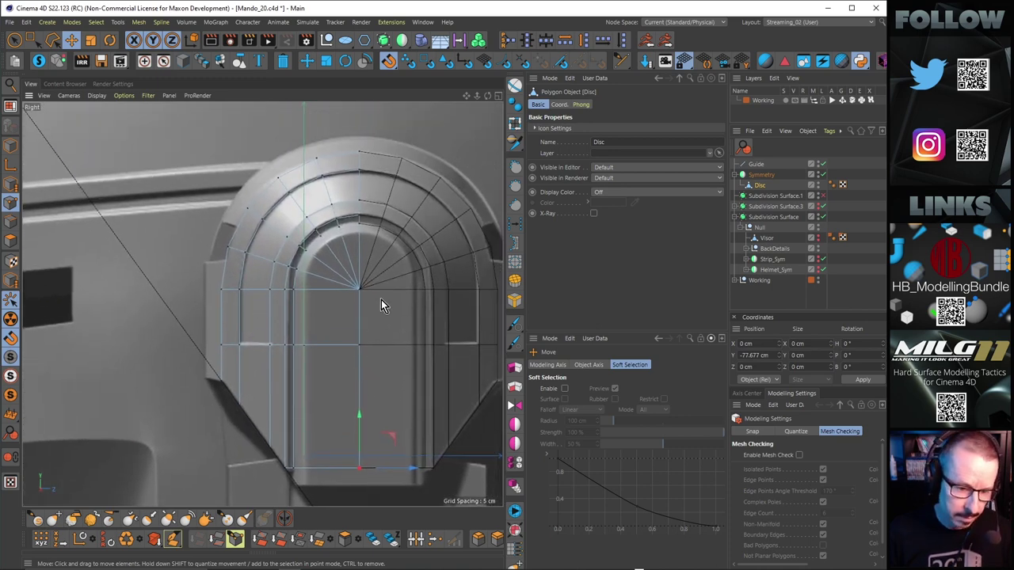
# Inspect the mirrored ear piece mesh in perspective and compare its arches and lower outline with the reference in the side view.
pyautogui.middleClick(419, 259)
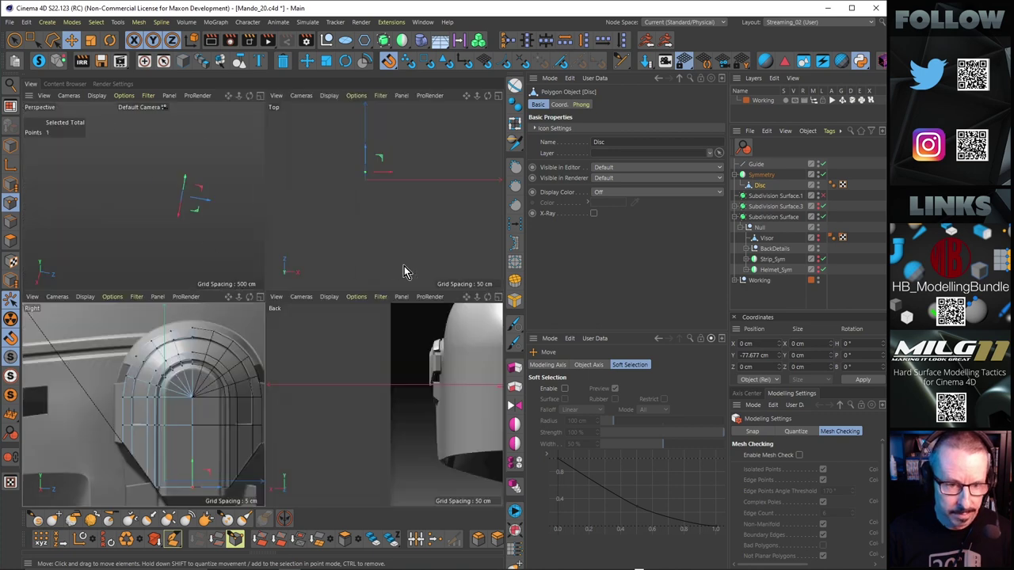
pyautogui.middleClick(217, 199)
pyautogui.keyDown('alt'); pyautogui.moveTo(217, 198); pyautogui.dragTo(404, 209); pyautogui.keyUp('alt')
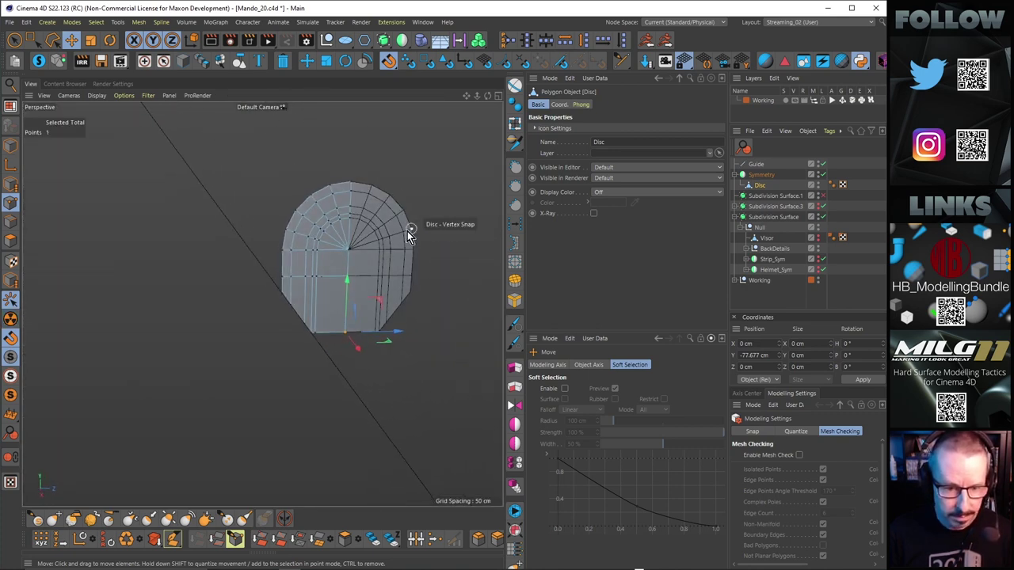
pyautogui.middleClick(392, 291)
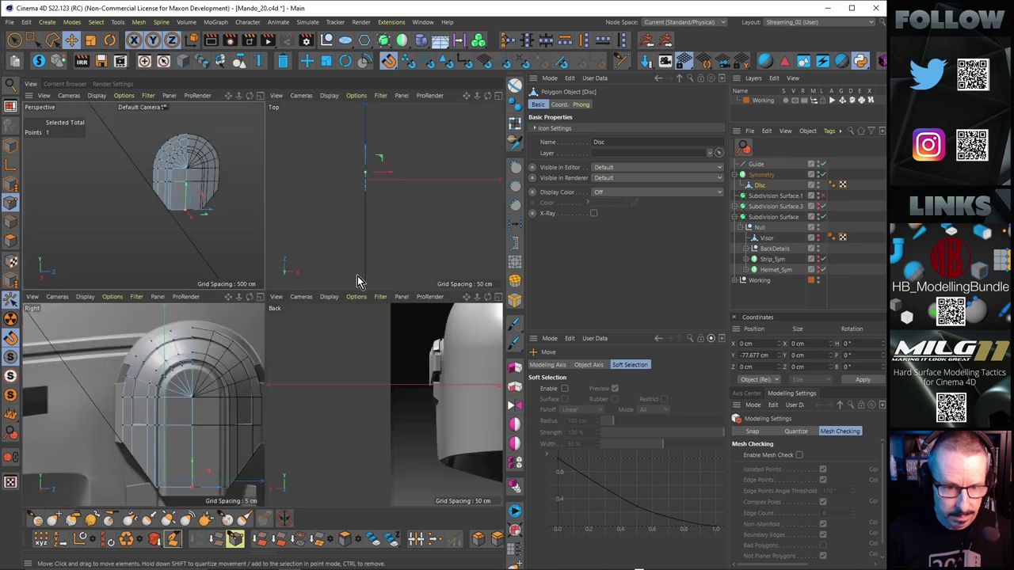
pyautogui.middleClick(216, 366)
pyautogui.scroll(3, 333, 229)
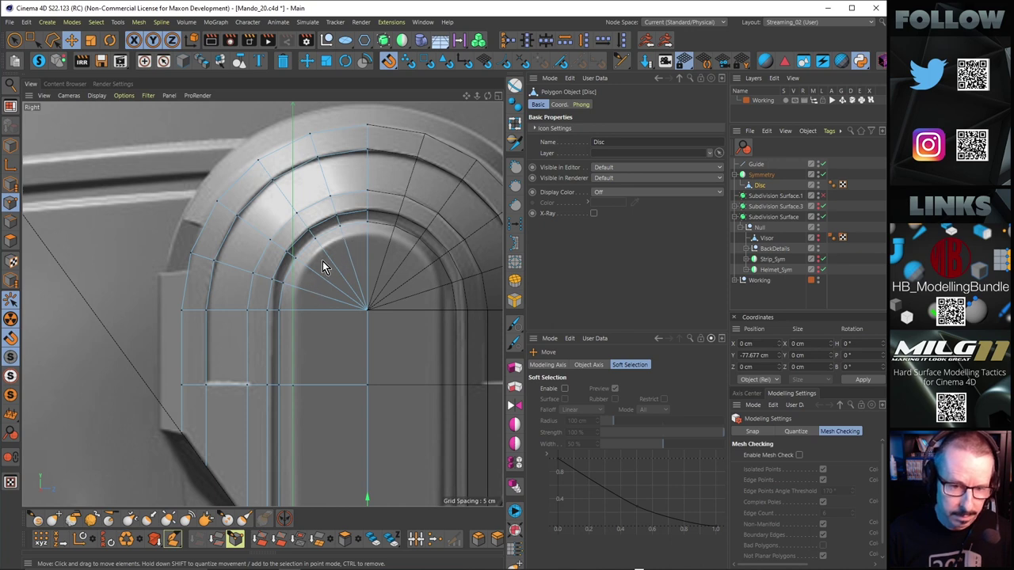
pyautogui.keyDown('alt'); pyautogui.moveTo(348, 259); pyautogui.dragTo(333, 277, button='right'); pyautogui.keyUp('alt')
pyautogui.keyDown('alt'); pyautogui.moveTo(349, 290); pyautogui.dragTo(349, 256, button='middle'); pyautogui.keyUp('alt')
pyautogui.keyDown('alt'); pyautogui.moveTo(348, 256); pyautogui.dragTo(339, 267, button='right'); pyautogui.keyUp('alt')
pyautogui.keyDown('alt'); pyautogui.moveTo(341, 256); pyautogui.dragTo(345, 279); pyautogui.keyUp('alt')
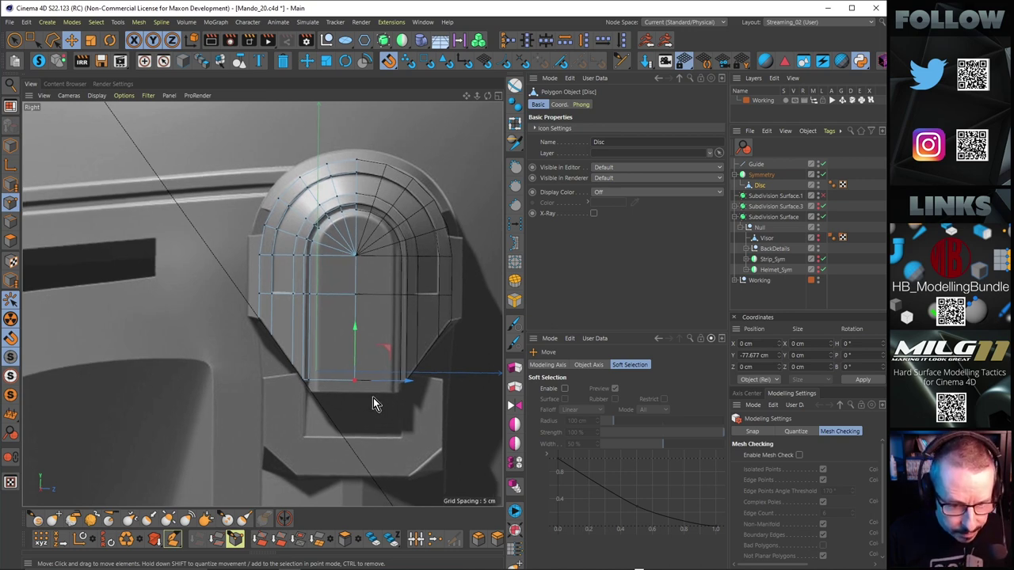
pyautogui.scroll(4, 363, 374)
pyautogui.scroll(2, 377, 370)
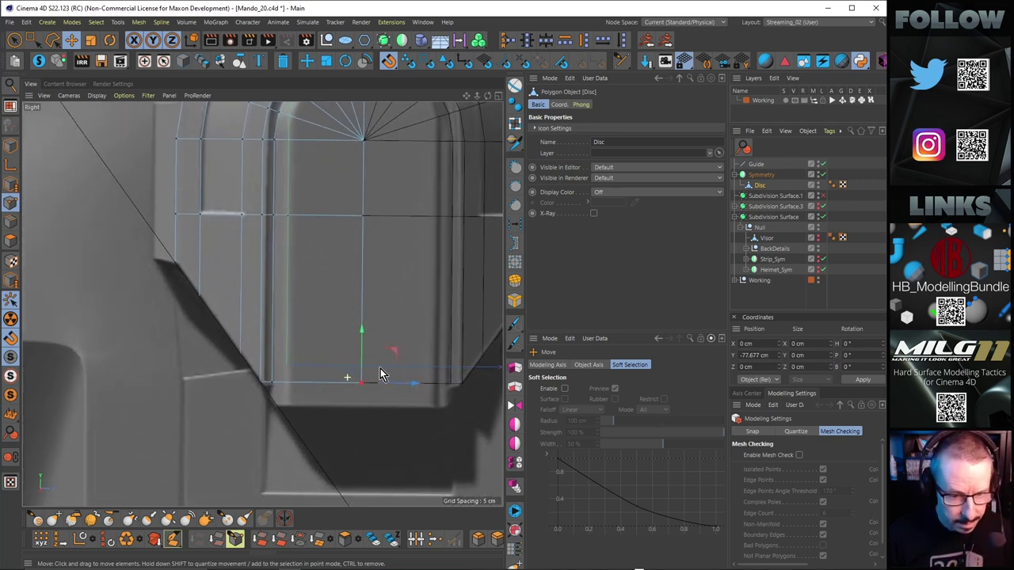
# Select the disc's lower outline edges and examine the ear piece's layered shape in the helmet reference image.
pyautogui.doubleClick(365, 369)
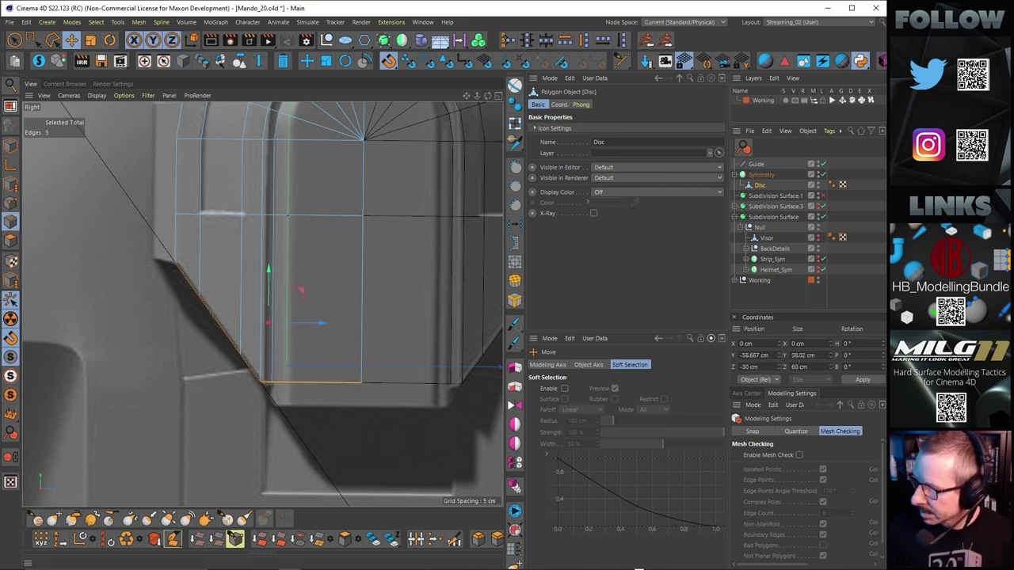
pyautogui.moveTo(886, 238); pyautogui.dragTo(494, 79)
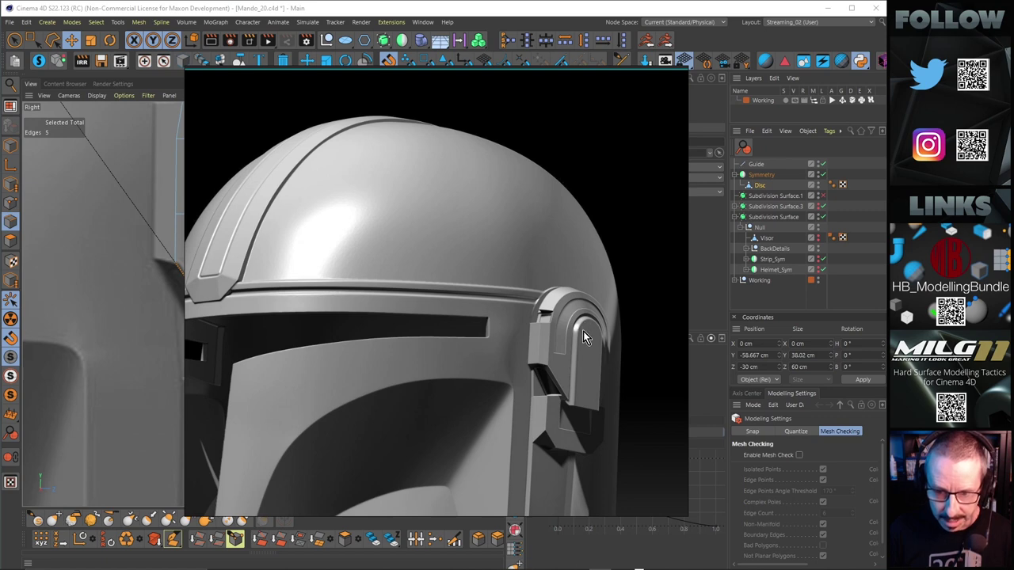
pyautogui.moveTo(412, 81); pyautogui.dragTo(864, 156)
pyautogui.moveTo(1006, 151)
pyautogui.mouseDown()
pyautogui.moveTo(659, 99)
pyautogui.moveTo(466, 102)
pyautogui.moveTo(441, 95)
pyautogui.moveTo(437, 81)
pyautogui.moveTo(1013, 158)
pyautogui.mouseUp()
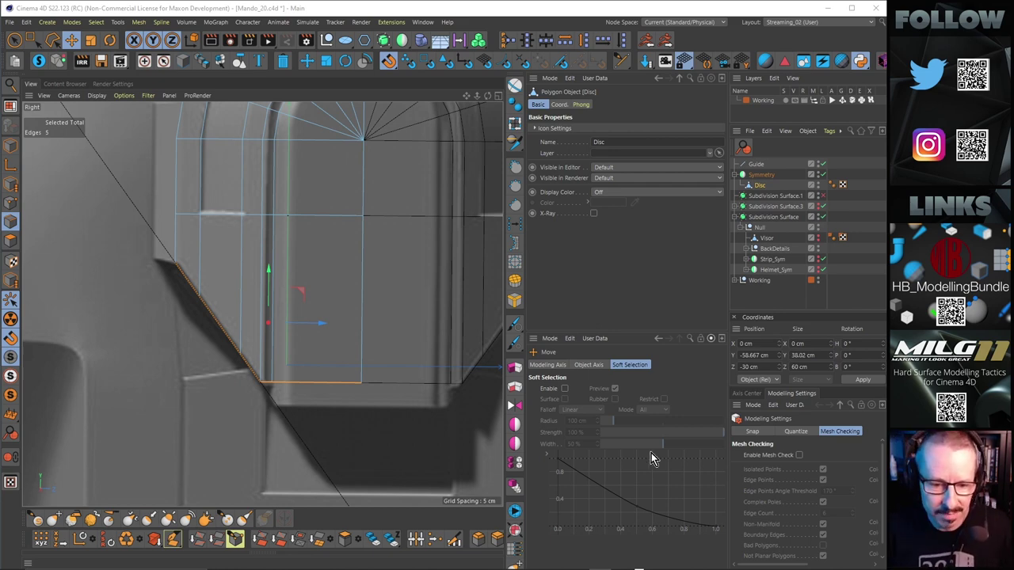
pyautogui.scroll(-4, 399, 251)
pyautogui.keyDown('alt'); pyautogui.moveTo(389, 254); pyautogui.dragTo(393, 333, button='middle'); pyautogui.keyUp('alt')
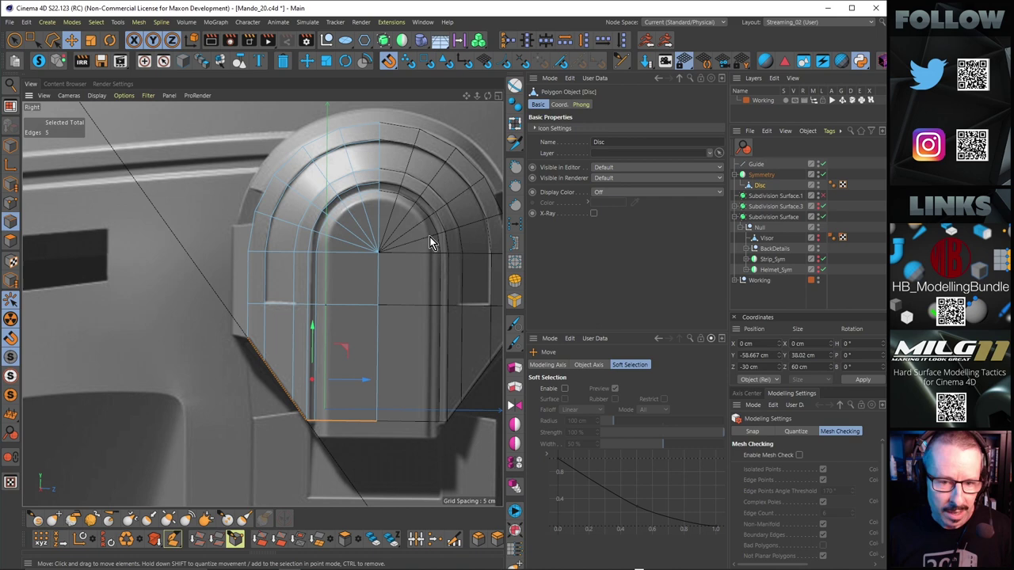
# Try dissolving two of the radial edges inside the disc's innermost arch.
pyautogui.click(369, 218)
pyautogui.press('m')
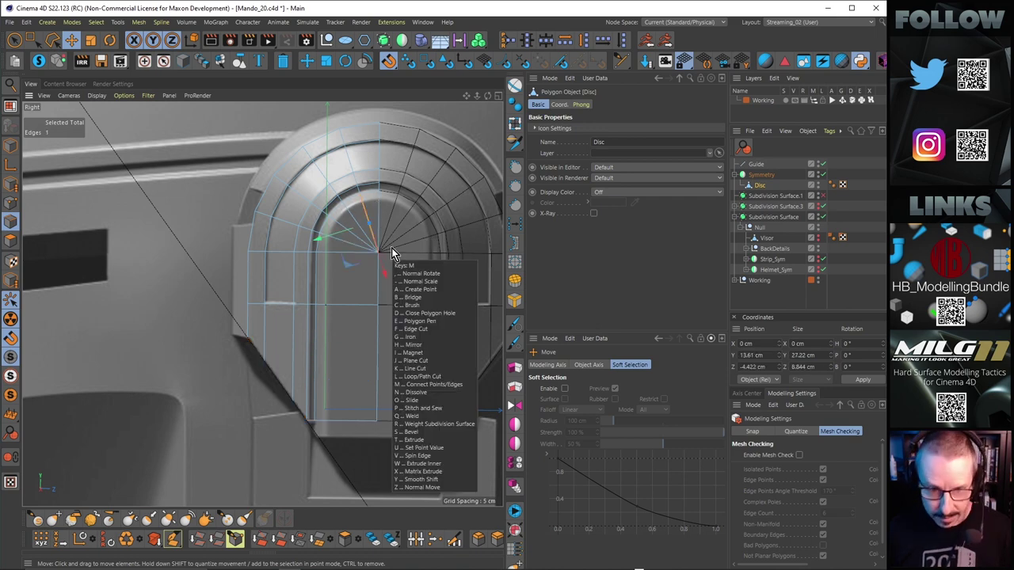
pyautogui.press('n')
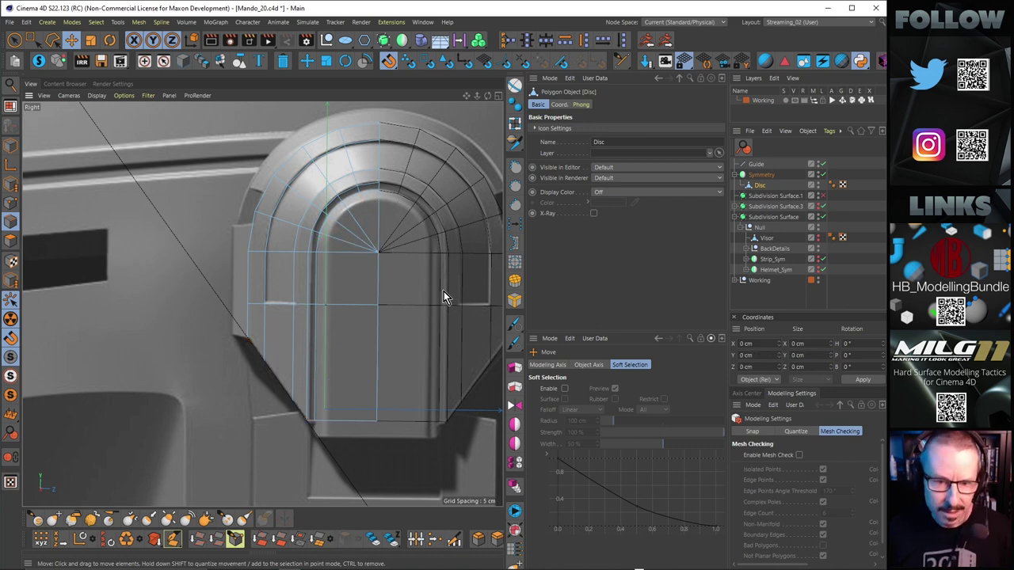
pyautogui.click(343, 229)
pyautogui.press('m')
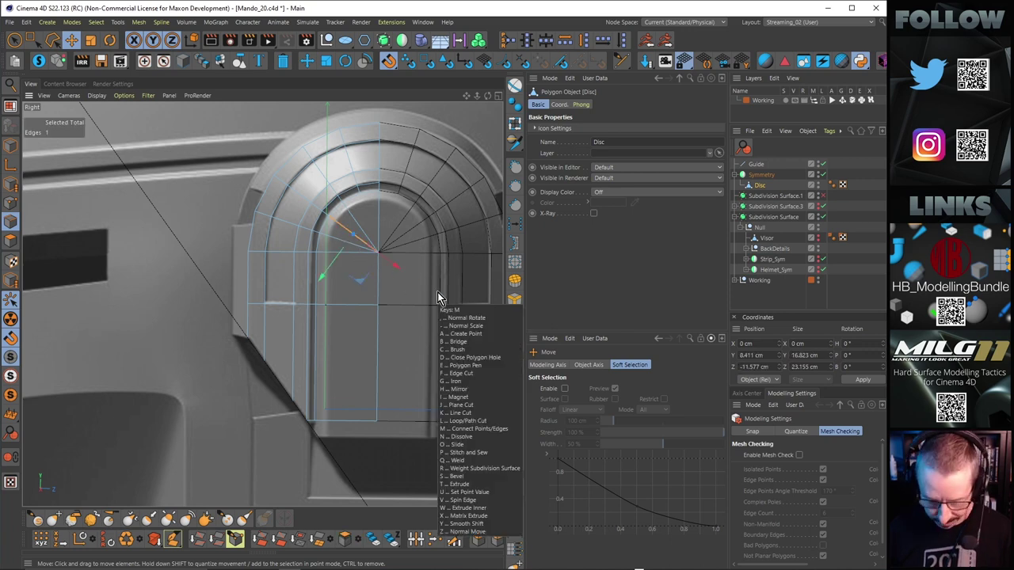
pyautogui.press('n')
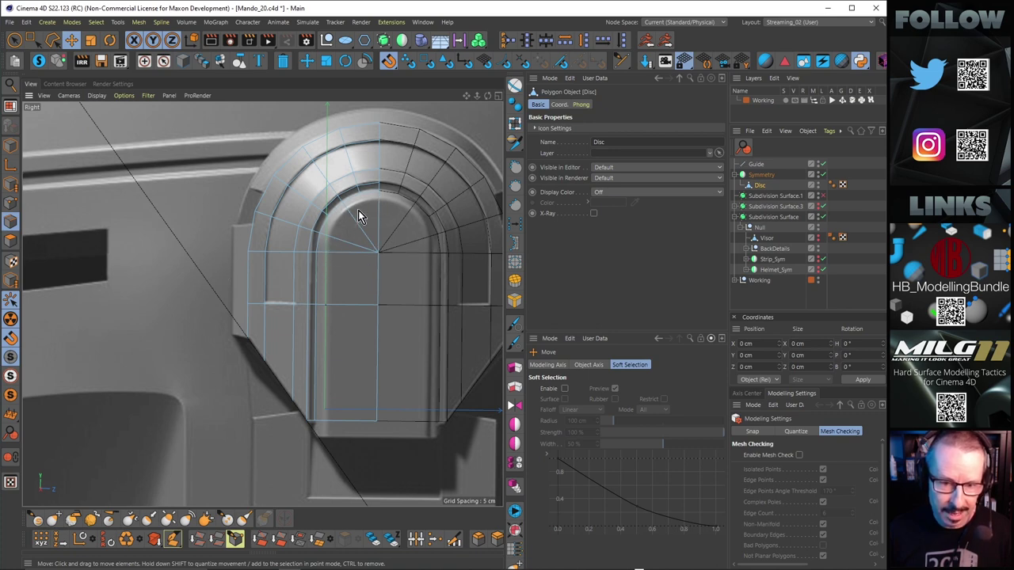
# Undo the dissolving of the two inner radial edges.
pyautogui.hotkey('ctrl', 'z')
pyautogui.hotkey('ctrl', 'z')
pyautogui.hotkey('ctrl', 'z')
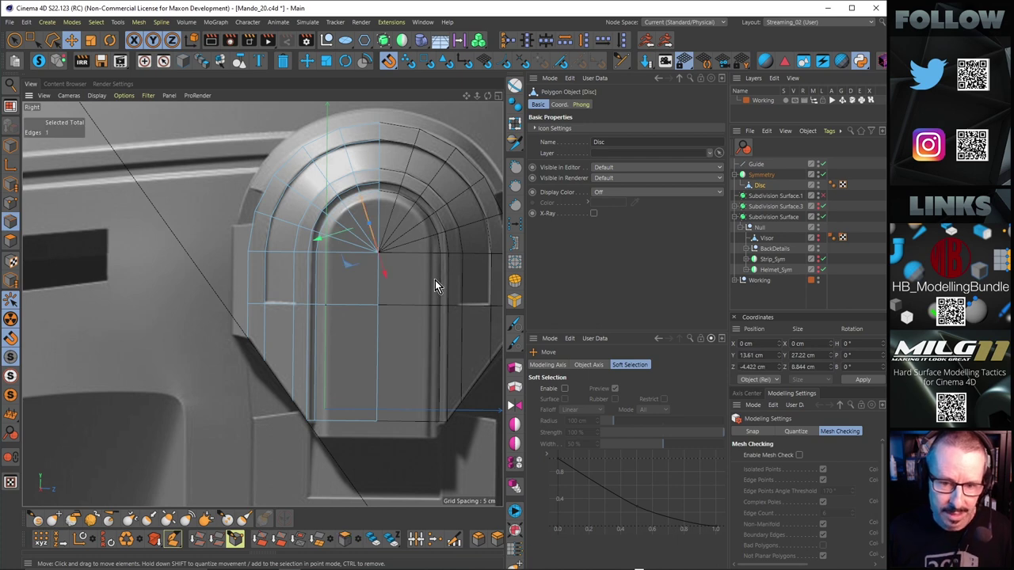
pyautogui.hotkey('ctrl', 'z')
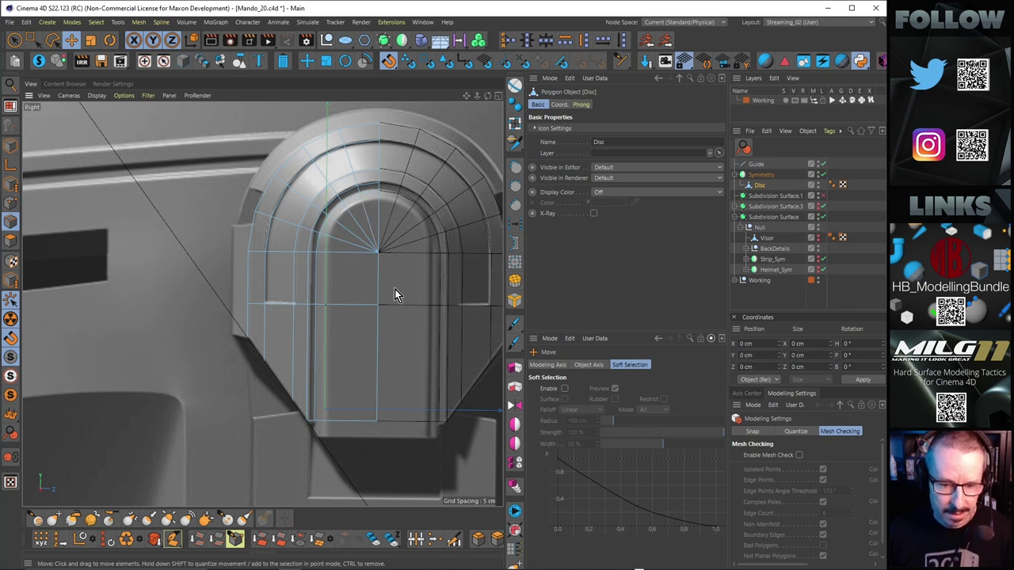
pyautogui.scroll(-3, 392, 289)
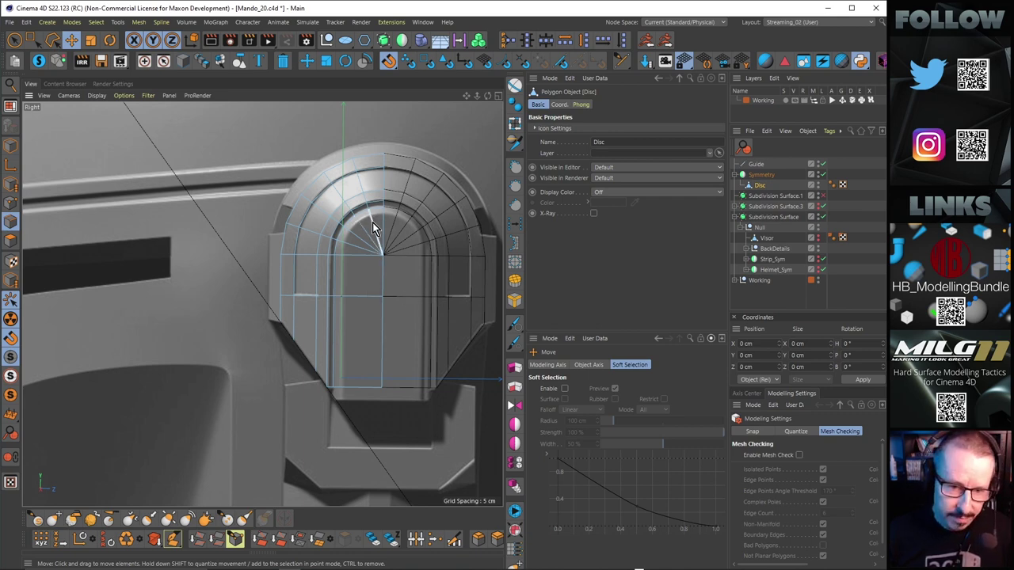
pyautogui.scroll(5, 360, 212)
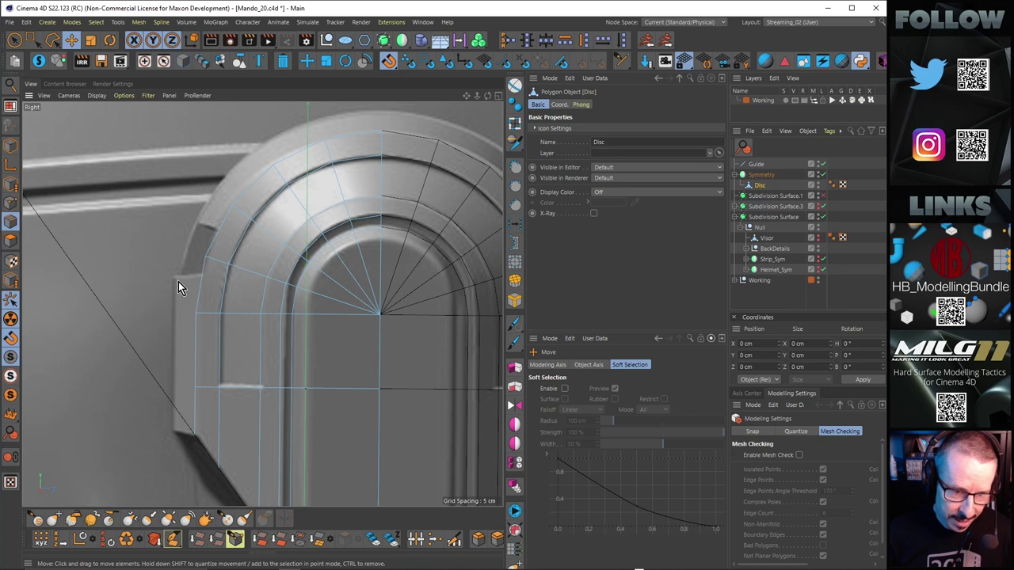
pyautogui.scroll(-5, 282, 230)
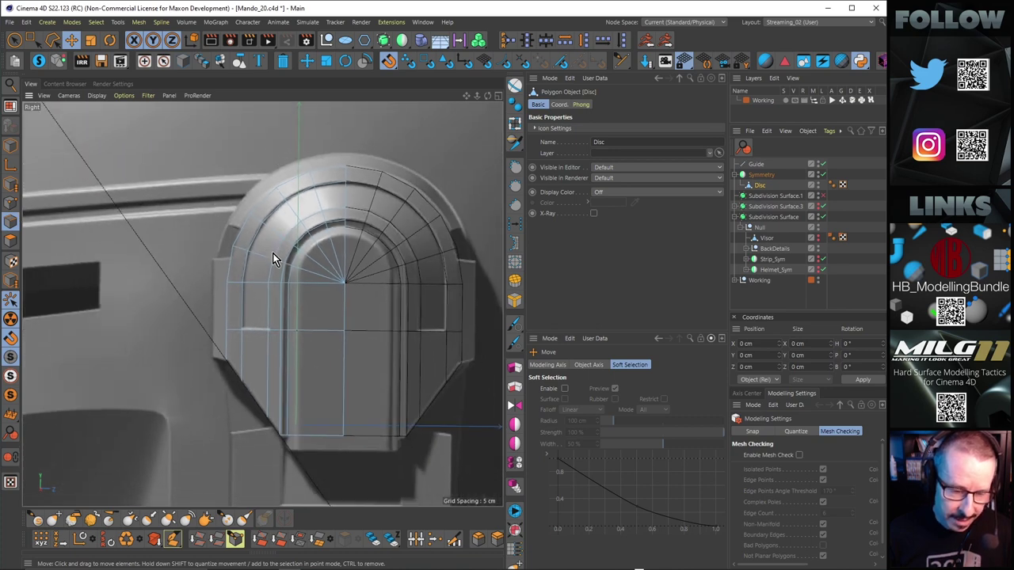
pyautogui.moveTo(272, 252); pyautogui.dragTo(270, 270, button='middle')
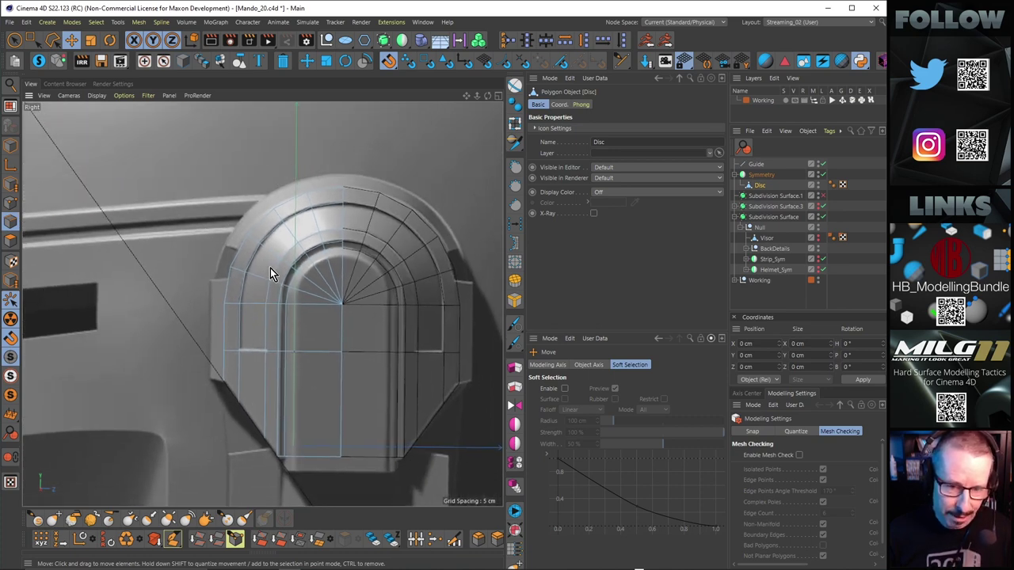
pyautogui.scroll(3, 289, 240)
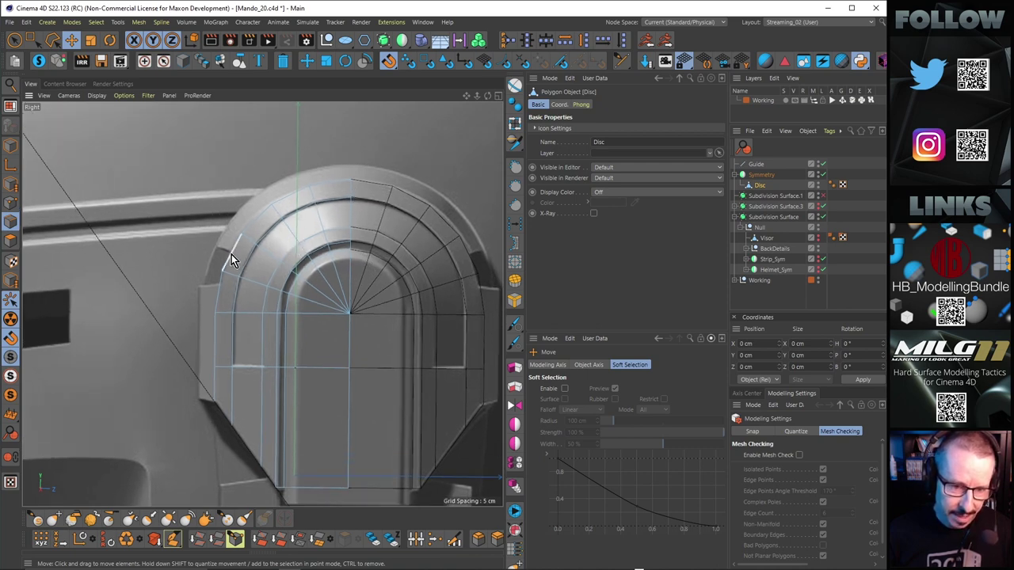
pyautogui.press('k')
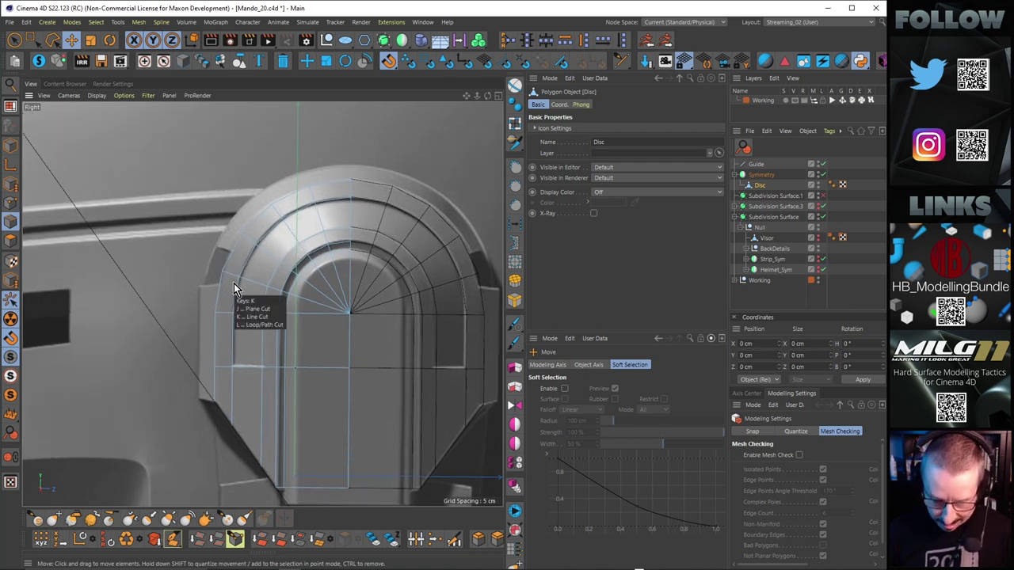
pyautogui.press('l')
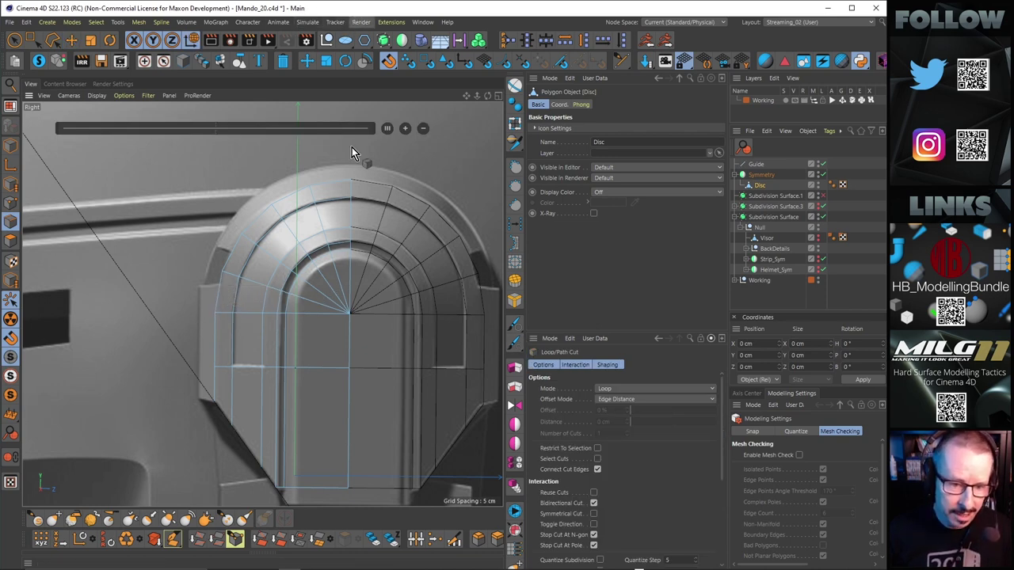
pyautogui.scroll(3, 280, 252)
pyautogui.scroll(-2, 305, 240)
pyautogui.keyDown('alt'); pyautogui.moveTo(298, 246); pyautogui.dragTo(294, 248, button='right'); pyautogui.keyUp('alt')
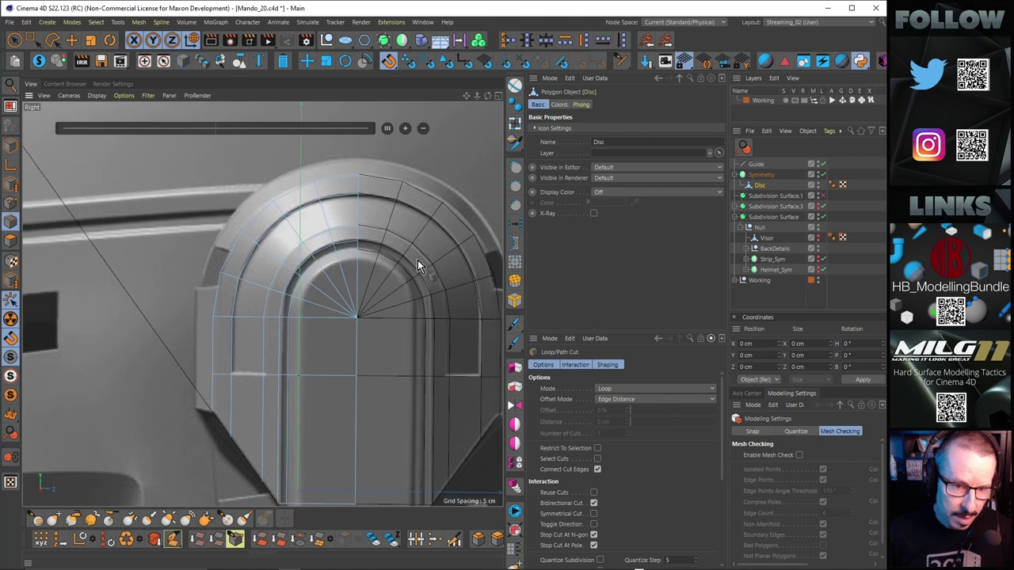
pyautogui.keyDown('alt'); pyautogui.moveTo(480, 266); pyautogui.dragTo(409, 257); pyautogui.keyUp('alt')
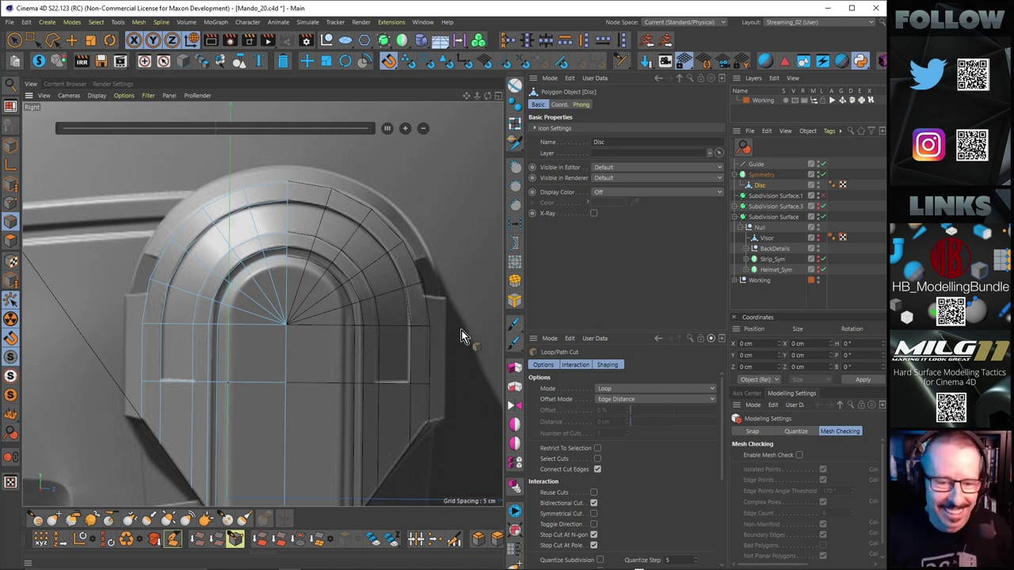
pyautogui.keyDown('alt'); pyautogui.moveTo(383, 279); pyautogui.dragTo(340, 309, button='right'); pyautogui.keyUp('alt')
pyautogui.keyDown('alt'); pyautogui.moveTo(341, 309); pyautogui.dragTo(348, 265, button='middle'); pyautogui.keyUp('alt')
pyautogui.keyDown('alt'); pyautogui.moveTo(342, 242); pyautogui.dragTo(479, 342, button='right'); pyautogui.keyUp('alt')
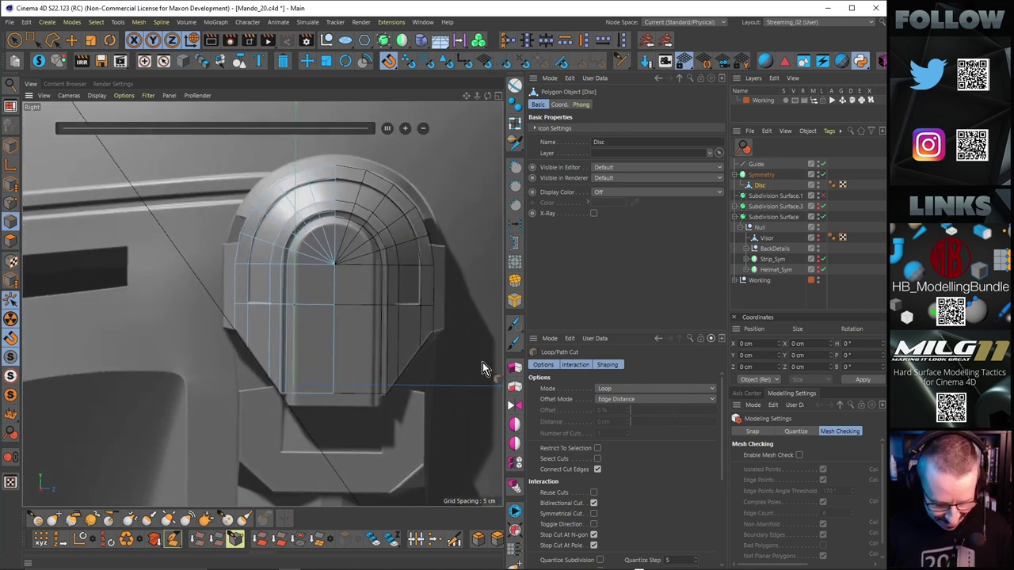
pyautogui.click(71, 40)
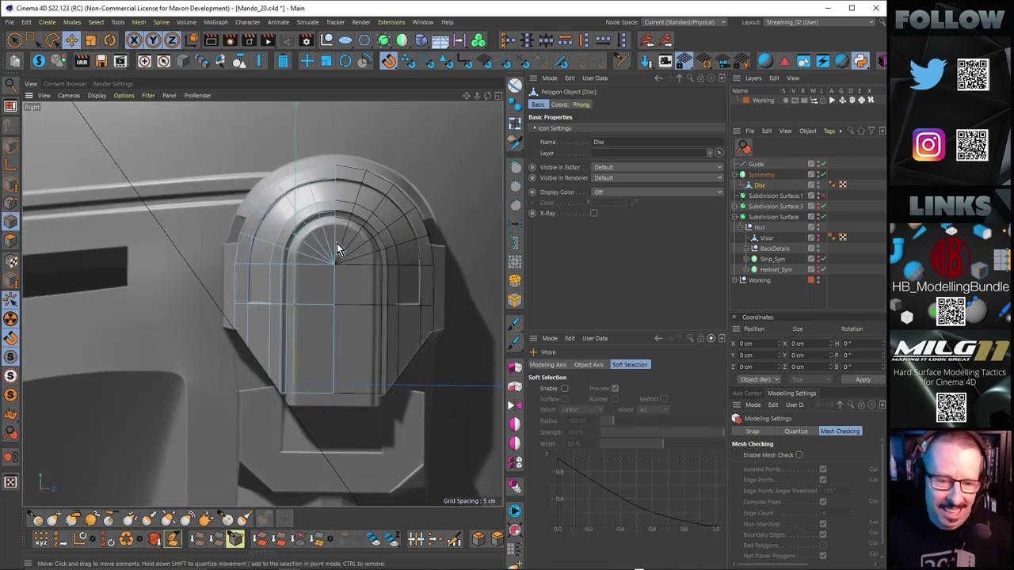
# Extrude the half disc's seven outer arch and side edges by 34.2 cm with a 9.855° rotation, out to the reference's outer rim.
pyautogui.scroll(3, 321, 246)
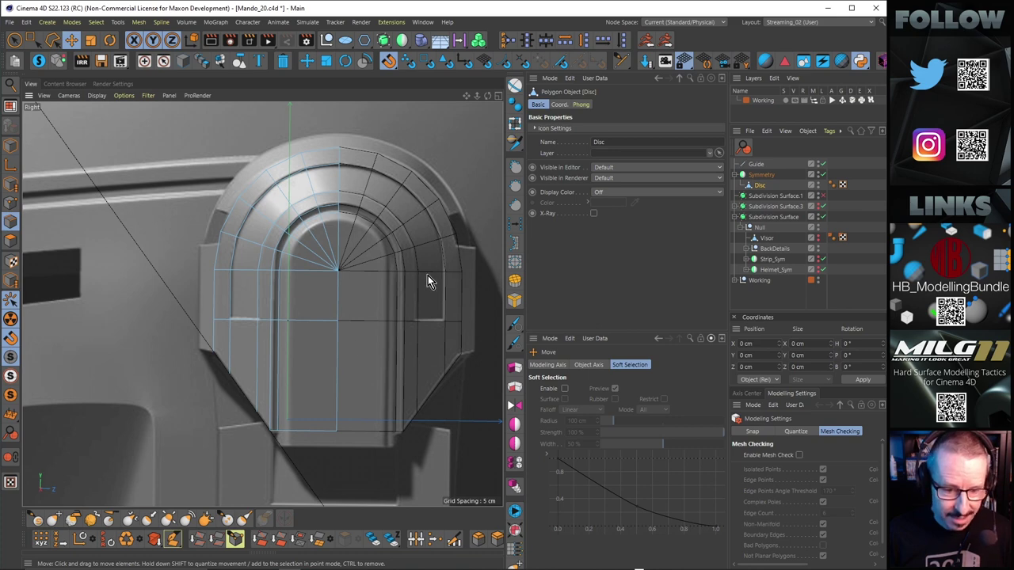
pyautogui.keyDown('alt'); pyautogui.moveTo(374, 293); pyautogui.dragTo(370, 301, button='right'); pyautogui.keyUp('alt')
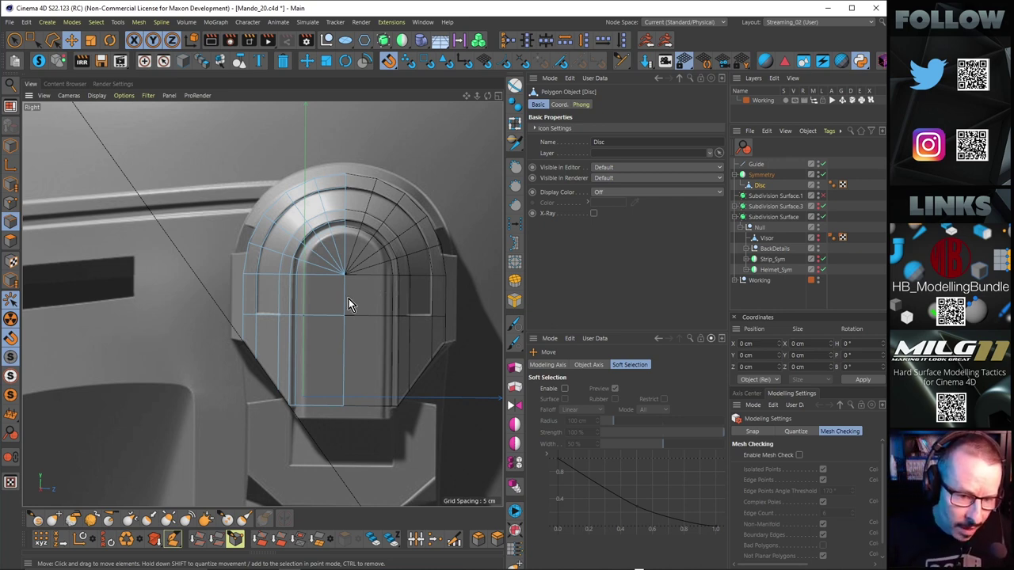
pyautogui.click(241, 334)
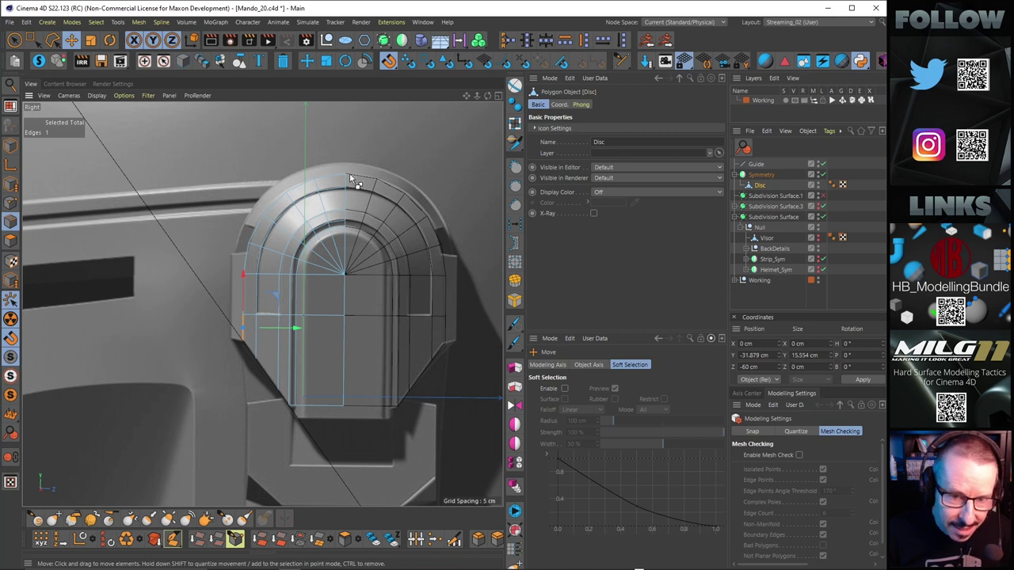
pyautogui.keyDown('ctrl'); pyautogui.keyDown('shift'); pyautogui.click(329, 177); pyautogui.keyUp('shift'); pyautogui.keyUp('ctrl')
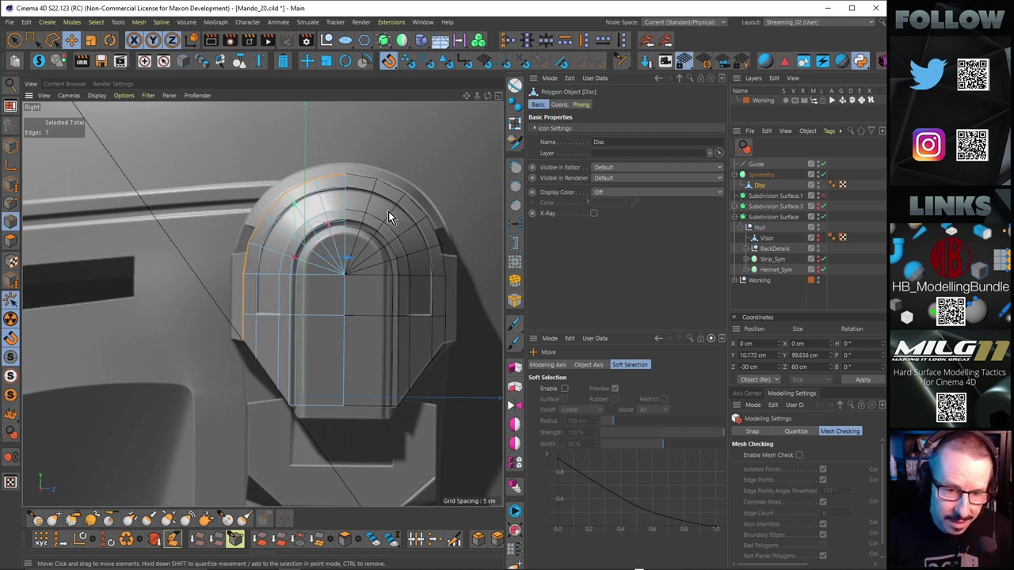
pyautogui.press('d')
pyautogui.moveTo(367, 192); pyautogui.dragTo(437, 187)
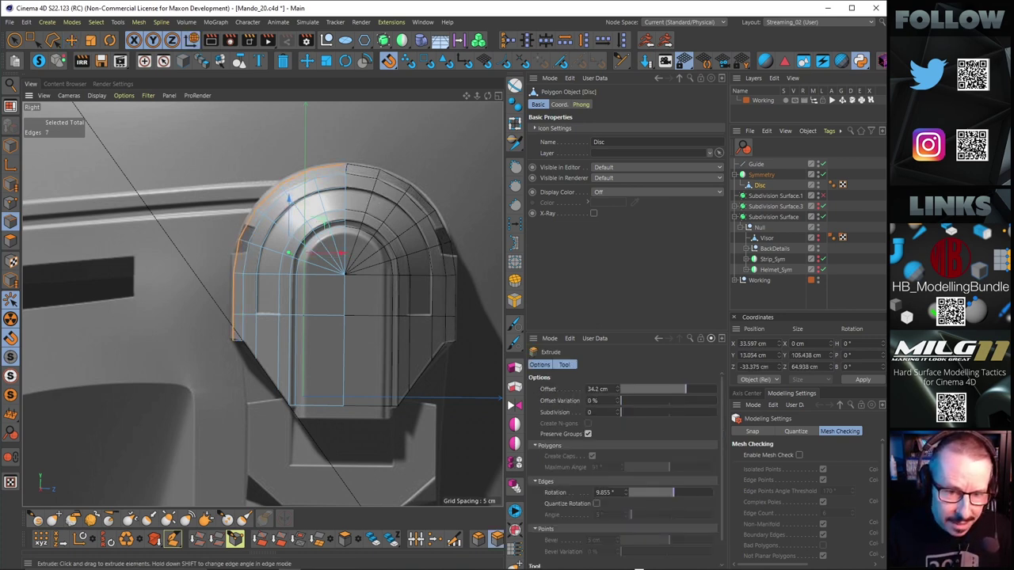
# Move the extruded rim's top point sideways onto the mirror centre line, to about Z 0 cm.
pyautogui.scroll(5, 344, 170)
pyautogui.press('e')
pyautogui.click(518, 320)
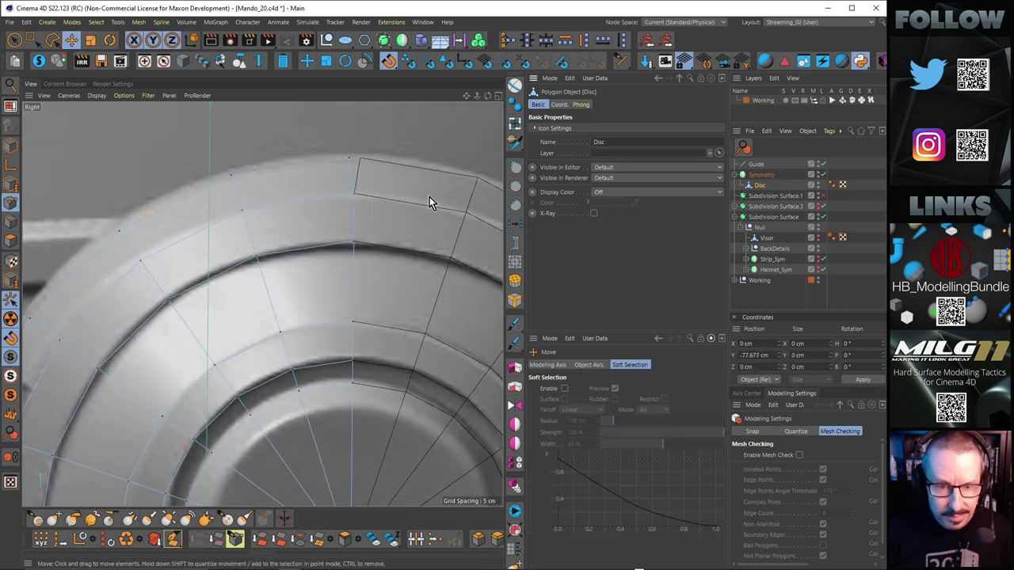
pyautogui.click(349, 158)
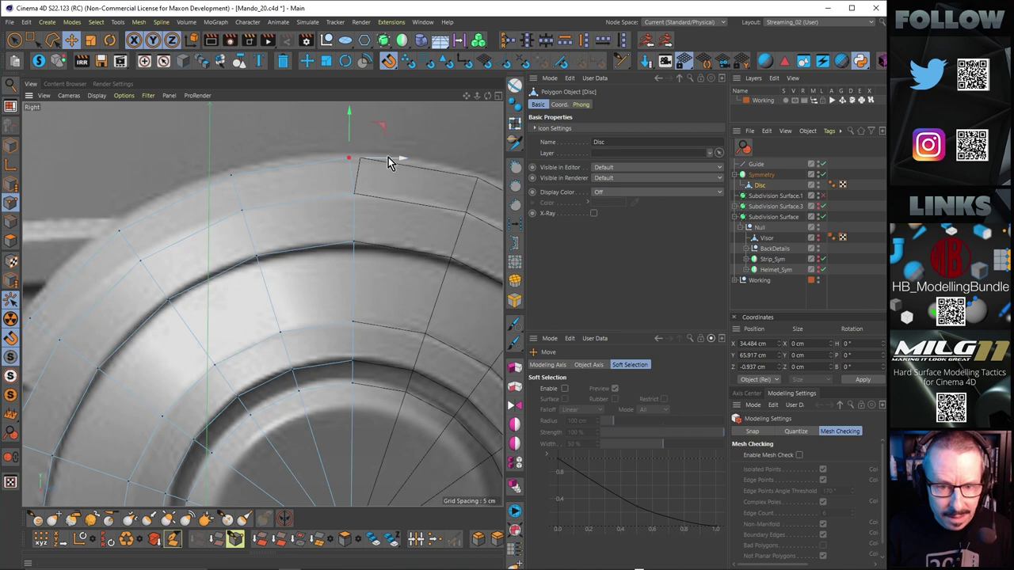
pyautogui.moveTo(389, 157); pyautogui.dragTo(375, 144)
pyautogui.scroll(6, 383, 158)
pyautogui.scroll(-6, 314, 185)
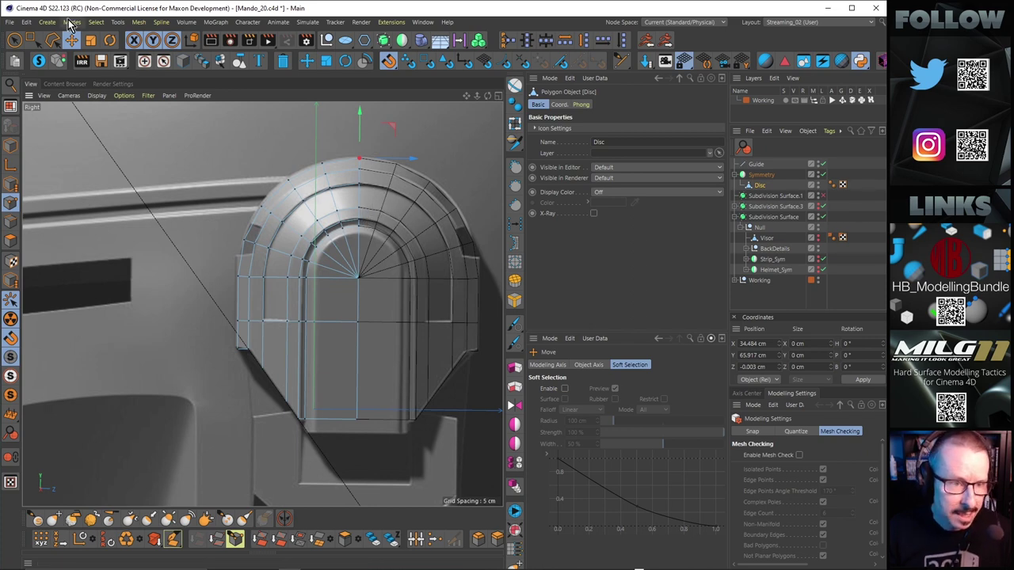
# Show the hidden helmet mesh again in the perspective view together with the ear piece disc.
pyautogui.middleClick(364, 266)
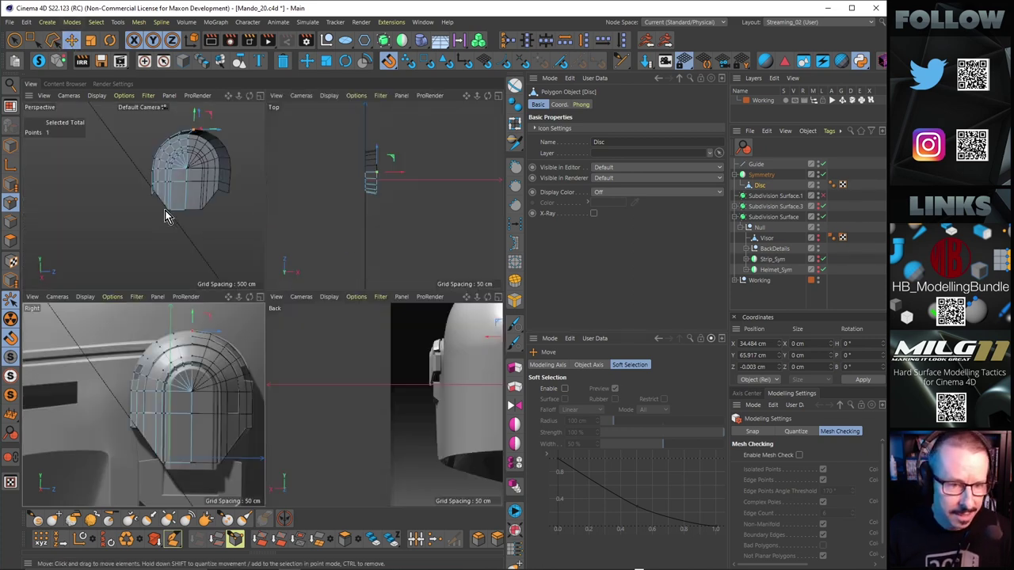
pyautogui.middleClick(165, 212)
pyautogui.keyDown('alt'); pyautogui.moveTo(320, 231); pyautogui.dragTo(491, 254); pyautogui.keyUp('alt')
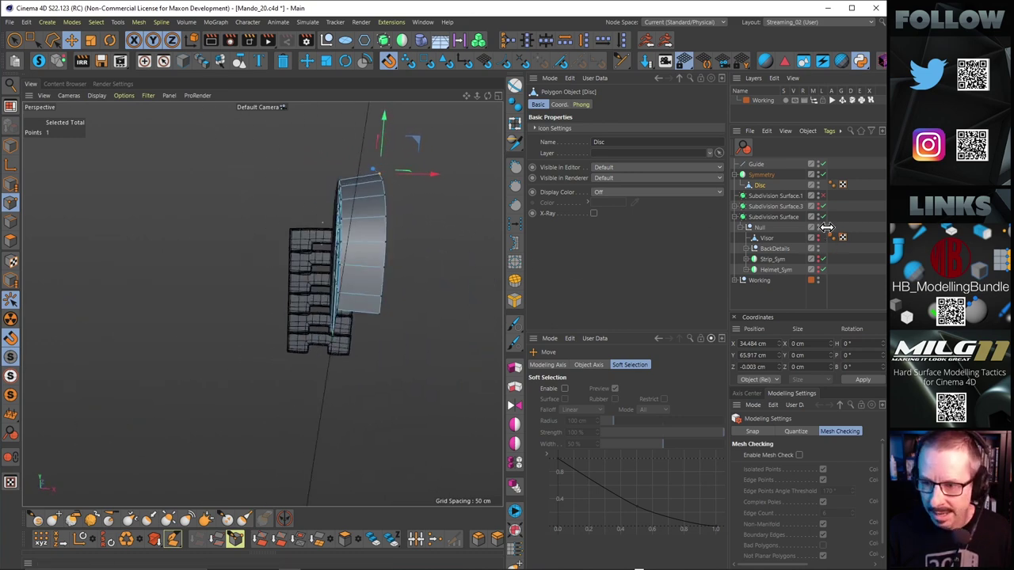
pyautogui.keyDown('alt'); pyautogui.click(818, 271); pyautogui.keyUp('alt')
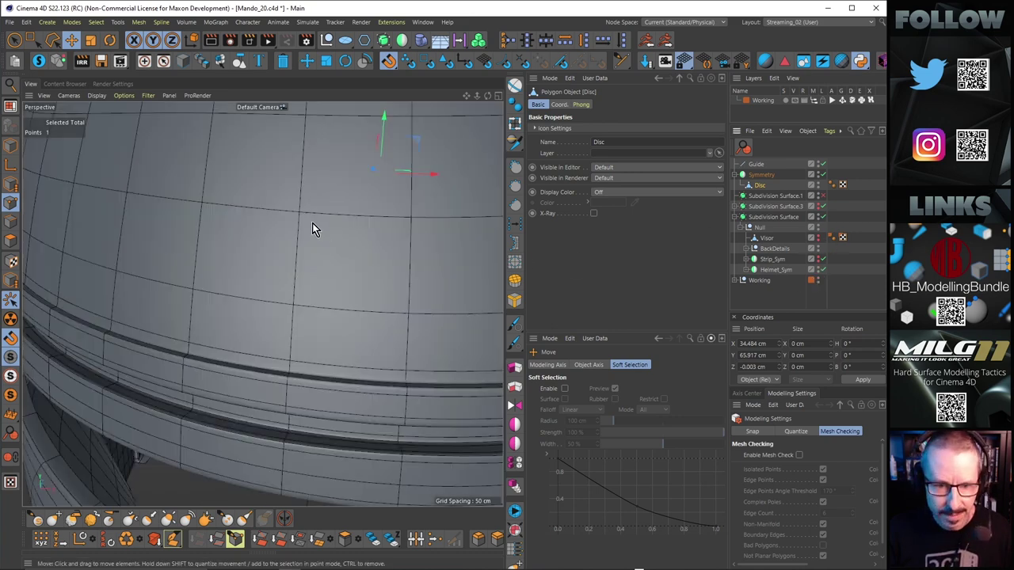
pyautogui.keyDown('alt'); pyautogui.moveTo(300, 220); pyautogui.dragTo(198, 244, button='right'); pyautogui.keyUp('alt')
pyautogui.keyDown('alt'); pyautogui.moveTo(262, 304); pyautogui.dragTo(329, 161); pyautogui.keyUp('alt')
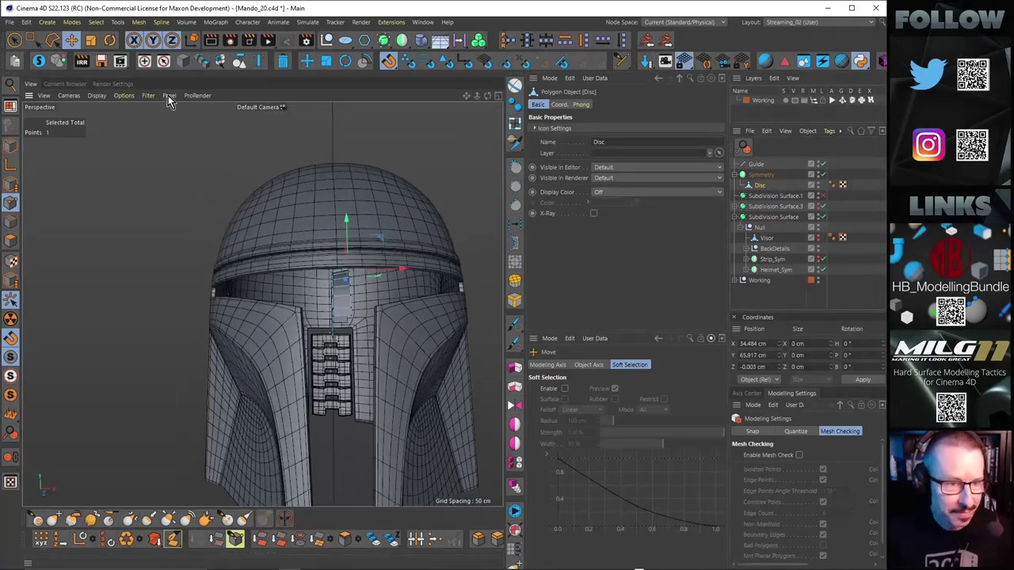
# Move the whole disc object along X to about -274.35 cm, beside the helmet's side.
pyautogui.click(72, 41)
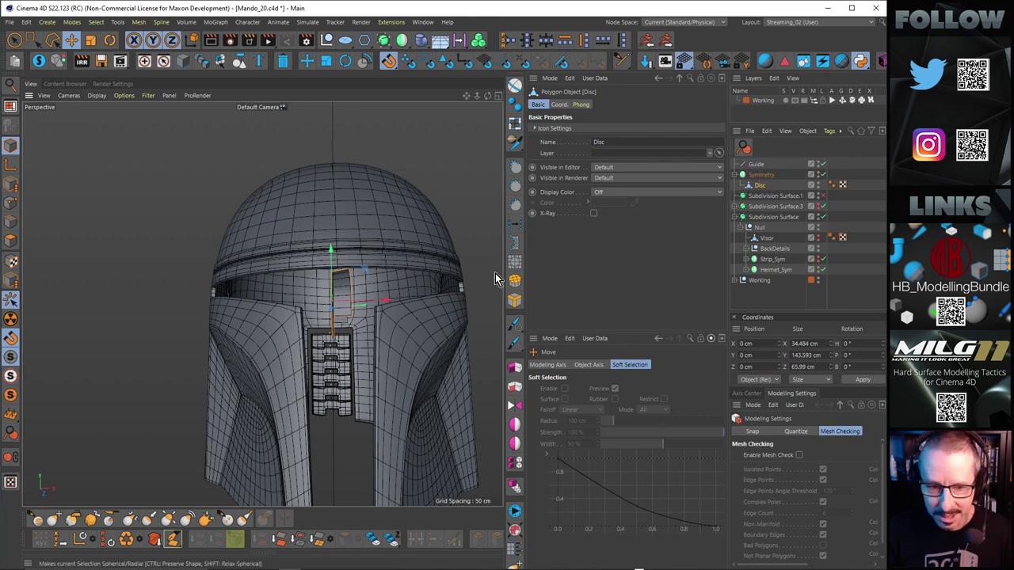
pyautogui.moveTo(373, 301)
pyautogui.mouseDown()
pyautogui.moveTo(245, 306)
pyautogui.moveTo(359, 314)
pyautogui.mouseUp()
pyautogui.keyDown('alt'); pyautogui.moveTo(279, 310); pyautogui.dragTo(304, 285, button='right'); pyautogui.keyUp('alt')
pyautogui.keyDown('alt'); pyautogui.moveTo(285, 319); pyautogui.dragTo(246, 298); pyautogui.keyUp('alt')
pyautogui.keyDown('alt'); pyautogui.moveTo(303, 306); pyautogui.dragTo(374, 275, button='right'); pyautogui.keyUp('alt')
# Turn off the helmet's Subdivision Surface and compare the ear piece's depth with the reference in the back view.
pyautogui.middleClick(398, 264)
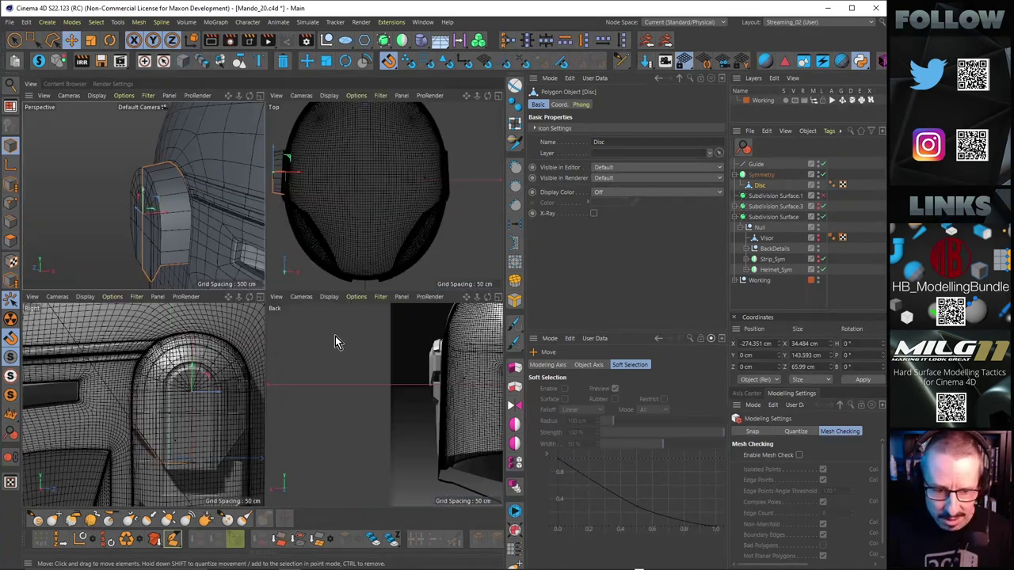
pyautogui.middleClick(397, 377)
pyautogui.keyDown('alt'); pyautogui.moveTo(452, 305); pyautogui.dragTo(164, 353, button='middle'); pyautogui.keyUp('alt')
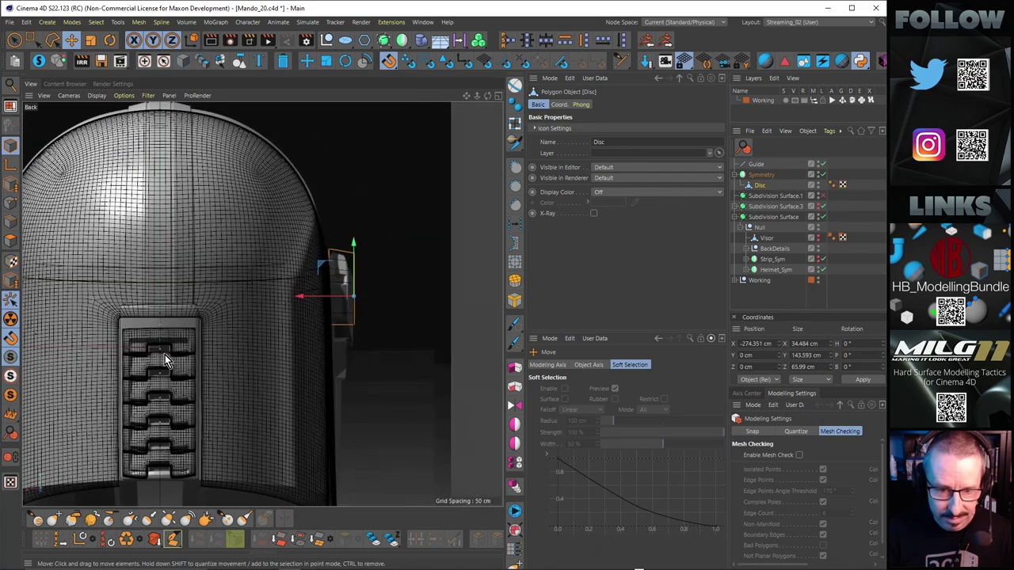
pyautogui.keyDown('alt'); pyautogui.moveTo(323, 262); pyautogui.dragTo(350, 253, button='right'); pyautogui.keyUp('alt')
pyautogui.scroll(-4, 353, 262)
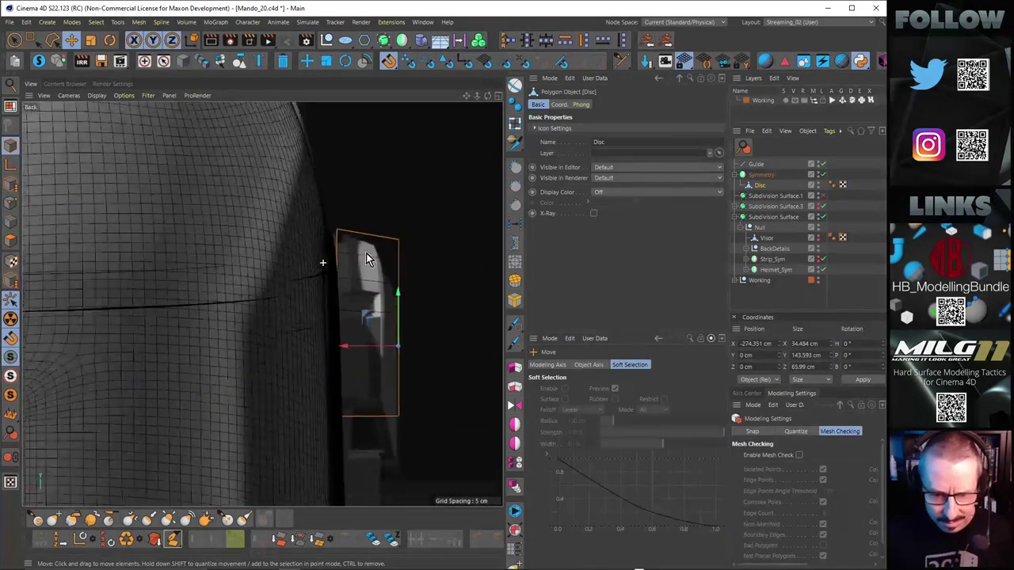
pyautogui.click(822, 217)
pyautogui.scroll(4, 363, 276)
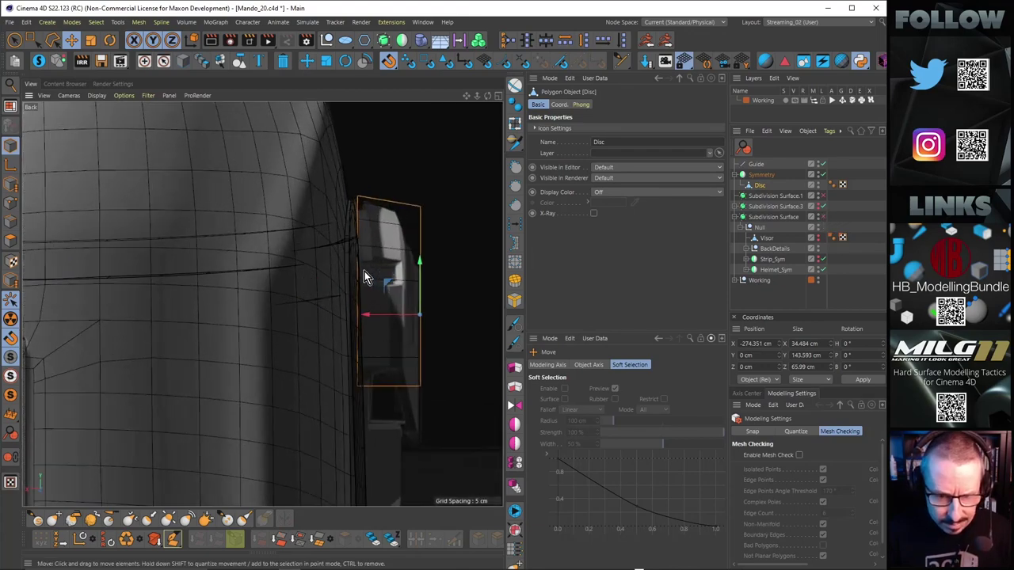
# Delete the disc's extruded outer rim by removing its seven outer edges, leaving the flat half disc.
pyautogui.middleClick(396, 280)
pyautogui.middleClick(232, 228)
pyautogui.keyDown('alt'); pyautogui.moveTo(343, 261); pyautogui.dragTo(499, 337); pyautogui.keyUp('alt')
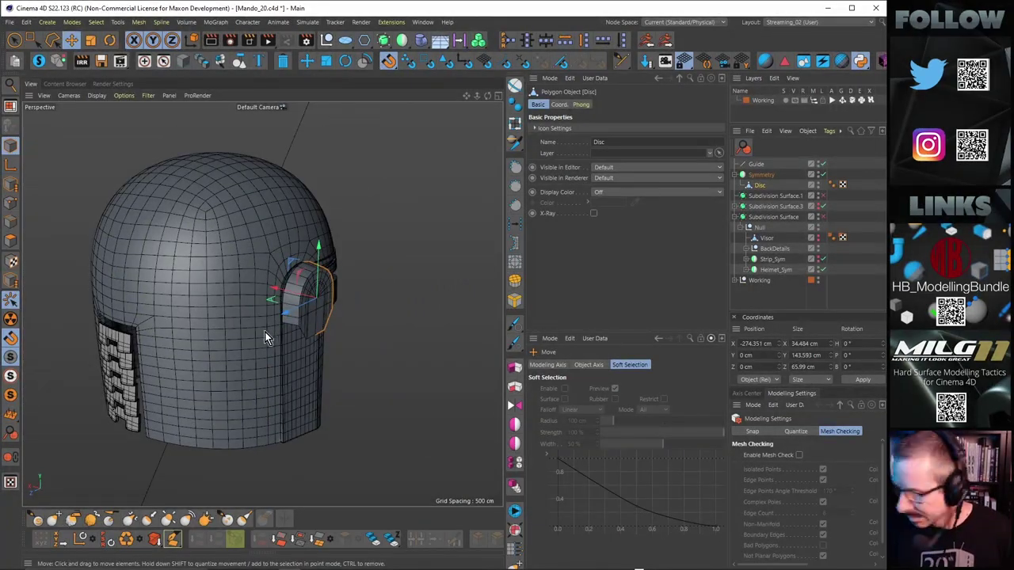
pyautogui.press('o')
pyautogui.keyDown('alt'); pyautogui.moveTo(385, 262); pyautogui.dragTo(286, 292); pyautogui.keyUp('alt')
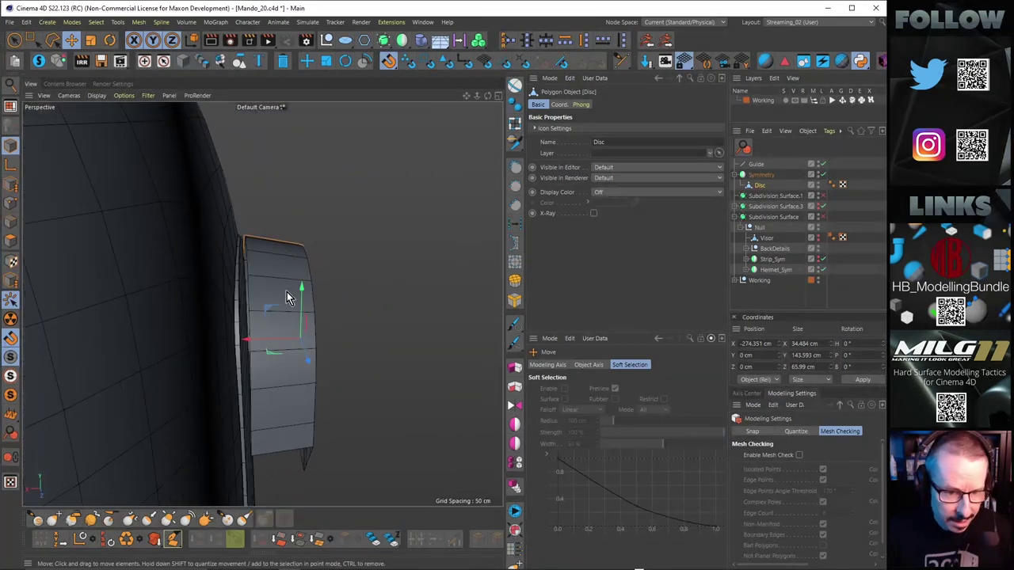
pyautogui.hotkey('ctrl', 'shift', 'a')
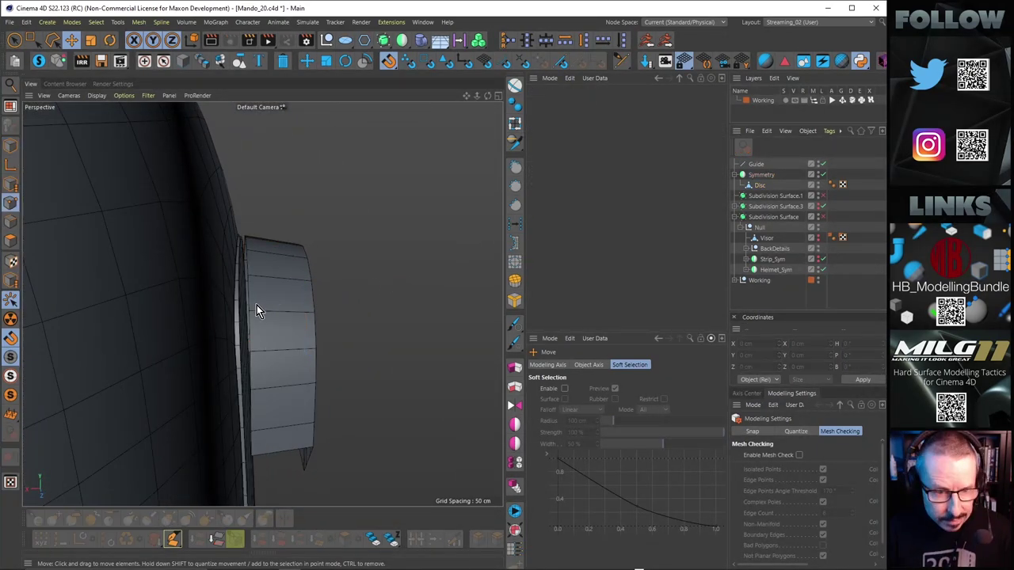
pyautogui.click(758, 184)
pyautogui.keyDown('alt'); pyautogui.moveTo(228, 295); pyautogui.dragTo(395, 332); pyautogui.keyUp('alt')
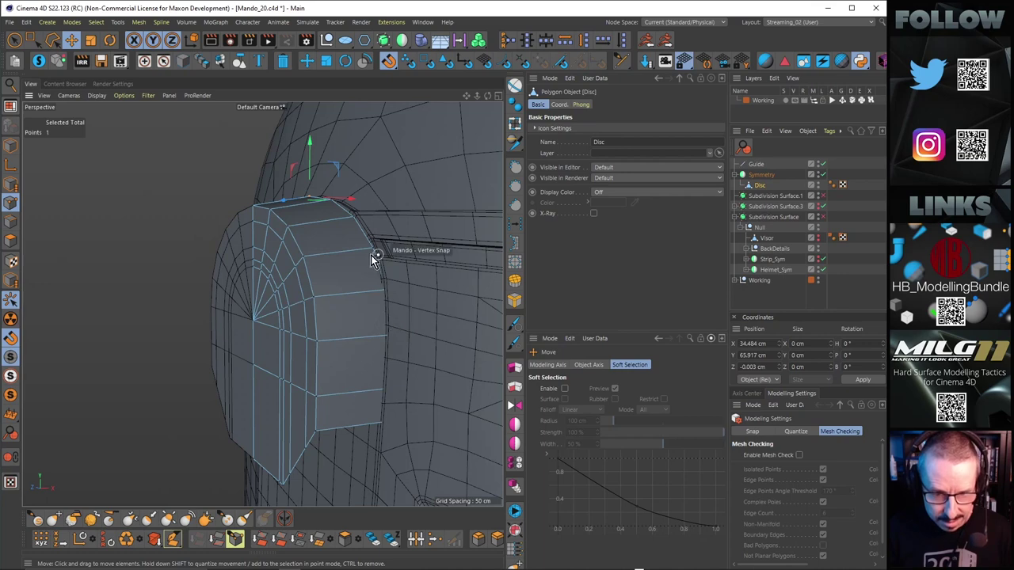
pyautogui.press('Return')
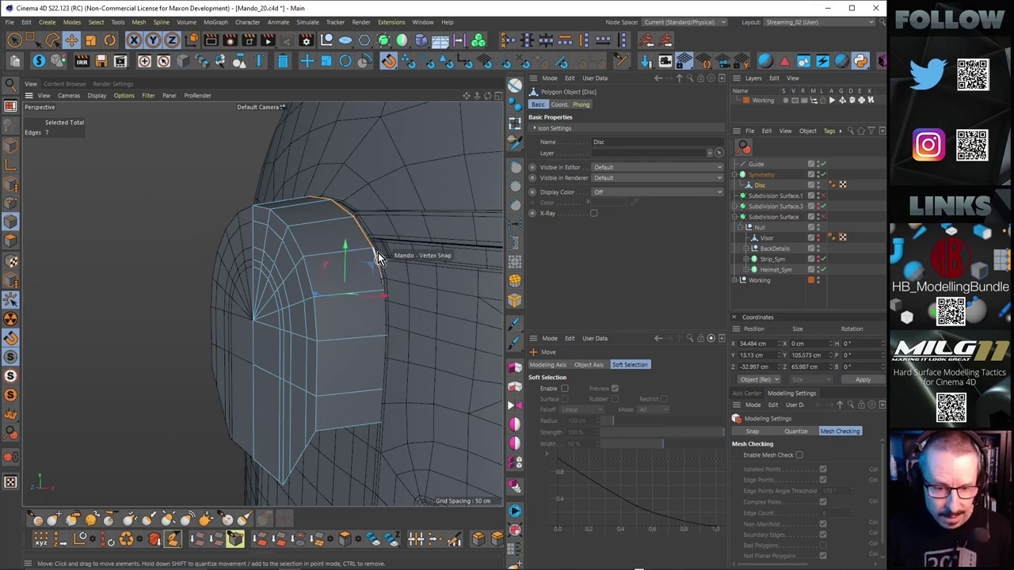
pyautogui.press('Delete')
# Move the flat disc object along X across to the helmet's opposite side, to about X 249.4 cm.
pyautogui.keyDown('alt'); pyautogui.moveTo(366, 304); pyautogui.dragTo(374, 324); pyautogui.keyUp('alt')
pyautogui.keyDown('alt'); pyautogui.moveTo(374, 324); pyautogui.dragTo(297, 277, button='right'); pyautogui.keyUp('alt')
pyautogui.keyDown('alt'); pyautogui.moveTo(297, 277); pyautogui.dragTo(43, 264); pyautogui.keyUp('alt')
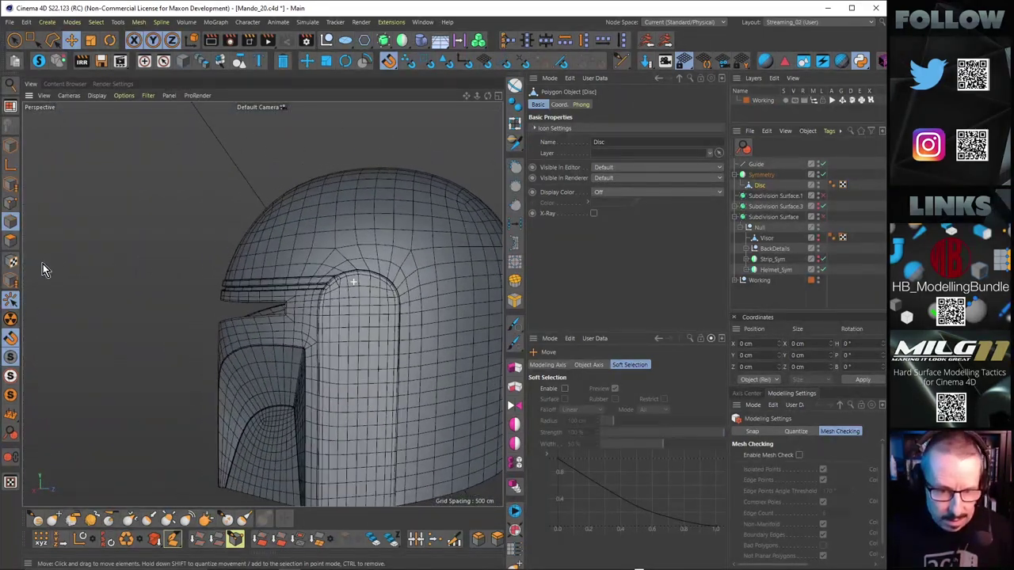
pyautogui.keyDown('alt'); pyautogui.moveTo(272, 302); pyautogui.dragTo(319, 267); pyautogui.keyUp('alt')
pyautogui.click(10, 146)
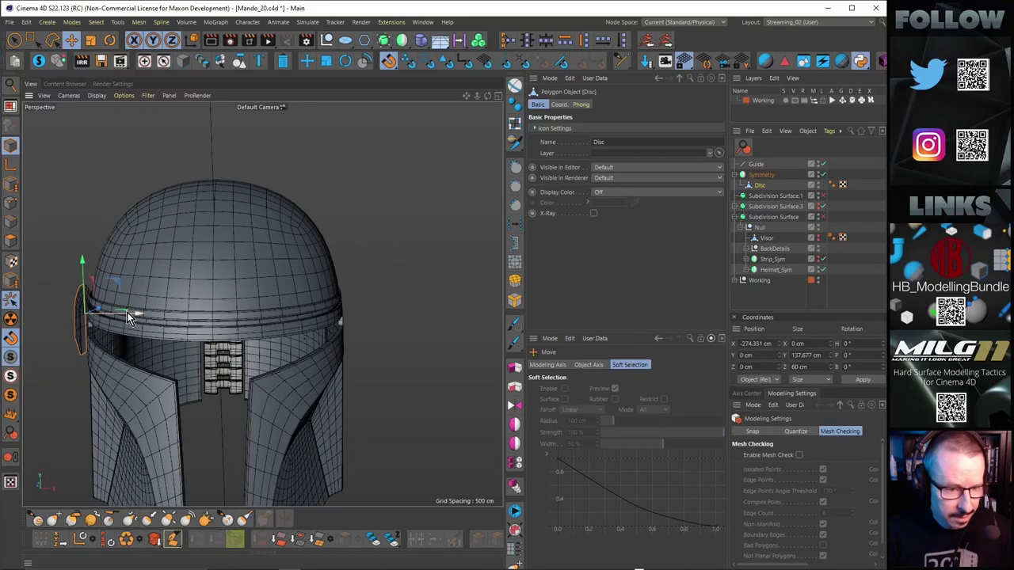
pyautogui.moveTo(125, 313); pyautogui.dragTo(389, 326)
# Nudge the disc outwards along X to about 254.4 cm, just off the helmet's recessed side panel.
pyautogui.keyDown('alt'); pyautogui.moveTo(285, 278); pyautogui.dragTo(127, 283); pyautogui.keyUp('alt')
pyautogui.keyDown('alt'); pyautogui.moveTo(425, 347); pyautogui.dragTo(348, 329, button='middle'); pyautogui.keyUp('alt')
pyautogui.keyDown('alt'); pyautogui.moveTo(348, 328); pyautogui.dragTo(279, 323); pyautogui.keyUp('alt')
pyautogui.keyDown('alt'); pyautogui.moveTo(363, 333); pyautogui.dragTo(329, 330, button='middle'); pyautogui.keyUp('alt')
pyautogui.keyDown('alt'); pyautogui.moveTo(356, 295); pyautogui.dragTo(420, 247, button='right'); pyautogui.keyUp('alt')
pyautogui.keyDown('alt'); pyautogui.moveTo(319, 280); pyautogui.dragTo(301, 352); pyautogui.keyUp('alt')
pyautogui.keyDown('alt'); pyautogui.moveTo(301, 353); pyautogui.dragTo(218, 309); pyautogui.keyUp('alt')
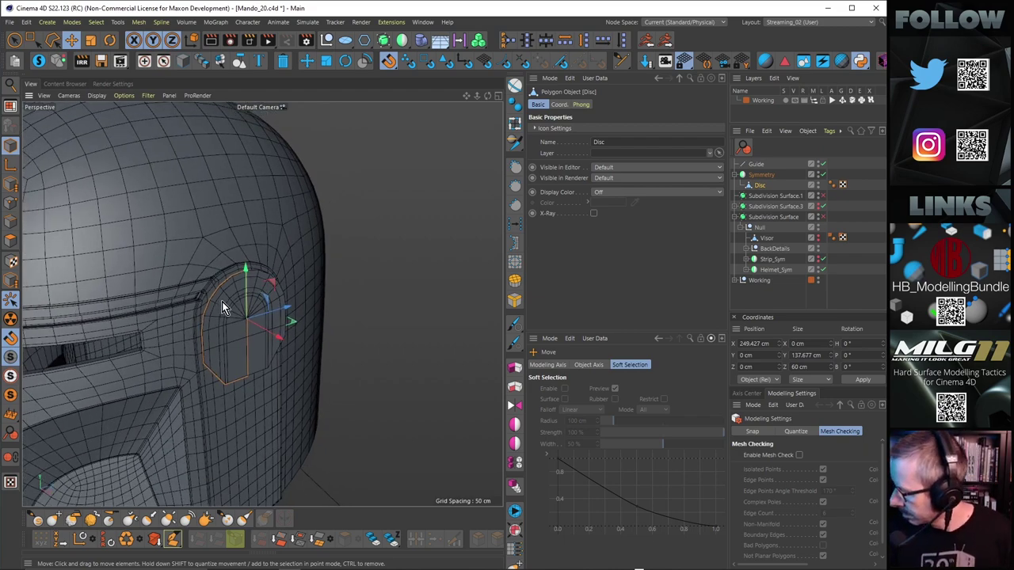
pyautogui.keyDown('alt'); pyautogui.moveTo(218, 304); pyautogui.dragTo(301, 286); pyautogui.keyUp('alt')
pyautogui.moveTo(289, 326); pyautogui.dragTo(190, 296)
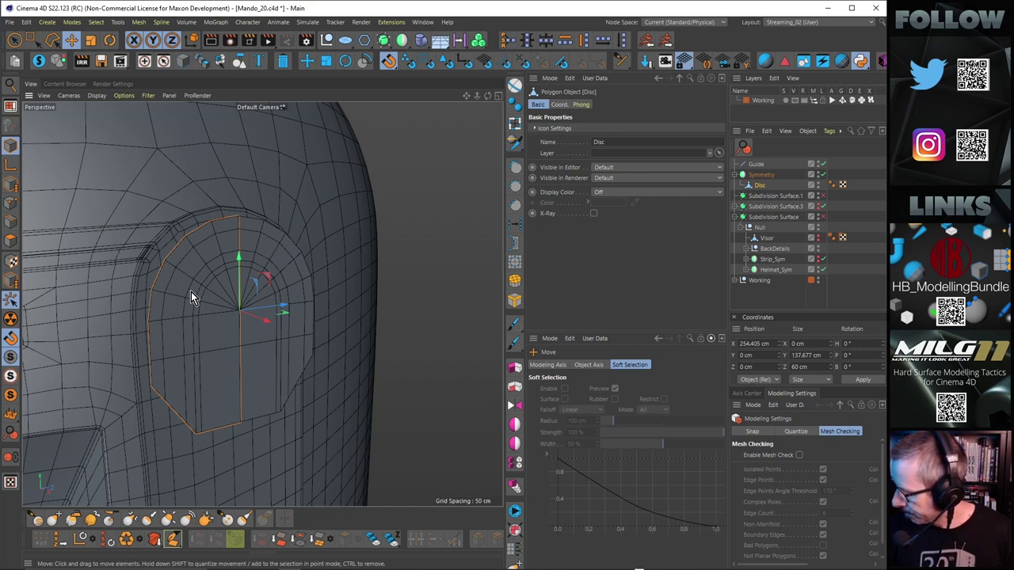
# Examine how the disc's loops line up with the reference ear piece and the helmet's side panel.
pyautogui.middleClick(409, 283)
pyautogui.middleClick(235, 391)
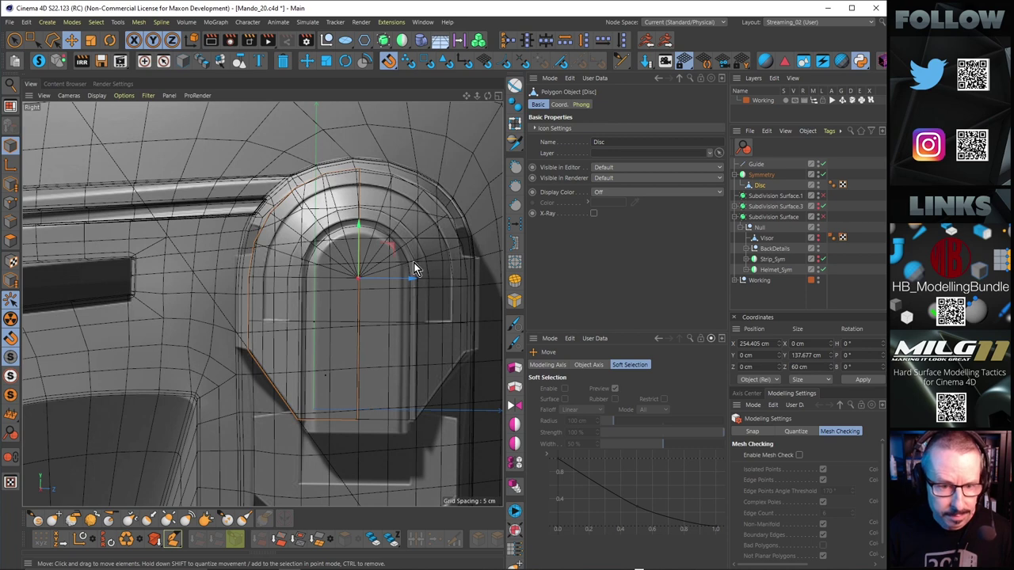
pyautogui.scroll(-2, 362, 215)
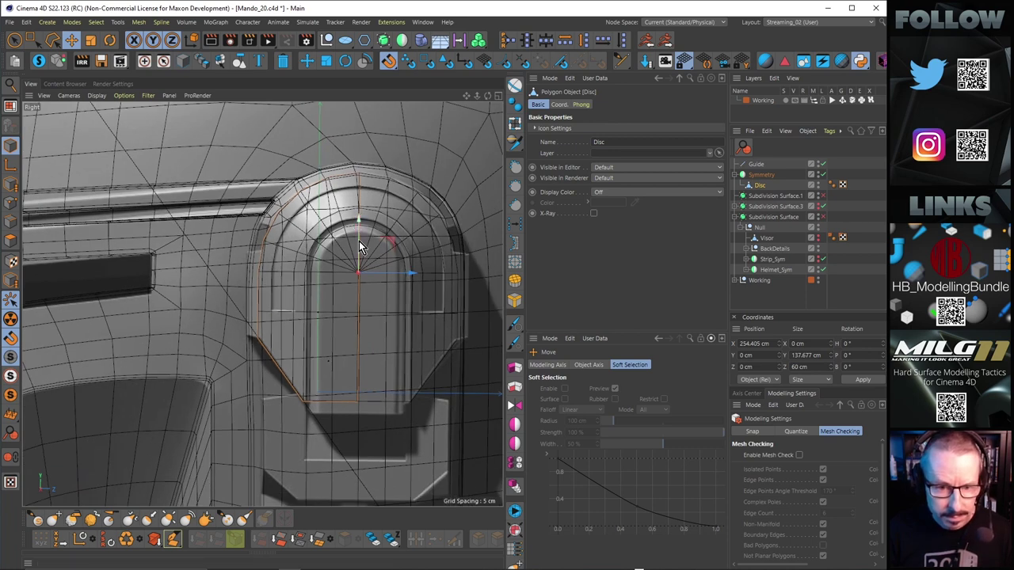
pyautogui.middleClick(350, 282)
pyautogui.middleClick(140, 211)
pyautogui.moveTo(292, 249)
pyautogui.keyDown('alt'); pyautogui.mouseDown()
pyautogui.moveTo(328, 256)
pyautogui.moveTo(303, 254)
pyautogui.mouseUp(); pyautogui.keyUp('alt')
pyautogui.keyDown('alt'); pyautogui.moveTo(231, 280); pyautogui.dragTo(244, 275); pyautogui.keyUp('alt')
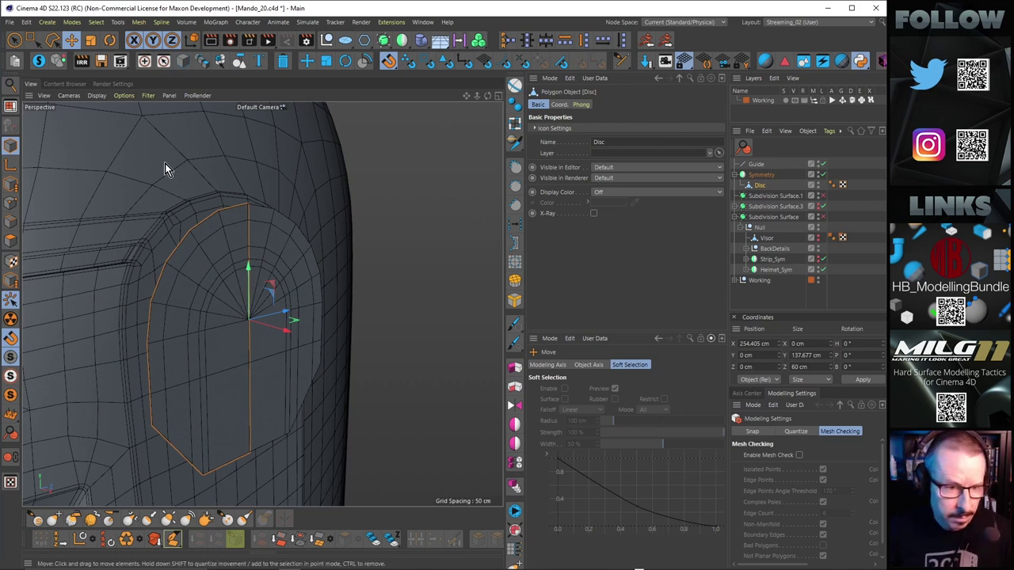
# Select the seven polygons inside the disc's innermost arch, from the mirror centre line down to the lower edge.
pyautogui.click(72, 43)
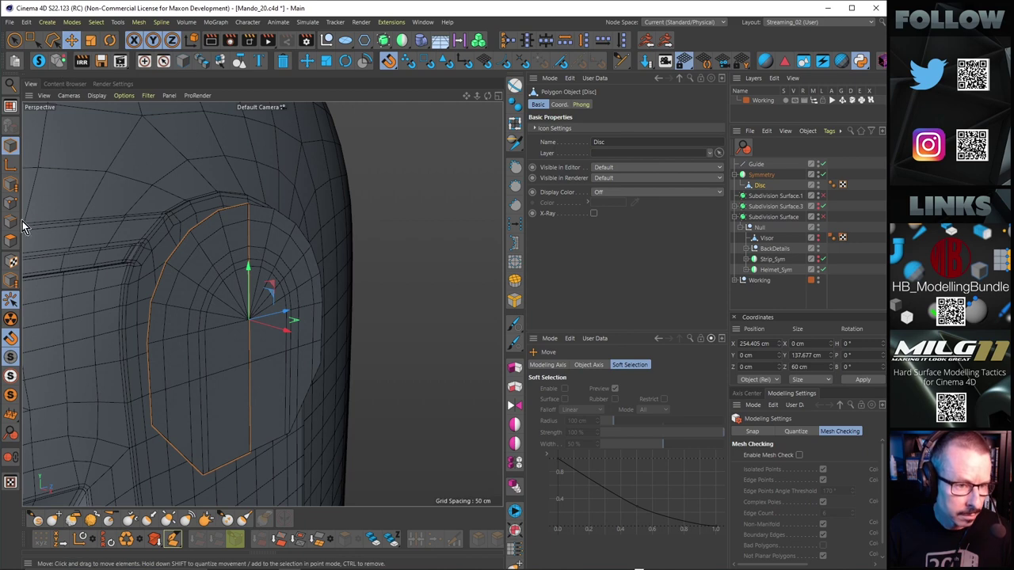
pyautogui.click(10, 240)
pyautogui.keyDown('alt'); pyautogui.moveTo(274, 301); pyautogui.dragTo(322, 295); pyautogui.keyUp('alt')
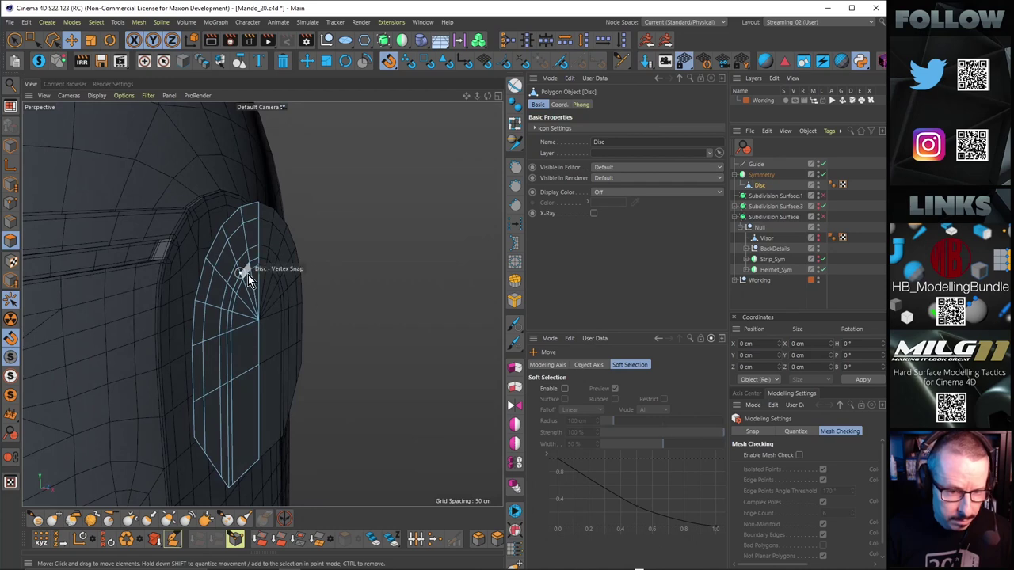
pyautogui.keyDown('alt'); pyautogui.moveTo(247, 281); pyautogui.dragTo(248, 291); pyautogui.keyUp('alt')
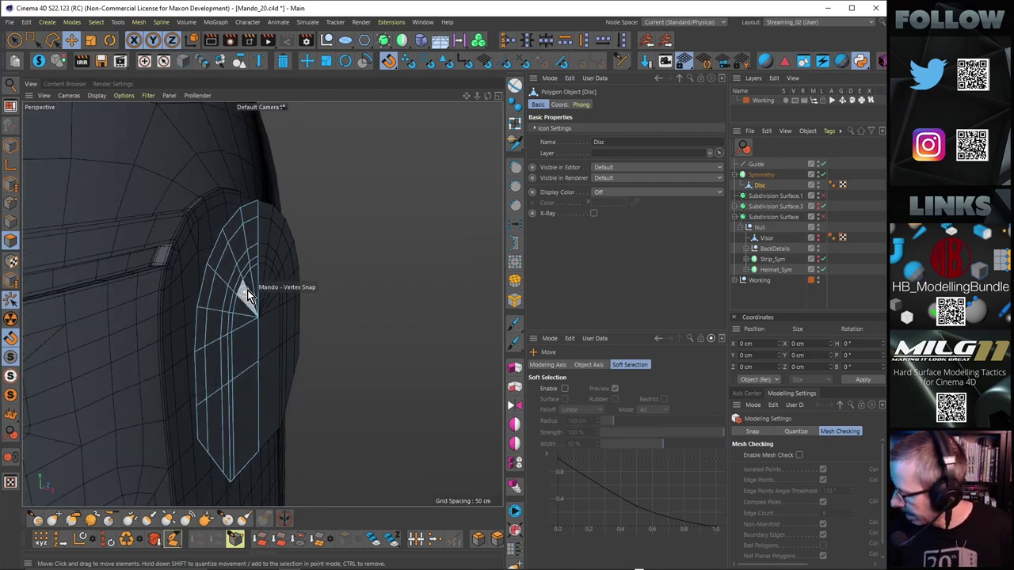
pyautogui.keyDown('alt'); pyautogui.moveTo(247, 290); pyautogui.dragTo(201, 293); pyautogui.keyUp('alt')
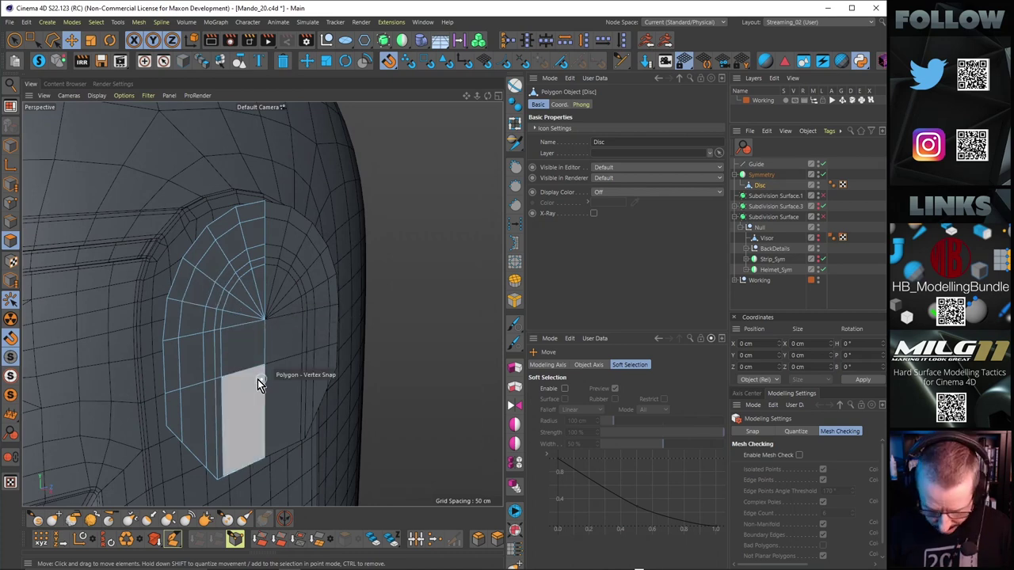
pyautogui.moveTo(267, 283); pyautogui.dragTo(252, 313)
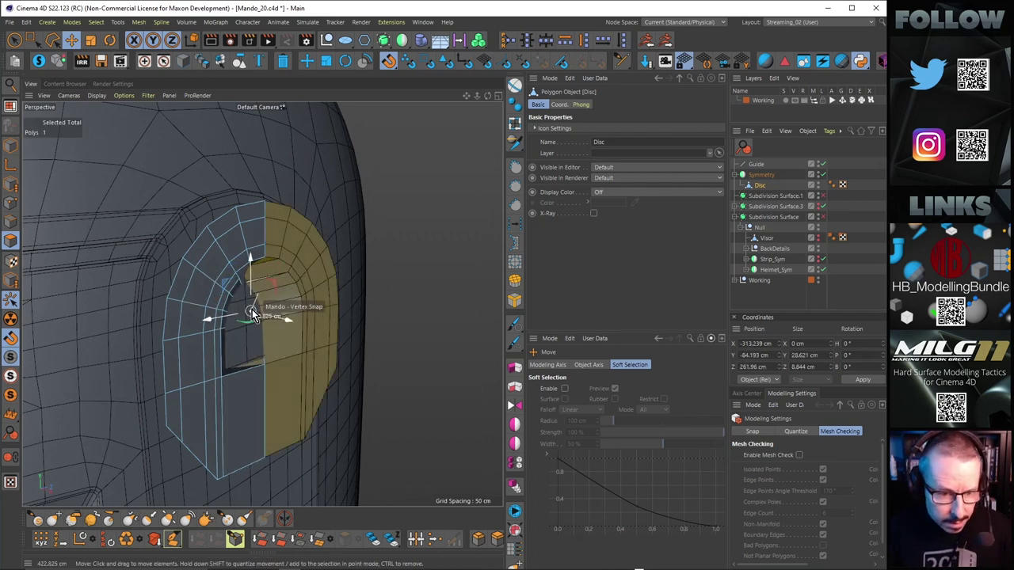
pyautogui.hotkey('ctrl', 'z')
pyautogui.click(16, 41)
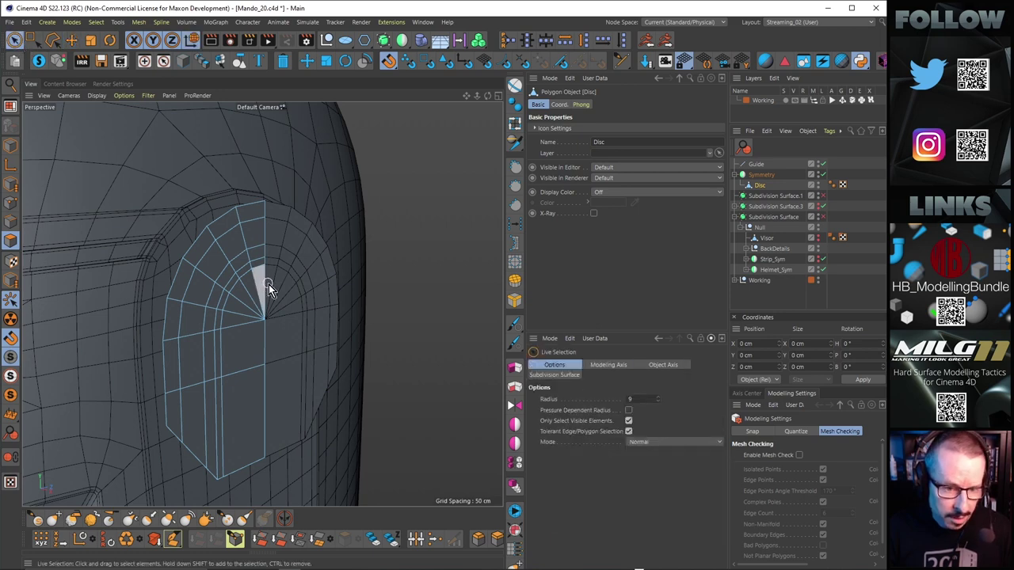
pyautogui.moveTo(268, 283); pyautogui.dragTo(257, 379)
# Add the adjoining narrow polygon loop to the selection and split these inner polygons into a separate object.
pyautogui.middleClick(378, 306)
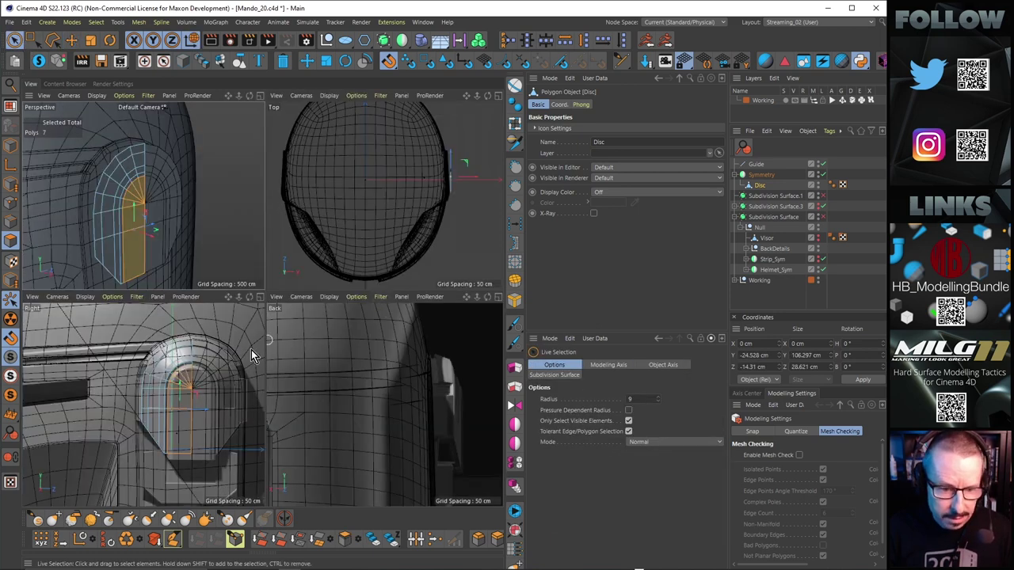
pyautogui.middleClick(235, 379)
pyautogui.scroll(3, 331, 263)
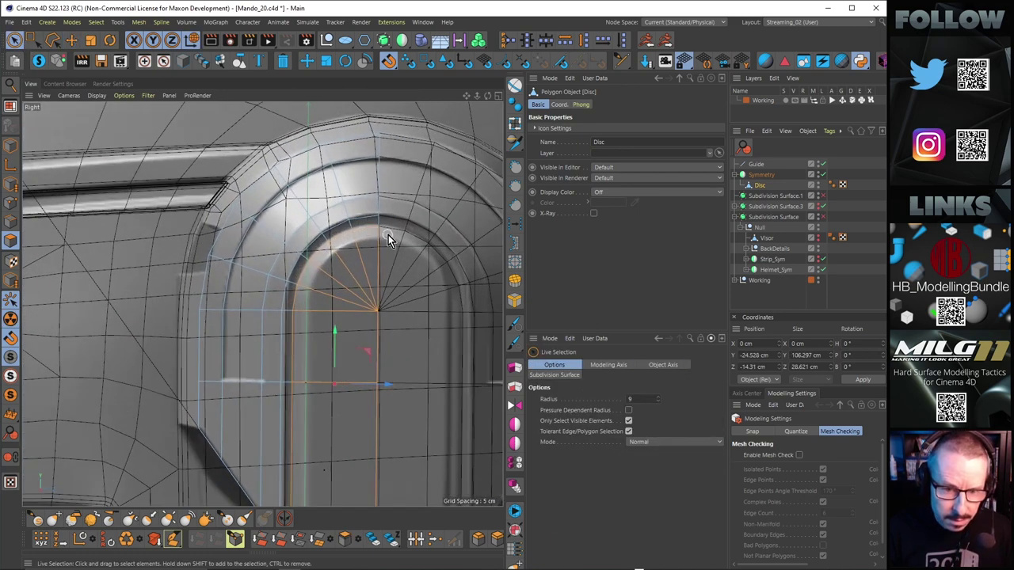
pyautogui.press('u')
pyautogui.press('l')
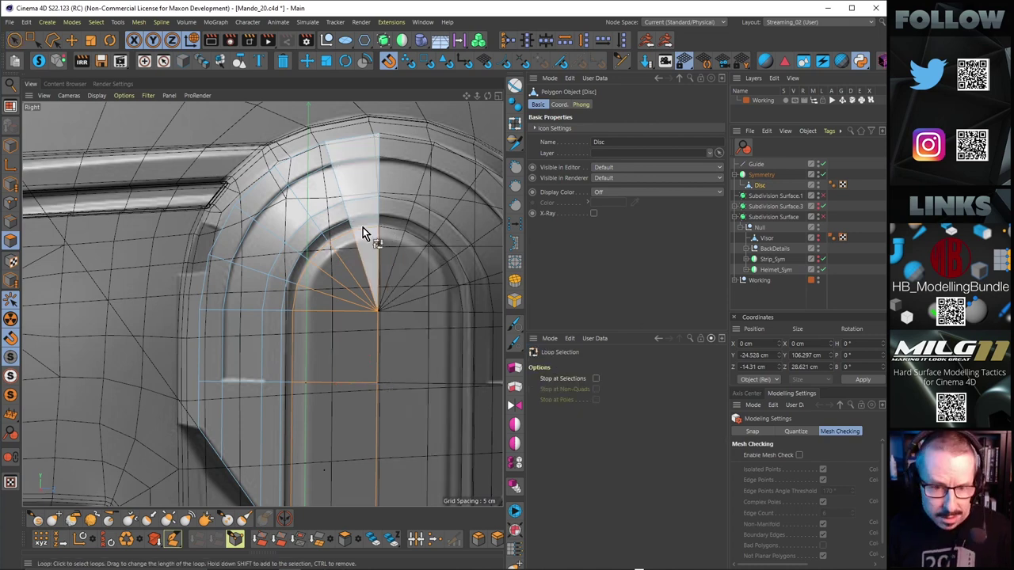
pyautogui.keyDown('shift'); pyautogui.click(353, 226); pyautogui.keyUp('shift')
pyautogui.press('u')
pyautogui.press('p')
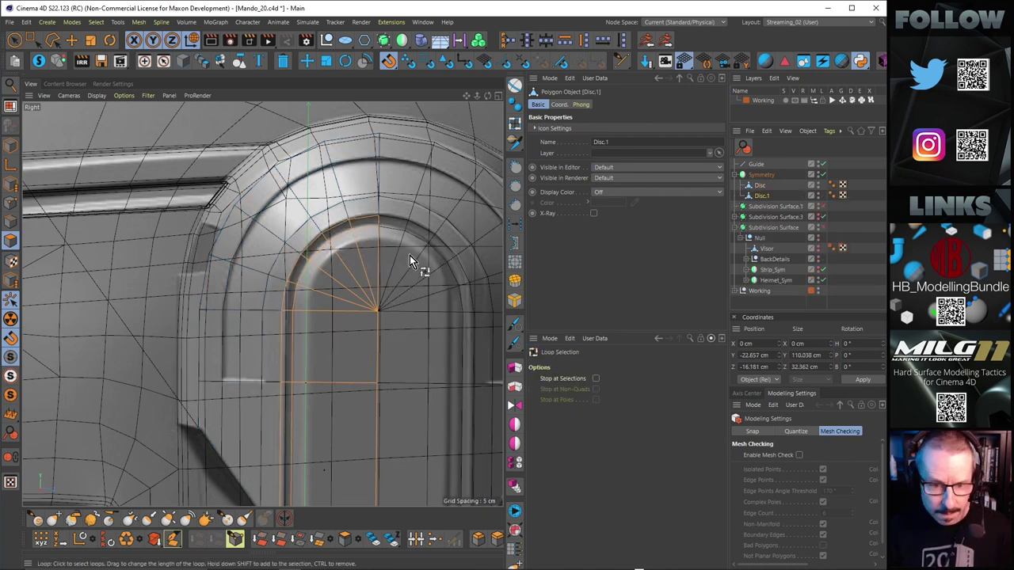
# Remove the split-off inner polygons from the original disc, leaving only its outer arch loops.
pyautogui.click(760, 186)
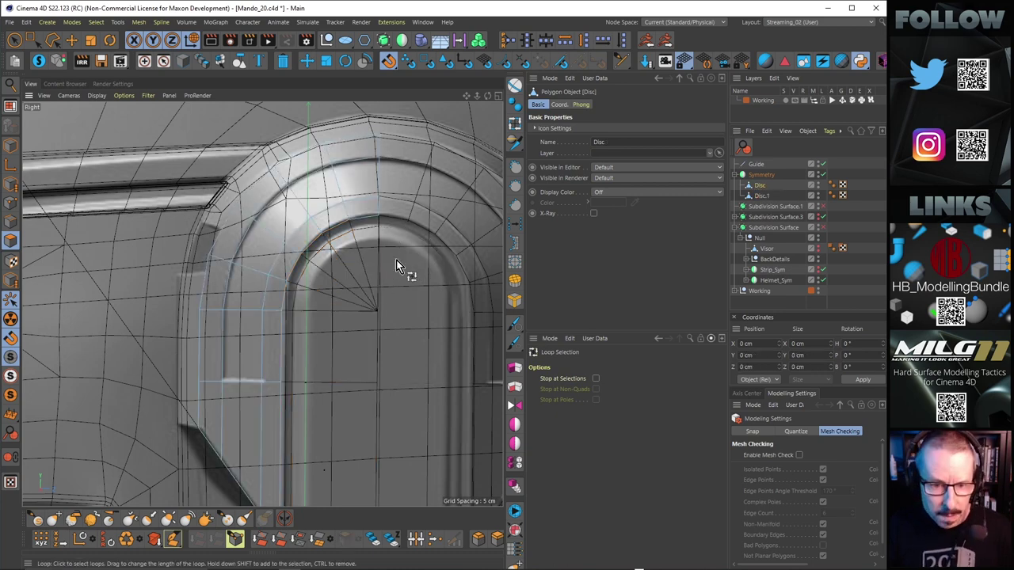
pyautogui.middleClick(396, 260)
pyautogui.middleClick(179, 214)
pyautogui.keyDown('alt'); pyautogui.moveTo(256, 250); pyautogui.dragTo(250, 254); pyautogui.keyUp('alt')
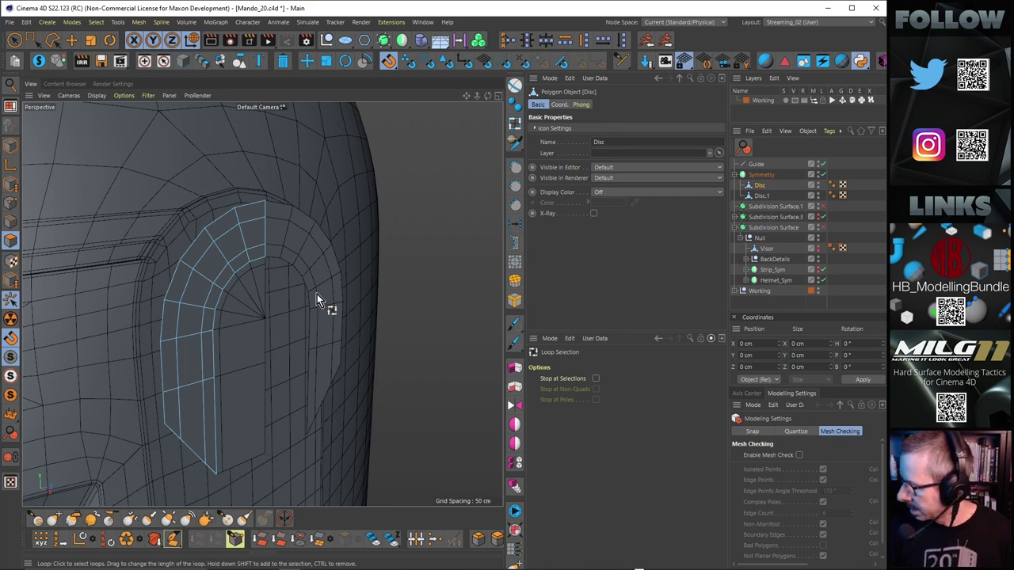
# Select the seven edges along the outer rim of the Disc's half arch, from the mirror line downward.
pyautogui.middleClick(286, 211)
pyautogui.click(185, 356)
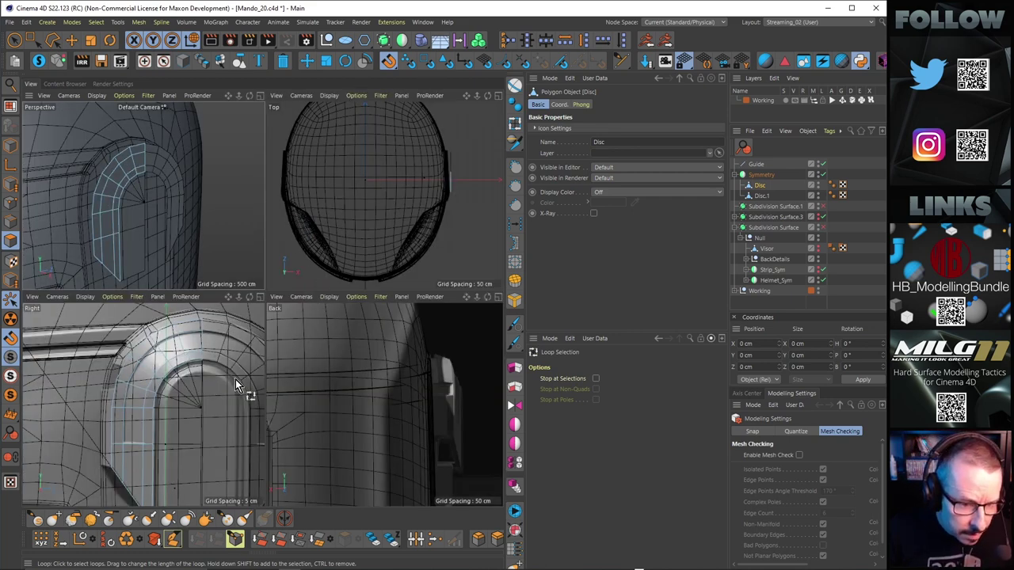
pyautogui.middleClick(194, 349)
pyautogui.keyDown('alt'); pyautogui.moveTo(362, 263); pyautogui.dragTo(361, 307, button='middle'); pyautogui.keyUp('alt')
pyautogui.click(71, 40)
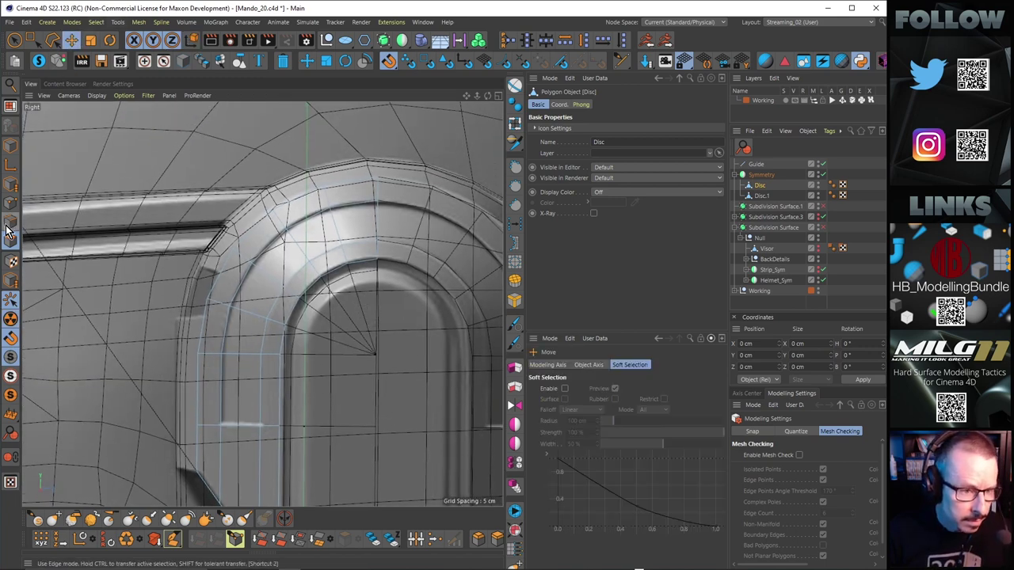
pyautogui.click(346, 185)
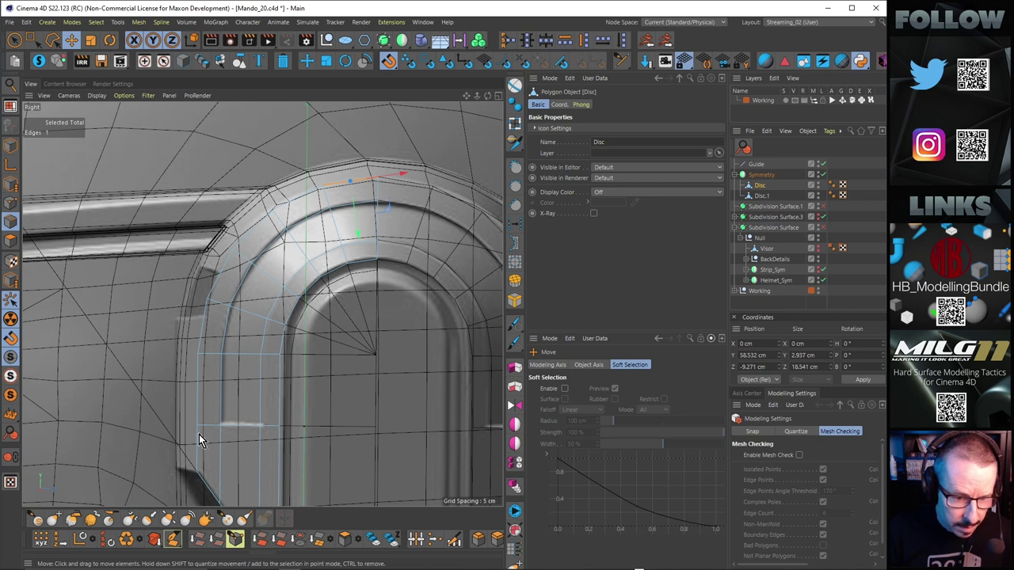
pyautogui.scroll(-2, 278, 311)
pyautogui.scroll(-5, 273, 355)
pyautogui.keyDown('alt'); pyautogui.moveTo(265, 359); pyautogui.dragTo(268, 370, button='middle'); pyautogui.keyUp('alt')
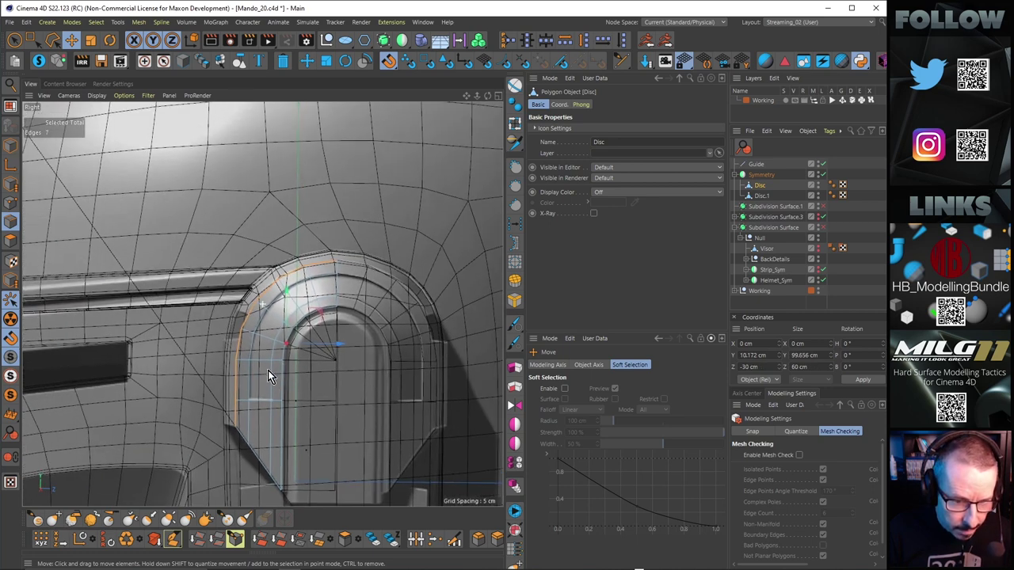
# Try to extrude the selected outer edges, first outward by 26.9 cm and again toward the helmet by -11.6 cm.
pyautogui.press('d')
pyautogui.scroll(5, 356, 273)
pyautogui.moveTo(357, 273); pyautogui.dragTo(387, 282)
pyautogui.middleClick(366, 282)
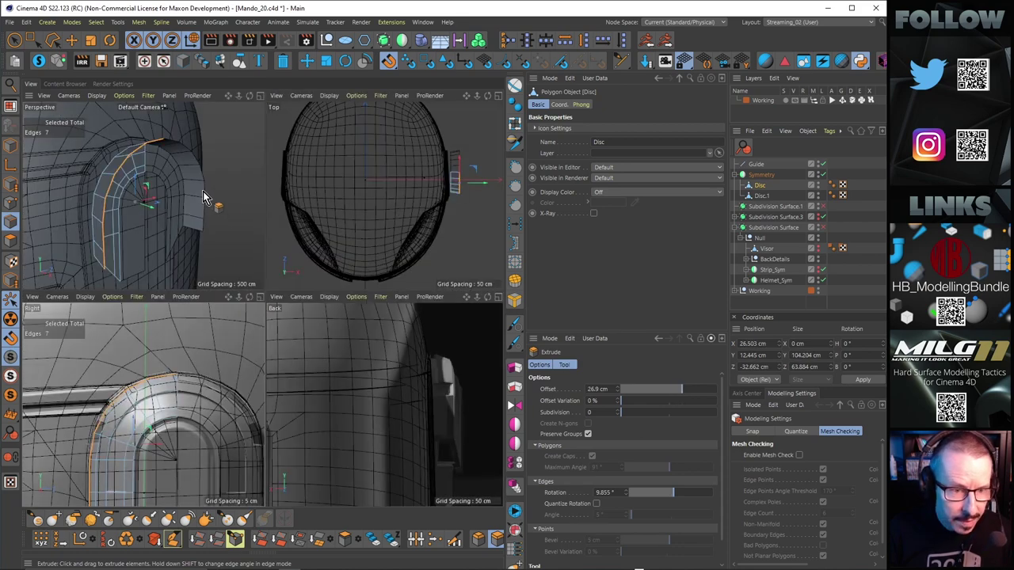
pyautogui.middleClick(203, 197)
pyautogui.moveTo(245, 233)
pyautogui.keyDown('alt'); pyautogui.mouseDown()
pyautogui.moveTo(253, 221)
pyautogui.moveTo(261, 230)
pyautogui.mouseUp(); pyautogui.keyUp('alt')
pyautogui.moveTo(360, 236); pyautogui.dragTo(309, 237)
pyautogui.keyDown('alt'); pyautogui.moveTo(248, 260); pyautogui.dragTo(347, 284); pyautogui.keyUp('alt')
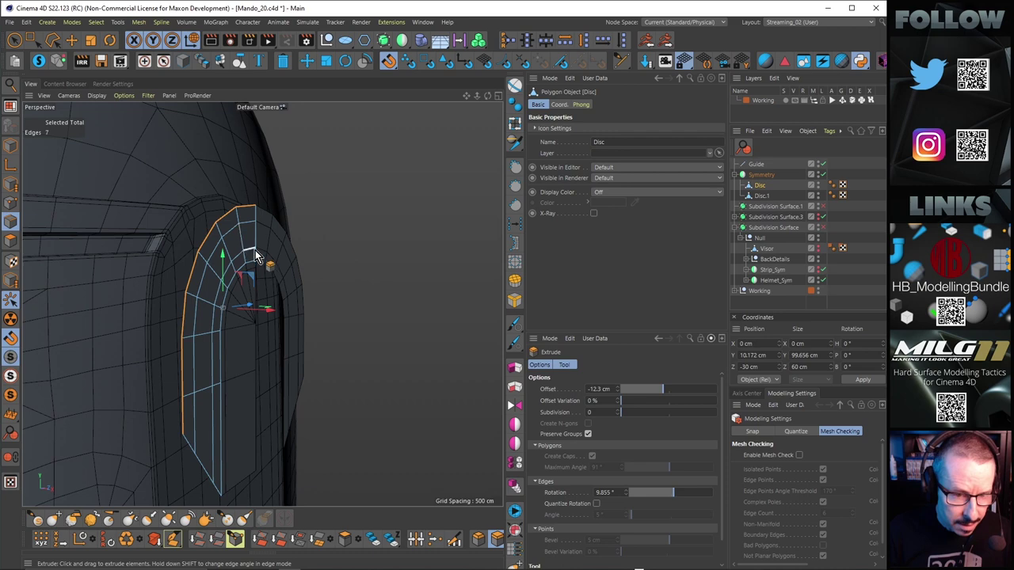
pyautogui.moveTo(326, 258); pyautogui.dragTo(290, 259)
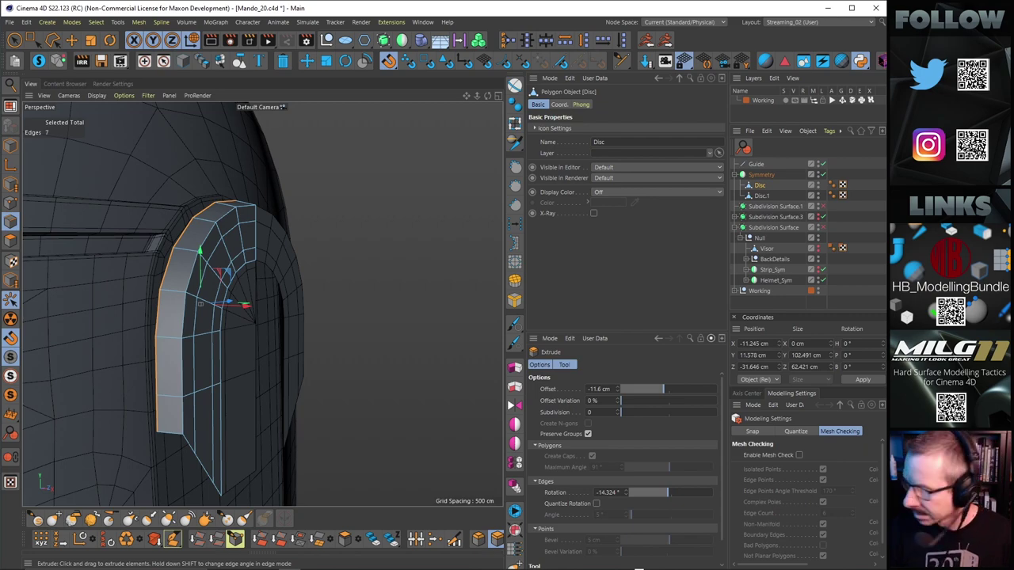
# Extrude the seven outer edges toward the helmet by -17.3 cm with an edge rotation of about -19.1°, following the reference outline.
pyautogui.keyDown('alt'); pyautogui.moveTo(438, 259); pyautogui.dragTo(330, 263); pyautogui.keyUp('alt')
pyautogui.middleClick(361, 254)
pyautogui.middleClick(238, 394)
pyautogui.scroll(6, 335, 329)
pyautogui.moveTo(411, 248); pyautogui.dragTo(373, 249)
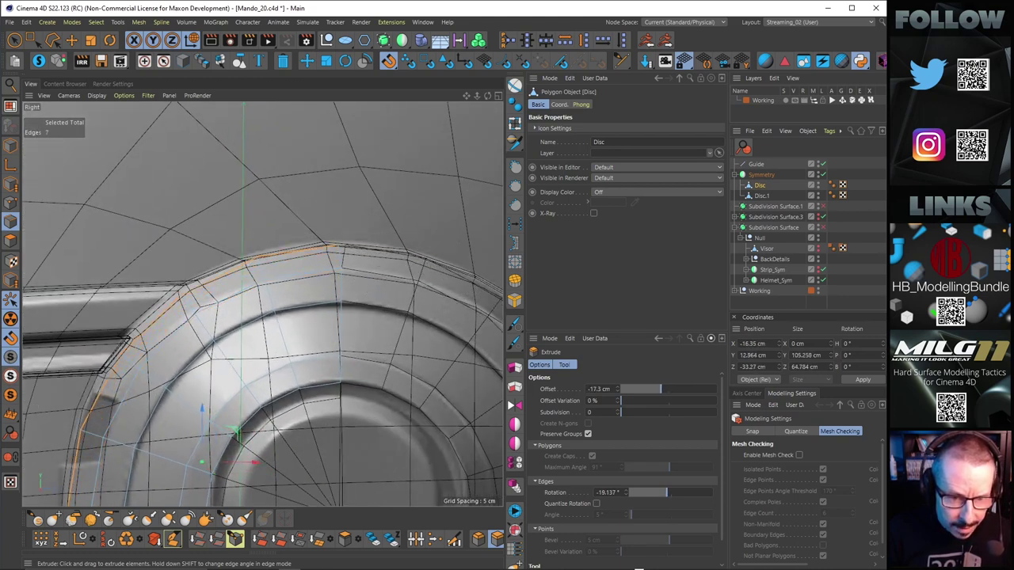
# Adjust the depth of the extruded outer rim edges to about X -12.5 cm, keeping them flared to the reference outline.
pyautogui.keyDown('shift'); pyautogui.moveTo(431, 268); pyautogui.dragTo(431, 268); pyautogui.keyUp('shift')
pyautogui.rightClick(429, 267)
pyautogui.click(367, 271)
pyautogui.rightClick(365, 271)
pyautogui.click(341, 264)
pyautogui.middleClick(350, 259)
pyautogui.middleClick(244, 221)
pyautogui.keyDown('alt'); pyautogui.moveTo(254, 221); pyautogui.dragTo(221, 257); pyautogui.keyUp('alt')
pyautogui.press('e')
pyautogui.keyDown('alt'); pyautogui.moveTo(204, 443); pyautogui.dragTo(274, 217); pyautogui.keyUp('alt')
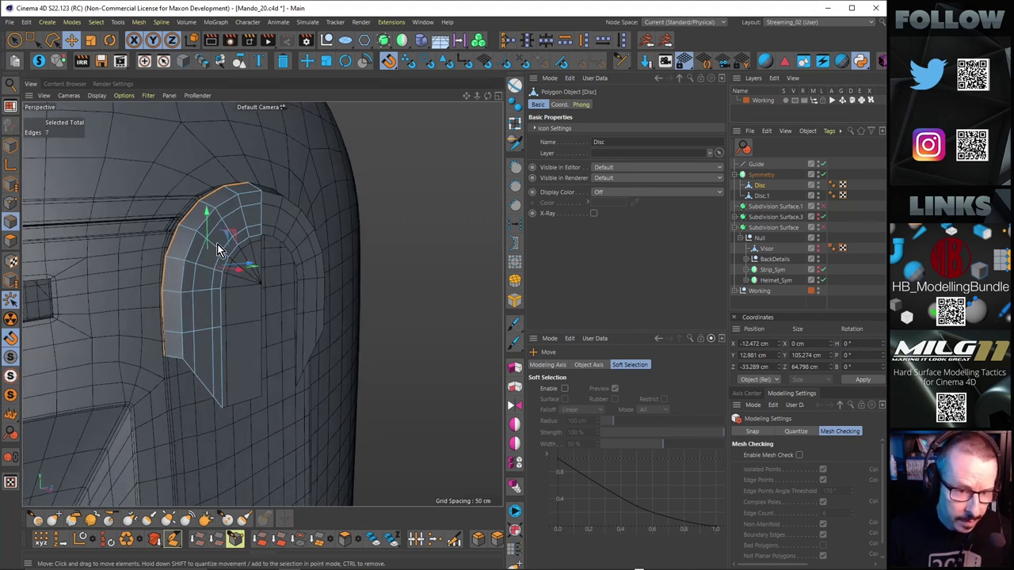
# Dissolve the Disc's inner middle edge loop and move its seven innermost arch edges outward to about X 5 cm.
pyautogui.doubleClick(194, 281)
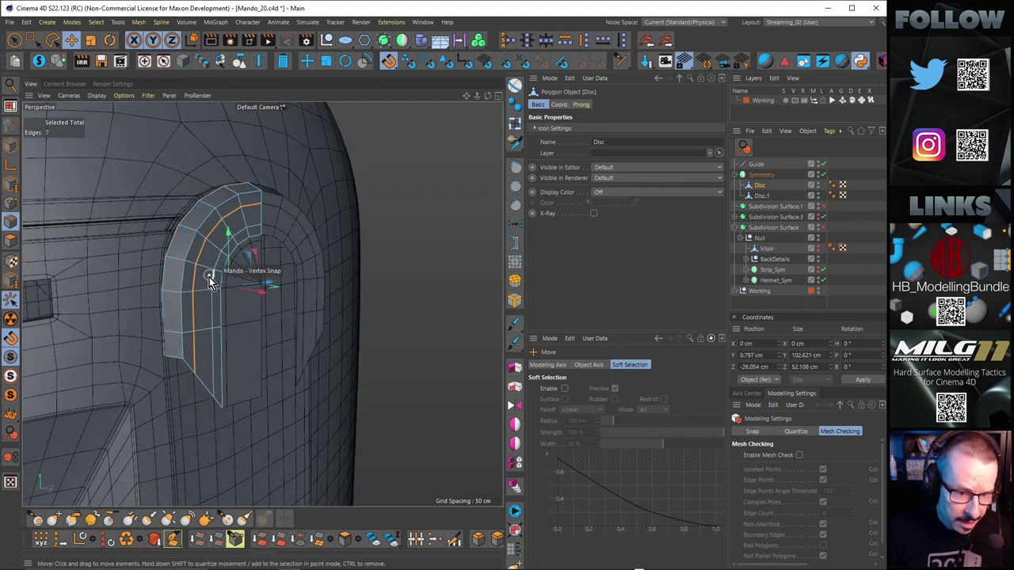
pyautogui.click(327, 324)
pyautogui.click(256, 238)
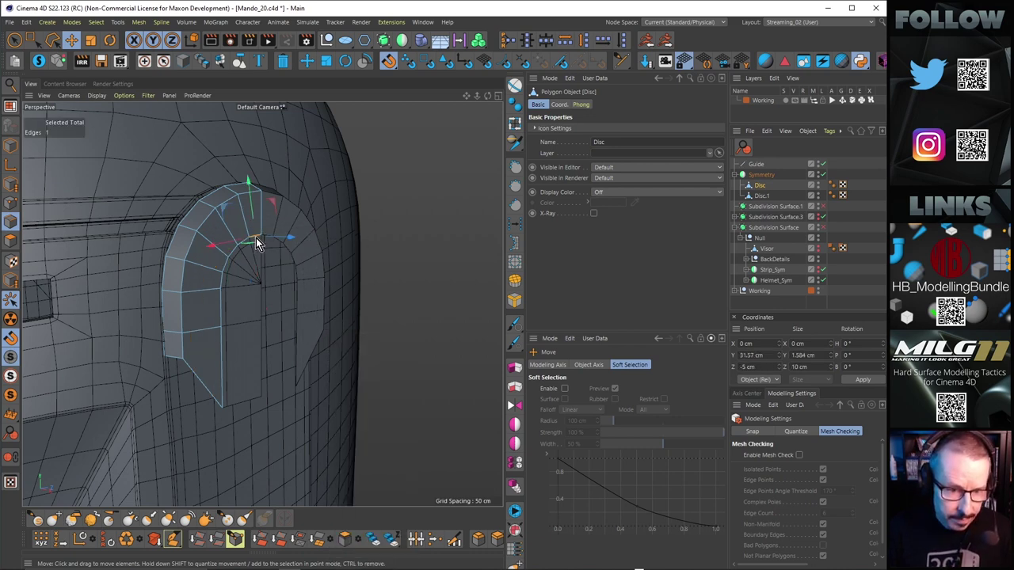
pyautogui.keyDown('ctrl'); pyautogui.keyDown('shift'); pyautogui.click(222, 381); pyautogui.keyUp('shift'); pyautogui.keyUp('ctrl')
pyautogui.keyDown('alt'); pyautogui.moveTo(237, 336); pyautogui.dragTo(291, 242); pyautogui.keyUp('alt')
pyautogui.middleClick(291, 241)
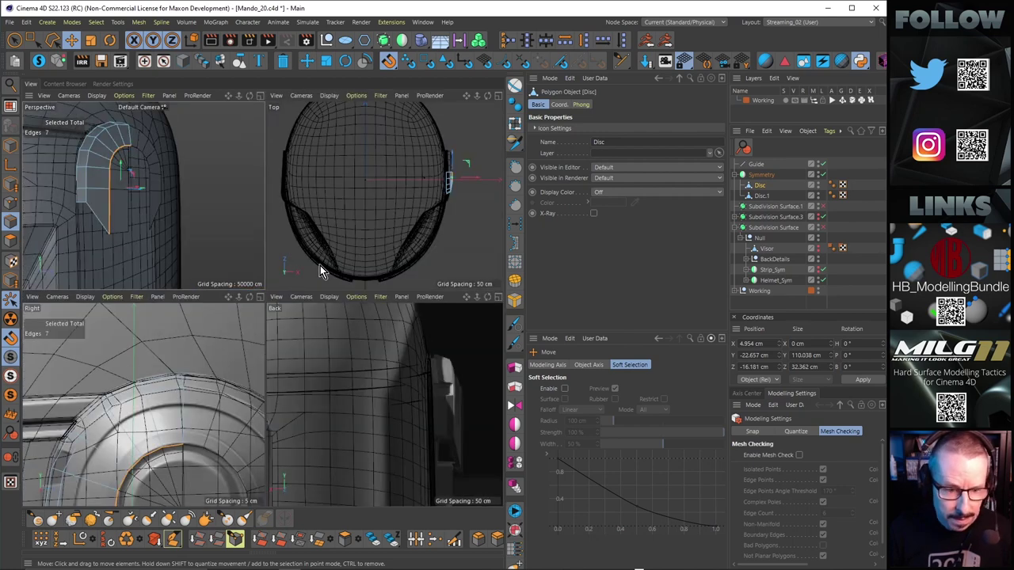
# Examine the shape and depth of the ear piece in the rendered helmet reference image.
pyautogui.middleClick(166, 215)
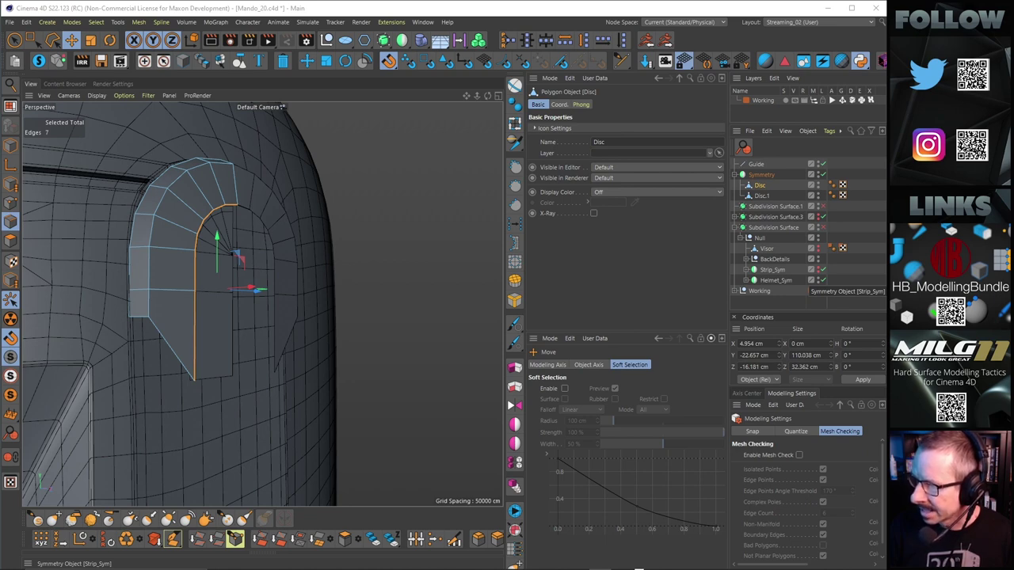
pyautogui.moveTo(886, 173); pyautogui.dragTo(545, 66)
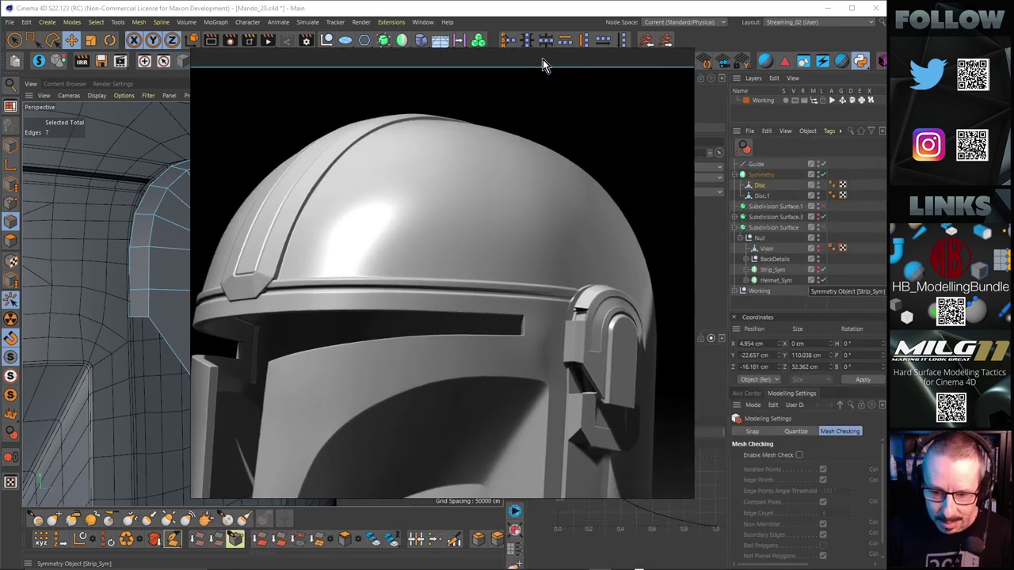
pyautogui.moveTo(543, 65); pyautogui.dragTo(706, 59)
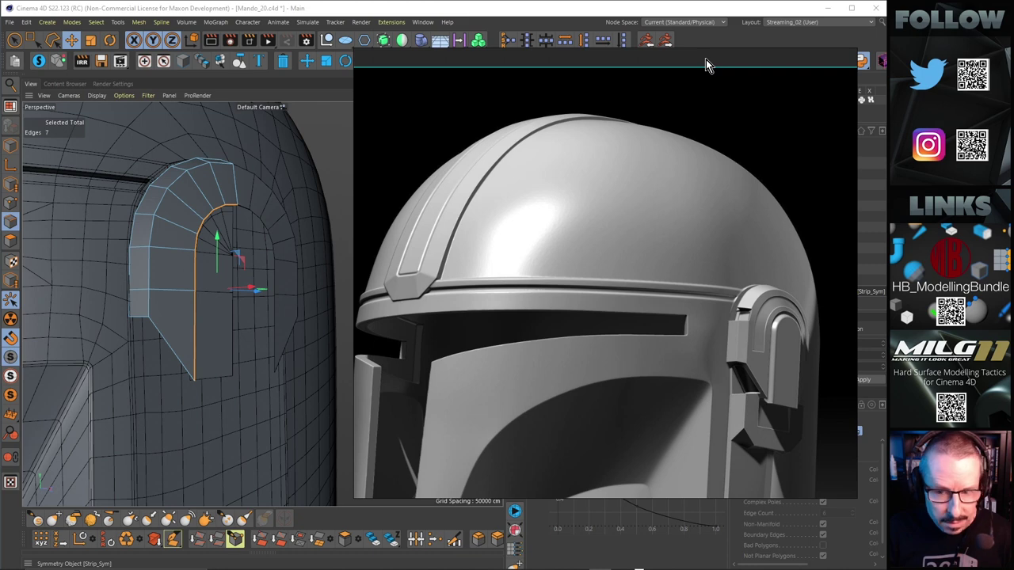
pyautogui.moveTo(706, 60); pyautogui.dragTo(886, 87)
# Disable snapping and move the Disc's seven innermost arch edges outward to about X 6.2 cm.
pyautogui.keyDown('alt'); pyautogui.moveTo(173, 260); pyautogui.dragTo(283, 272); pyautogui.keyUp('alt')
pyautogui.moveTo(221, 287); pyautogui.dragTo(381, 226)
pyautogui.click(388, 63)
pyautogui.scroll(5, 273, 240)
pyautogui.moveTo(364, 306); pyautogui.dragTo(226, 411)
pyautogui.moveTo(318, 234)
pyautogui.keyDown('alt'); pyautogui.mouseDown(button='right')
pyautogui.moveTo(375, 207)
pyautogui.moveTo(317, 225)
pyautogui.mouseUp(button='right'); pyautogui.keyUp('alt')
pyautogui.keyDown('alt'); pyautogui.moveTo(288, 225); pyautogui.dragTo(260, 228); pyautogui.keyUp('alt')
pyautogui.keyDown('alt'); pyautogui.moveTo(325, 224); pyautogui.dragTo(294, 224, button='right'); pyautogui.keyUp('alt')
pyautogui.moveTo(293, 224)
pyautogui.keyDown('alt'); pyautogui.mouseDown()
pyautogui.moveTo(281, 214)
pyautogui.moveTo(312, 211)
pyautogui.moveTo(234, 214)
pyautogui.moveTo(299, 209)
pyautogui.moveTo(283, 215)
pyautogui.mouseUp(); pyautogui.keyUp('alt')
pyautogui.middleClick(401, 283)
pyautogui.middleClick(417, 259)
pyautogui.scroll(6, 389, 276)
pyautogui.keyDown('alt'); pyautogui.moveTo(402, 265); pyautogui.dragTo(348, 252, button='right'); pyautogui.keyUp('alt')
pyautogui.keyDown('alt'); pyautogui.moveTo(348, 252); pyautogui.dragTo(383, 259); pyautogui.keyUp('alt')
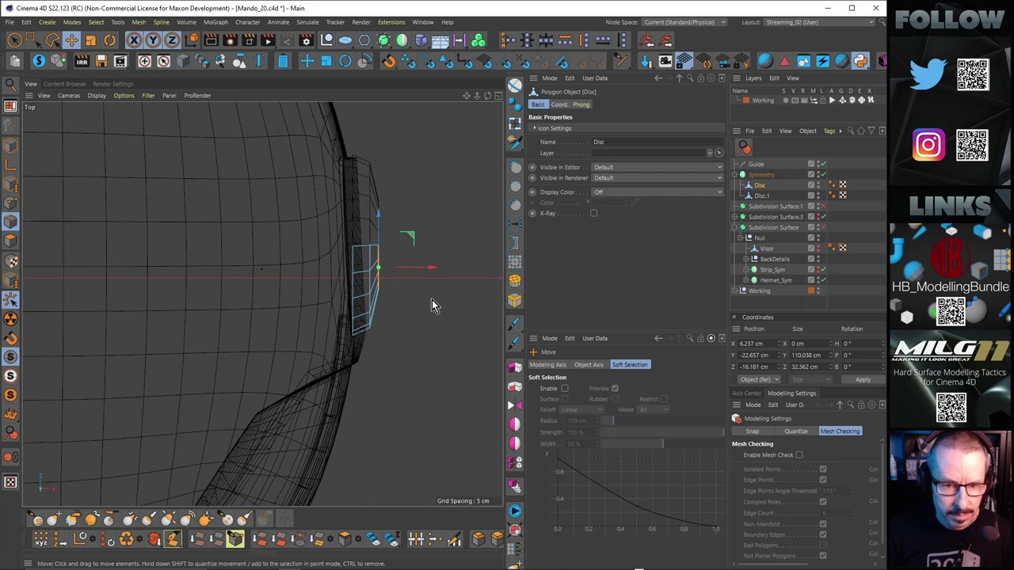
# Select all edges of the inner part Disc.1 and move them outward from the helmet to about X 5.7 cm.
pyautogui.middleClick(398, 343)
pyautogui.middleClick(77, 266)
pyautogui.keyDown('alt'); pyautogui.moveTo(295, 258); pyautogui.dragTo(319, 243); pyautogui.keyUp('alt')
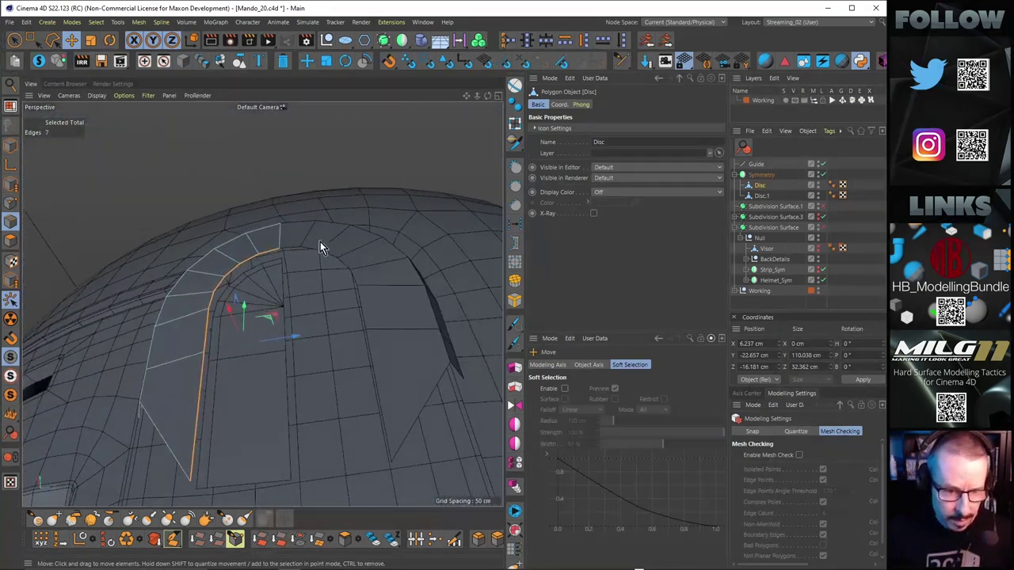
pyautogui.click(761, 196)
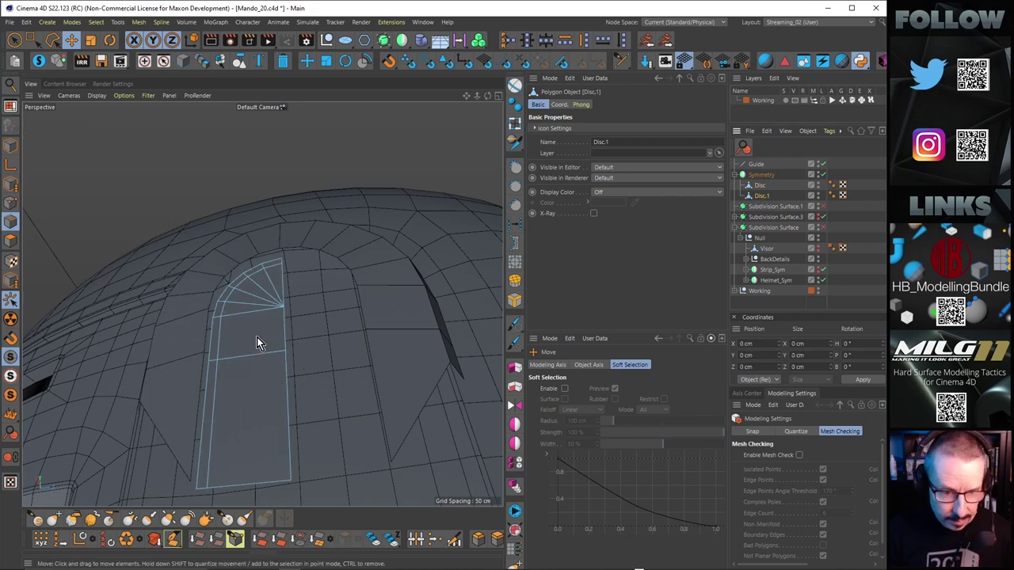
pyautogui.click(255, 306)
pyautogui.hotkey('ctrl', 'a')
pyautogui.keyDown('alt'); pyautogui.moveTo(263, 322); pyautogui.dragTo(230, 295); pyautogui.keyUp('alt')
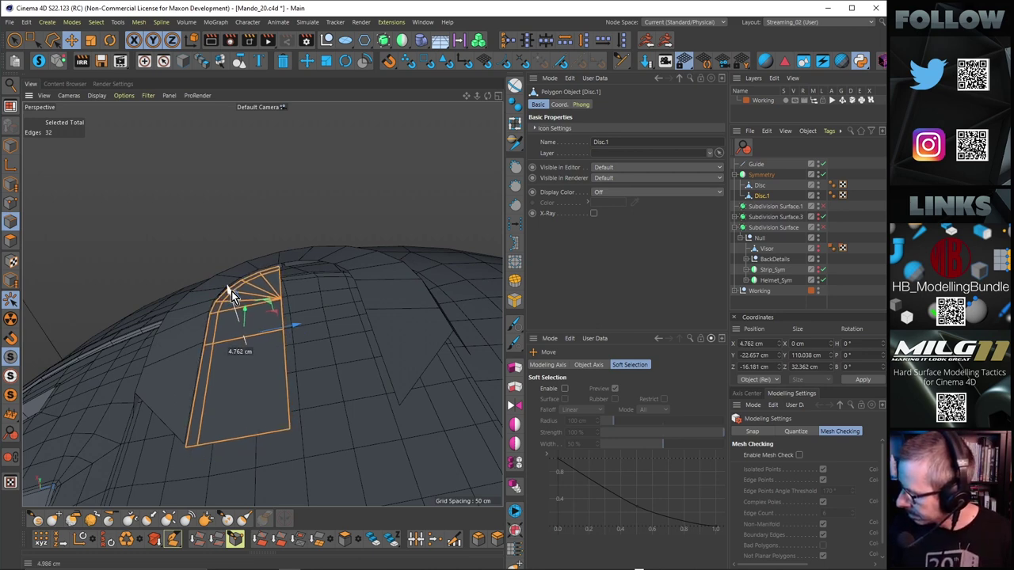
pyautogui.moveTo(230, 291); pyautogui.dragTo(257, 310)
pyautogui.keyDown('alt'); pyautogui.moveTo(257, 310); pyautogui.dragTo(272, 284, button='right'); pyautogui.keyUp('alt')
pyautogui.keyDown('alt'); pyautogui.moveTo(273, 283); pyautogui.dragTo(262, 286); pyautogui.keyUp('alt')
# Add two loop cuts along the Disc's arch at the borders of the reference's recessed strip, the second at about 68.2%.
pyautogui.middleClick(353, 289)
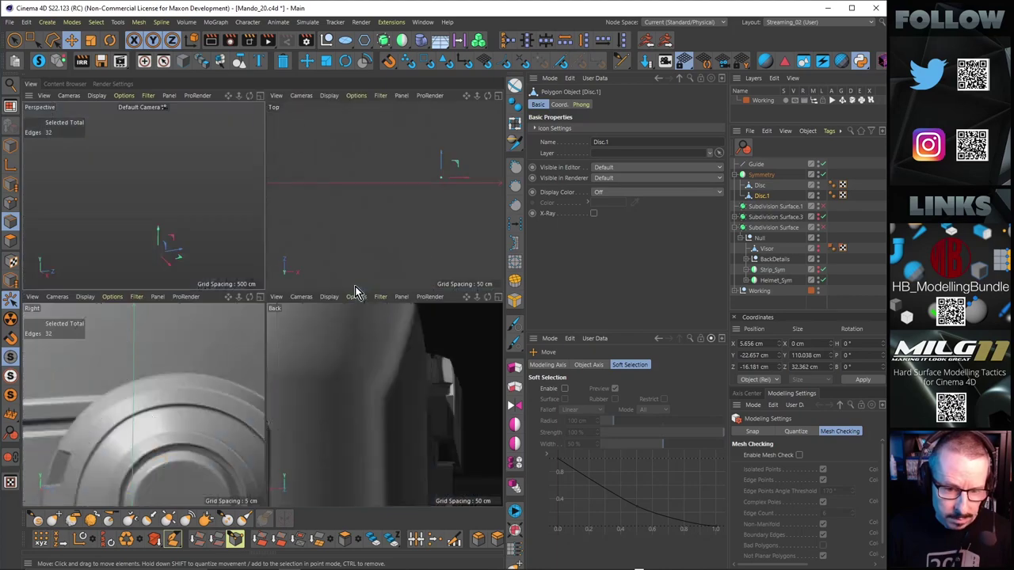
pyautogui.middleClick(200, 402)
pyautogui.scroll(3, 309, 267)
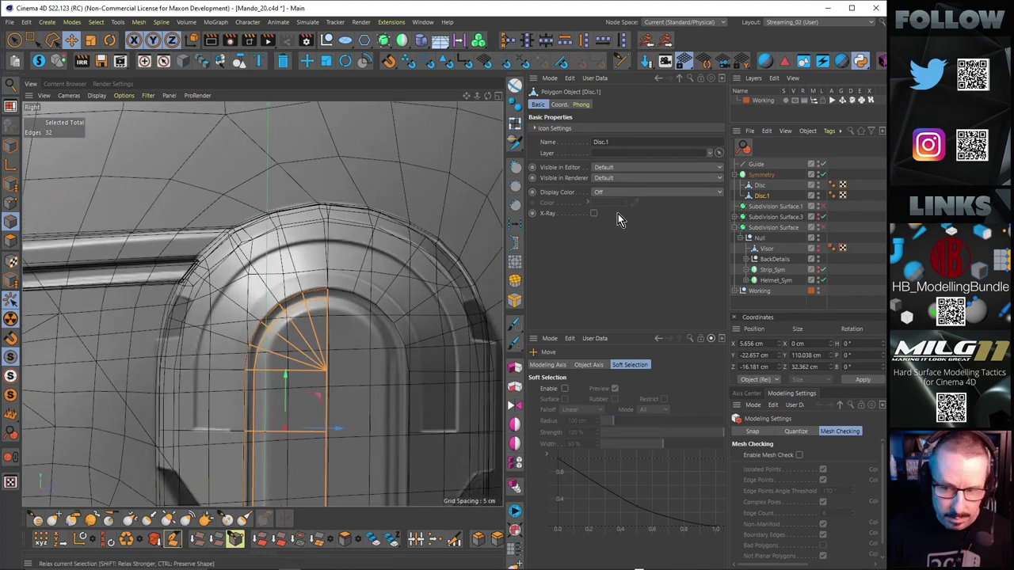
pyautogui.click(762, 185)
pyautogui.scroll(1, 271, 279)
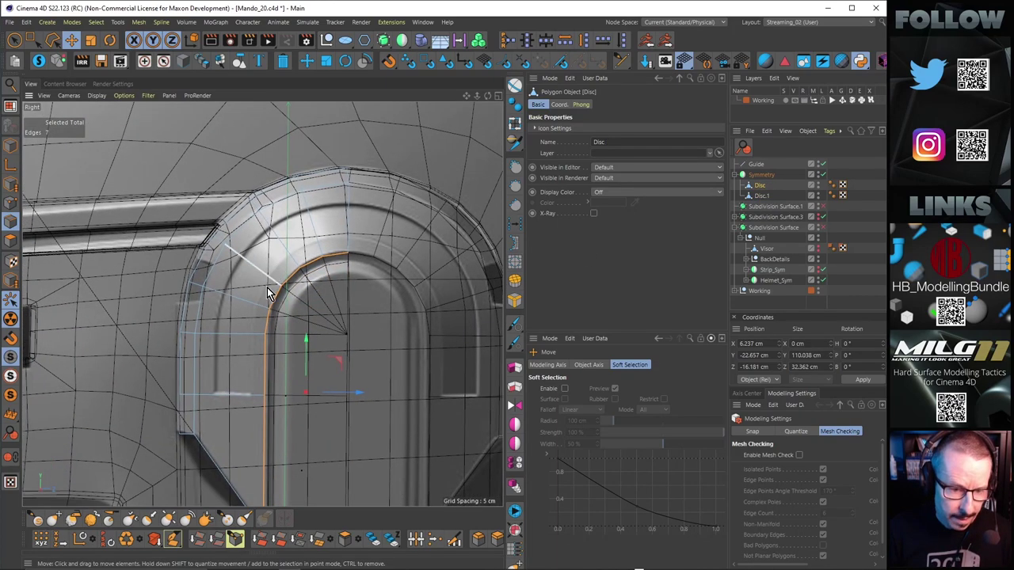
pyautogui.press('k')
pyautogui.press('l')
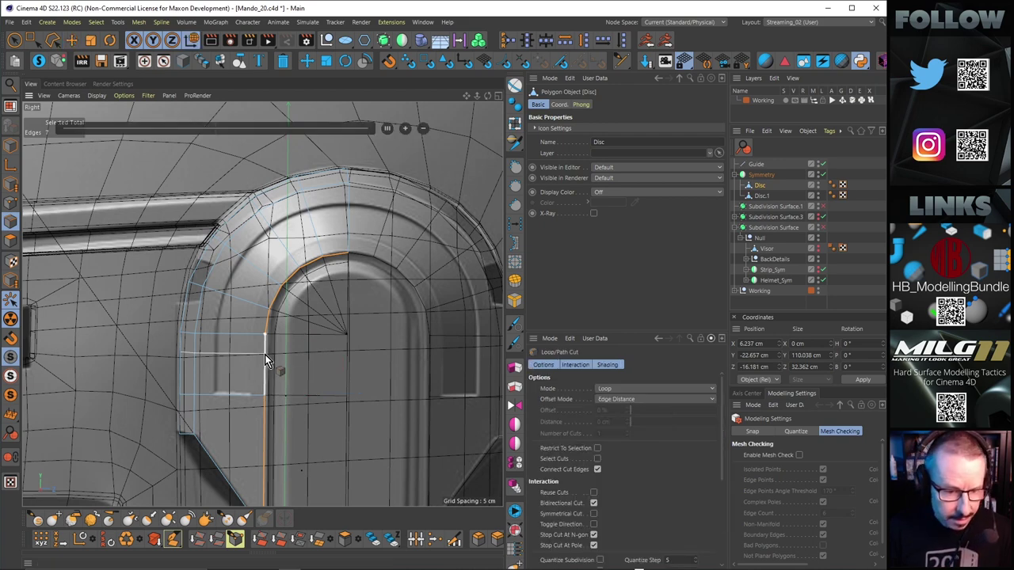
pyautogui.click(218, 398)
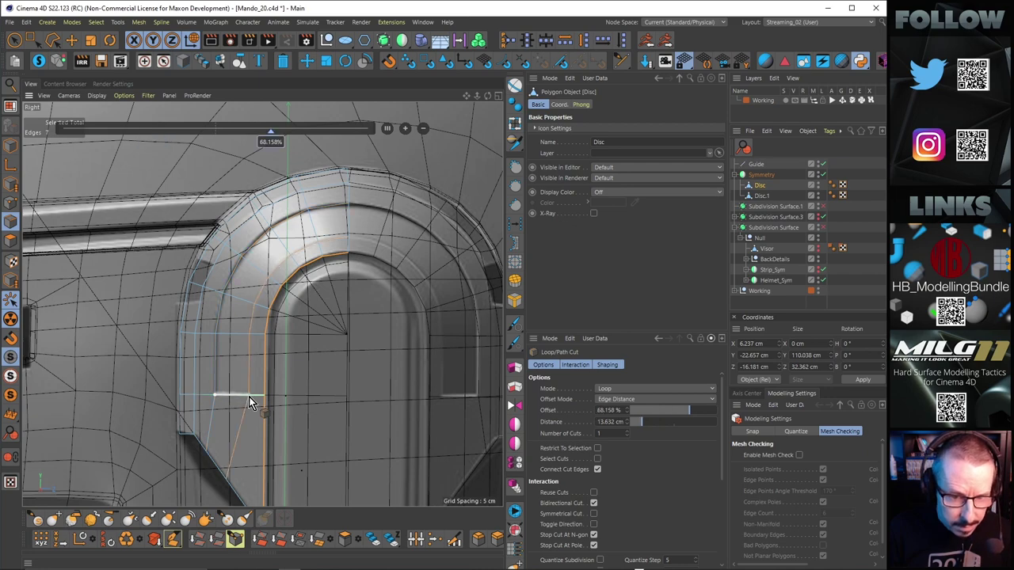
pyautogui.moveTo(259, 339)
pyautogui.keyDown('alt'); pyautogui.mouseDown()
pyautogui.moveTo(273, 331)
pyautogui.moveTo(267, 342)
pyautogui.mouseUp(); pyautogui.keyUp('alt')
pyautogui.middleClick(267, 343)
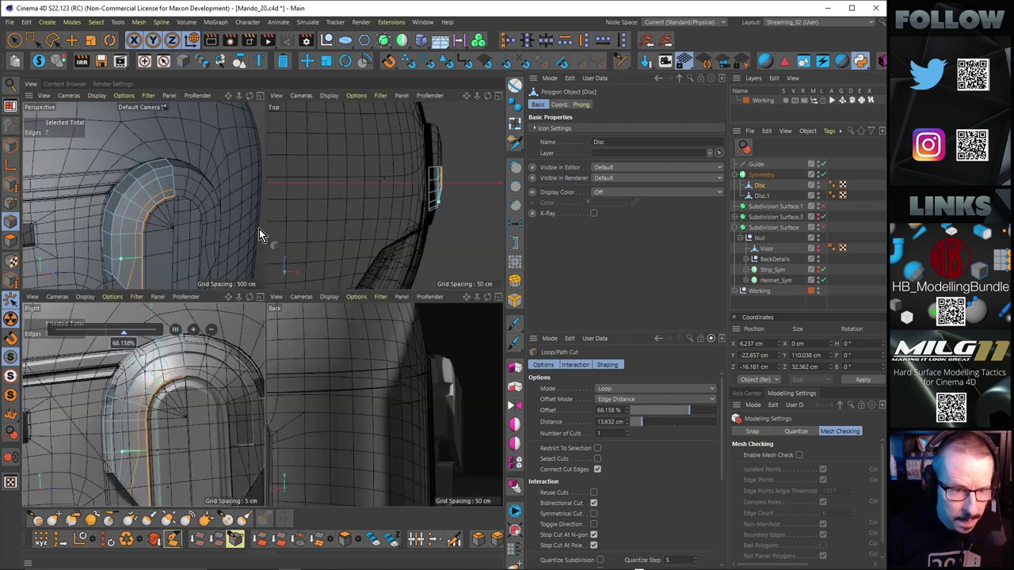
# Add a loop cut across the arch just below the end of the recessed strip, at about 45.6% offset.
pyautogui.middleClick(254, 243)
pyautogui.keyDown('alt'); pyautogui.moveTo(253, 243); pyautogui.dragTo(282, 242); pyautogui.keyUp('alt')
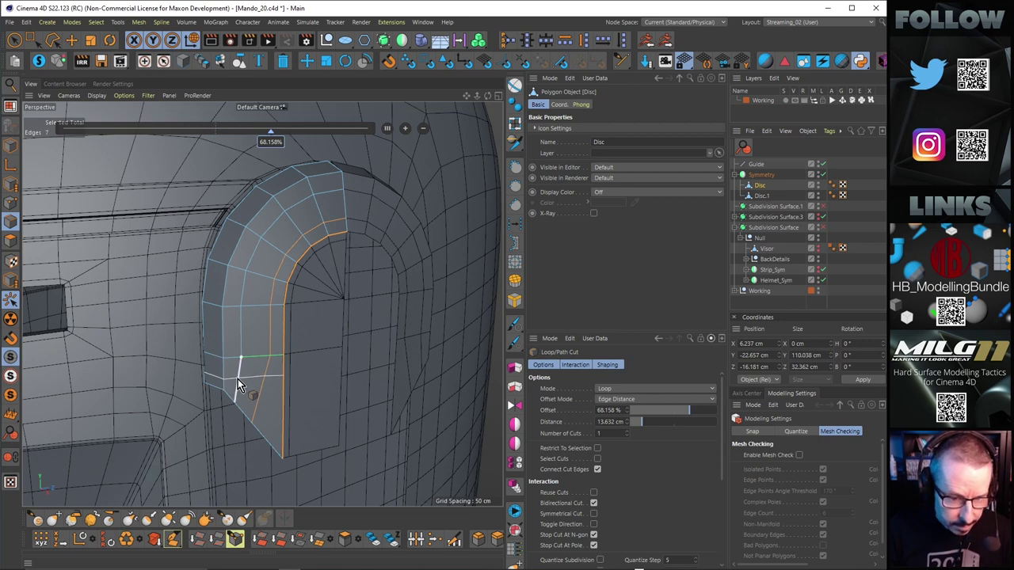
pyautogui.click(238, 379)
pyautogui.keyDown('alt'); pyautogui.moveTo(234, 365); pyautogui.dragTo(258, 283); pyautogui.keyUp('alt')
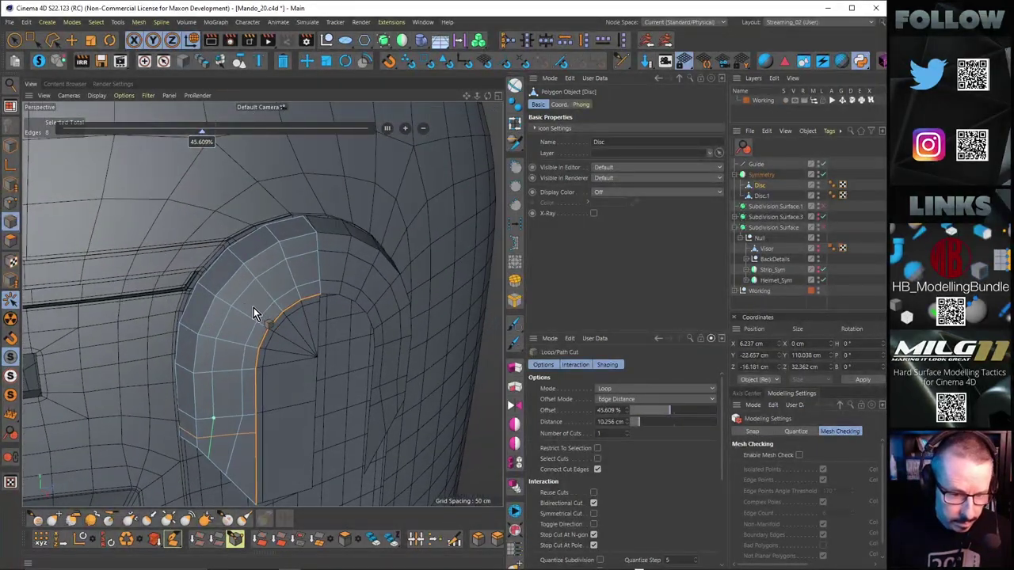
# Select the six polygons of the strip between the two arch cuts, from its lower end to the mirror line.
pyautogui.click(11, 240)
pyautogui.keyDown('alt'); pyautogui.moveTo(182, 340); pyautogui.dragTo(234, 379); pyautogui.keyUp('alt')
pyautogui.click(227, 362)
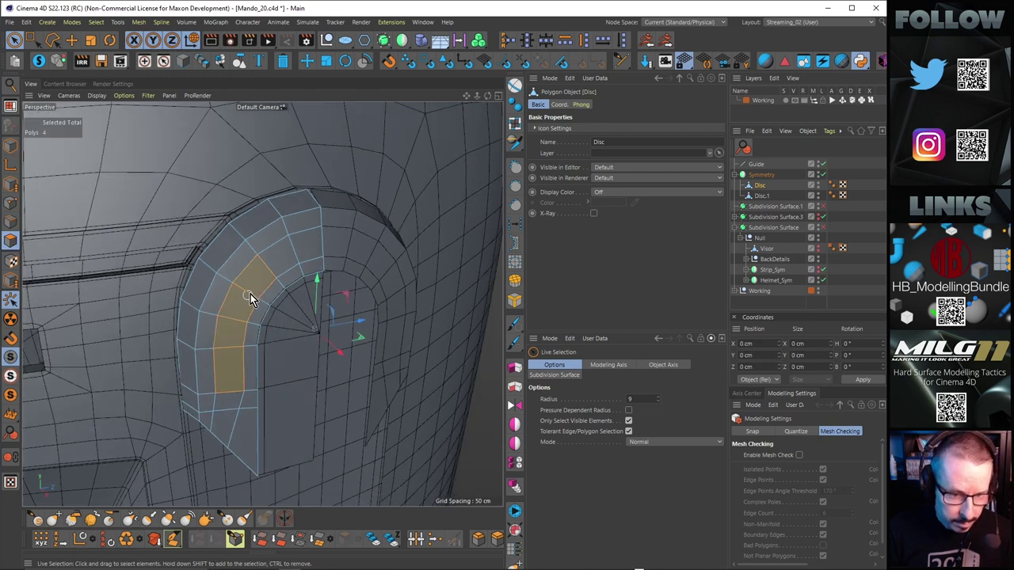
pyautogui.keyDown('shift'); pyautogui.moveTo(250, 300); pyautogui.dragTo(294, 244); pyautogui.keyUp('shift')
# Add a loop cut across the strip's lowest long segment at about 48.9% offset.
pyautogui.middleClick(420, 258)
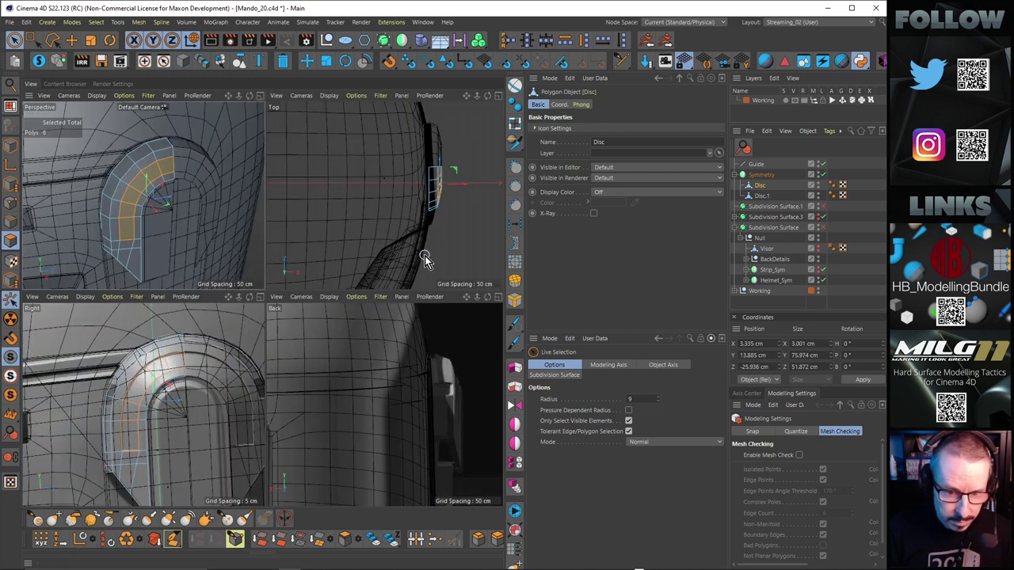
pyautogui.middleClick(202, 396)
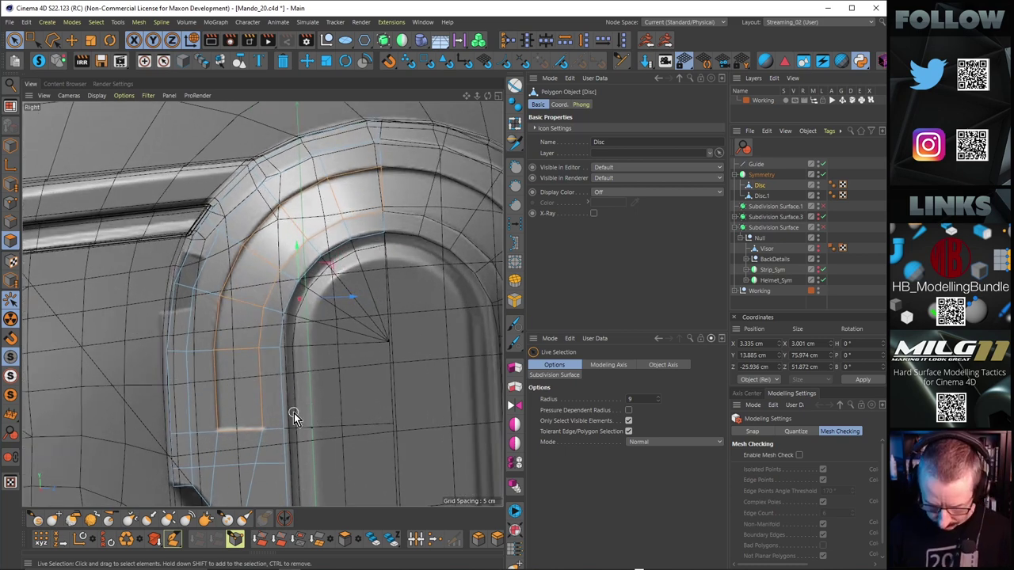
pyautogui.press('k')
pyautogui.press('l')
pyautogui.click(220, 392)
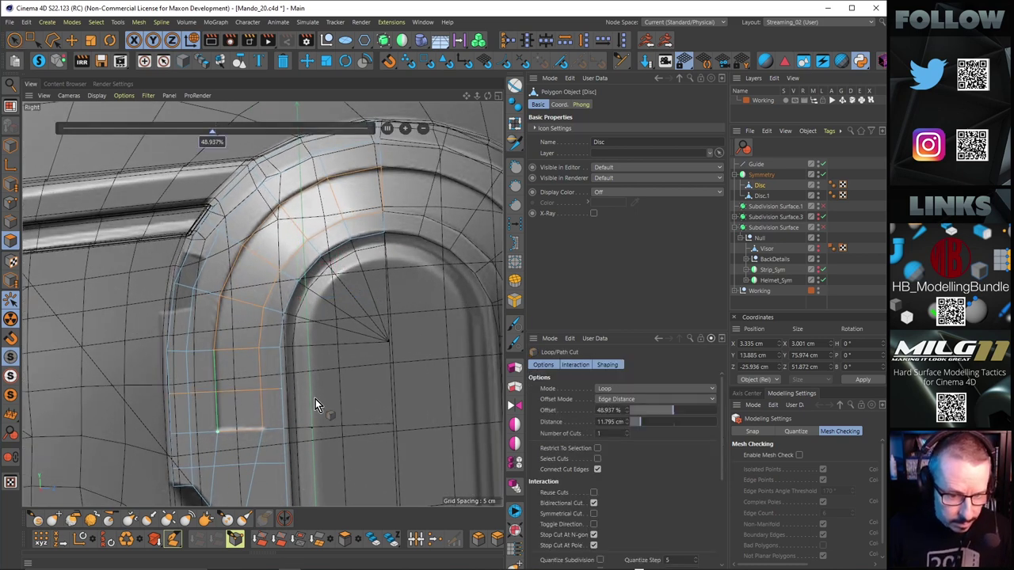
pyautogui.keyDown('alt'); pyautogui.moveTo(262, 339); pyautogui.dragTo(260, 369, button='middle'); pyautogui.keyUp('alt')
pyautogui.middleClick(408, 222)
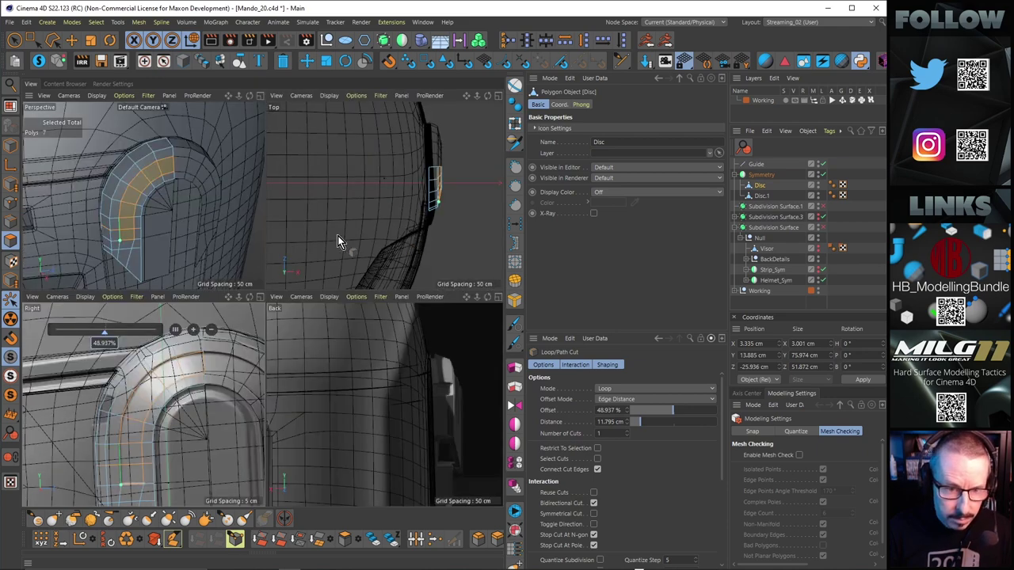
# Try to sink the seven selected strip polygons into the arch by extruding them -1.8 cm.
pyautogui.middleClick(225, 207)
pyautogui.keyDown('alt'); pyautogui.moveTo(302, 236); pyautogui.dragTo(379, 194); pyautogui.keyUp('alt')
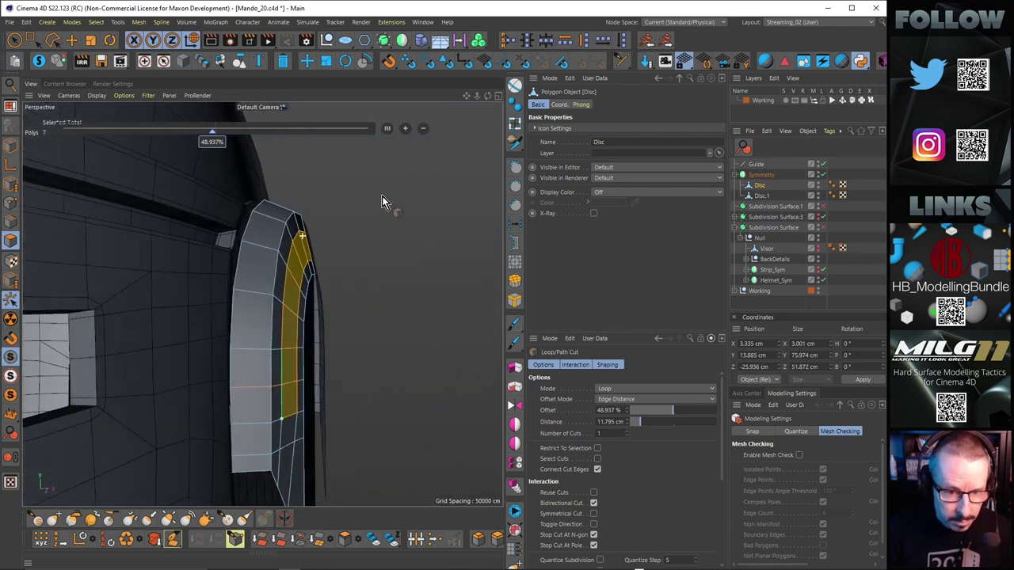
pyautogui.press('d')
pyautogui.moveTo(405, 323); pyautogui.dragTo(391, 323)
pyautogui.keyDown('alt'); pyautogui.moveTo(262, 304); pyautogui.dragTo(223, 297); pyautogui.keyUp('alt')
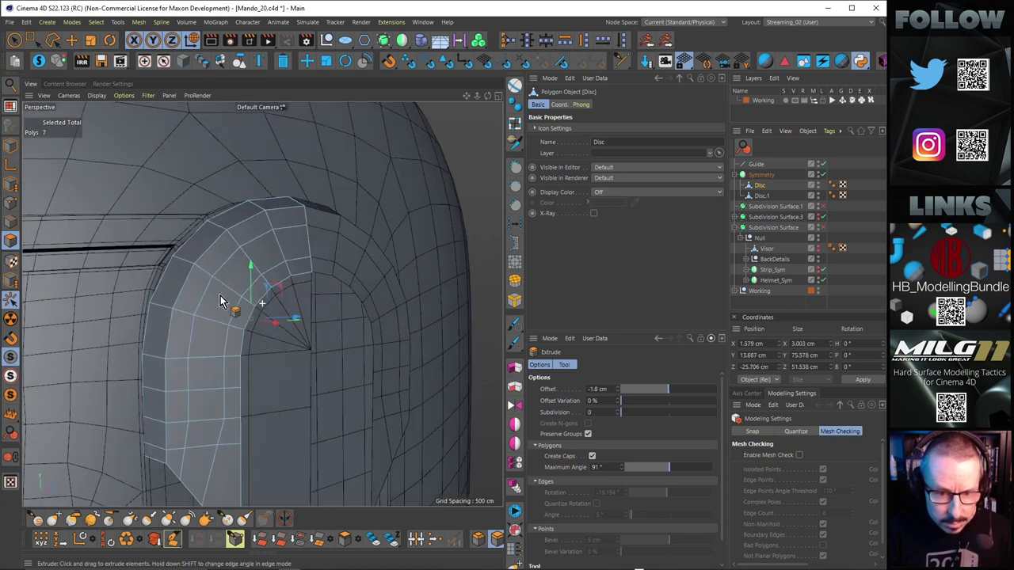
pyautogui.moveTo(324, 263)
pyautogui.mouseDown()
pyautogui.moveTo(333, 262)
pyautogui.moveTo(308, 262)
pyautogui.mouseUp()
pyautogui.keyDown('alt'); pyautogui.moveTo(365, 248); pyautogui.dragTo(368, 317); pyautogui.keyUp('alt')
# Try extruding the seven selected strip polygons inward by -3.4 cm with caps and by -3 cm without caps, undoing each attempt.
pyautogui.press('k')
pyautogui.press('l')
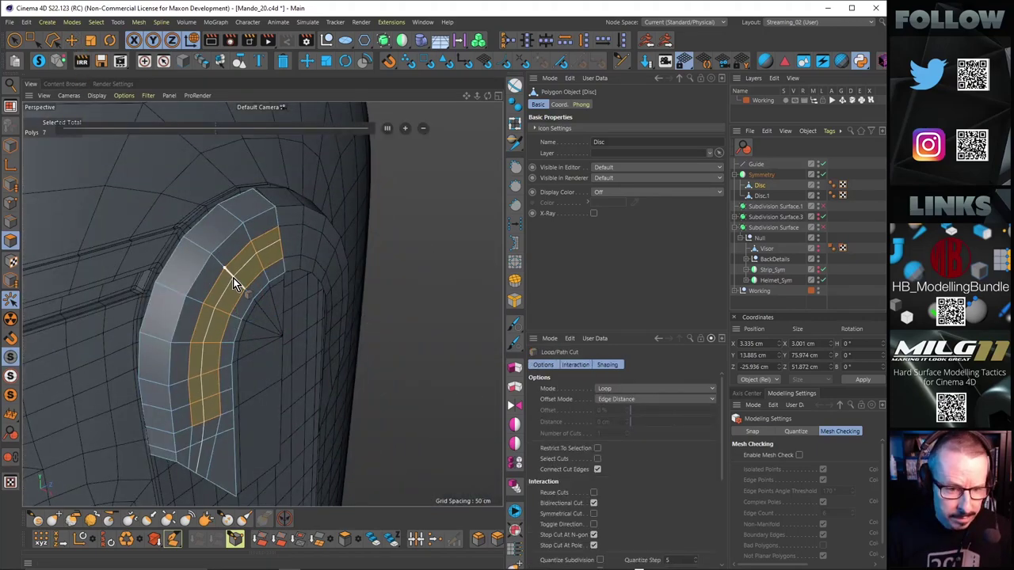
pyautogui.press('d')
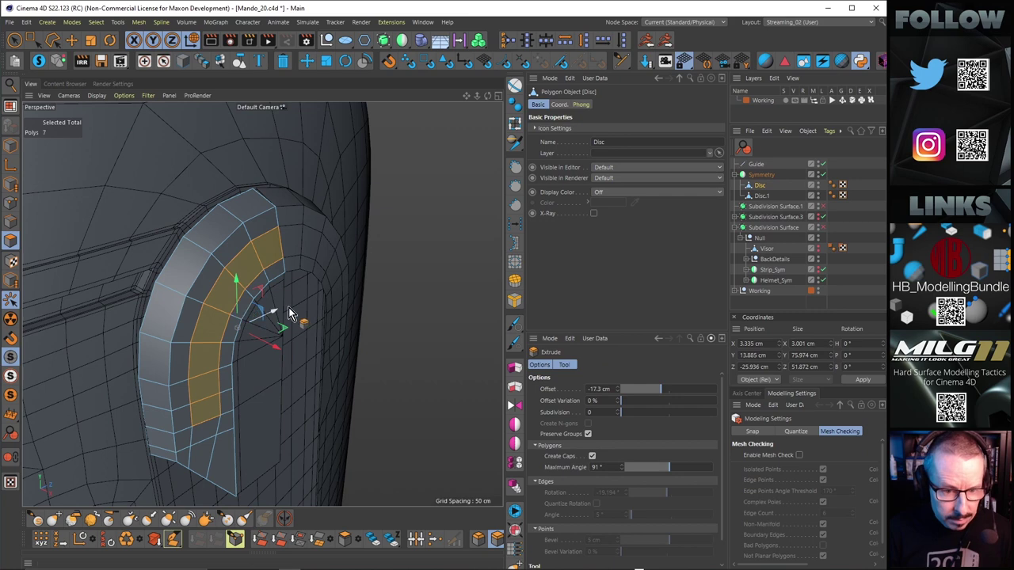
pyautogui.moveTo(289, 309); pyautogui.dragTo(273, 310)
pyautogui.hotkey('ctrl', 'z')
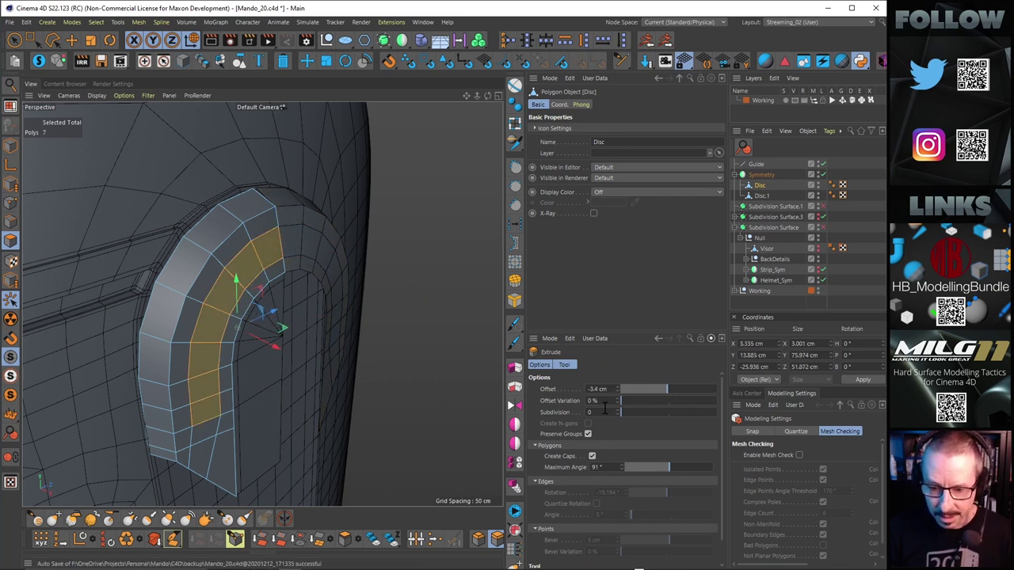
pyautogui.click(593, 457)
pyautogui.moveTo(372, 267); pyautogui.dragTo(357, 268)
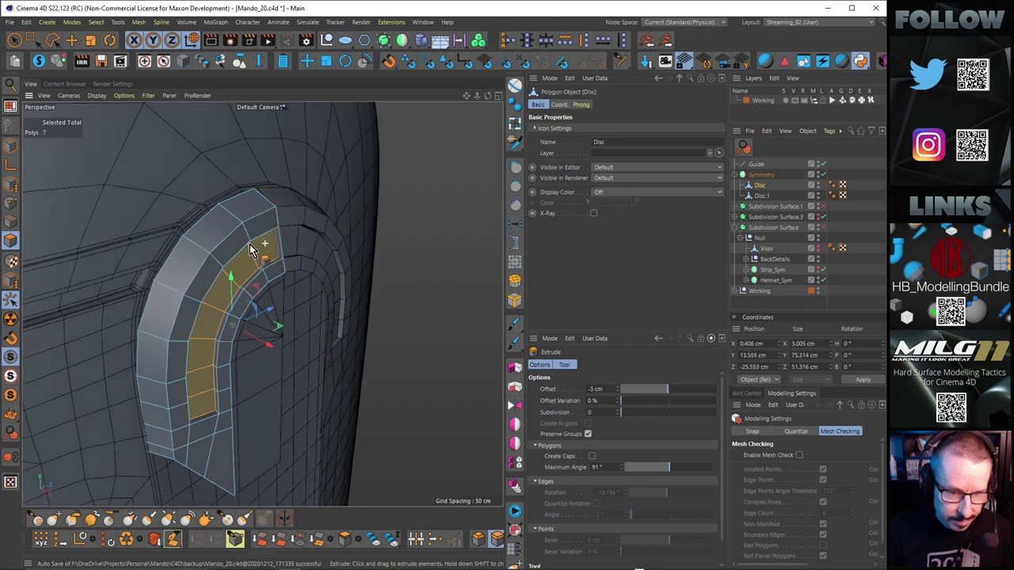
pyautogui.hotkey('ctrl', 'z')
# Enable Delete Polygons on Axis for the Symmetry object and try extruding the seven strip polygons of Disc by -3.1 cm.
pyautogui.click(761, 175)
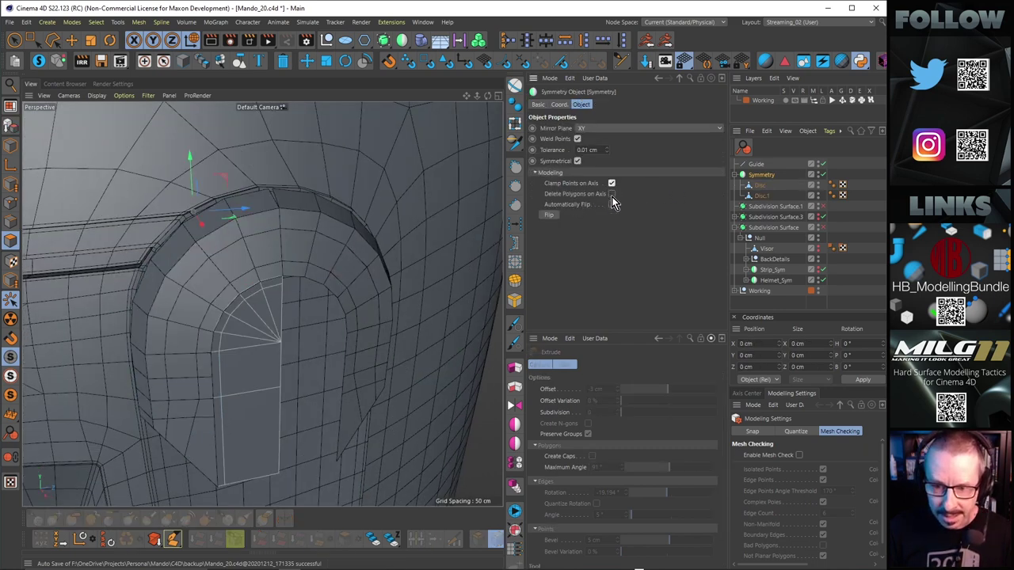
pyautogui.keyDown('alt'); pyautogui.moveTo(336, 271); pyautogui.dragTo(375, 273); pyautogui.keyUp('alt')
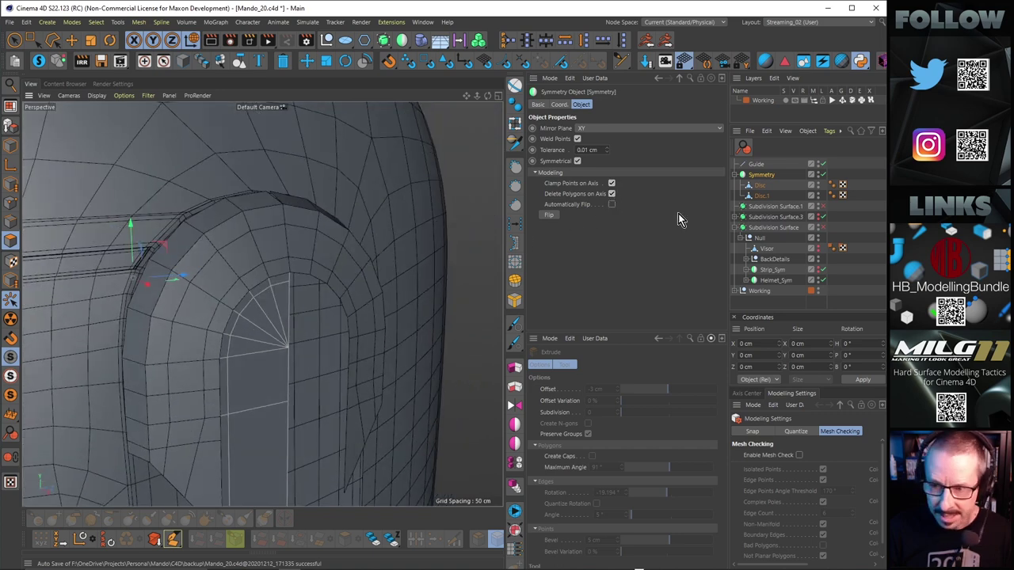
pyautogui.click(765, 185)
pyautogui.moveTo(457, 277); pyautogui.dragTo(412, 264)
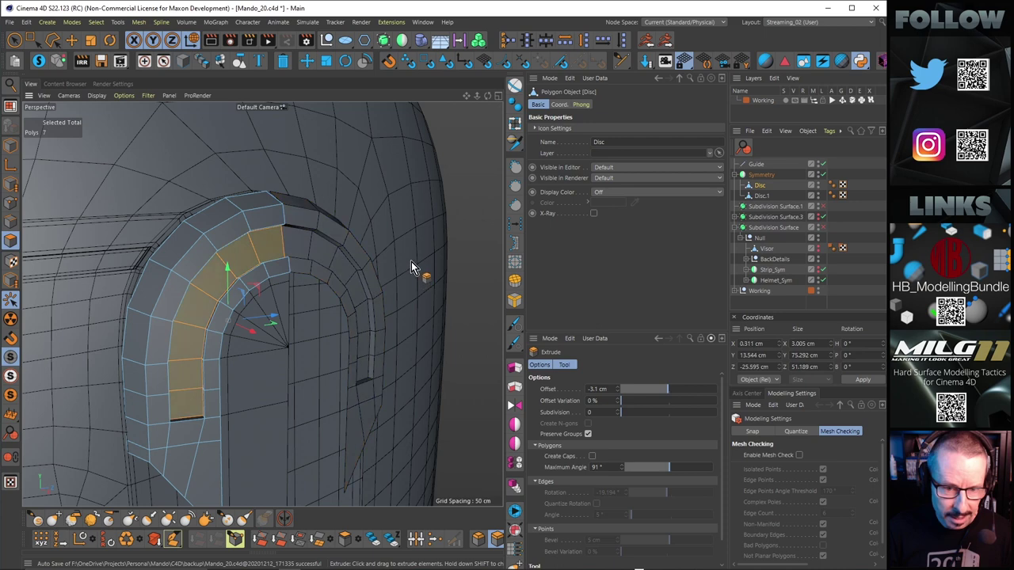
pyautogui.click(760, 176)
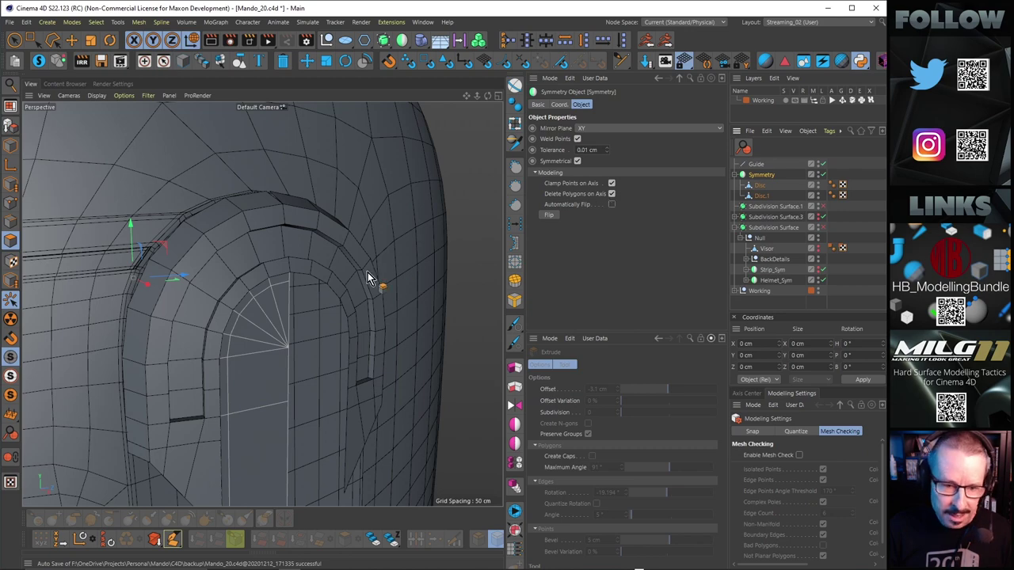
# Sink the seven strip polygons into the arch by extruding them -1.66 cm with Create Caps enabled.
pyautogui.keyDown('alt'); pyautogui.moveTo(288, 294); pyautogui.dragTo(215, 240); pyautogui.keyUp('alt')
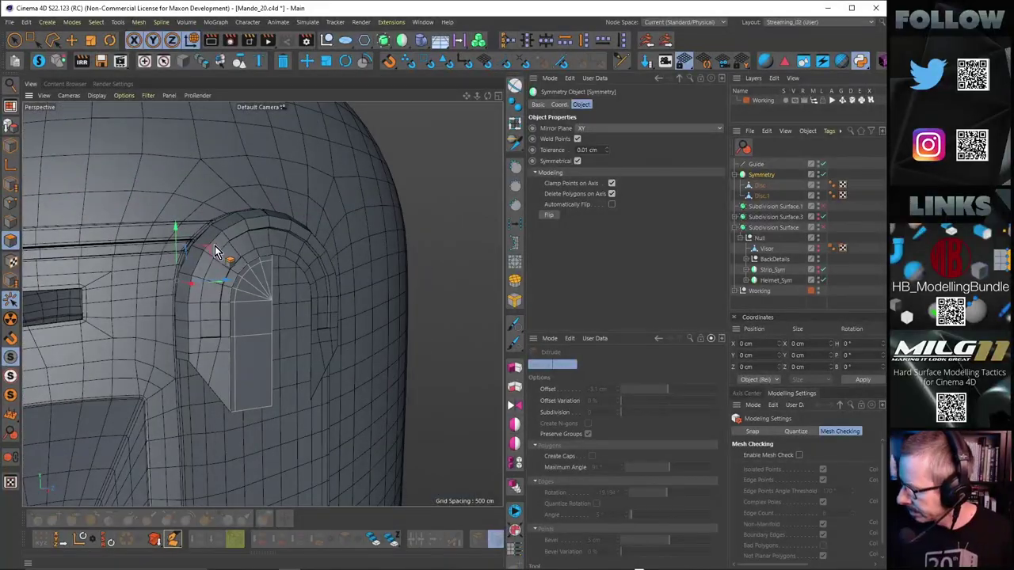
pyautogui.click(221, 244)
pyautogui.keyDown('alt'); pyautogui.moveTo(243, 238); pyautogui.dragTo(305, 218, button='right'); pyautogui.keyUp('alt')
pyautogui.keyDown('alt'); pyautogui.moveTo(305, 219); pyautogui.dragTo(377, 225); pyautogui.keyUp('alt')
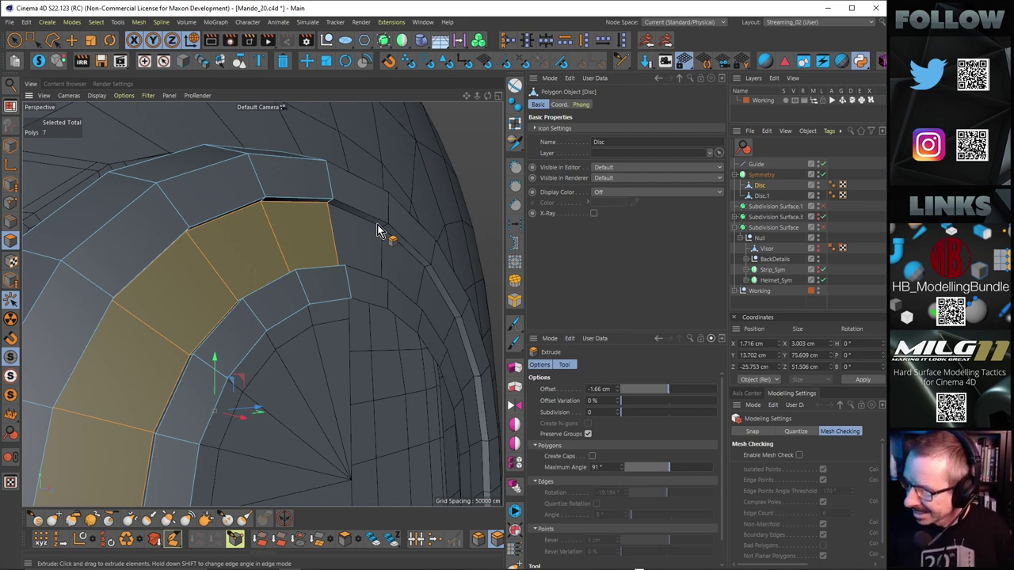
pyautogui.moveTo(659, 559)
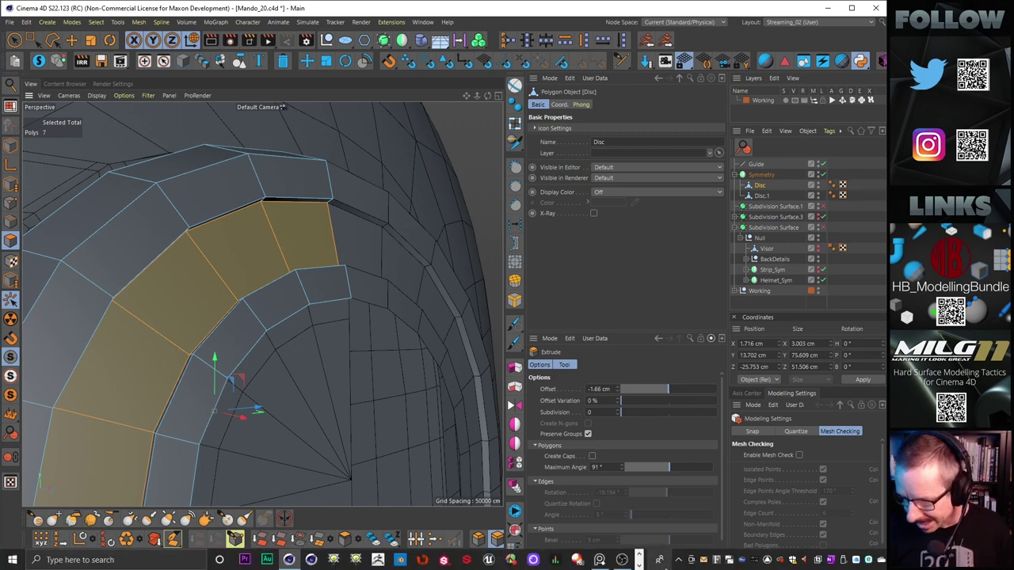
# Slide the lower end point of the strip's inner cut along the slanted bottom edge toward the tip, straightening the cut line.
pyautogui.scroll(-4, 320, 227)
pyautogui.keyDown('alt'); pyautogui.moveTo(259, 232); pyautogui.dragTo(294, 309); pyautogui.keyUp('alt')
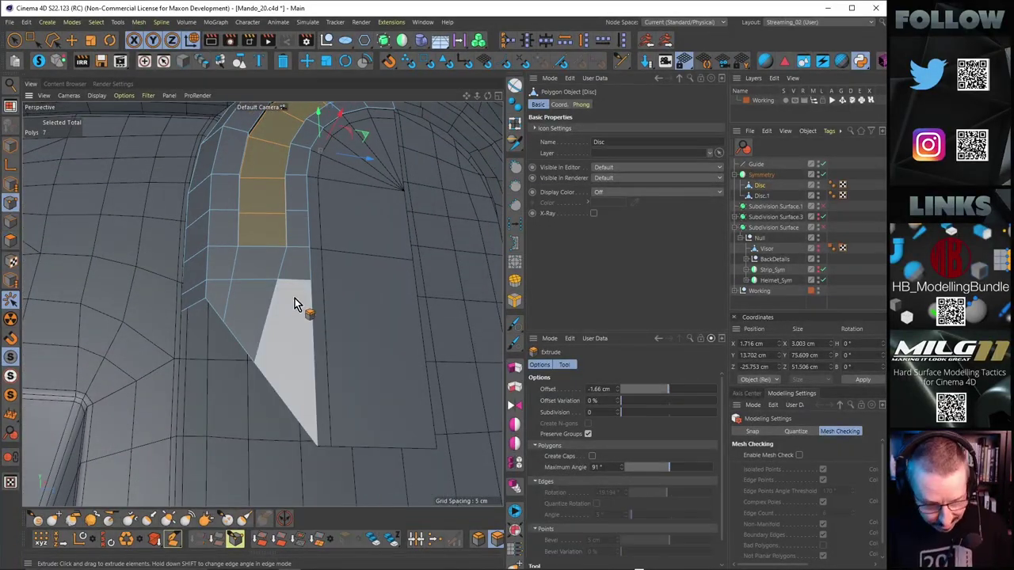
pyautogui.press('Return')
pyautogui.press('m')
pyautogui.press('o')
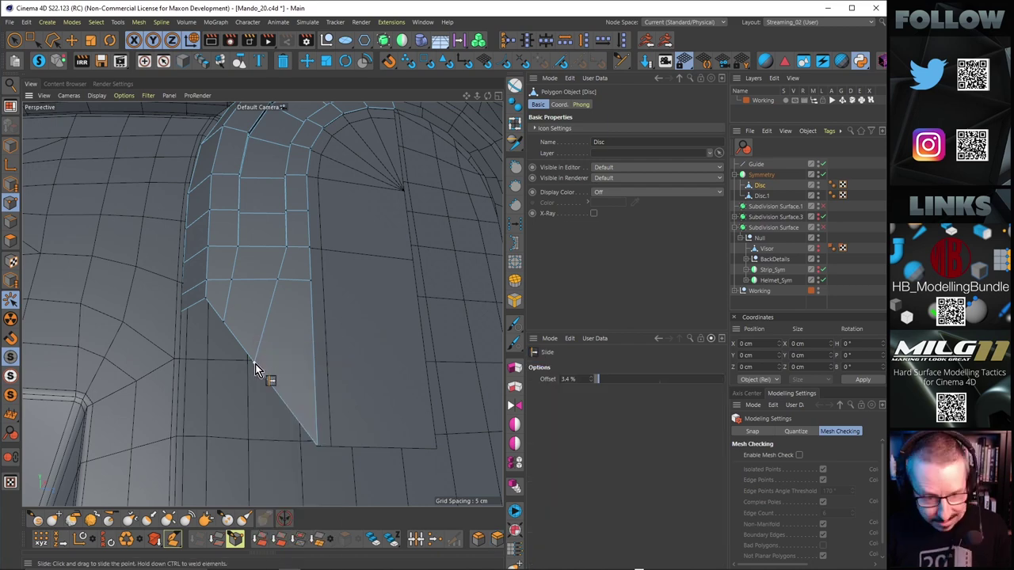
pyautogui.moveTo(279, 406); pyautogui.dragTo(301, 393)
pyautogui.moveTo(286, 290)
pyautogui.keyDown('alt'); pyautogui.mouseDown()
pyautogui.moveTo(277, 280)
pyautogui.moveTo(274, 296)
pyautogui.moveTo(288, 285)
pyautogui.moveTo(280, 390)
pyautogui.moveTo(389, 447)
pyautogui.mouseUp(); pyautogui.keyUp('alt')
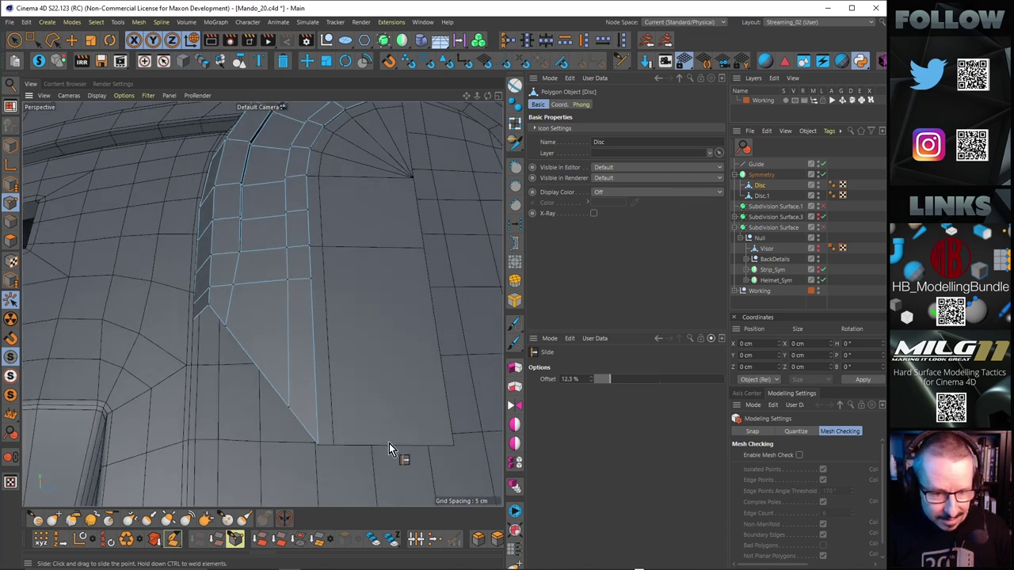
pyautogui.moveTo(290, 409); pyautogui.dragTo(292, 413)
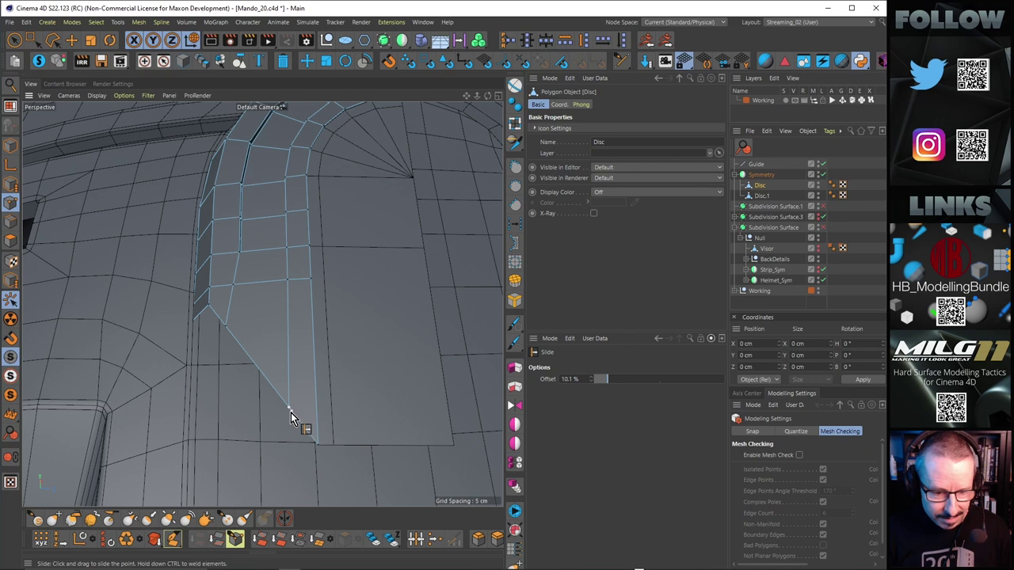
pyautogui.keyDown('alt'); pyautogui.moveTo(236, 279); pyautogui.dragTo(244, 279); pyautogui.keyUp('alt')
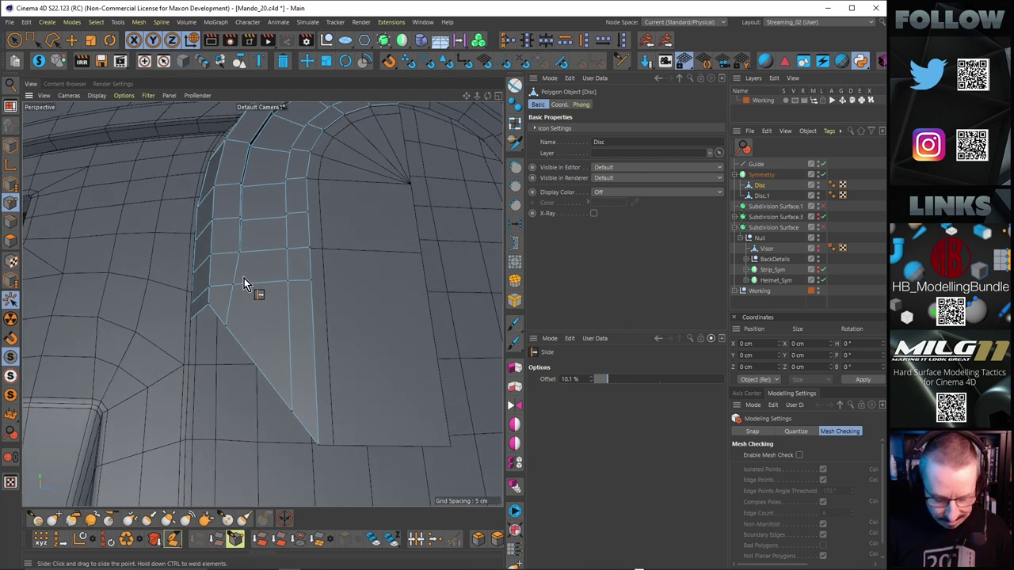
# Cut a straight edge from the strip's outer line down to the slanted bottom edge and dissolve the two old diagonal edges.
pyautogui.press('k')
pyautogui.press('k')
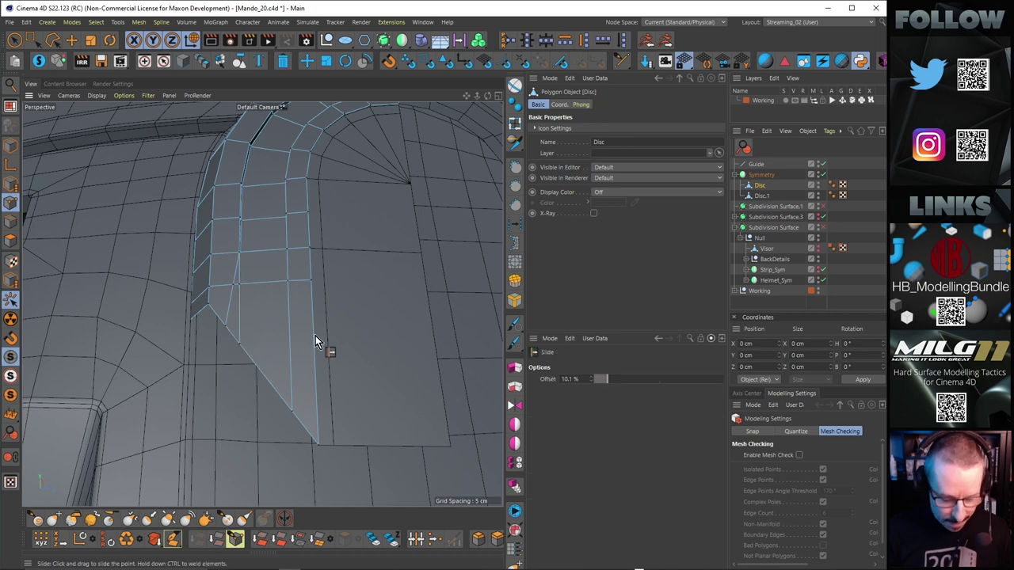
pyautogui.press('e')
pyautogui.click(232, 307)
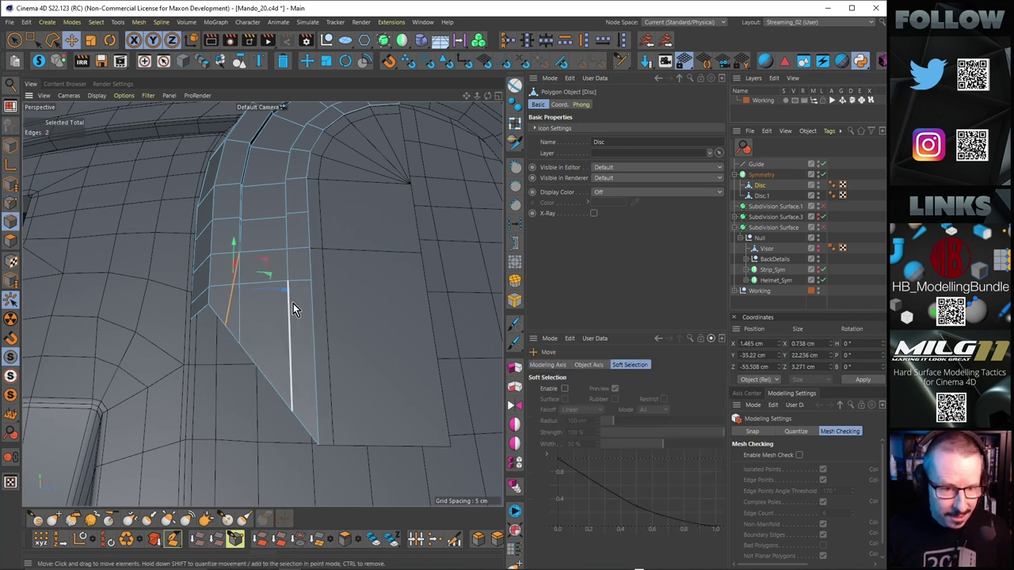
pyautogui.hotkey('ctrl', 'BackSpace')
# Add a Subdivision Surface around Disc inside the Symmetry, check the smoothed arch and switch the smoothing off.
pyautogui.keyDown('alt'); pyautogui.moveTo(245, 251); pyautogui.dragTo(258, 338); pyautogui.keyUp('alt')
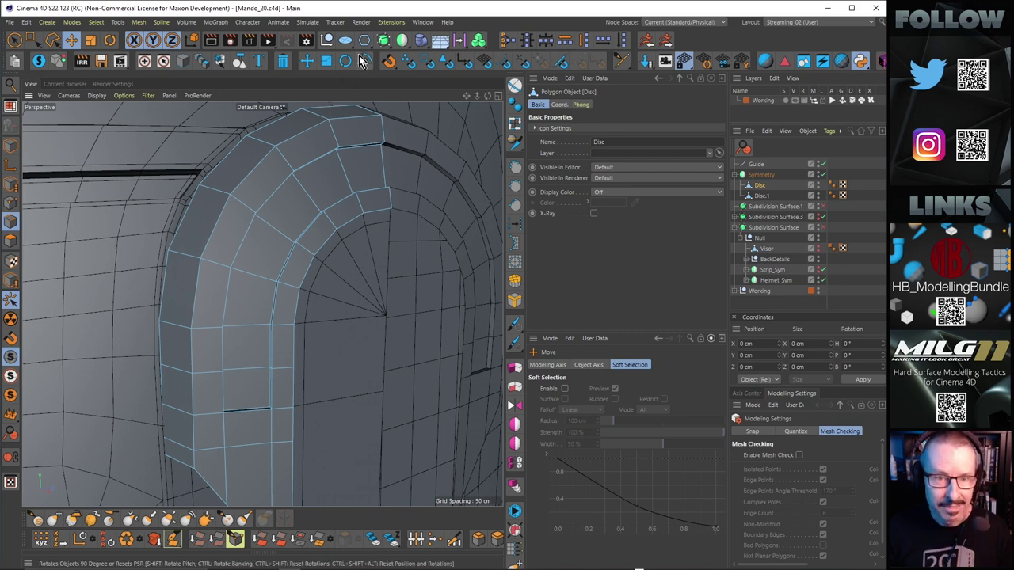
pyautogui.click(386, 43)
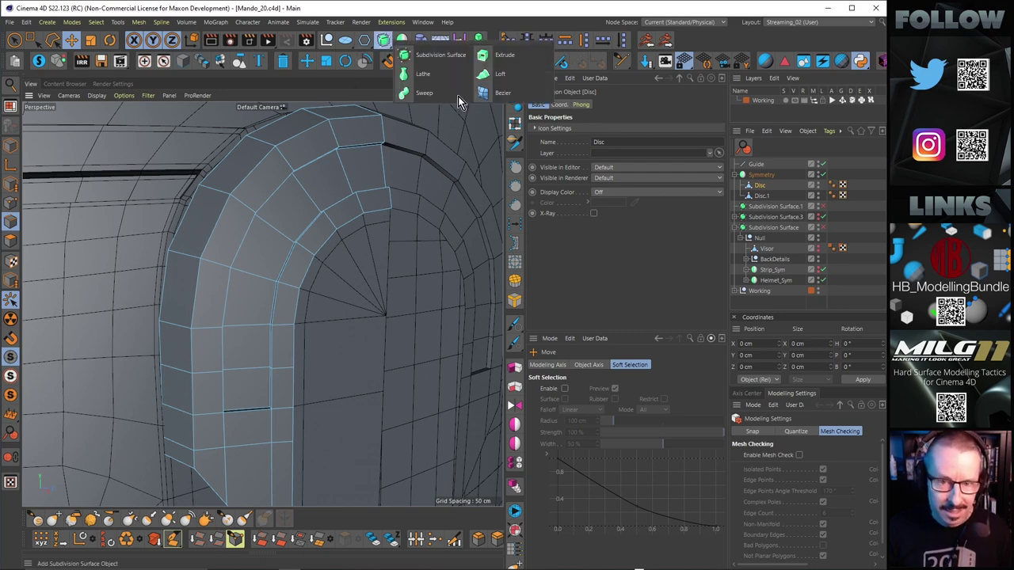
pyautogui.click(433, 60)
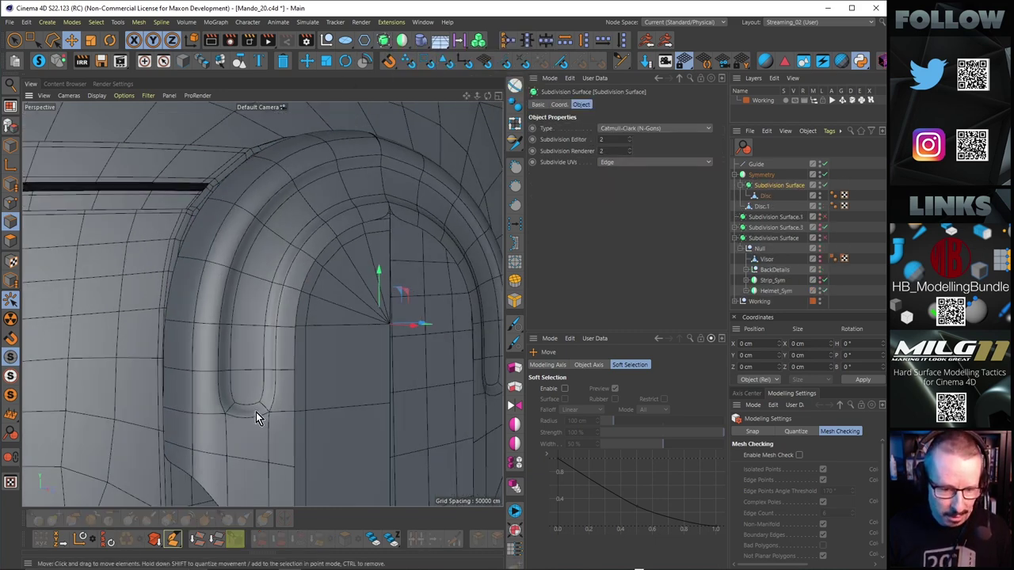
pyautogui.scroll(-3, 298, 307)
pyautogui.keyDown('alt'); pyautogui.moveTo(298, 307); pyautogui.dragTo(320, 254); pyautogui.keyUp('alt')
pyautogui.press('q')
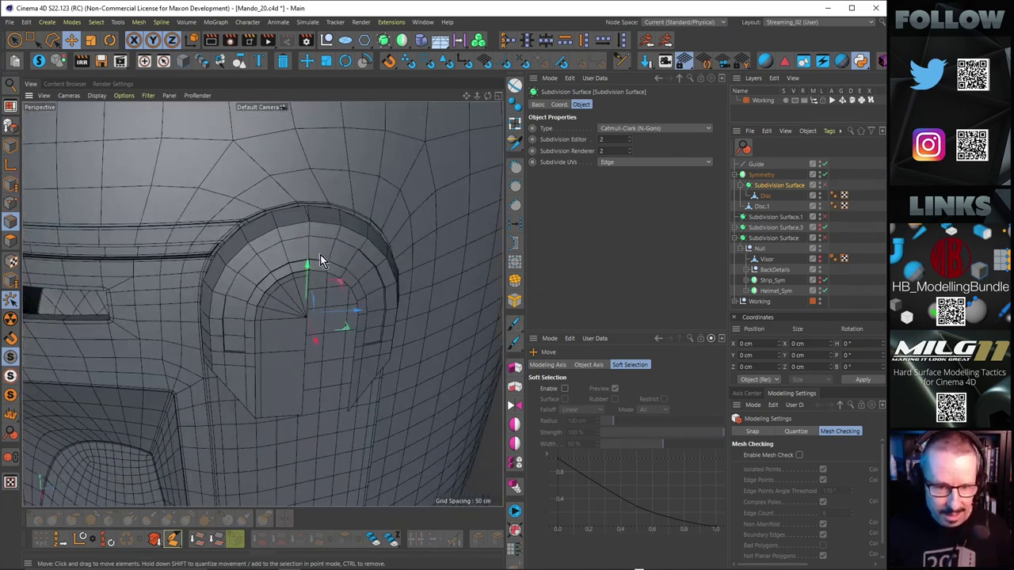
# Move the stray point at the top of the arch's outer rim along Z onto the mirror plane at 0 cm.
pyautogui.click(765, 195)
pyautogui.scroll(5, 305, 202)
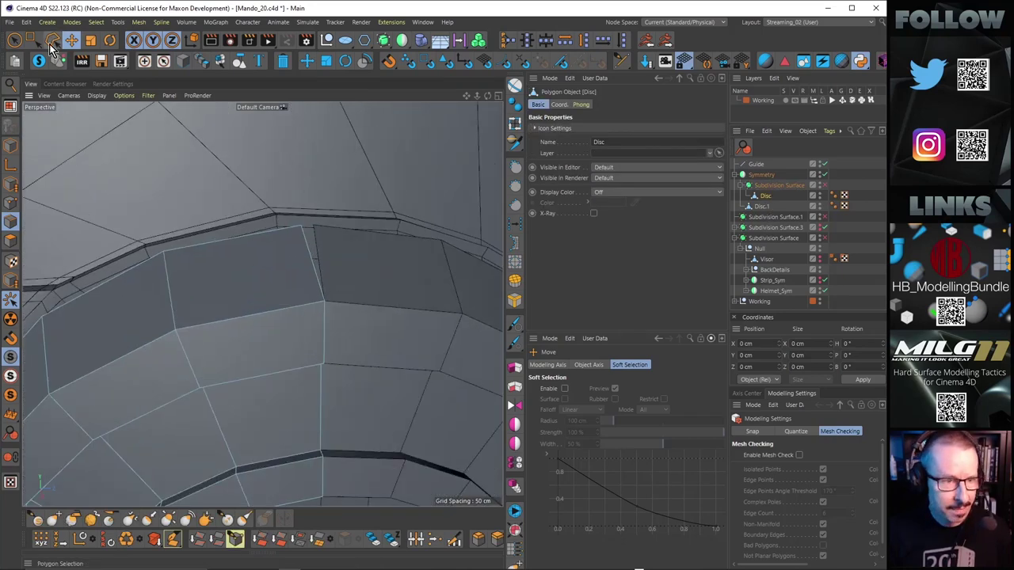
pyautogui.click(11, 203)
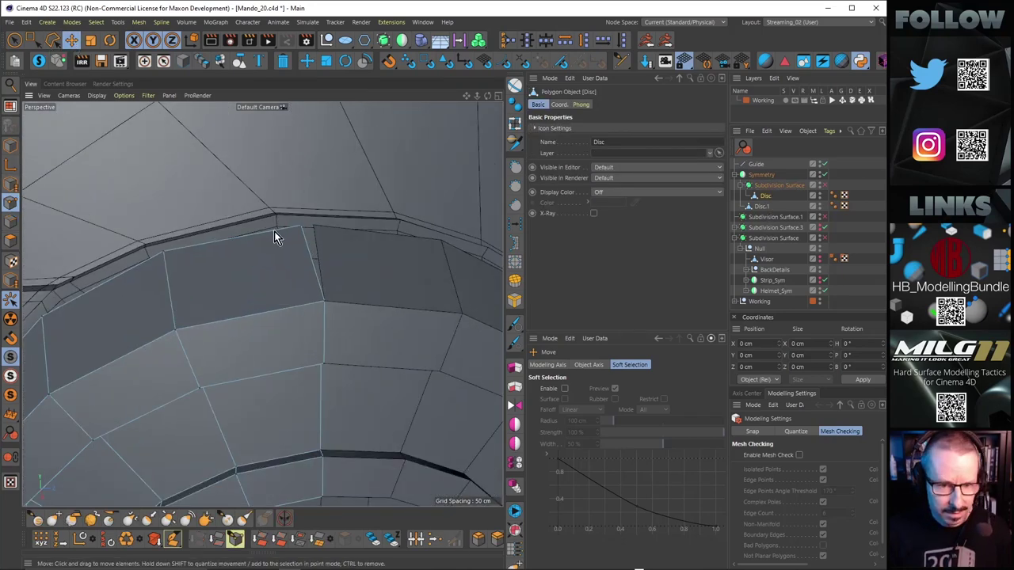
pyautogui.scroll(2, 304, 228)
pyautogui.click(301, 227)
pyautogui.moveTo(313, 236); pyautogui.dragTo(338, 237)
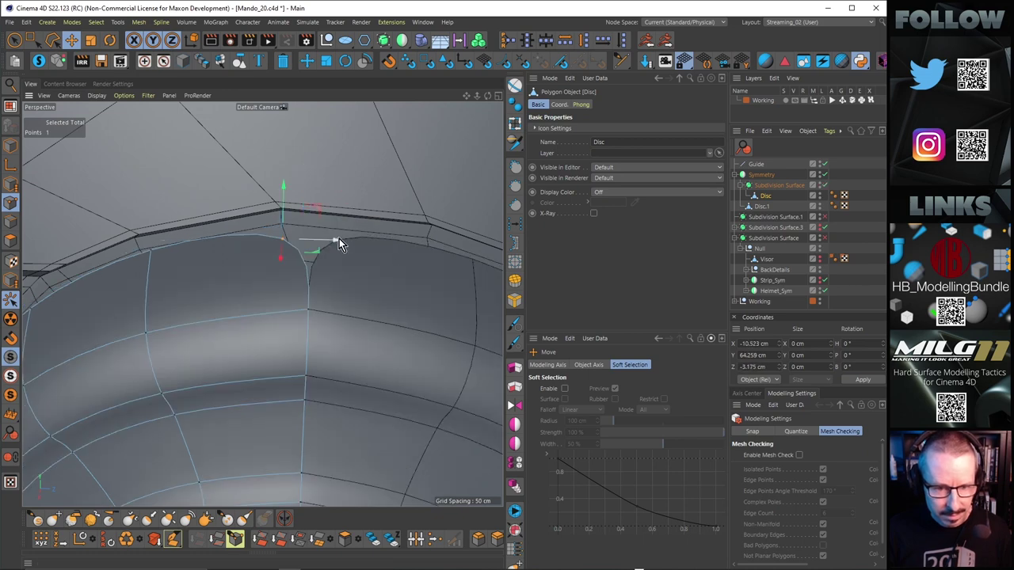
# Examine the joined top of the arch and how the ear piece sits on the helmet from several angles.
pyautogui.keyDown('alt'); pyautogui.moveTo(382, 268); pyautogui.dragTo(294, 246); pyautogui.keyUp('alt')
pyautogui.scroll(-6, 337, 226)
pyautogui.keyDown('alt'); pyautogui.moveTo(343, 210); pyautogui.dragTo(350, 165); pyautogui.keyUp('alt')
pyautogui.scroll(-8, 351, 171)
pyautogui.keyDown('alt'); pyautogui.moveTo(279, 217); pyautogui.dragTo(353, 248); pyautogui.keyUp('alt')
pyautogui.scroll(8, 444, 190)
pyautogui.keyDown('alt'); pyautogui.moveTo(443, 186); pyautogui.dragTo(238, 198); pyautogui.keyUp('alt')
pyautogui.scroll(-5, 287, 242)
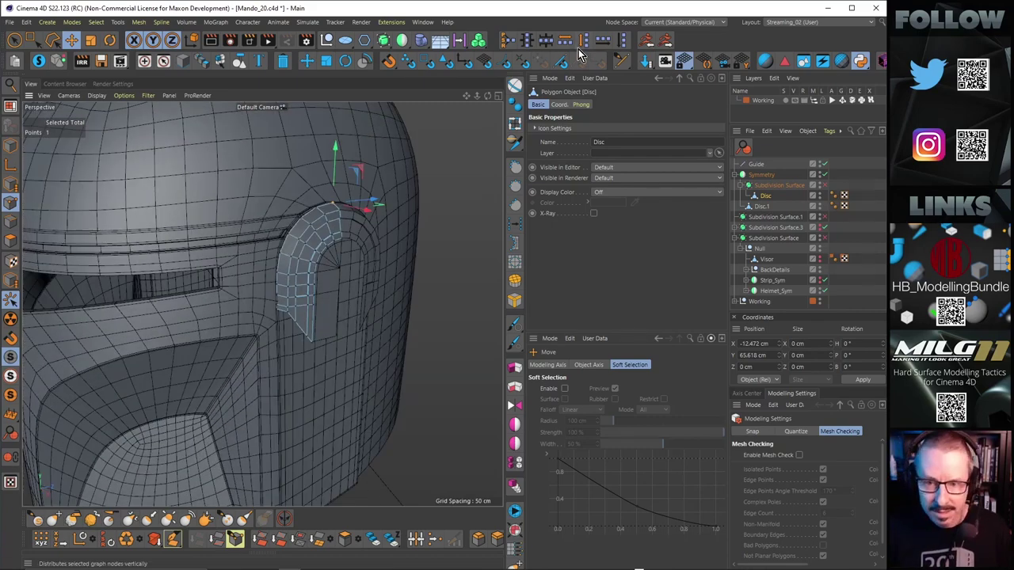
# Select all front-face polygons of the arch, including the recessed strip's floor and side walls.
pyautogui.click(515, 86)
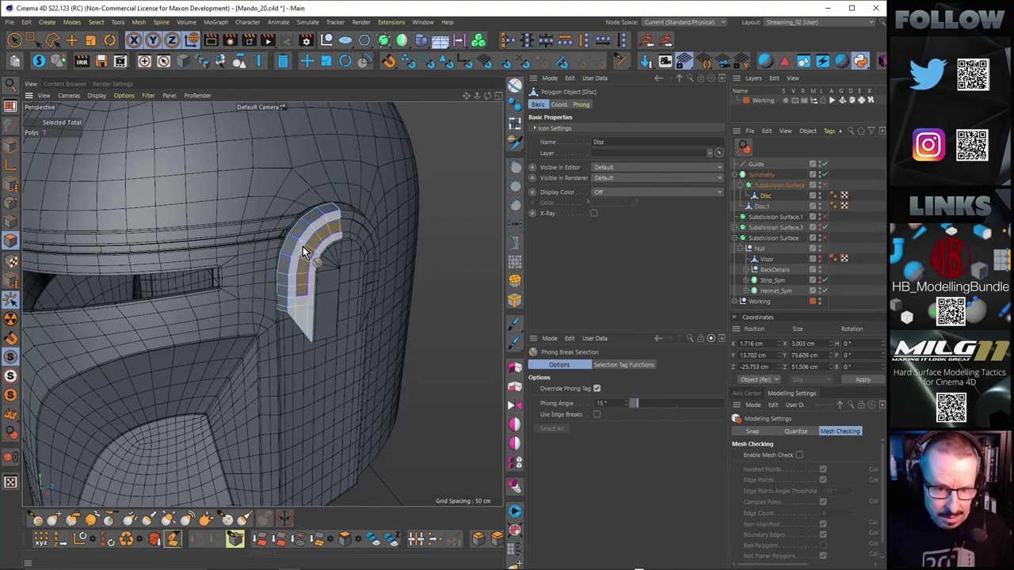
pyautogui.keyDown('alt'); pyautogui.moveTo(302, 288); pyautogui.dragTo(329, 249, button='right'); pyautogui.keyUp('alt')
pyautogui.keyDown('alt'); pyautogui.moveTo(328, 249); pyautogui.dragTo(319, 277); pyautogui.keyUp('alt')
pyautogui.rightClick(294, 258)
pyautogui.click(293, 261)
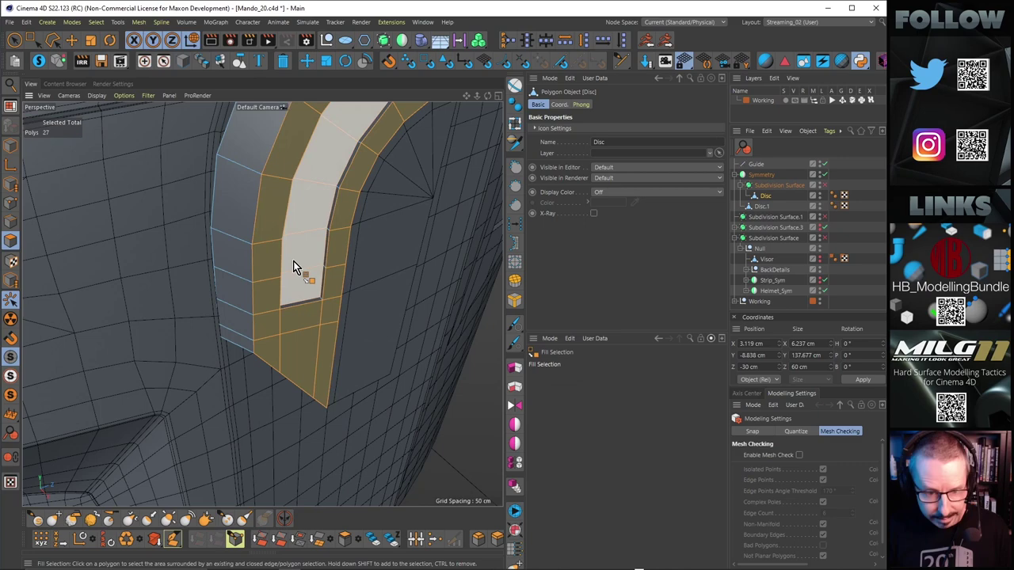
pyautogui.click(307, 302)
pyautogui.keyDown('alt'); pyautogui.moveTo(367, 298); pyautogui.dragTo(340, 200); pyautogui.keyUp('alt')
pyautogui.press('u')
pyautogui.press('n')
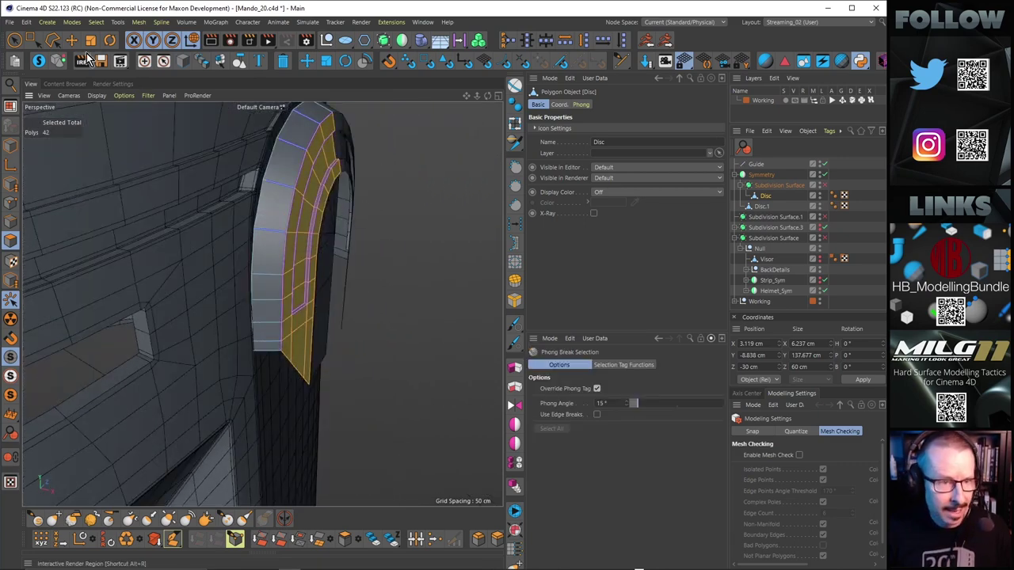
# Move the selected front-face polygons along X to about 4.19 cm, giving the arch more depth.
pyautogui.press('e')
pyautogui.keyDown('alt'); pyautogui.moveTo(238, 198); pyautogui.dragTo(255, 191); pyautogui.keyUp('alt')
pyautogui.moveTo(334, 248); pyautogui.dragTo(338, 247)
pyautogui.keyDown('alt'); pyautogui.moveTo(291, 194); pyautogui.dragTo(245, 207); pyautogui.keyUp('alt')
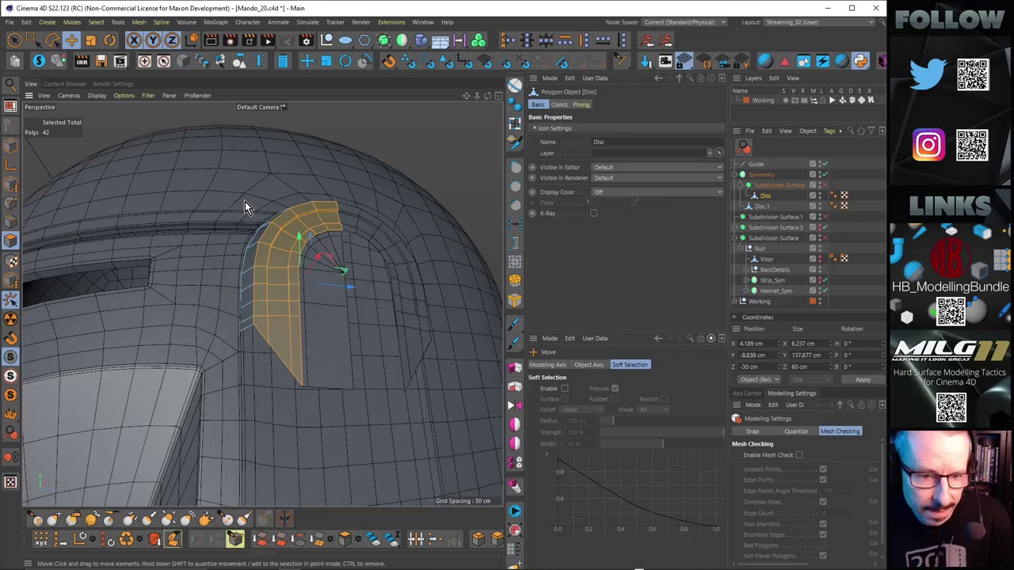
# Examine the arch's depth and the lower end of the recessed strip, close up and against the whole helmet.
pyautogui.keyDown('alt'); pyautogui.moveTo(314, 216); pyautogui.dragTo(272, 269, button='right'); pyautogui.keyUp('alt')
pyautogui.keyDown('alt'); pyautogui.moveTo(273, 269); pyautogui.dragTo(257, 376); pyautogui.keyUp('alt')
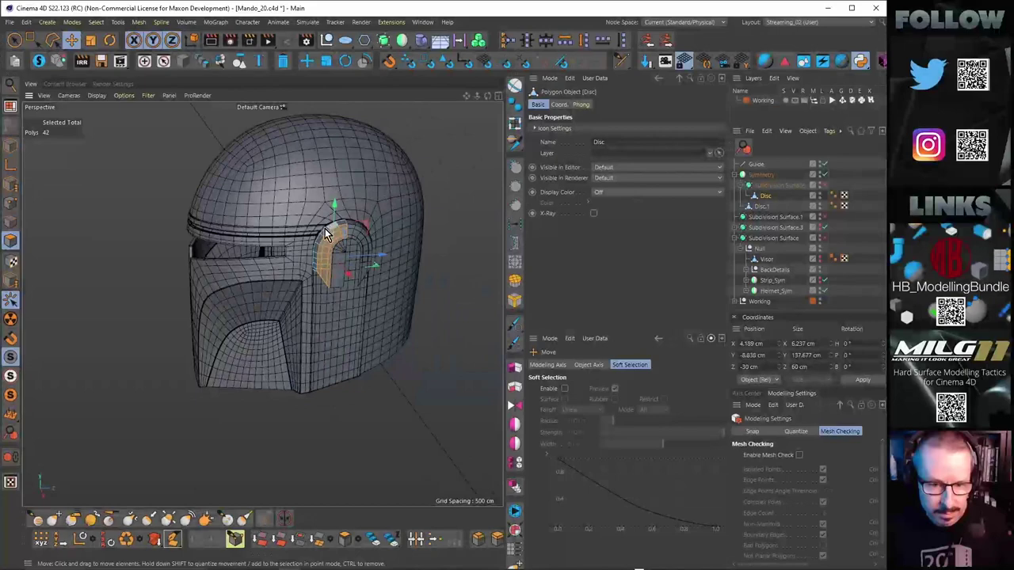
pyautogui.keyDown('alt'); pyautogui.moveTo(334, 224); pyautogui.dragTo(468, 208, button='right'); pyautogui.keyUp('alt')
pyautogui.keyDown('alt'); pyautogui.moveTo(430, 237); pyautogui.dragTo(258, 262); pyautogui.keyUp('alt')
pyautogui.scroll(6, 246, 405)
pyautogui.keyDown('alt'); pyautogui.moveTo(242, 426); pyautogui.dragTo(301, 393); pyautogui.keyUp('alt')
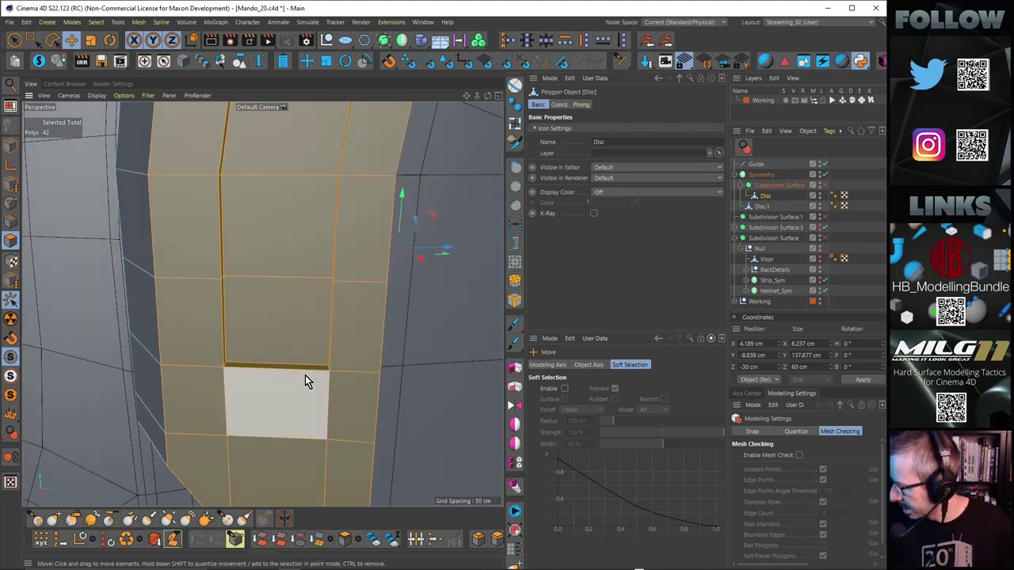
pyautogui.keyDown('alt'); pyautogui.moveTo(309, 365); pyautogui.dragTo(266, 400); pyautogui.keyUp('alt')
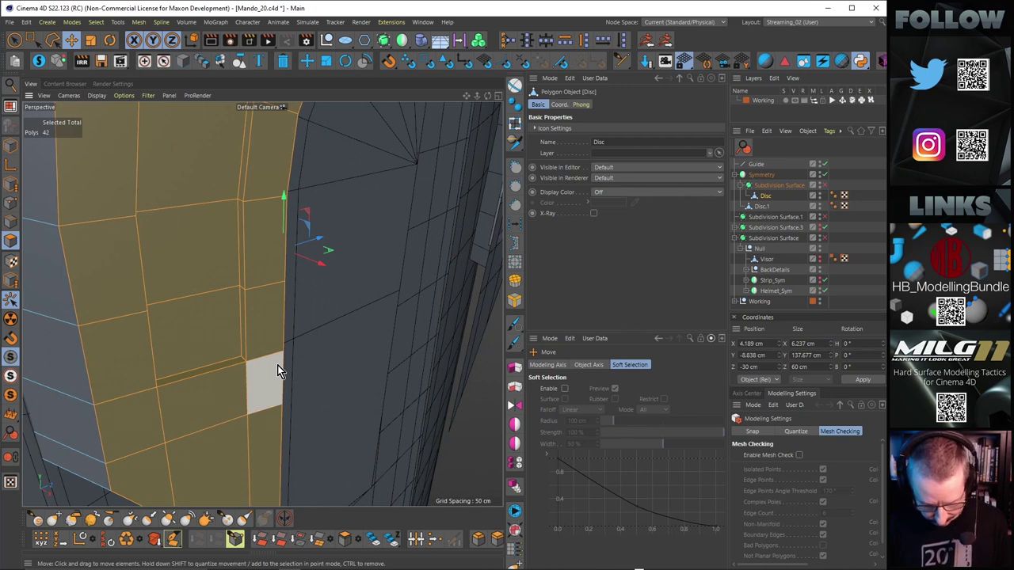
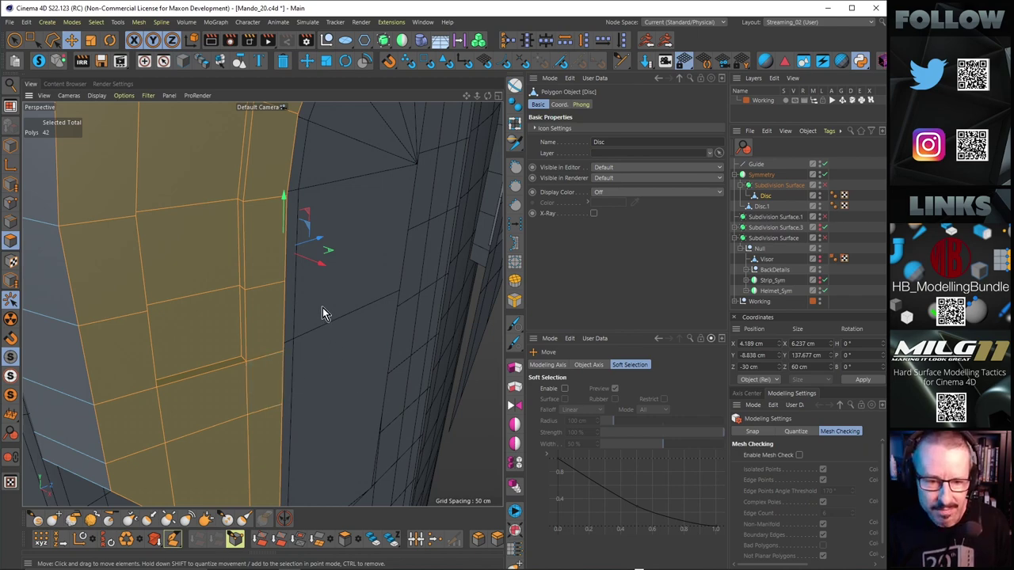
pyautogui.keyDown('alt'); pyautogui.moveTo(324, 308); pyautogui.dragTo(246, 327, button='right'); pyautogui.keyUp('alt')
pyautogui.keyDown('alt'); pyautogui.moveTo(246, 327); pyautogui.dragTo(266, 295); pyautogui.keyUp('alt')
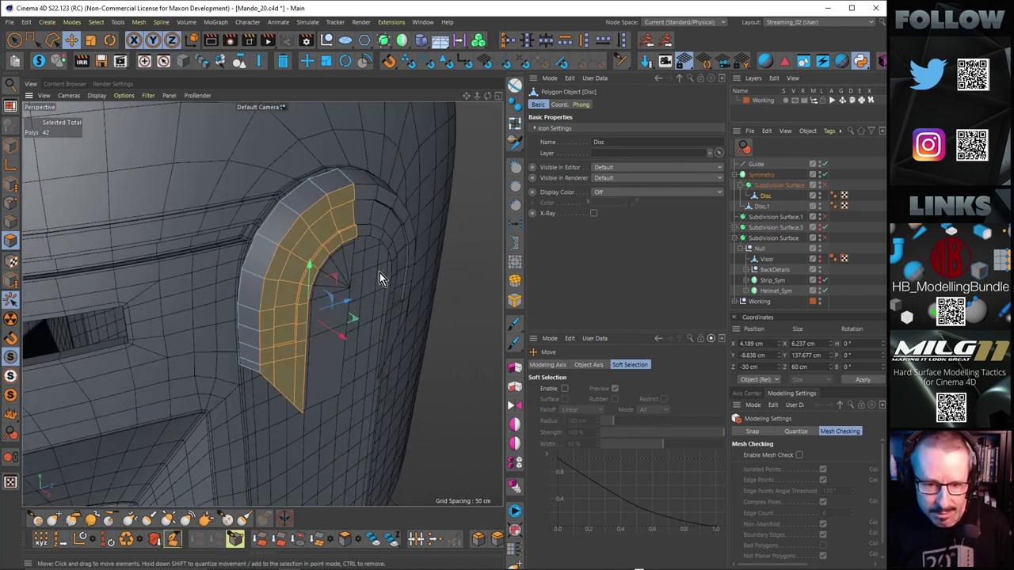
# Examine the arch's depth, side walls and angled lower end from above, the front and the side against the helmet.
pyautogui.keyDown('alt'); pyautogui.moveTo(370, 275); pyautogui.dragTo(287, 373); pyautogui.keyUp('alt')
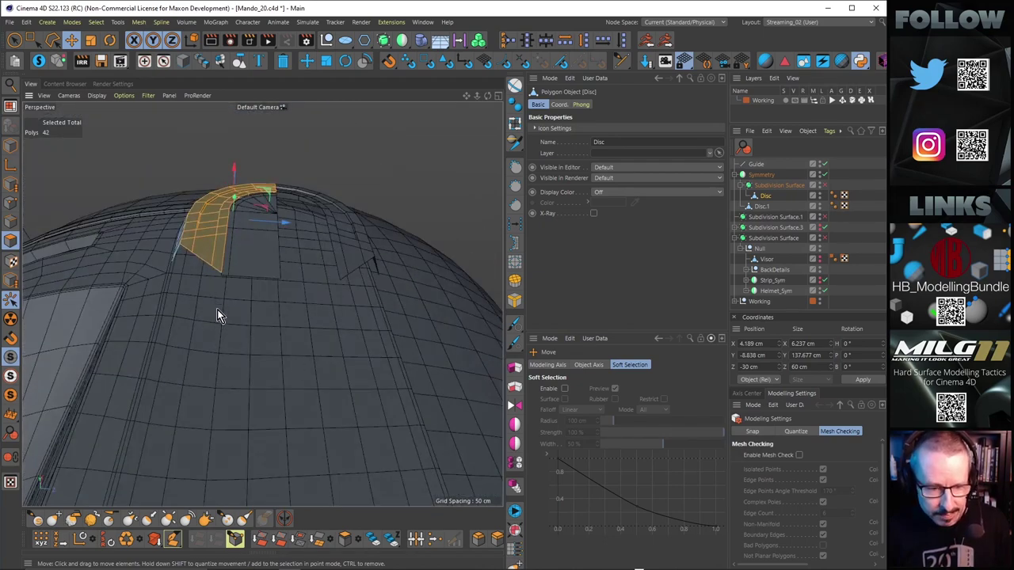
pyautogui.keyDown('alt'); pyautogui.moveTo(191, 313); pyautogui.dragTo(299, 361); pyautogui.keyUp('alt')
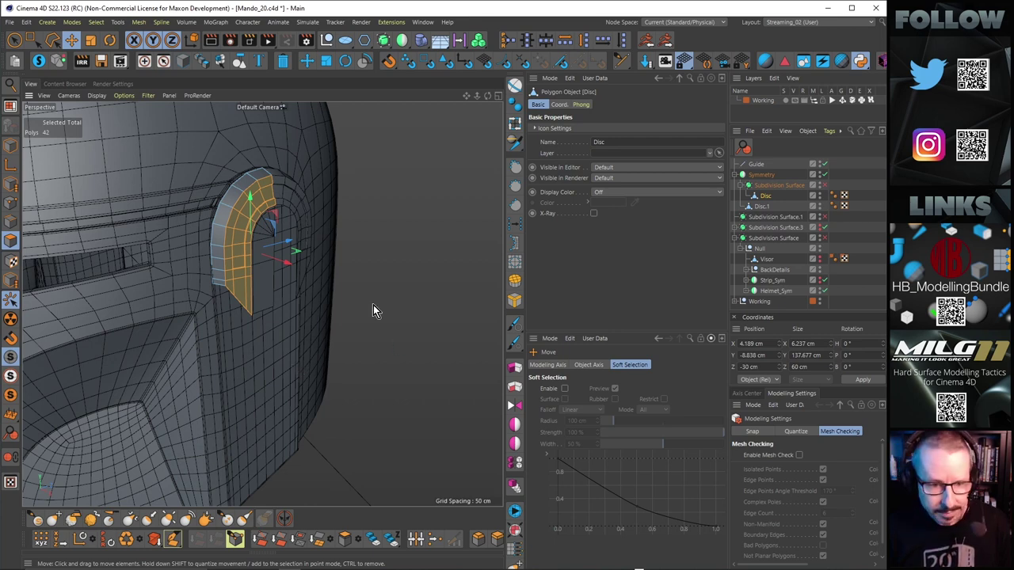
pyautogui.scroll(4, 231, 200)
pyautogui.keyDown('alt'); pyautogui.moveTo(232, 200); pyautogui.dragTo(193, 386); pyautogui.keyUp('alt')
pyautogui.keyDown('alt'); pyautogui.moveTo(214, 363); pyautogui.dragTo(277, 339, button='right'); pyautogui.keyUp('alt')
pyautogui.keyDown('alt'); pyautogui.moveTo(247, 340); pyautogui.dragTo(277, 321); pyautogui.keyUp('alt')
pyautogui.keyDown('alt'); pyautogui.moveTo(276, 315); pyautogui.dragTo(201, 334, button='right'); pyautogui.keyUp('alt')
pyautogui.keyDown('alt'); pyautogui.moveTo(271, 303); pyautogui.dragTo(273, 312, button='middle'); pyautogui.keyUp('alt')
pyautogui.keyDown('alt'); pyautogui.moveTo(274, 312); pyautogui.dragTo(284, 374); pyautogui.keyUp('alt')
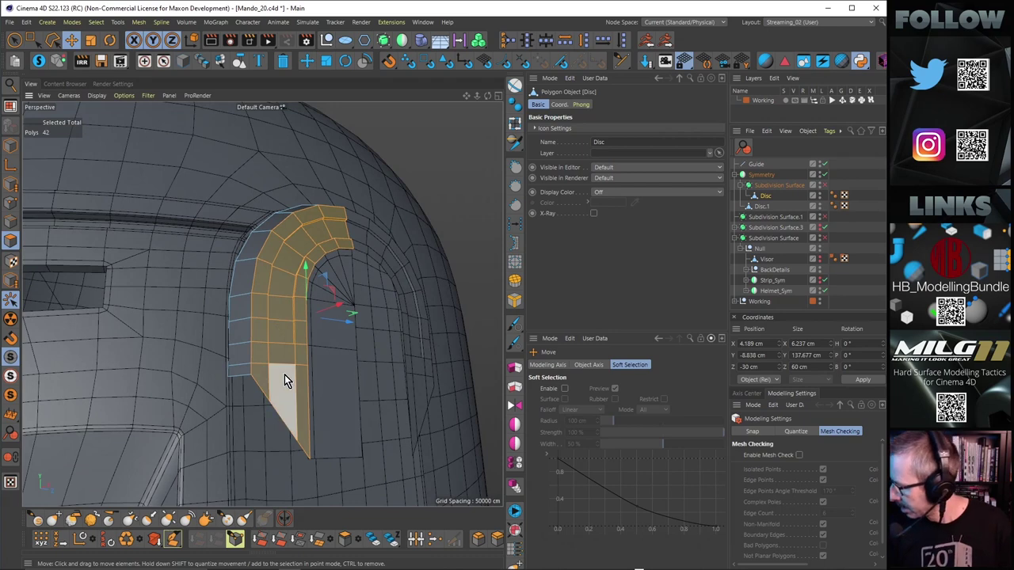
pyautogui.keyDown('shift'); pyautogui.click(284, 370); pyautogui.keyUp('shift')
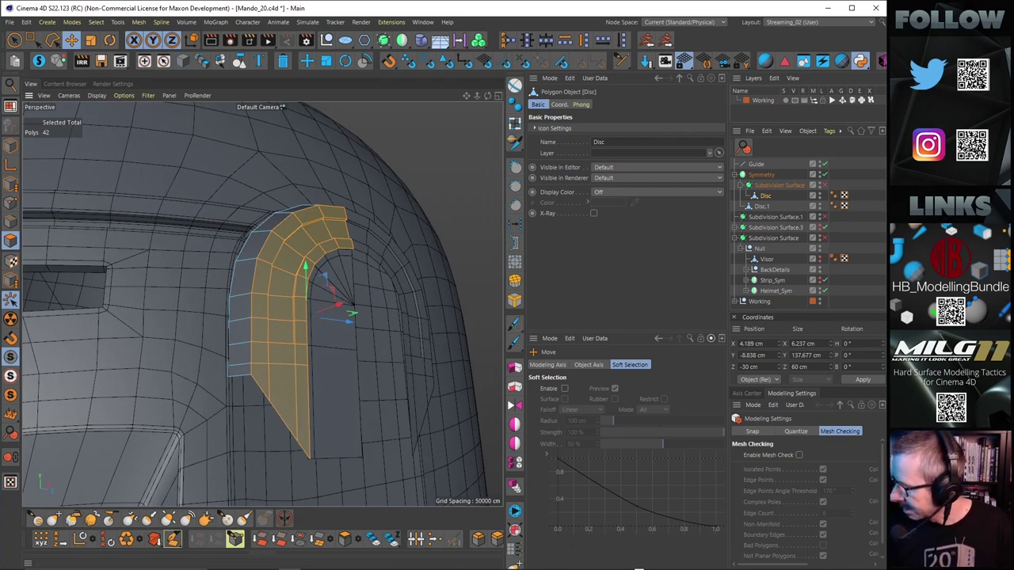
# Bring up the reference image board and examine the ear piece's profile and depth in the grey helmet renders.
pyautogui.moveTo(565, 569); pyautogui.dragTo(578, 29)
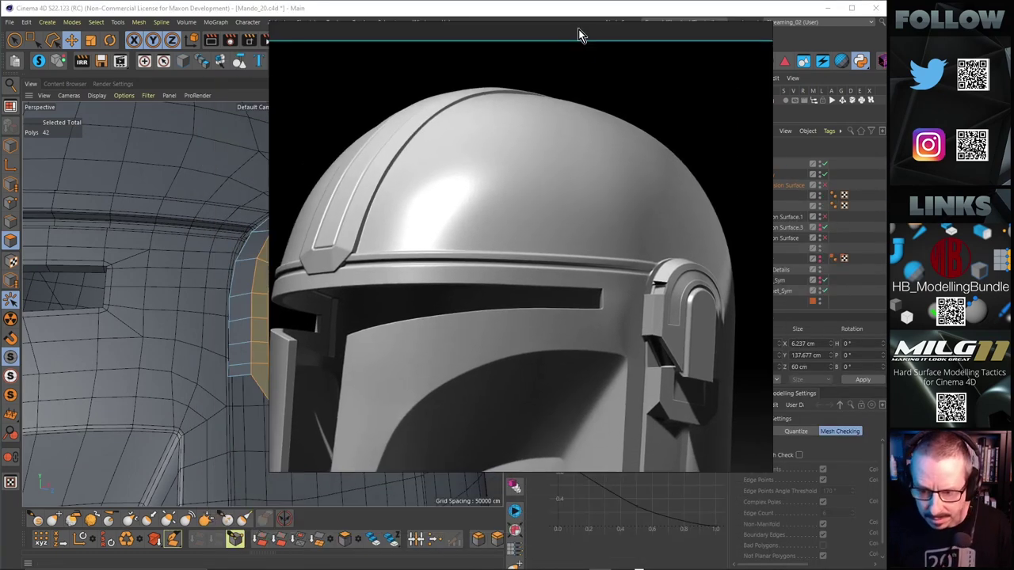
pyautogui.scroll(3, 669, 366)
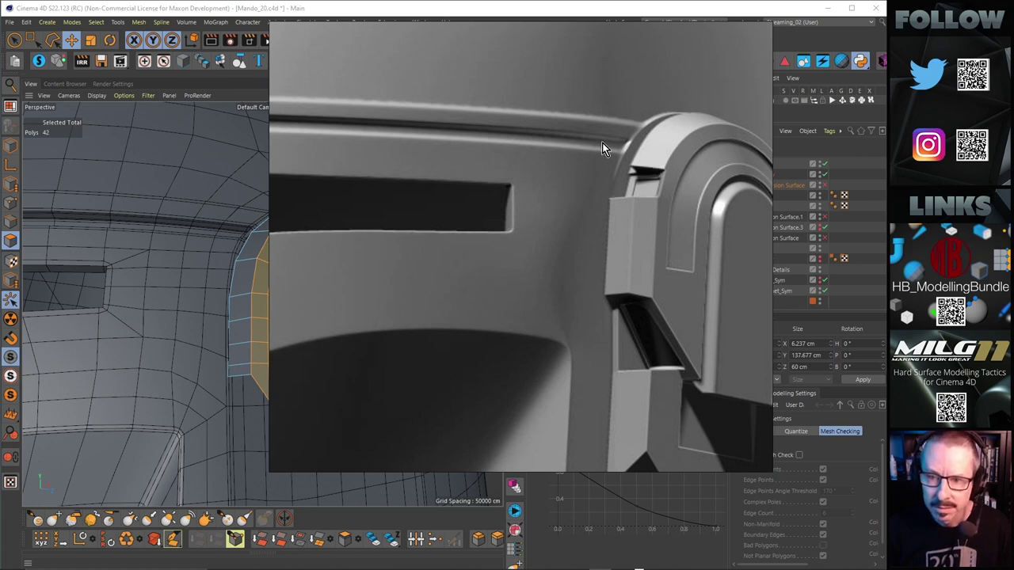
pyautogui.scroll(-10, 603, 157)
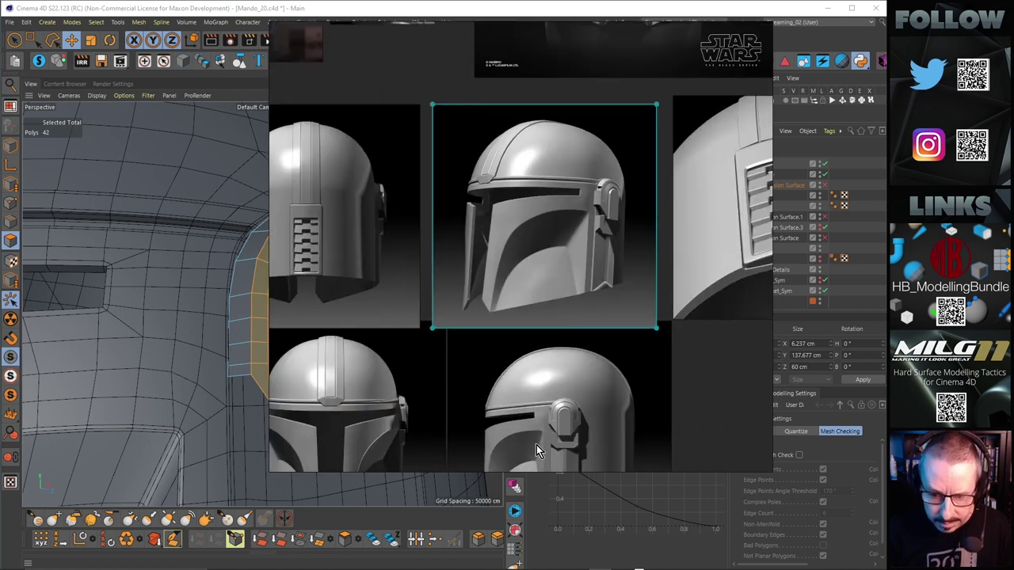
pyautogui.scroll(6, 563, 437)
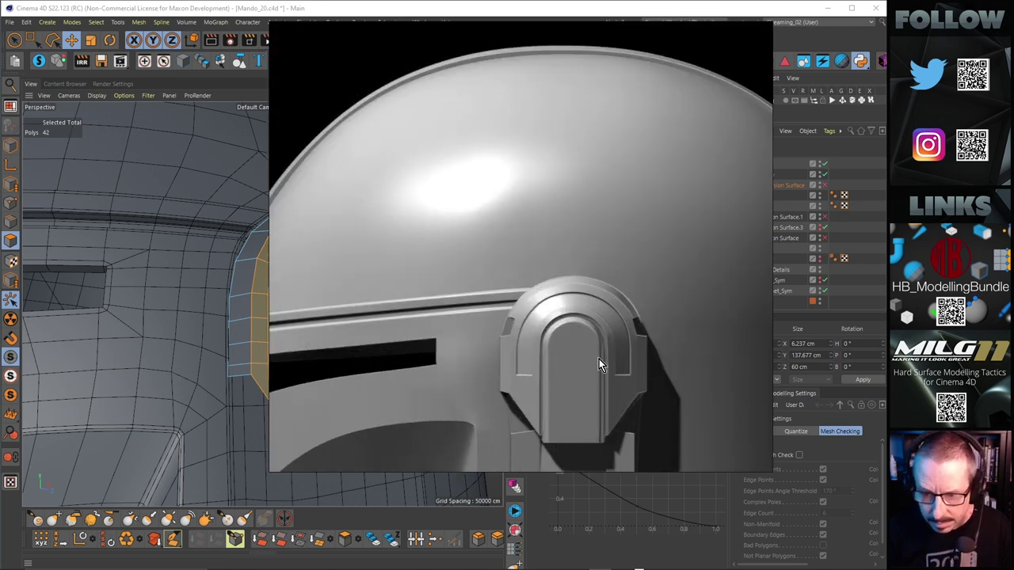
pyautogui.scroll(-8, 599, 359)
pyautogui.scroll(6, 384, 351)
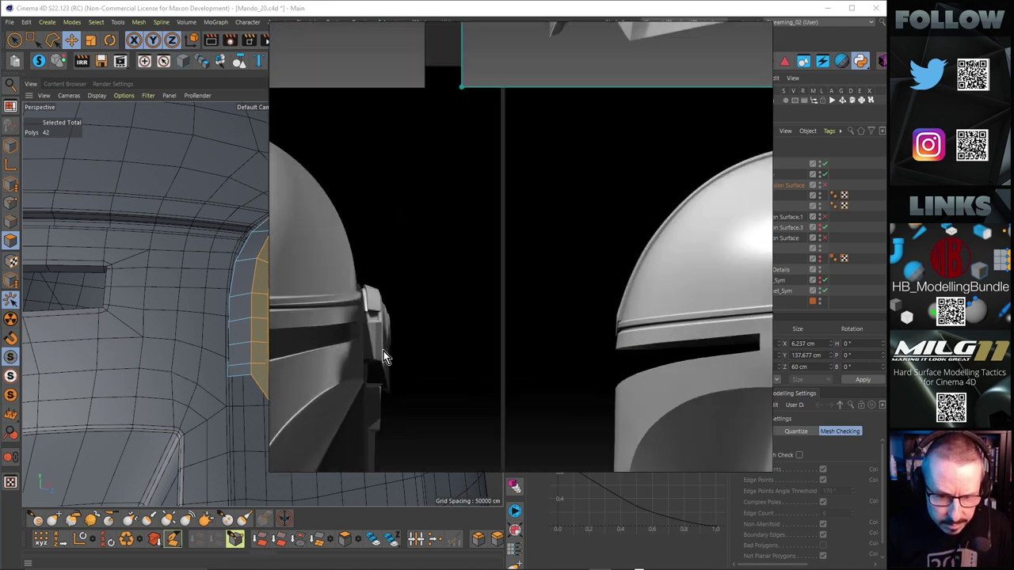
pyautogui.scroll(4, 383, 357)
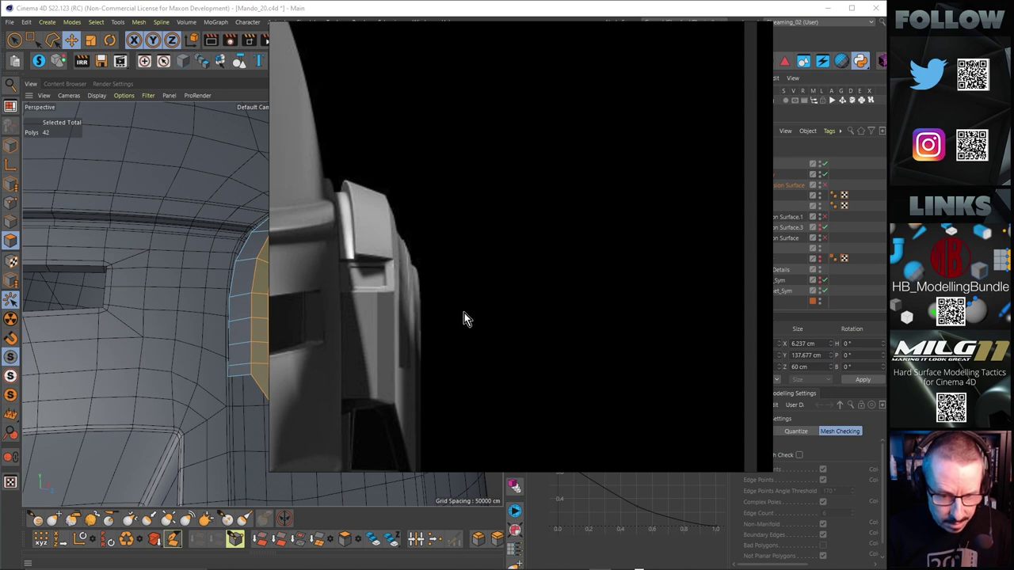
pyautogui.scroll(-5, 463, 312)
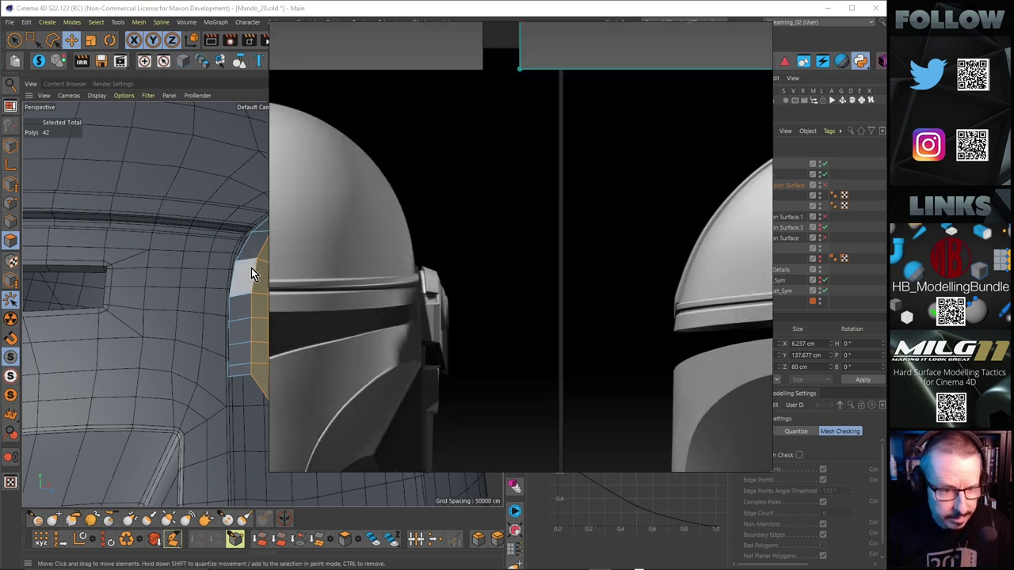
# Examine the ear piece close up in the film still and in the weathered metal helmet photo on the reference board.
pyautogui.scroll(-10, 424, 281)
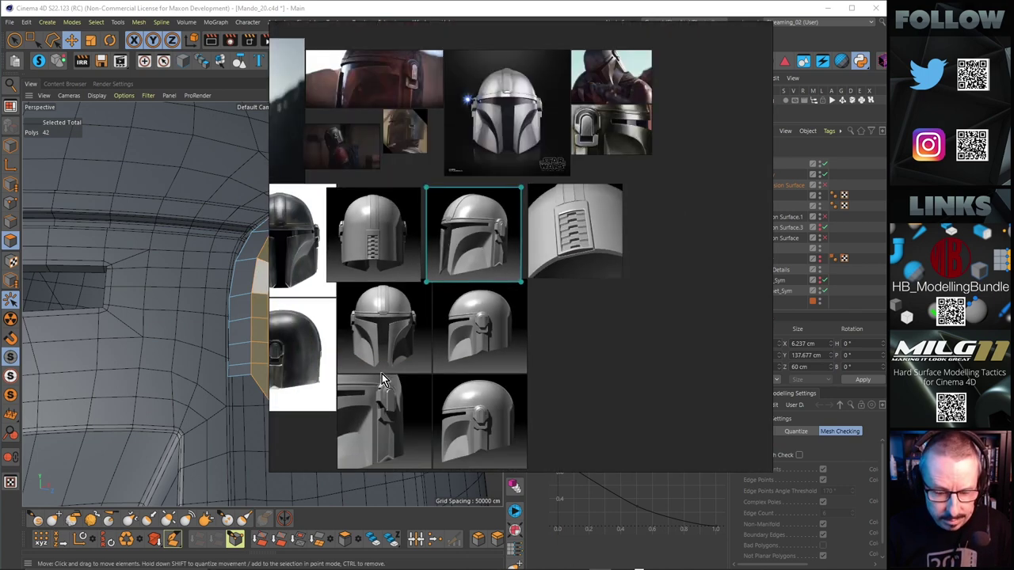
pyautogui.scroll(-2, 419, 266)
pyautogui.scroll(10, 419, 137)
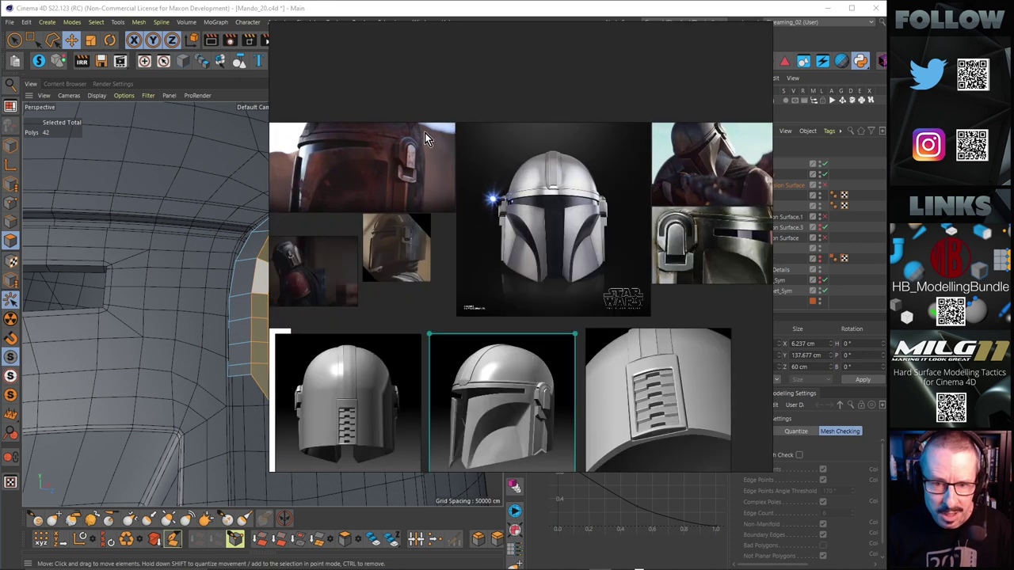
pyautogui.scroll(4, 457, 113)
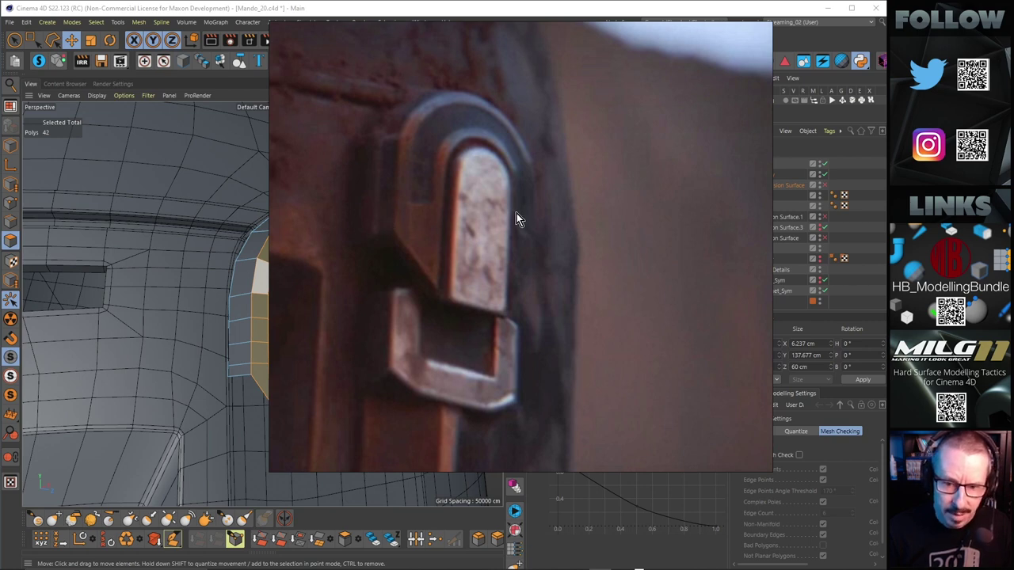
pyautogui.scroll(-5, 517, 213)
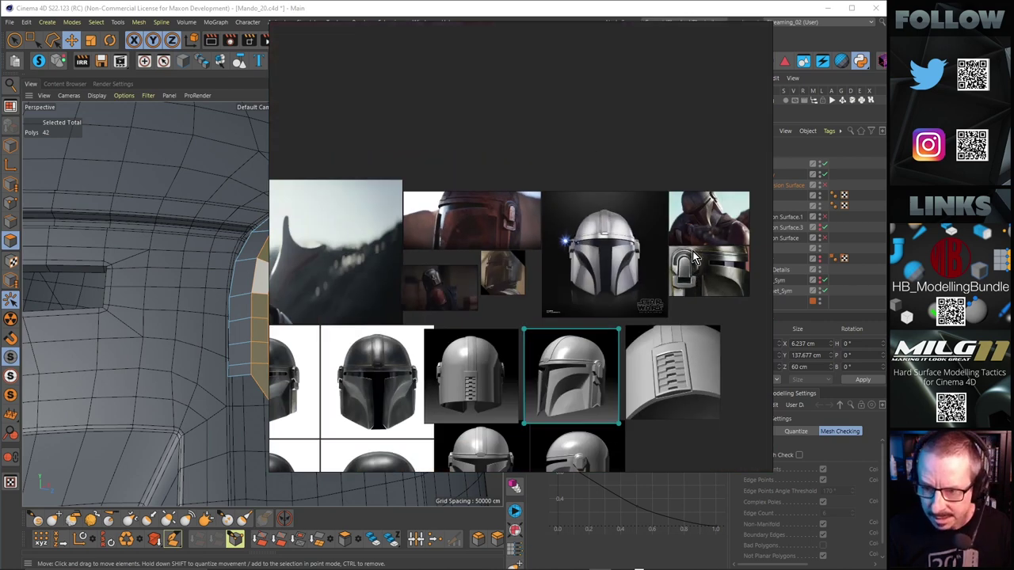
pyautogui.scroll(5, 694, 258)
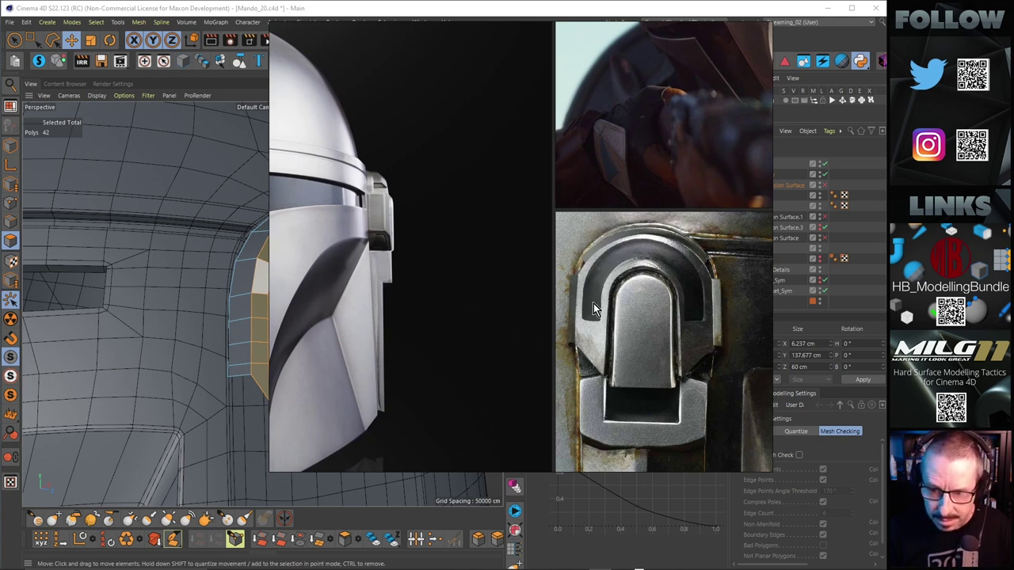
# Return to the Cinema 4D model and move the Symmetry object's axis along X from the helmet's centre to the ear piece.
pyautogui.middleClick(257, 267)
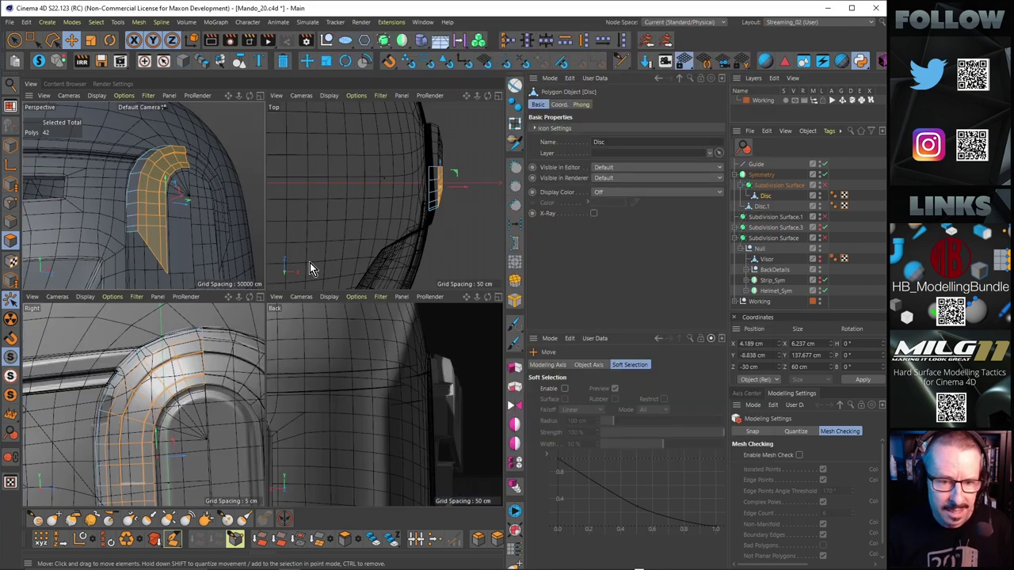
pyautogui.middleClick(227, 213)
pyautogui.keyDown('alt'); pyautogui.moveTo(330, 236); pyautogui.dragTo(160, 142); pyautogui.keyUp('alt')
pyautogui.keyDown('alt'); pyautogui.moveTo(309, 225); pyautogui.dragTo(159, 167); pyautogui.keyUp('alt')
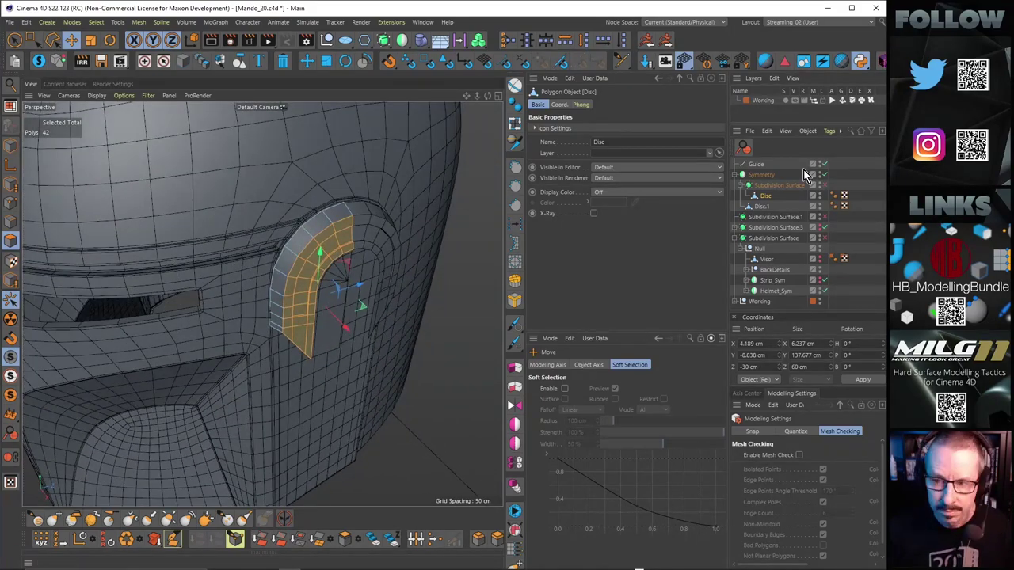
pyautogui.click(763, 181)
pyautogui.keyDown('alt'); pyautogui.moveTo(309, 296); pyautogui.dragTo(376, 251); pyautogui.keyUp('alt')
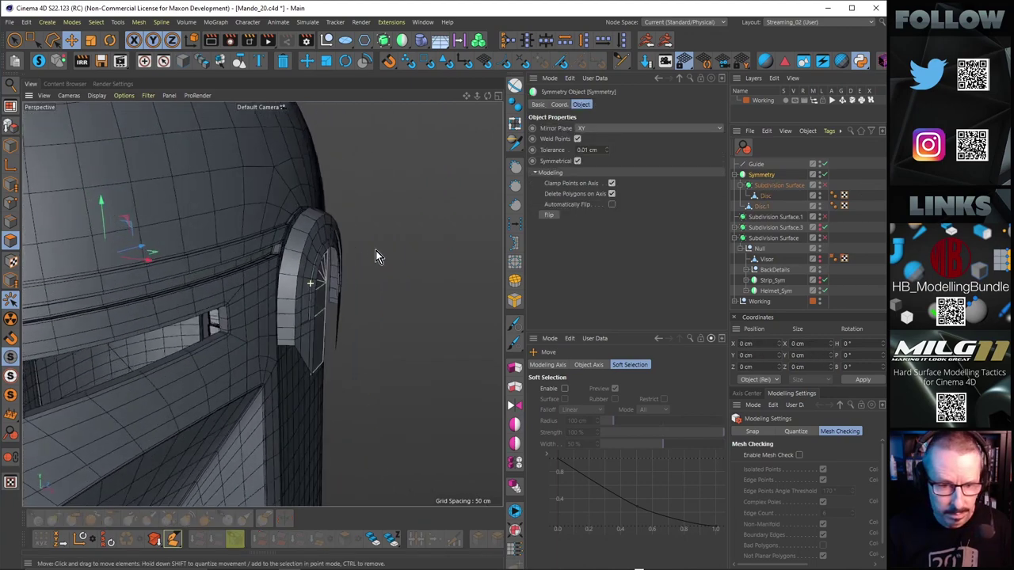
pyautogui.keyDown('alt'); pyautogui.moveTo(241, 223); pyautogui.dragTo(241, 226); pyautogui.keyUp('alt')
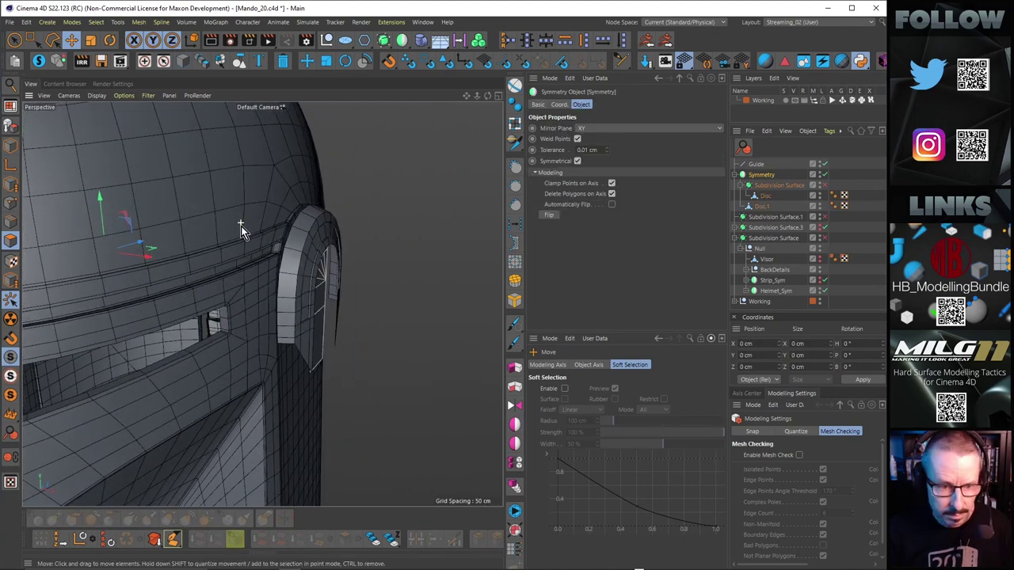
pyautogui.press('l')
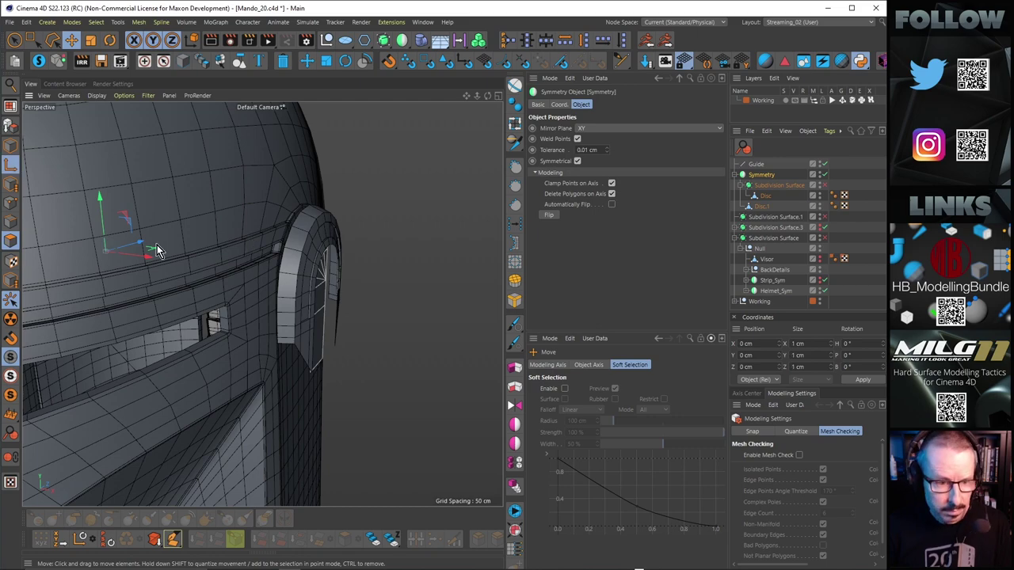
pyautogui.moveTo(141, 255); pyautogui.dragTo(356, 318)
# Try to rotate the Symmetry object's axis about 3.5° in the top view to follow the helmet's curve.
pyautogui.keyDown('alt'); pyautogui.moveTo(311, 269); pyautogui.dragTo(333, 373); pyautogui.keyUp('alt')
pyautogui.keyDown('alt'); pyautogui.moveTo(333, 368); pyautogui.dragTo(166, 319, button='right'); pyautogui.keyUp('alt')
pyautogui.keyDown('alt'); pyautogui.moveTo(166, 319); pyautogui.dragTo(187, 307); pyautogui.keyUp('alt')
pyautogui.keyDown('alt'); pyautogui.moveTo(258, 299); pyautogui.dragTo(69, 321); pyautogui.keyUp('alt')
pyautogui.keyDown('alt'); pyautogui.moveTo(251, 314); pyautogui.dragTo(318, 294, button='right'); pyautogui.keyUp('alt')
pyautogui.keyDown('alt'); pyautogui.moveTo(317, 295); pyautogui.dragTo(290, 301); pyautogui.keyUp('alt')
pyautogui.press('r')
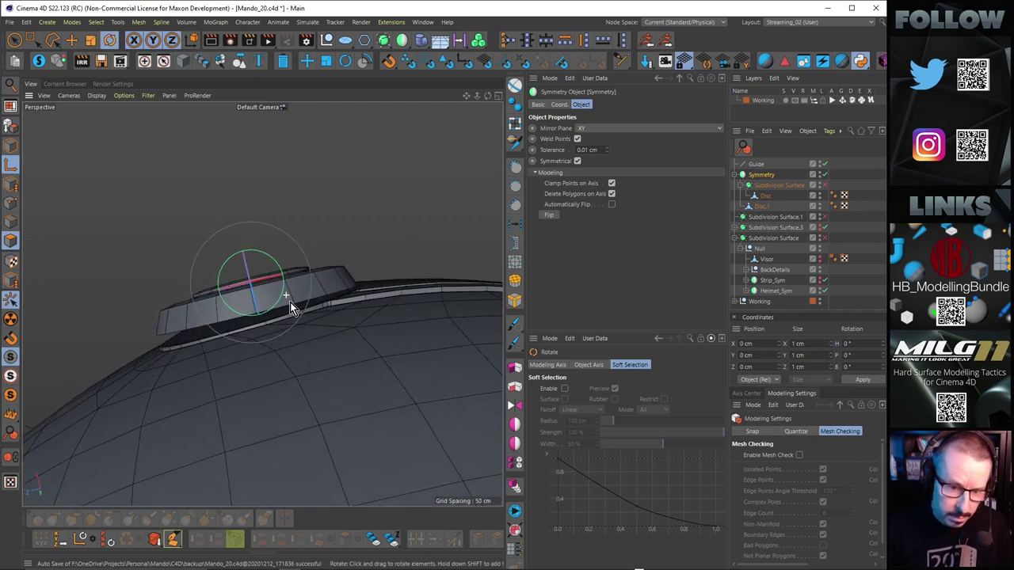
pyautogui.middleClick(290, 302)
pyautogui.middleClick(361, 280)
pyautogui.scroll(-3, 358, 262)
pyautogui.scroll(5, 375, 234)
pyautogui.scroll(1, 351, 230)
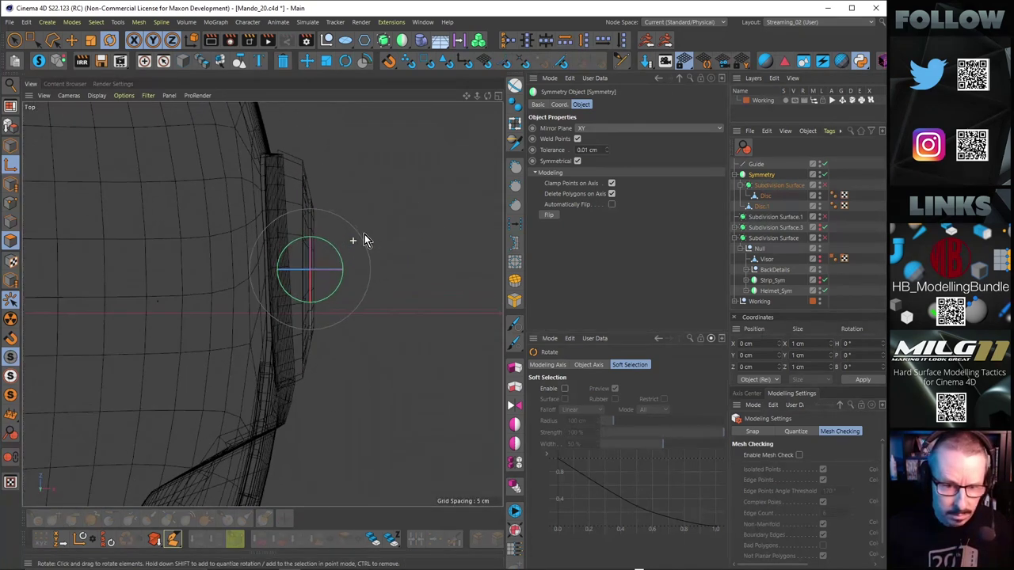
pyautogui.moveTo(339, 255); pyautogui.dragTo(339, 254)
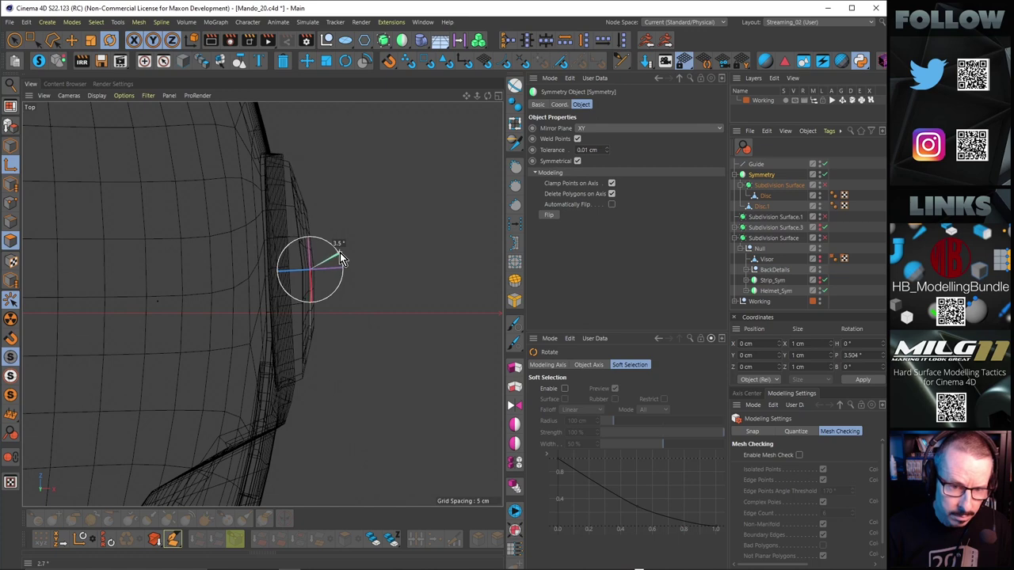
pyautogui.hotkey('ctrl', 'z')
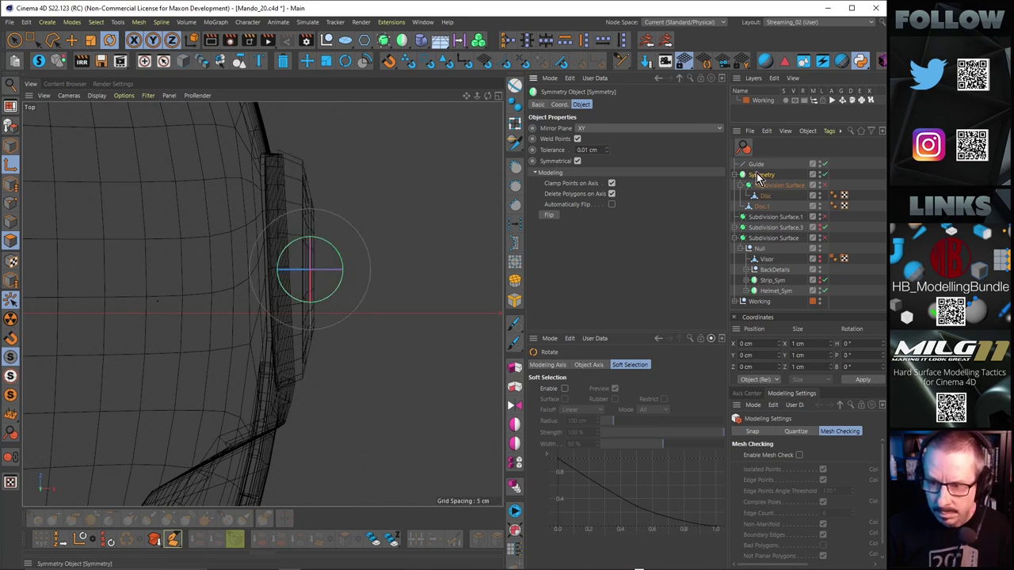
# Group the ear piece's Symmetry object under a new parent Null positioned at its axis, and switch to model mode.
pyautogui.click(736, 176)
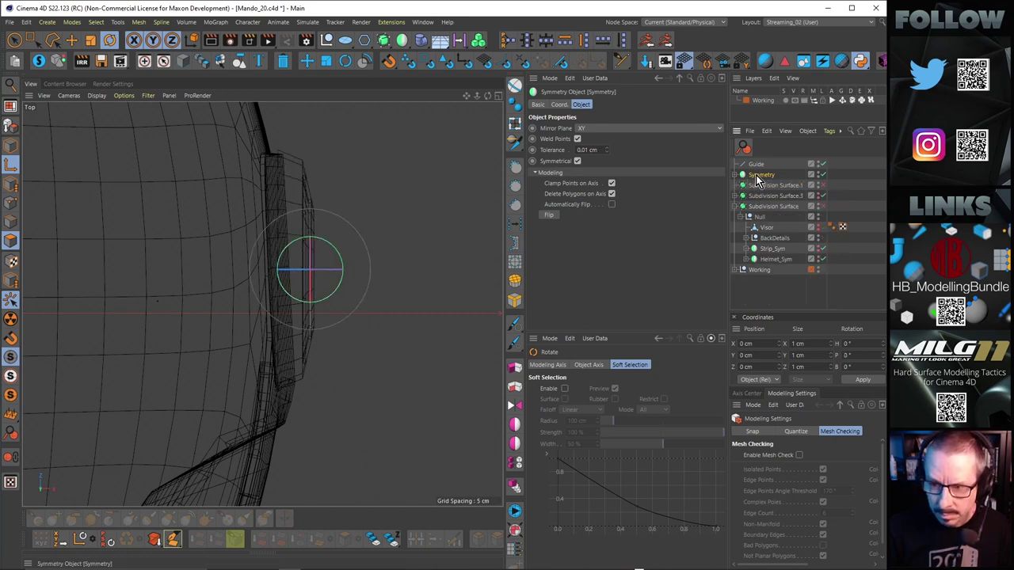
pyautogui.keyDown('alt'); pyautogui.click(329, 43); pyautogui.keyUp('alt')
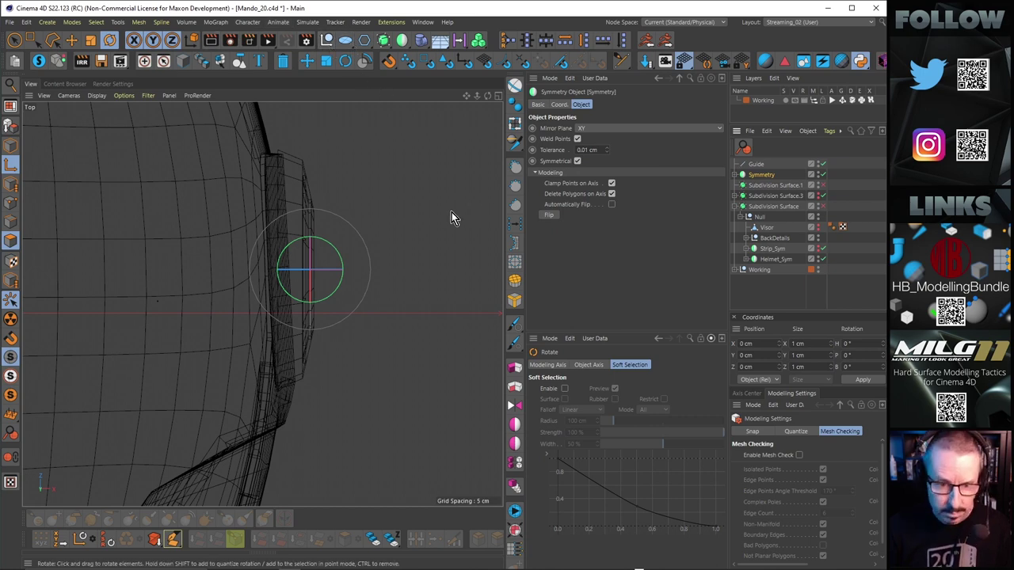
pyautogui.click(10, 147)
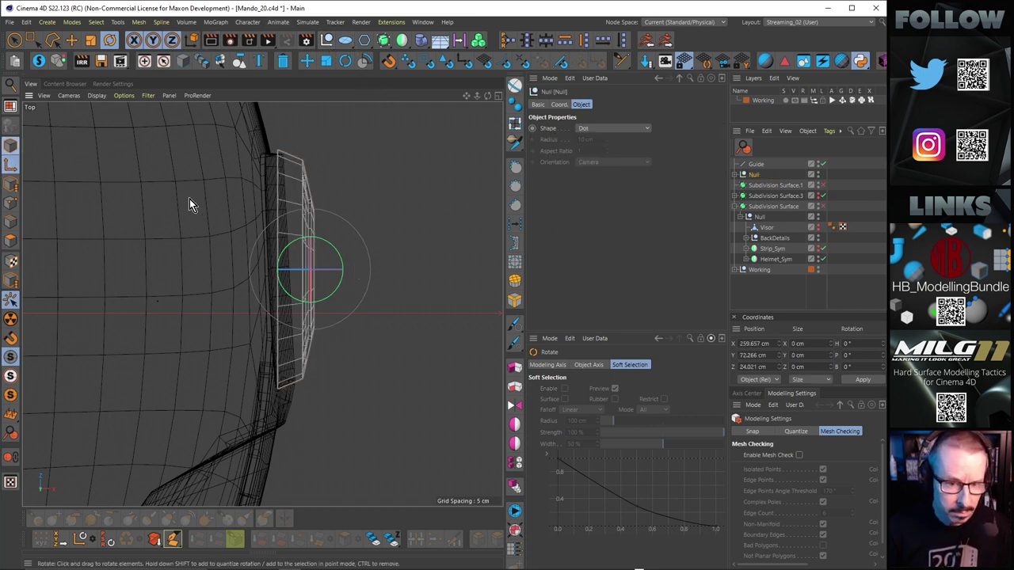
pyautogui.scroll(-5, 261, 254)
pyautogui.scroll(3, 286, 256)
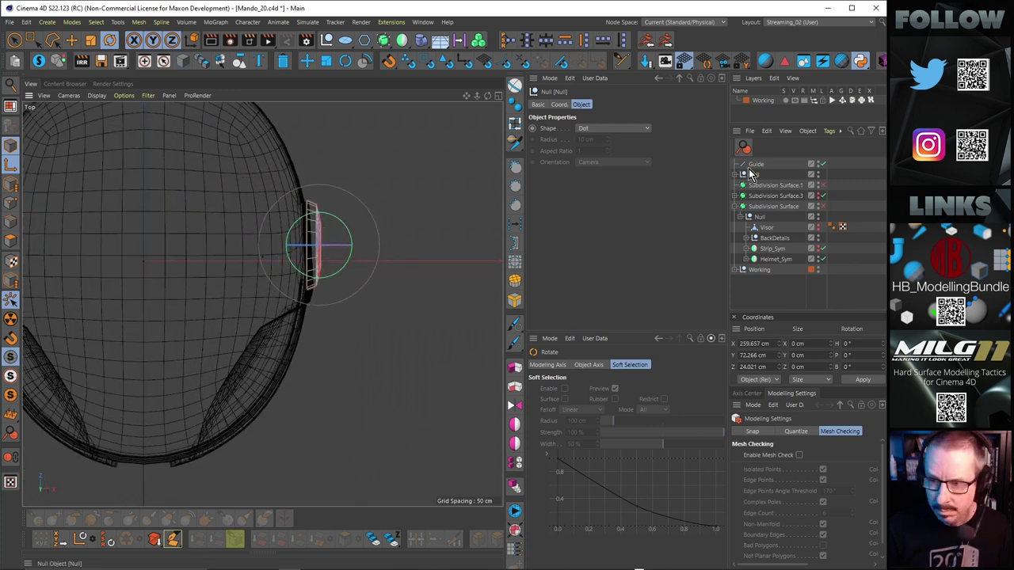
pyautogui.scroll(4, 326, 242)
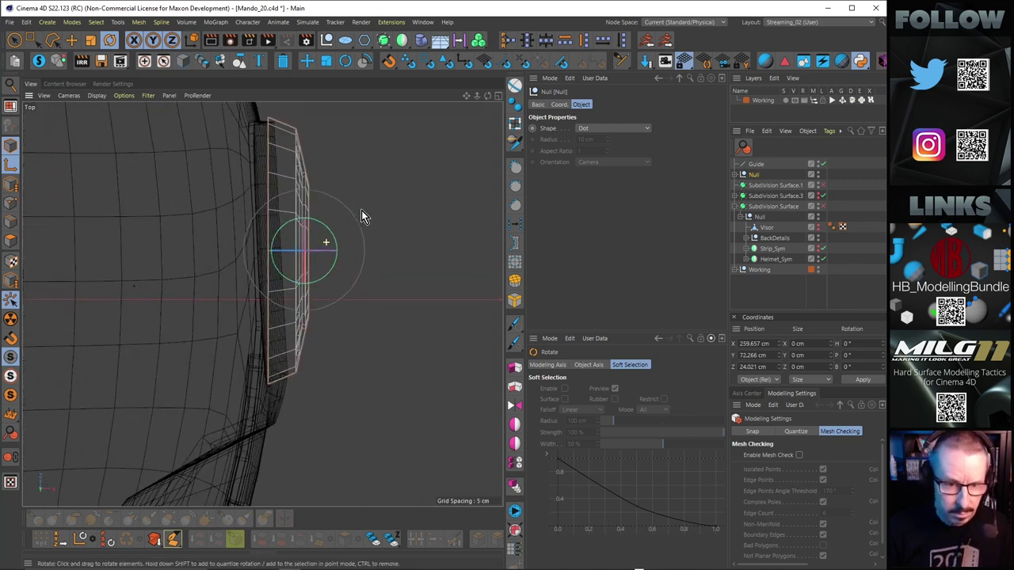
# Undo the null grouping and rotate the ear piece's Symmetry object to a heading of 3.09° in the top view.
pyautogui.moveTo(336, 244); pyautogui.dragTo(334, 239)
pyautogui.hotkey('ctrl', 'z')
pyautogui.hotkey('ctrl', 'z')
pyautogui.click(11, 165)
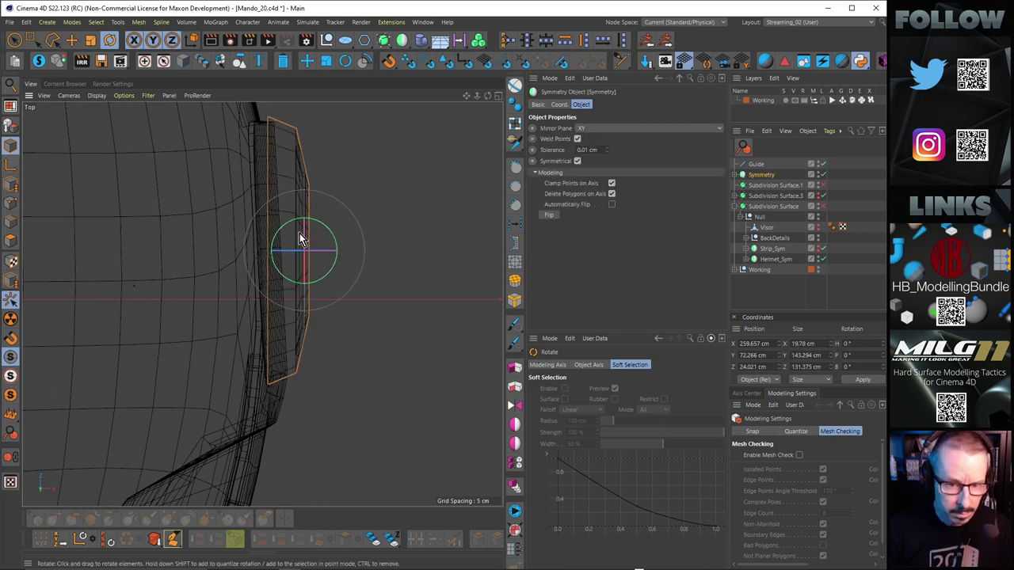
pyautogui.moveTo(336, 245); pyautogui.dragTo(335, 238)
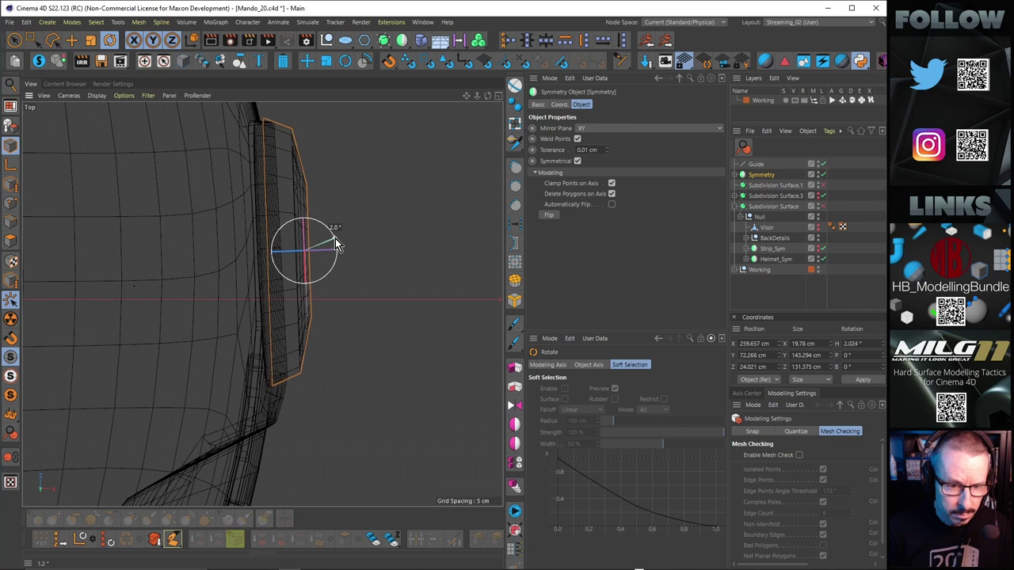
pyautogui.moveTo(335, 238); pyautogui.dragTo(535, 148)
# Check the rotated ear piece's fit against the helmet in perspective and open the reference image board beside the model.
pyautogui.middleClick(291, 313)
pyautogui.middleClick(216, 291)
pyautogui.keyDown('alt'); pyautogui.moveTo(284, 313); pyautogui.dragTo(195, 370); pyautogui.keyUp('alt')
pyautogui.scroll(-4, 287, 311)
pyautogui.keyDown('alt'); pyautogui.moveTo(190, 316); pyautogui.dragTo(268, 318); pyautogui.keyUp('alt')
pyautogui.keyDown('alt'); pyautogui.moveTo(289, 310); pyautogui.dragTo(392, 296, button='right'); pyautogui.keyUp('alt')
pyautogui.keyDown('alt'); pyautogui.moveTo(392, 301); pyautogui.dragTo(263, 329); pyautogui.keyUp('alt')
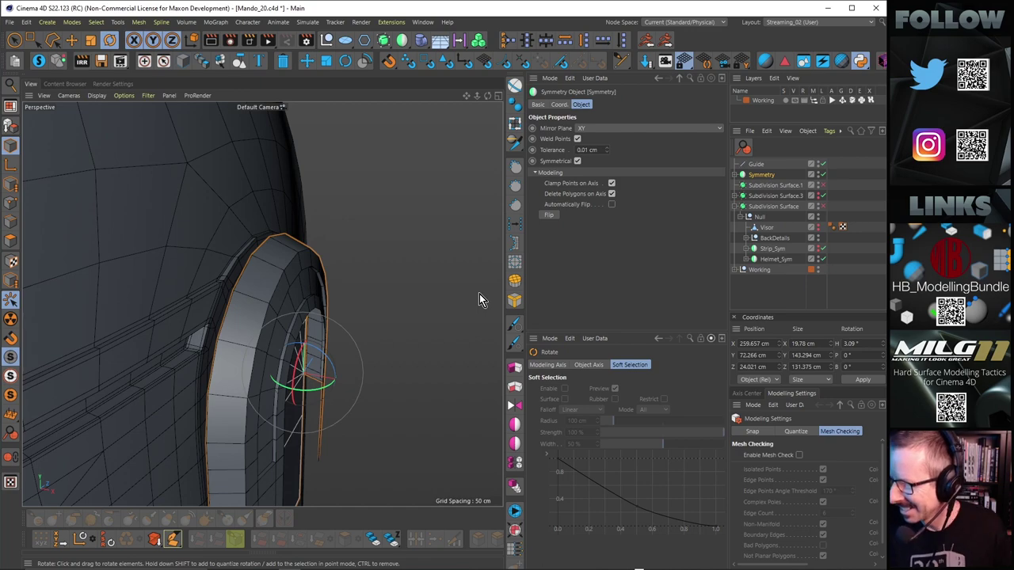
pyautogui.keyDown('alt'); pyautogui.moveTo(372, 294); pyautogui.dragTo(274, 182); pyautogui.keyUp('alt')
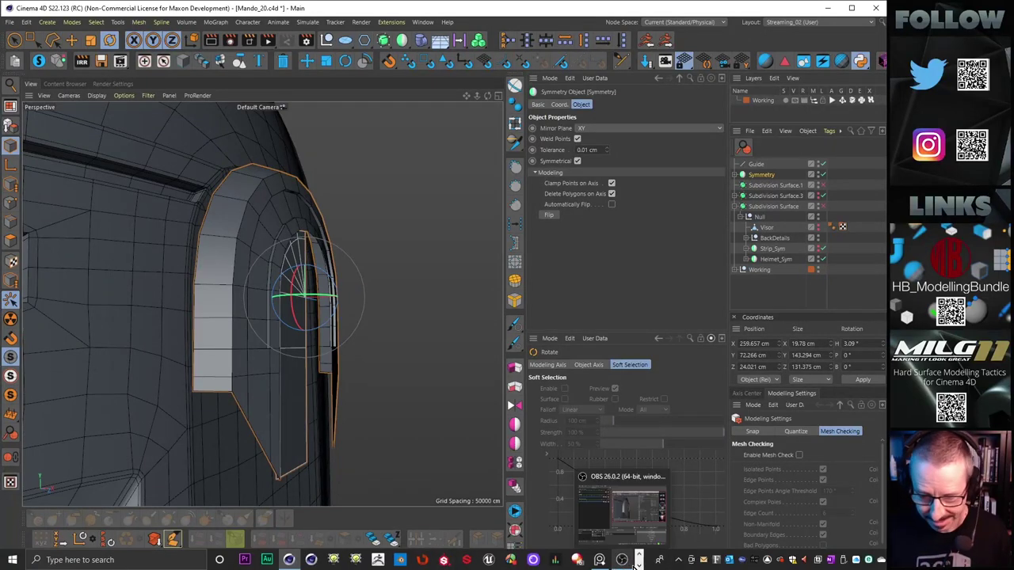
pyautogui.click(600, 561)
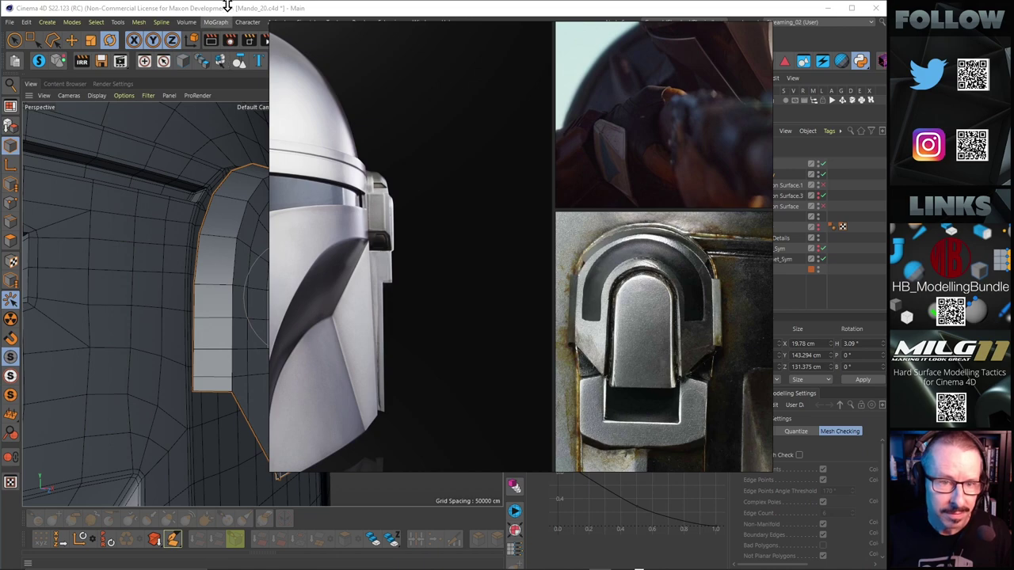
pyautogui.moveTo(537, 30); pyautogui.dragTo(783, 235)
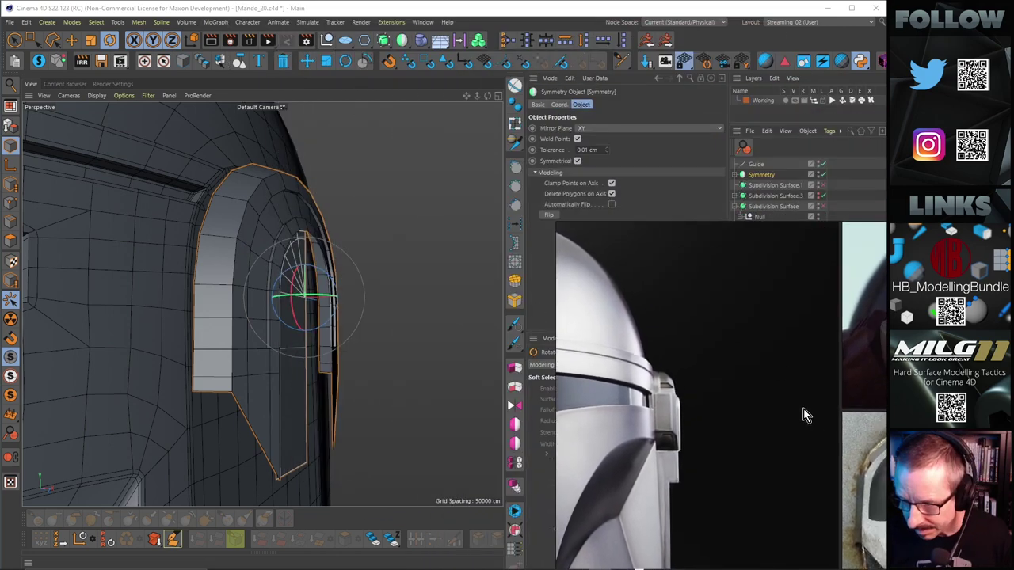
# Select the ear piece's back rim edges from the lower end to the top of the arch and move them toward the helmet, to X -17.764 cm.
pyautogui.keyDown('alt'); pyautogui.moveTo(266, 206); pyautogui.dragTo(235, 214); pyautogui.keyUp('alt')
pyautogui.click(245, 219)
pyautogui.press('Return')
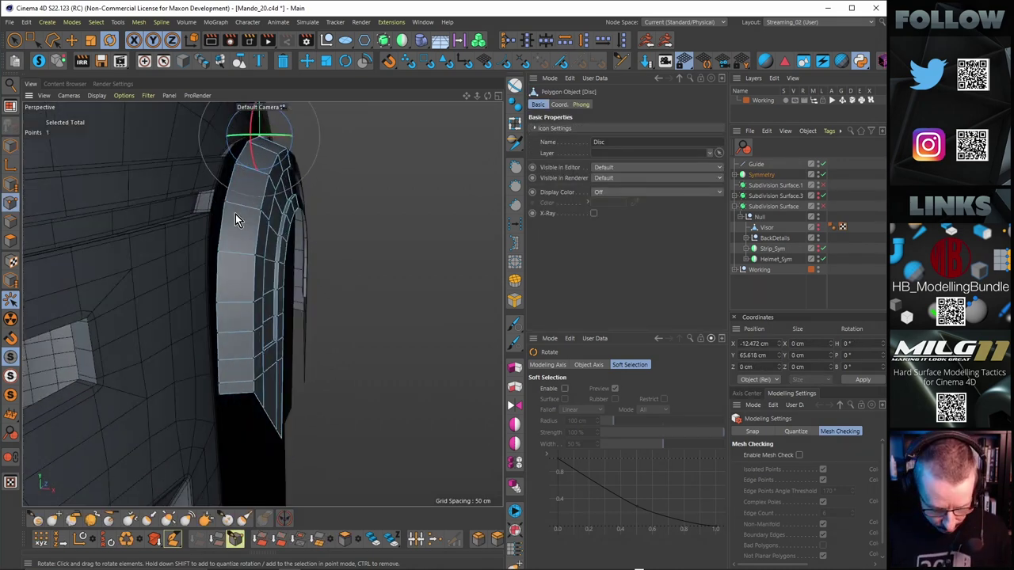
pyautogui.press('Return')
pyautogui.press('e')
pyautogui.click(222, 389)
pyautogui.keyDown('alt'); pyautogui.moveTo(269, 320); pyautogui.dragTo(349, 173); pyautogui.keyUp('alt')
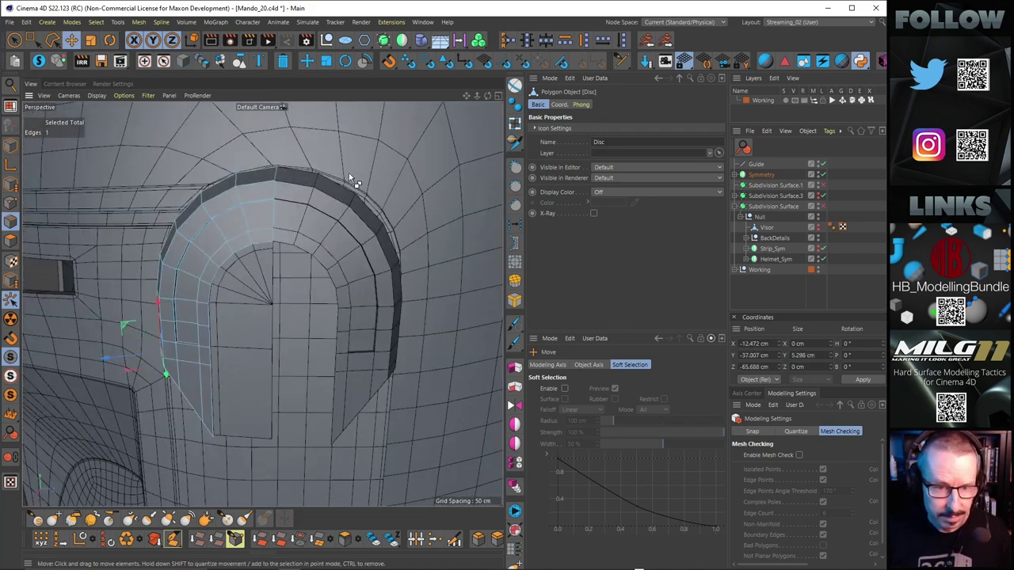
pyautogui.keyDown('ctrl'); pyautogui.keyDown('shift'); pyautogui.click(266, 175); pyautogui.keyUp('shift'); pyautogui.keyUp('ctrl')
pyautogui.keyDown('alt'); pyautogui.moveTo(261, 202); pyautogui.dragTo(307, 193); pyautogui.keyUp('alt')
pyautogui.middleClick(307, 193)
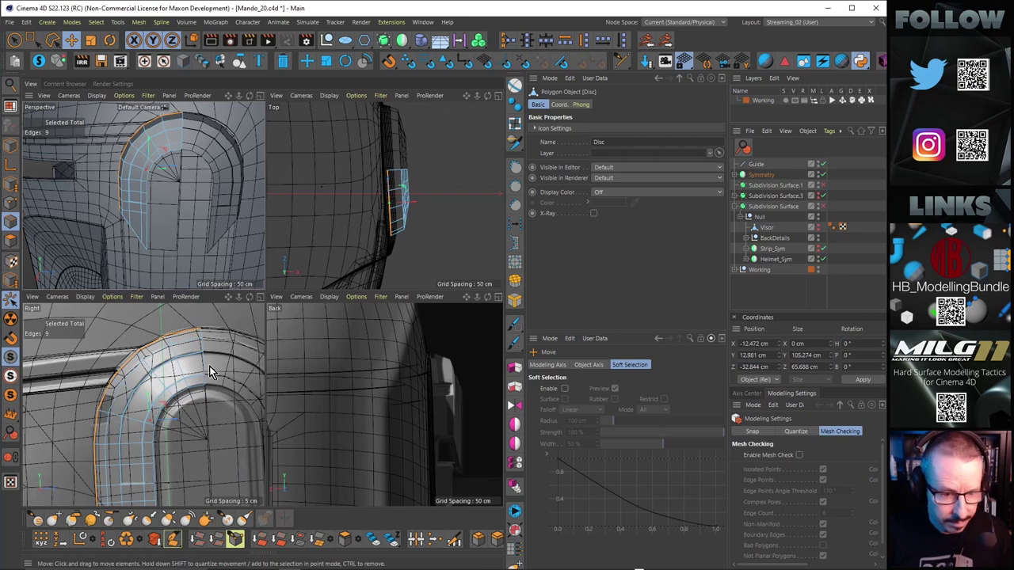
pyautogui.middleClick(214, 363)
pyautogui.middleClick(348, 246)
pyautogui.middleClick(193, 211)
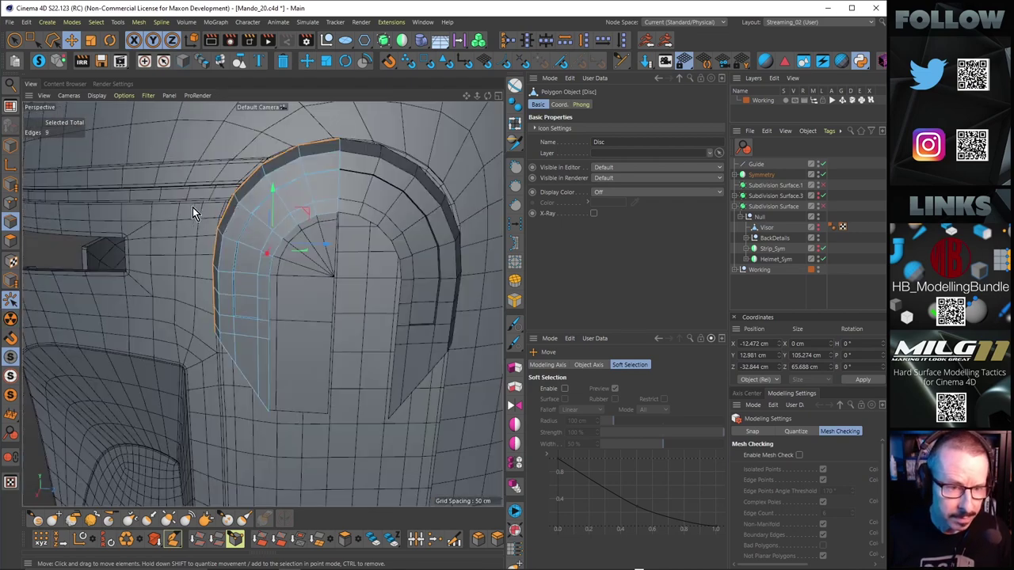
pyautogui.keyDown('alt'); pyautogui.moveTo(375, 210); pyautogui.dragTo(253, 232); pyautogui.keyUp('alt')
pyautogui.keyDown('alt'); pyautogui.moveTo(271, 196); pyautogui.dragTo(166, 196); pyautogui.keyUp('alt')
pyautogui.middleClick(166, 196)
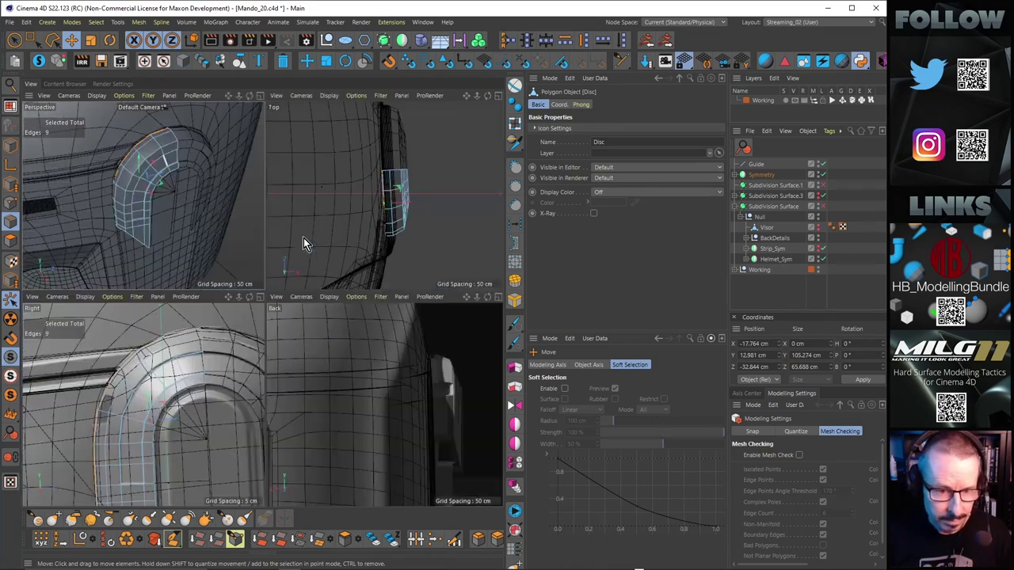
# Line-cut a slanted edge across the ear piece band in the right view, from the horizontal loop's inner end to just above its outer end.
pyautogui.middleClick(303, 373)
pyautogui.keyDown('alt'); pyautogui.moveTo(260, 335); pyautogui.dragTo(286, 251, button='middle'); pyautogui.keyUp('alt')
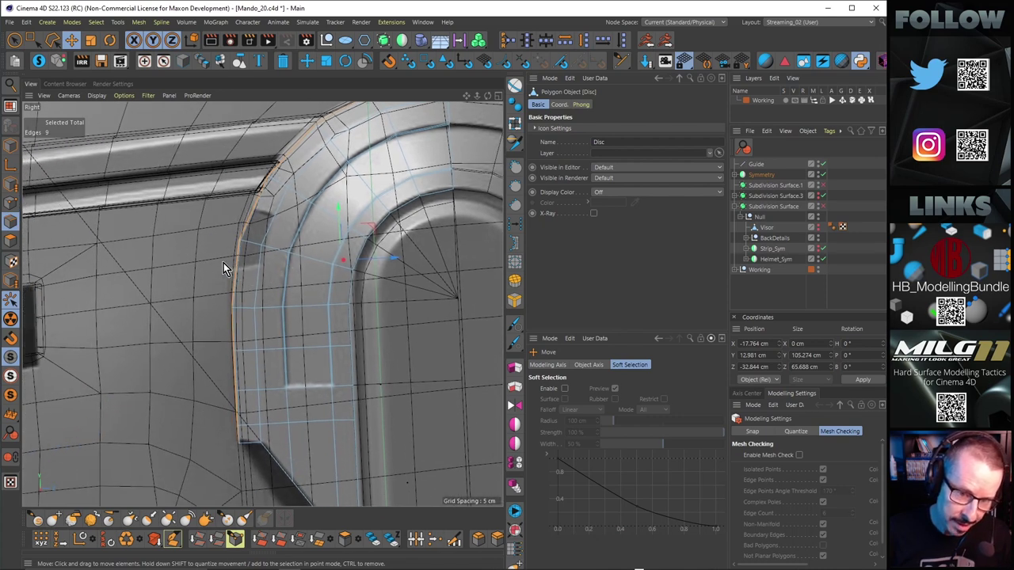
pyautogui.keyDown('alt'); pyautogui.moveTo(281, 266); pyautogui.dragTo(255, 325, button='middle'); pyautogui.keyUp('alt')
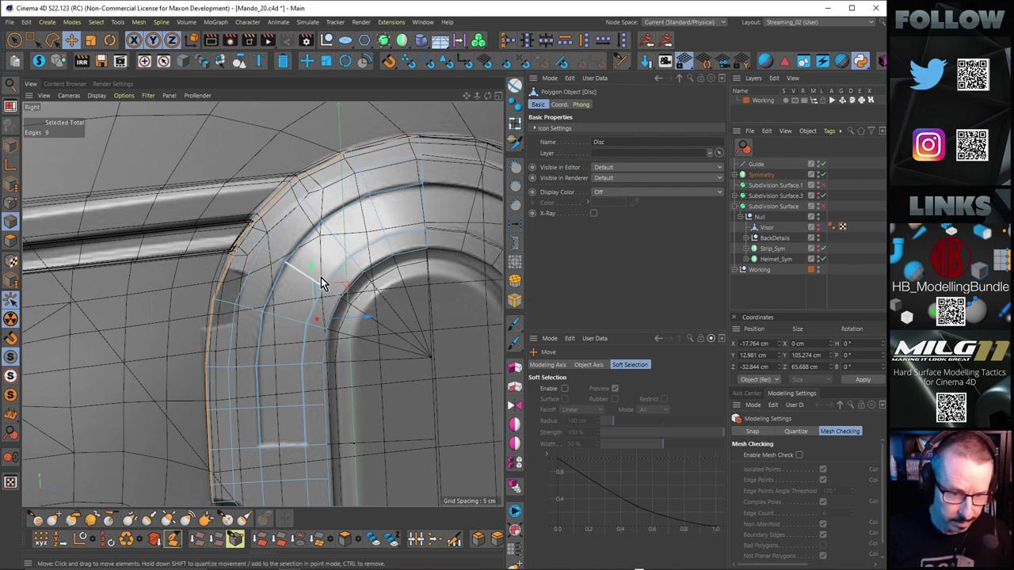
pyautogui.keyDown('alt'); pyautogui.moveTo(323, 267); pyautogui.dragTo(318, 274, button='right'); pyautogui.keyUp('alt')
pyautogui.keyDown('alt'); pyautogui.moveTo(317, 278); pyautogui.dragTo(314, 312); pyautogui.keyUp('alt')
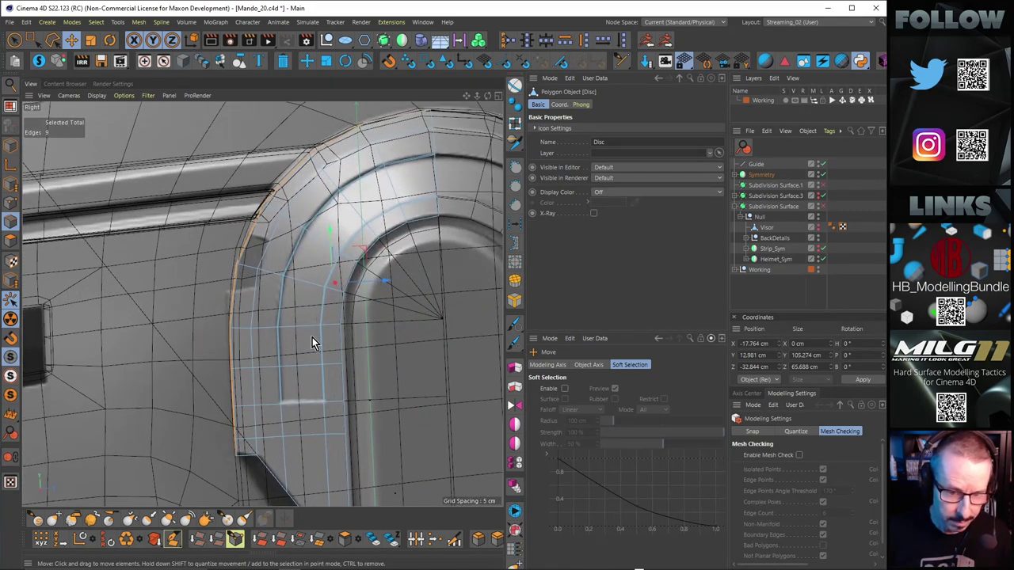
pyautogui.doubleClick(239, 330)
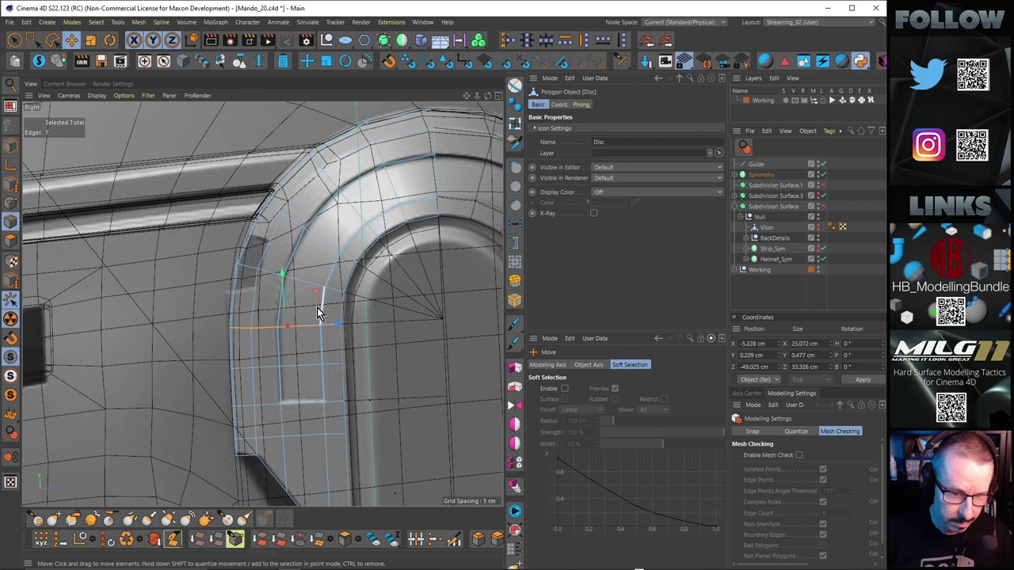
pyautogui.moveTo(319, 274)
pyautogui.keyDown('alt'); pyautogui.mouseDown()
pyautogui.moveTo(302, 281)
pyautogui.moveTo(318, 277)
pyautogui.mouseUp(); pyautogui.keyUp('alt')
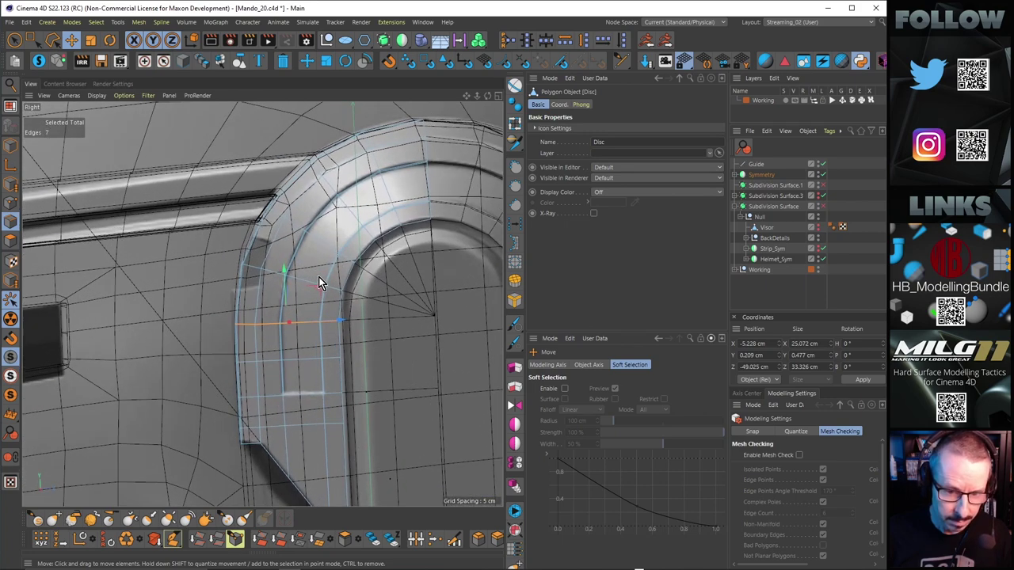
pyautogui.press('k')
pyautogui.press('k')
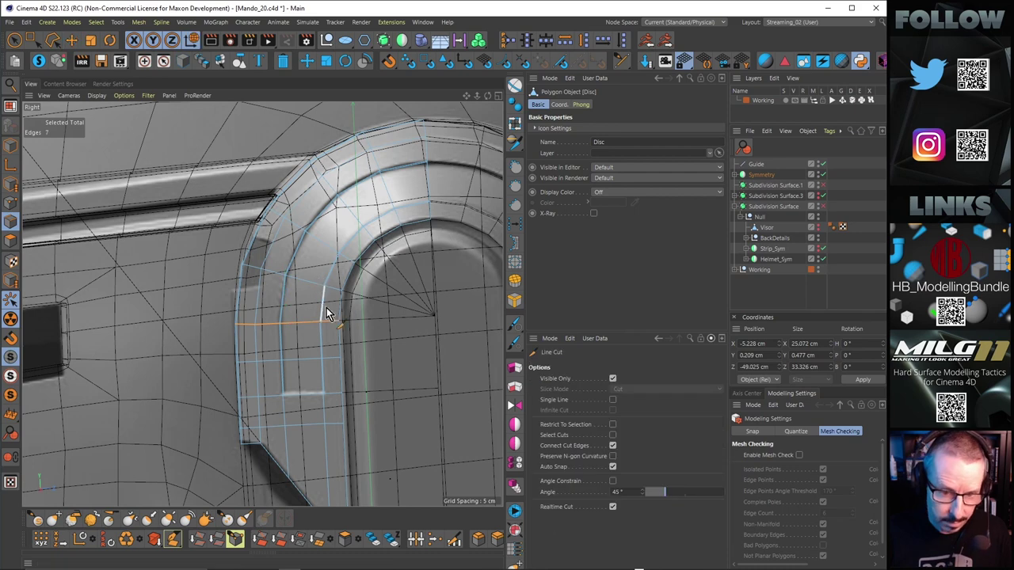
pyautogui.click(235, 309)
pyautogui.press('e')
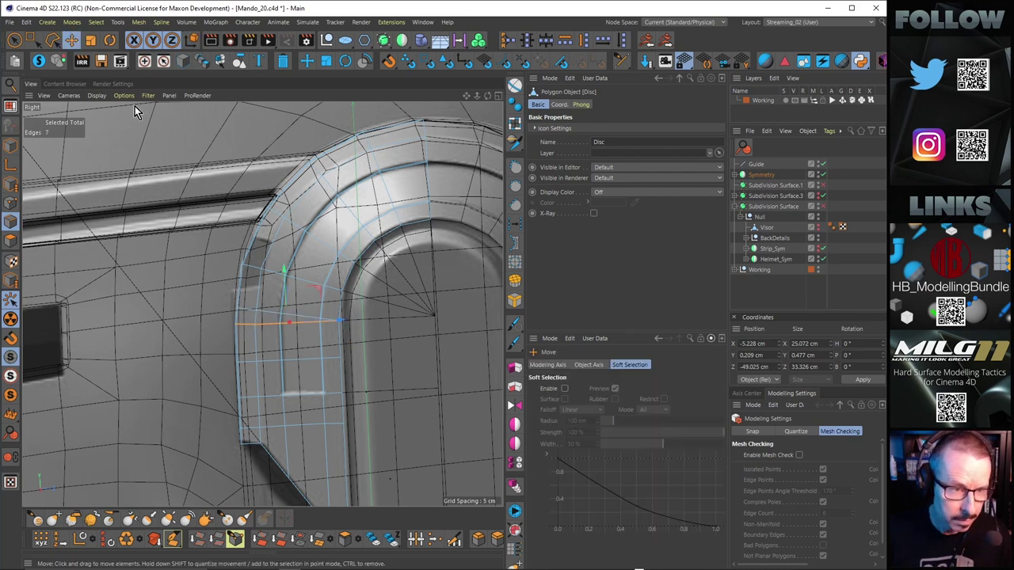
# Box-select the points of the new cut along the ear piece's outer rim in point mode.
pyautogui.click(32, 40)
pyautogui.click(10, 202)
pyautogui.scroll(2, 229, 304)
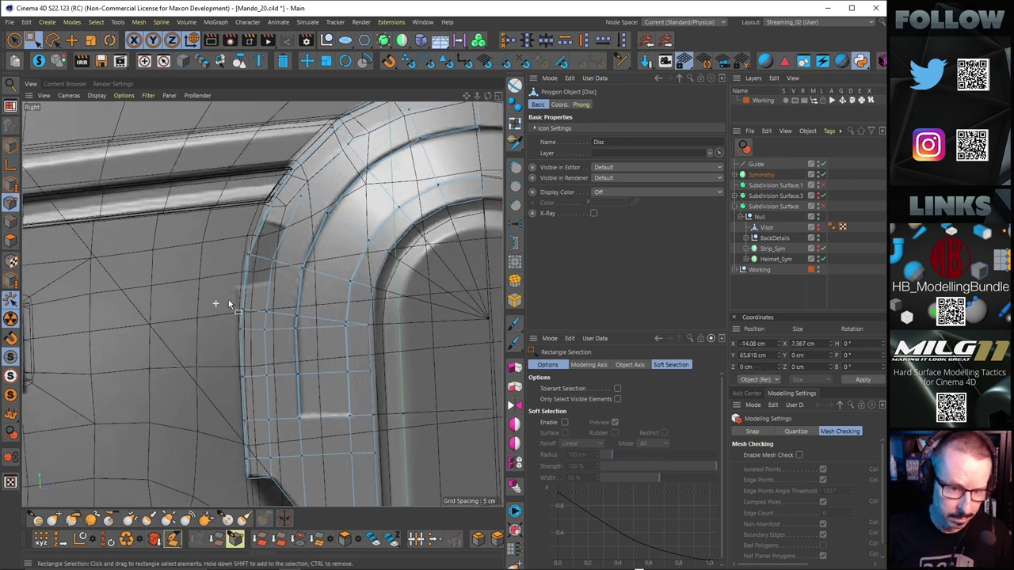
pyautogui.scroll(1, 229, 304)
pyautogui.moveTo(223, 292)
pyautogui.mouseDown()
pyautogui.moveTo(267, 335)
pyautogui.moveTo(286, 306)
pyautogui.moveTo(242, 294)
pyautogui.mouseUp()
pyautogui.scroll(1, 267, 331)
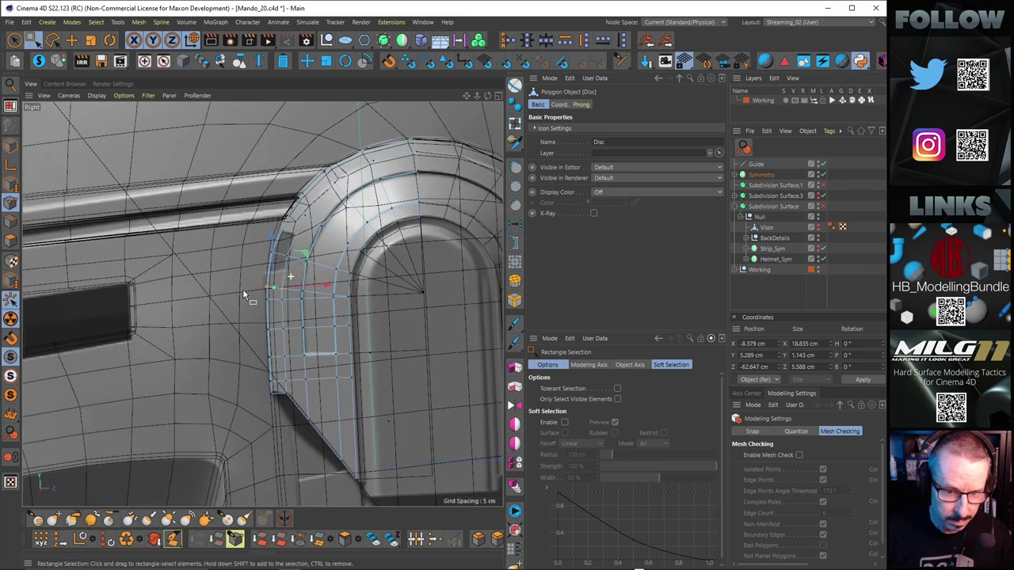
pyautogui.keyDown('alt'); pyautogui.moveTo(375, 283); pyautogui.dragTo(388, 283, button='right'); pyautogui.keyUp('alt')
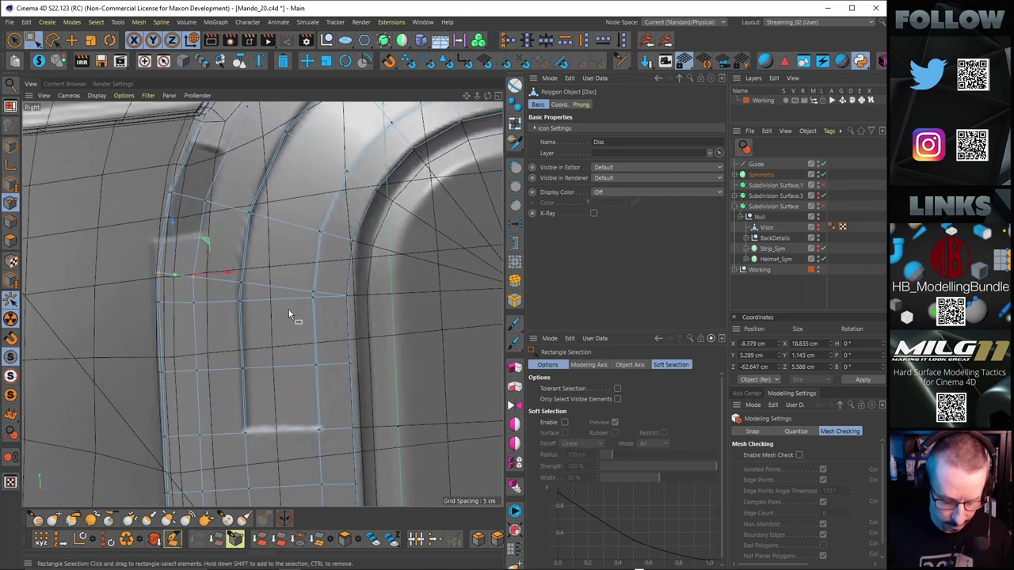
# Dissolve the original horizontal edge loop just below the new slanted cut.
pyautogui.press('Return')
pyautogui.press('e')
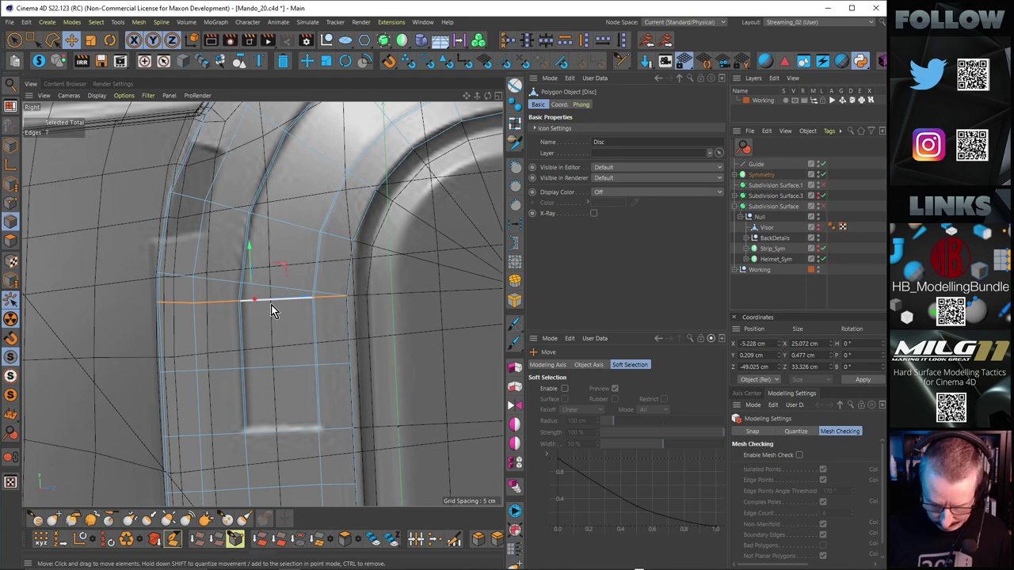
pyautogui.hotkey('ctrl', 'BackSpace')
pyautogui.keyDown('alt'); pyautogui.moveTo(315, 282); pyautogui.dragTo(279, 295, button='right'); pyautogui.keyUp('alt')
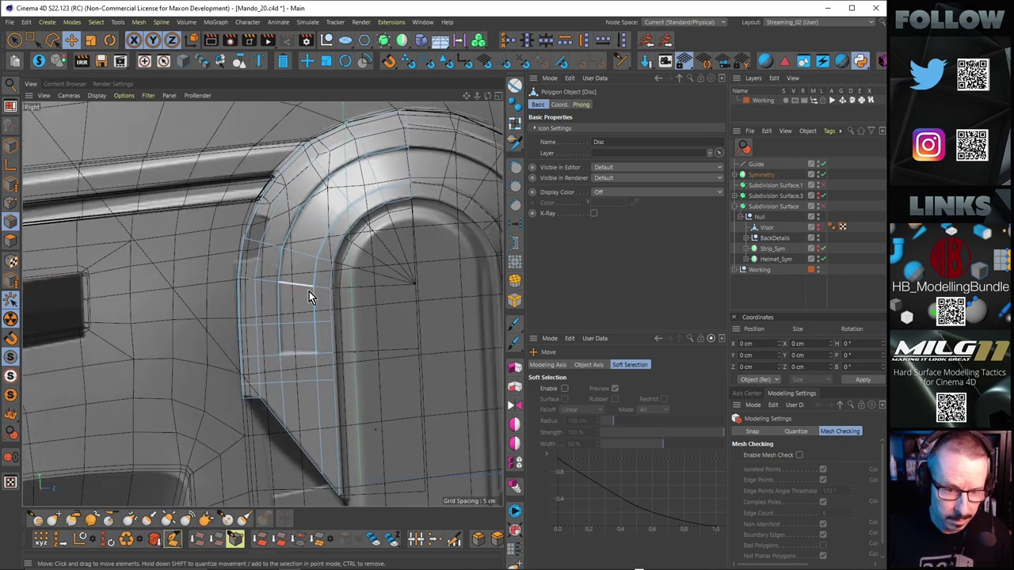
pyautogui.keyDown('alt'); pyautogui.moveTo(309, 291); pyautogui.dragTo(252, 326); pyautogui.keyUp('alt')
pyautogui.keyDown('alt'); pyautogui.moveTo(292, 234); pyautogui.dragTo(298, 257); pyautogui.keyUp('alt')
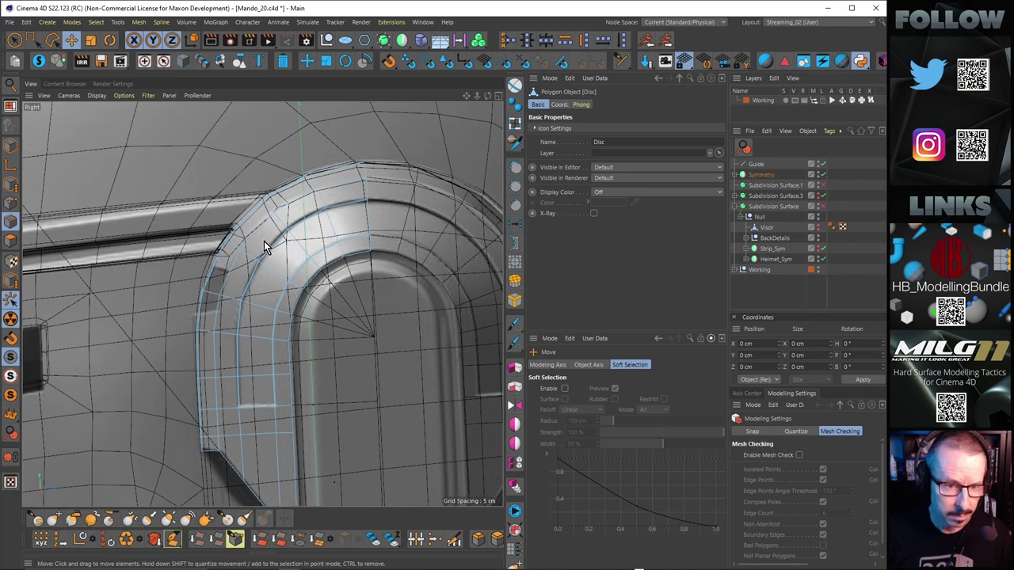
# Examine the ear piece in perspective and study its shape in the helmet photos and grey renders on the reference board.
pyautogui.middleClick(273, 236)
pyautogui.middleClick(205, 229)
pyautogui.keyDown('alt'); pyautogui.moveTo(205, 229); pyautogui.dragTo(355, 222); pyautogui.keyUp('alt')
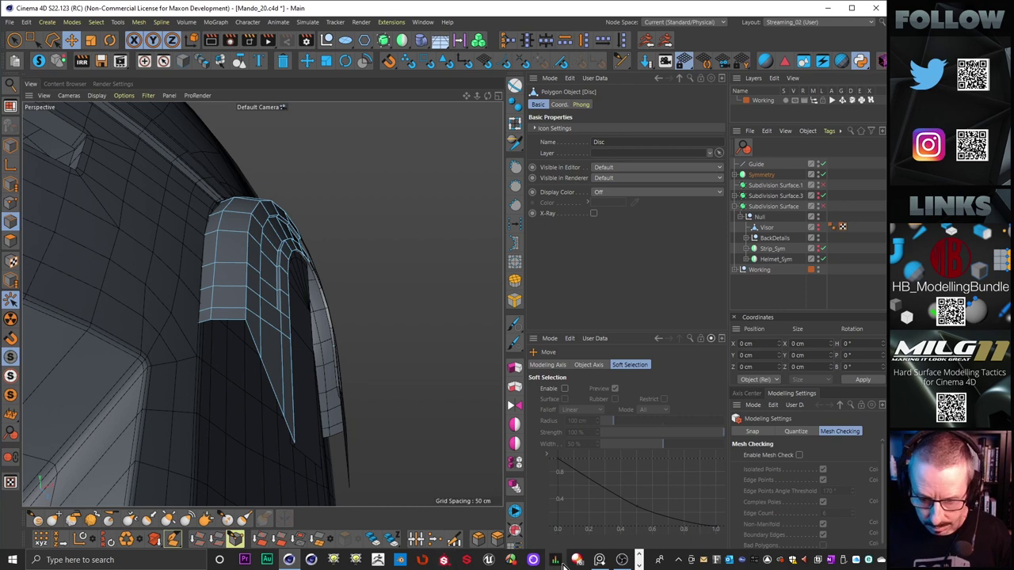
pyautogui.click(600, 561)
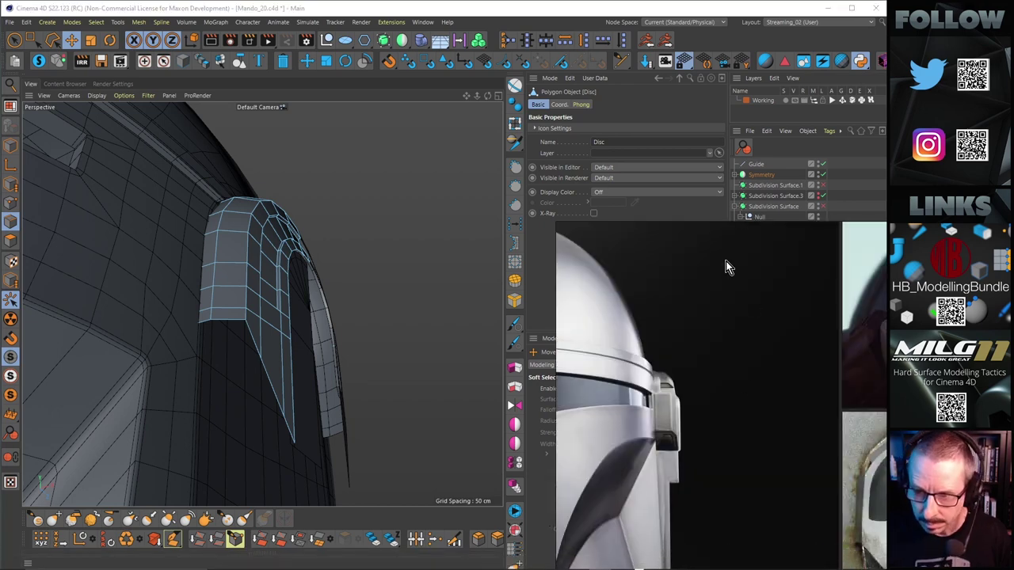
pyautogui.moveTo(705, 386); pyautogui.dragTo(965, 257, button='middle')
pyautogui.moveTo(716, 347); pyautogui.dragTo(746, 405, button='middle')
pyautogui.scroll(-4, 737, 400)
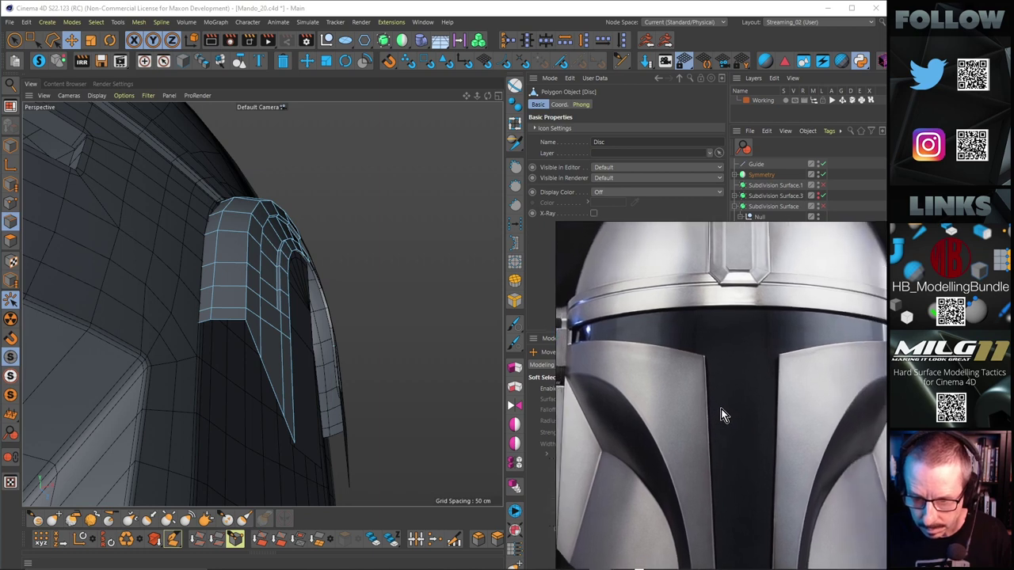
pyautogui.scroll(-2, 744, 387)
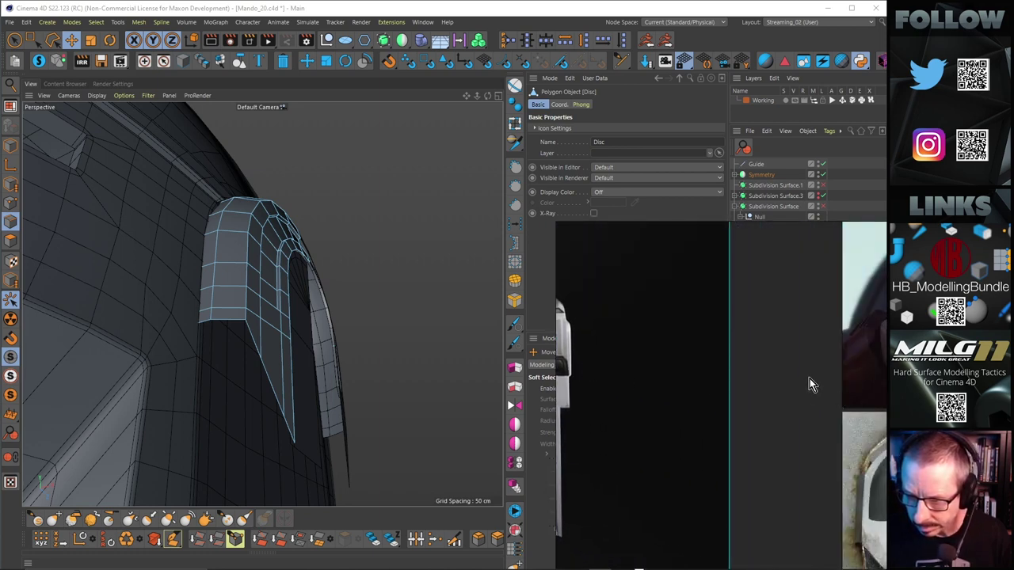
pyautogui.scroll(-6, 825, 351)
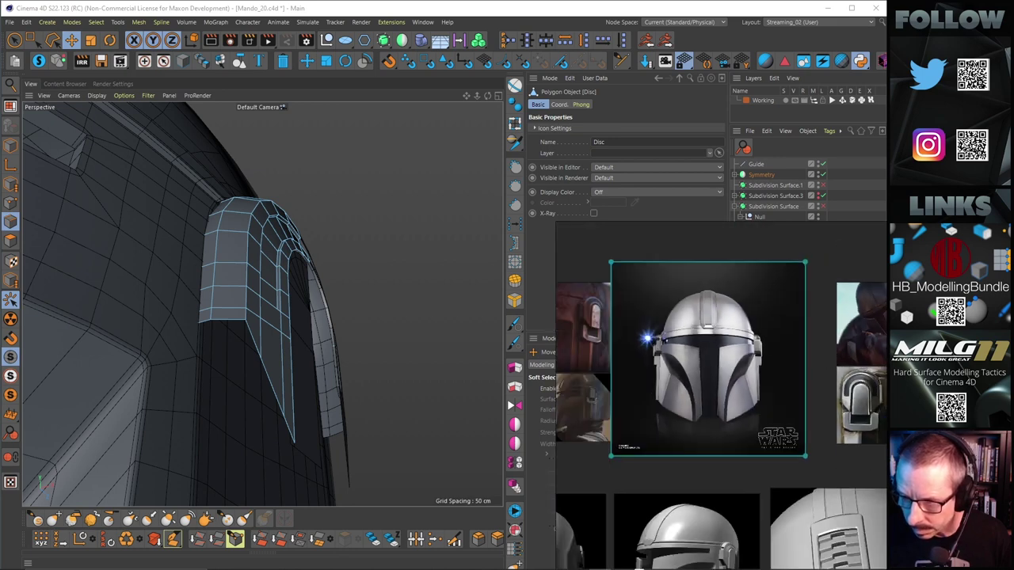
pyautogui.scroll(8, 908, 290)
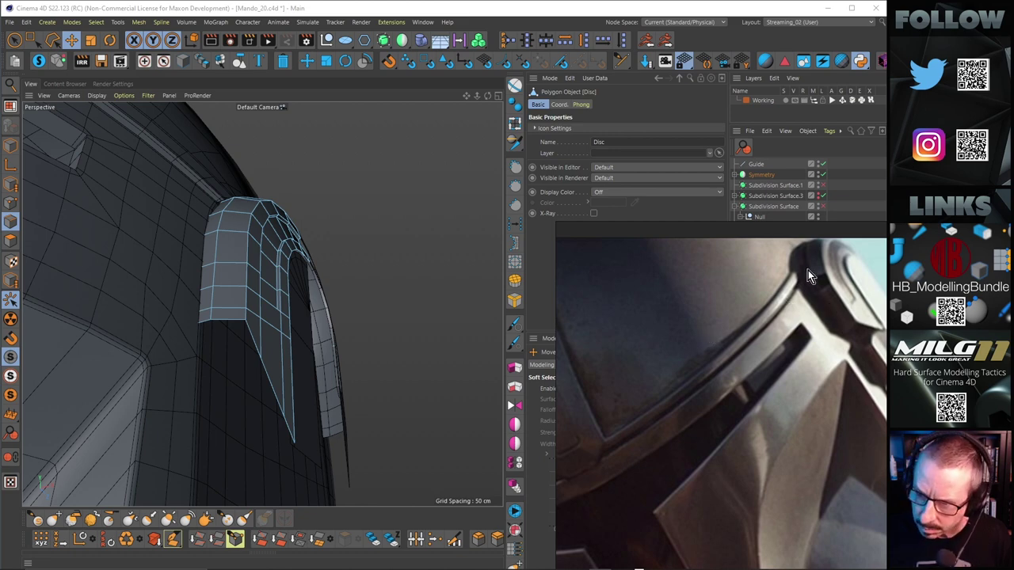
pyautogui.scroll(-6, 814, 293)
pyautogui.scroll(-3, 757, 444)
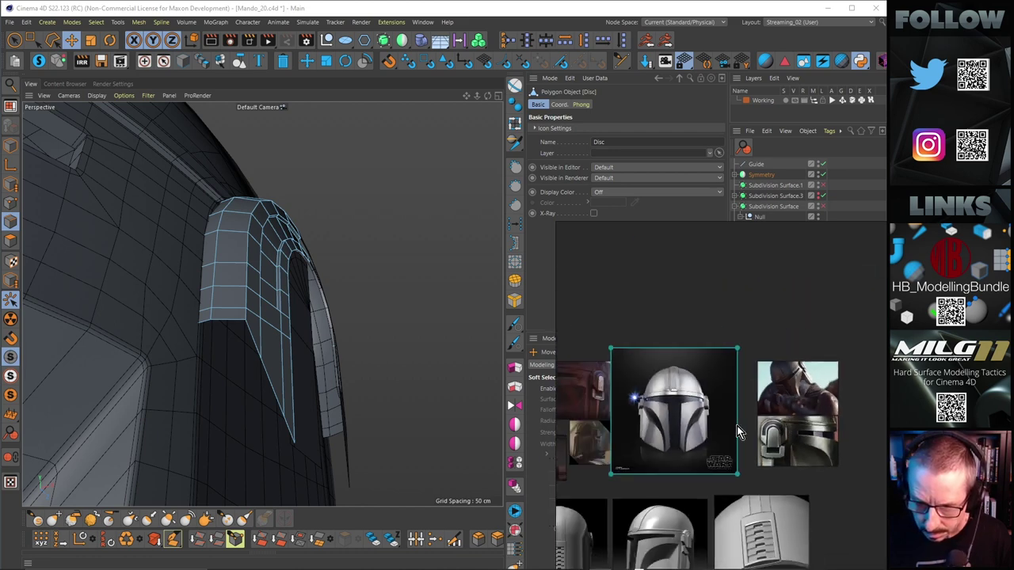
pyautogui.scroll(8, 685, 545)
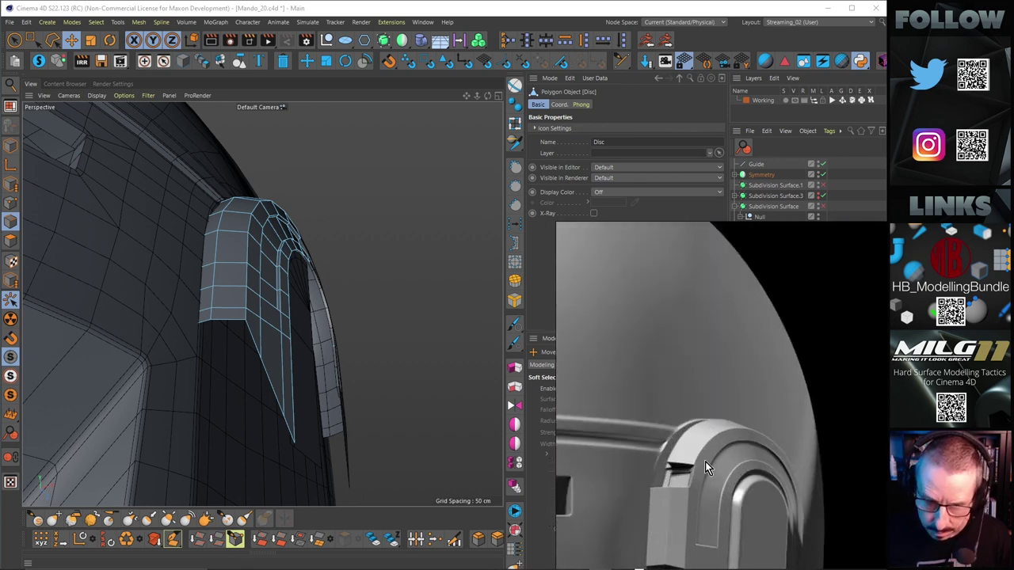
# Compare the ear piece's band and lower end with the grey render reference in the perspective and right views.
pyautogui.middleClick(264, 230)
pyautogui.middleClick(187, 223)
pyautogui.moveTo(230, 240)
pyautogui.keyDown('alt'); pyautogui.mouseDown()
pyautogui.moveTo(206, 281)
pyautogui.moveTo(256, 221)
pyautogui.moveTo(286, 211)
pyautogui.moveTo(233, 207)
pyautogui.moveTo(217, 183)
pyautogui.moveTo(195, 206)
pyautogui.moveTo(216, 248)
pyautogui.mouseUp(); pyautogui.keyUp('alt')
pyautogui.press('u')
pyautogui.press('s')
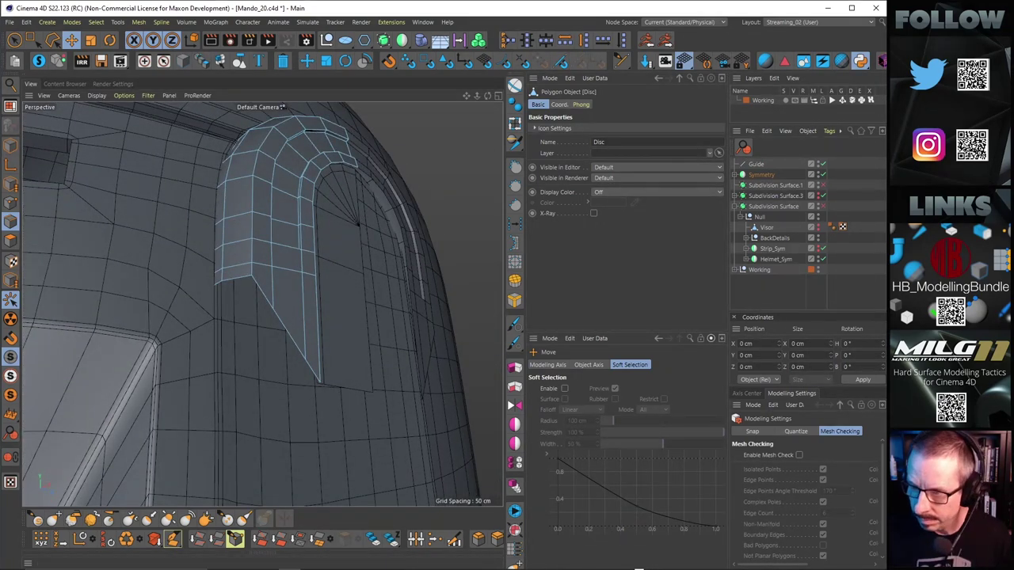
pyautogui.hotkey('alt', 'Tab')
pyautogui.moveTo(885, 207)
pyautogui.keyDown('alt'); pyautogui.mouseDown()
pyautogui.moveTo(854, 191)
pyautogui.moveTo(861, 161)
pyautogui.moveTo(886, 146)
pyautogui.mouseUp(); pyautogui.keyUp('alt')
pyautogui.keyDown('alt'); pyautogui.moveTo(735, 359); pyautogui.dragTo(741, 358); pyautogui.keyUp('alt')
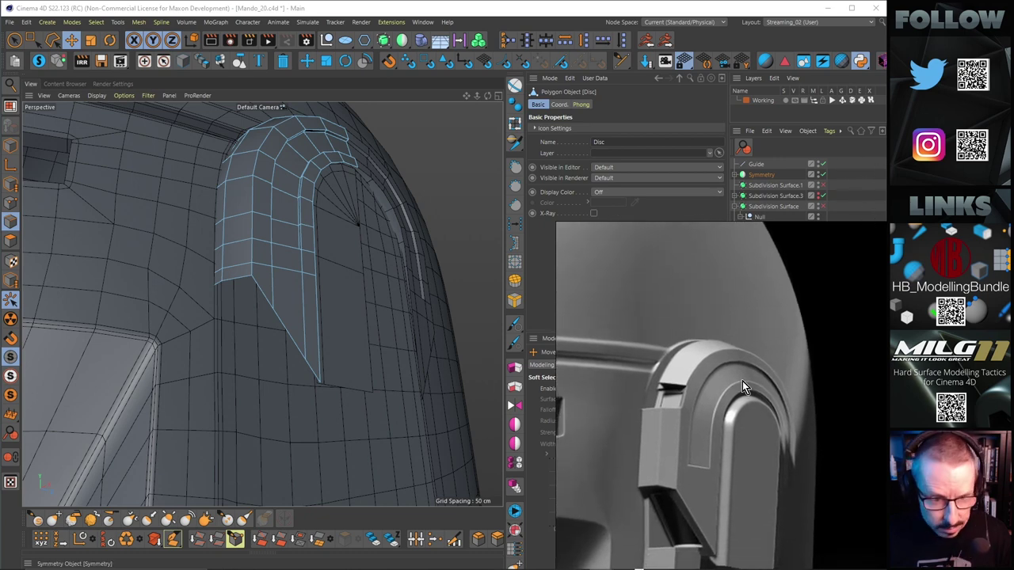
pyautogui.middleClick(397, 352)
pyautogui.middleClick(230, 455)
pyautogui.scroll(4, 362, 329)
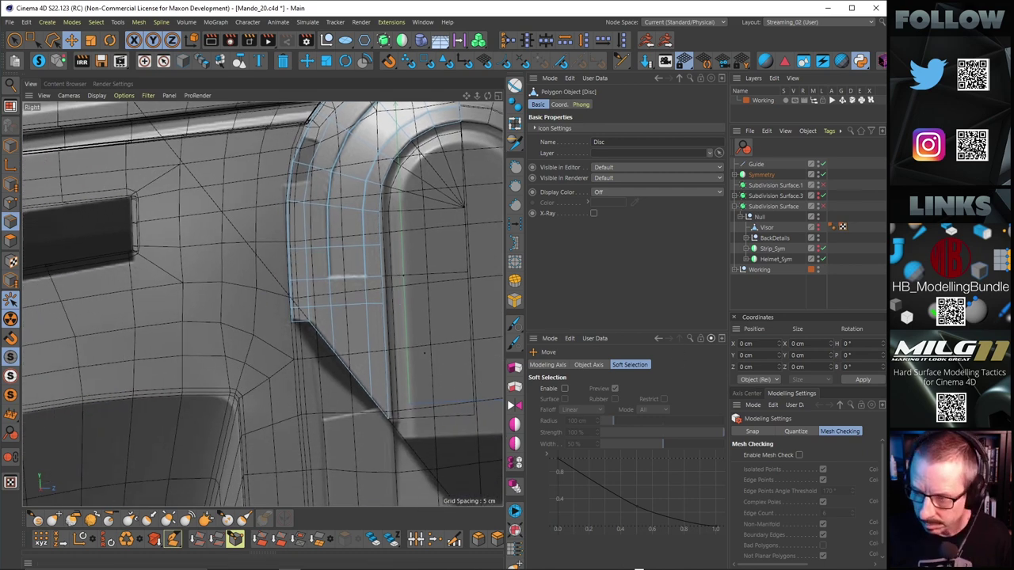
# Study the ear piece's angled lower end in the helmet photos and renders on the reference board.
pyautogui.hotkey('alt', 'Tab')
pyautogui.scroll(-10, 792, 409)
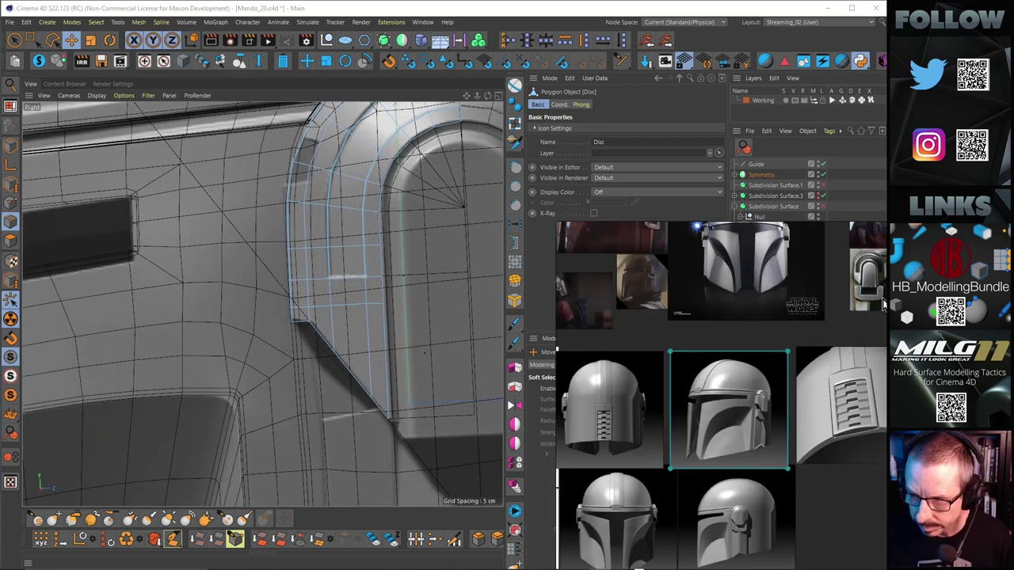
pyautogui.scroll(-2, 631, 293)
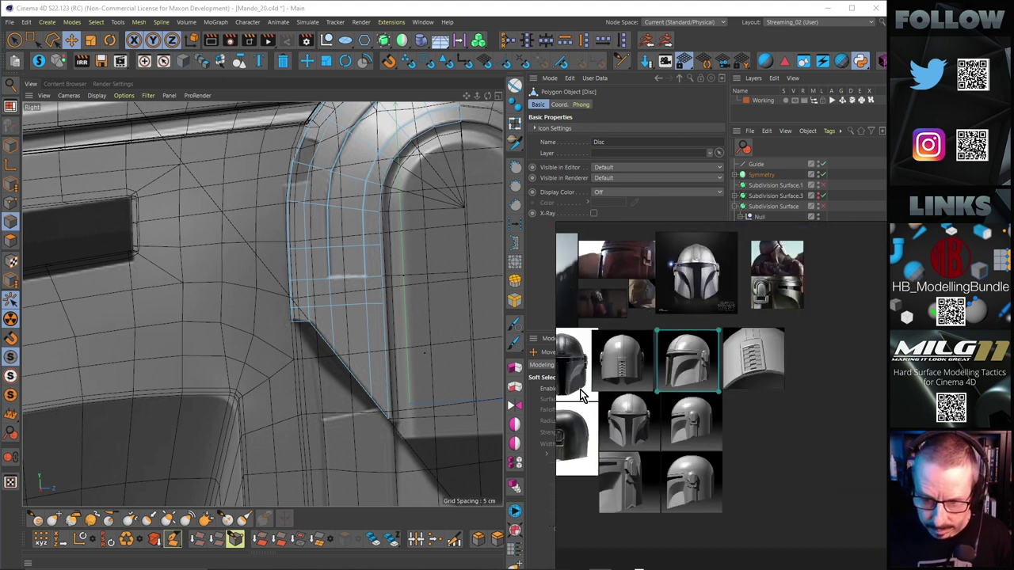
pyautogui.scroll(5, 605, 300)
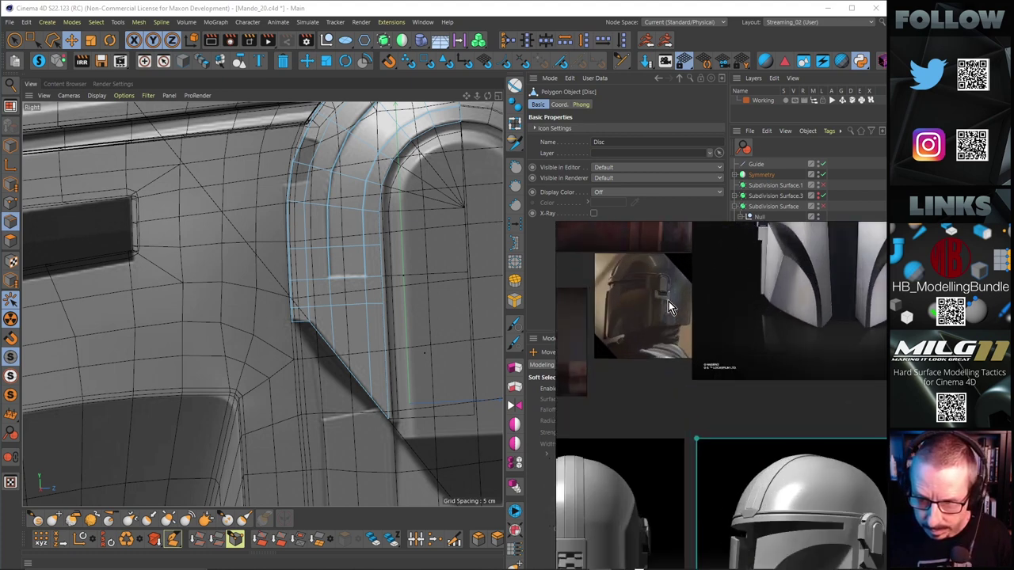
pyautogui.scroll(2, 662, 285)
pyautogui.scroll(-6, 663, 276)
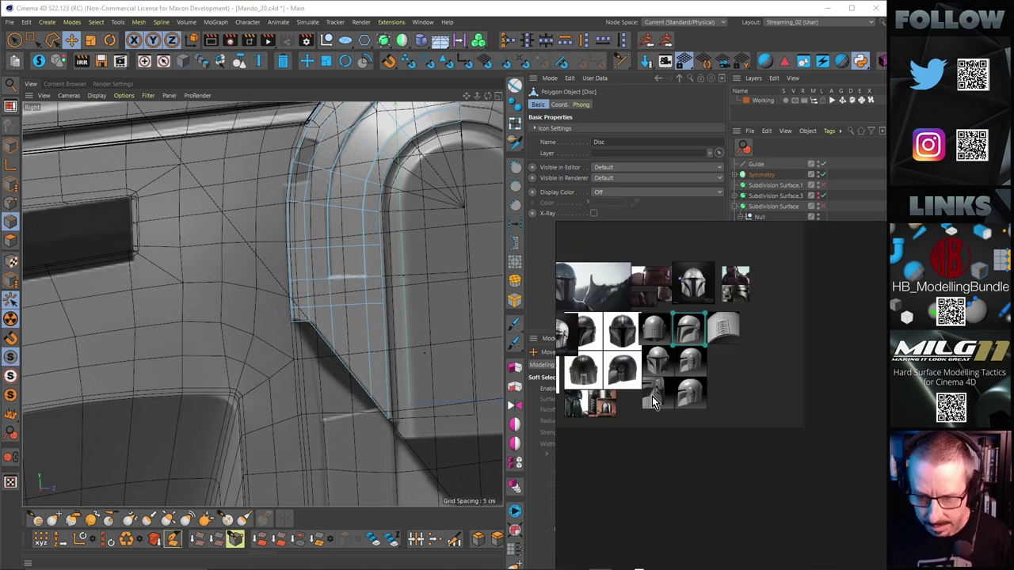
pyautogui.scroll(-3, 639, 400)
pyautogui.scroll(5, 638, 400)
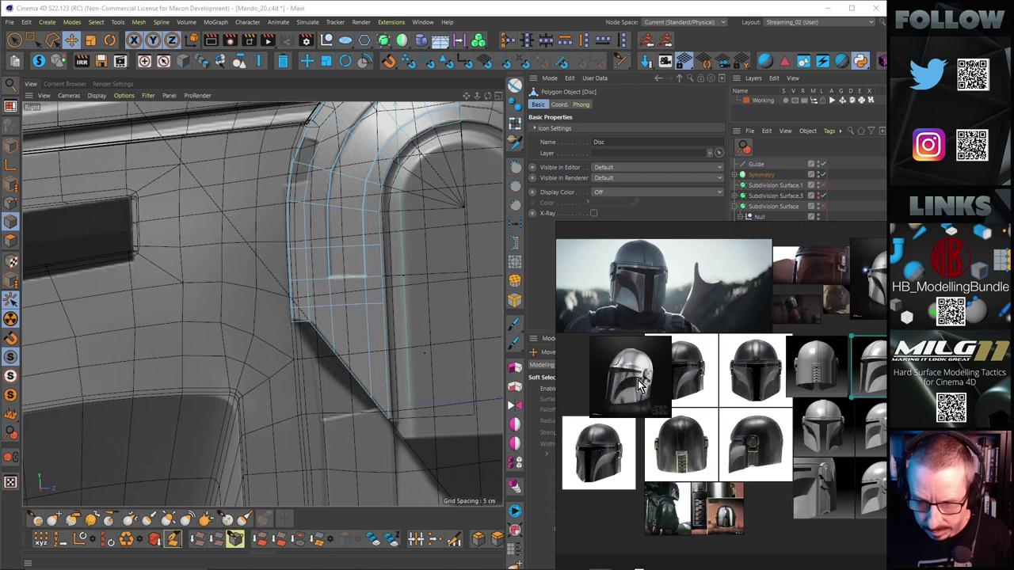
pyautogui.scroll(8, 648, 380)
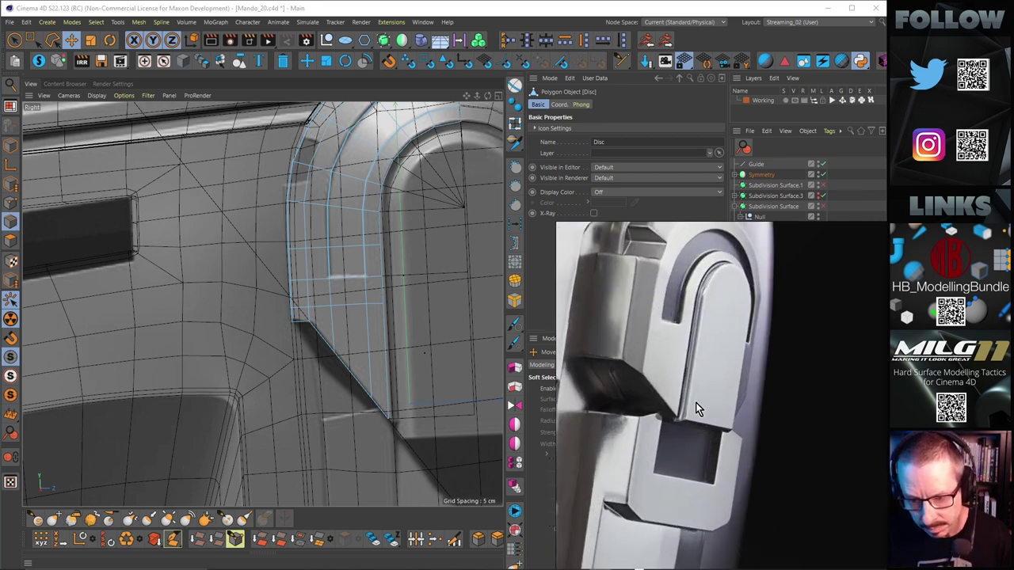
pyautogui.scroll(-4, 711, 395)
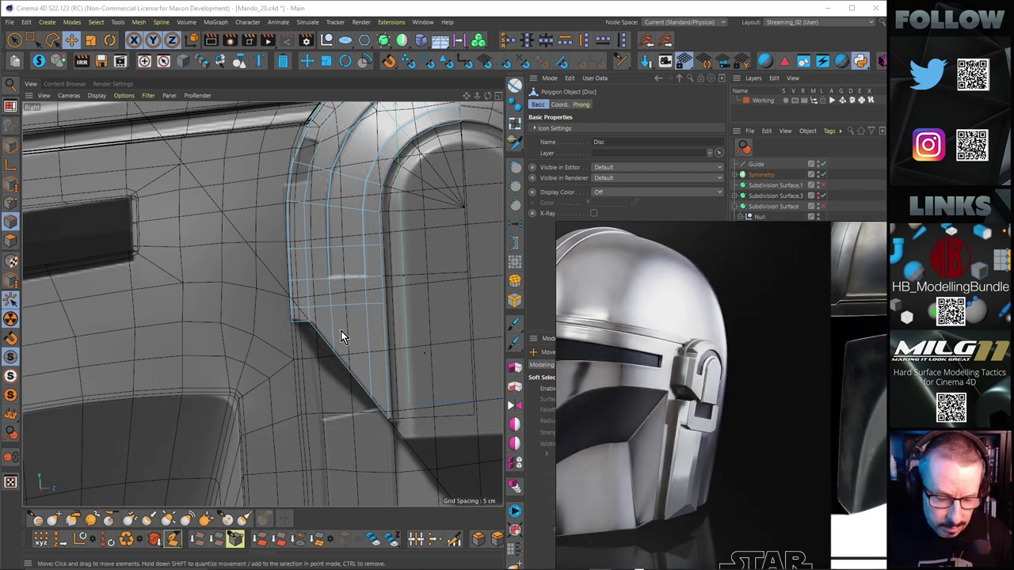
pyautogui.scroll(4, 674, 396)
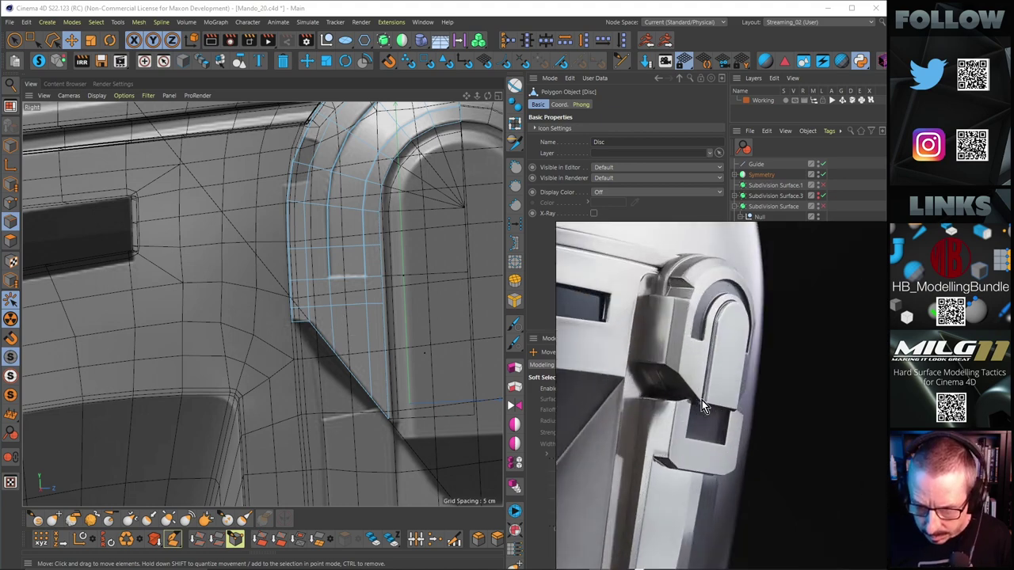
pyautogui.scroll(-5, 673, 376)
pyautogui.scroll(-4, 749, 400)
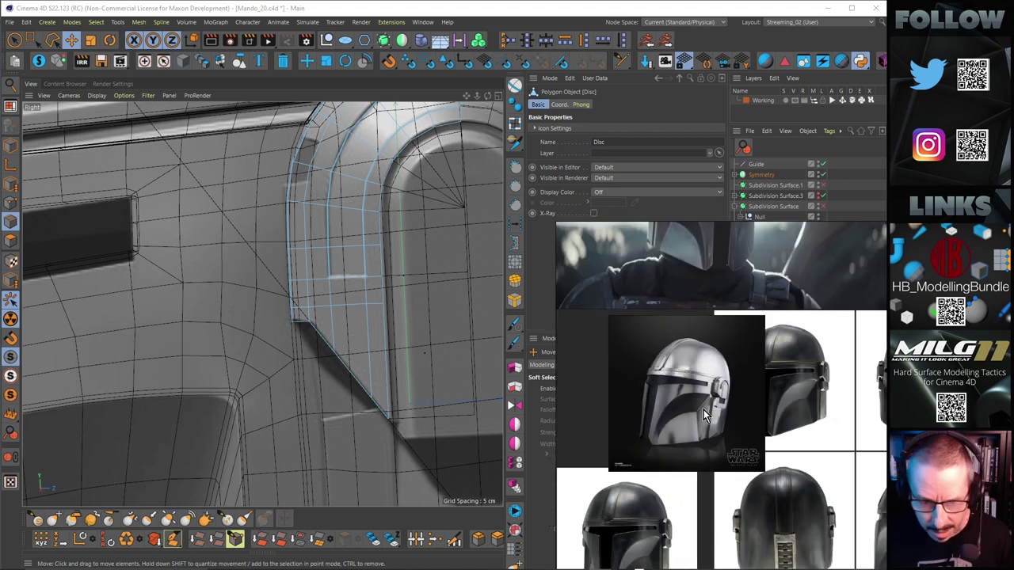
# Compare the underside of the modelled ear piece with the close-up silver helmet photo from several angles.
pyautogui.middleClick(347, 321)
pyautogui.middleClick(205, 244)
pyautogui.keyDown('alt'); pyautogui.moveTo(250, 261); pyautogui.dragTo(163, 285); pyautogui.keyUp('alt')
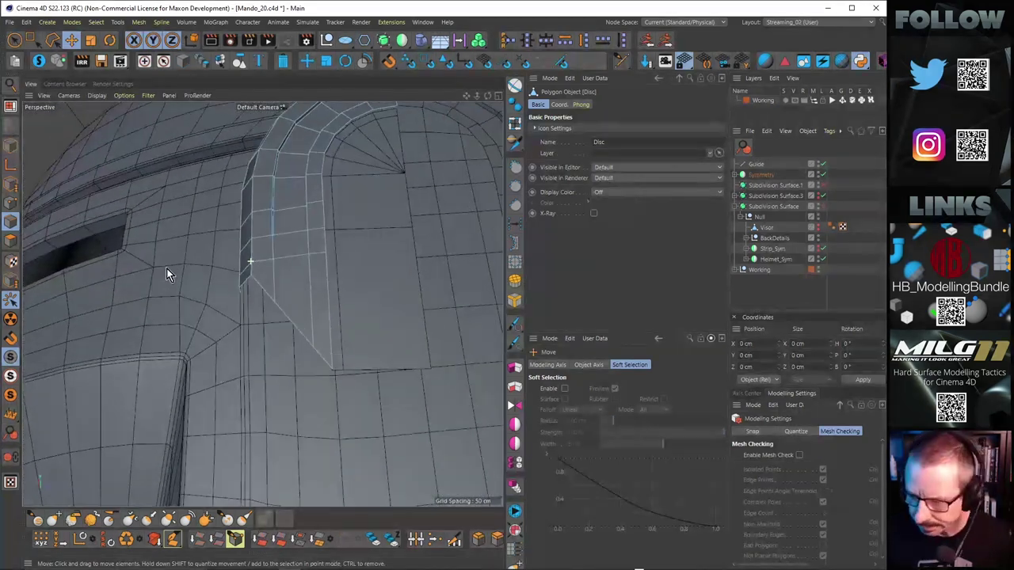
pyautogui.hotkey('alt', 'Tab')
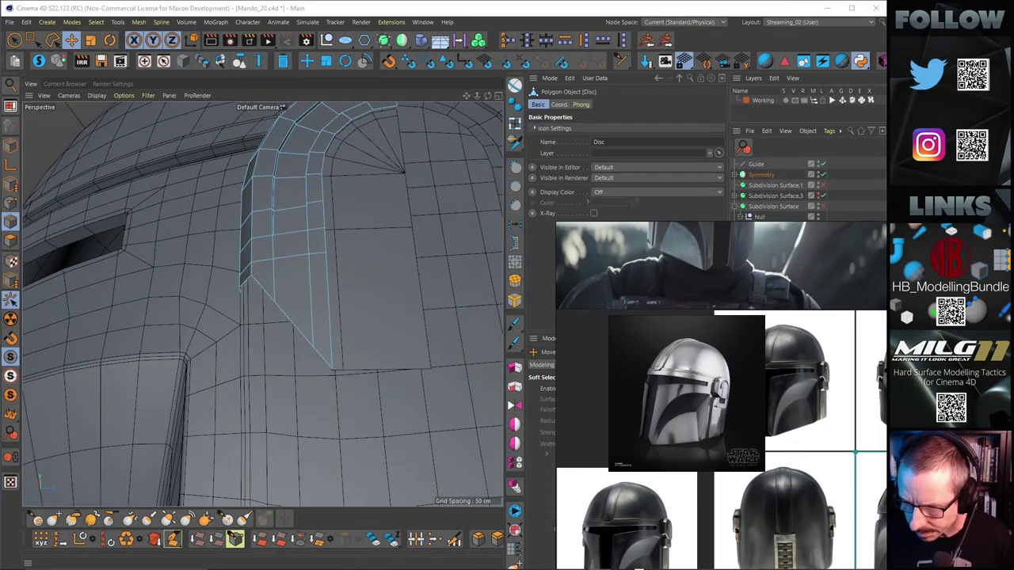
pyautogui.doubleClick(702, 409)
pyautogui.scroll(3, 713, 392)
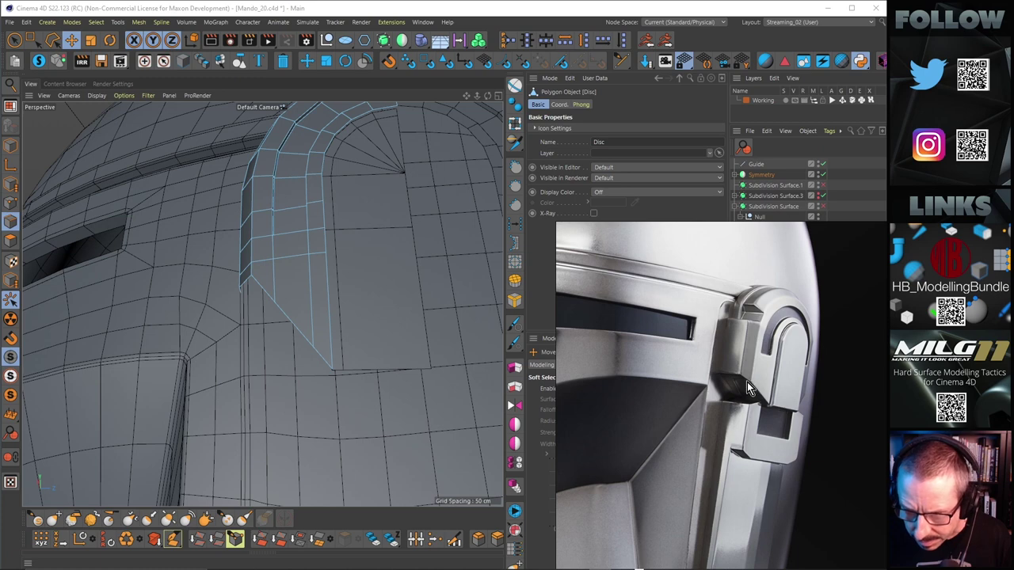
pyautogui.middleClick(421, 317)
pyautogui.press('s')
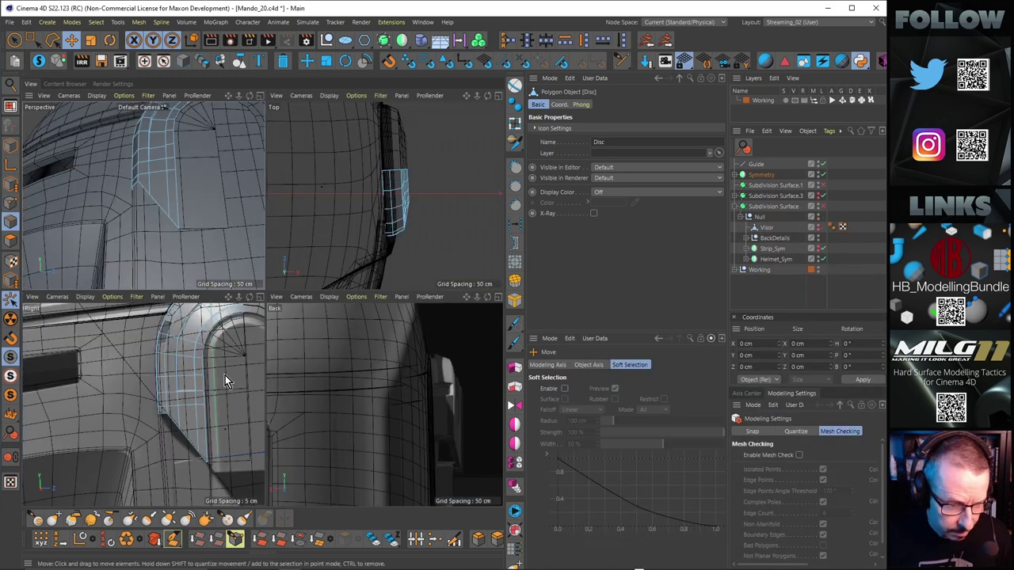
pyautogui.middleClick(204, 264)
pyautogui.keyDown('alt'); pyautogui.moveTo(264, 274); pyautogui.dragTo(255, 327); pyautogui.keyUp('alt')
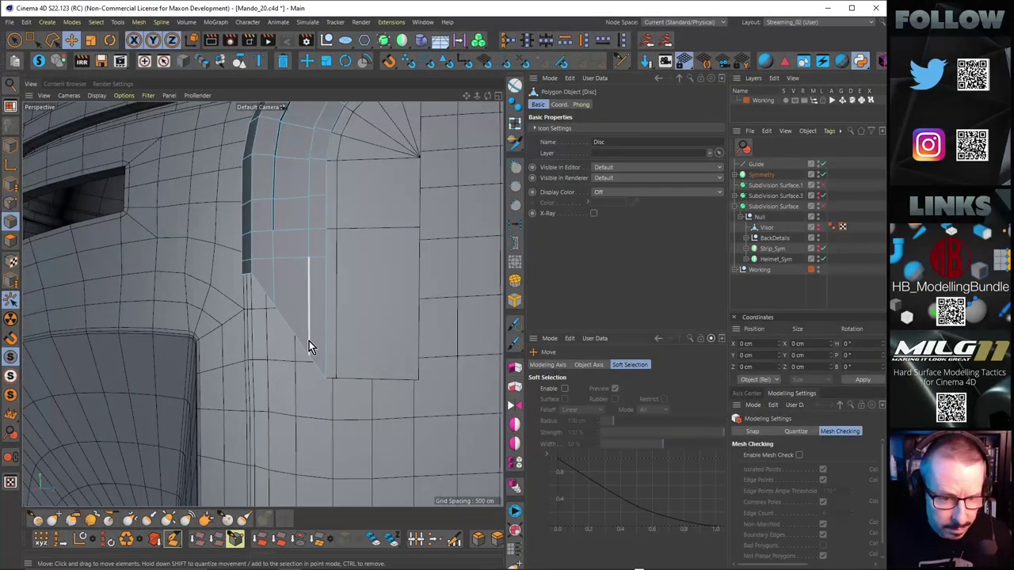
pyautogui.keyDown('alt'); pyautogui.moveTo(290, 297); pyautogui.dragTo(409, 316); pyautogui.keyUp('alt')
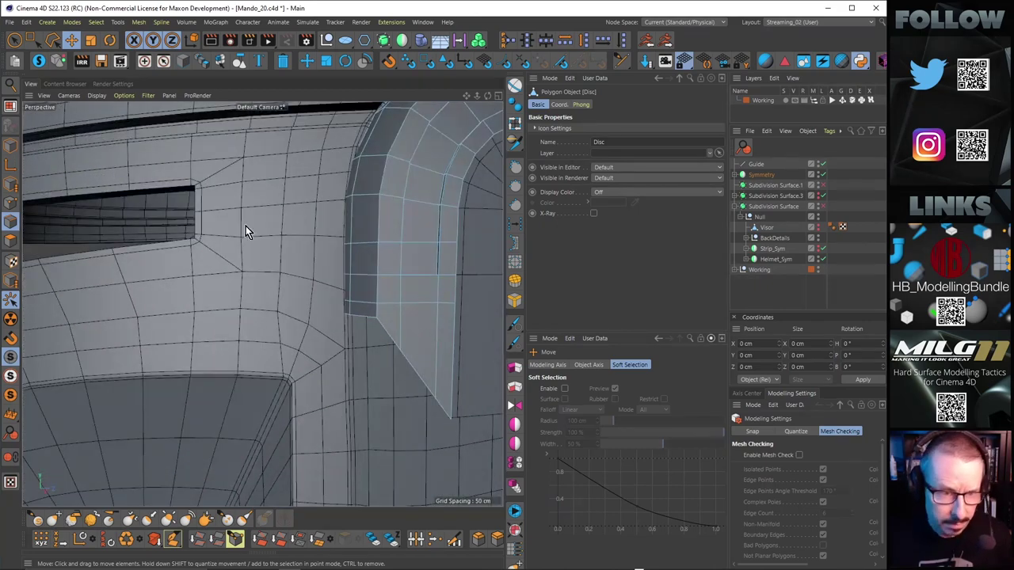
# Isolate the ear piece band and select the three slanted edges at its lower end.
pyautogui.click(40, 61)
pyautogui.keyDown('alt'); pyautogui.moveTo(256, 287); pyautogui.dragTo(168, 276); pyautogui.keyUp('alt')
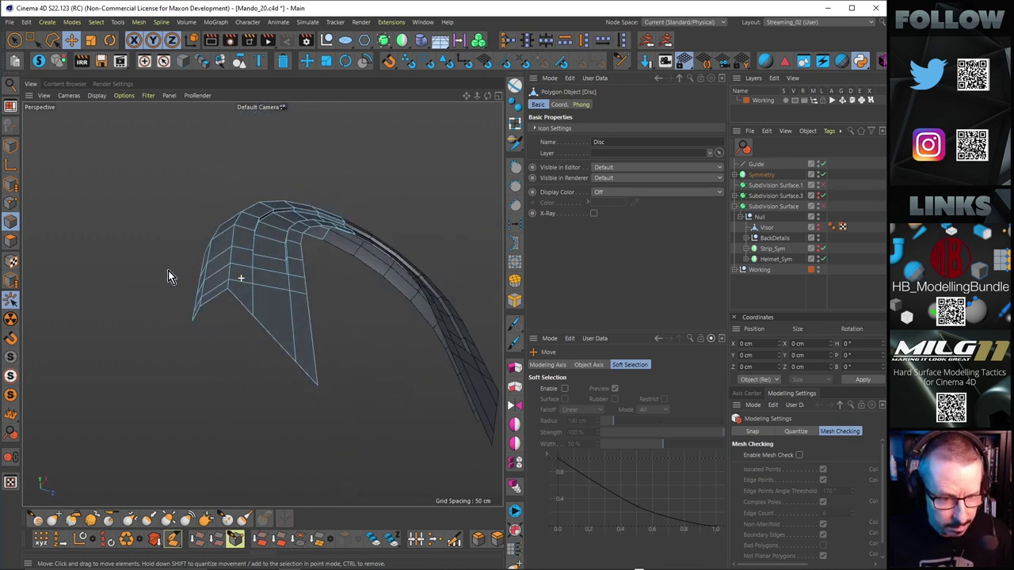
pyautogui.click(233, 299)
pyautogui.keyDown('alt'); pyautogui.moveTo(316, 381); pyautogui.dragTo(450, 368); pyautogui.keyUp('alt')
pyautogui.hotkey('ctrl', 'z')
pyautogui.keyDown('alt'); pyautogui.moveTo(264, 307); pyautogui.dragTo(301, 387); pyautogui.keyUp('alt')
# Try to extrude the three slanted edges inward with an offset of about -9.5 cm.
pyautogui.press('d')
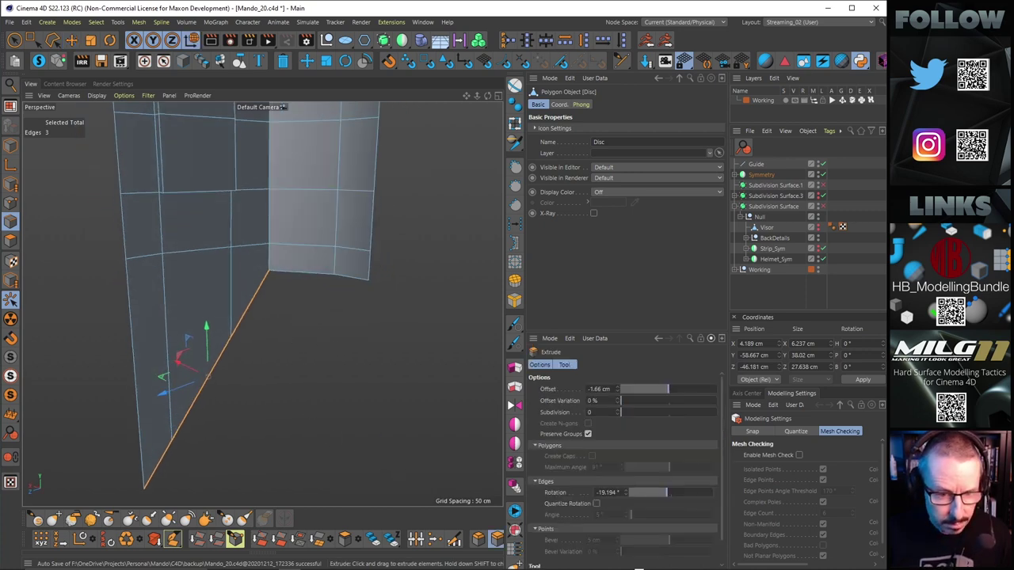
pyautogui.moveTo(205, 376); pyautogui.dragTo(245, 400)
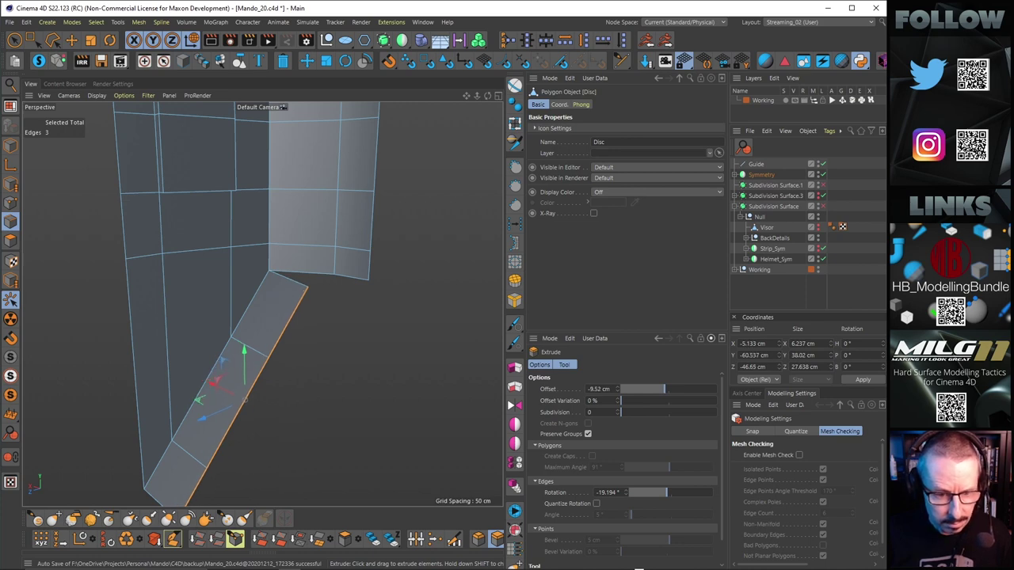
pyautogui.moveTo(339, 328); pyautogui.dragTo(345, 328)
pyautogui.keyDown('alt'); pyautogui.moveTo(320, 288); pyautogui.dragTo(319, 190, button='middle'); pyautogui.keyUp('alt')
pyautogui.keyDown('alt'); pyautogui.moveTo(319, 191); pyautogui.dragTo(293, 181); pyautogui.keyUp('alt')
pyautogui.hotkey('ctrl', 'z')
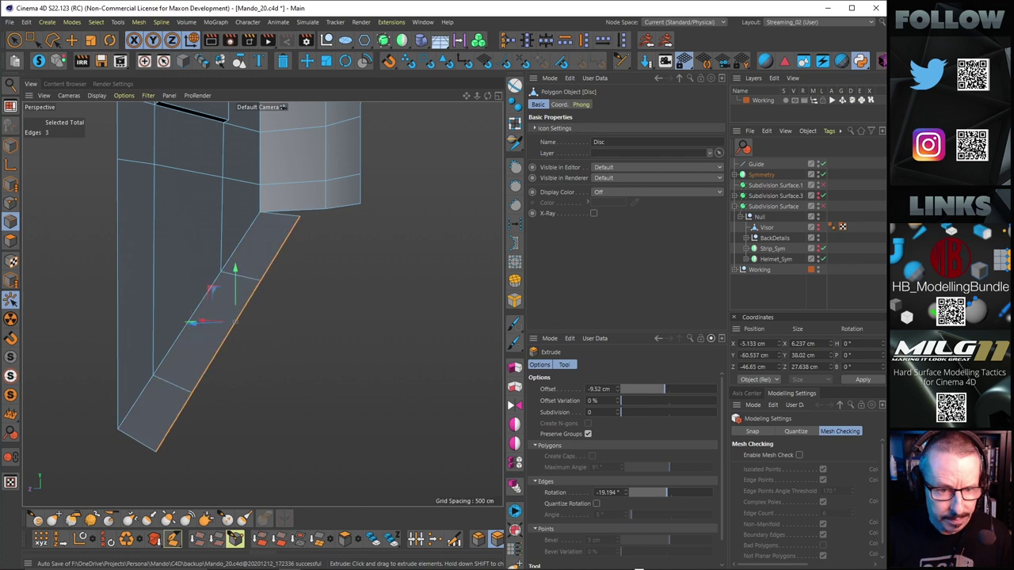
pyautogui.hotkey('ctrl', 'z')
pyautogui.hotkey('ctrl', 'z')
# Extrude the three slanted edges with an offset of about -9.5 cm to form a strip beneath the band.
pyautogui.moveTo(239, 227)
pyautogui.keyDown('alt'); pyautogui.mouseDown()
pyautogui.moveTo(439, 298)
pyautogui.moveTo(242, 223)
pyautogui.mouseUp(); pyautogui.keyUp('alt')
pyautogui.keyDown('alt'); pyautogui.moveTo(350, 158); pyautogui.dragTo(150, 210); pyautogui.keyUp('alt')
pyautogui.moveTo(445, 336); pyautogui.dragTo(341, 283)
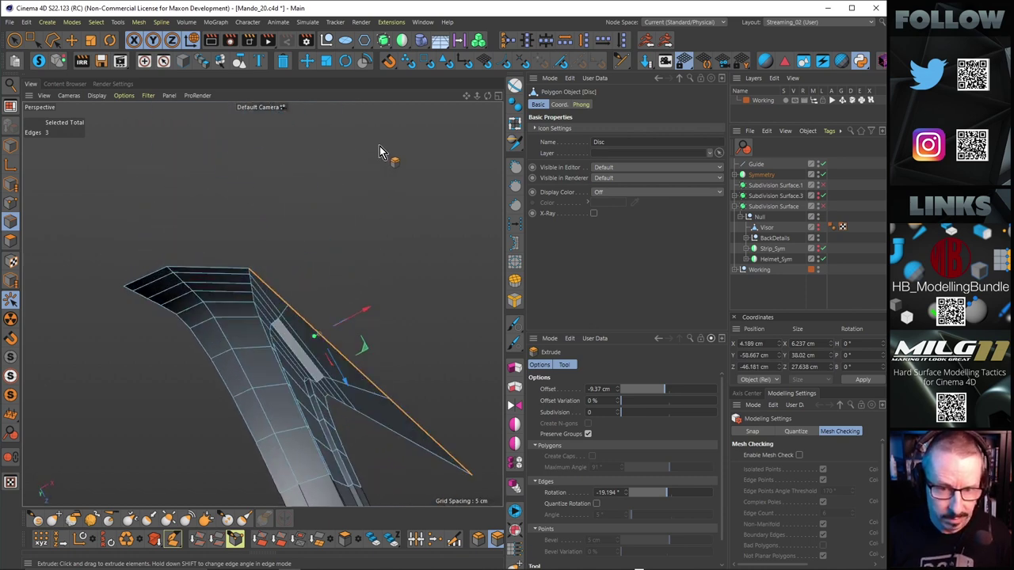
pyautogui.moveTo(450, 144); pyautogui.dragTo(380, 144)
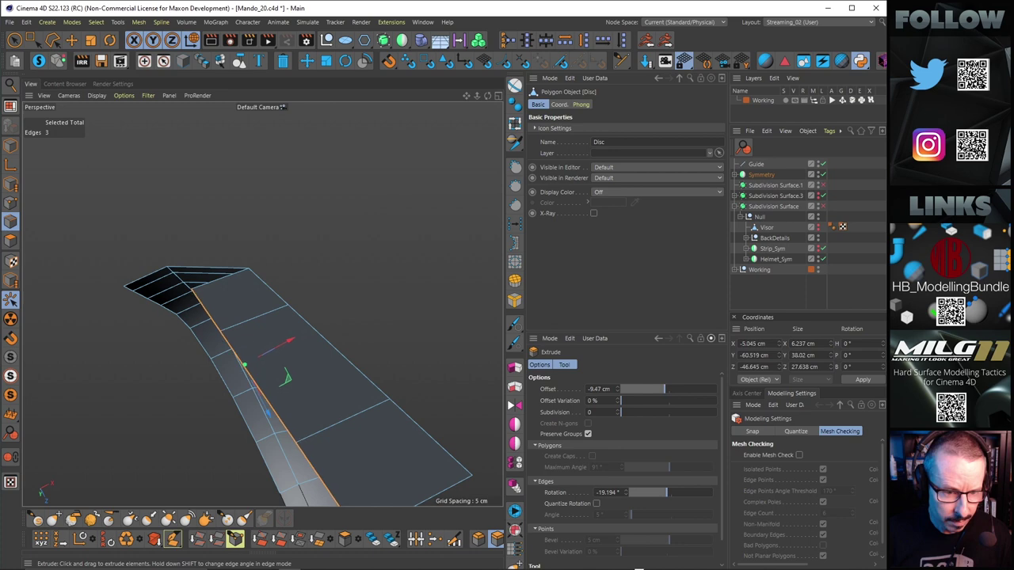
# Move the extruded strip's free edges along X to about -8.65 cm, towards the band's lower corner.
pyautogui.keyDown('alt'); pyautogui.moveTo(271, 279); pyautogui.dragTo(276, 422); pyautogui.keyUp('alt')
pyautogui.press('e')
pyautogui.keyDown('alt'); pyautogui.moveTo(256, 293); pyautogui.dragTo(287, 377); pyautogui.keyUp('alt')
pyautogui.keyDown('alt'); pyautogui.moveTo(230, 283); pyautogui.dragTo(178, 279, button='right'); pyautogui.keyUp('alt')
pyautogui.keyDown('alt'); pyautogui.moveTo(232, 314); pyautogui.dragTo(201, 314); pyautogui.keyUp('alt')
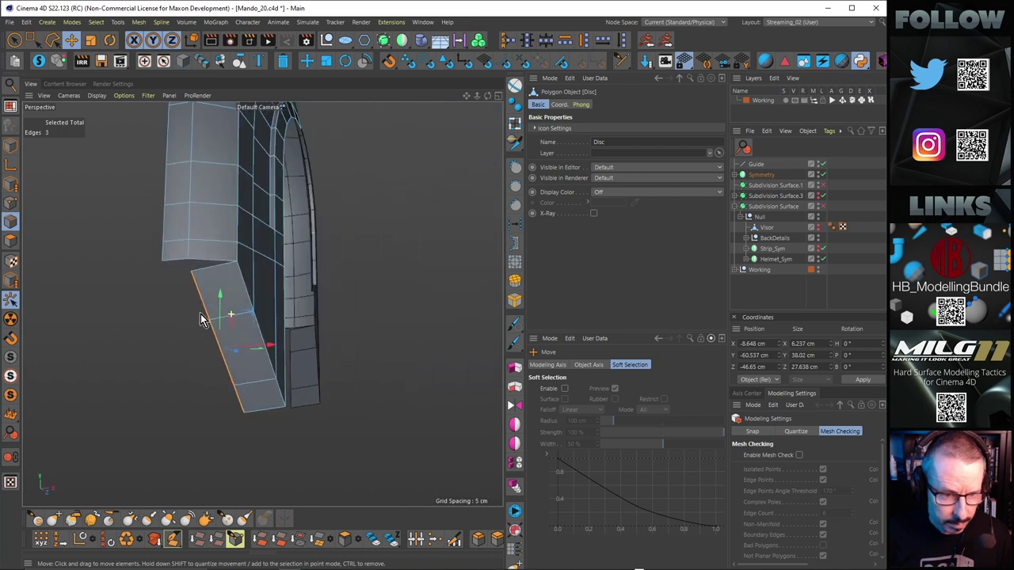
# Enable snapping and snap the strip's four free points so the uppermost one meets the band's middle corner point.
pyautogui.keyDown('ctrl'); pyautogui.click(9, 205); pyautogui.keyUp('ctrl')
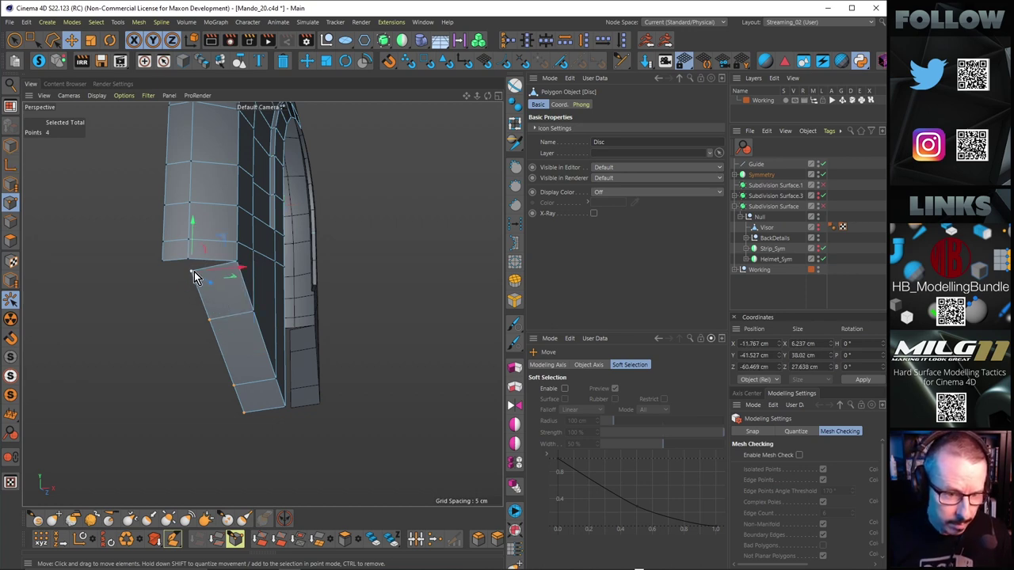
pyautogui.click(388, 61)
pyautogui.moveTo(193, 272); pyautogui.dragTo(223, 281)
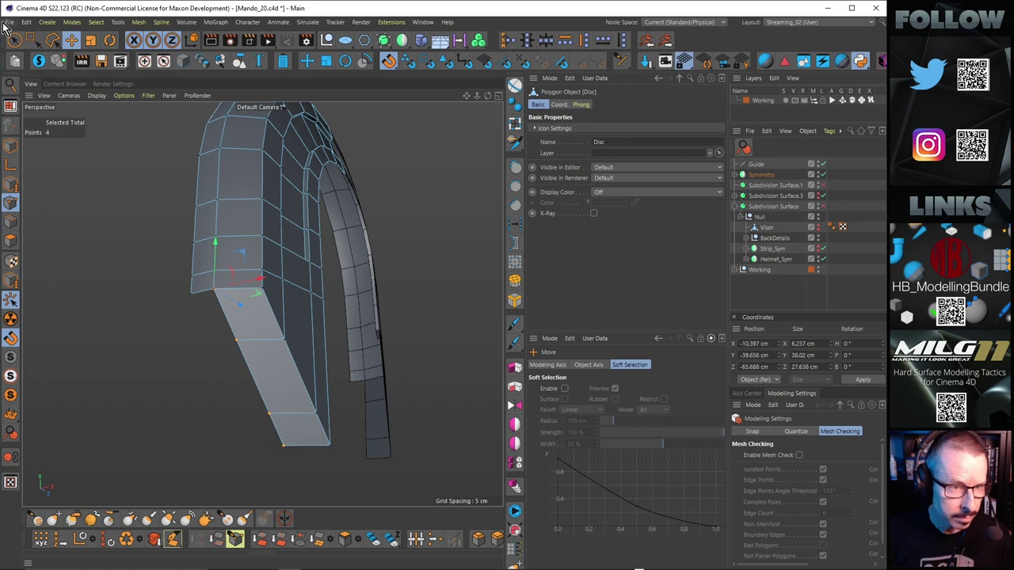
# Select the two overlapping points where the strip meets the band and weld them together.
pyautogui.click(32, 41)
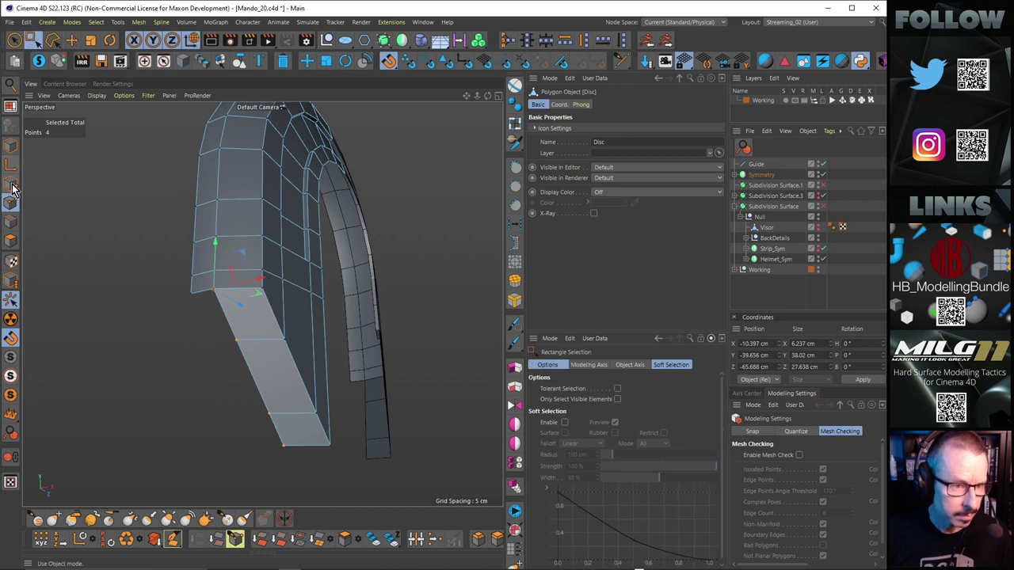
pyautogui.click(235, 295)
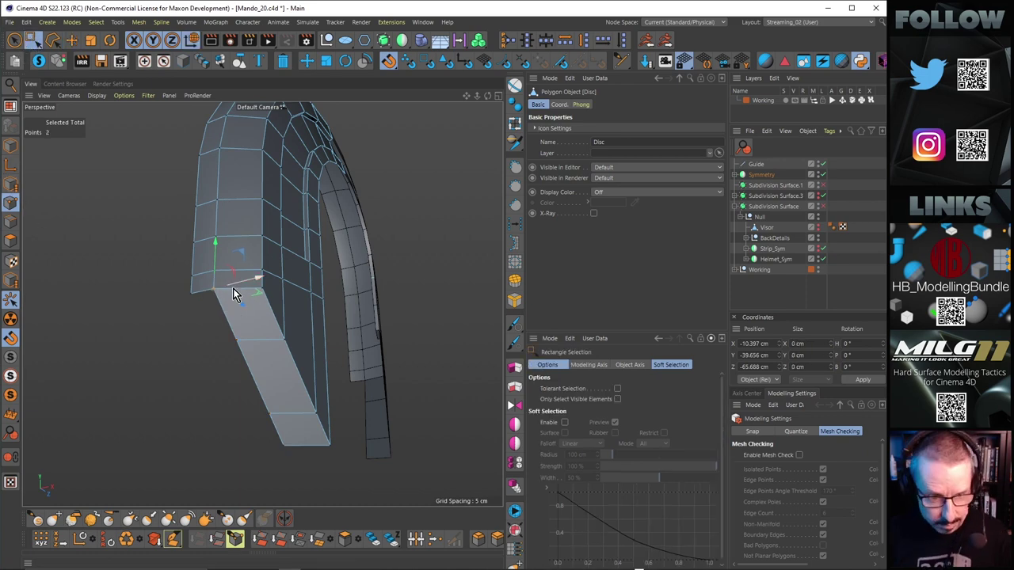
pyautogui.keyDown('alt'); pyautogui.moveTo(290, 292); pyautogui.dragTo(259, 250); pyautogui.keyUp('alt')
pyautogui.moveTo(269, 347)
pyautogui.keyDown('alt'); pyautogui.mouseDown()
pyautogui.moveTo(229, 343)
pyautogui.moveTo(295, 324)
pyautogui.moveTo(267, 340)
pyautogui.moveTo(272, 349)
pyautogui.mouseUp(); pyautogui.keyUp('alt')
pyautogui.press('m')
pyautogui.press('q')
pyautogui.keyDown('alt'); pyautogui.moveTo(249, 346); pyautogui.dragTo(267, 371); pyautogui.keyUp('alt')
pyautogui.press('Return')
# Extrude the strip's three free edges once more towards the outer edge of the band.
pyautogui.press('e')
pyautogui.keyDown('alt'); pyautogui.moveTo(213, 319); pyautogui.dragTo(319, 305, button='right'); pyautogui.keyUp('alt')
pyautogui.keyDown('alt'); pyautogui.moveTo(252, 319); pyautogui.dragTo(229, 315); pyautogui.keyUp('alt')
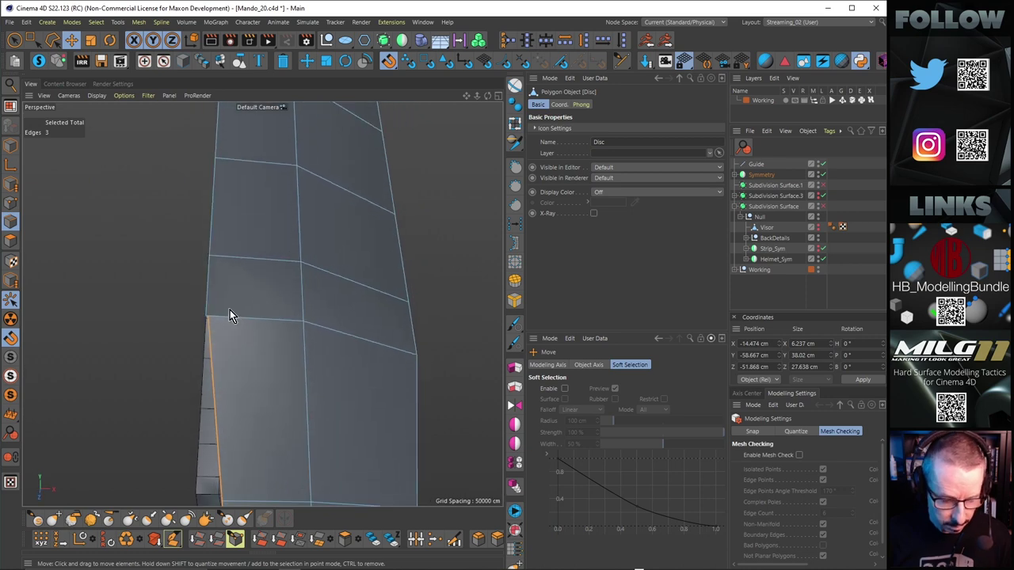
# Place the modelling axis on the second strip's uppermost point and snap its four free points to the band's outer corner.
pyautogui.keyDown('ctrl'); pyautogui.click(11, 204); pyautogui.keyUp('ctrl')
pyautogui.keyDown('alt'); pyautogui.moveTo(209, 322); pyautogui.dragTo(469, 389); pyautogui.keyUp('alt')
pyautogui.keyDown('alt'); pyautogui.moveTo(198, 316); pyautogui.dragTo(273, 291, button='right'); pyautogui.keyUp('alt')
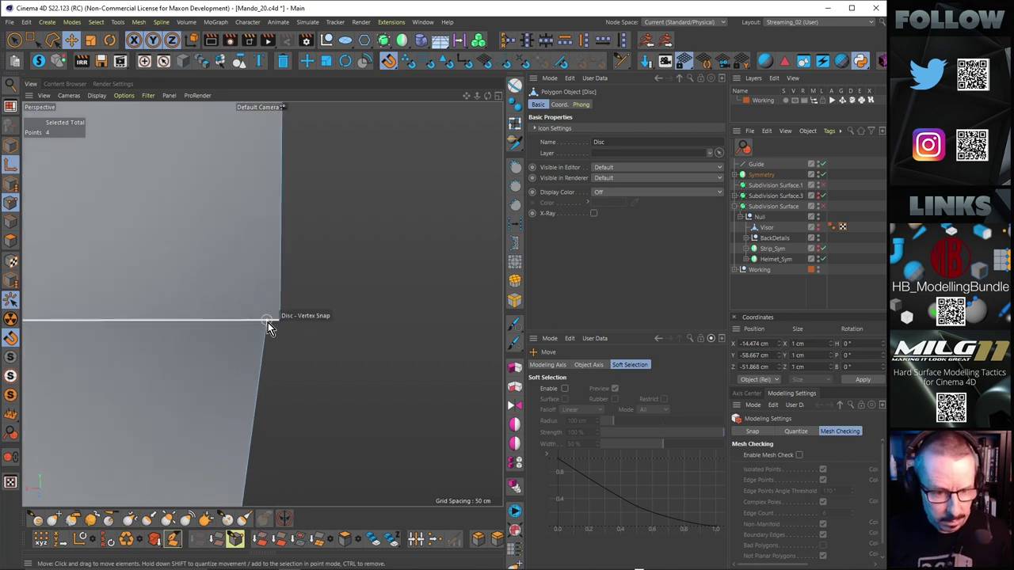
pyautogui.press('l')
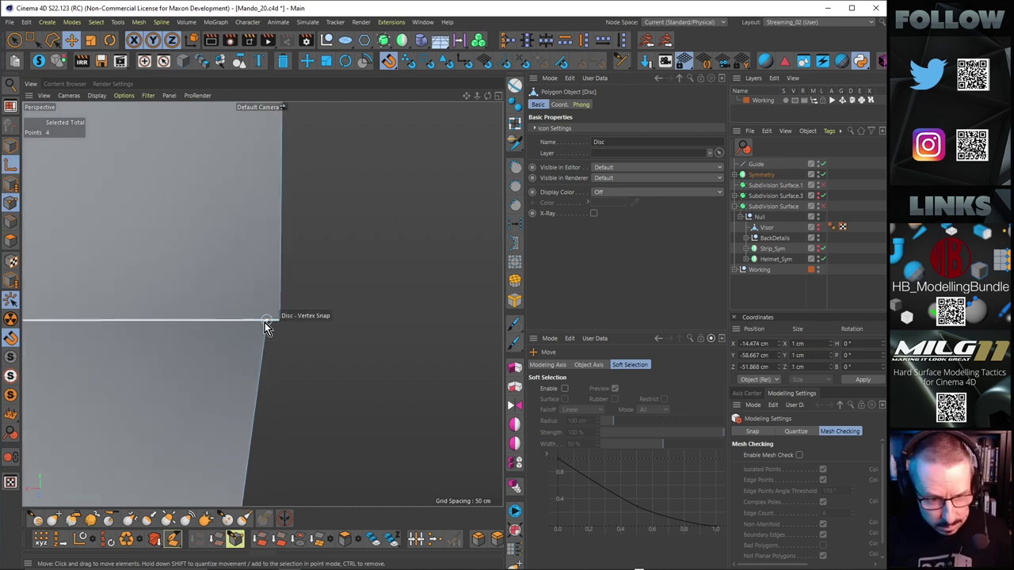
pyautogui.moveTo(267, 321); pyautogui.dragTo(84, 289)
pyautogui.press('l')
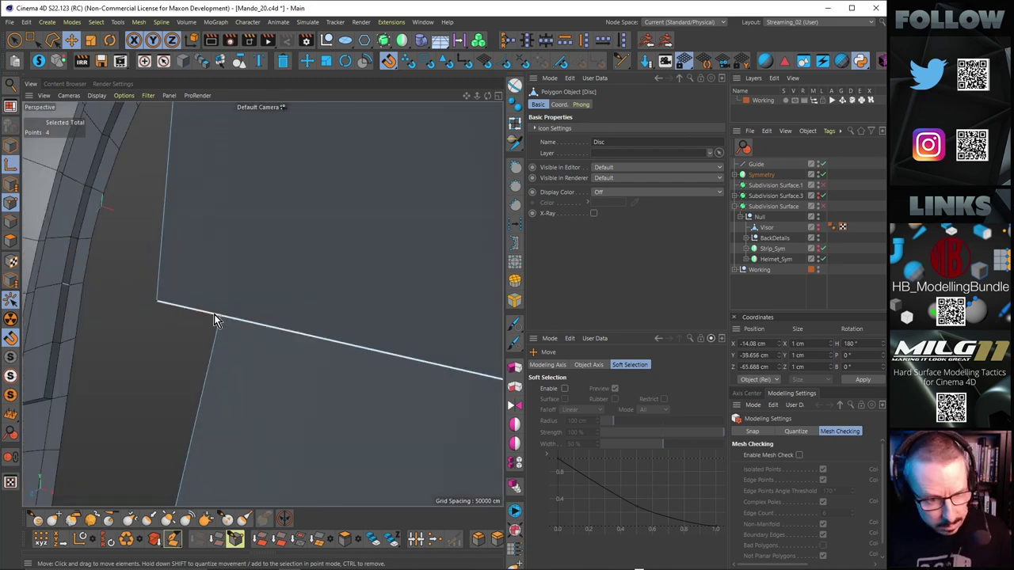
pyautogui.press('l')
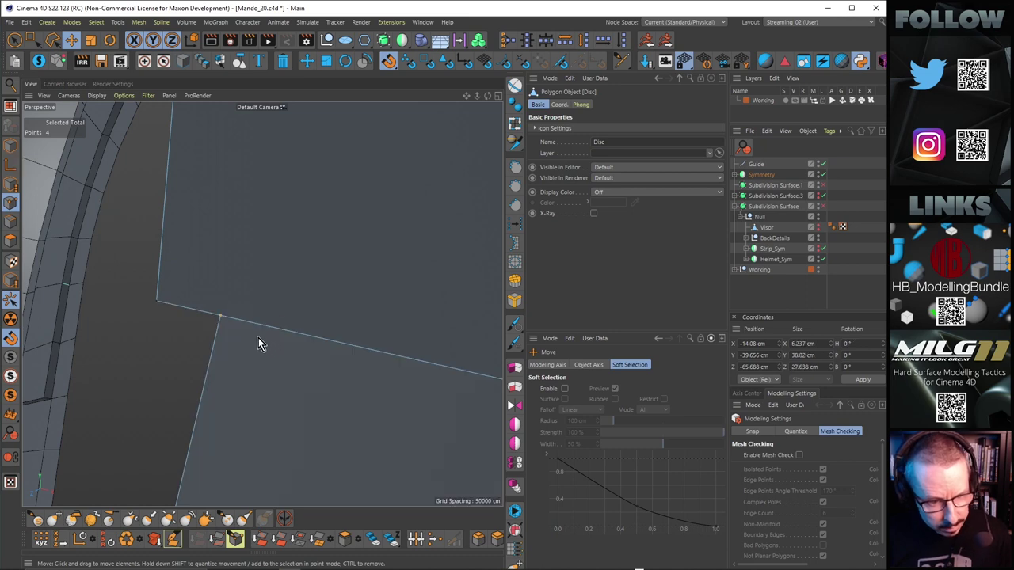
pyautogui.keyDown('alt'); pyautogui.moveTo(261, 333); pyautogui.dragTo(173, 347, button='right'); pyautogui.keyUp('alt')
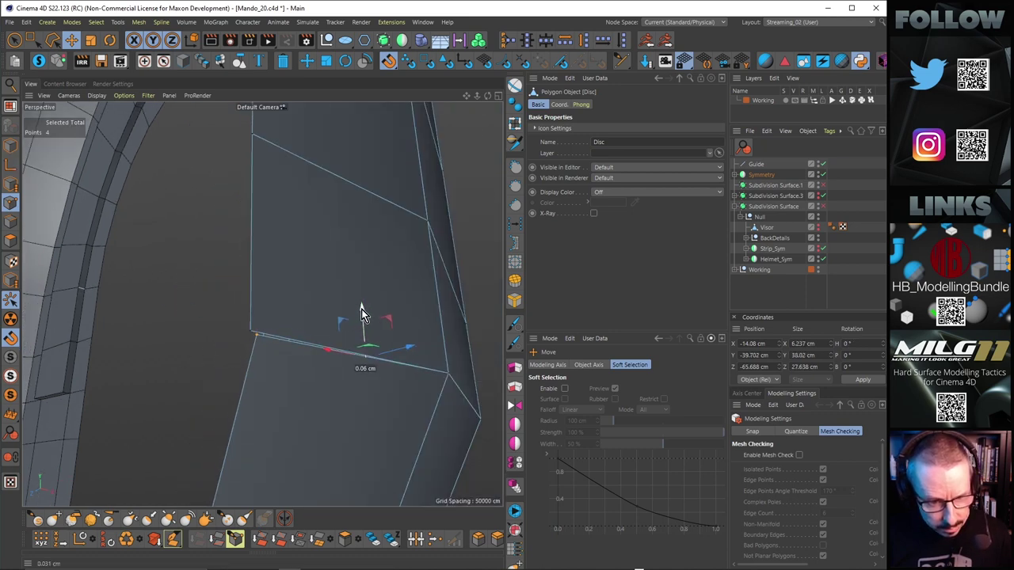
pyautogui.press('l')
pyautogui.keyDown('alt'); pyautogui.moveTo(254, 349); pyautogui.dragTo(293, 330, button='right'); pyautogui.keyUp('alt')
pyautogui.moveTo(264, 333); pyautogui.dragTo(5, 135)
# Box-select the overlapping points at the band's outer corner and weld them together.
pyautogui.click(32, 40)
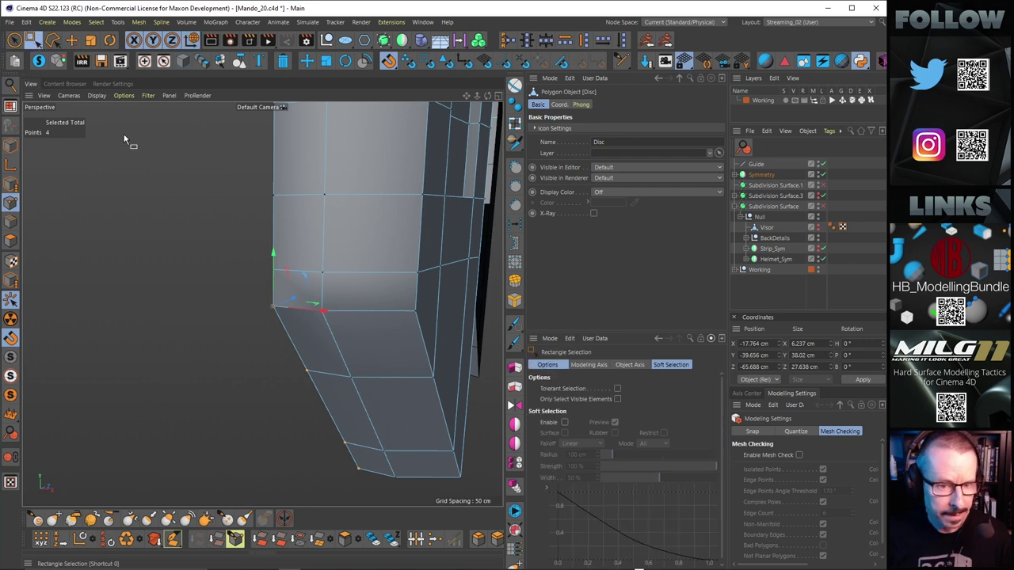
pyautogui.moveTo(293, 343); pyautogui.dragTo(293, 339)
pyautogui.press('m')
pyautogui.press('q')
pyautogui.click(266, 307)
pyautogui.press('space')
pyautogui.keyDown('alt'); pyautogui.moveTo(294, 293); pyautogui.dragTo(279, 326); pyautogui.keyUp('alt')
# Loop-cut the outer band at a 96.667 % offset, right beside the existing lengthwise edge at the slanted corner.
pyautogui.press('k')
pyautogui.press('l')
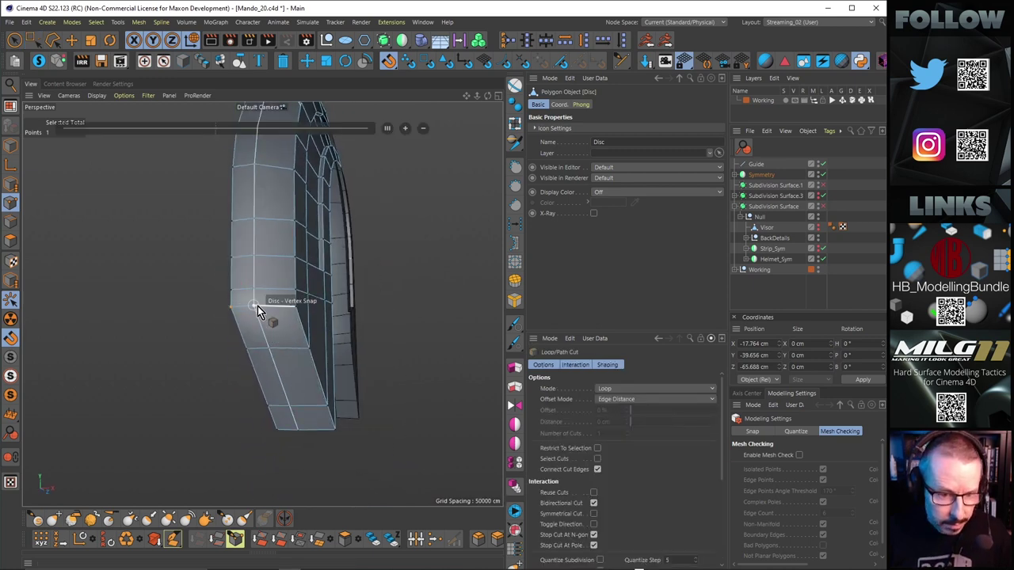
pyautogui.scroll(4, 306, 270)
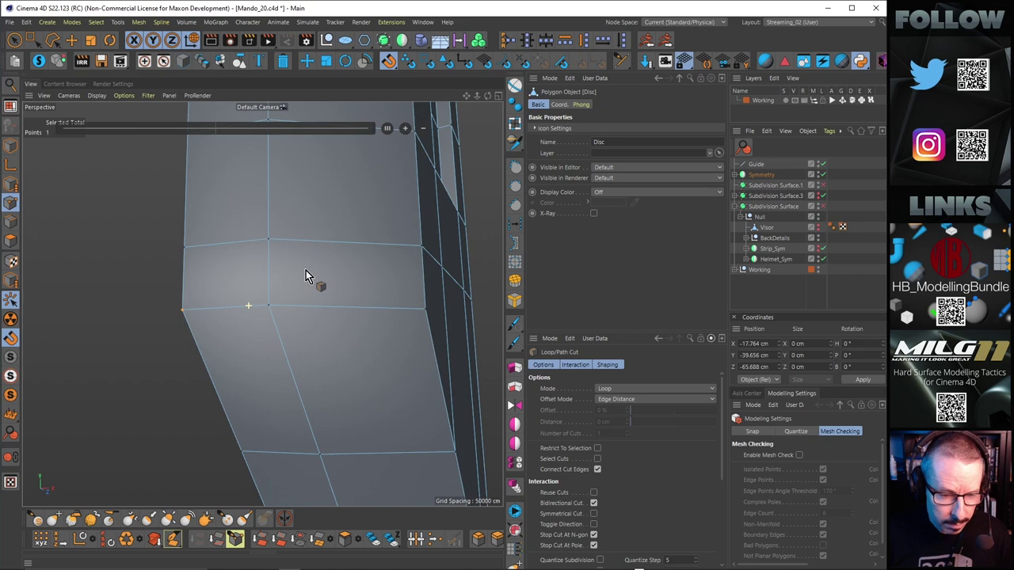
pyautogui.click(274, 305)
pyautogui.scroll(-4, 215, 279)
pyautogui.scroll(-3, 228, 287)
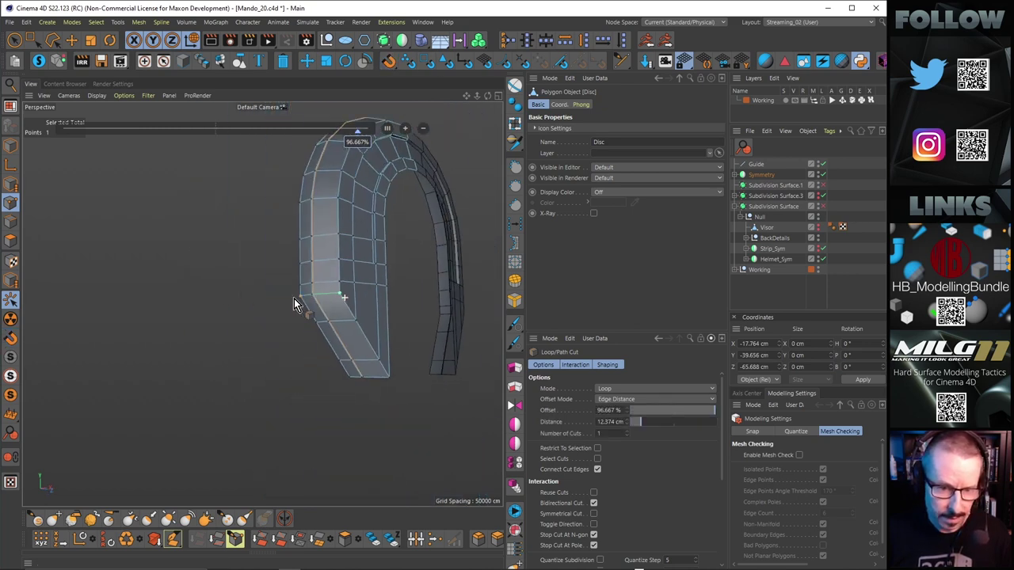
pyautogui.keyDown('alt'); pyautogui.moveTo(294, 298); pyautogui.dragTo(296, 323, button='middle'); pyautogui.keyUp('alt')
pyautogui.keyDown('alt'); pyautogui.moveTo(297, 323); pyautogui.dragTo(346, 340); pyautogui.keyUp('alt')
pyautogui.middleClick(410, 367)
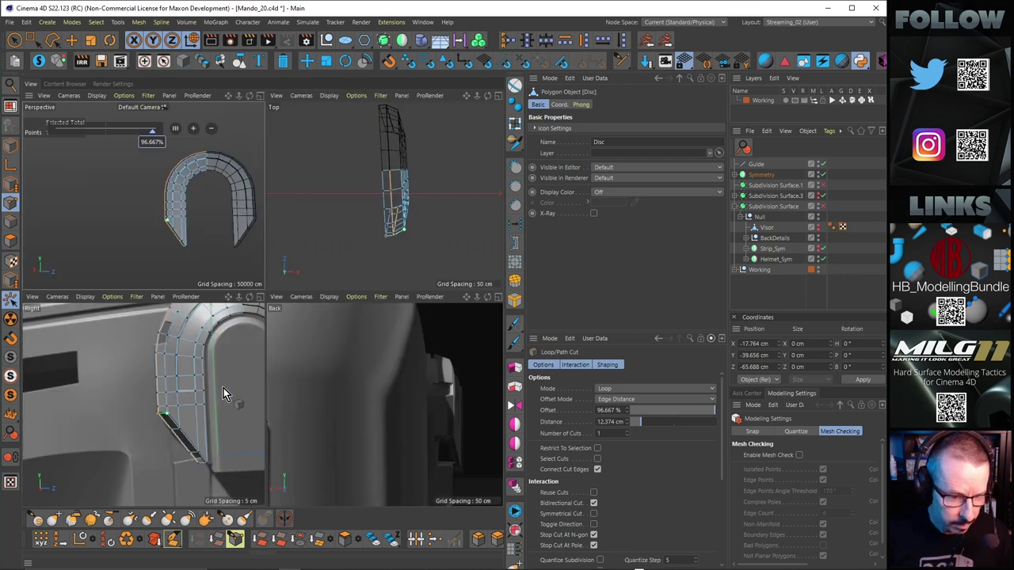
pyautogui.middleClick(224, 389)
pyautogui.middleClick(423, 322)
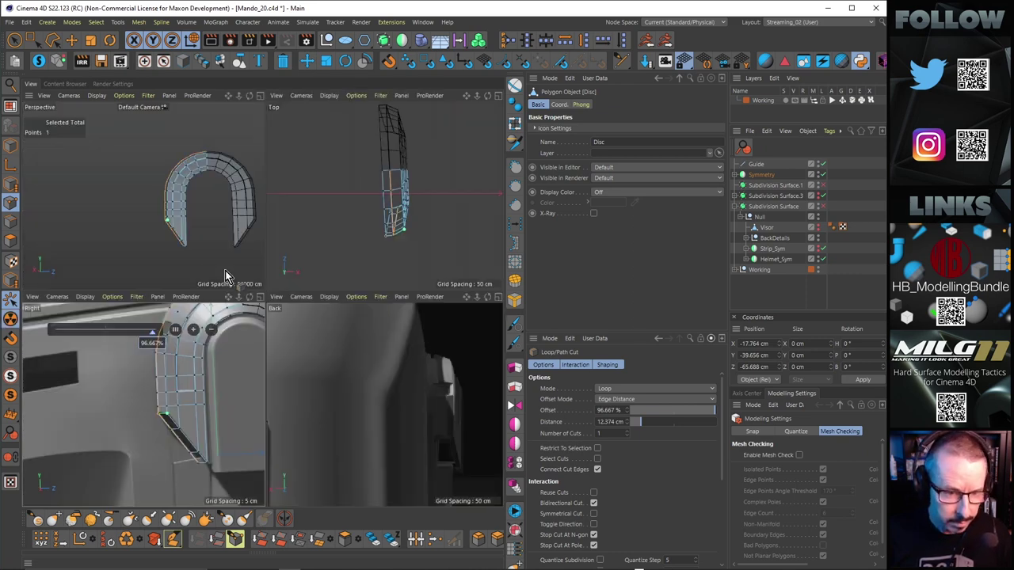
pyautogui.middleClick(230, 255)
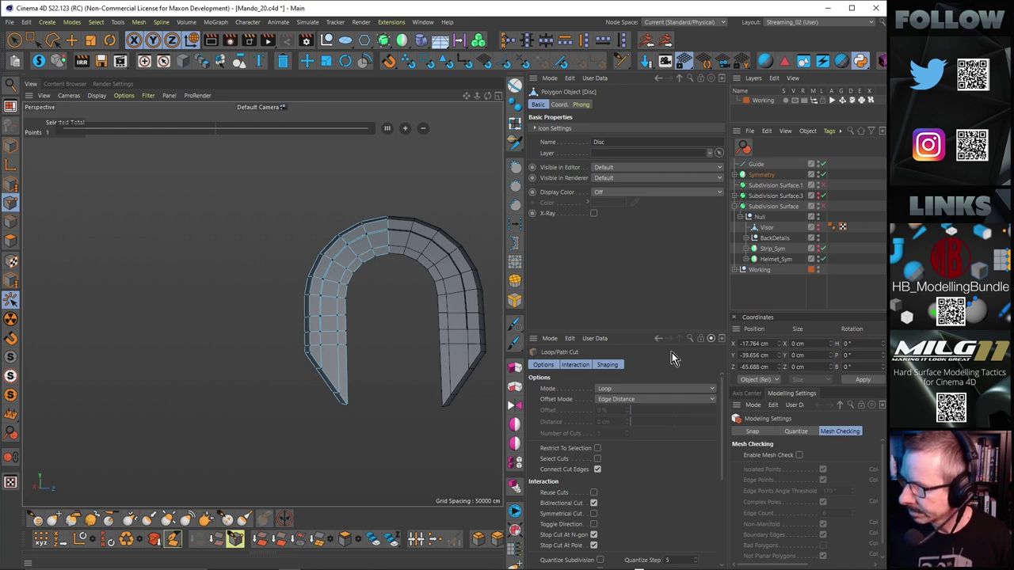
# Examine the ear piece's slanted underside in the film still and the grey helmet render on the reference board.
pyautogui.moveTo(1013, 238); pyautogui.dragTo(743, 132)
pyautogui.moveTo(742, 132); pyautogui.dragTo(555, 57, button='right')
pyautogui.scroll(-6, 457, 233)
pyautogui.scroll(-3, 490, 264)
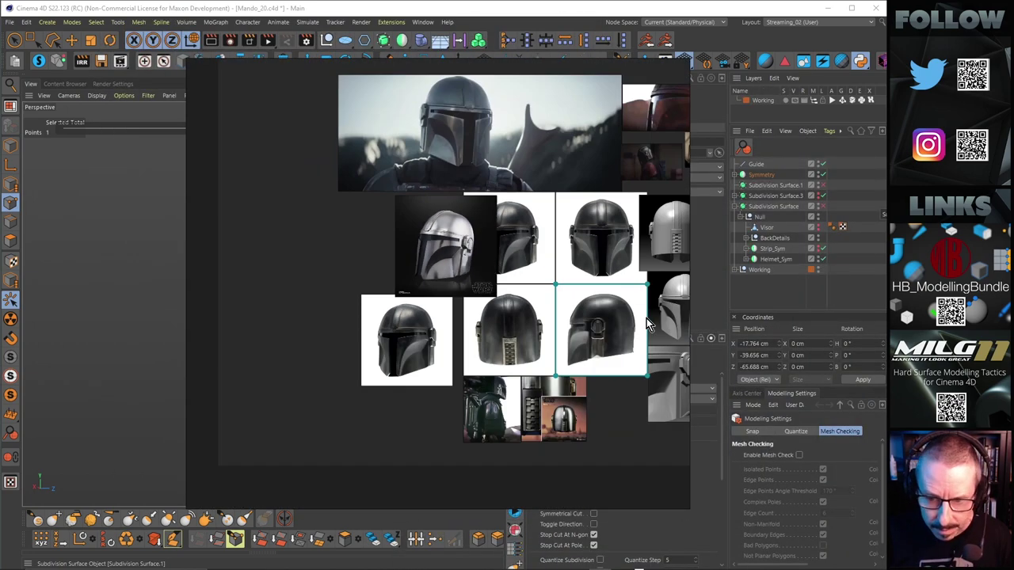
pyautogui.scroll(6, 434, 118)
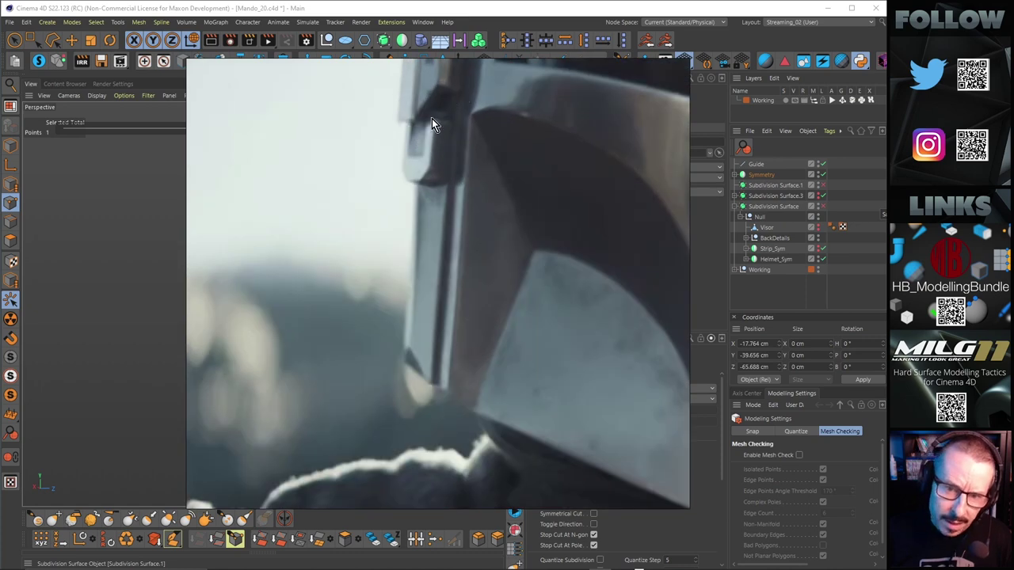
pyautogui.scroll(-6, 438, 138)
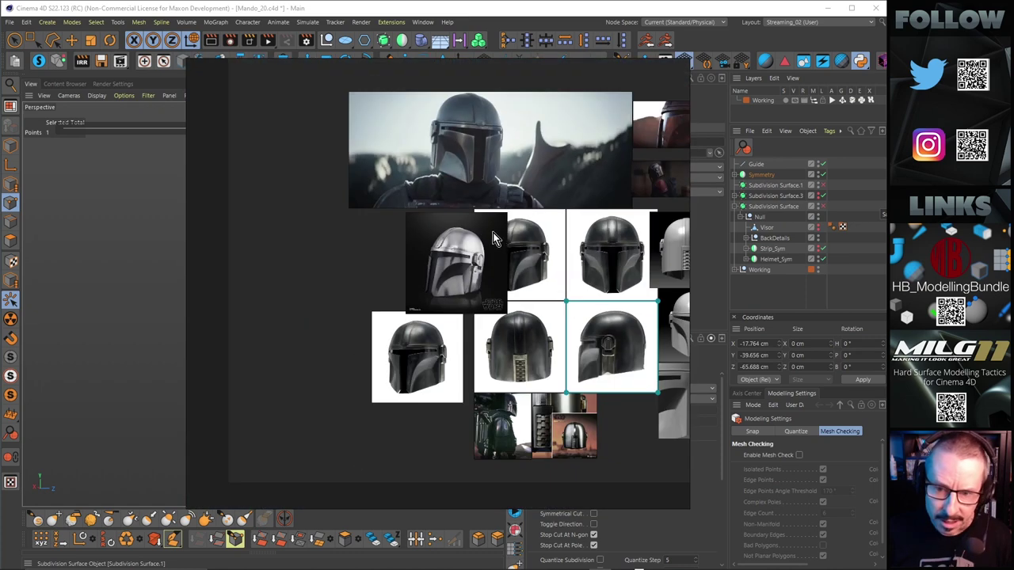
pyautogui.scroll(-3, 556, 284)
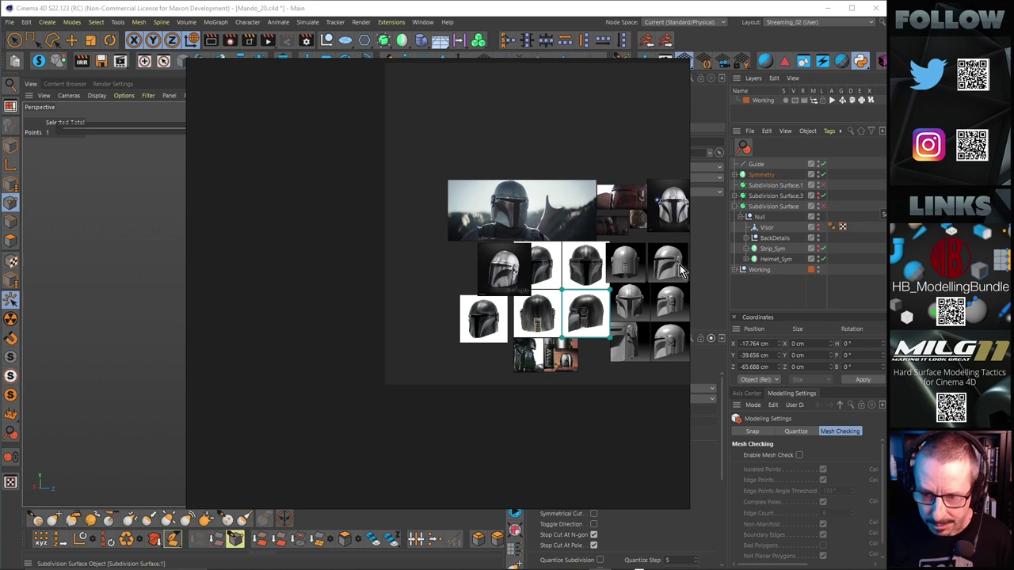
pyautogui.scroll(10, 679, 265)
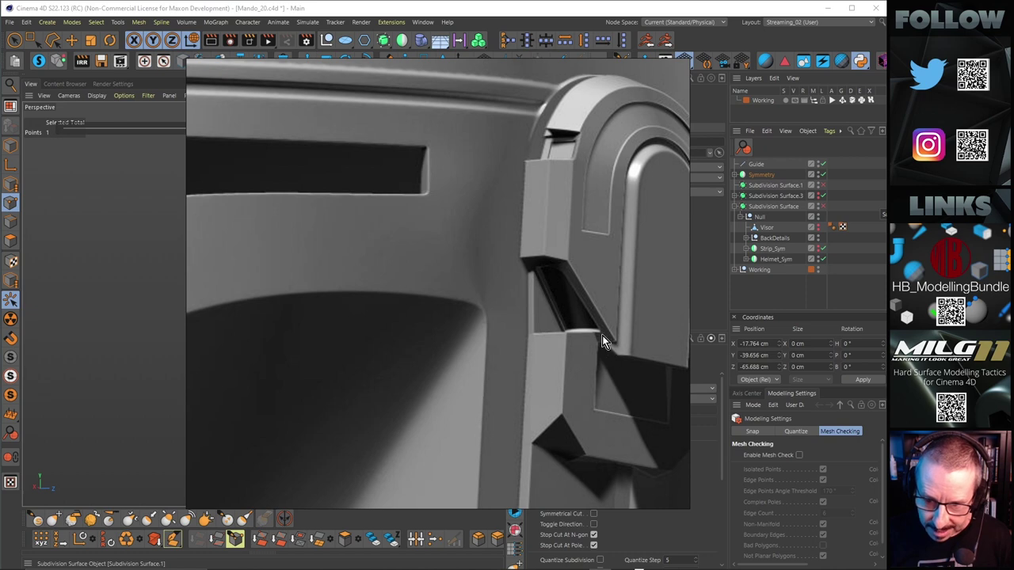
# Examine the rear vent render and the ear piece's lower corner in the side photo, and put the reference board away.
pyautogui.scroll(-10, 613, 262)
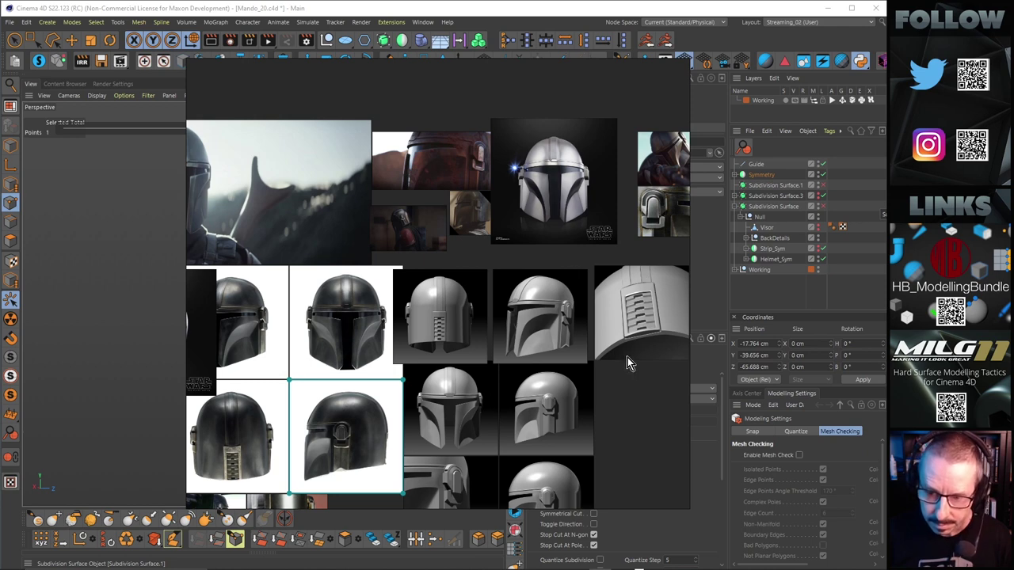
pyautogui.scroll(5, 650, 337)
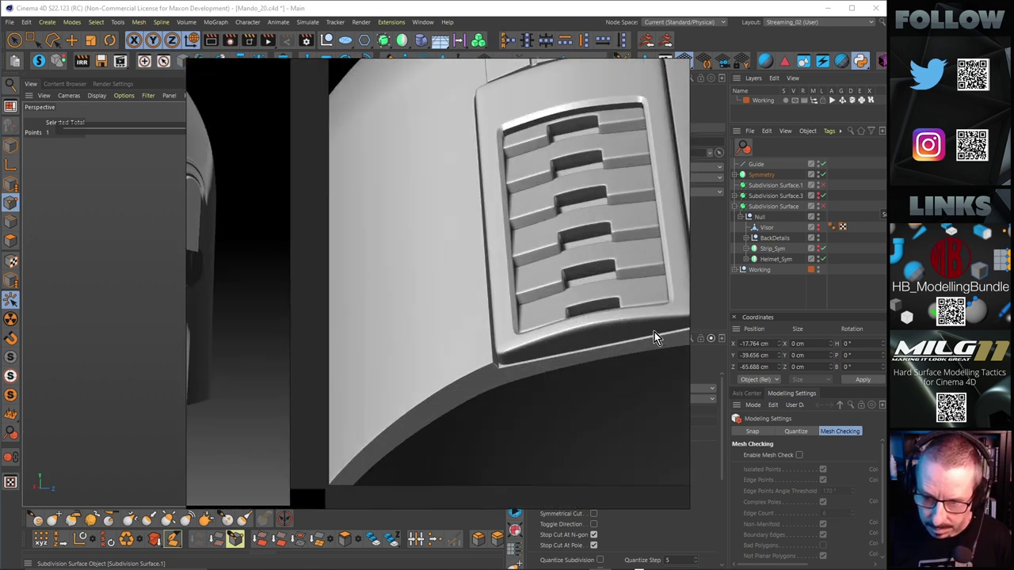
pyautogui.scroll(-2, 601, 340)
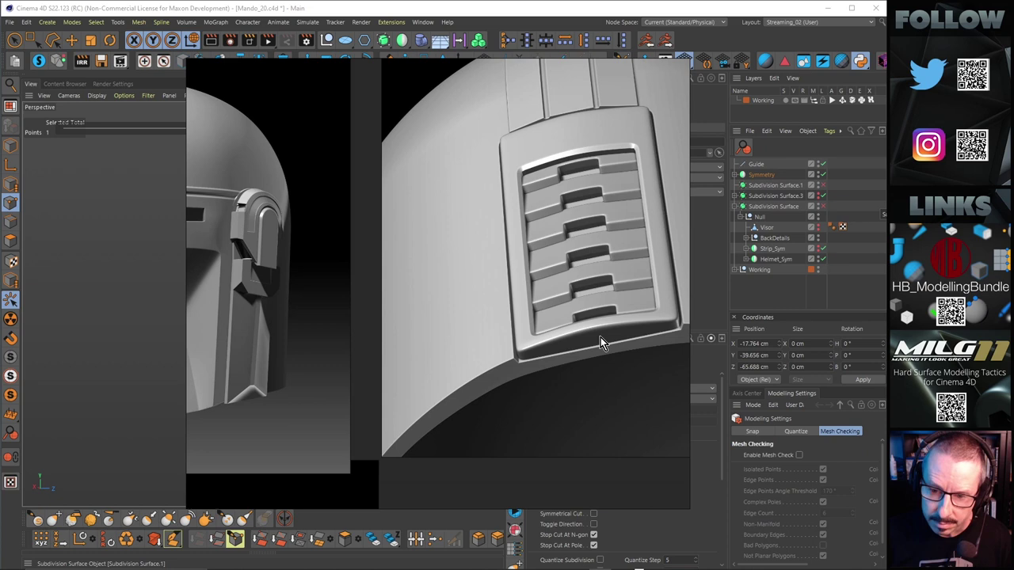
pyautogui.scroll(-2, 601, 338)
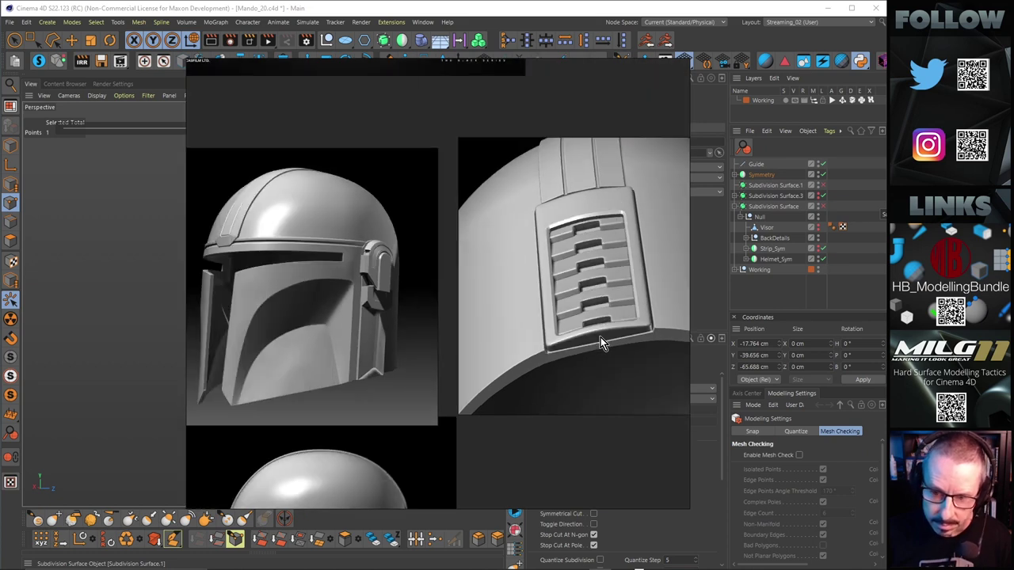
pyautogui.scroll(-3, 601, 337)
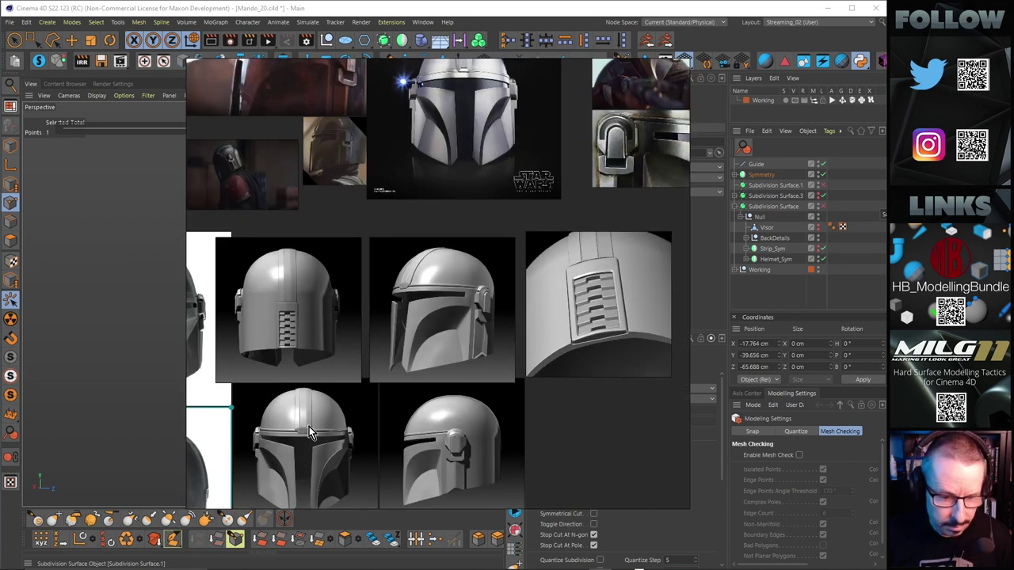
pyautogui.scroll(-3, 209, 474)
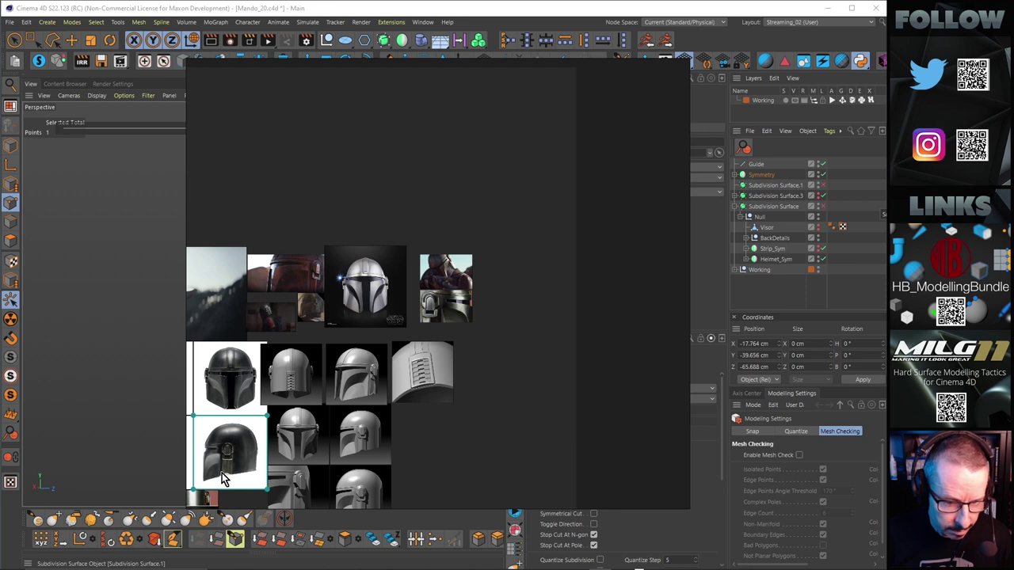
pyautogui.scroll(6, 222, 473)
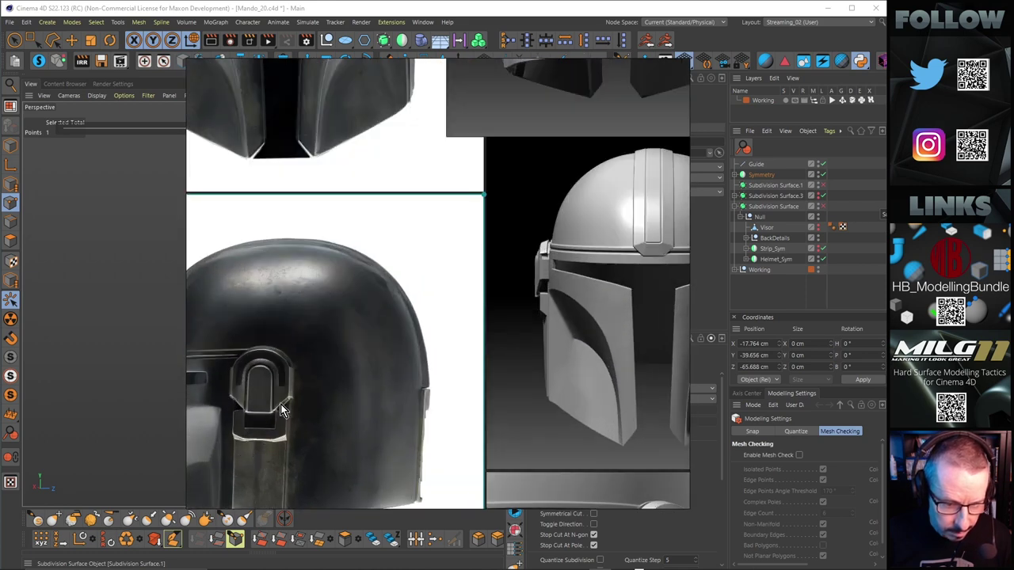
pyautogui.scroll(5, 283, 410)
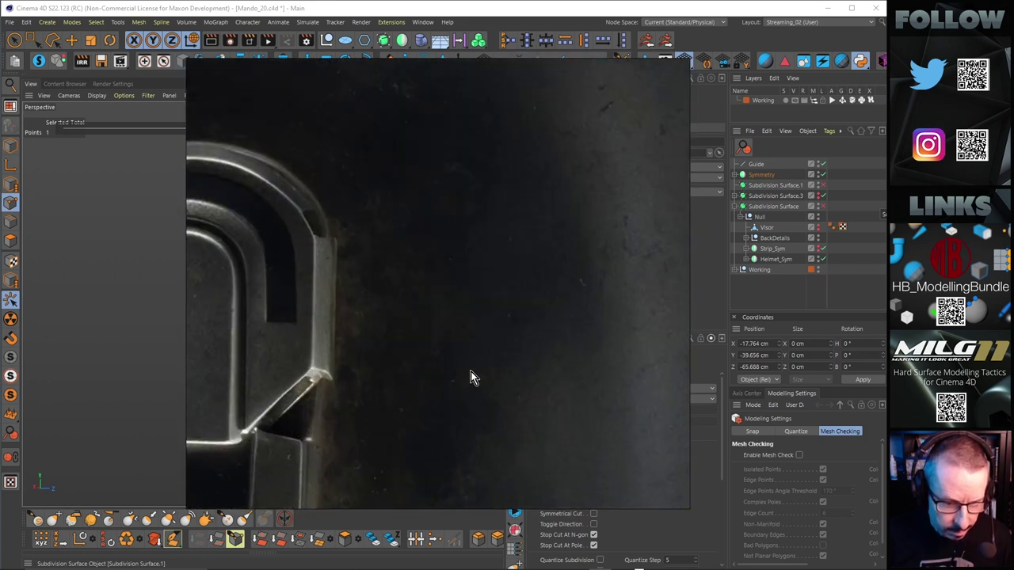
pyautogui.scroll(-3, 470, 378)
pyautogui.moveTo(490, 65); pyautogui.dragTo(1013, 358, button='right')
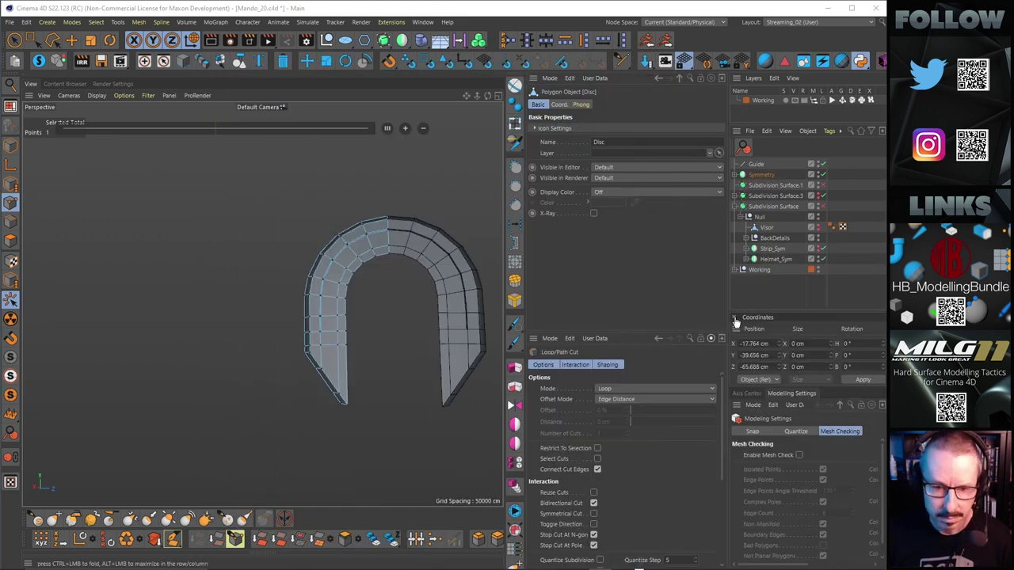
# Try a 2 cm Extrude Inner on the selected polygons of the ear piece's slanted underside.
pyautogui.keyDown('alt'); pyautogui.moveTo(314, 373); pyautogui.dragTo(463, 362); pyautogui.keyUp('alt')
pyautogui.keyDown('alt'); pyautogui.moveTo(320, 394); pyautogui.dragTo(358, 350, button='right'); pyautogui.keyUp('alt')
pyautogui.keyDown('alt'); pyautogui.moveTo(359, 350); pyautogui.dragTo(292, 411); pyautogui.keyUp('alt')
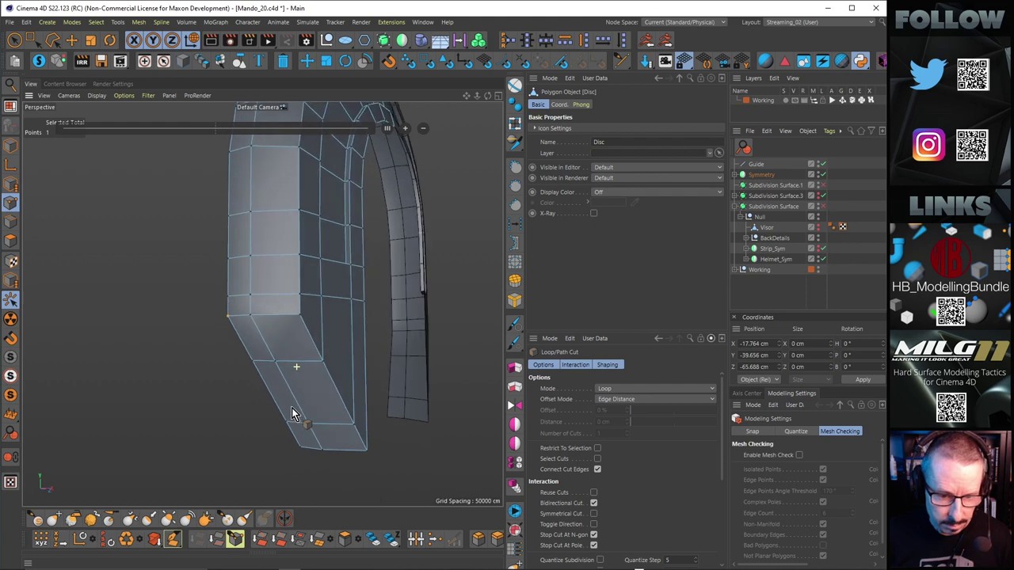
pyautogui.click(12, 43)
pyautogui.click(12, 240)
pyautogui.moveTo(325, 367)
pyautogui.keyDown('alt'); pyautogui.mouseDown()
pyautogui.moveTo(369, 440)
pyautogui.moveTo(323, 357)
pyautogui.moveTo(291, 351)
pyautogui.moveTo(323, 432)
pyautogui.moveTo(324, 405)
pyautogui.moveTo(335, 407)
pyautogui.moveTo(318, 407)
pyautogui.moveTo(294, 305)
pyautogui.moveTo(254, 266)
pyautogui.moveTo(304, 290)
pyautogui.moveTo(353, 355)
pyautogui.moveTo(347, 345)
pyautogui.mouseUp(); pyautogui.keyUp('alt')
pyautogui.keyDown('alt'); pyautogui.moveTo(347, 346); pyautogui.dragTo(266, 286, button='middle'); pyautogui.keyUp('alt')
pyautogui.press('i')
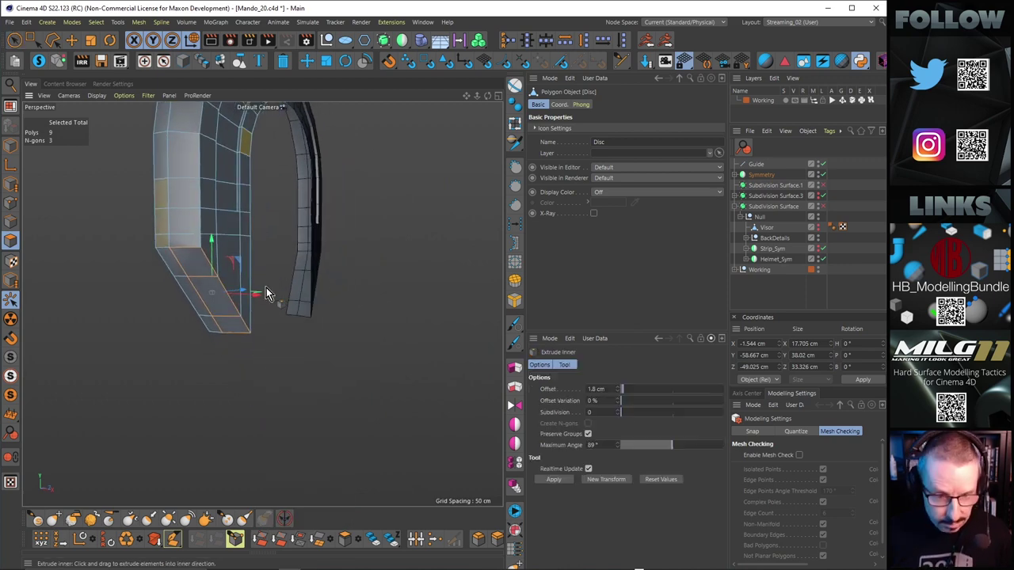
pyautogui.keyDown('alt'); pyautogui.moveTo(200, 278); pyautogui.dragTo(249, 275, button='right'); pyautogui.keyUp('alt')
pyautogui.keyDown('alt'); pyautogui.moveTo(249, 275); pyautogui.dragTo(301, 302, button='middle'); pyautogui.keyUp('alt')
pyautogui.moveTo(264, 295); pyautogui.dragTo(309, 294)
pyautogui.hotkey('ctrl', 'z')
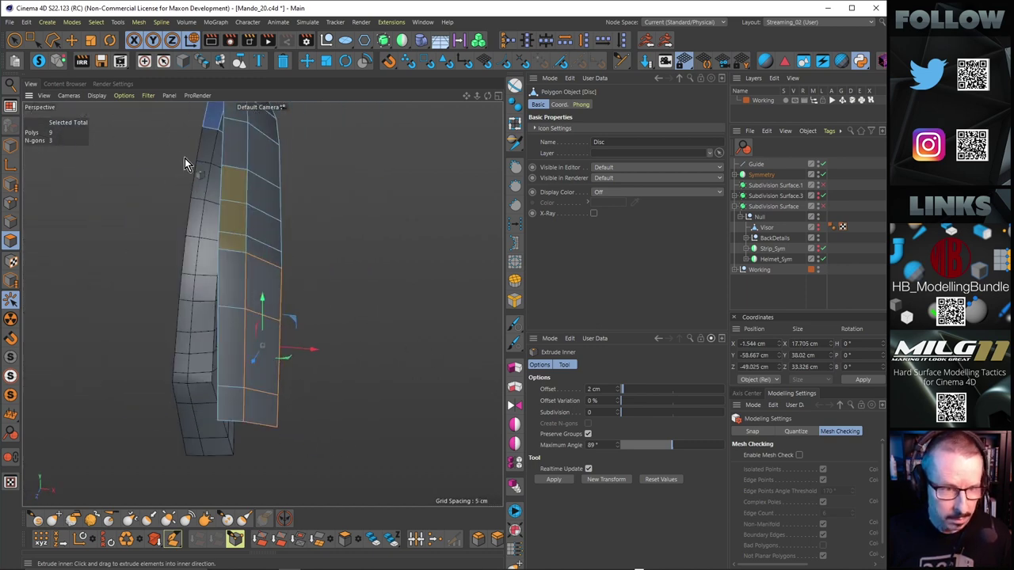
# Adjust the polygon selection on the slanted underside and try a smaller Extrude Inner of 0.4 cm.
pyautogui.click(15, 40)
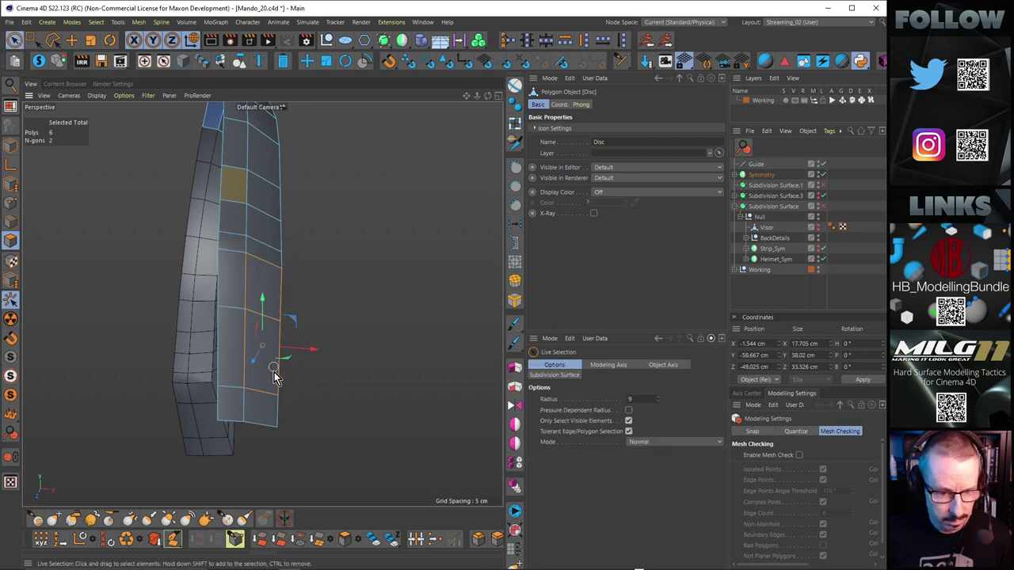
pyautogui.rightClick(302, 372)
pyautogui.click(310, 367)
pyautogui.keyDown('alt'); pyautogui.moveTo(310, 368); pyautogui.dragTo(256, 297); pyautogui.keyUp('alt')
pyautogui.hotkey('ctrl', 'z')
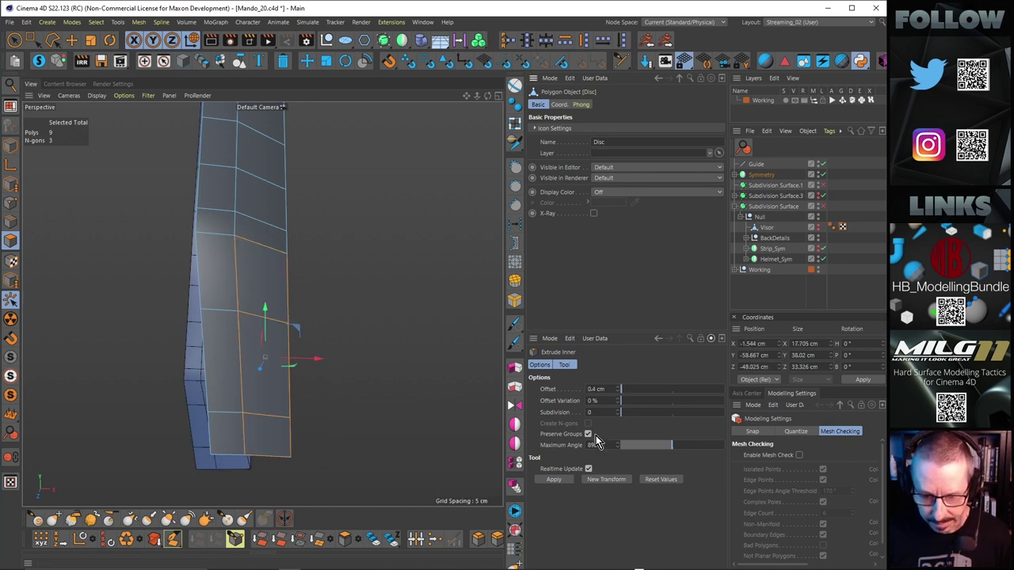
# Try a 2.5 cm Extrude Inner on the slanted underside, undo it and clear the polygon selection.
pyautogui.click(554, 480)
pyautogui.moveTo(267, 285); pyautogui.dragTo(292, 285)
pyautogui.keyDown('alt'); pyautogui.moveTo(264, 332); pyautogui.dragTo(475, 329); pyautogui.keyUp('alt')
pyautogui.hotkey('ctrl', 'z')
pyautogui.keyDown('alt'); pyautogui.moveTo(291, 338); pyautogui.dragTo(261, 295); pyautogui.keyUp('alt')
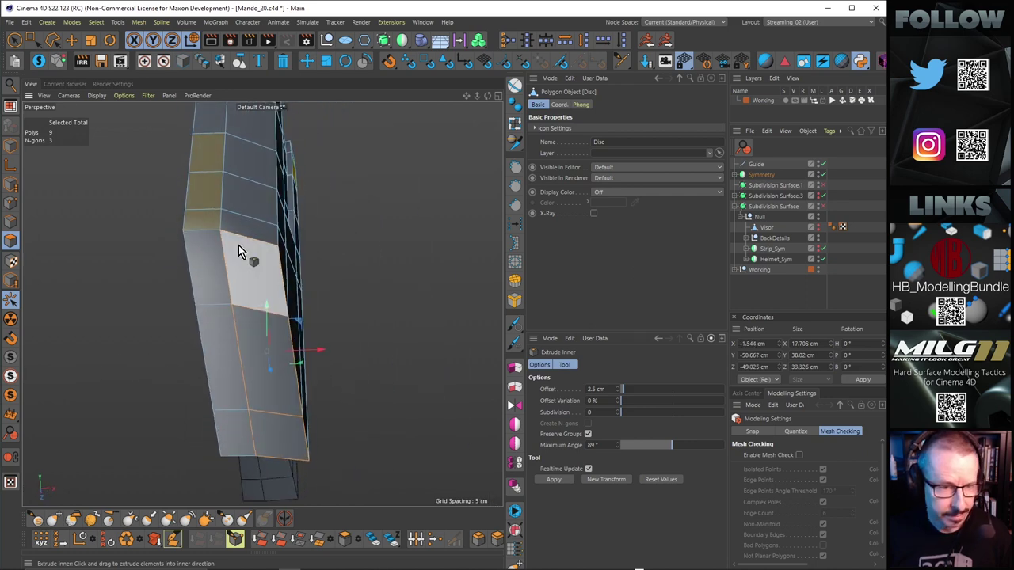
pyautogui.click(73, 41)
pyautogui.click(139, 225)
pyautogui.keyDown('alt'); pyautogui.moveTo(140, 225); pyautogui.dragTo(305, 251); pyautogui.keyUp('alt')
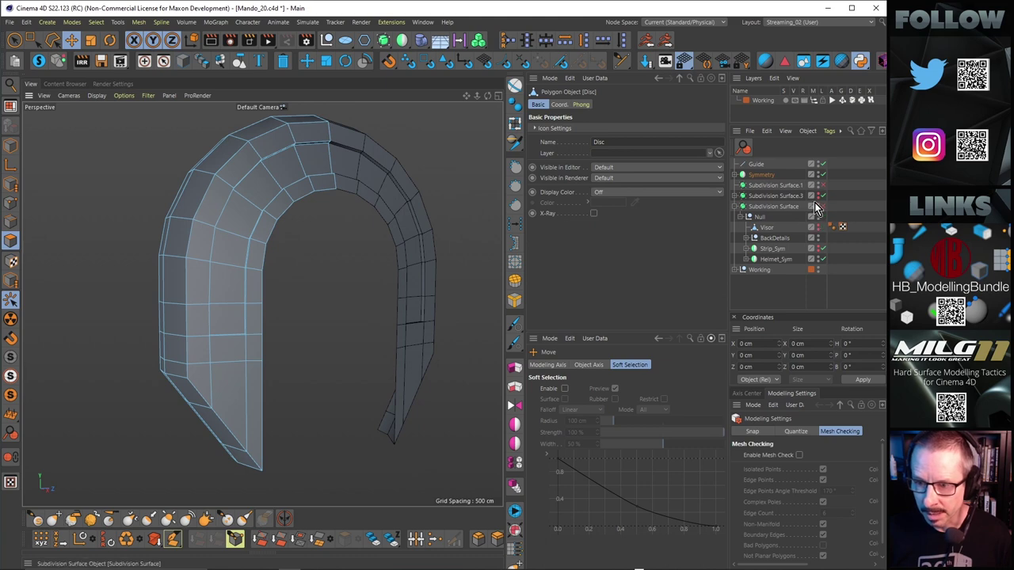
# Bring Disc.1 into view under the Symmetry's Subdivision Surface and group it with Disc in a null.
pyautogui.click(736, 176)
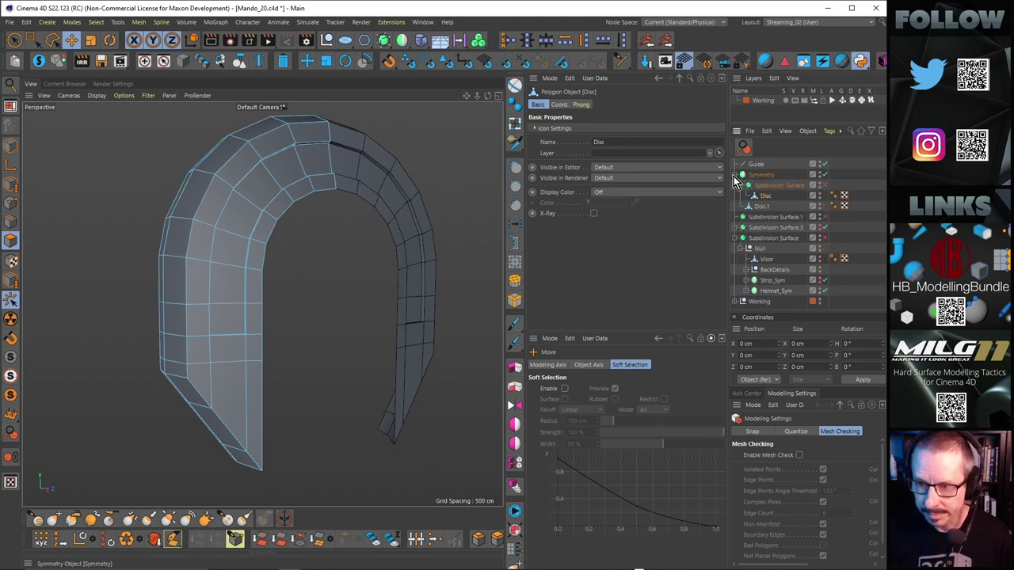
pyautogui.keyDown('ctrl'); pyautogui.click(767, 206); pyautogui.keyUp('ctrl')
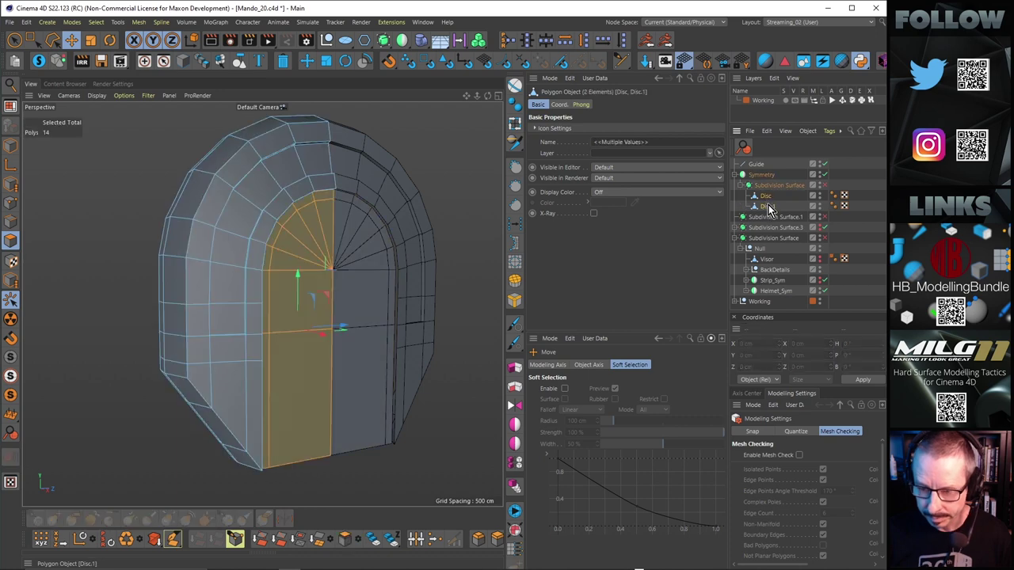
pyautogui.hotkey('alt', 'g')
pyautogui.keyDown('alt'); pyautogui.moveTo(365, 280); pyautogui.dragTo(347, 233); pyautogui.keyUp('alt')
pyautogui.click(747, 195)
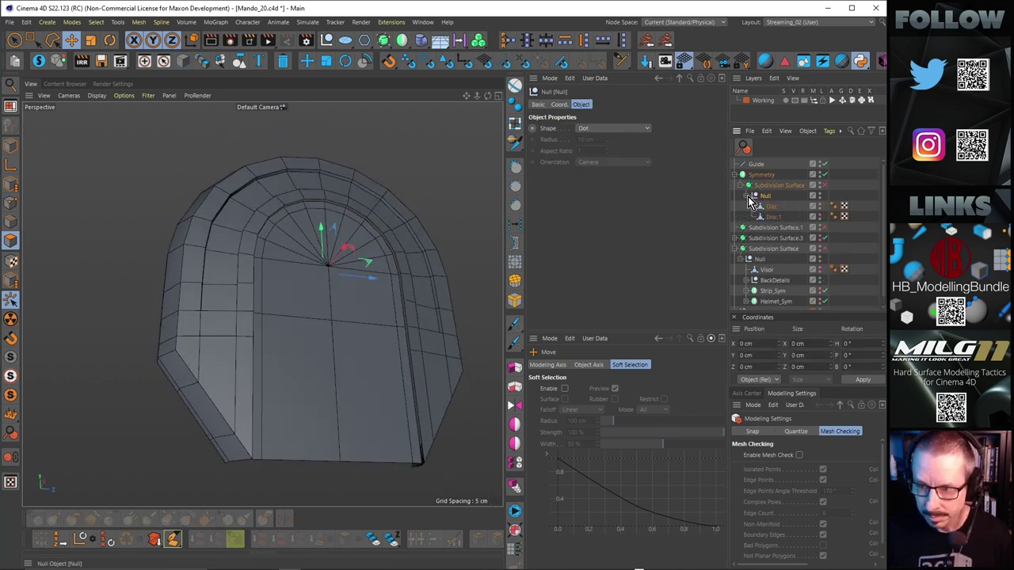
# Select Disc.1 and limit its polygon selection to the arched panel's inner polygons, leaving out the surrounding rim.
pyautogui.click(773, 217)
pyautogui.keyDown('alt'); pyautogui.moveTo(348, 269); pyautogui.dragTo(376, 277); pyautogui.keyUp('alt')
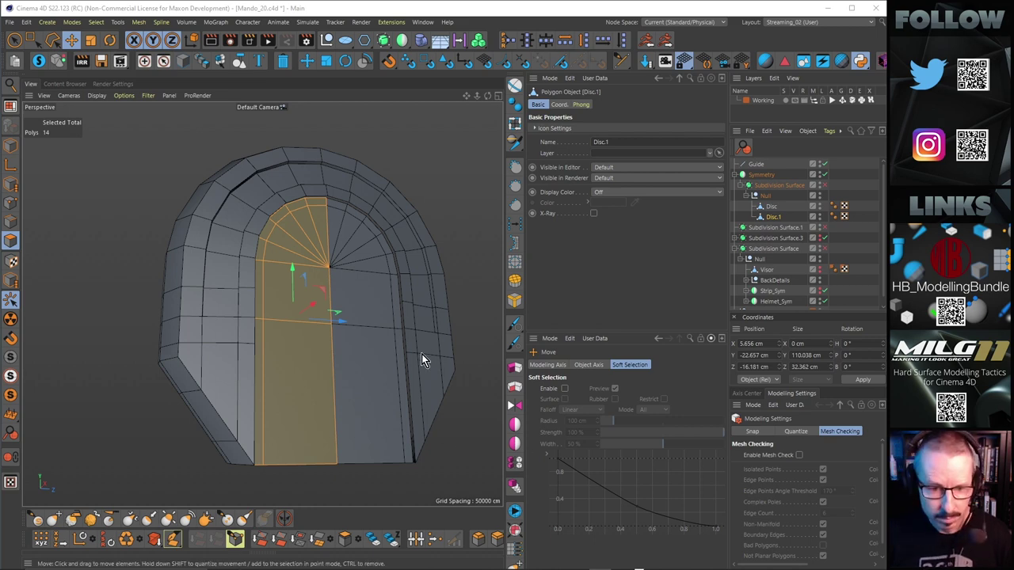
pyautogui.middleClick(340, 363)
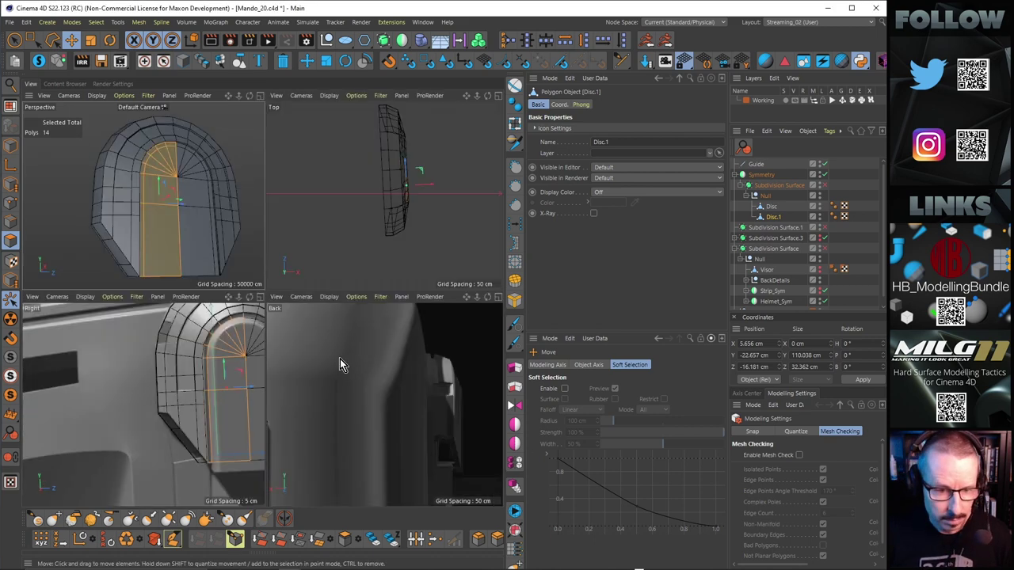
pyautogui.middleClick(246, 378)
pyautogui.keyDown('alt'); pyautogui.moveTo(430, 204); pyautogui.dragTo(374, 240, button='middle'); pyautogui.keyUp('alt')
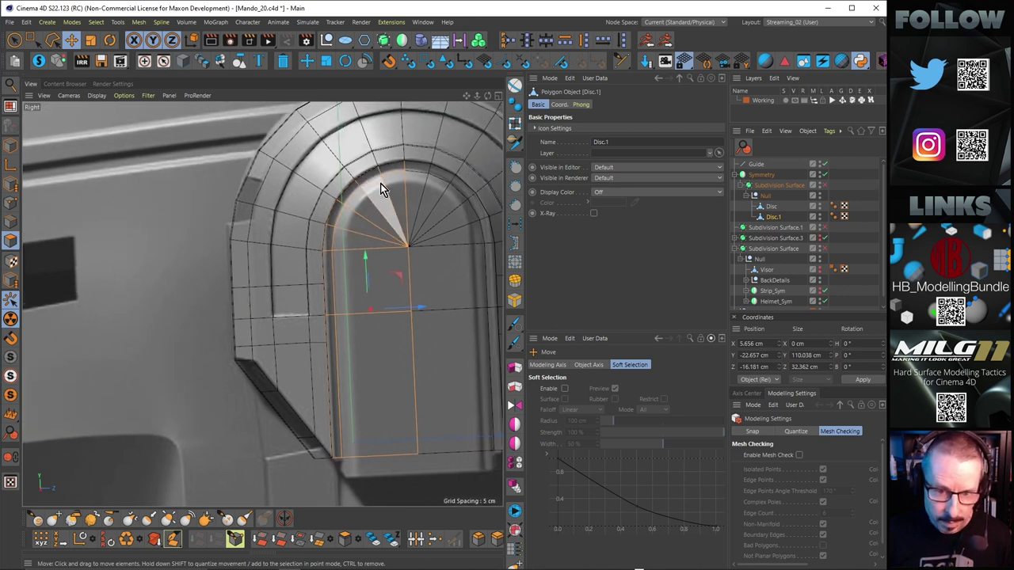
pyautogui.click(15, 42)
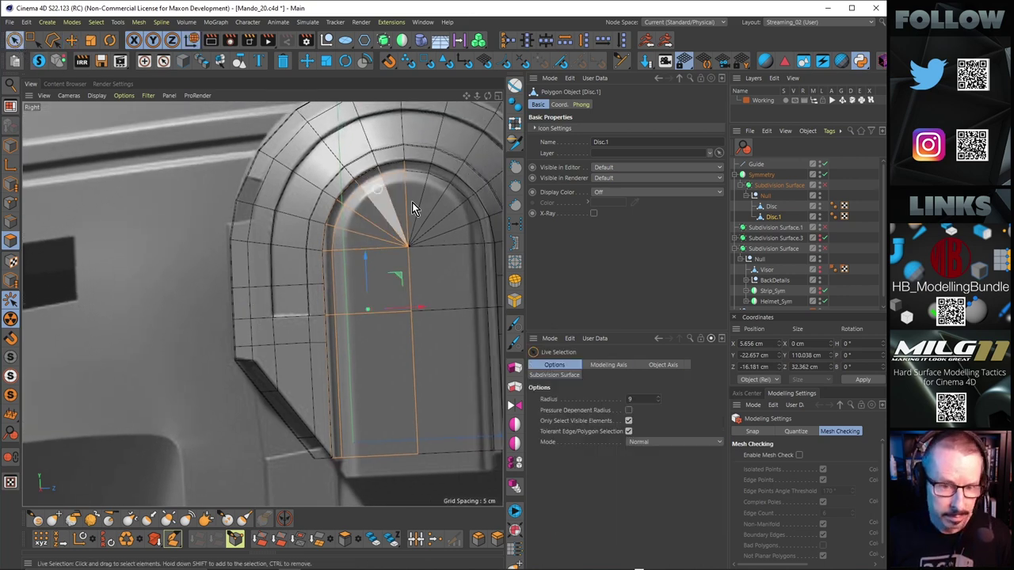
pyautogui.doubleClick(397, 201)
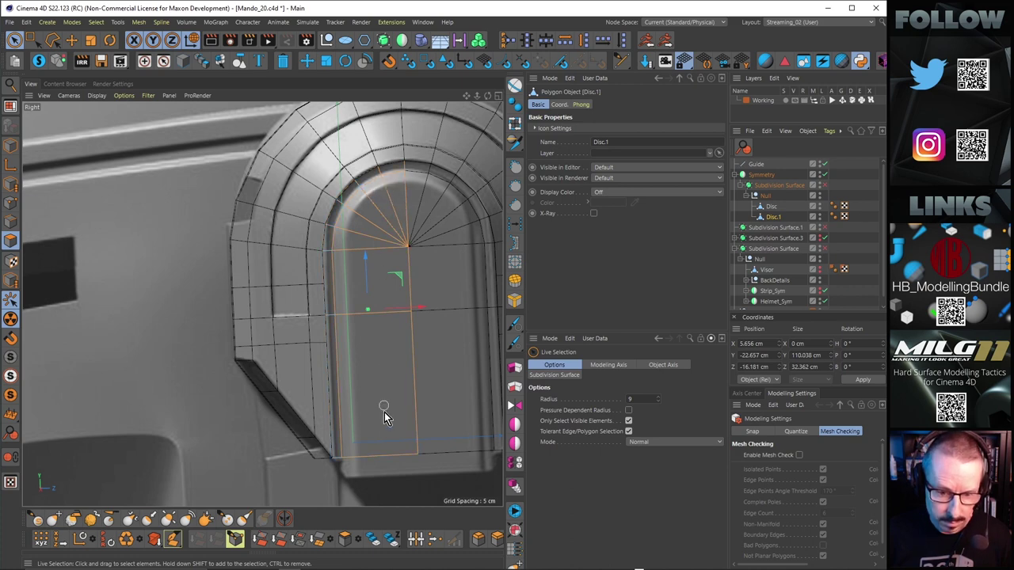
# Reverse the normals of the inner arched polygons and extrude them outward to about X 8.57 cm.
pyautogui.middleClick(472, 275)
pyautogui.middleClick(321, 226)
pyautogui.keyDown('alt'); pyautogui.moveTo(322, 227); pyautogui.dragTo(379, 298); pyautogui.keyUp('alt')
pyautogui.press('k')
pyautogui.press('l')
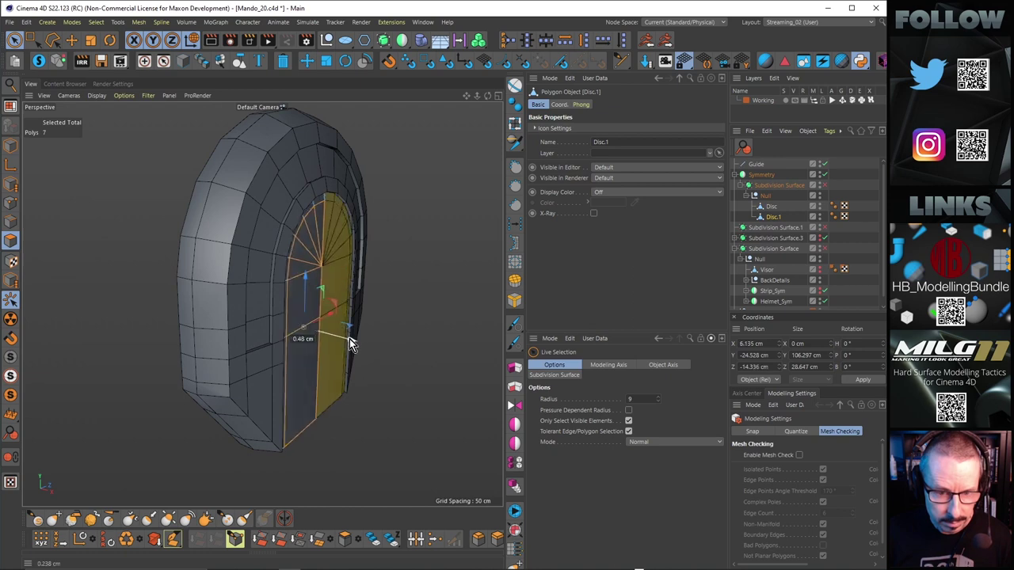
pyautogui.moveTo(355, 338); pyautogui.dragTo(356, 341)
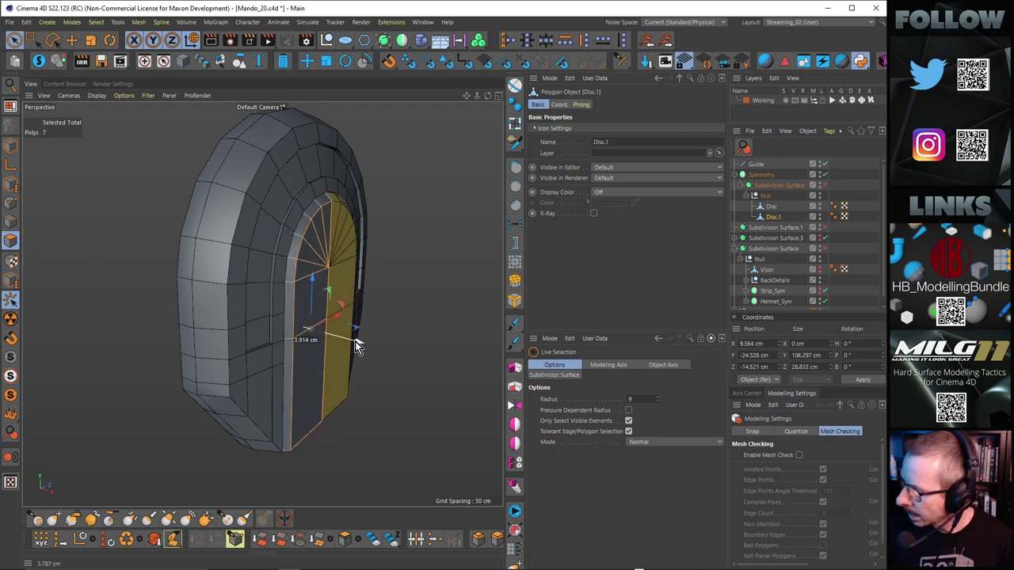
pyautogui.press('u')
pyautogui.press('r')
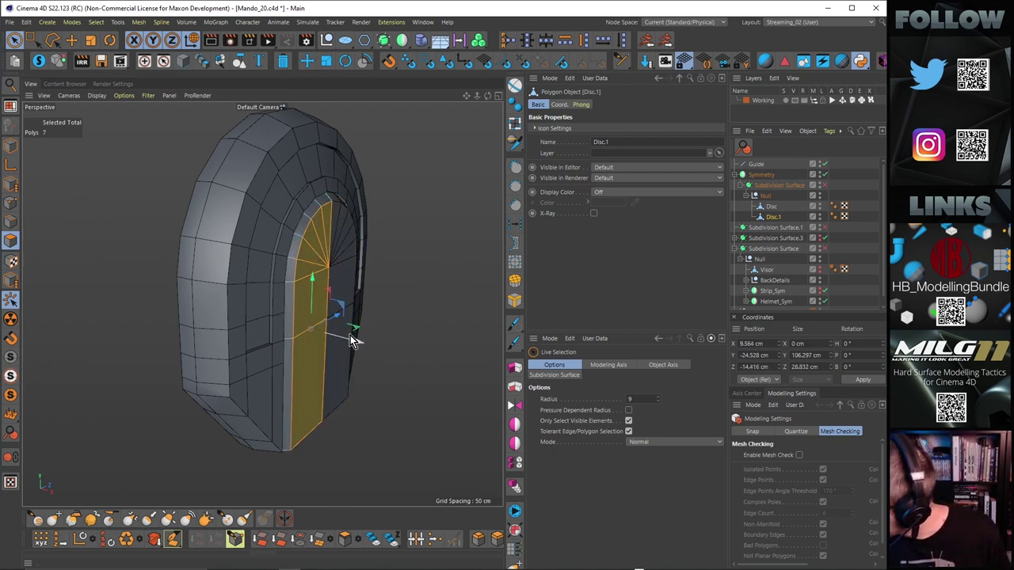
pyautogui.hotkey('ctrl', 'z')
pyautogui.keyDown('ctrl'); pyautogui.moveTo(336, 336); pyautogui.dragTo(337, 268); pyautogui.keyUp('ctrl')
pyautogui.press('space')
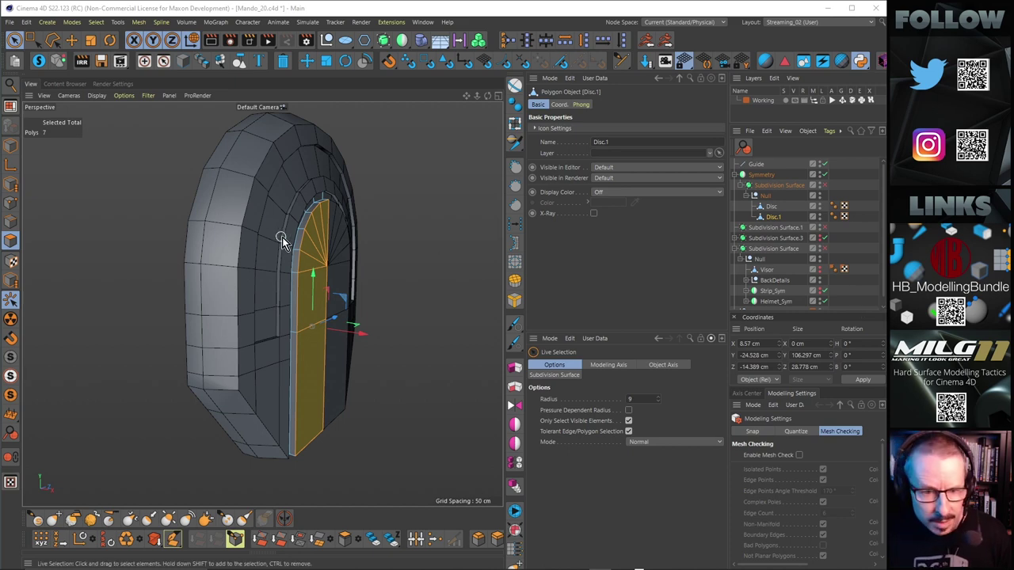
# Pull the raised panel's arched outline inward so it follows the inner arch of the side reference.
pyautogui.keyDown('alt'); pyautogui.moveTo(311, 237); pyautogui.dragTo(355, 206); pyautogui.keyUp('alt')
pyautogui.scroll(3, 337, 244)
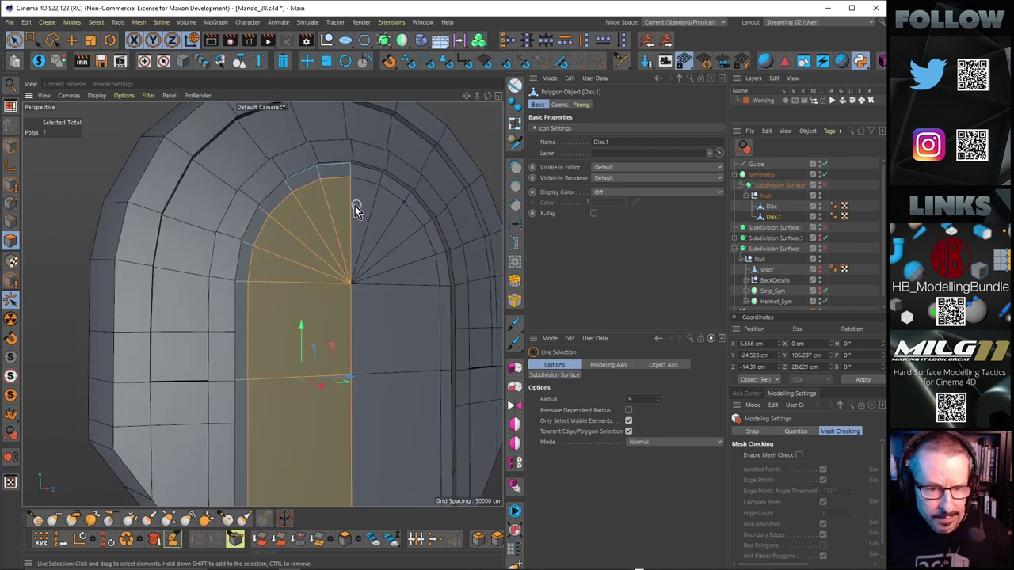
pyautogui.middleClick(395, 253)
pyautogui.middleClick(184, 403)
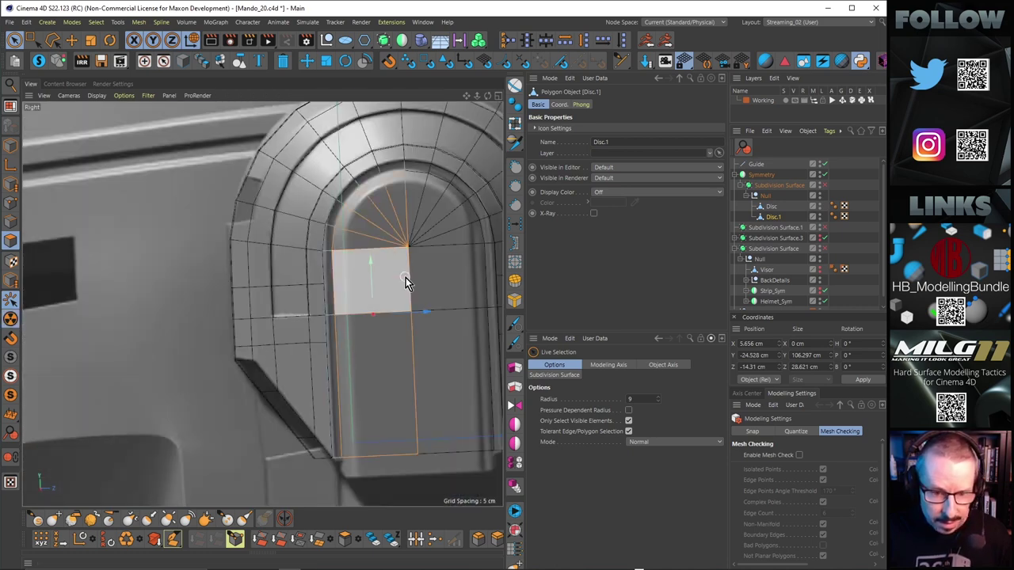
pyautogui.press('k')
pyautogui.press('l')
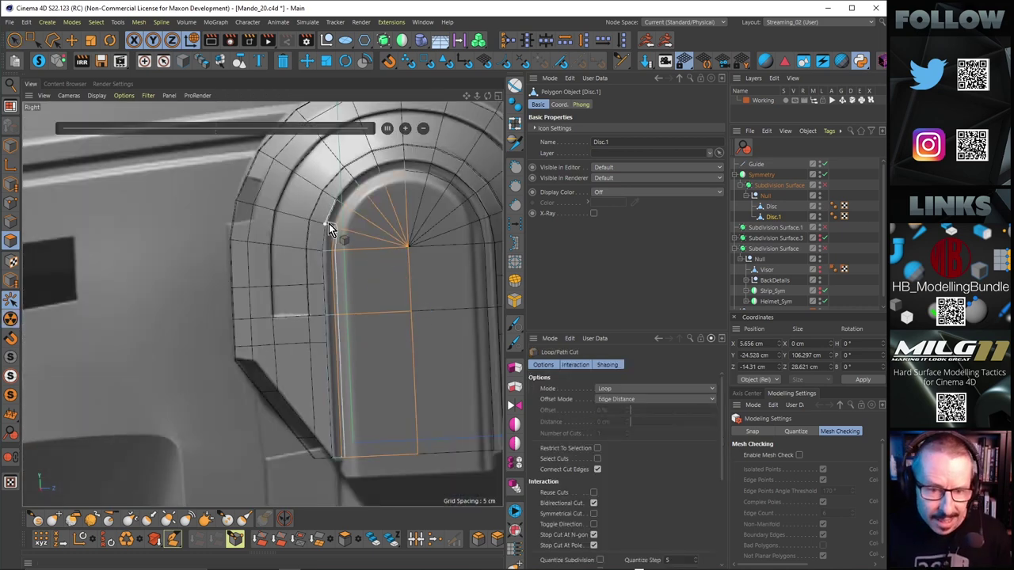
pyautogui.click(350, 234)
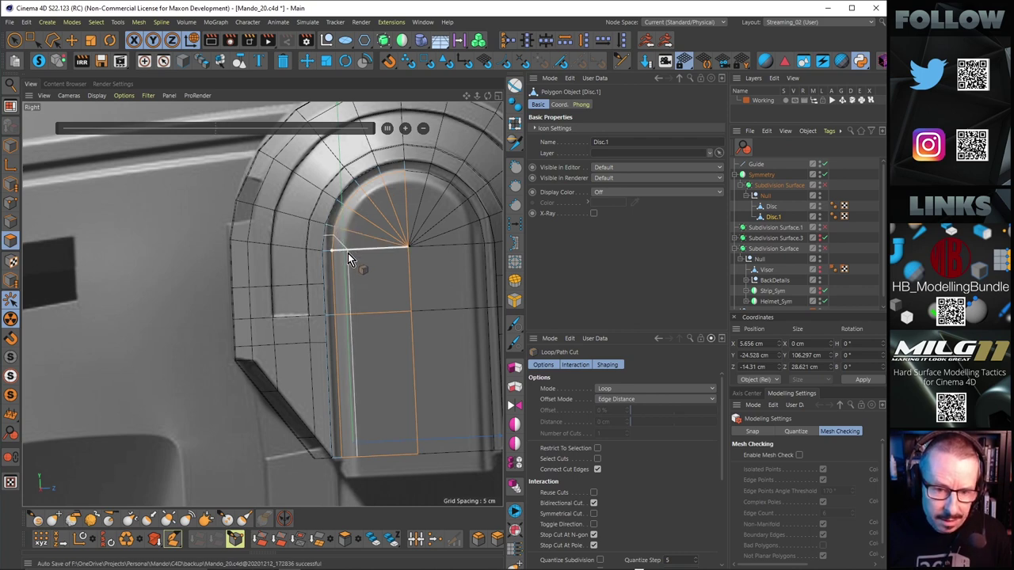
pyautogui.click(345, 316)
pyautogui.press('9')
pyautogui.click(409, 271)
pyautogui.press('u')
pyautogui.press('l')
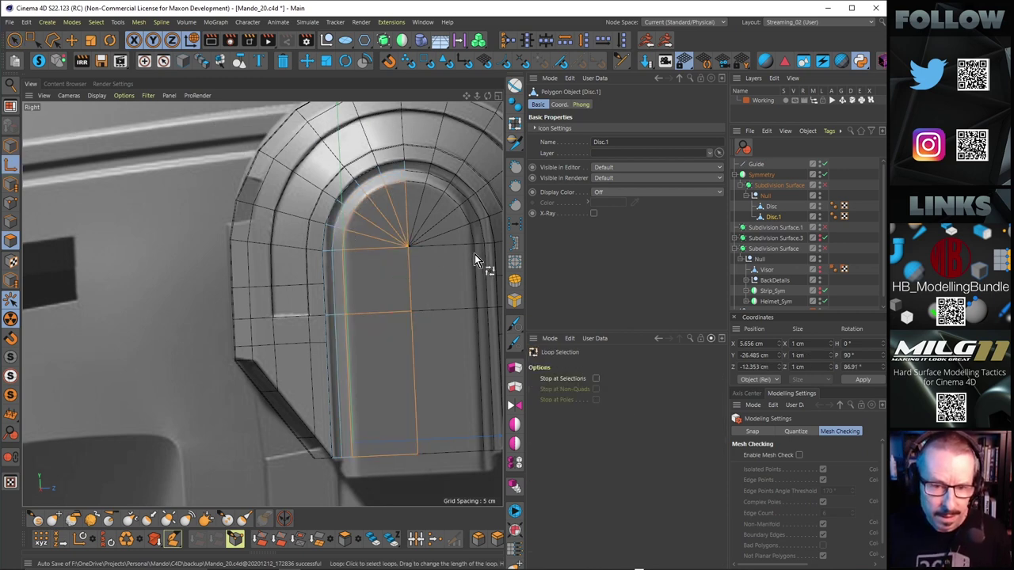
# Raise the narrowed inner panel polygons further outward to about X 9.9 cm.
pyautogui.press('9')
pyautogui.middleClick(452, 281)
pyautogui.middleClick(237, 221)
pyautogui.keyDown('alt'); pyautogui.moveTo(290, 244); pyautogui.dragTo(339, 354); pyautogui.keyUp('alt')
pyautogui.moveTo(329, 389); pyautogui.dragTo(337, 398)
pyautogui.hotkey('ctrl', 'z')
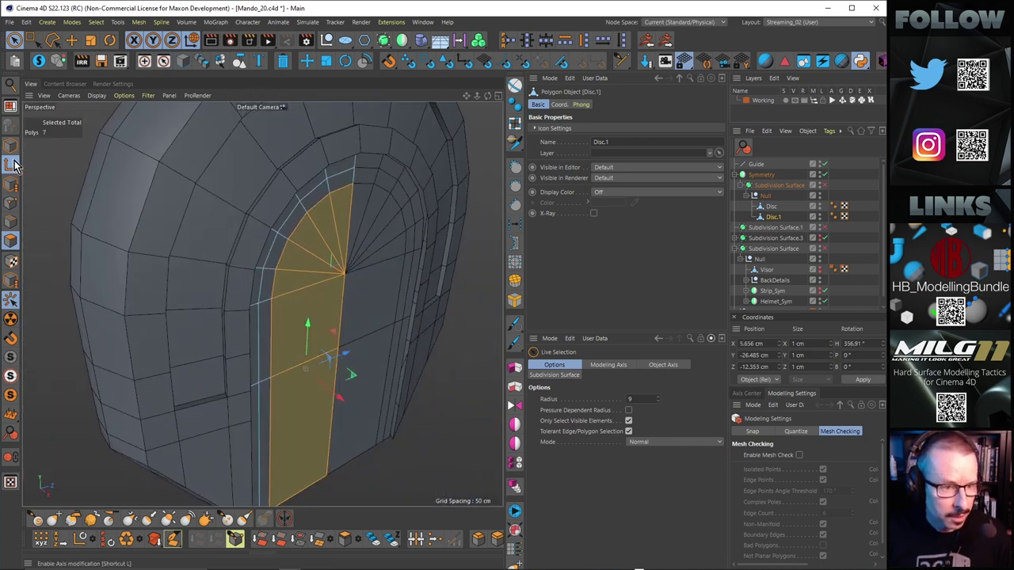
pyautogui.moveTo(335, 393); pyautogui.dragTo(345, 400)
pyautogui.keyDown('alt'); pyautogui.moveTo(343, 290); pyautogui.dragTo(248, 275); pyautogui.keyUp('alt')
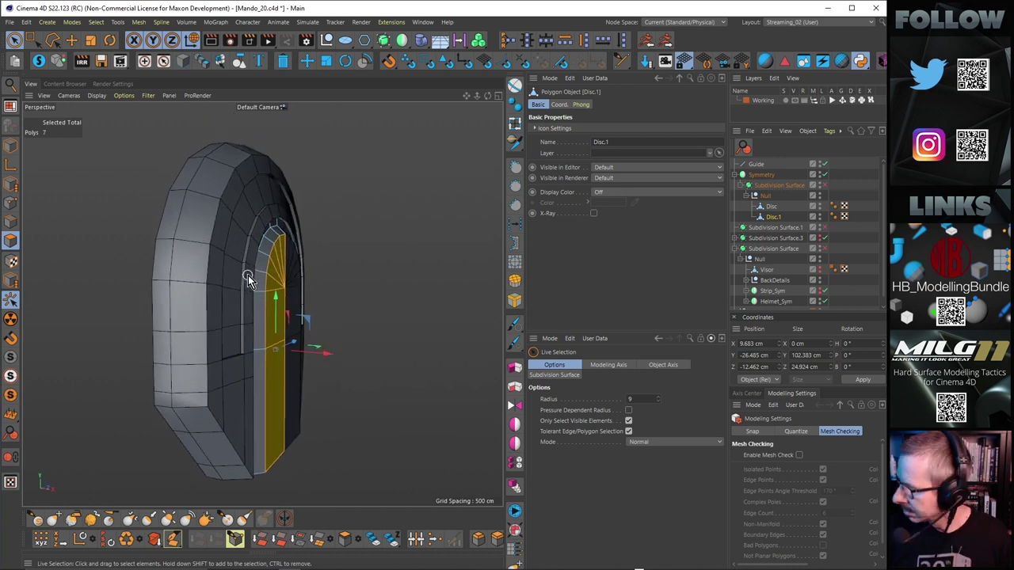
pyautogui.moveTo(270, 278)
pyautogui.keyDown('alt'); pyautogui.mouseDown()
pyautogui.moveTo(299, 280)
pyautogui.moveTo(309, 355)
pyautogui.moveTo(288, 298)
pyautogui.moveTo(149, 272)
pyautogui.moveTo(162, 249)
pyautogui.moveTo(137, 280)
pyautogui.moveTo(243, 171)
pyautogui.moveTo(260, 262)
pyautogui.mouseUp(); pyautogui.keyUp('alt')
pyautogui.scroll(-5, 138, 280)
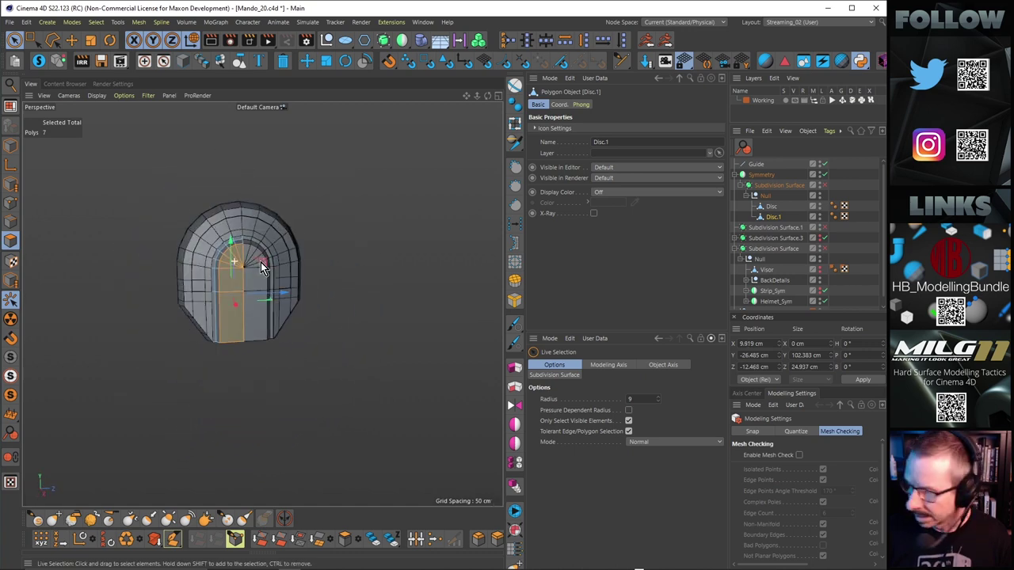
# Select the polygon loop forming the arched rim around the raised panel on Disc.1.
pyautogui.keyDown('alt'); pyautogui.moveTo(232, 247); pyautogui.dragTo(328, 224, button='right'); pyautogui.keyUp('alt')
pyautogui.keyDown('alt'); pyautogui.moveTo(238, 243); pyautogui.dragTo(249, 289); pyautogui.keyUp('alt')
pyautogui.keyDown('alt'); pyautogui.moveTo(249, 289); pyautogui.dragTo(236, 210, button='right'); pyautogui.keyUp('alt')
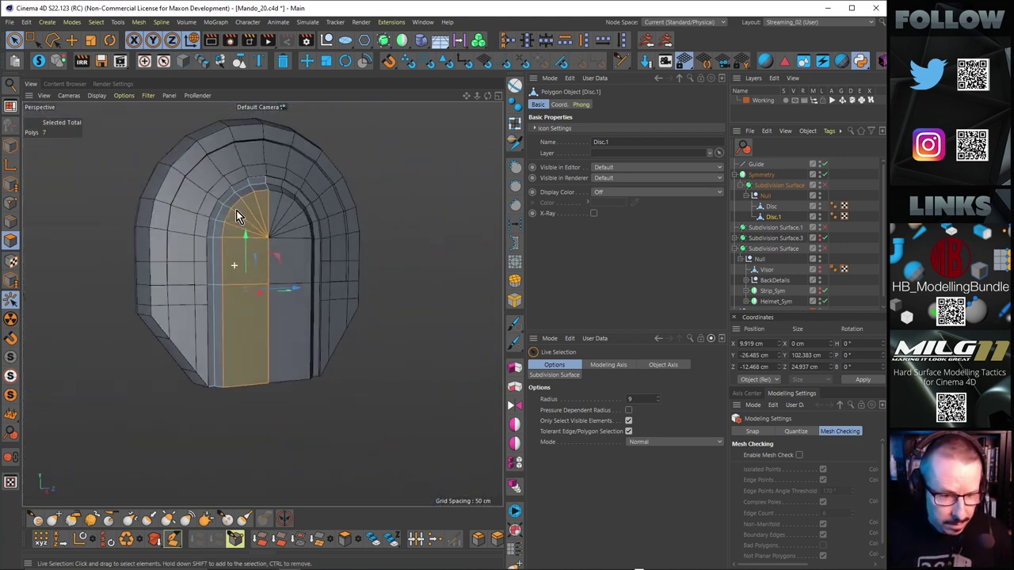
pyautogui.keyDown('alt'); pyautogui.moveTo(236, 210); pyautogui.dragTo(232, 255); pyautogui.keyUp('alt')
pyautogui.keyDown('alt'); pyautogui.moveTo(238, 206); pyautogui.dragTo(292, 188, button='right'); pyautogui.keyUp('alt')
pyautogui.keyDown('alt'); pyautogui.moveTo(292, 188); pyautogui.dragTo(295, 144); pyautogui.keyUp('alt')
pyautogui.click(273, 163)
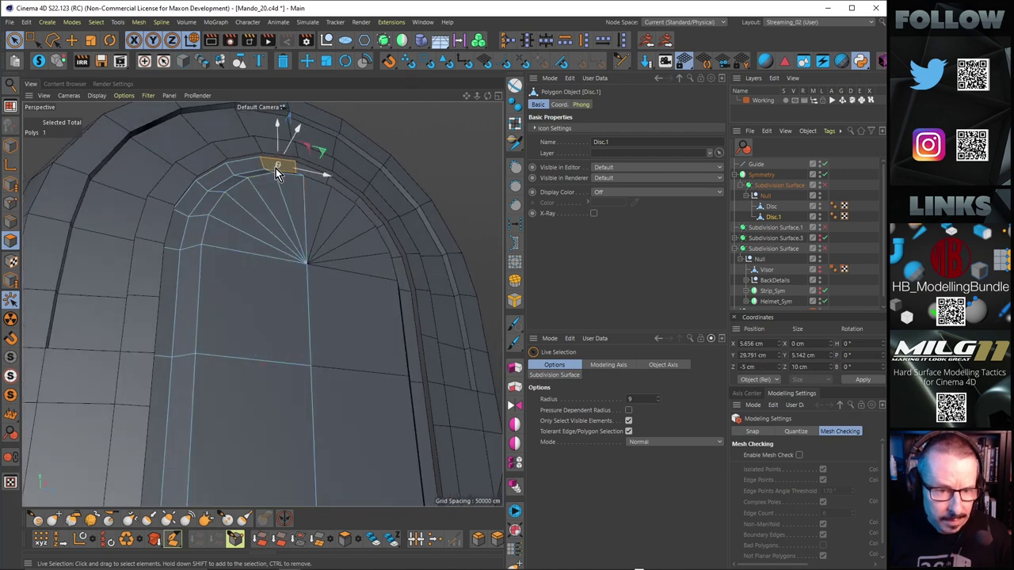
pyautogui.keyDown('alt'); pyautogui.moveTo(272, 164); pyautogui.dragTo(216, 191, button='right'); pyautogui.keyUp('alt')
pyautogui.keyDown('alt'); pyautogui.moveTo(216, 191); pyautogui.dragTo(219, 265); pyautogui.keyUp('alt')
pyautogui.keyDown('shift'); pyautogui.click(235, 309); pyautogui.keyUp('shift')
pyautogui.press('u')
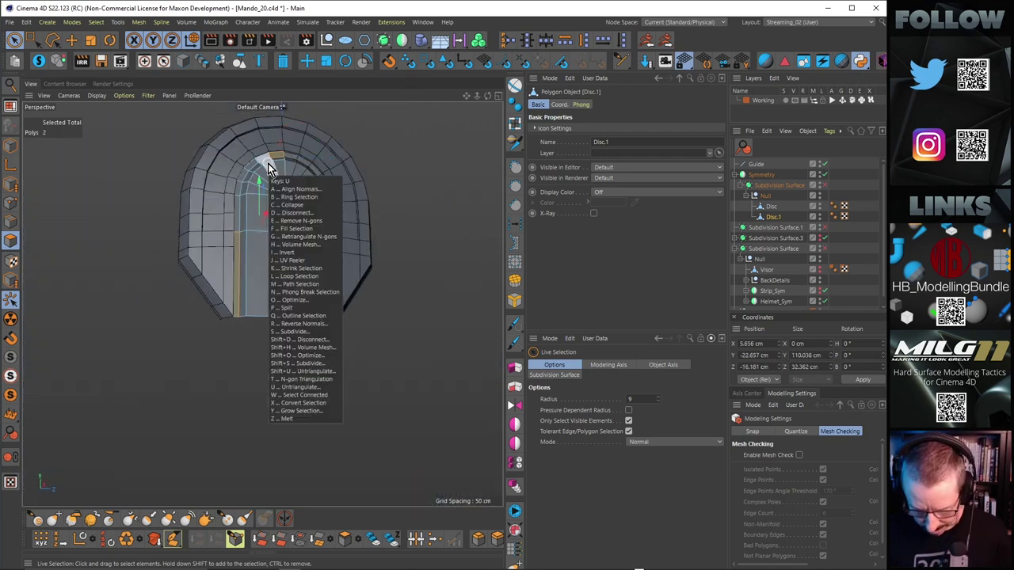
pyautogui.press('l')
pyautogui.click(258, 161)
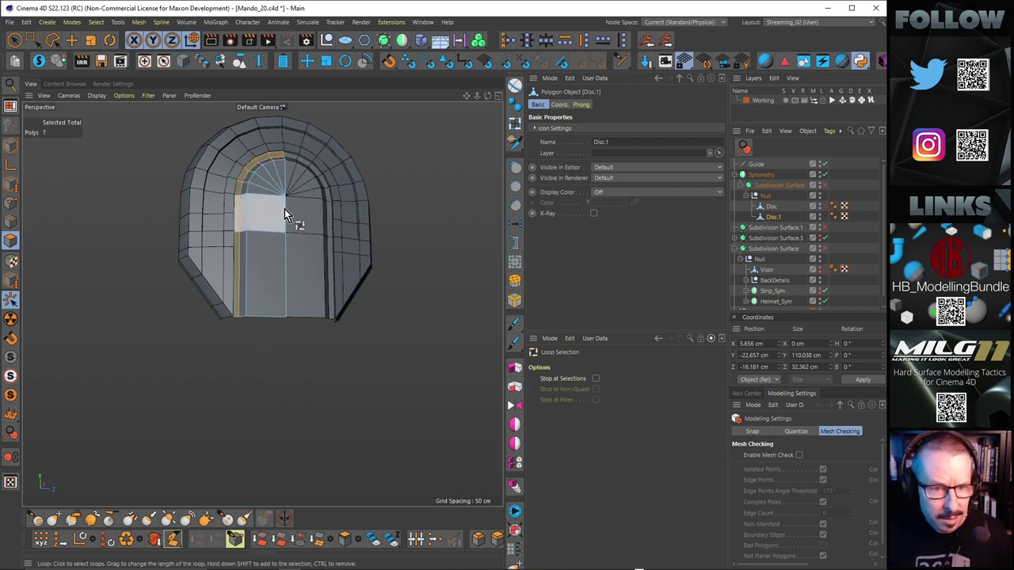
# Merge Disc and Disc.1 into a single object with Connect Objects + Delete.
pyautogui.press('space')
pyautogui.keyDown('alt'); pyautogui.moveTo(255, 215); pyautogui.dragTo(288, 178, button='right'); pyautogui.keyUp('alt')
pyautogui.keyDown('alt'); pyautogui.moveTo(288, 177); pyautogui.dragTo(261, 229); pyautogui.keyUp('alt')
pyautogui.hotkey('ctrl', 'z')
pyautogui.scroll(3, 272, 170)
pyautogui.click(773, 207)
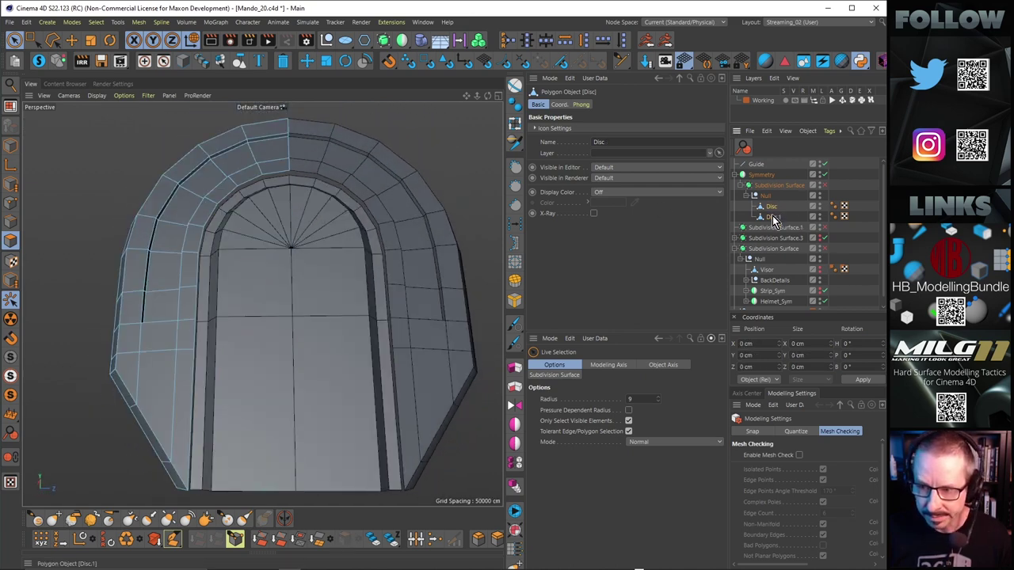
pyautogui.keyDown('ctrl'); pyautogui.click(773, 216); pyautogui.keyUp('ctrl')
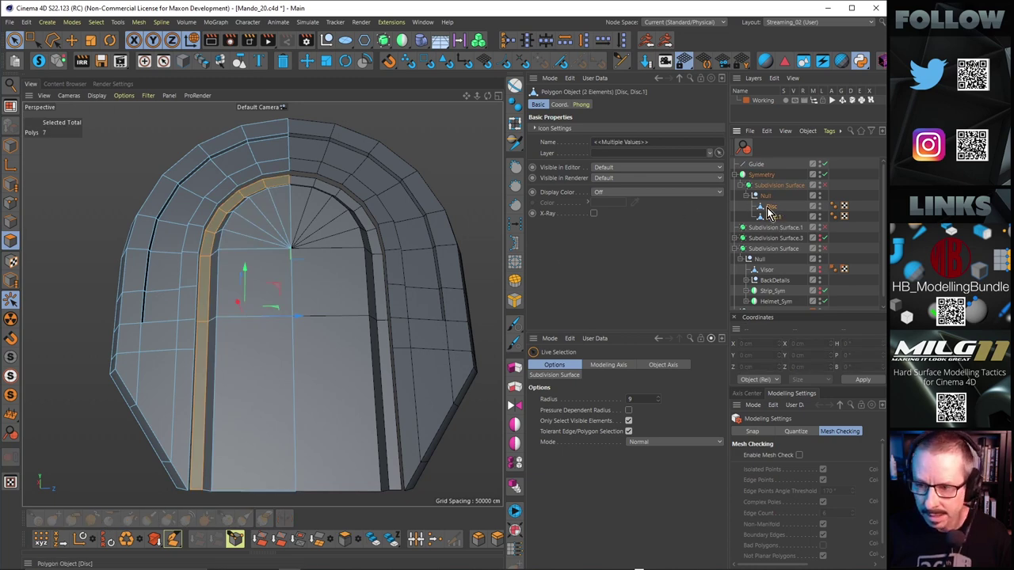
pyautogui.rightClick(767, 208)
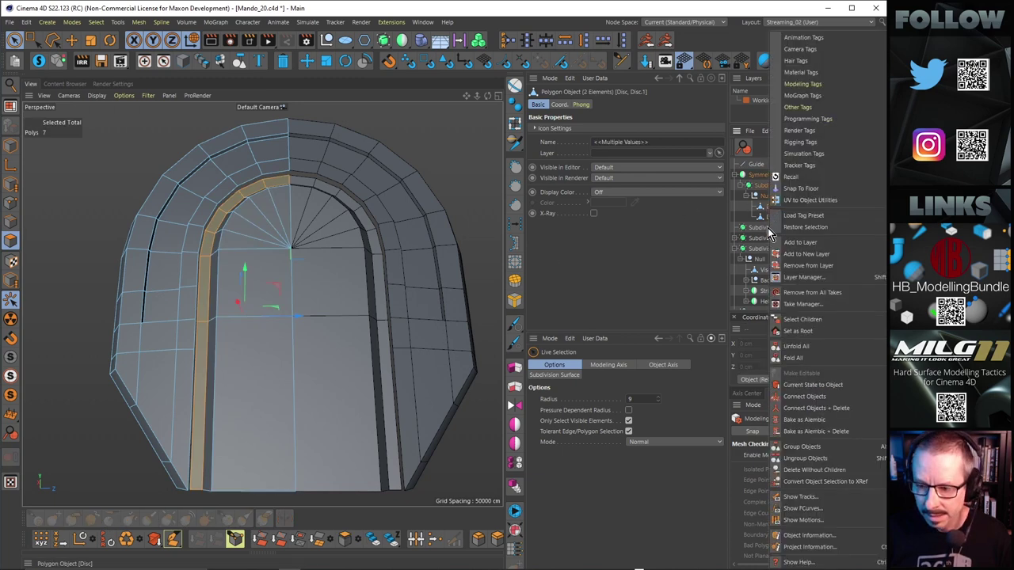
pyautogui.click(821, 398)
# Select the facing edge loops on both sides of the gap between the outer shell and the inner panel.
pyautogui.keyDown('alt'); pyautogui.moveTo(328, 215); pyautogui.dragTo(318, 185); pyautogui.keyUp('alt')
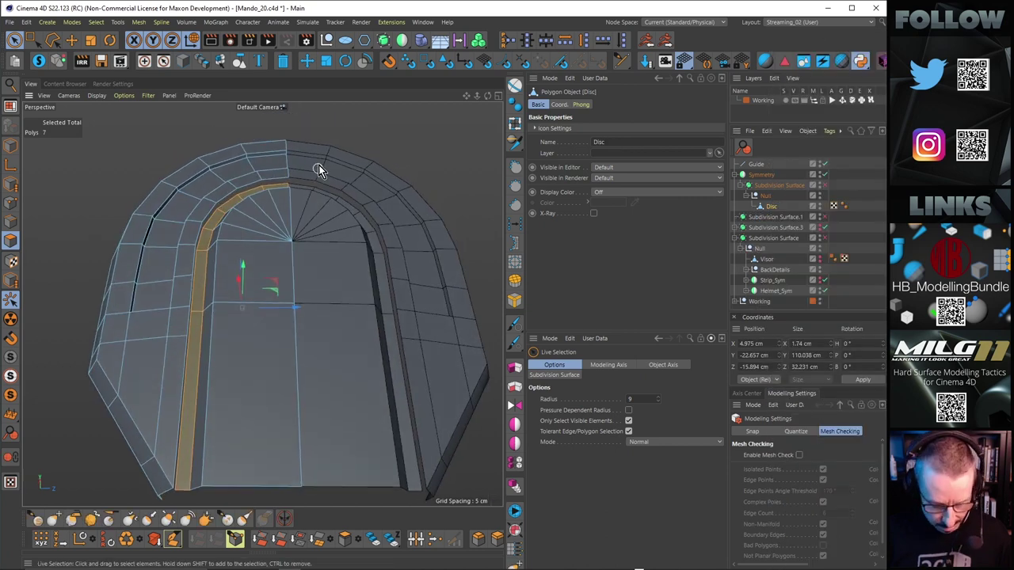
pyautogui.press('Return')
pyautogui.press('e')
pyautogui.click(280, 180)
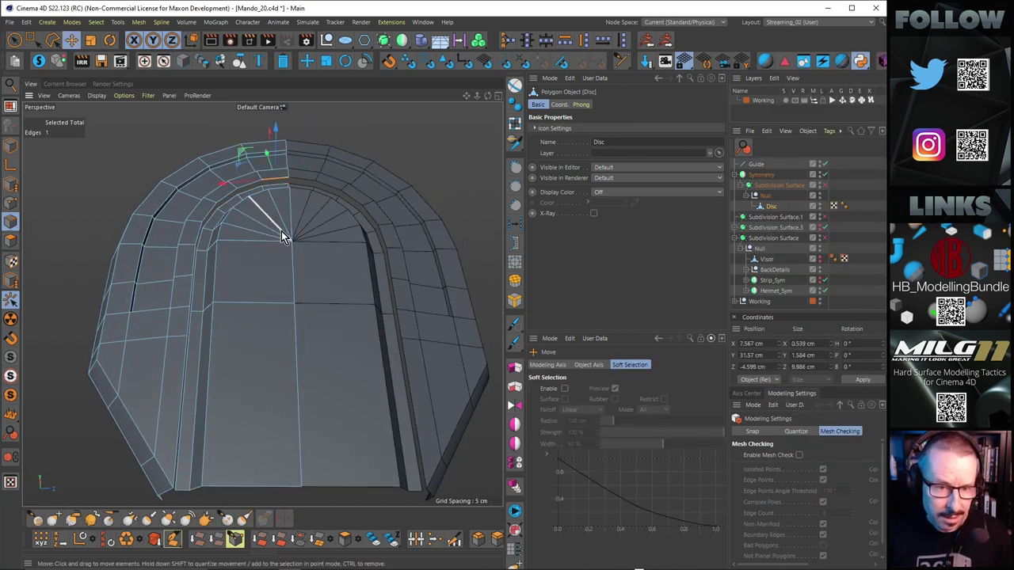
pyautogui.keyDown('alt'); pyautogui.moveTo(283, 238); pyautogui.dragTo(205, 301); pyautogui.keyUp('alt')
pyautogui.doubleClick(162, 422)
pyautogui.scroll(3, 173, 335)
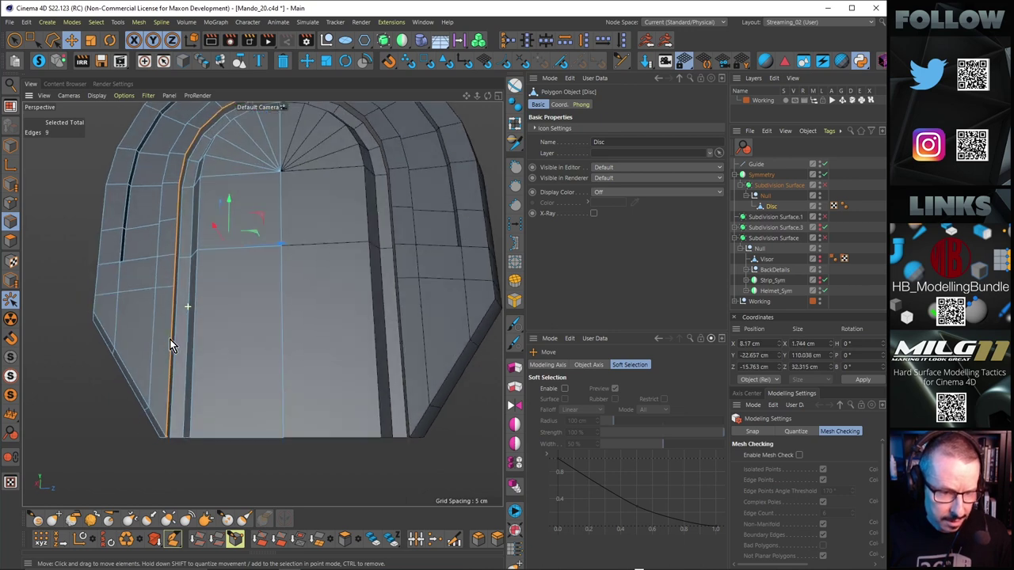
pyautogui.keyDown('shift'); pyautogui.click(176, 395); pyautogui.keyUp('shift')
pyautogui.keyDown('alt'); pyautogui.moveTo(230, 287); pyautogui.dragTo(245, 305); pyautogui.keyUp('alt')
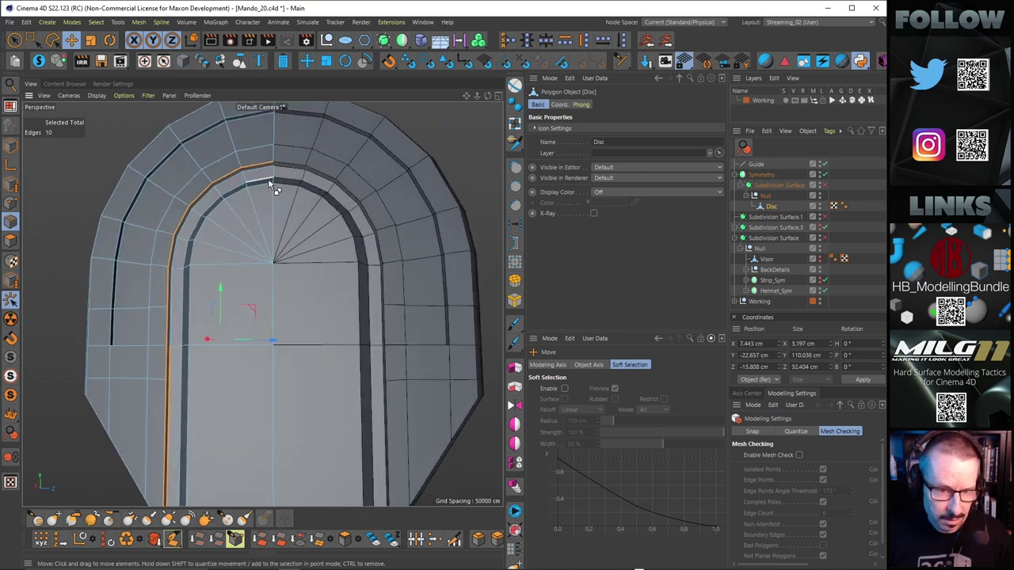
pyautogui.keyDown('alt'); pyautogui.moveTo(229, 226); pyautogui.dragTo(237, 168); pyautogui.keyUp('alt')
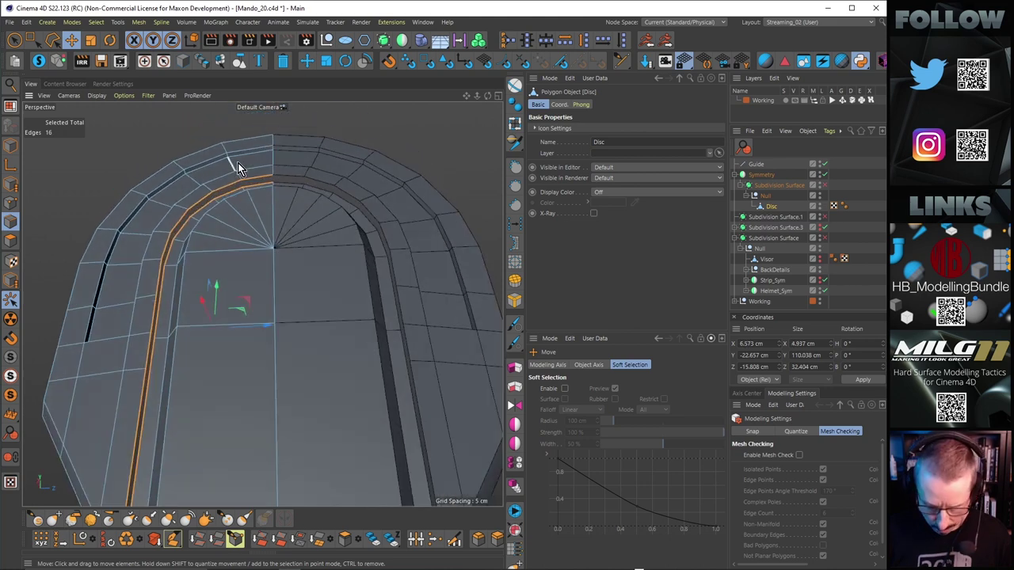
# Try to join the two selected edge loops with Stitch and Sew and examine the seam around the arch.
pyautogui.press('m')
pyautogui.press('p')
pyautogui.scroll(4, 256, 188)
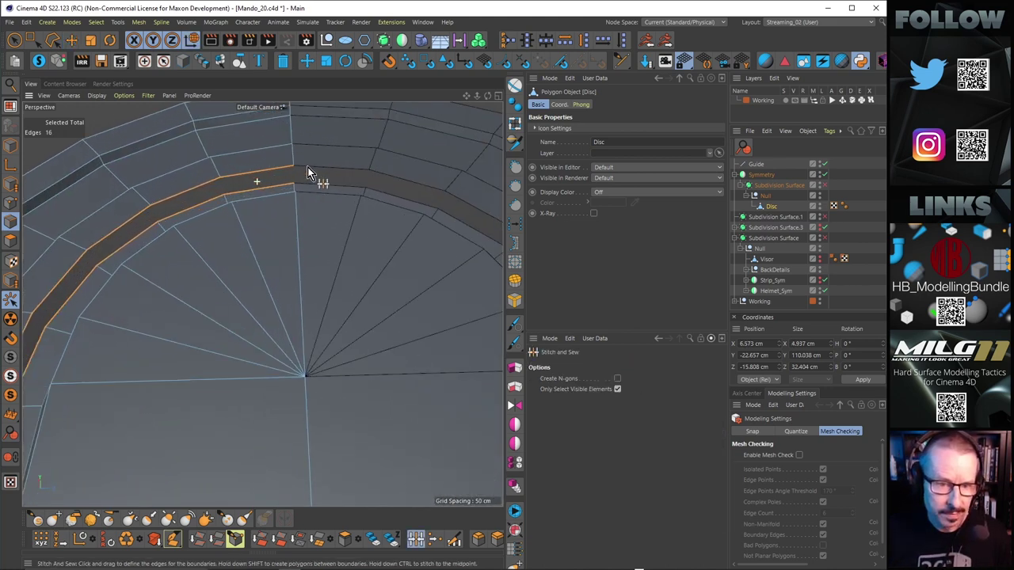
pyautogui.scroll(-6, 315, 201)
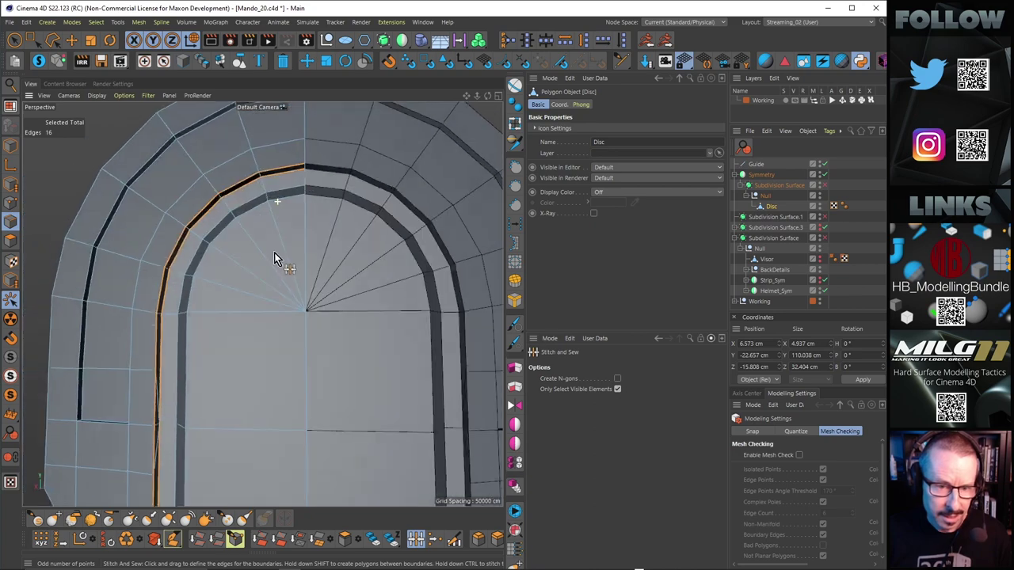
pyautogui.keyDown('alt'); pyautogui.moveTo(226, 238); pyautogui.dragTo(263, 280); pyautogui.keyUp('alt')
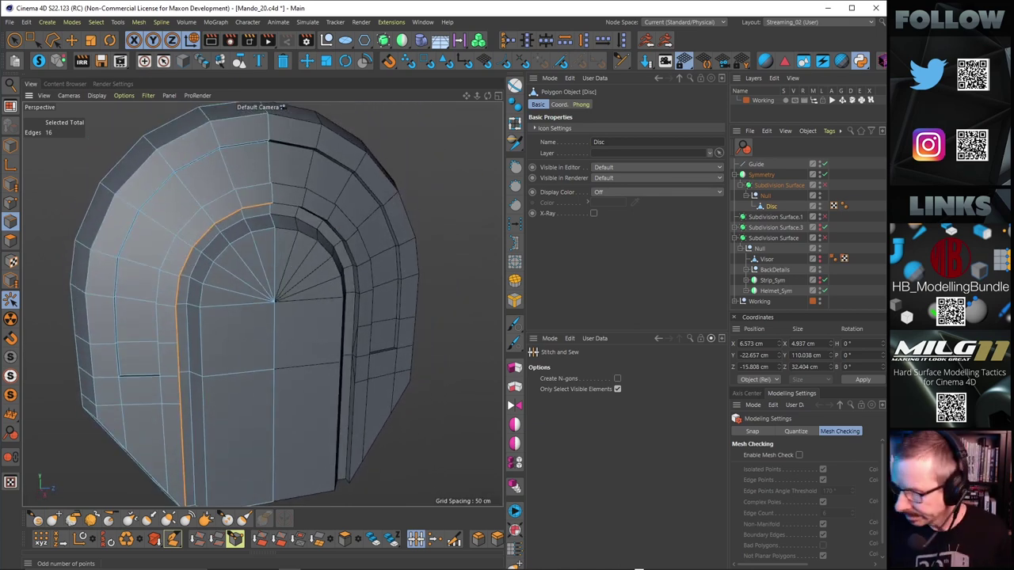
pyautogui.moveTo(638, 569)
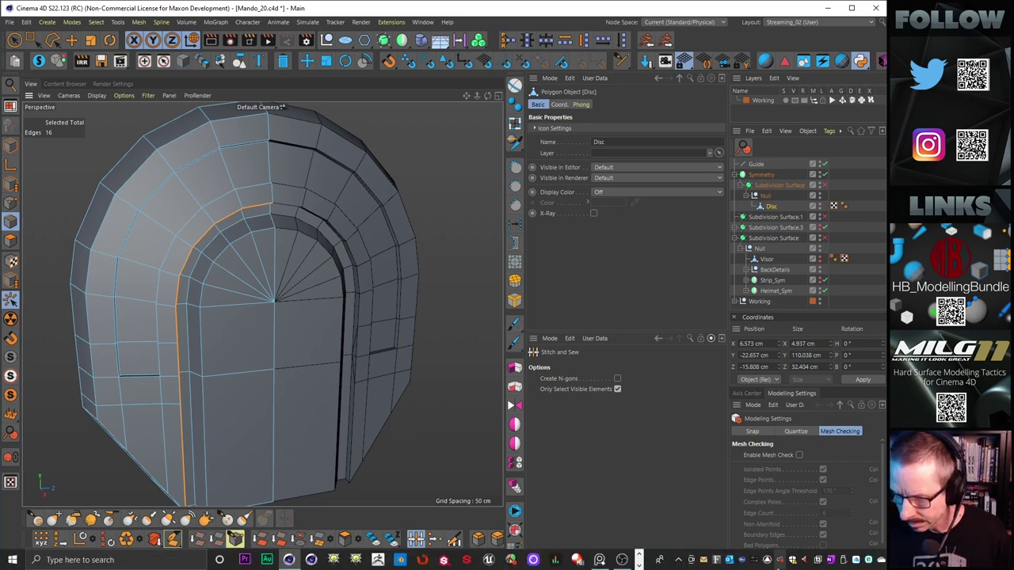
pyautogui.keyDown('alt'); pyautogui.moveTo(264, 262); pyautogui.dragTo(280, 289, button='middle'); pyautogui.keyUp('alt')
pyautogui.keyDown('alt'); pyautogui.moveTo(280, 288); pyautogui.dragTo(315, 263, button='right'); pyautogui.keyUp('alt')
pyautogui.keyDown('alt'); pyautogui.moveTo(316, 264); pyautogui.dragTo(372, 227); pyautogui.keyUp('alt')
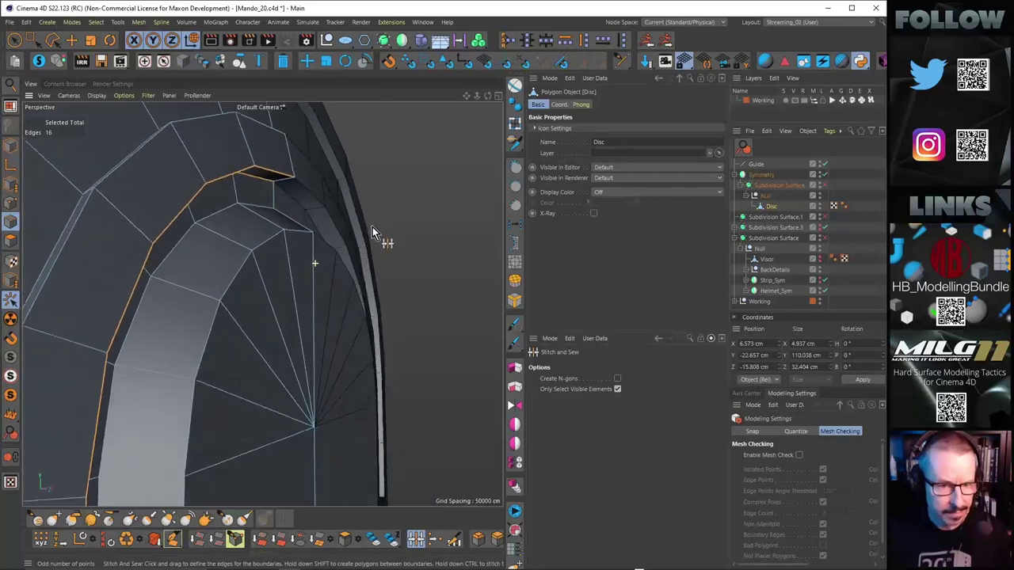
pyautogui.keyDown('alt'); pyautogui.moveTo(307, 230); pyautogui.dragTo(208, 230, button='right'); pyautogui.keyUp('alt')
pyautogui.keyDown('alt'); pyautogui.moveTo(249, 226); pyautogui.dragTo(160, 229); pyautogui.keyUp('alt')
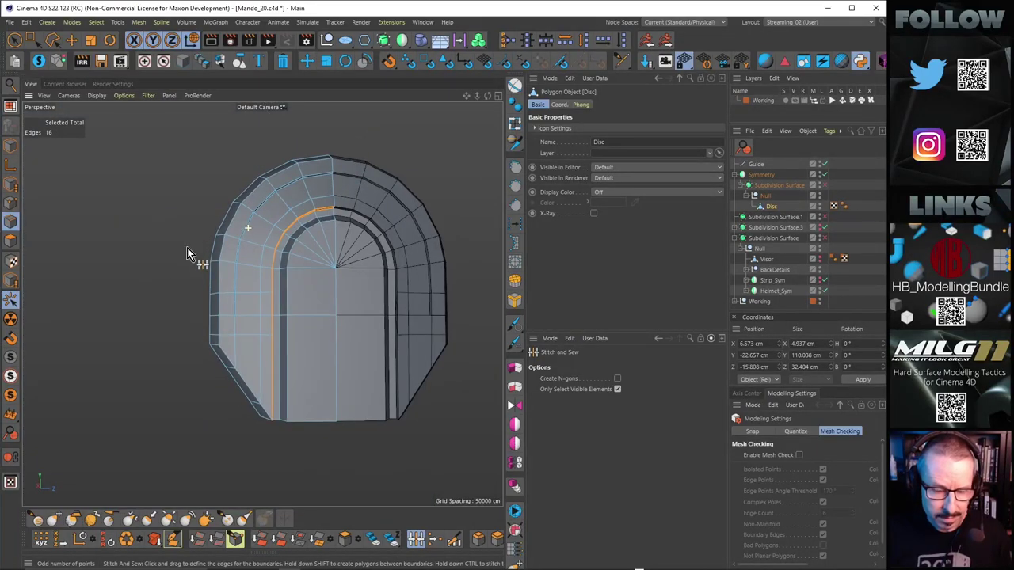
# Examine the stitched seam around the arch of the ear piece with and without subdivision smoothing.
pyautogui.keyDown('alt'); pyautogui.moveTo(314, 235); pyautogui.dragTo(360, 219, button='right'); pyautogui.keyUp('alt')
pyautogui.keyDown('alt'); pyautogui.moveTo(361, 218); pyautogui.dragTo(347, 213); pyautogui.keyUp('alt')
pyautogui.keyDown('alt'); pyautogui.moveTo(347, 213); pyautogui.dragTo(320, 223, button='right'); pyautogui.keyUp('alt')
pyautogui.keyDown('alt'); pyautogui.moveTo(320, 223); pyautogui.dragTo(331, 260); pyautogui.keyUp('alt')
pyautogui.keyDown('alt'); pyautogui.moveTo(337, 343); pyautogui.dragTo(334, 269); pyautogui.keyUp('alt')
pyautogui.press('k')
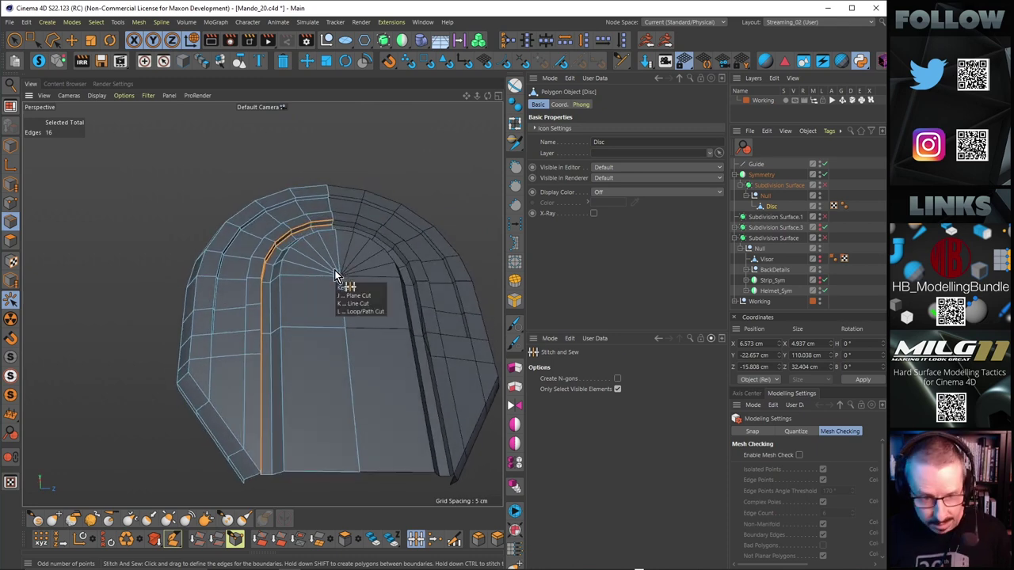
pyautogui.press('l')
pyautogui.keyDown('alt'); pyautogui.moveTo(288, 276); pyautogui.dragTo(313, 341); pyautogui.keyUp('alt')
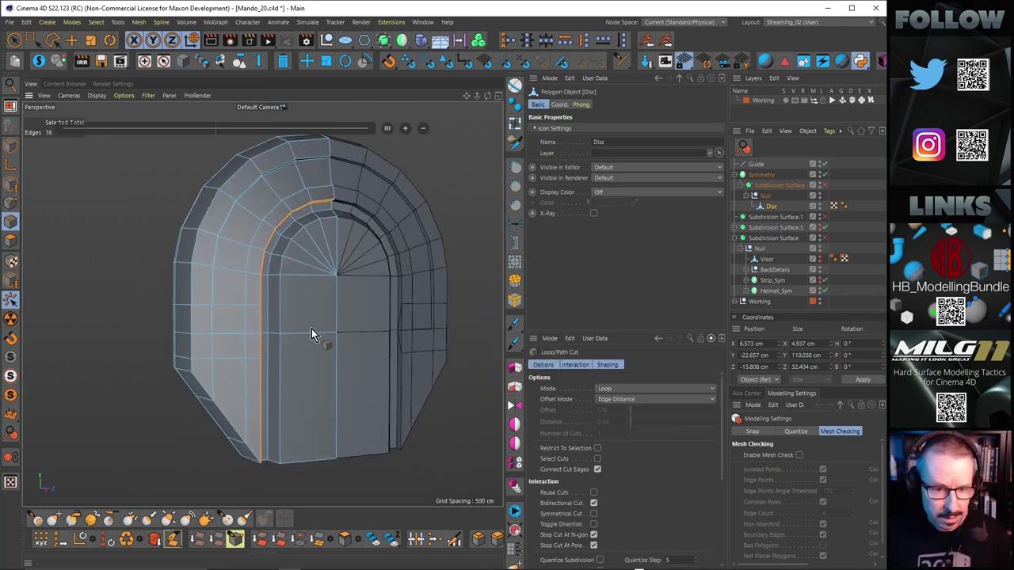
pyautogui.press('q')
pyautogui.moveTo(307, 254)
pyautogui.keyDown('alt'); pyautogui.mouseDown()
pyautogui.moveTo(279, 292)
pyautogui.moveTo(252, 285)
pyautogui.moveTo(278, 275)
pyautogui.moveTo(251, 270)
pyautogui.moveTo(256, 249)
pyautogui.moveTo(353, 243)
pyautogui.moveTo(507, 285)
pyautogui.moveTo(493, 256)
pyautogui.moveTo(293, 254)
pyautogui.moveTo(328, 284)
pyautogui.moveTo(317, 277)
pyautogui.moveTo(397, 288)
pyautogui.moveTo(227, 248)
pyautogui.moveTo(305, 267)
pyautogui.mouseUp(); pyautogui.keyUp('alt')
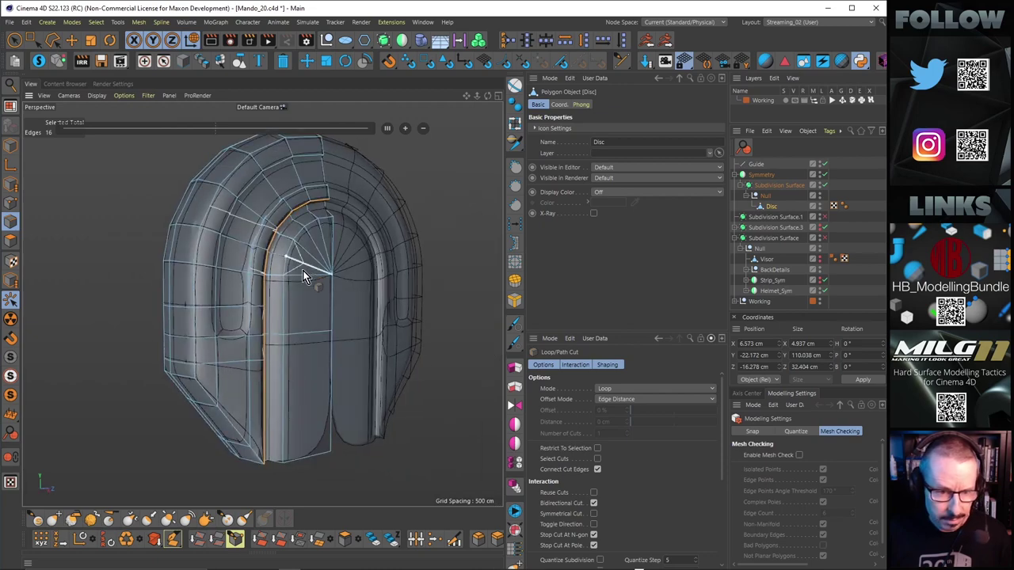
# Inspect at close range how the outer shell's side edge loops run into the stitched seam beside the slot.
pyautogui.keyDown('alt'); pyautogui.moveTo(246, 263); pyautogui.dragTo(276, 245, button='right'); pyautogui.keyUp('alt')
pyautogui.keyDown('alt'); pyautogui.moveTo(275, 244); pyautogui.dragTo(300, 244); pyautogui.keyUp('alt')
pyautogui.keyDown('alt'); pyautogui.moveTo(287, 218); pyautogui.dragTo(256, 233, button='right'); pyautogui.keyUp('alt')
pyautogui.keyDown('alt'); pyautogui.moveTo(256, 233); pyautogui.dragTo(115, 305); pyautogui.keyUp('alt')
pyautogui.scroll(10, 248, 292)
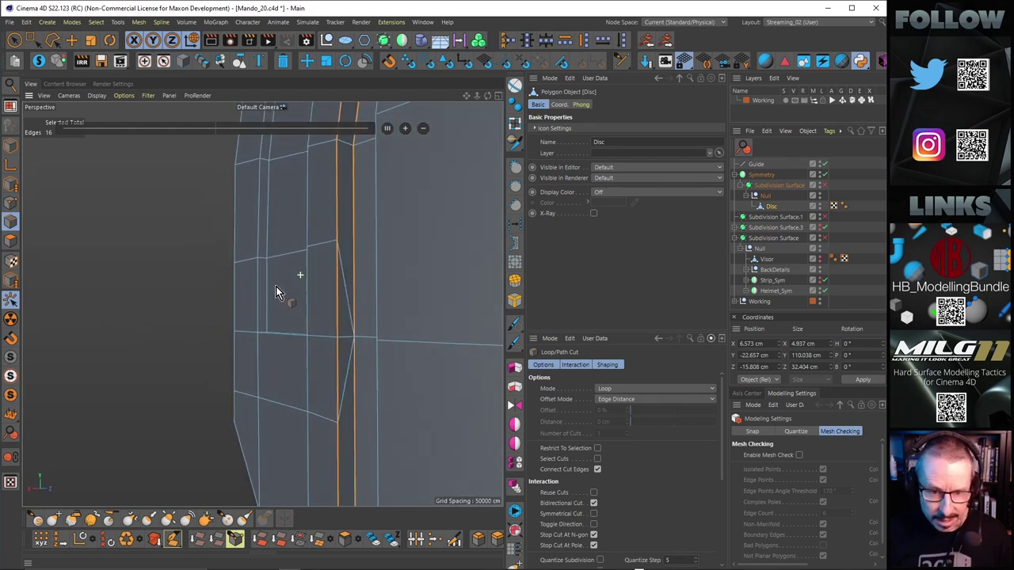
pyautogui.scroll(6, 420, 309)
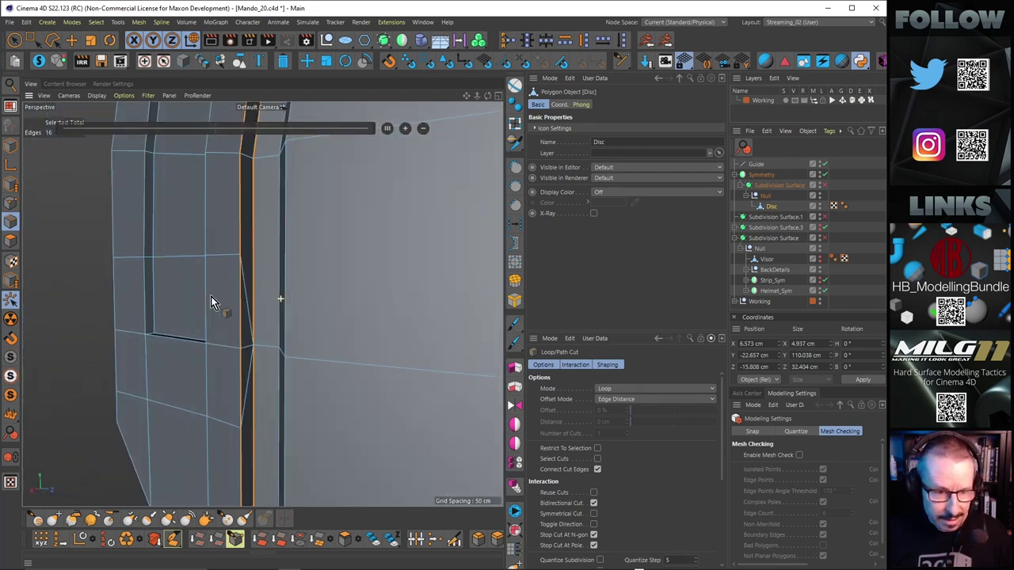
pyautogui.keyDown('alt'); pyautogui.moveTo(211, 296); pyautogui.dragTo(211, 294); pyautogui.keyUp('alt')
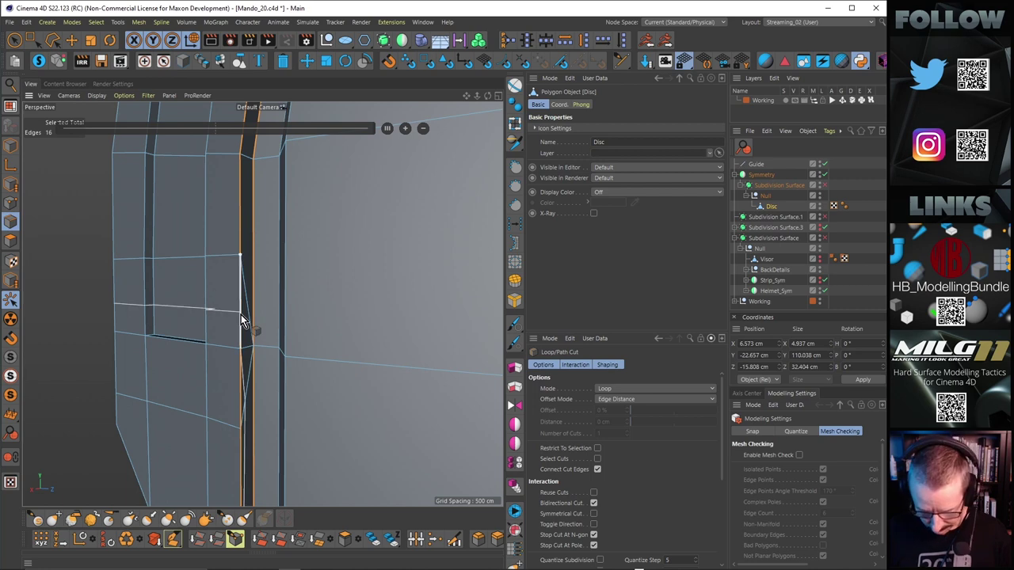
pyautogui.press('m')
pyautogui.press('e')
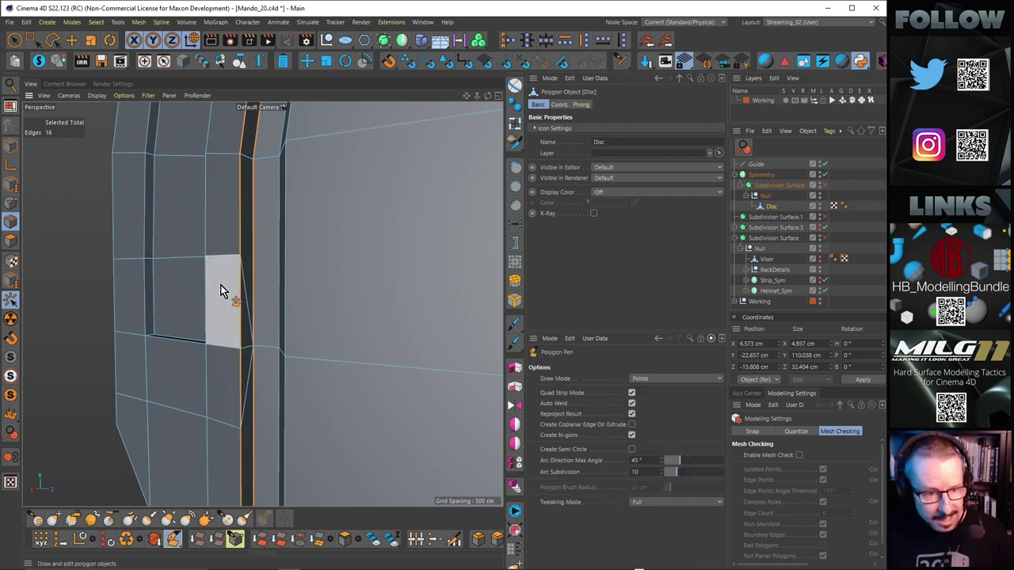
pyautogui.press('e')
pyautogui.doubleClick(191, 258)
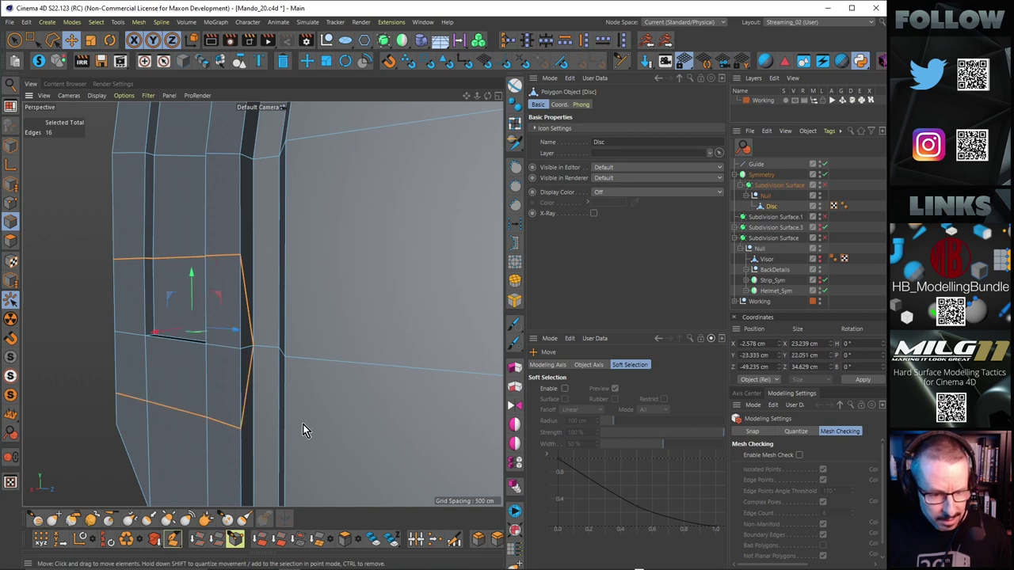
# Clear the edge selection and check the smoothed surface around the slot and the outer shell.
pyautogui.hotkey('ctrl', 'shift', 'a')
pyautogui.keyDown('alt'); pyautogui.moveTo(282, 305); pyautogui.dragTo(245, 301, button='right'); pyautogui.keyUp('alt')
pyautogui.keyDown('alt'); pyautogui.moveTo(244, 301); pyautogui.dragTo(321, 295); pyautogui.keyUp('alt')
pyautogui.press('q')
pyautogui.scroll(6, 176, 230)
pyautogui.keyDown('alt'); pyautogui.moveTo(275, 230); pyautogui.dragTo(151, 197); pyautogui.keyUp('alt')
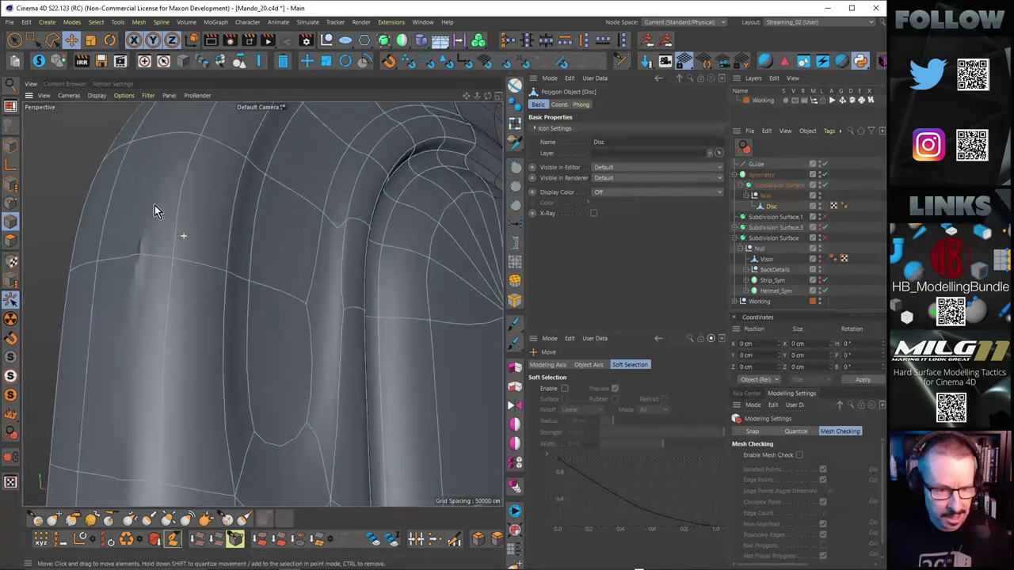
pyautogui.scroll(-5, 156, 238)
pyautogui.keyDown('alt'); pyautogui.moveTo(212, 259); pyautogui.dragTo(225, 286); pyautogui.keyUp('alt')
pyautogui.press('q')
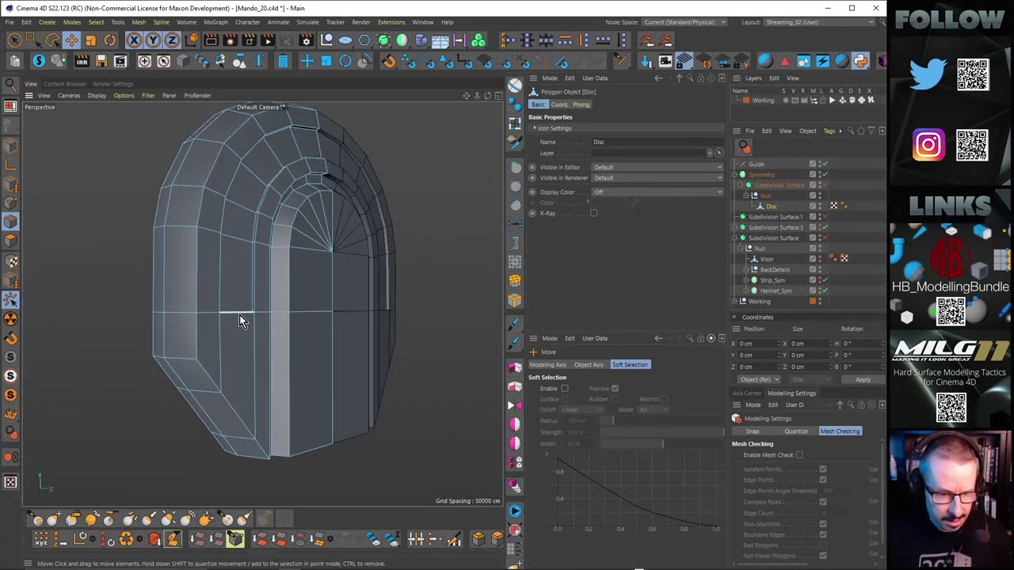
# Enable Mesh Checking and widen the settings area to read the error counts for the ear piece mesh.
pyautogui.click(799, 455)
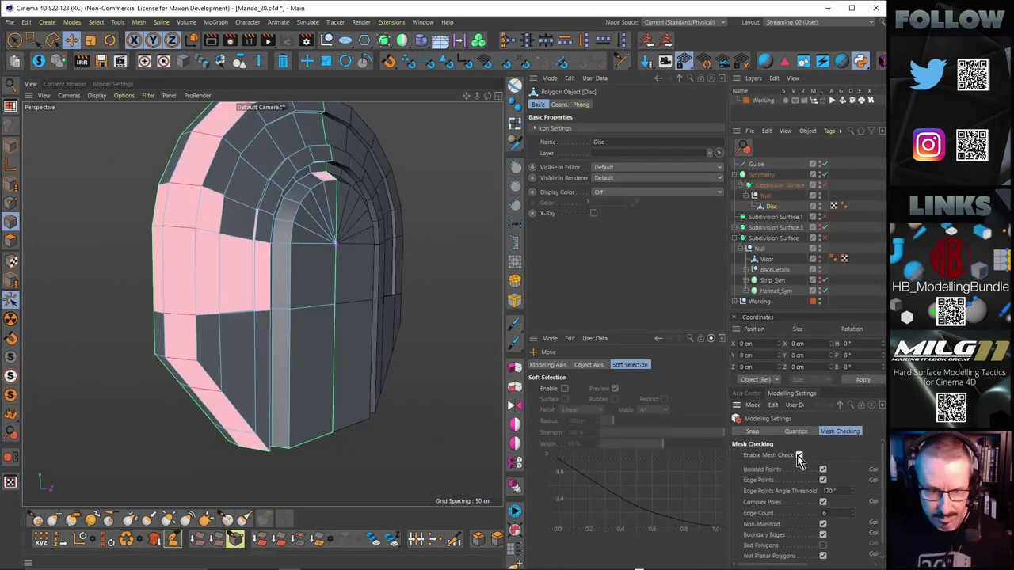
pyautogui.keyDown('alt'); pyautogui.moveTo(256, 255); pyautogui.dragTo(196, 227); pyautogui.keyUp('alt')
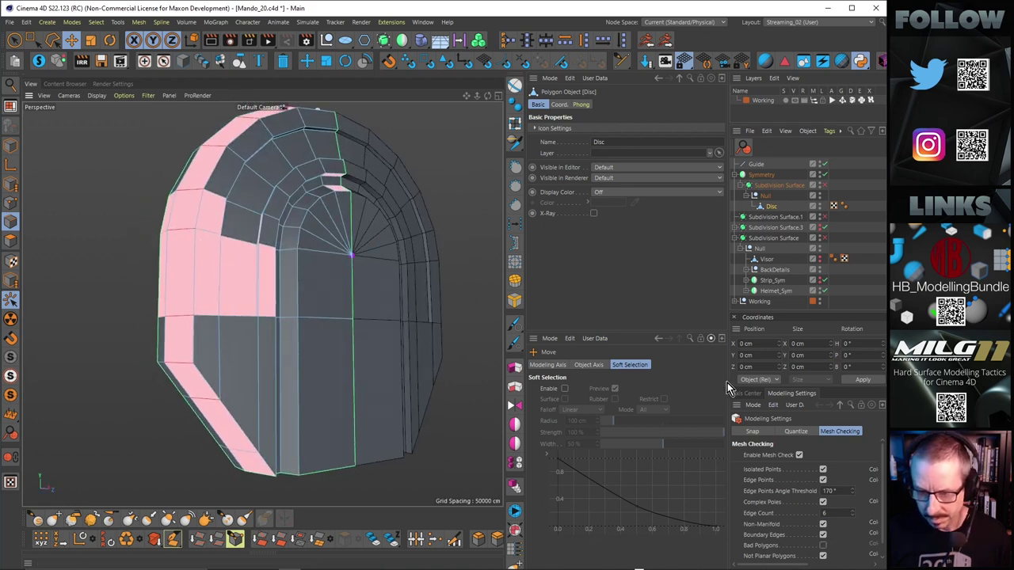
pyautogui.moveTo(727, 382); pyautogui.dragTo(590, 379)
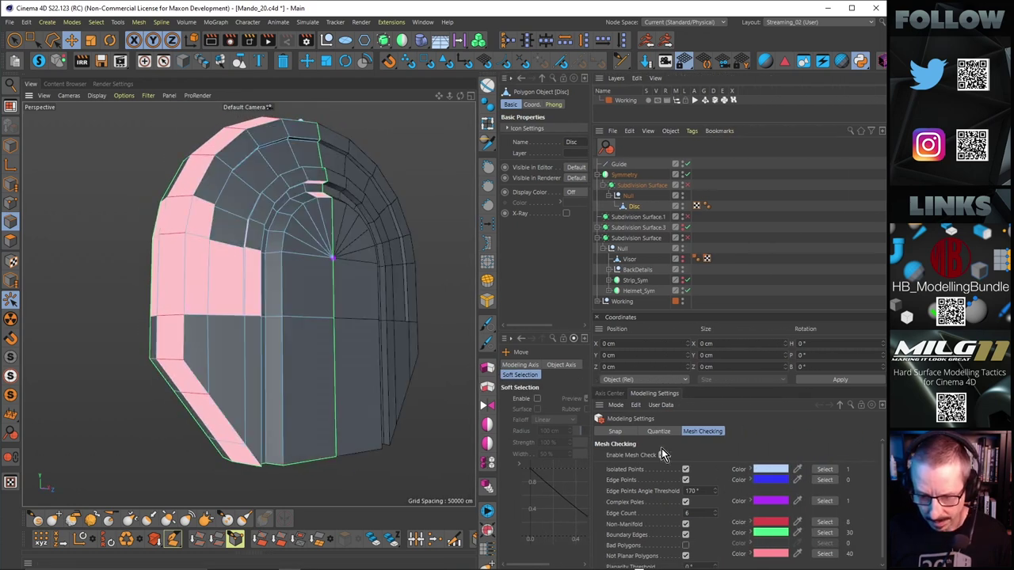
pyautogui.keyDown('alt'); pyautogui.moveTo(259, 283); pyautogui.dragTo(234, 282); pyautogui.keyUp('alt')
# Select all points of Disc and weld its duplicate points with Optimize.
pyautogui.click(11, 203)
pyautogui.hotkey('ctrl', 'a')
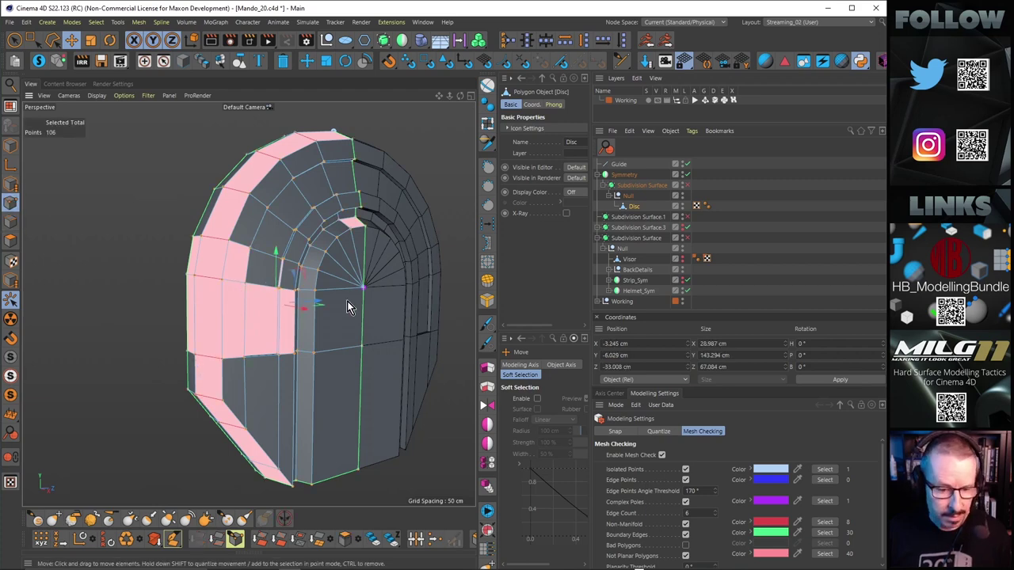
pyautogui.click(132, 542)
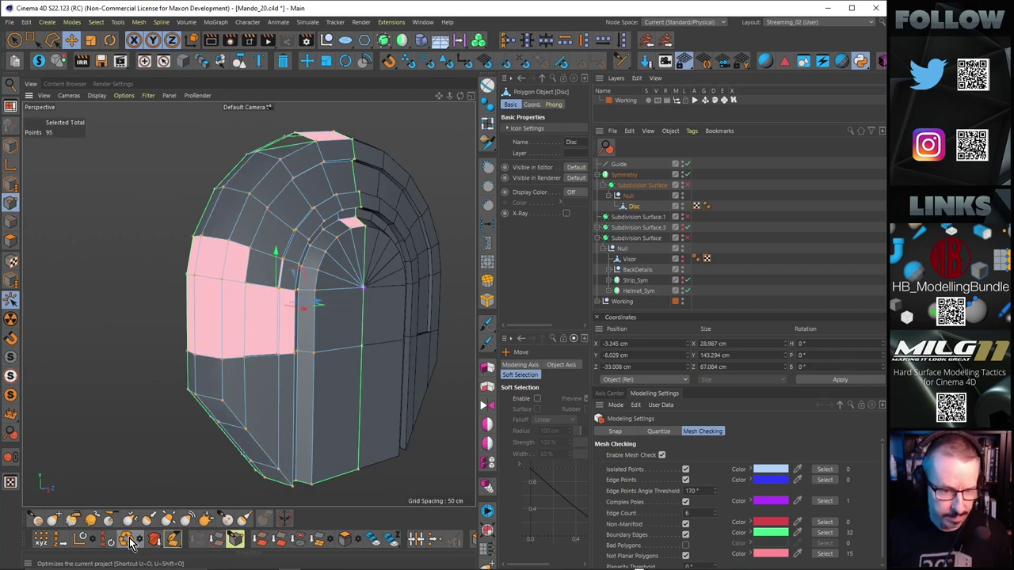
pyautogui.keyDown('alt'); pyautogui.moveTo(256, 329); pyautogui.dragTo(261, 264); pyautogui.keyUp('alt')
pyautogui.keyDown('alt'); pyautogui.moveTo(261, 212); pyautogui.dragTo(163, 202); pyautogui.keyUp('alt')
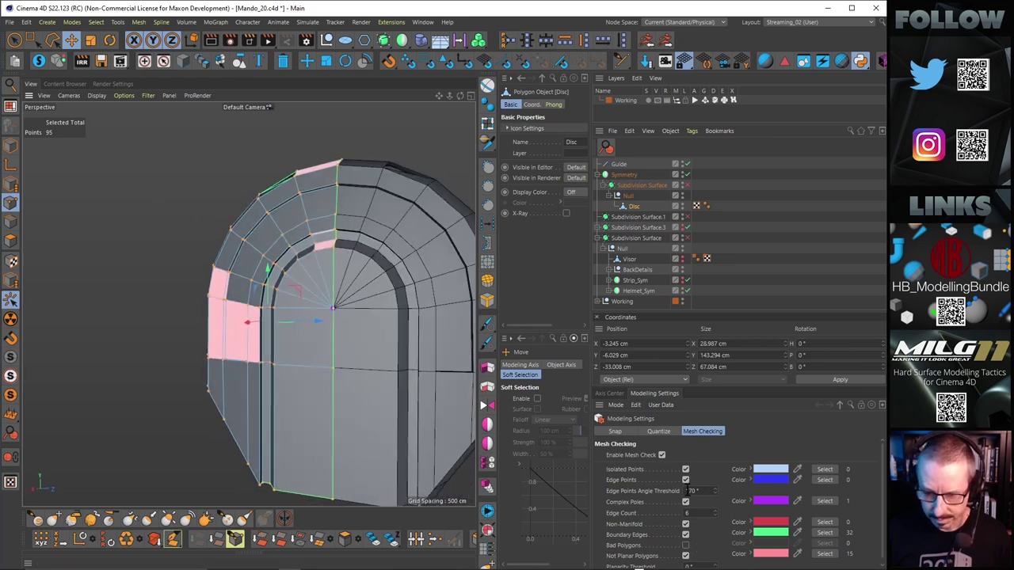
# Disable Mesh Checking and close the triangular hole near the outer shell's upper arch with the Polygon Pen.
pyautogui.click(663, 456)
pyautogui.keyDown('alt'); pyautogui.moveTo(274, 224); pyautogui.dragTo(313, 229, button='right'); pyautogui.keyUp('alt')
pyautogui.keyDown('alt'); pyautogui.moveTo(313, 229); pyautogui.dragTo(351, 296, button='middle'); pyautogui.keyUp('alt')
pyautogui.keyDown('alt'); pyautogui.moveTo(351, 295); pyautogui.dragTo(385, 275); pyautogui.keyUp('alt')
pyautogui.press('m')
pyautogui.press('e')
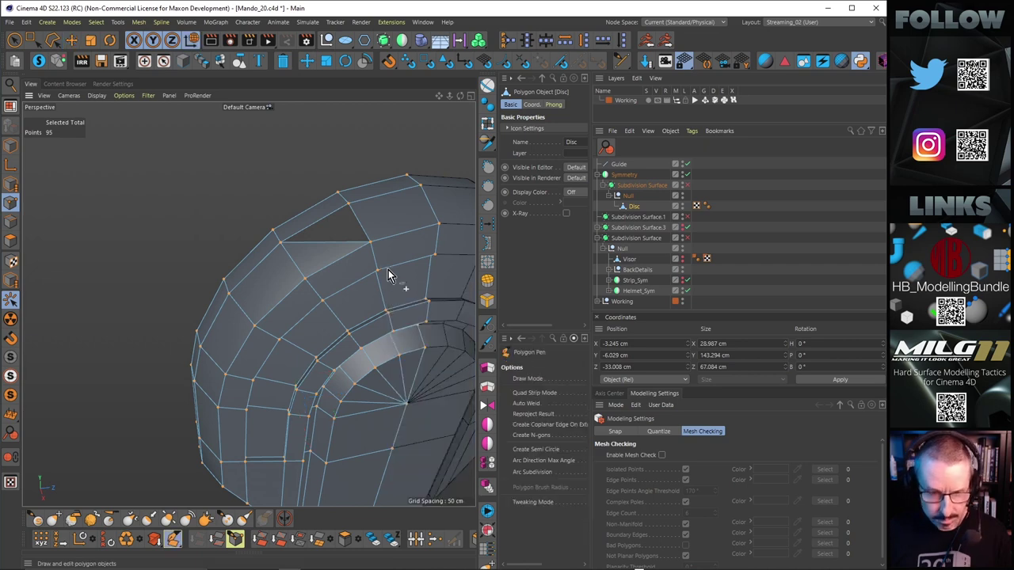
pyautogui.moveTo(341, 250); pyautogui.dragTo(336, 212)
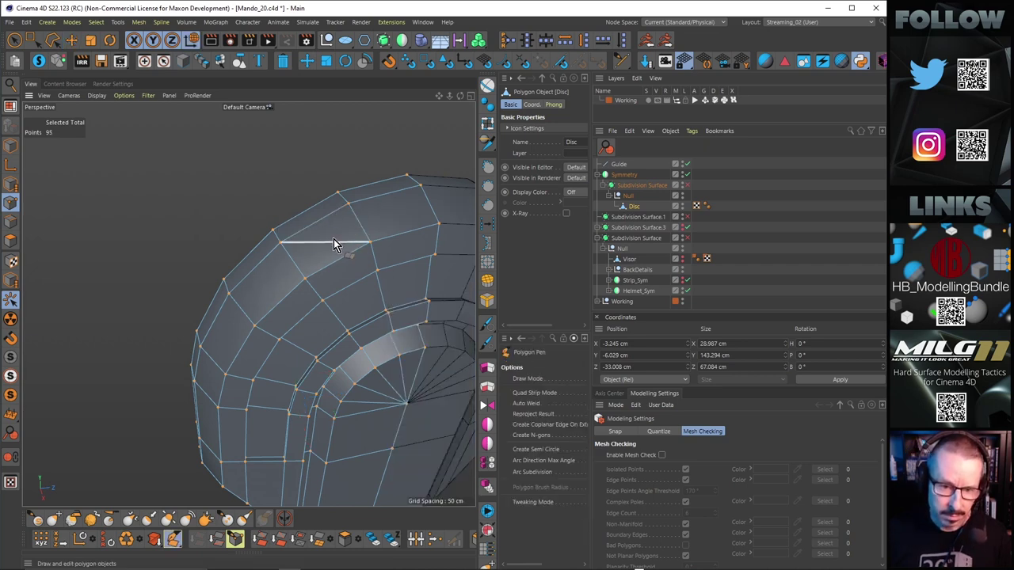
# Check the repaired shell and inner panel seam with subdivision smoothing on and off.
pyautogui.keyDown('alt'); pyautogui.moveTo(358, 245); pyautogui.dragTo(314, 234, button='right'); pyautogui.keyUp('alt')
pyautogui.press('q')
pyautogui.keyDown('alt'); pyautogui.moveTo(347, 257); pyautogui.dragTo(334, 325); pyautogui.keyUp('alt')
pyautogui.scroll(5, 382, 281)
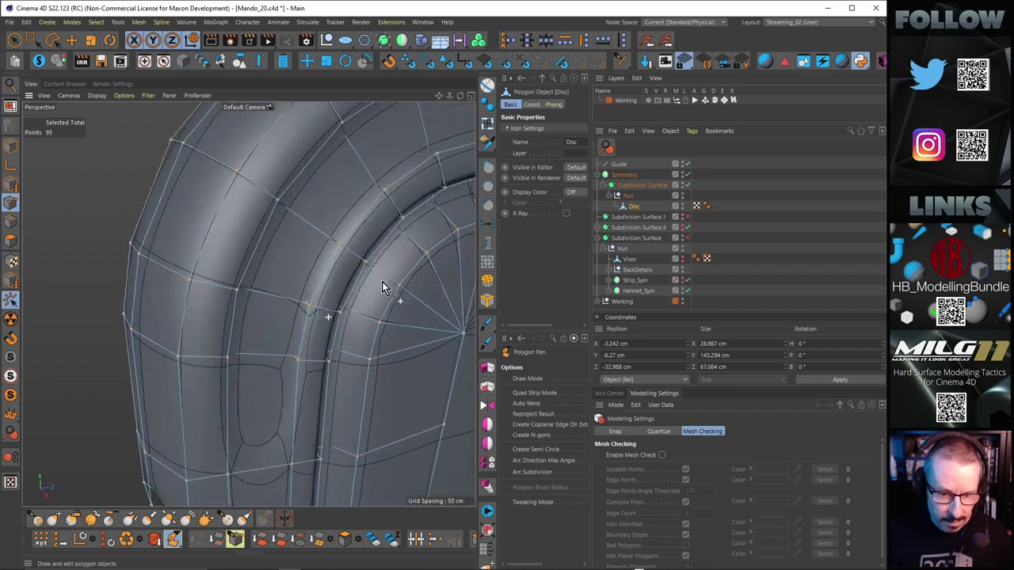
pyautogui.keyDown('alt'); pyautogui.moveTo(347, 270); pyautogui.dragTo(294, 254, button='right'); pyautogui.keyUp('alt')
pyautogui.press('q')
pyautogui.keyDown('alt'); pyautogui.moveTo(294, 254); pyautogui.dragTo(313, 271); pyautogui.keyUp('alt')
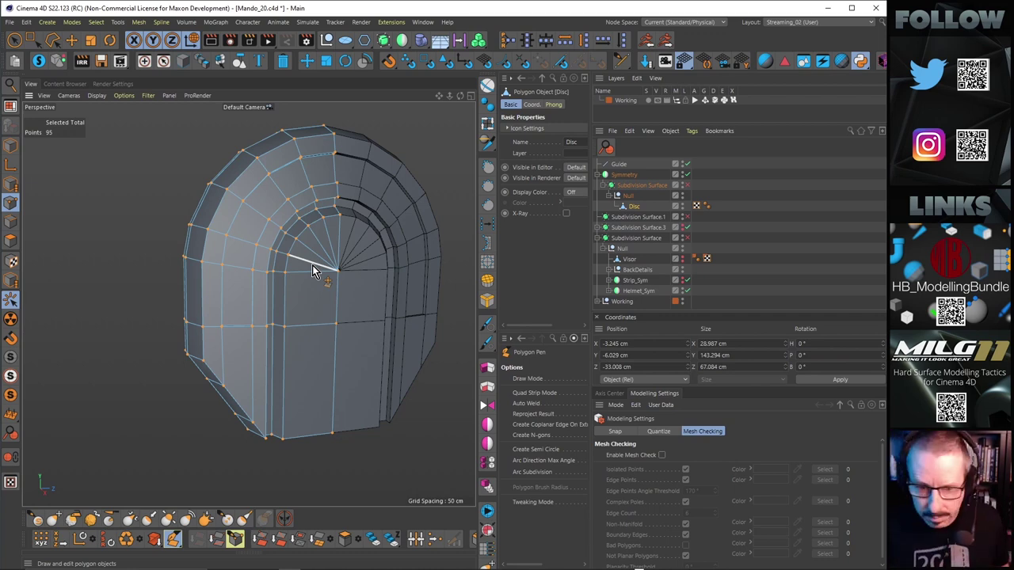
pyautogui.moveTo(313, 271)
pyautogui.keyDown('alt'); pyautogui.mouseDown()
pyautogui.moveTo(261, 297)
pyautogui.moveTo(324, 264)
pyautogui.mouseUp(); pyautogui.keyUp('alt')
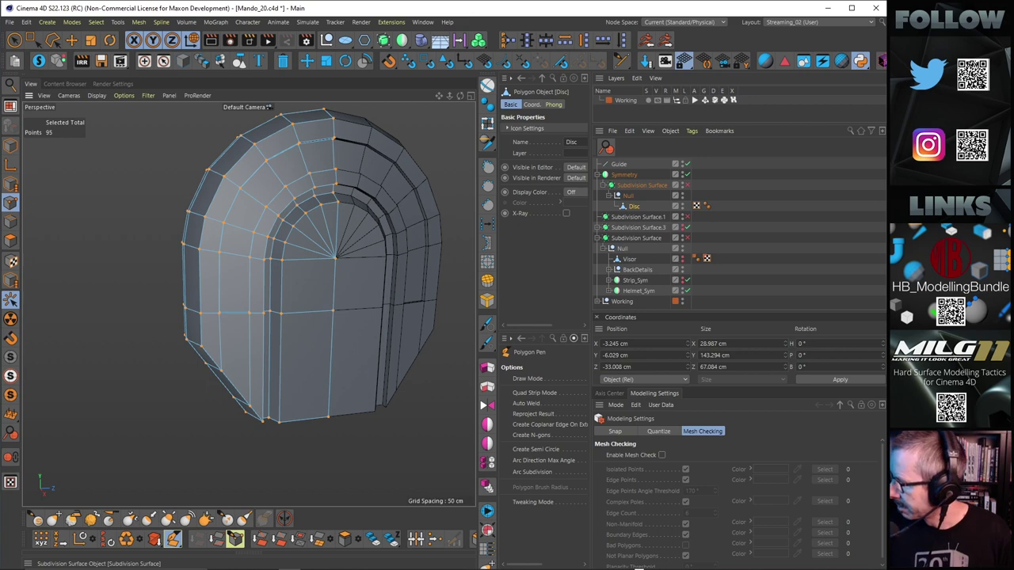
pyautogui.keyDown('alt'); pyautogui.moveTo(351, 408); pyautogui.dragTo(300, 304); pyautogui.keyUp('alt')
# Move the inner panel's two bottom edges down to about Y -83.5 cm, following the reference image in the Right view.
pyautogui.click(77, 44)
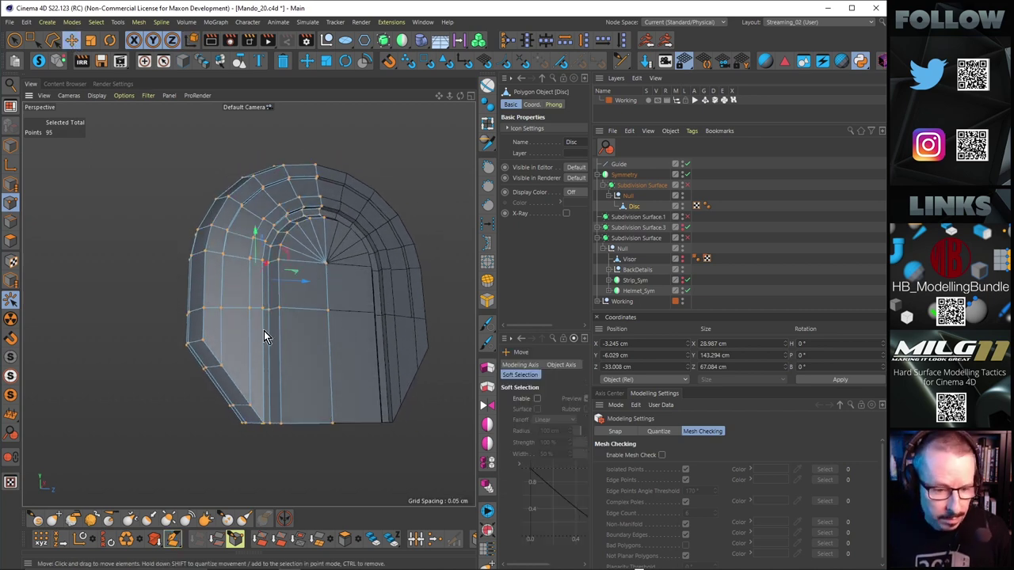
pyautogui.press('Return')
pyautogui.middleClick(388, 451)
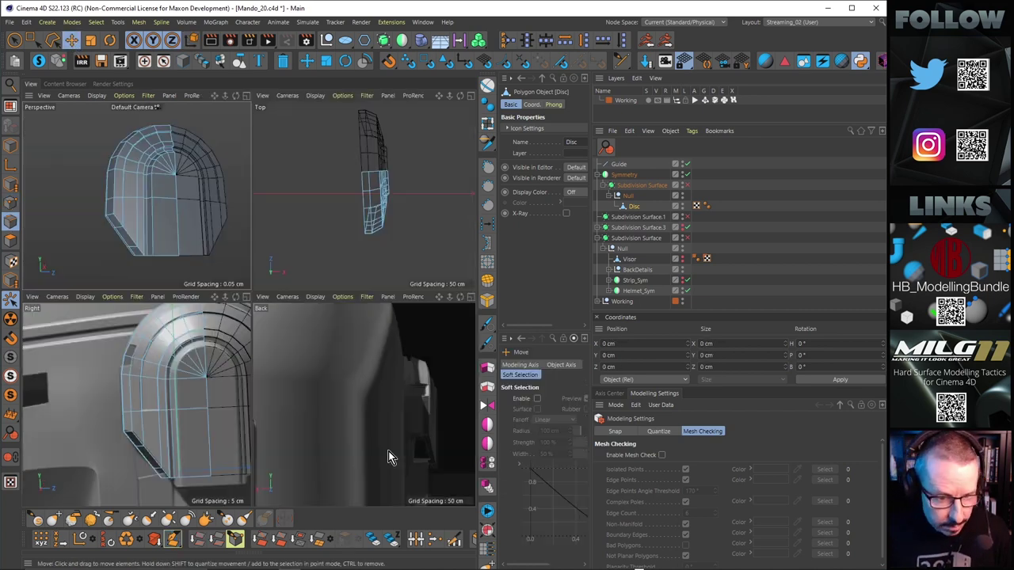
pyautogui.middleClick(237, 449)
pyautogui.scroll(-2, 329, 428)
pyautogui.click(330, 413)
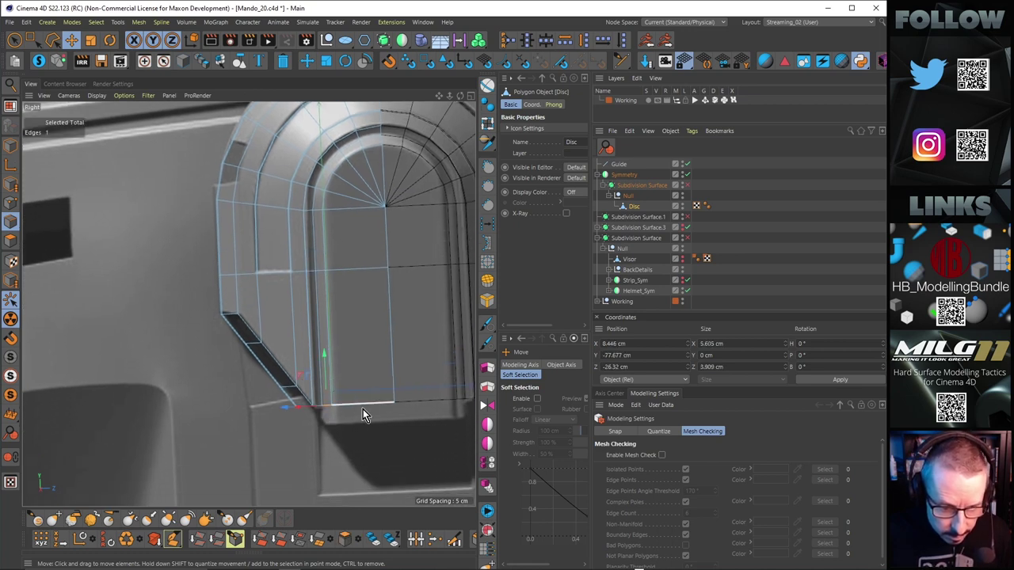
pyautogui.scroll(3, 362, 374)
pyautogui.keyDown('shift'); pyautogui.click(349, 416); pyautogui.keyUp('shift')
pyautogui.moveTo(350, 369); pyautogui.dragTo(361, 385)
pyautogui.middleClick(362, 385)
pyautogui.middleClick(206, 291)
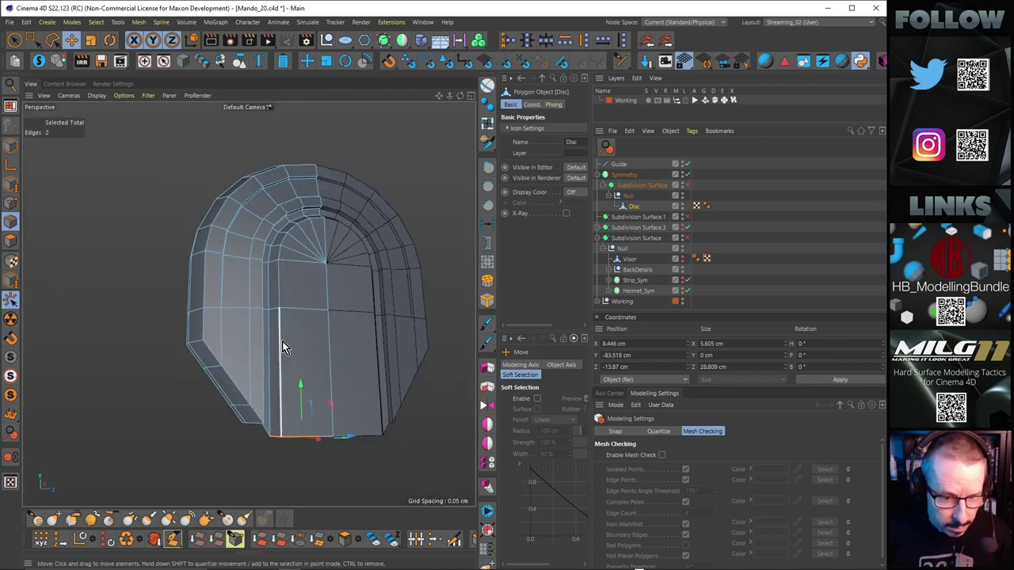
pyautogui.moveTo(234, 381)
pyautogui.keyDown('alt'); pyautogui.mouseDown()
pyautogui.moveTo(335, 343)
pyautogui.moveTo(245, 394)
pyautogui.mouseUp(); pyautogui.keyUp('alt')
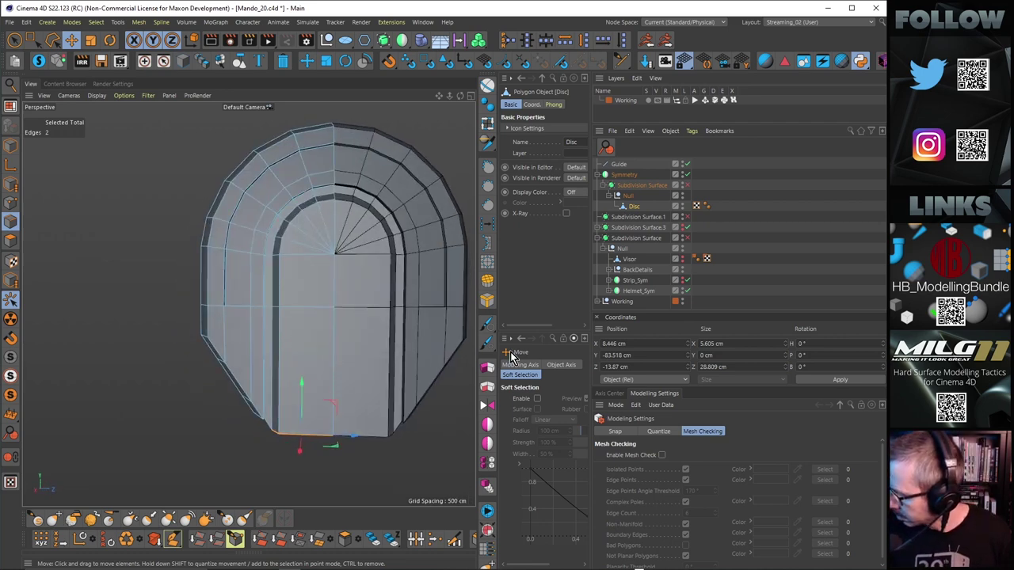
# Switch to the reference image board and move the front-view helmet picture clear of the other images.
pyautogui.moveTo(887, 175); pyautogui.dragTo(569, 75, button='right')
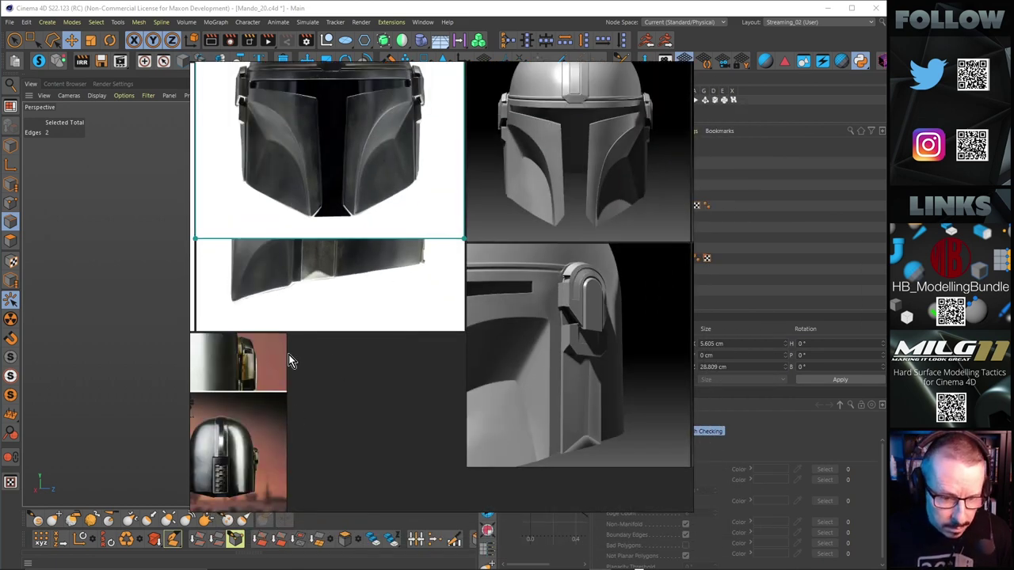
pyautogui.scroll(-5, 379, 305)
pyautogui.moveTo(370, 223); pyautogui.dragTo(585, 248)
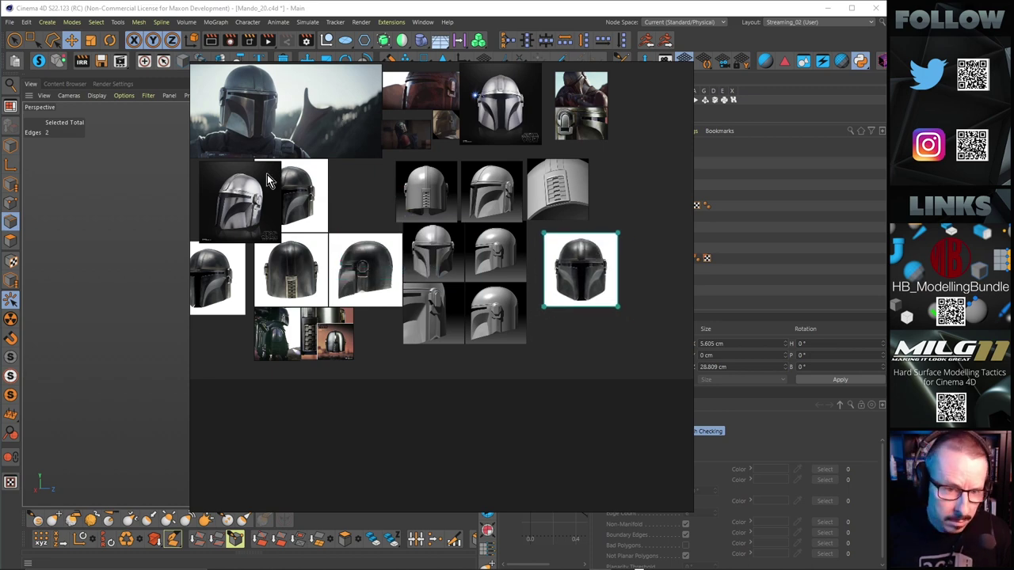
# Study the ear piece's lower end and raised panel in the helmet reference photos and return to the model.
pyautogui.scroll(5, 251, 204)
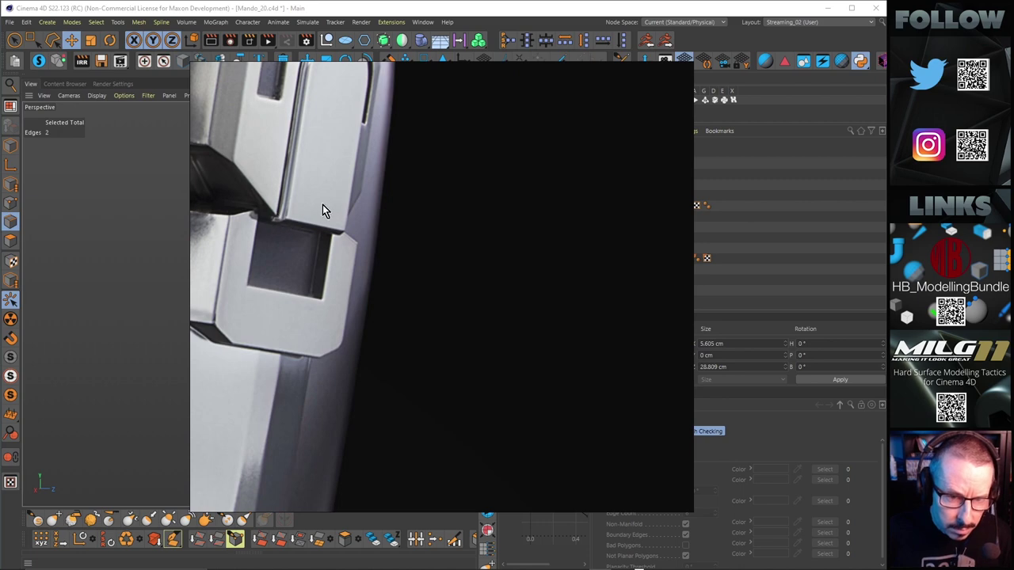
pyautogui.scroll(-5, 322, 210)
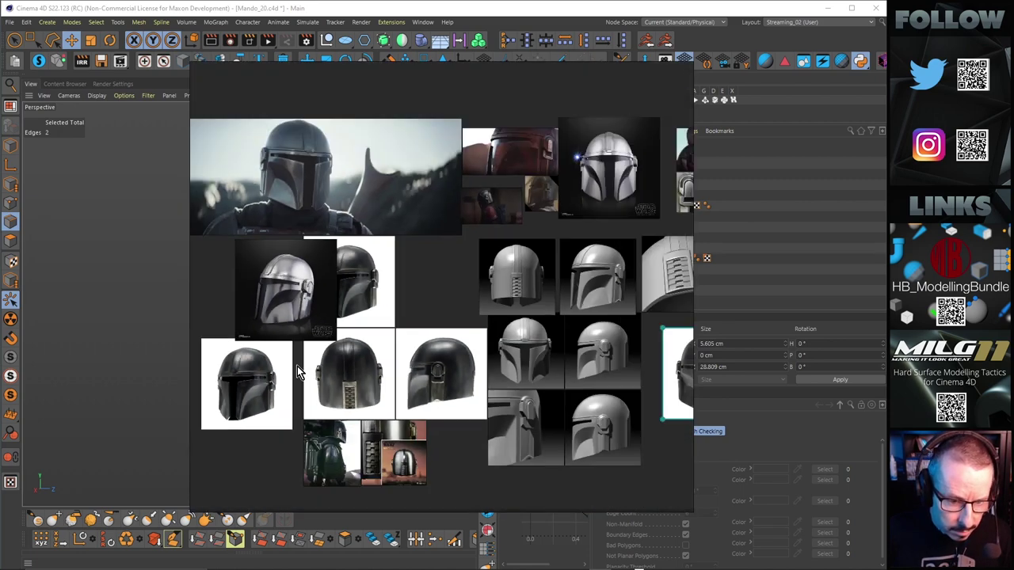
pyautogui.scroll(5, 270, 394)
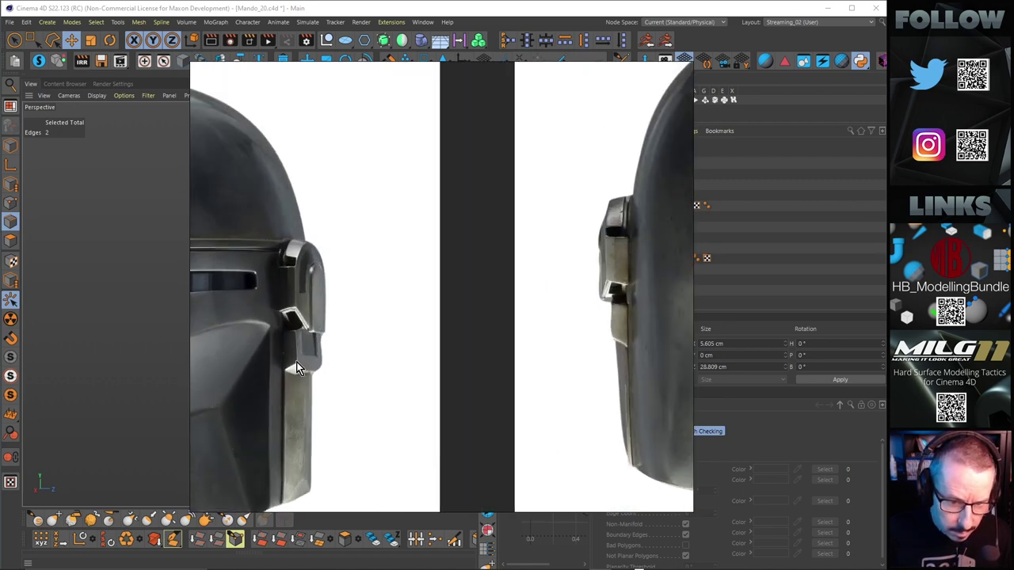
pyautogui.scroll(2, 311, 319)
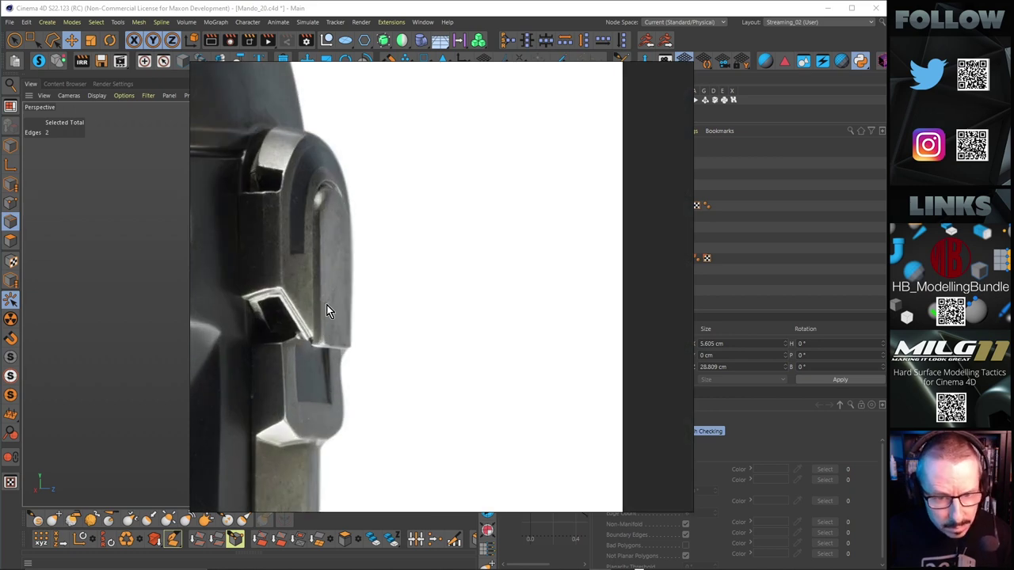
pyautogui.scroll(-1, 326, 306)
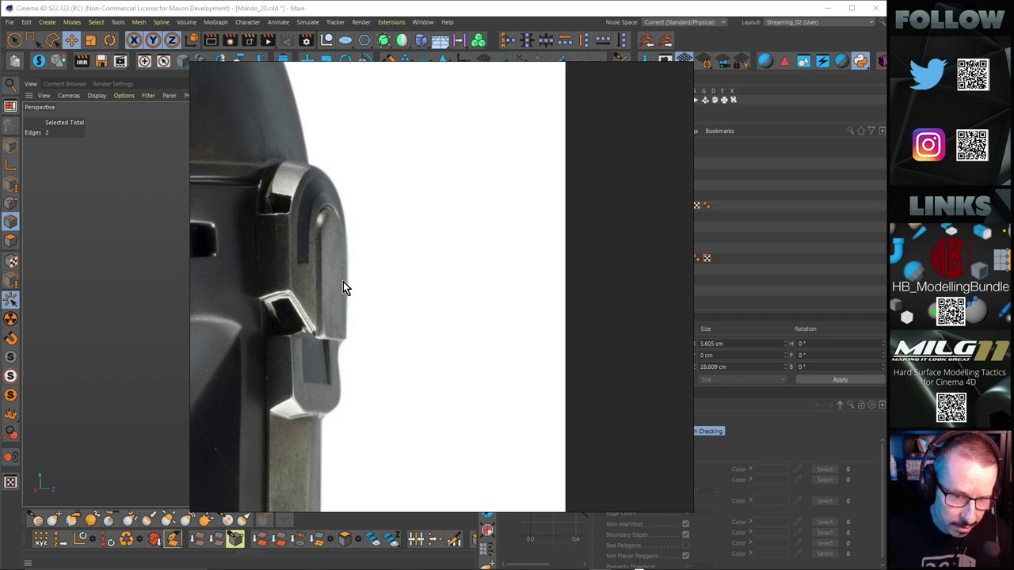
pyautogui.scroll(-5, 344, 288)
pyautogui.moveTo(567, 79); pyautogui.dragTo(1013, 231, button='right')
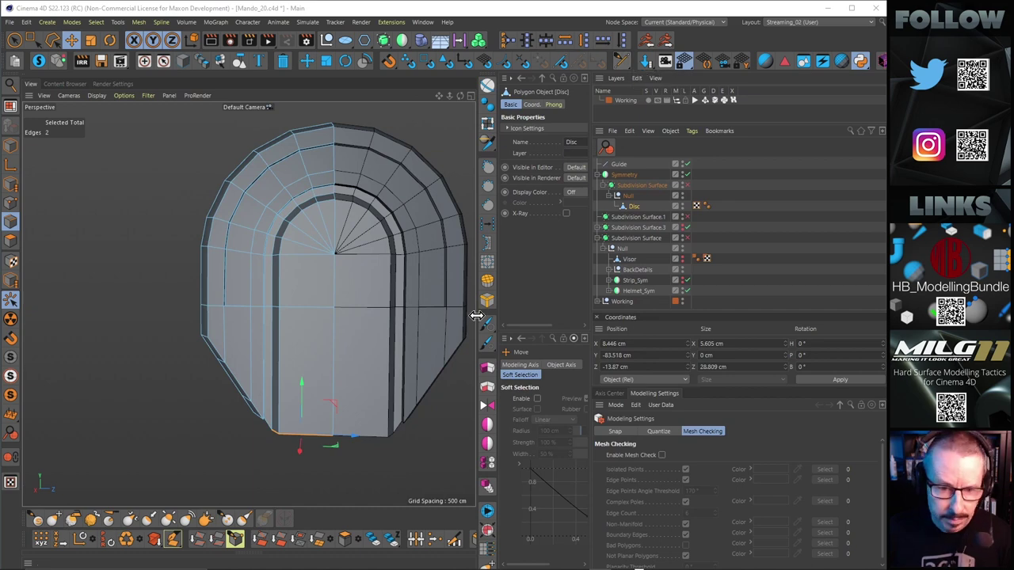
pyautogui.moveTo(349, 296)
pyautogui.keyDown('alt'); pyautogui.mouseDown()
pyautogui.moveTo(376, 293)
pyautogui.moveTo(352, 282)
pyautogui.mouseUp(); pyautogui.keyUp('alt')
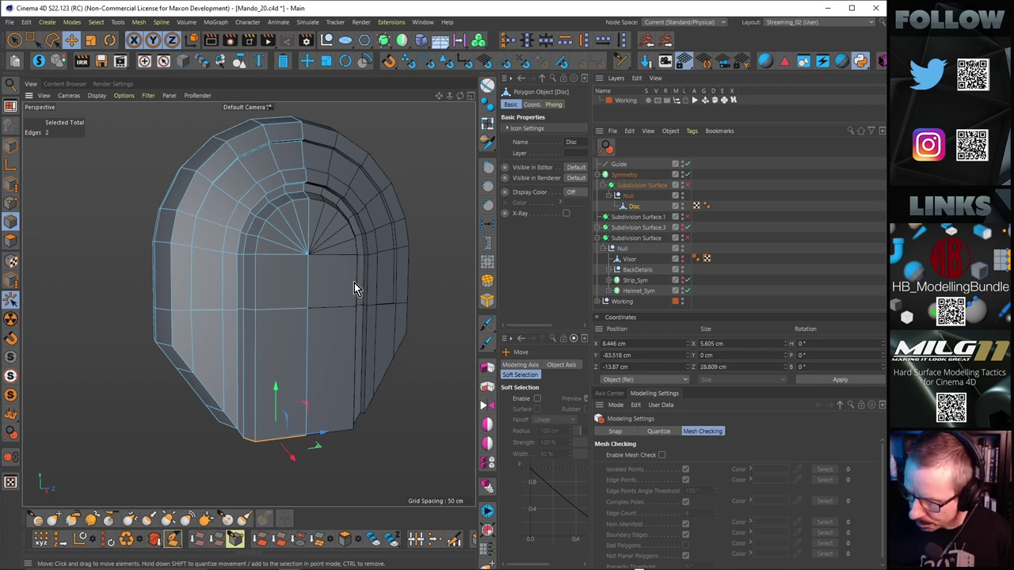
# Examine the seam between shell and inner panel at the ear piece's lower end, from below and against the Right view reference.
pyautogui.moveTo(354, 283)
pyautogui.keyDown('alt'); pyautogui.mouseDown()
pyautogui.moveTo(373, 285)
pyautogui.moveTo(295, 214)
pyautogui.moveTo(307, 221)
pyautogui.moveTo(303, 211)
pyautogui.moveTo(249, 344)
pyautogui.moveTo(238, 215)
pyautogui.mouseUp(); pyautogui.keyUp('alt')
pyautogui.scroll(5, 249, 343)
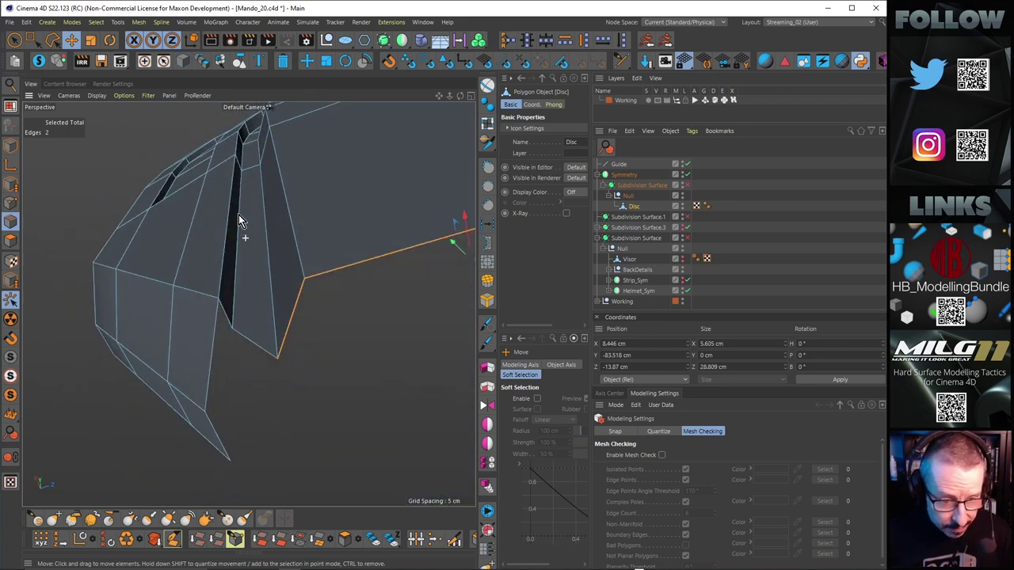
pyautogui.keyDown('alt'); pyautogui.moveTo(271, 255); pyautogui.dragTo(272, 265); pyautogui.keyUp('alt')
pyautogui.keyDown('alt'); pyautogui.moveTo(262, 268); pyautogui.dragTo(271, 287); pyautogui.keyUp('alt')
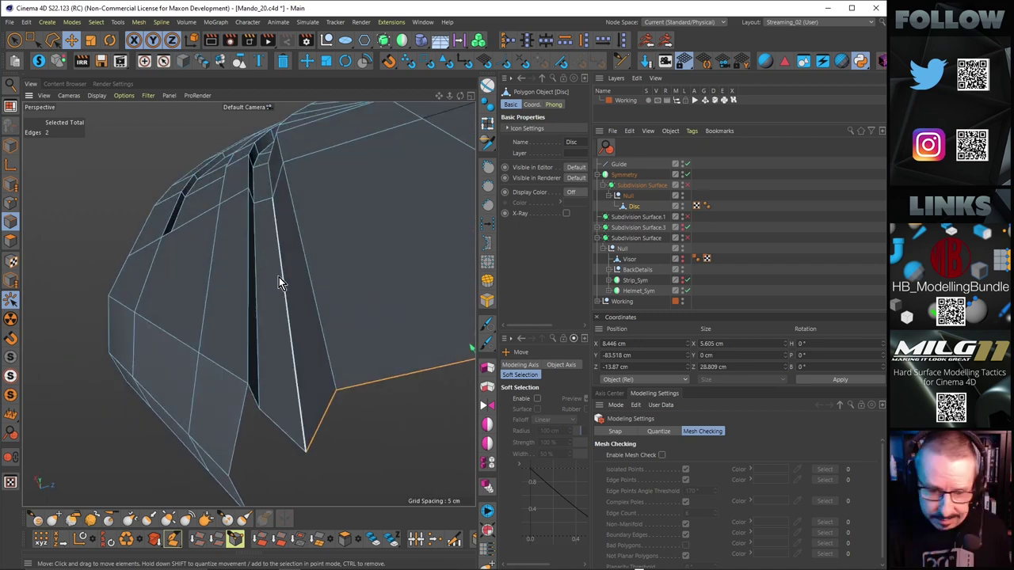
pyautogui.keyDown('alt'); pyautogui.moveTo(393, 291); pyautogui.dragTo(329, 288, button='right'); pyautogui.keyUp('alt')
pyautogui.keyDown('alt'); pyautogui.moveTo(327, 284); pyautogui.dragTo(337, 363); pyautogui.keyUp('alt')
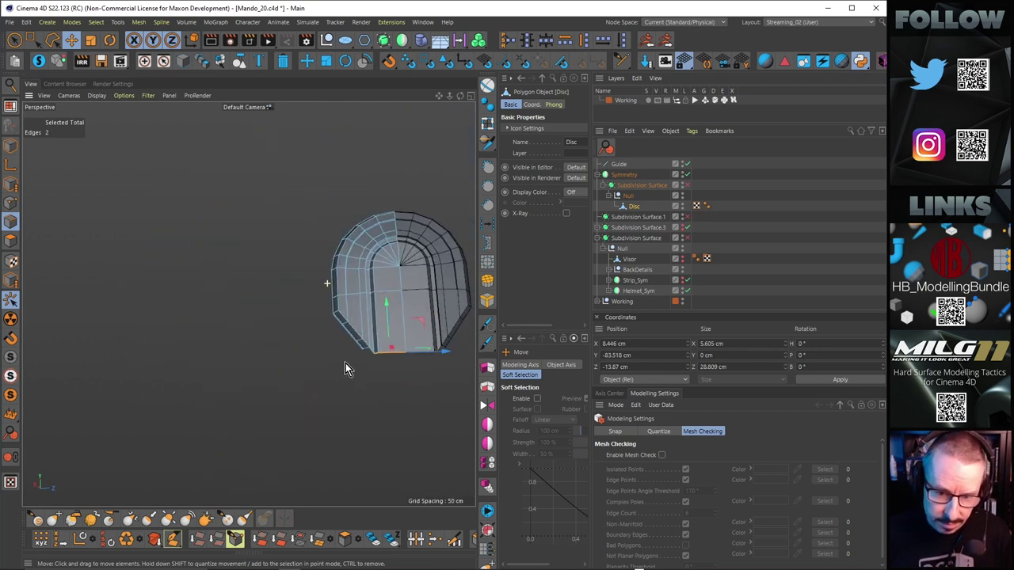
pyautogui.moveTo(396, 352)
pyautogui.keyDown('alt'); pyautogui.mouseDown()
pyautogui.moveTo(393, 276)
pyautogui.moveTo(373, 307)
pyautogui.moveTo(426, 323)
pyautogui.moveTo(390, 321)
pyautogui.moveTo(392, 340)
pyautogui.mouseUp(); pyautogui.keyUp('alt')
pyautogui.middleClick(393, 340)
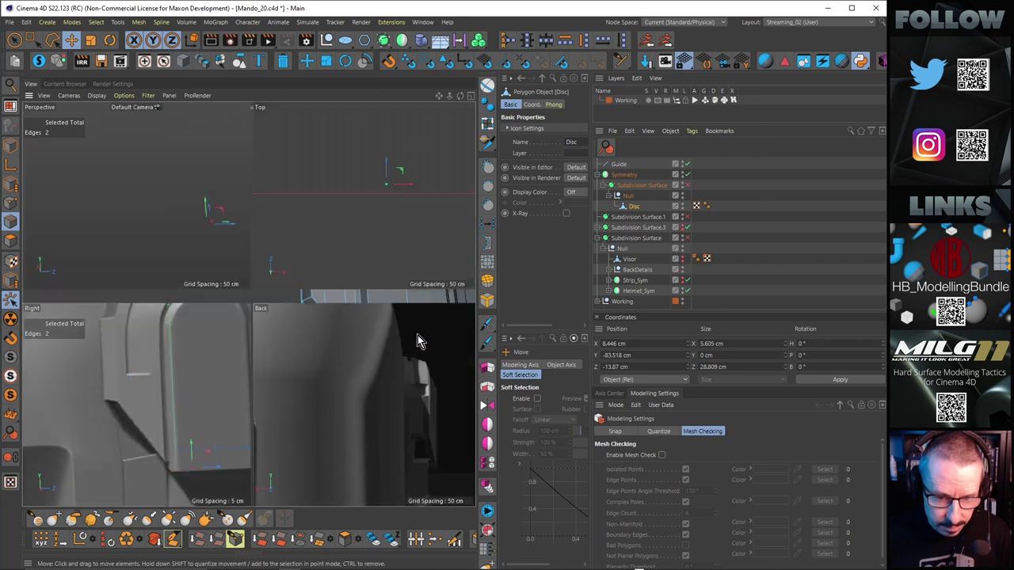
pyautogui.middleClick(226, 420)
pyautogui.keyDown('alt'); pyautogui.moveTo(333, 436); pyautogui.dragTo(350, 374); pyautogui.keyUp('alt')
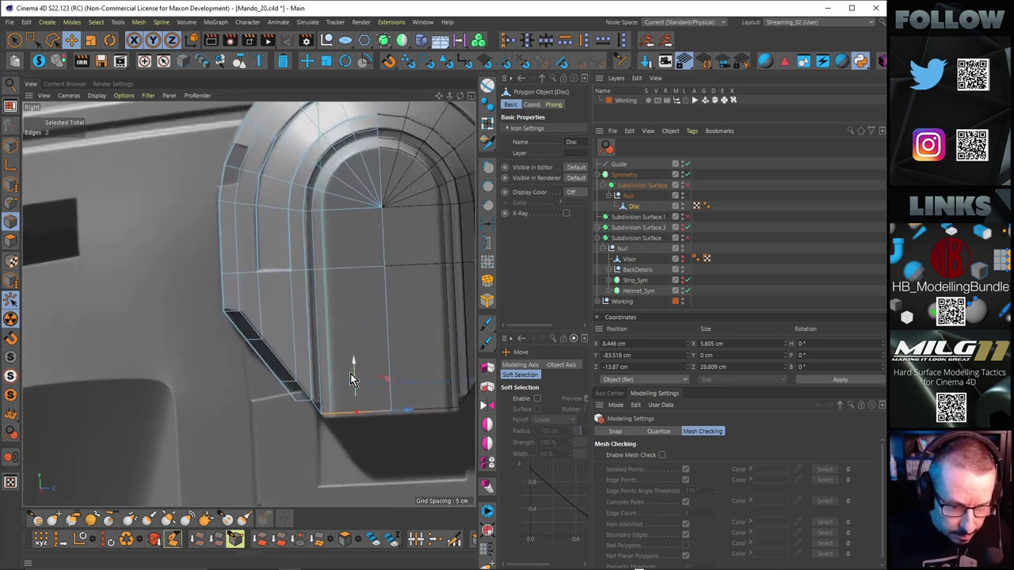
# Inspect the bottom edges of the inner panel and the adjoining shell corner in the Right and perspective views.
pyautogui.click(316, 407)
pyautogui.click(427, 416)
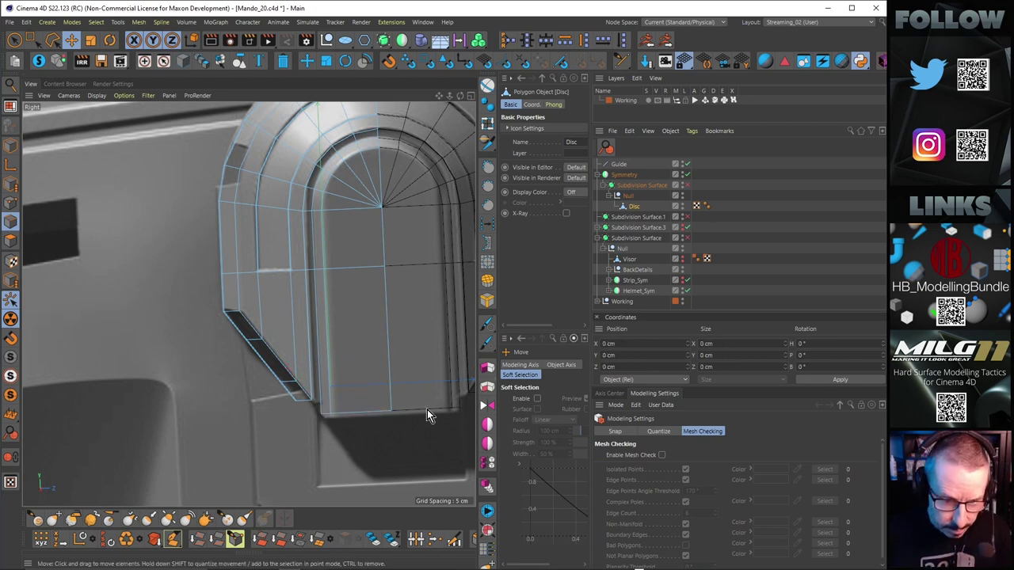
pyautogui.middleClick(338, 370)
pyautogui.middleClick(240, 267)
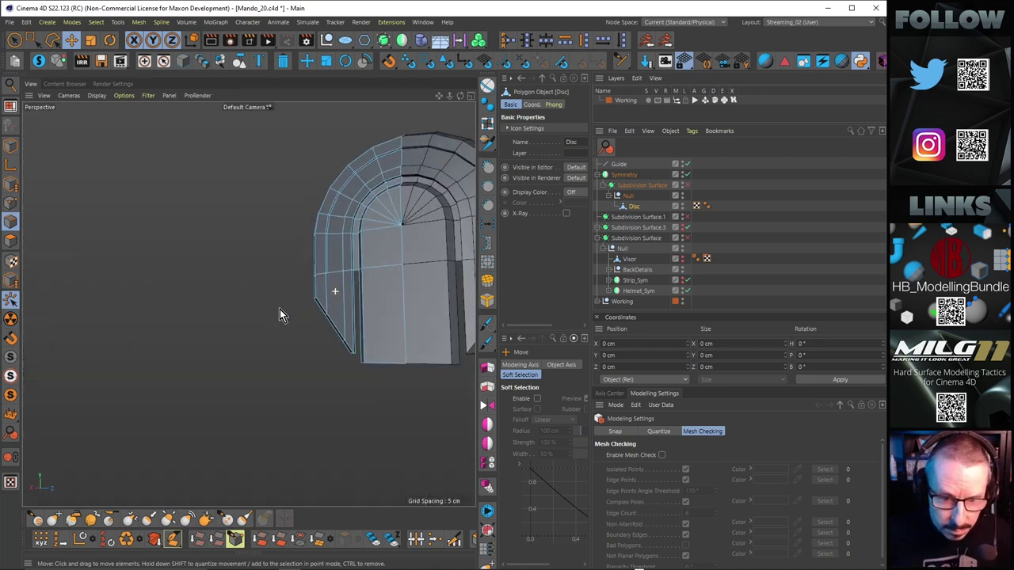
pyautogui.keyDown('alt'); pyautogui.moveTo(370, 301); pyautogui.dragTo(407, 283, button='right'); pyautogui.keyUp('alt')
pyautogui.hotkey('ctrl', 'z')
pyautogui.moveTo(358, 285)
pyautogui.keyDown('alt'); pyautogui.mouseDown()
pyautogui.moveTo(382, 266)
pyautogui.moveTo(375, 323)
pyautogui.moveTo(255, 335)
pyautogui.moveTo(287, 309)
pyautogui.moveTo(277, 285)
pyautogui.moveTo(274, 315)
pyautogui.moveTo(284, 297)
pyautogui.mouseUp(); pyautogui.keyUp('alt')
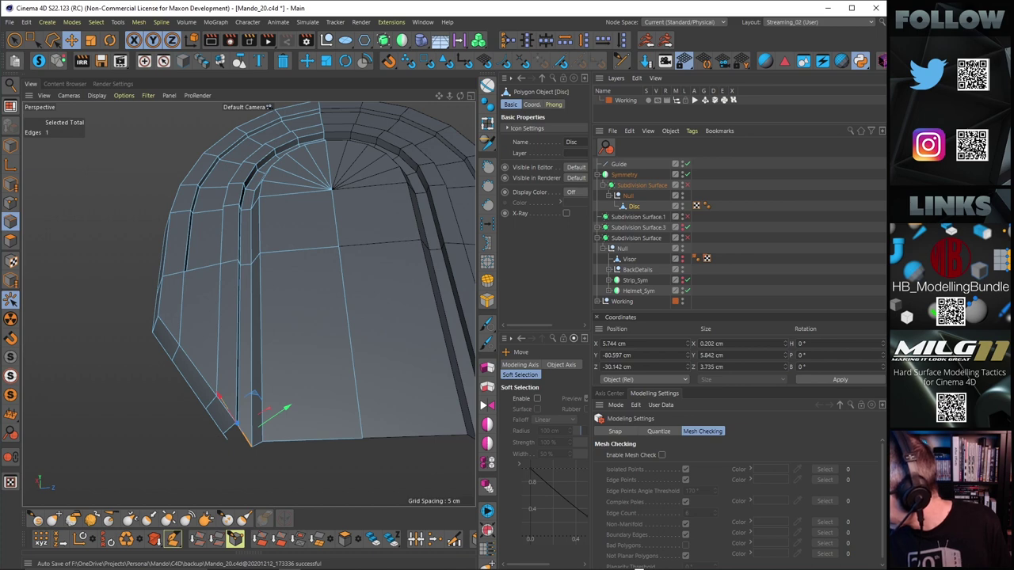
pyautogui.keyDown('alt'); pyautogui.moveTo(284, 343); pyautogui.dragTo(300, 379); pyautogui.keyUp('alt')
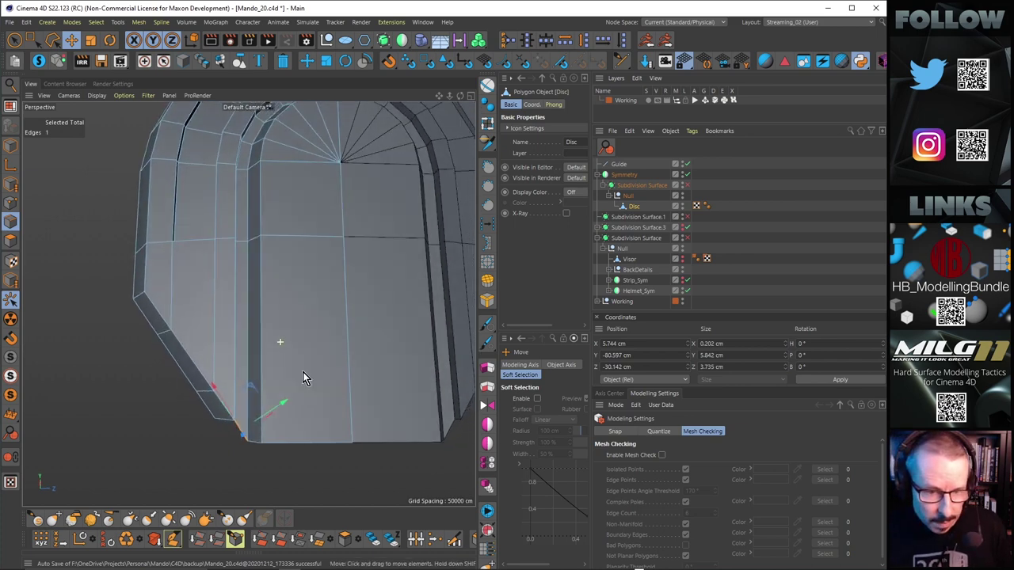
pyautogui.keyDown('alt'); pyautogui.moveTo(312, 299); pyautogui.dragTo(278, 304, button='right'); pyautogui.keyUp('alt')
pyautogui.keyDown('alt'); pyautogui.moveTo(314, 240); pyautogui.dragTo(317, 257, button='middle'); pyautogui.keyUp('alt')
pyautogui.keyDown('alt'); pyautogui.moveTo(316, 251); pyautogui.dragTo(303, 282); pyautogui.keyUp('alt')
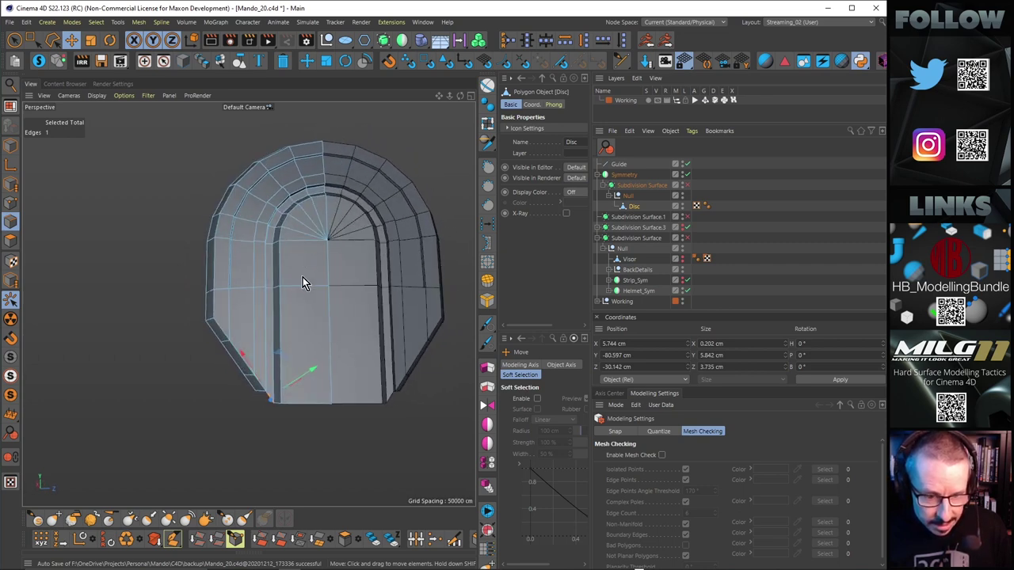
# Split the arched inner panel's polygons off the Disc into a separate object and delete them from the original.
pyautogui.click(12, 42)
pyautogui.click(10, 242)
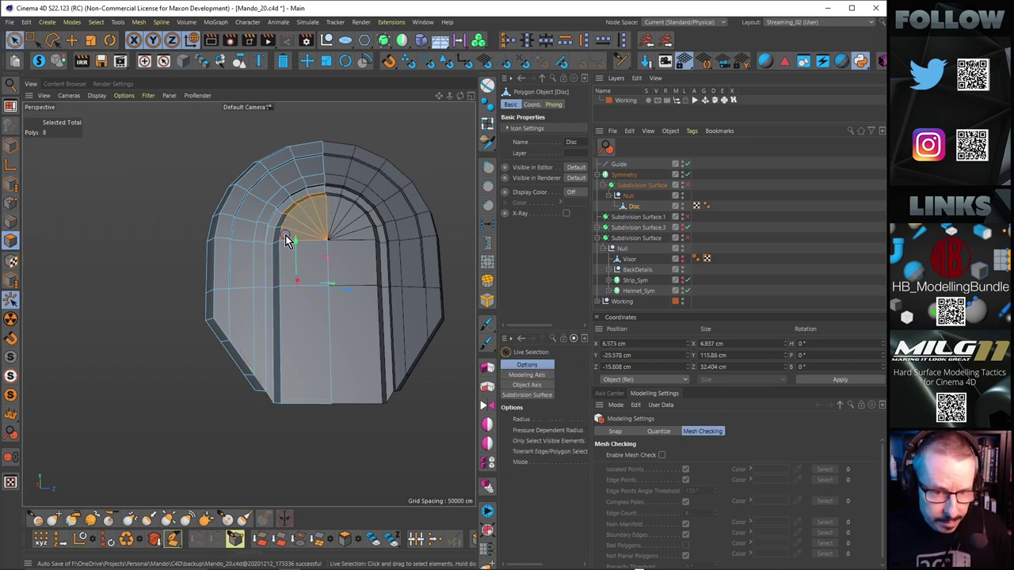
pyautogui.moveTo(280, 250)
pyautogui.keyDown('shift'); pyautogui.mouseDown()
pyautogui.moveTo(278, 321)
pyautogui.moveTo(307, 349)
pyautogui.moveTo(293, 237)
pyautogui.mouseUp(); pyautogui.keyUp('shift')
pyautogui.keyDown('shift'); pyautogui.click(303, 349); pyautogui.keyUp('shift')
pyautogui.press('u')
pyautogui.press('p')
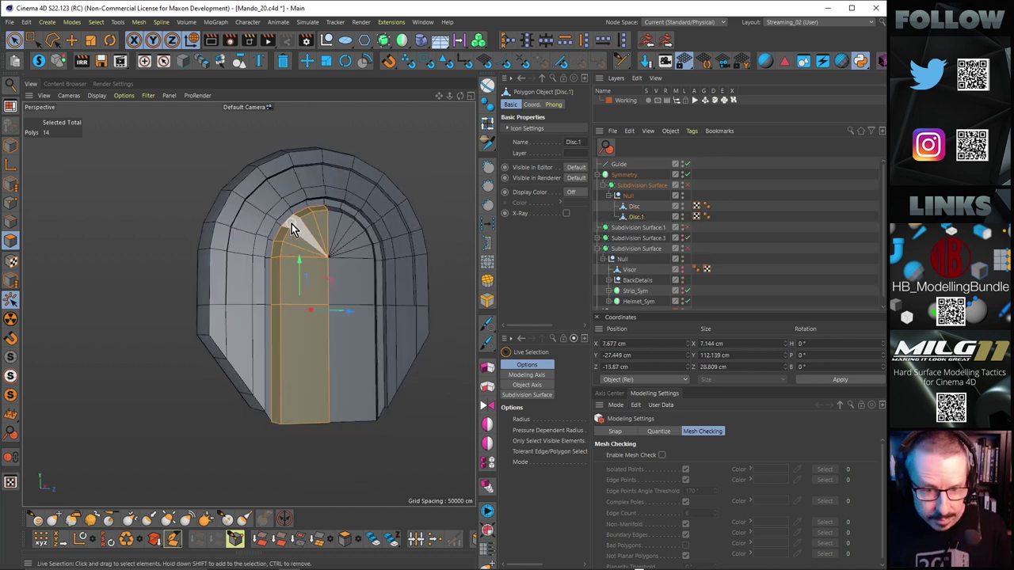
pyautogui.click(635, 207)
pyautogui.press('Delete')
# Move the shell's lowest inner corner point up to about Y -77.7 cm.
pyautogui.moveTo(278, 316)
pyautogui.keyDown('alt'); pyautogui.mouseDown()
pyautogui.moveTo(264, 264)
pyautogui.moveTo(315, 249)
pyautogui.moveTo(336, 202)
pyautogui.moveTo(293, 237)
pyautogui.moveTo(265, 286)
pyautogui.moveTo(268, 317)
pyautogui.mouseUp(); pyautogui.keyUp('alt')
pyautogui.scroll(3, 277, 423)
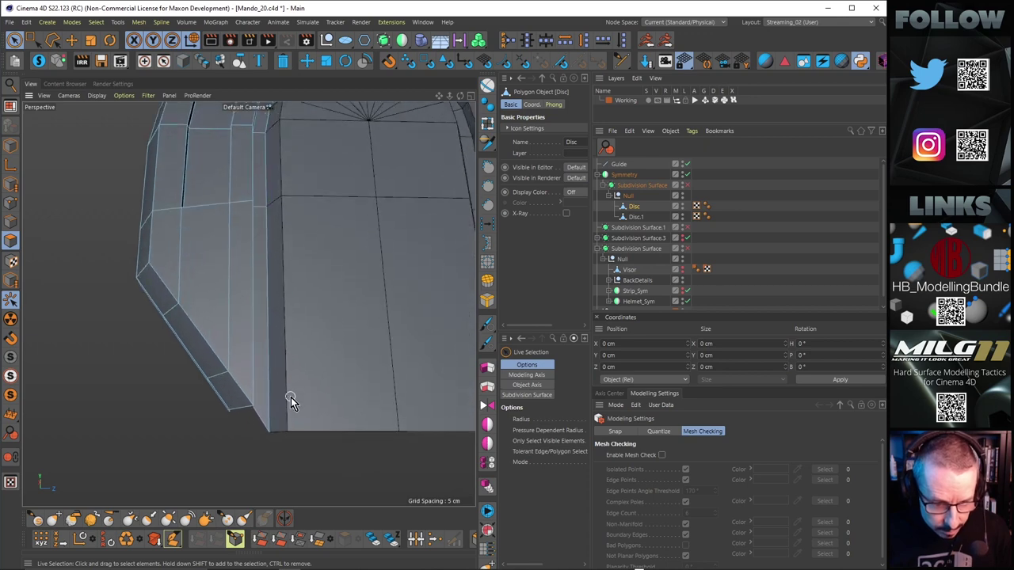
pyautogui.press('Return')
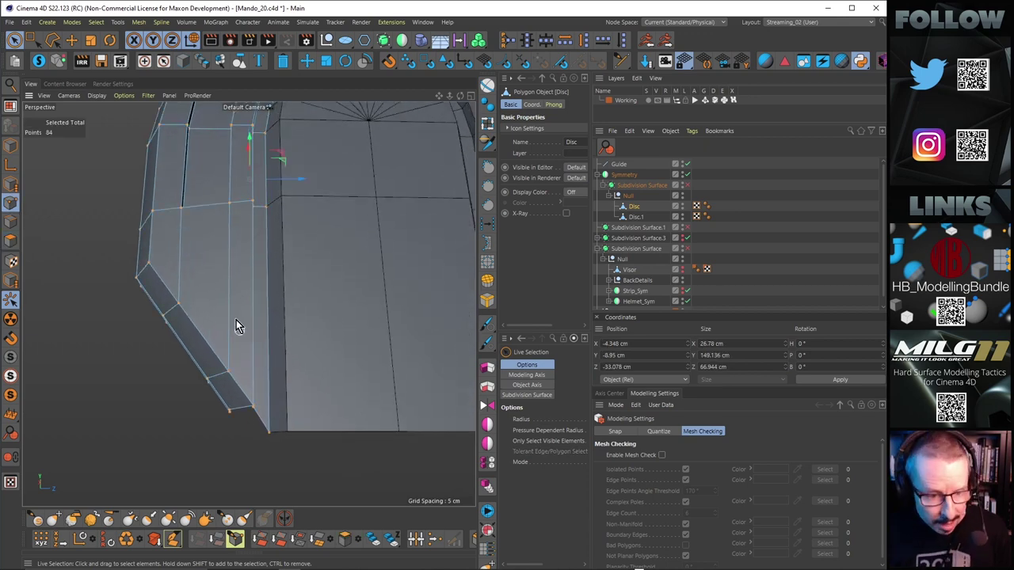
pyautogui.click(71, 42)
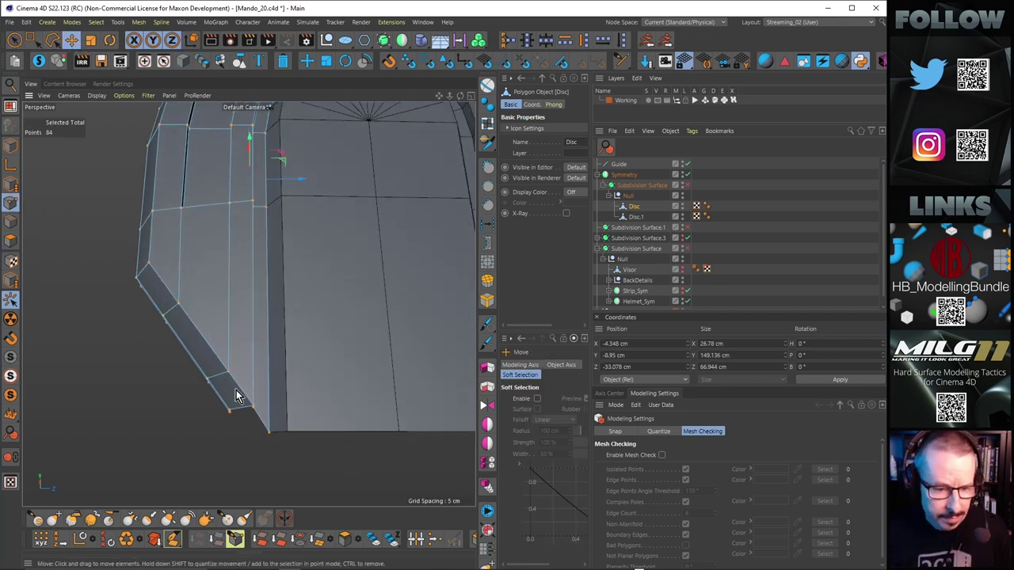
pyautogui.click(271, 429)
pyautogui.moveTo(273, 400); pyautogui.dragTo(275, 374)
# Try insetting the three polygons on the underside of the shell's angled lower end by 2.7 cm.
pyautogui.keyDown('alt'); pyautogui.moveTo(410, 337); pyautogui.dragTo(366, 350, button='right'); pyautogui.keyUp('alt')
pyautogui.keyDown('alt'); pyautogui.moveTo(380, 329); pyautogui.dragTo(340, 325, button='middle'); pyautogui.keyUp('alt')
pyautogui.keyDown('alt'); pyautogui.moveTo(340, 324); pyautogui.dragTo(378, 258); pyautogui.keyUp('alt')
pyautogui.scroll(5, 264, 296)
pyautogui.keyDown('alt'); pyautogui.moveTo(250, 298); pyautogui.dragTo(219, 354); pyautogui.keyUp('alt')
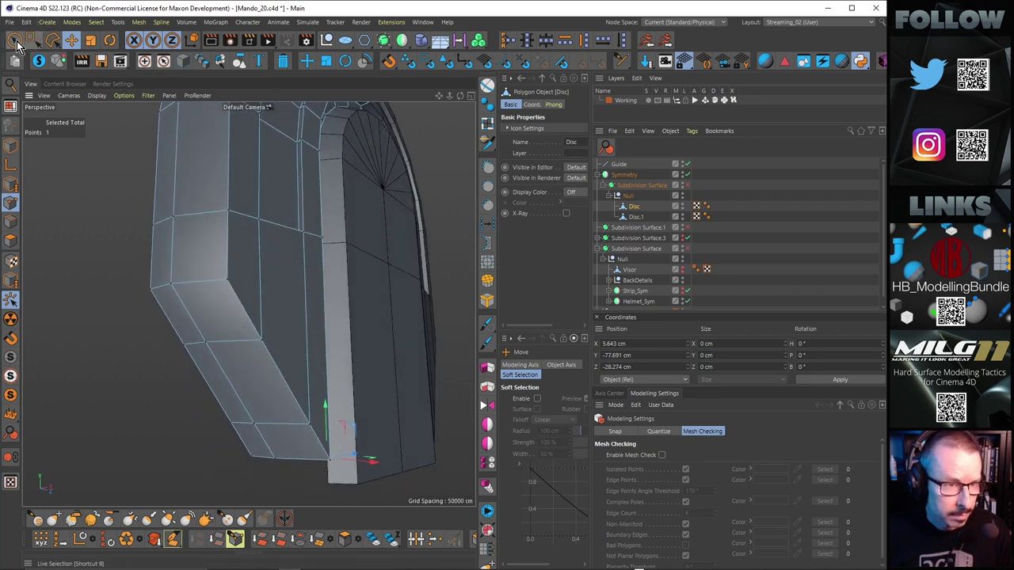
pyautogui.click(16, 41)
pyautogui.click(10, 240)
pyautogui.click(203, 329)
pyautogui.moveTo(214, 324); pyautogui.dragTo(279, 441)
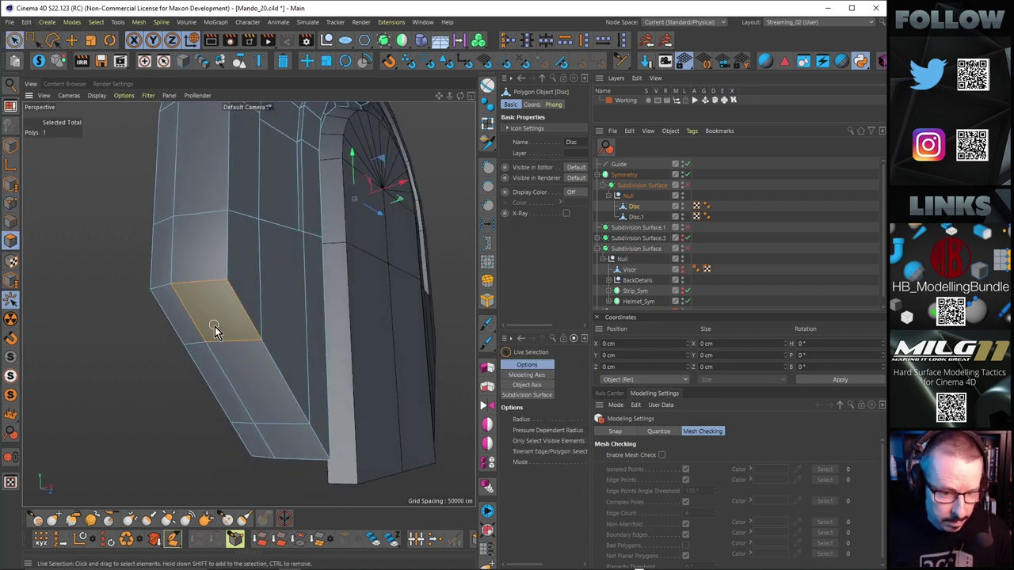
pyautogui.press('i')
pyautogui.moveTo(279, 365); pyautogui.dragTo(222, 332)
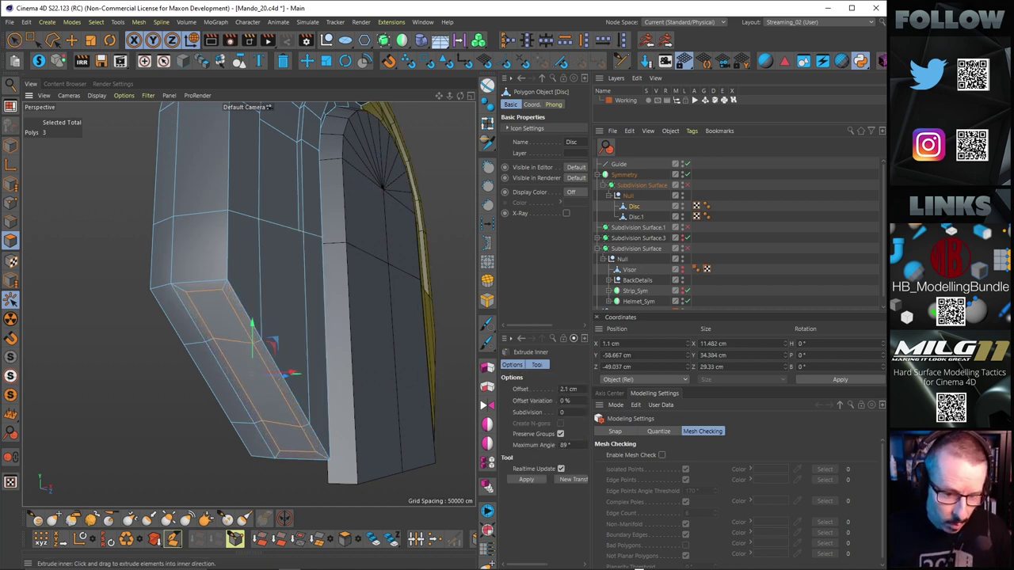
pyautogui.moveTo(230, 341); pyautogui.dragTo(222, 352)
# Try extruding the inset underside polygons inward to form a recess in the shell's angled lower end.
pyautogui.keyDown('alt'); pyautogui.moveTo(222, 352); pyautogui.dragTo(165, 333, button='right'); pyautogui.keyUp('alt')
pyautogui.keyDown('alt'); pyautogui.moveTo(230, 329); pyautogui.dragTo(266, 348); pyautogui.keyUp('alt')
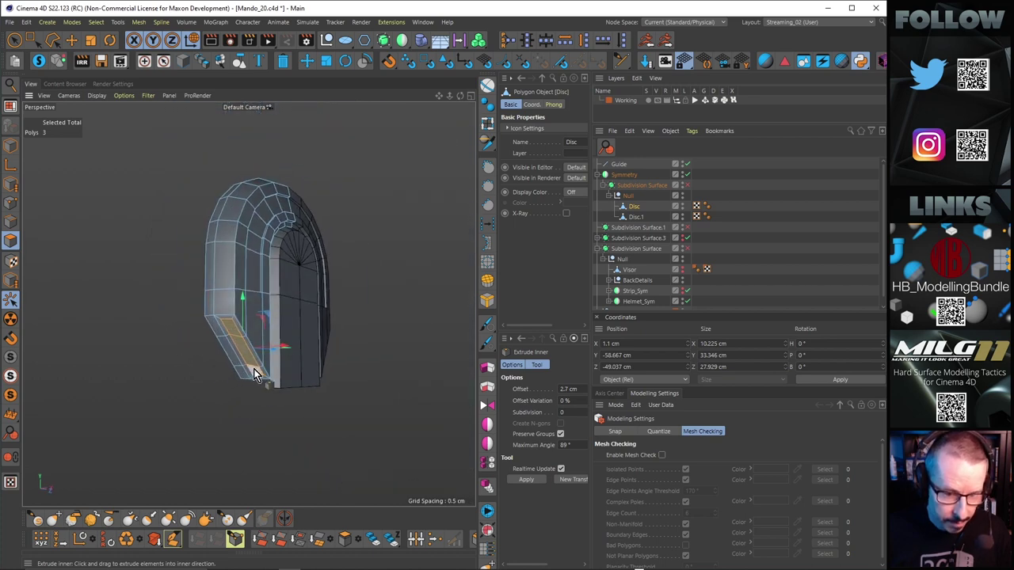
pyautogui.keyDown('alt'); pyautogui.moveTo(254, 368); pyautogui.dragTo(367, 350, button='right'); pyautogui.keyUp('alt')
pyautogui.keyDown('alt'); pyautogui.moveTo(249, 305); pyautogui.dragTo(322, 363); pyautogui.keyUp('alt')
pyautogui.keyDown('alt'); pyautogui.moveTo(323, 363); pyautogui.dragTo(291, 357, button='right'); pyautogui.keyUp('alt')
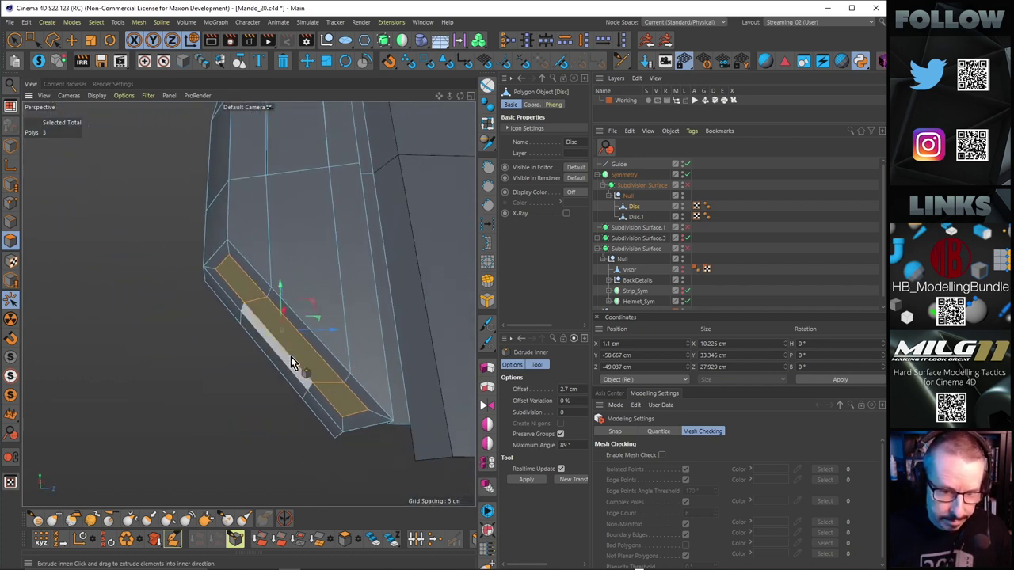
pyautogui.keyDown('alt'); pyautogui.moveTo(290, 355); pyautogui.dragTo(353, 396); pyautogui.keyUp('alt')
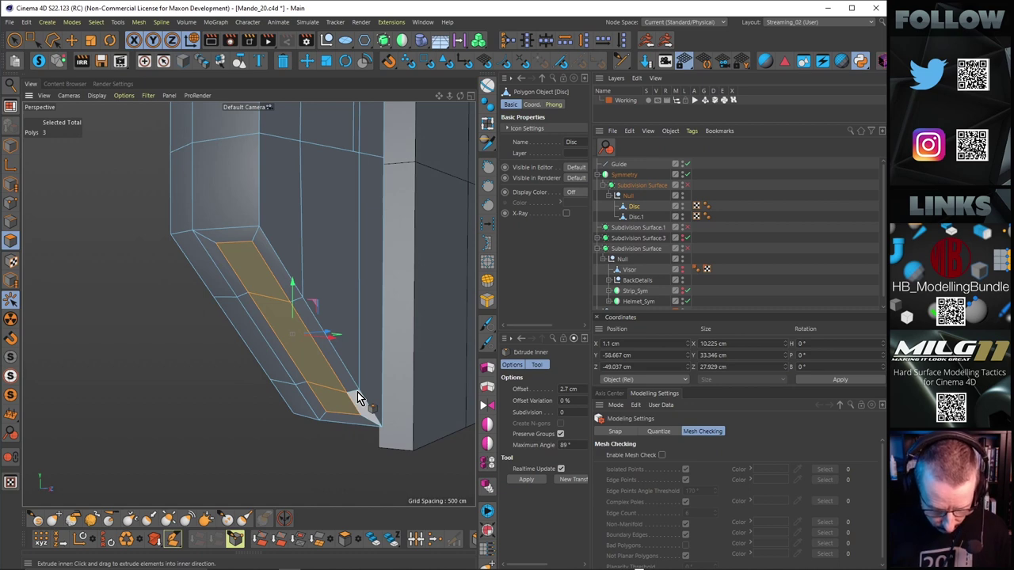
pyautogui.press('d')
pyautogui.moveTo(333, 318); pyautogui.dragTo(305, 318)
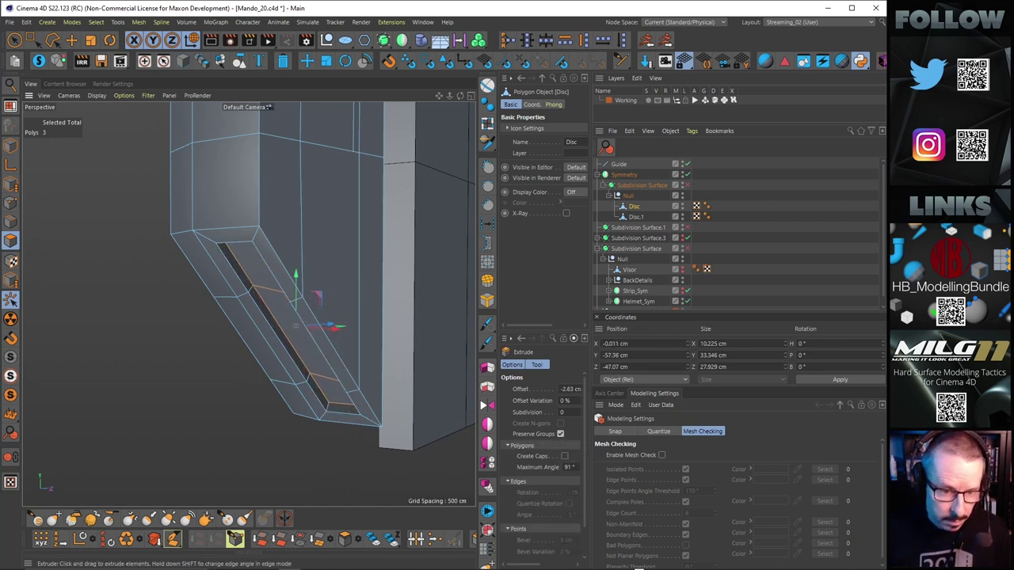
# Check the ear piece's overall form in perspective and compare its outline with the reference image in the Right view.
pyautogui.keyDown('alt'); pyautogui.moveTo(321, 285); pyautogui.dragTo(255, 256); pyautogui.keyUp('alt')
pyautogui.keyDown('alt'); pyautogui.moveTo(315, 276); pyautogui.dragTo(247, 274); pyautogui.keyUp('alt')
pyautogui.keyDown('alt'); pyautogui.moveTo(166, 299); pyautogui.dragTo(241, 287, button='right'); pyautogui.keyUp('alt')
pyautogui.keyDown('alt'); pyautogui.moveTo(274, 243); pyautogui.dragTo(244, 199); pyautogui.keyUp('alt')
pyautogui.keyDown('alt'); pyautogui.moveTo(248, 305); pyautogui.dragTo(265, 270, button='middle'); pyautogui.keyUp('alt')
pyautogui.moveTo(265, 275)
pyautogui.keyDown('alt'); pyautogui.mouseDown()
pyautogui.moveTo(217, 276)
pyautogui.moveTo(267, 256)
pyautogui.moveTo(265, 217)
pyautogui.moveTo(341, 211)
pyautogui.moveTo(328, 269)
pyautogui.moveTo(293, 250)
pyautogui.moveTo(273, 282)
pyautogui.moveTo(176, 280)
pyautogui.moveTo(276, 284)
pyautogui.moveTo(242, 261)
pyautogui.moveTo(269, 260)
pyautogui.moveTo(278, 283)
pyautogui.mouseUp(); pyautogui.keyUp('alt')
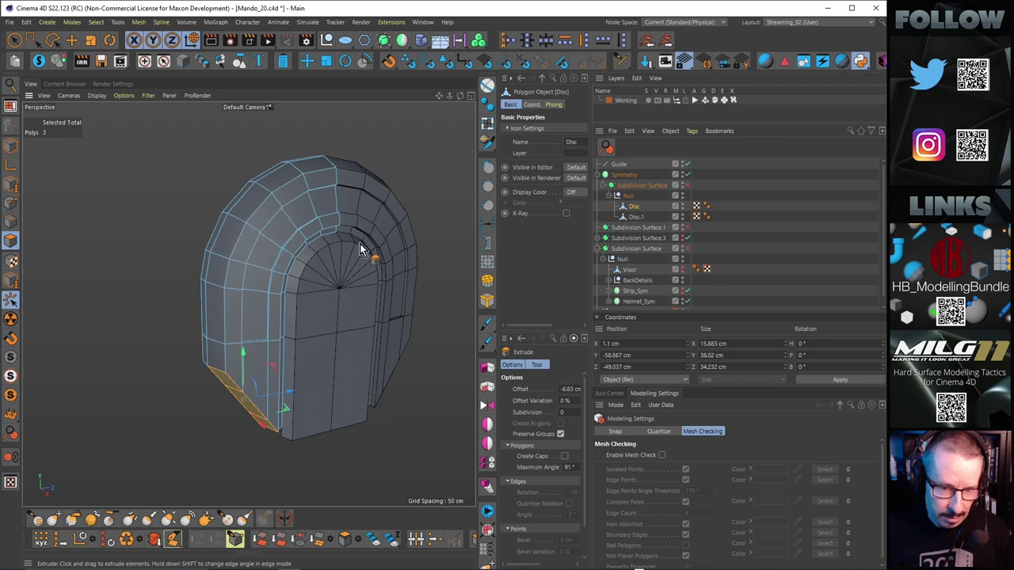
pyautogui.middleClick(341, 253)
pyautogui.middleClick(195, 348)
pyautogui.keyDown('alt'); pyautogui.moveTo(283, 263); pyautogui.dragTo(294, 289); pyautogui.keyUp('alt')
pyautogui.moveTo(317, 321)
pyautogui.keyDown('alt'); pyautogui.mouseDown()
pyautogui.moveTo(313, 337)
pyautogui.moveTo(329, 319)
pyautogui.mouseUp(); pyautogui.keyUp('alt')
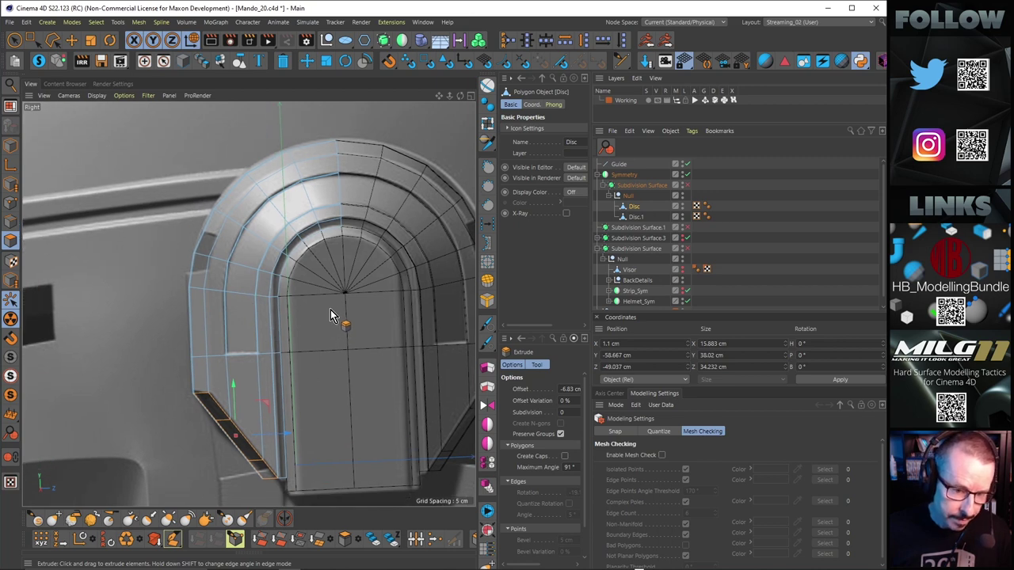
# Try sliding the edge loop crossing the shell at the start of the arch, using proportional offset and Preserve Curvature.
pyautogui.click(73, 40)
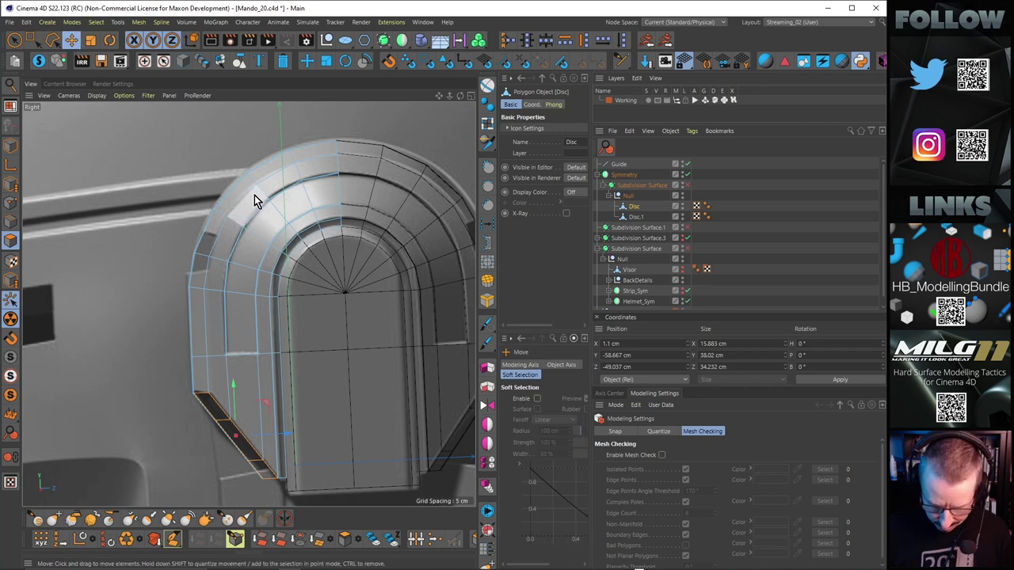
pyautogui.press('Return')
pyautogui.doubleClick(197, 290)
pyautogui.scroll(3, 243, 283)
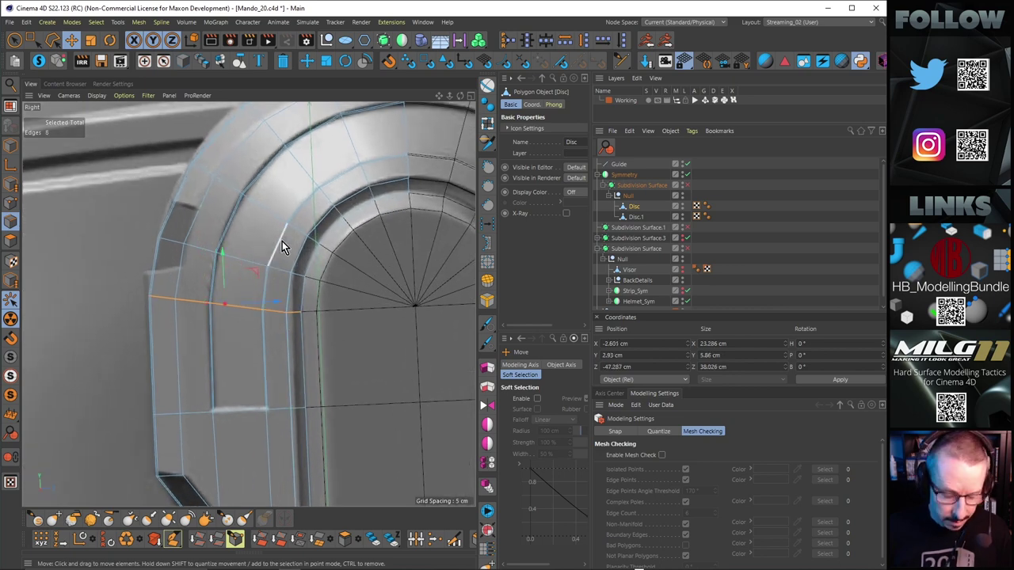
pyautogui.press('m')
pyautogui.press('o')
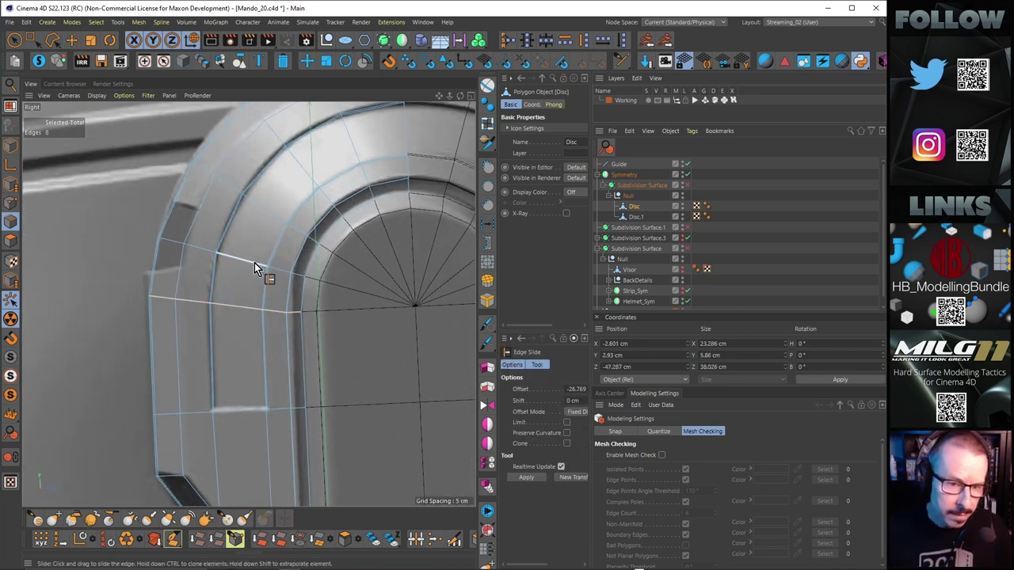
pyautogui.keyDown('alt'); pyautogui.moveTo(235, 219); pyautogui.dragTo(232, 229, button='middle'); pyautogui.keyUp('alt')
pyautogui.keyDown('alt'); pyautogui.moveTo(232, 229); pyautogui.dragTo(215, 237); pyautogui.keyUp('alt')
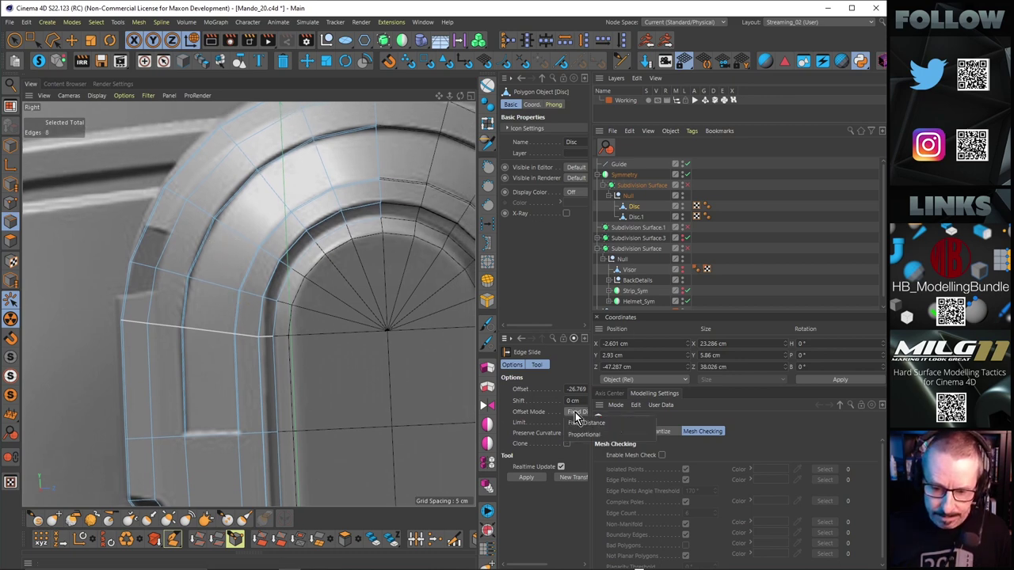
pyautogui.click(580, 432)
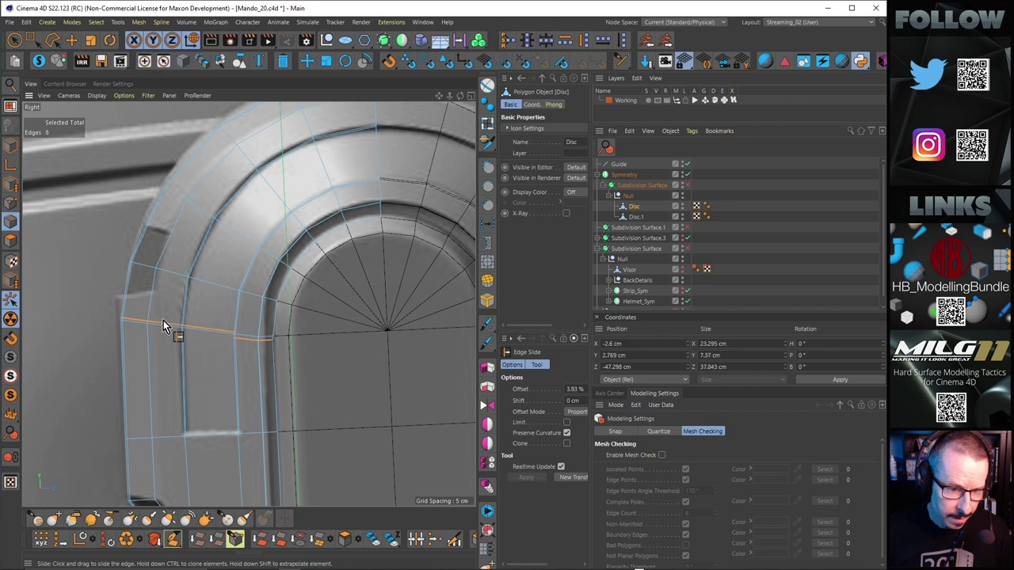
pyautogui.moveTo(168, 309); pyautogui.dragTo(204, 328)
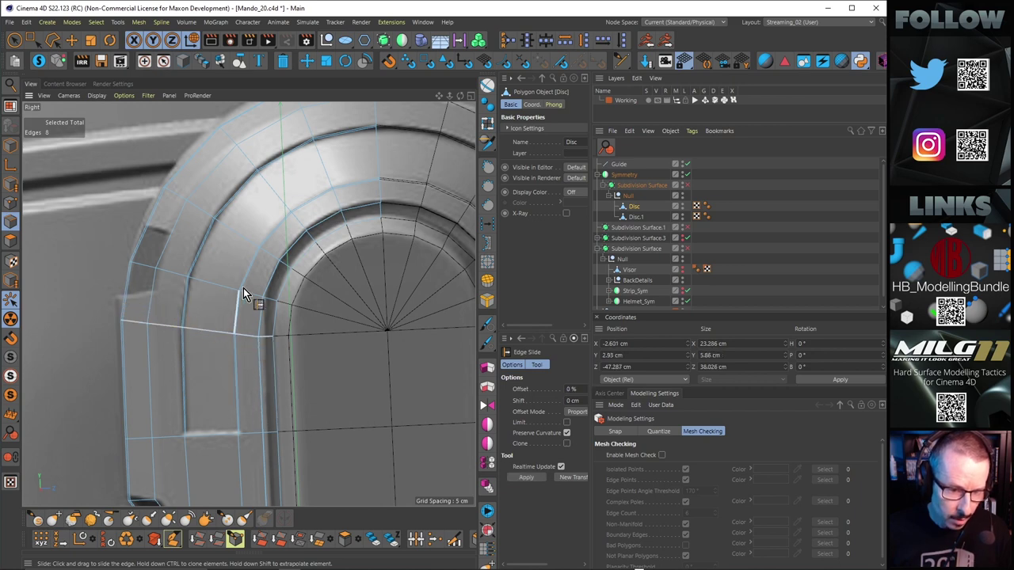
# Start Loop/Path Cut on the ear piece shell with Preserve Curvature enabled, widening the settings area to reach the shaping options.
pyautogui.press('F5')
pyautogui.middleClick(151, 234)
pyautogui.keyDown('alt'); pyautogui.moveTo(211, 248); pyautogui.dragTo(248, 269); pyautogui.keyUp('alt')
pyautogui.keyDown('alt'); pyautogui.moveTo(248, 269); pyautogui.dragTo(282, 269, button='right'); pyautogui.keyUp('alt')
pyautogui.keyDown('alt'); pyautogui.moveTo(282, 269); pyautogui.dragTo(371, 333); pyautogui.keyUp('alt')
pyautogui.keyDown('alt'); pyautogui.moveTo(294, 331); pyautogui.dragTo(267, 319); pyautogui.keyUp('alt')
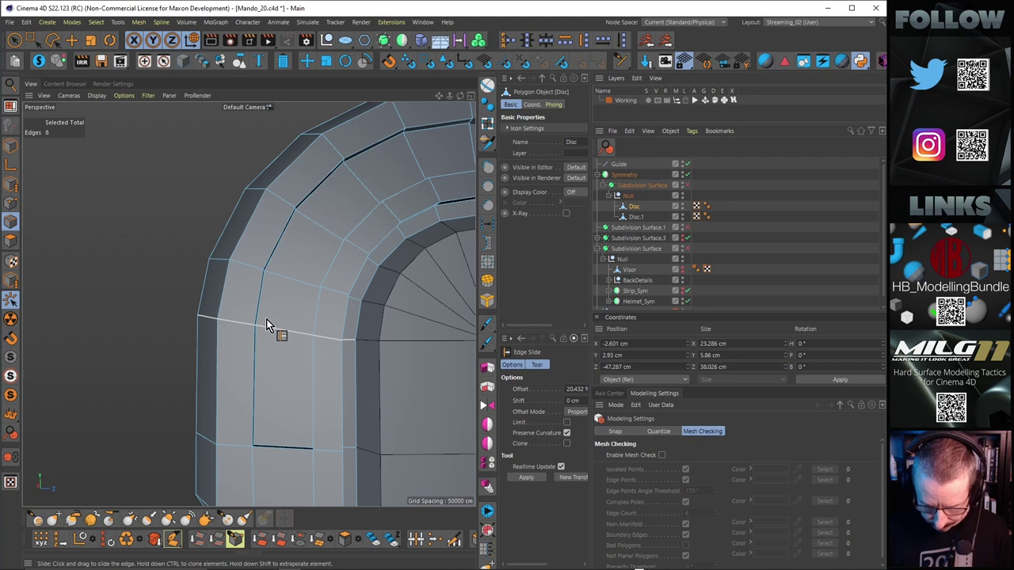
pyautogui.press('k')
pyautogui.press('l')
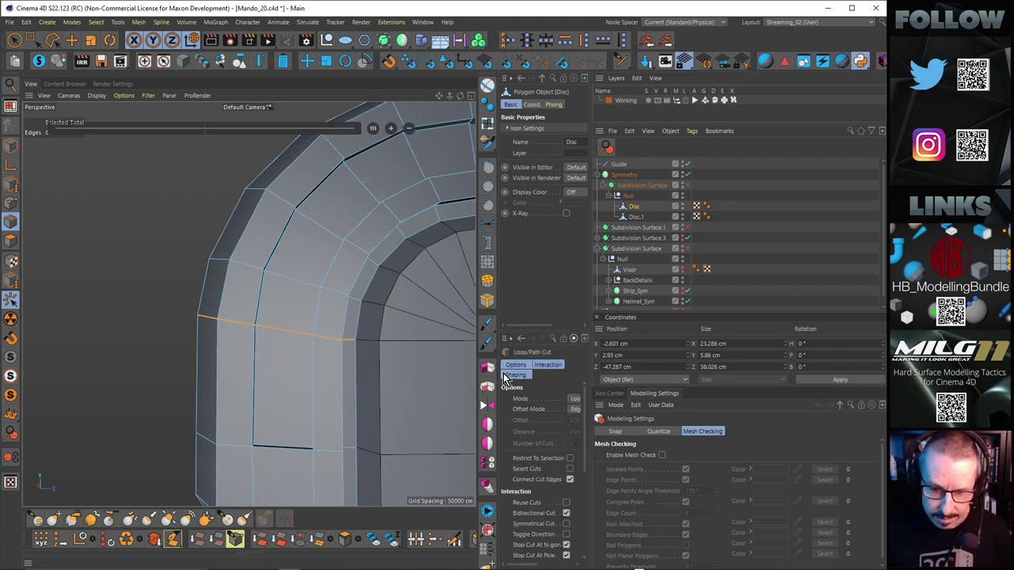
pyautogui.moveTo(498, 371); pyautogui.dragTo(433, 370)
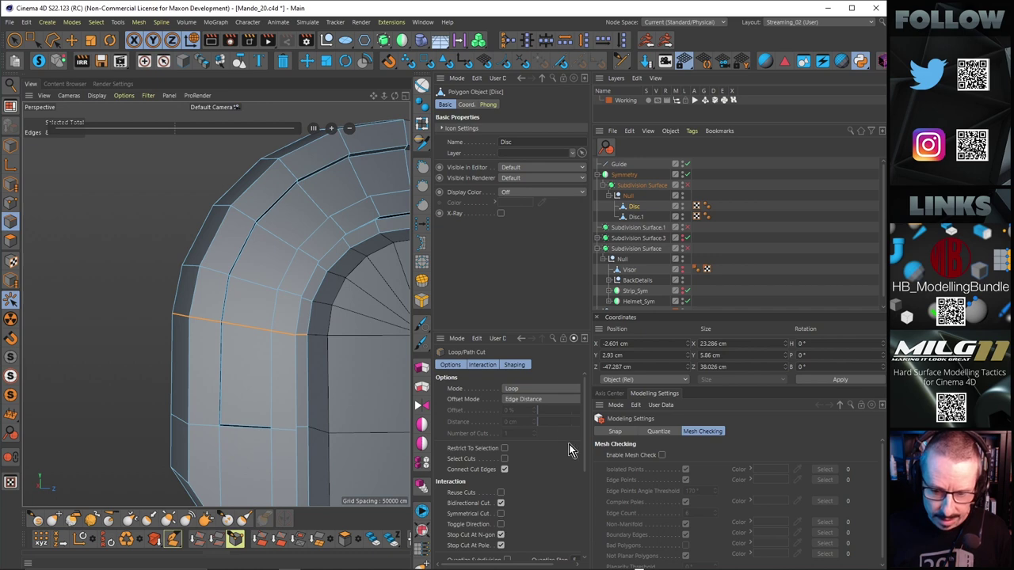
pyautogui.scroll(-4, 585, 443)
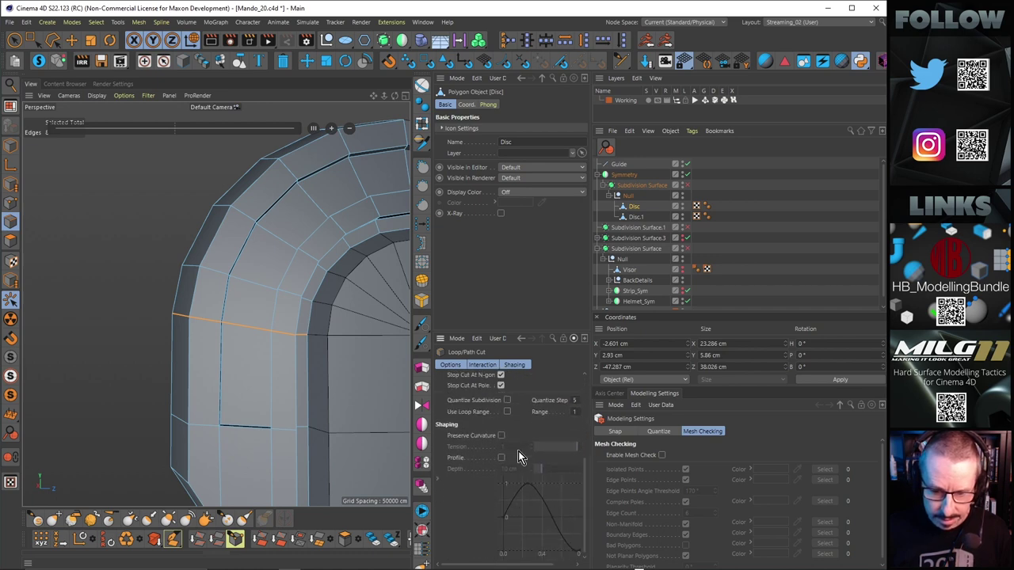
pyautogui.click(503, 435)
# Try cutting an edge loop at about 49% just above the loop at the start of the arch.
pyautogui.keyDown('alt'); pyautogui.moveTo(212, 314); pyautogui.dragTo(207, 307); pyautogui.keyUp('alt')
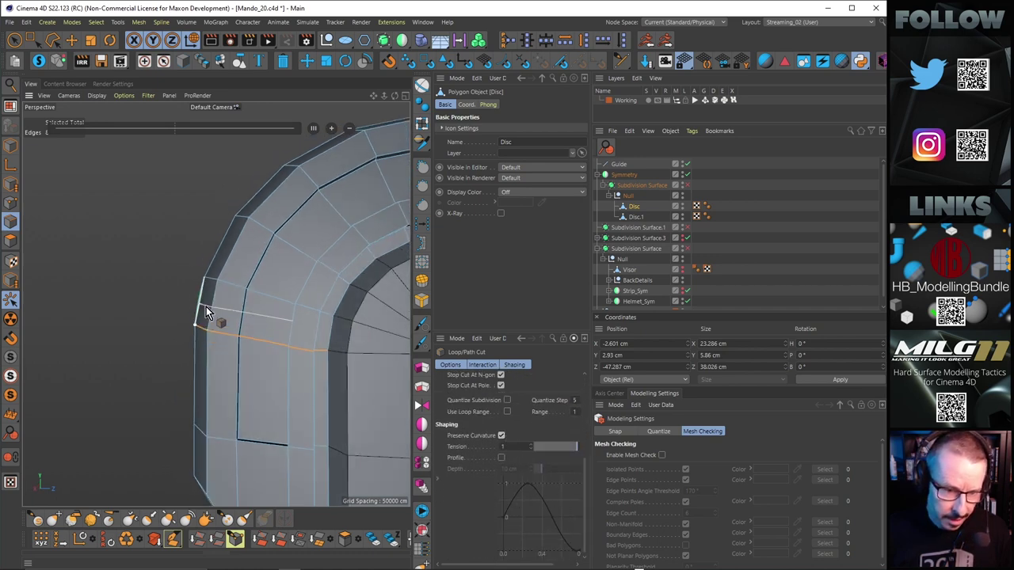
pyautogui.click(216, 307)
pyautogui.moveTo(216, 307)
pyautogui.keyDown('alt'); pyautogui.mouseDown()
pyautogui.moveTo(340, 314)
pyautogui.moveTo(222, 311)
pyautogui.mouseUp(); pyautogui.keyUp('alt')
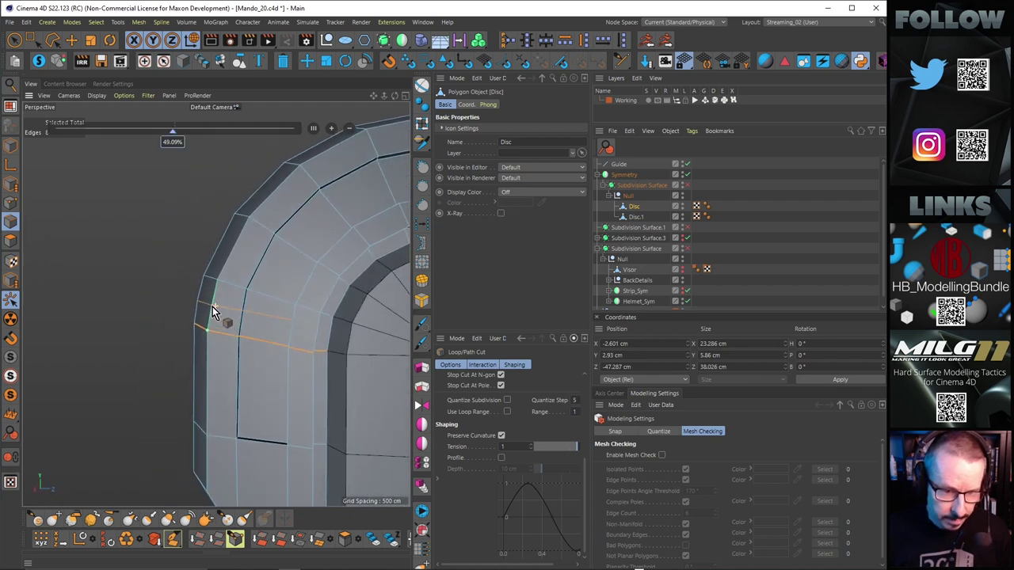
pyautogui.middleClick(242, 361)
pyautogui.middleClick(204, 399)
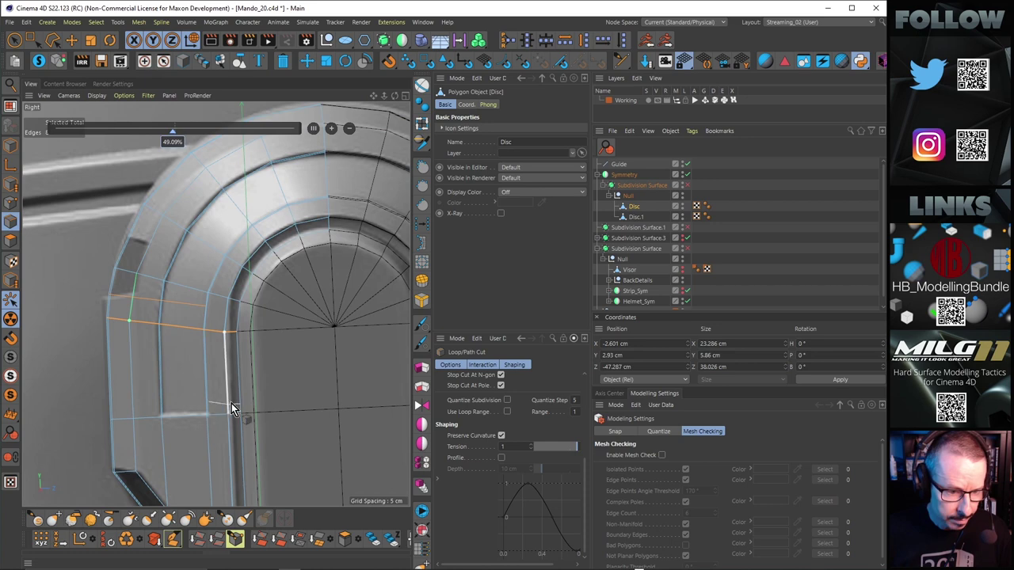
pyautogui.keyDown('alt'); pyautogui.moveTo(228, 369); pyautogui.dragTo(266, 368, button='middle'); pyautogui.keyUp('alt')
pyautogui.scroll(2, 195, 296)
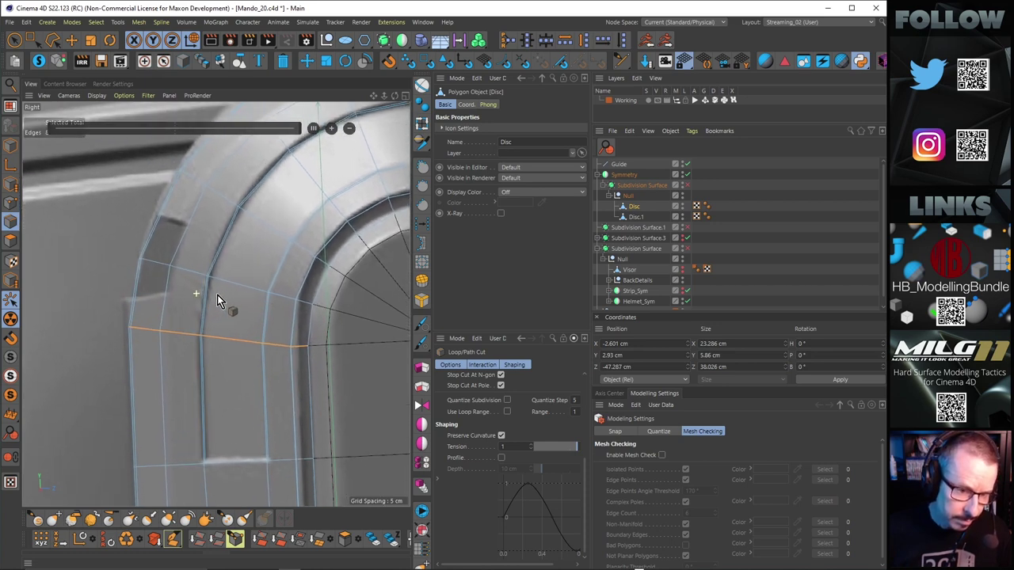
# Cut two edge loops across the shell's lower arch at 35.205% and 50.454%, switching the offset mode to Proportional.
pyautogui.click(168, 308)
pyautogui.scroll(-2, 189, 279)
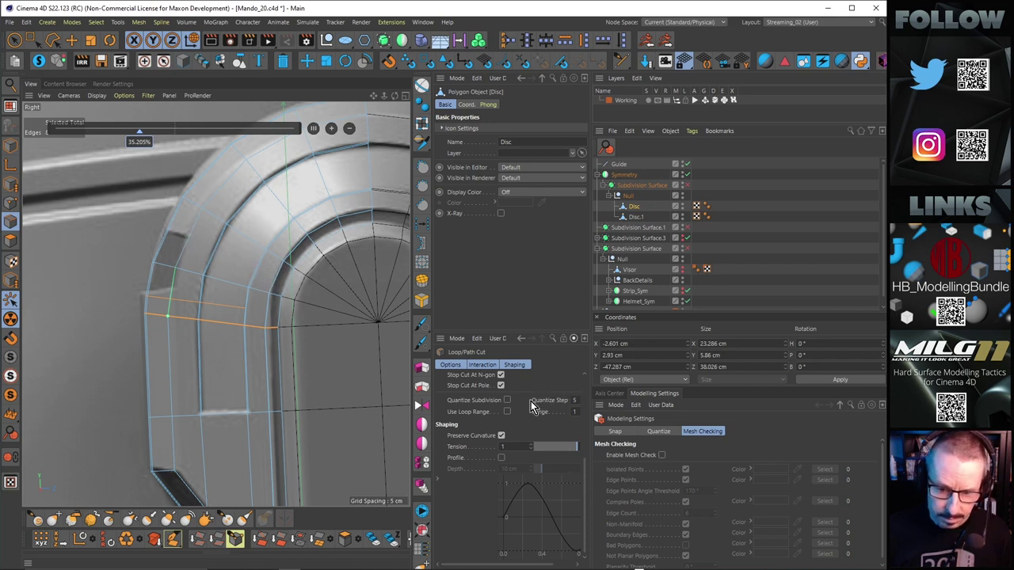
pyautogui.moveTo(586, 467); pyautogui.dragTo(572, 352)
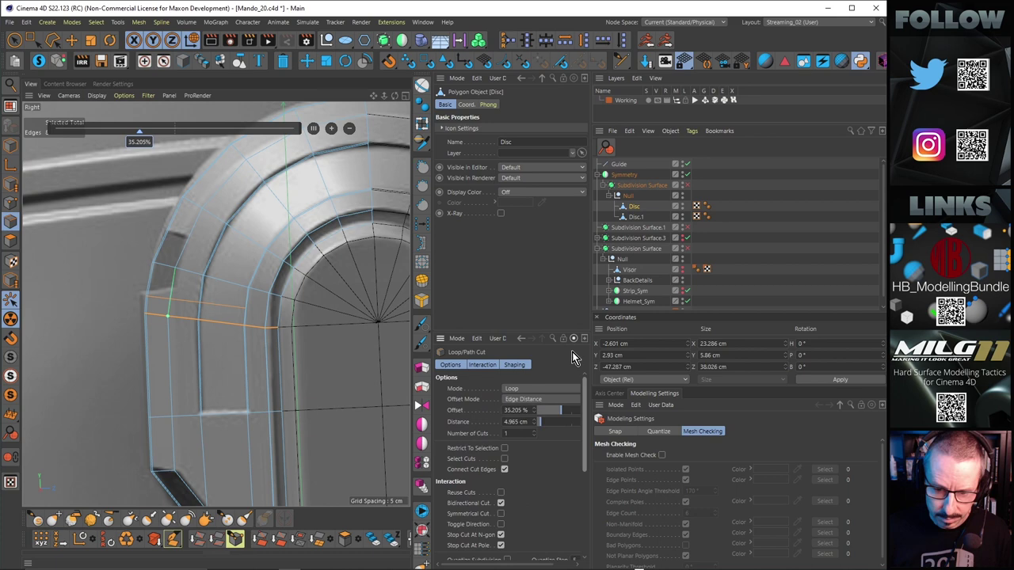
pyautogui.click(535, 398)
pyautogui.click(539, 413)
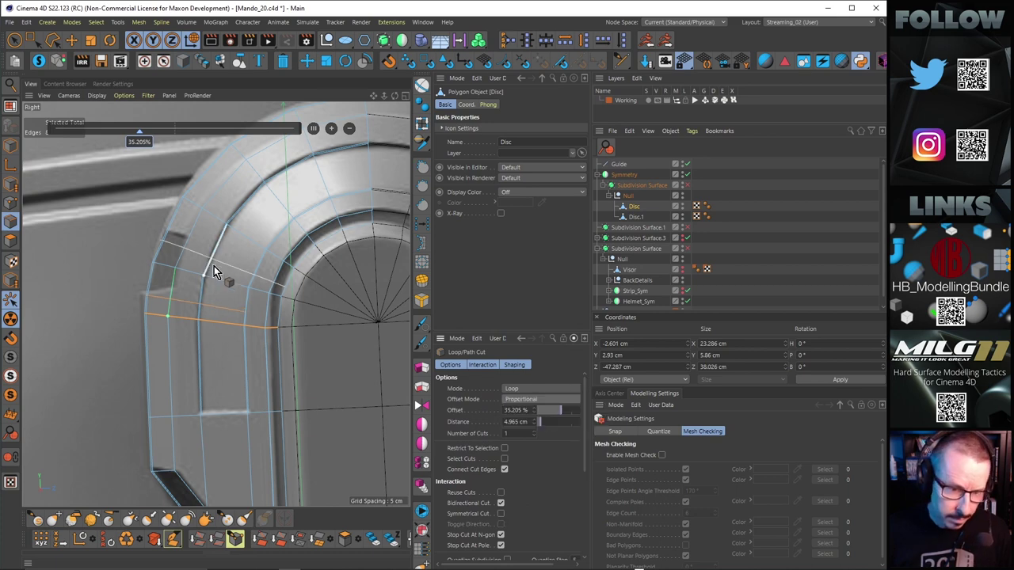
pyautogui.click(190, 239)
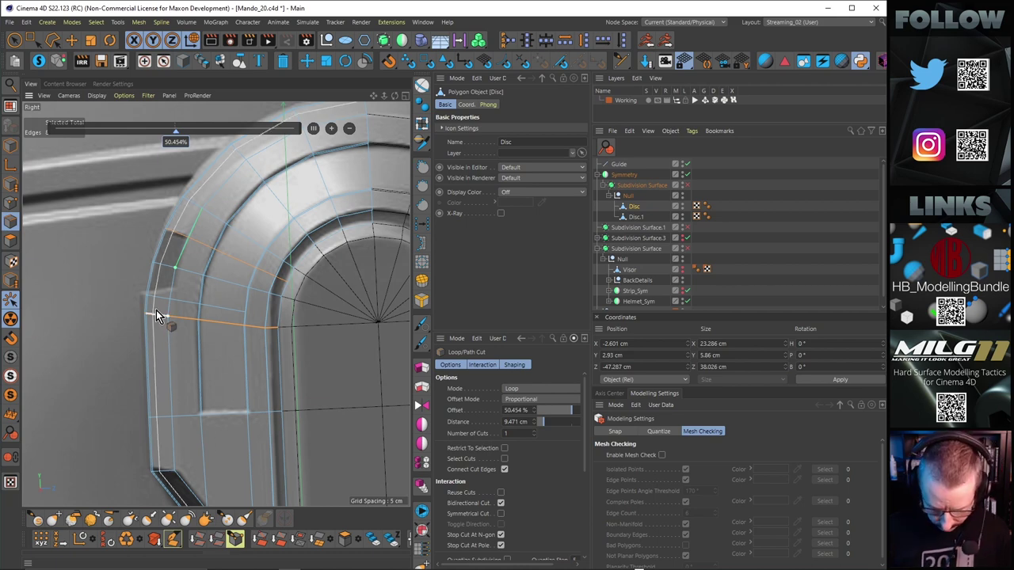
# Slide the lower new loop's points near the shell's outer edge to line up with the notch corner in the reference.
pyautogui.press('m')
pyautogui.press('o')
pyautogui.moveTo(170, 302); pyautogui.dragTo(174, 290)
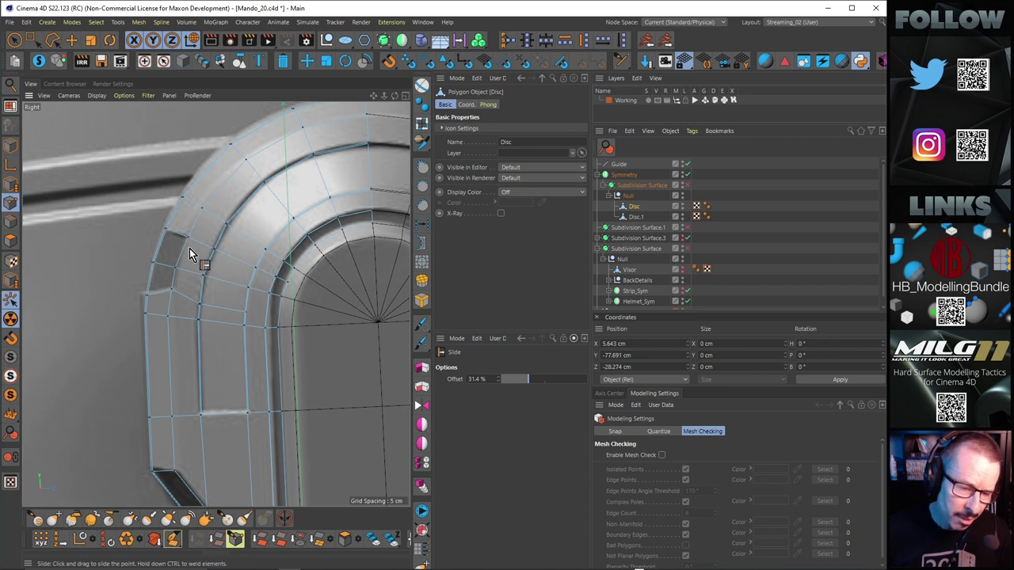
pyautogui.keyDown('alt'); pyautogui.moveTo(205, 250); pyautogui.dragTo(228, 227, button='middle'); pyautogui.keyUp('alt')
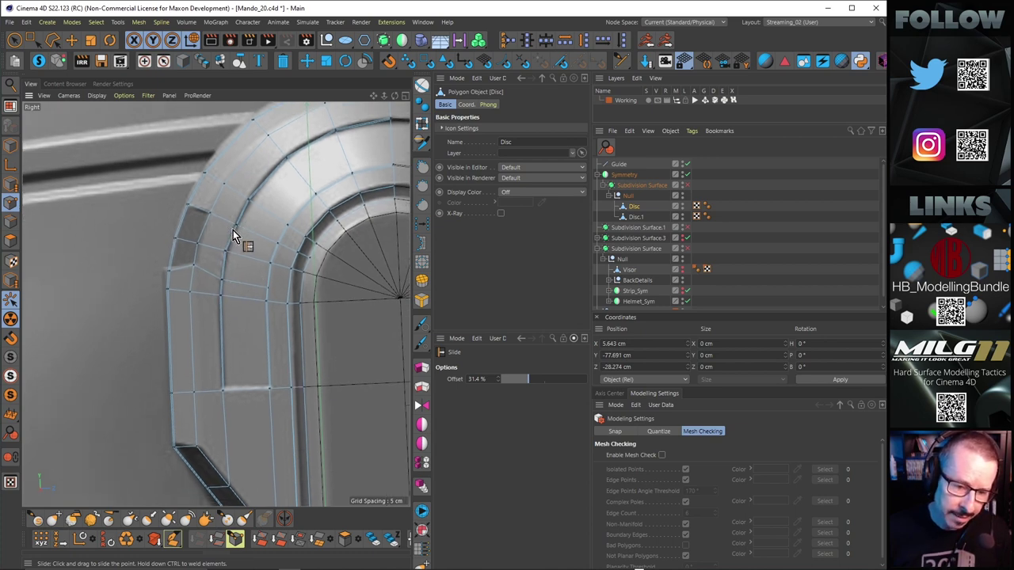
pyautogui.keyDown('alt'); pyautogui.moveTo(233, 230); pyautogui.dragTo(225, 248, button='right'); pyautogui.keyUp('alt')
pyautogui.moveTo(225, 248)
pyautogui.keyDown('alt'); pyautogui.mouseDown()
pyautogui.moveTo(211, 235)
pyautogui.moveTo(218, 254)
pyautogui.mouseUp(); pyautogui.keyUp('alt')
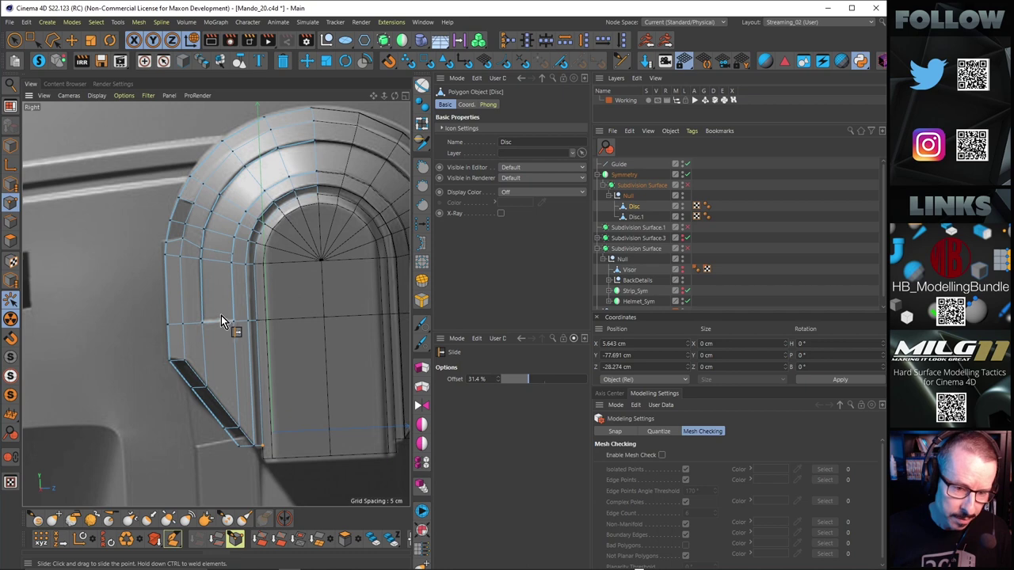
pyautogui.keyDown('alt'); pyautogui.moveTo(220, 277); pyautogui.dragTo(218, 304, button='middle'); pyautogui.keyUp('alt')
pyautogui.keyDown('alt'); pyautogui.moveTo(233, 269); pyautogui.dragTo(270, 259, button='right'); pyautogui.keyUp('alt')
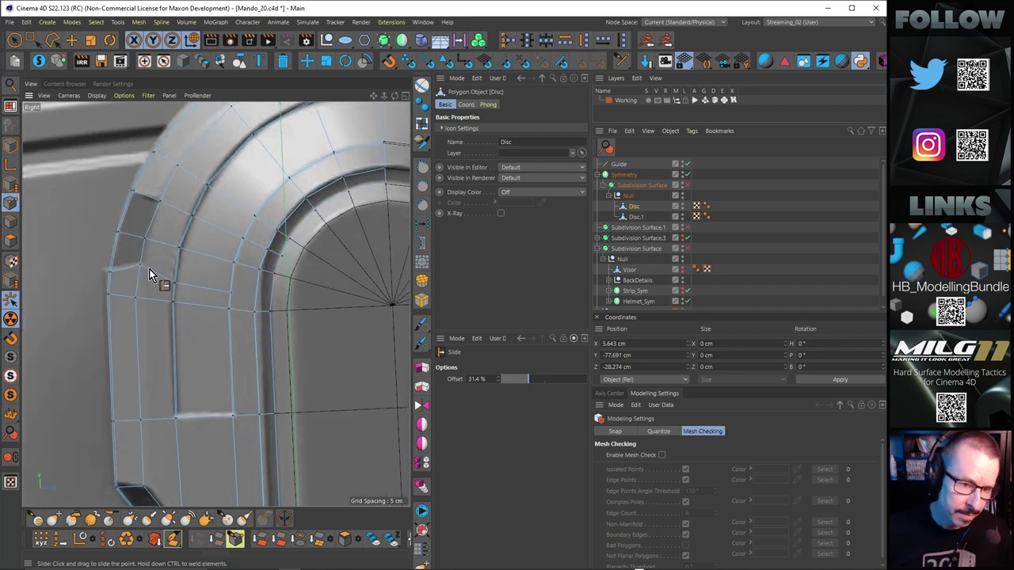
pyautogui.moveTo(141, 269); pyautogui.dragTo(136, 270)
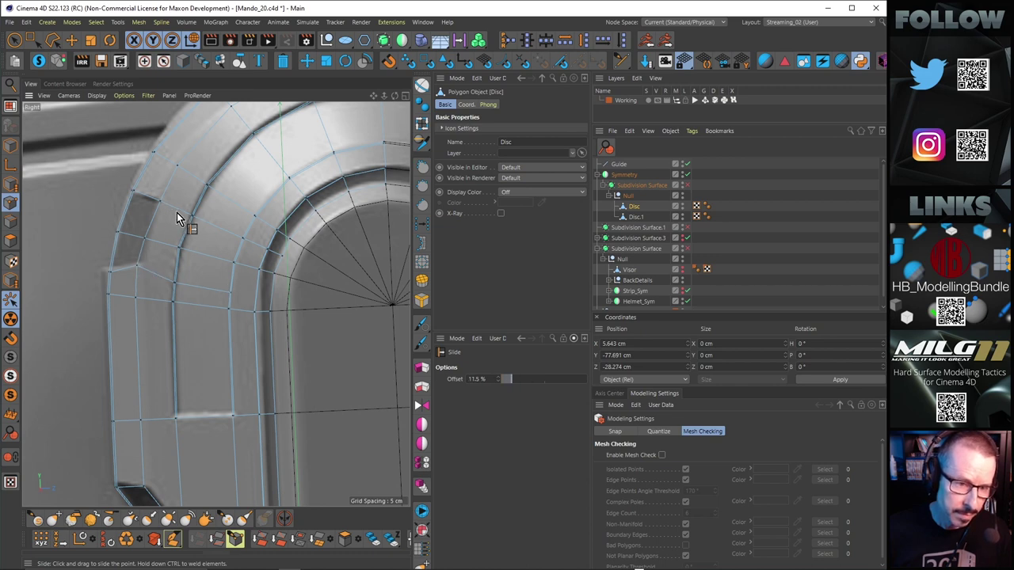
# Inspect the ear piece in perspective, previewing the arch with its Subdivision Surface toggled on and back off.
pyautogui.keyDown('alt'); pyautogui.moveTo(176, 212); pyautogui.dragTo(177, 232, button='right'); pyautogui.keyUp('alt')
pyautogui.middleClick(226, 242)
pyautogui.middleClick(145, 215)
pyautogui.press('s')
pyautogui.keyDown('alt'); pyautogui.moveTo(303, 259); pyautogui.dragTo(294, 259); pyautogui.keyUp('alt')
pyautogui.keyDown('alt'); pyautogui.moveTo(293, 260); pyautogui.dragTo(225, 259, button='right'); pyautogui.keyUp('alt')
pyautogui.keyDown('alt'); pyautogui.moveTo(315, 236); pyautogui.dragTo(225, 242, button='middle'); pyautogui.keyUp('alt')
pyautogui.keyDown('alt'); pyautogui.moveTo(225, 242); pyautogui.dragTo(294, 232); pyautogui.keyUp('alt')
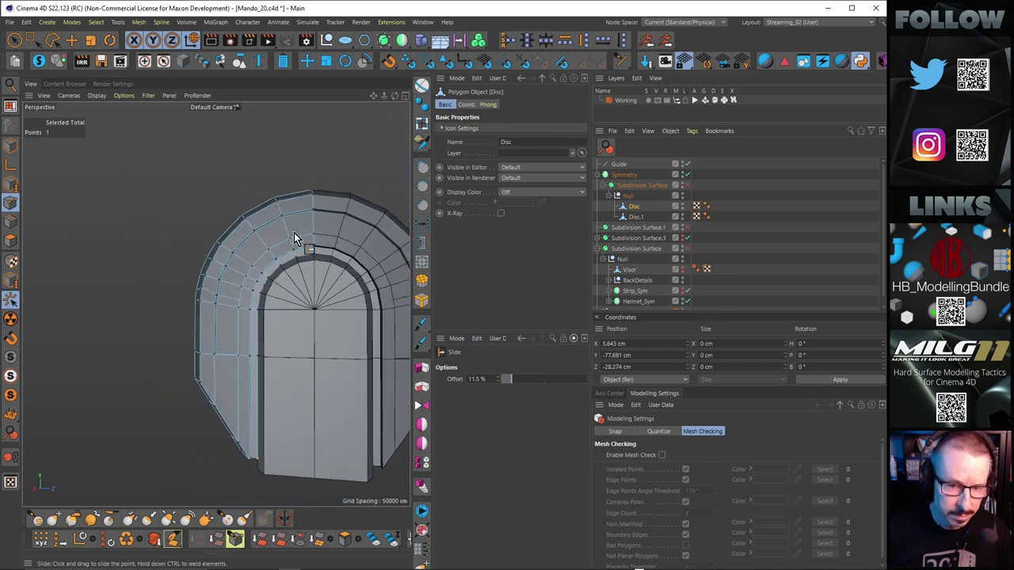
pyautogui.click(686, 185)
pyautogui.moveTo(269, 265)
pyautogui.keyDown('alt'); pyautogui.mouseDown()
pyautogui.moveTo(314, 293)
pyautogui.moveTo(269, 257)
pyautogui.moveTo(285, 273)
pyautogui.mouseUp(); pyautogui.keyUp('alt')
pyautogui.press('q')
pyautogui.keyDown('alt'); pyautogui.moveTo(197, 309); pyautogui.dragTo(244, 274, button='right'); pyautogui.keyUp('alt')
pyautogui.moveTo(245, 274)
pyautogui.keyDown('alt'); pyautogui.mouseDown()
pyautogui.moveTo(190, 274)
pyautogui.moveTo(248, 277)
pyautogui.mouseUp(); pyautogui.keyUp('alt')
# Raise the lower new loop's two points on the arched panel's outer edge by about 2.1 cm in the Right view.
pyautogui.middleClick(298, 283)
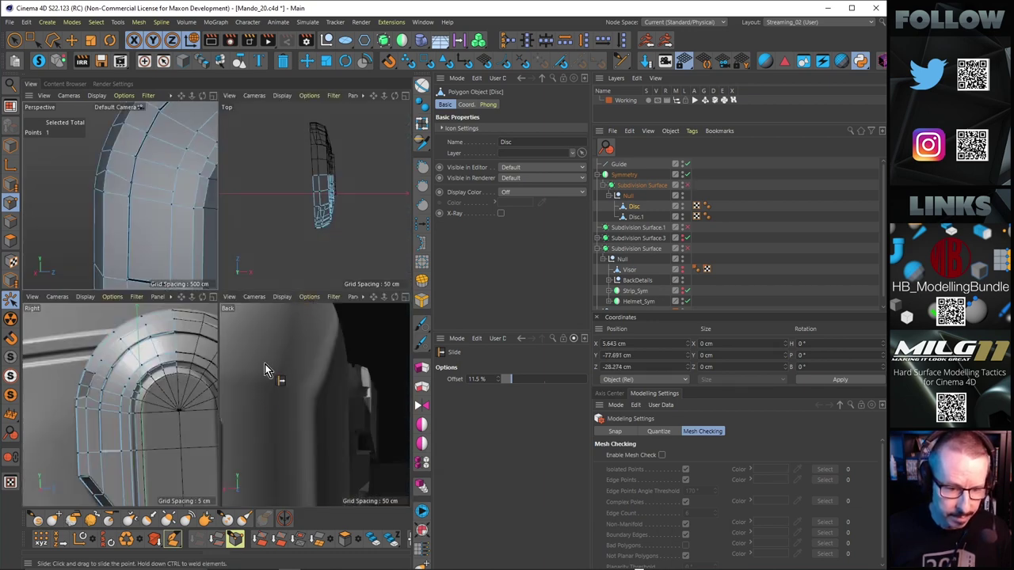
pyautogui.middleClick(266, 368)
pyautogui.middleClick(206, 304)
pyautogui.middleClick(124, 365)
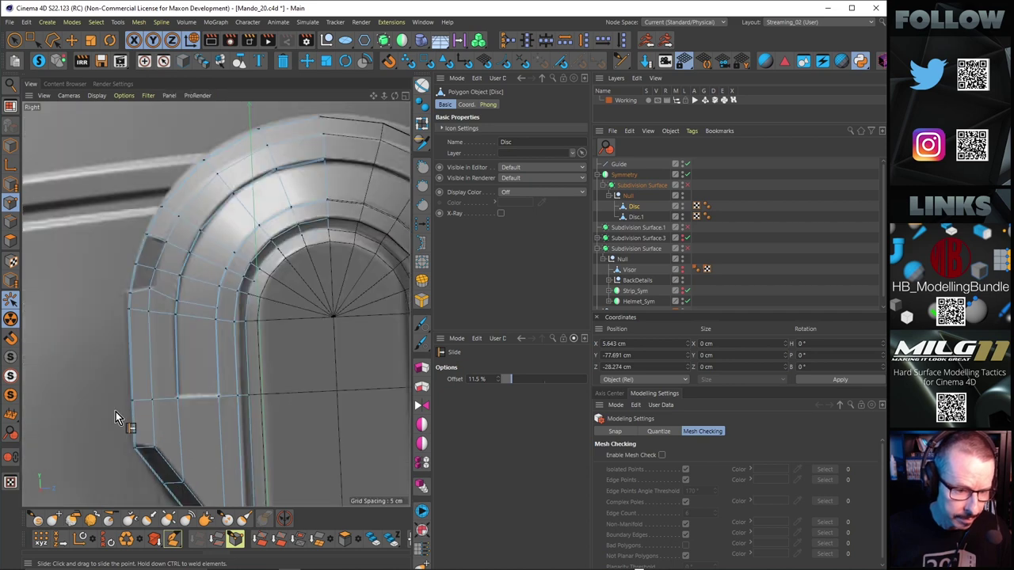
pyautogui.scroll(1, 187, 297)
pyautogui.scroll(1, 204, 293)
pyautogui.press('0')
pyautogui.moveTo(177, 298); pyautogui.dragTo(185, 277)
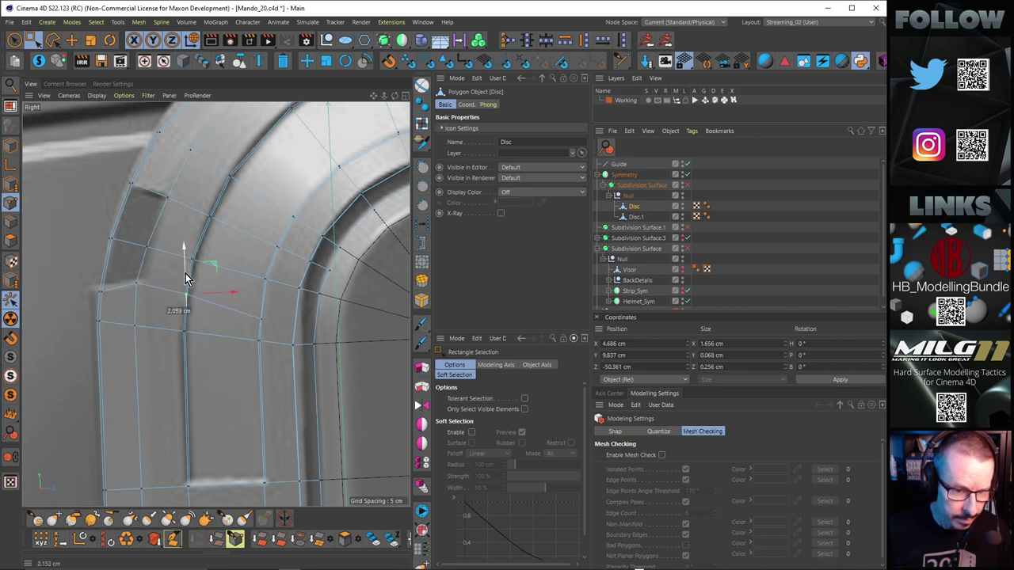
# Move the same loop's point on the arched panel's inner edge to Z -36.852 cm to even out the curve.
pyautogui.moveTo(250, 306); pyautogui.dragTo(290, 311)
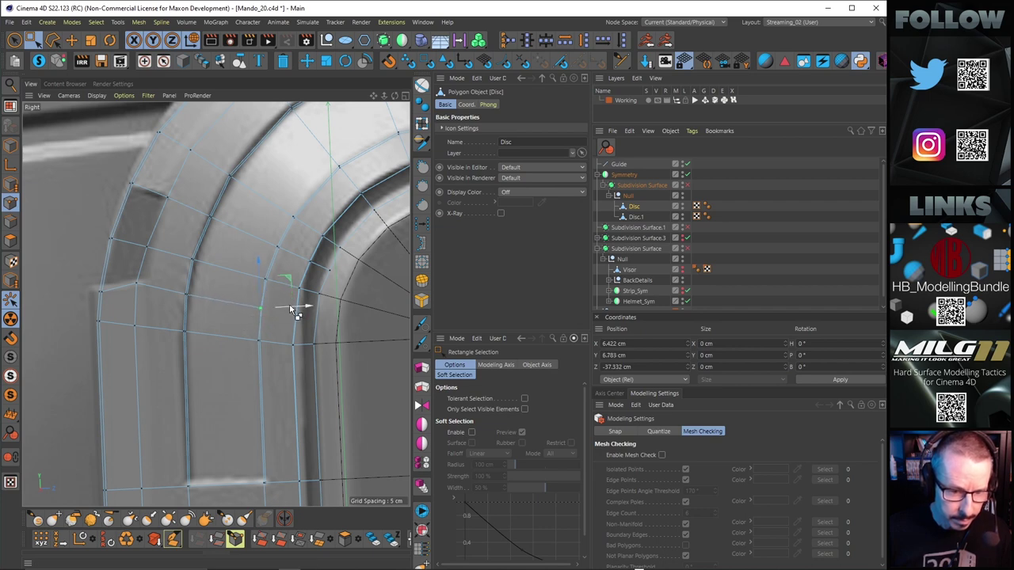
pyautogui.scroll(8, 305, 316)
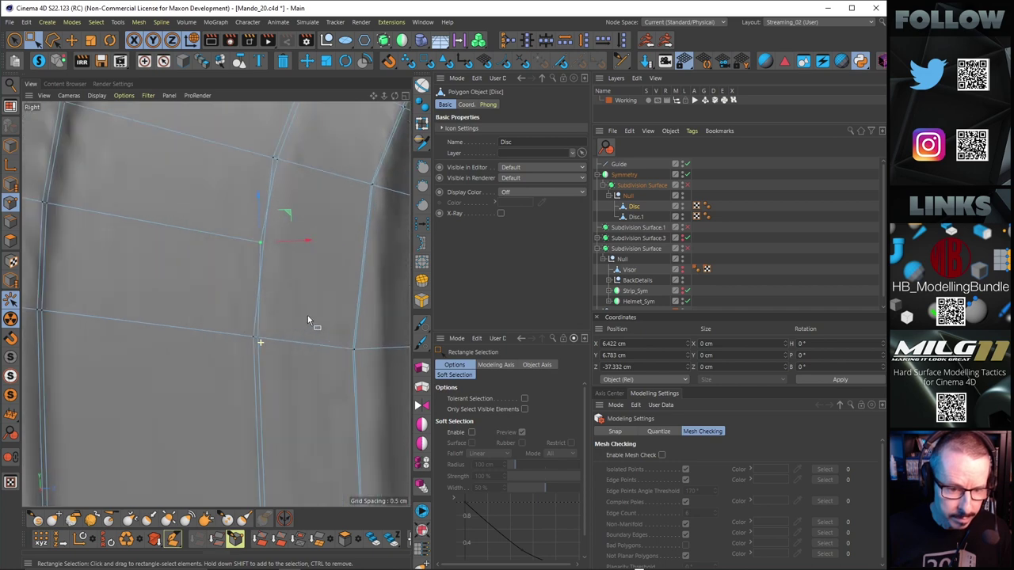
pyautogui.moveTo(290, 264); pyautogui.dragTo(294, 262)
pyautogui.scroll(-8, 252, 271)
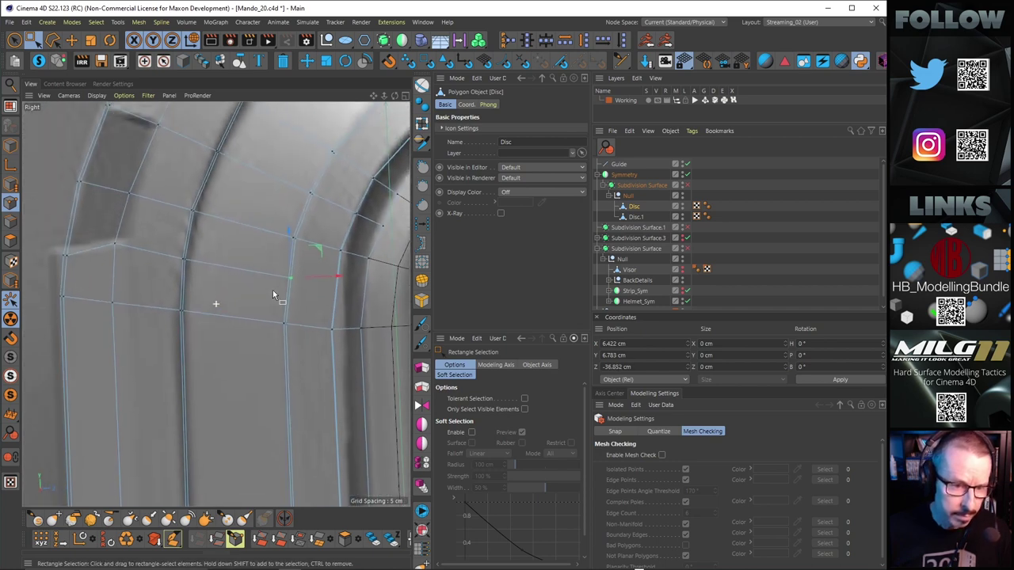
pyautogui.keyDown('alt'); pyautogui.moveTo(225, 270); pyautogui.dragTo(233, 257, button='middle'); pyautogui.keyUp('alt')
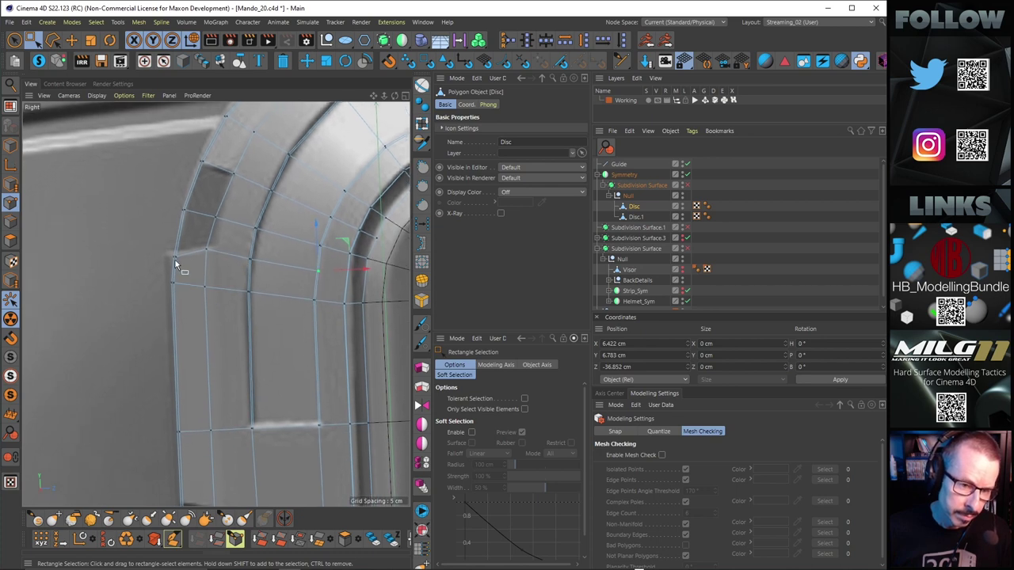
# Select the two outer-edge points at the notch corner and check the loop flow around the arch in perspective.
pyautogui.moveTo(148, 252); pyautogui.dragTo(206, 254)
pyautogui.scroll(3, 202, 261)
pyautogui.scroll(-4, 169, 277)
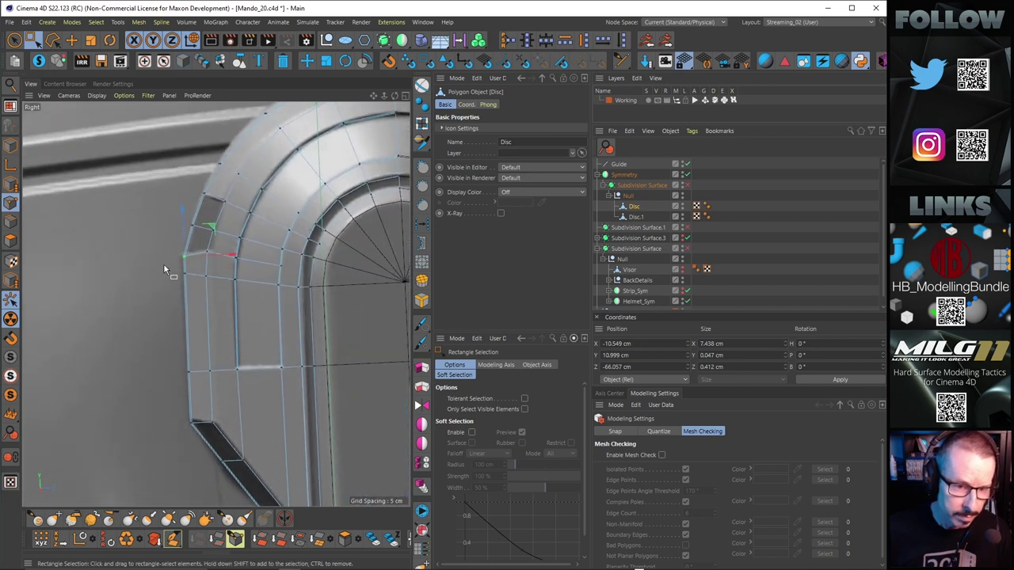
pyautogui.middleClick(303, 246)
pyautogui.middleClick(161, 216)
pyautogui.keyDown('alt'); pyautogui.moveTo(232, 230); pyautogui.dragTo(261, 235); pyautogui.keyUp('alt')
pyautogui.scroll(-3, 261, 235)
pyautogui.keyDown('alt'); pyautogui.moveTo(216, 304); pyautogui.dragTo(297, 259); pyautogui.keyUp('alt')
pyautogui.scroll(3, 207, 264)
pyautogui.middleClick(275, 271)
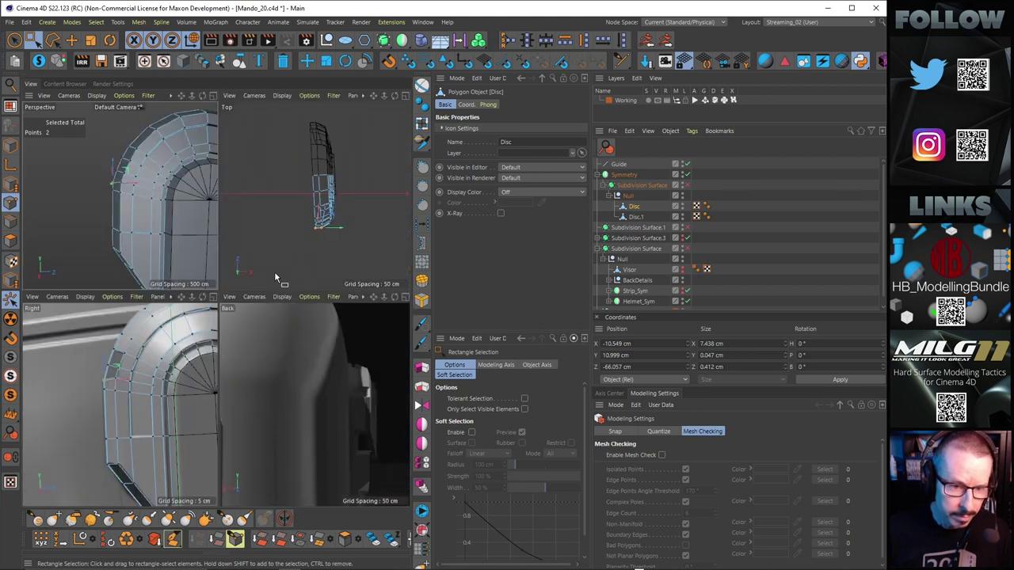
# Move the vertical row of points from the notch corner to the shell's angled lower end to Z -59 cm.
pyautogui.middleClick(211, 364)
pyautogui.keyDown('alt'); pyautogui.moveTo(172, 237); pyautogui.dragTo(230, 280, button='right'); pyautogui.keyUp('alt')
pyautogui.keyDown('alt'); pyautogui.moveTo(231, 279); pyautogui.dragTo(238, 236, button='middle'); pyautogui.keyUp('alt')
pyautogui.keyDown('alt'); pyautogui.moveTo(238, 240); pyautogui.dragTo(247, 388); pyautogui.keyUp('alt')
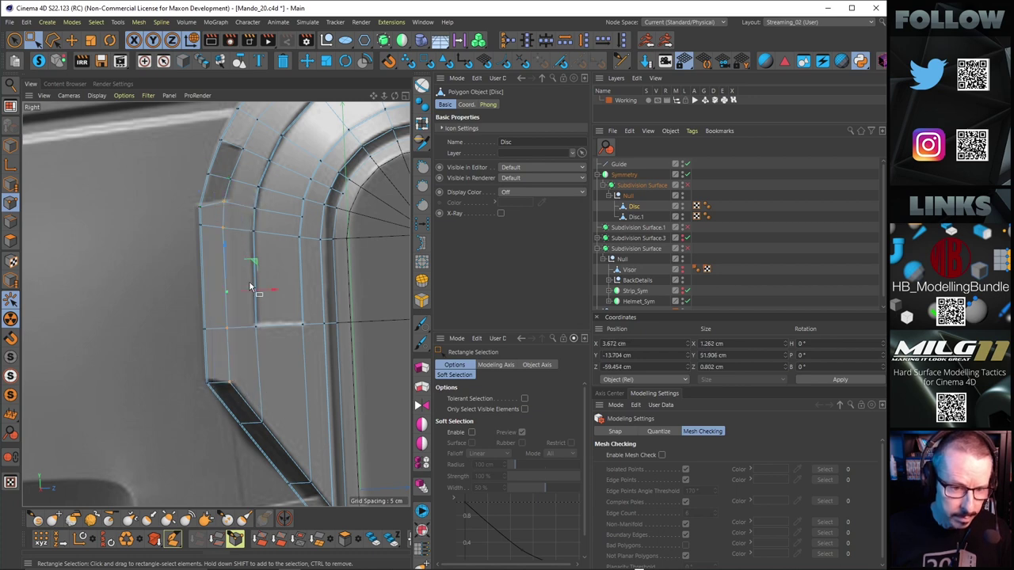
pyautogui.moveTo(261, 290); pyautogui.dragTo(255, 290)
pyautogui.keyDown('alt'); pyautogui.moveTo(239, 211); pyautogui.dragTo(233, 263, button='middle'); pyautogui.keyUp('alt')
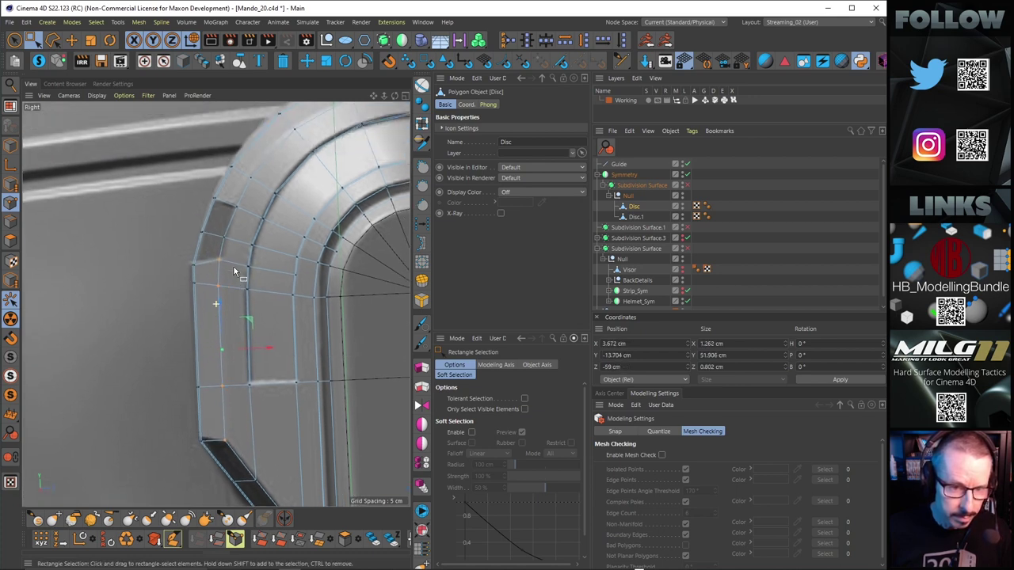
# Compare the whole ear piece with the Right view reference, and examine the ear piece close-ups on the reference image board.
pyautogui.keyDown('alt'); pyautogui.moveTo(232, 216); pyautogui.dragTo(236, 240, button='middle'); pyautogui.keyUp('alt')
pyautogui.keyDown('alt'); pyautogui.moveTo(273, 226); pyautogui.dragTo(312, 228); pyautogui.keyUp('alt')
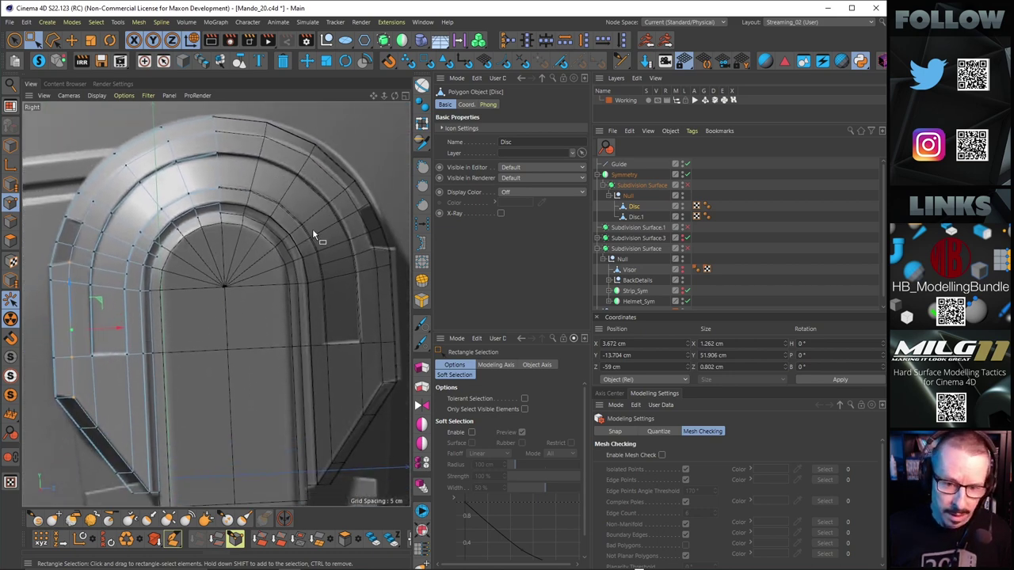
pyautogui.keyDown('alt'); pyautogui.moveTo(323, 223); pyautogui.dragTo(309, 241, button='right'); pyautogui.keyUp('alt')
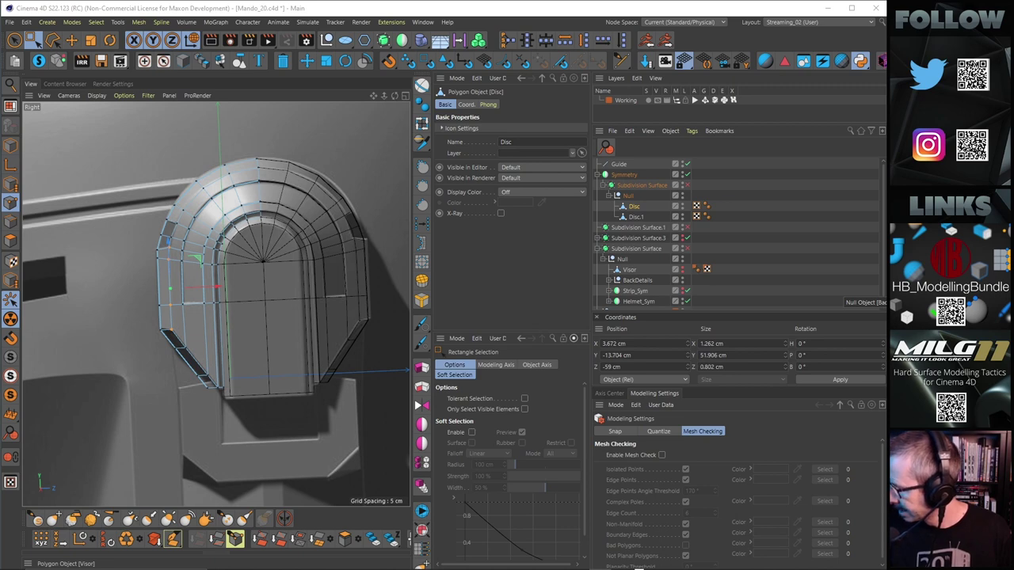
pyautogui.moveTo(883, 326); pyautogui.dragTo(319, 179, button='right')
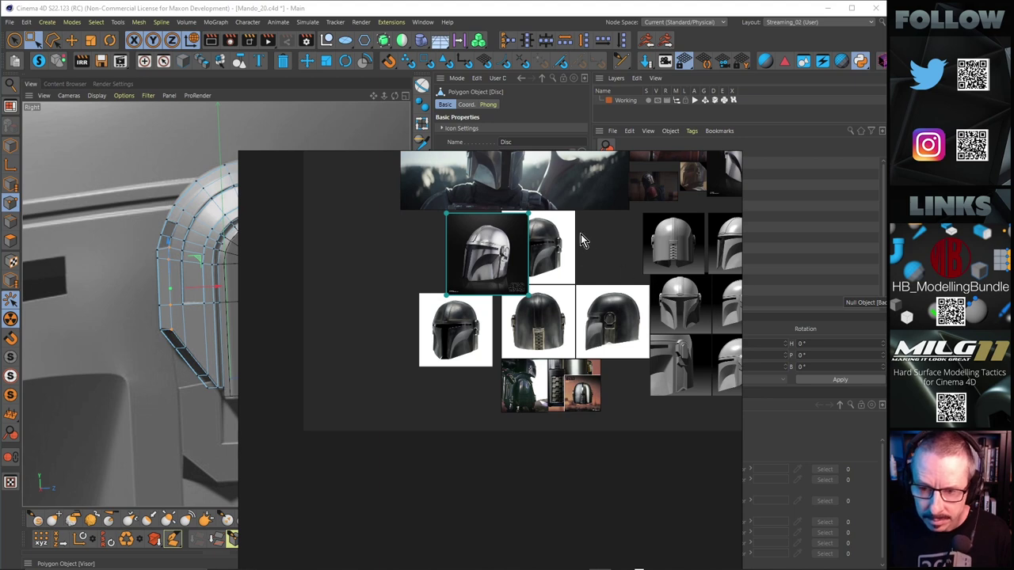
pyautogui.scroll(-4, 586, 421)
pyautogui.scroll(1, 682, 306)
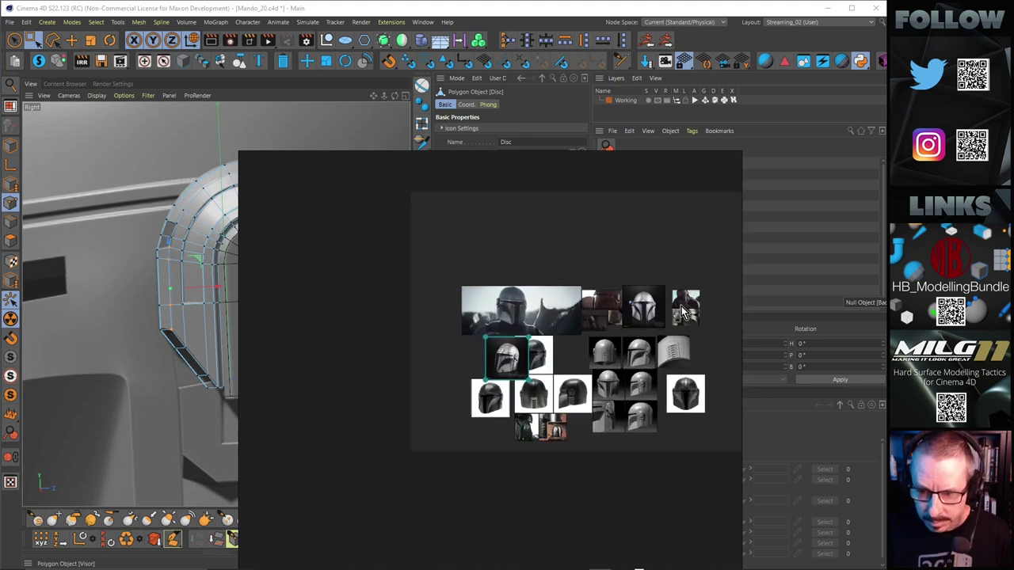
pyautogui.scroll(8, 683, 312)
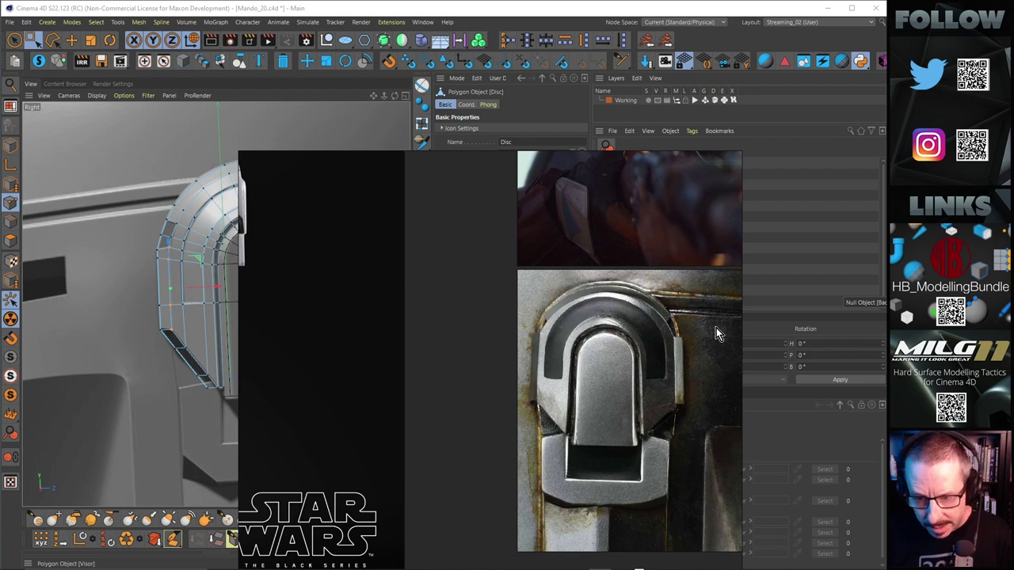
pyautogui.scroll(-5, 619, 254)
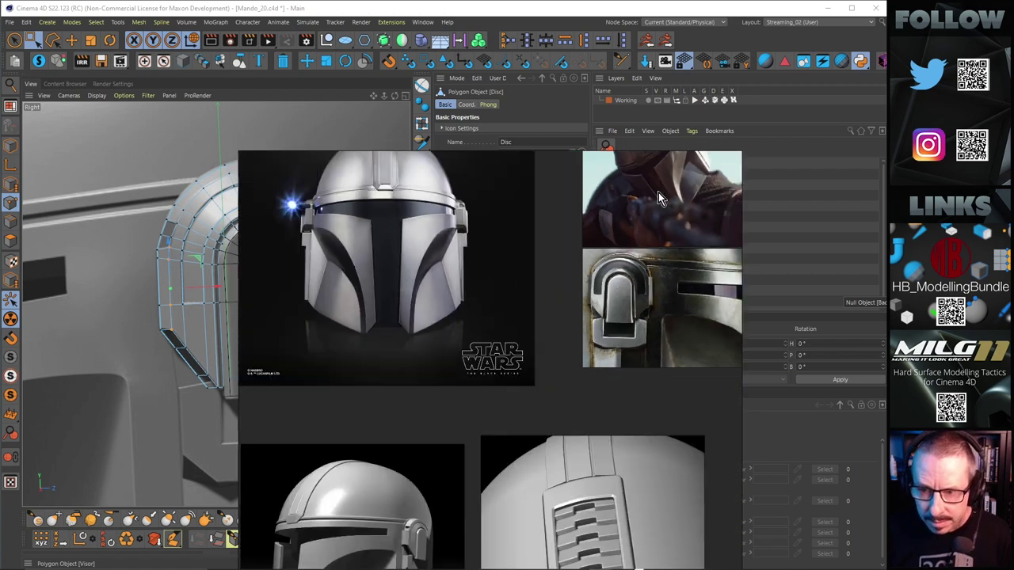
# Examine the helmet's ear piece from several angles on the reference image board, including the side view and the film close-up.
pyautogui.scroll(-1, 691, 167)
pyautogui.scroll(-2, 695, 158)
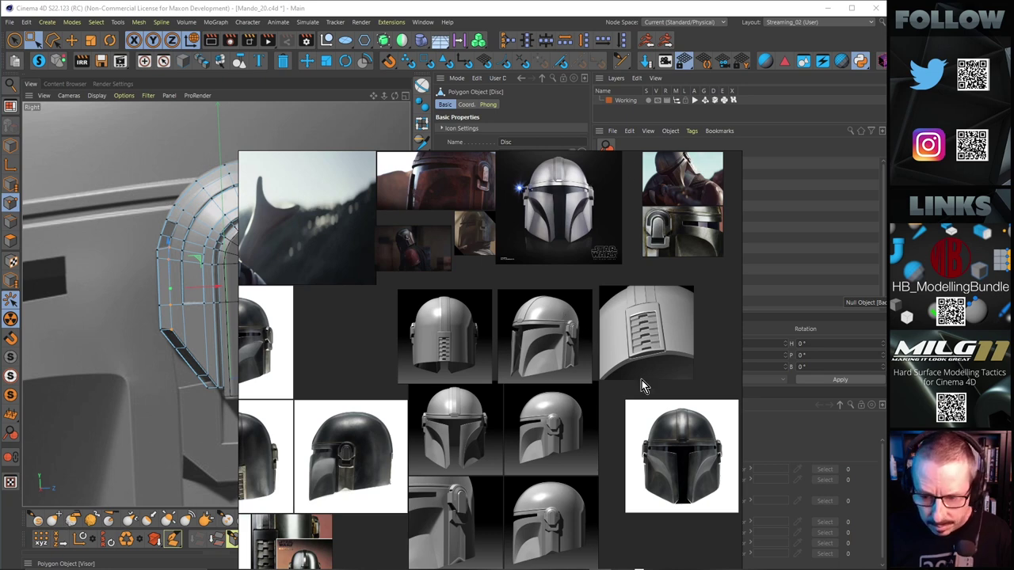
pyautogui.scroll(6, 354, 444)
pyautogui.scroll(1, 340, 452)
pyautogui.scroll(-2, 345, 444)
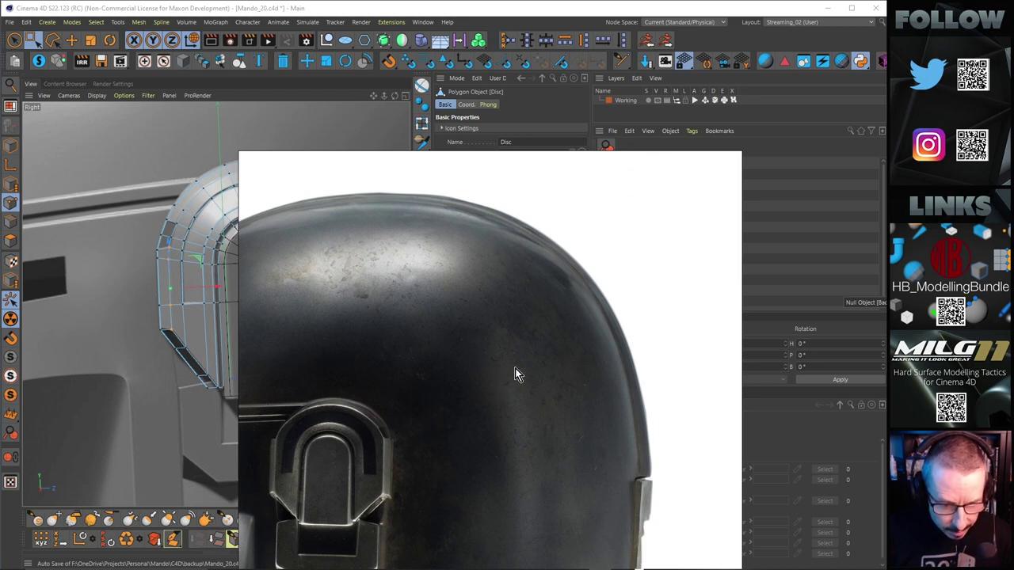
pyautogui.scroll(-6, 519, 367)
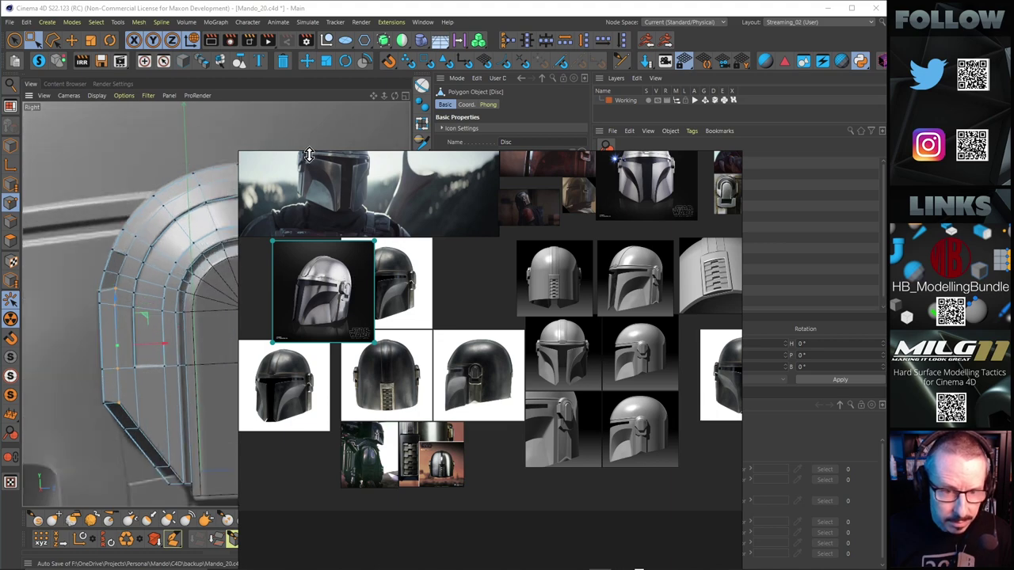
pyautogui.scroll(3, 309, 159)
pyautogui.scroll(-6, 309, 159)
pyautogui.scroll(4, 358, 226)
pyautogui.scroll(4, 359, 225)
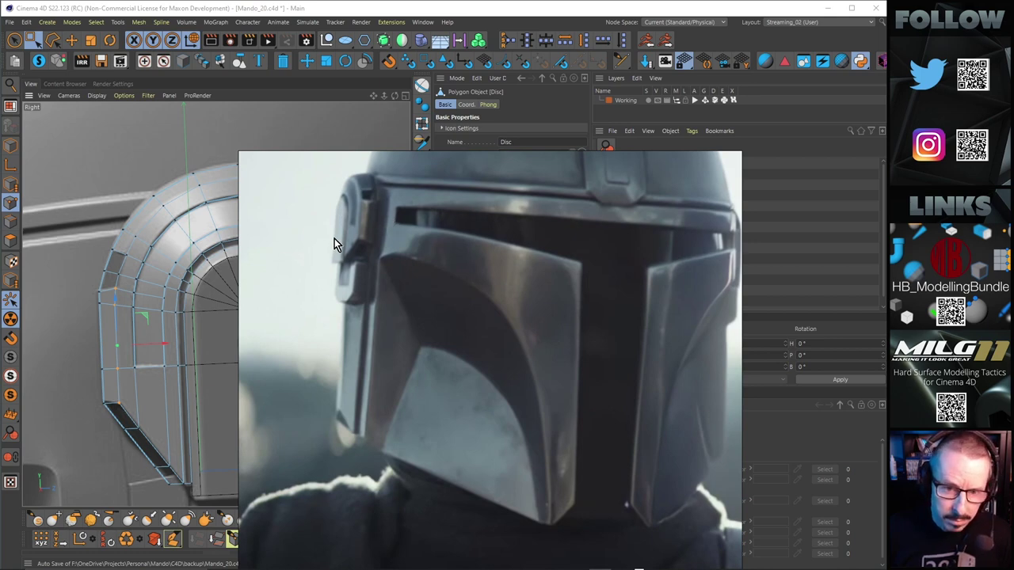
pyautogui.click(294, 11)
# Cut a diagonal edge with Line Cut between the loop point and the arched panel's edge point in the perspective view.
pyautogui.middleClick(249, 262)
pyautogui.middleClick(156, 234)
pyautogui.keyDown('alt'); pyautogui.moveTo(262, 271); pyautogui.dragTo(195, 309); pyautogui.keyUp('alt')
pyautogui.click(253, 290)
pyautogui.keyDown('alt'); pyautogui.moveTo(236, 272); pyautogui.dragTo(313, 274, button='right'); pyautogui.keyUp('alt')
pyautogui.keyDown('alt'); pyautogui.moveTo(314, 279); pyautogui.dragTo(276, 283, button='middle'); pyautogui.keyUp('alt')
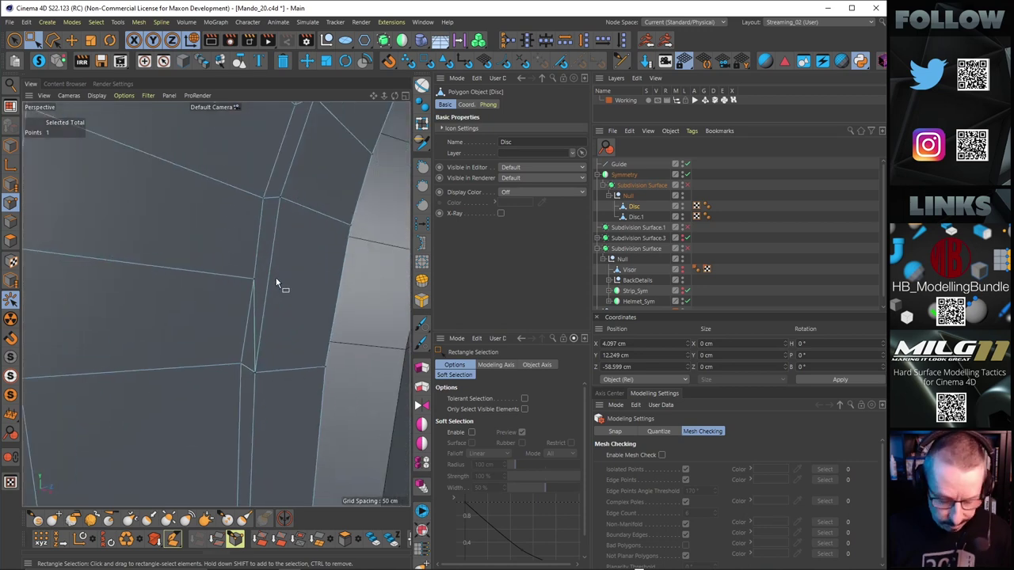
pyautogui.press('k')
pyautogui.press('k')
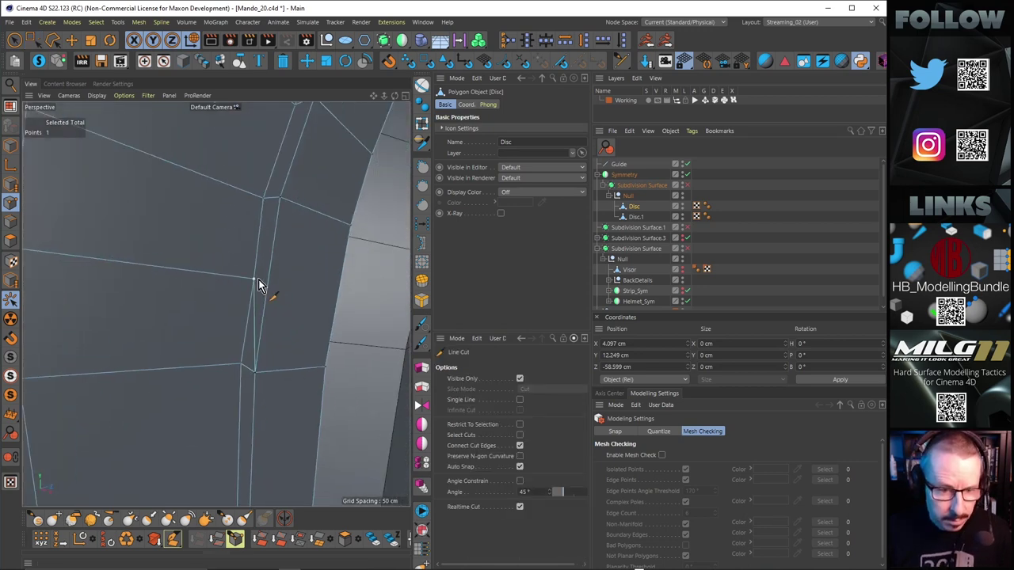
pyautogui.keyDown('alt'); pyautogui.moveTo(214, 303); pyautogui.dragTo(181, 267); pyautogui.keyUp('alt')
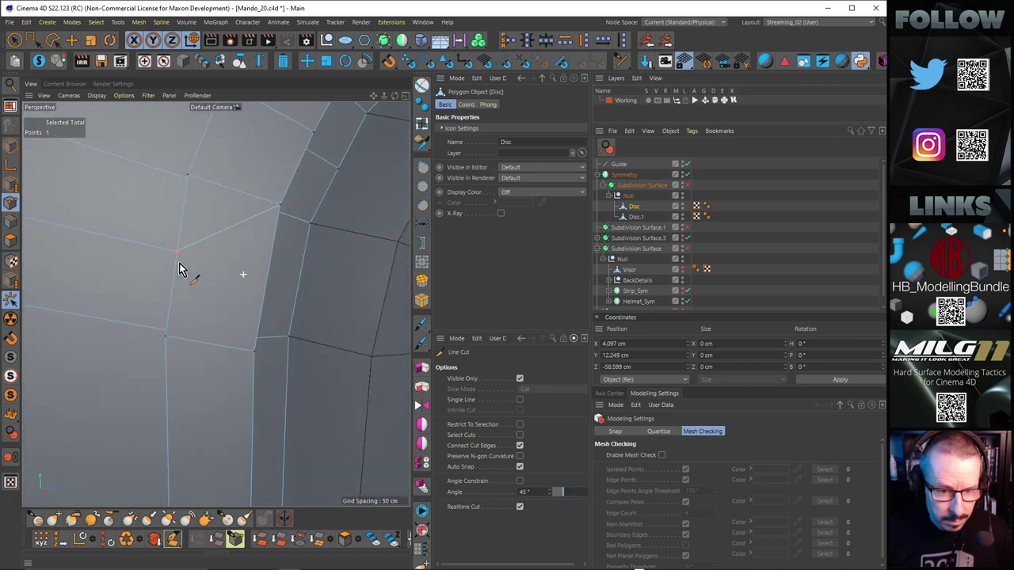
pyautogui.keyDown('alt'); pyautogui.moveTo(268, 271); pyautogui.dragTo(335, 294); pyautogui.keyUp('alt')
pyautogui.click(335, 287)
pyautogui.moveTo(334, 287)
pyautogui.keyDown('alt'); pyautogui.mouseDown(button='right')
pyautogui.moveTo(258, 288)
pyautogui.moveTo(324, 272)
pyautogui.mouseUp(button='right'); pyautogui.keyUp('alt')
pyautogui.press('space')
# Merge the stray point beside the thin side wall into its neighbouring corner point with the Polygon Pen.
pyautogui.keyDown('alt'); pyautogui.moveTo(324, 272); pyautogui.dragTo(260, 288, button='middle'); pyautogui.keyUp('alt')
pyautogui.keyDown('alt'); pyautogui.moveTo(260, 287); pyautogui.dragTo(203, 254); pyautogui.keyUp('alt')
pyautogui.press('m')
pyautogui.press('e')
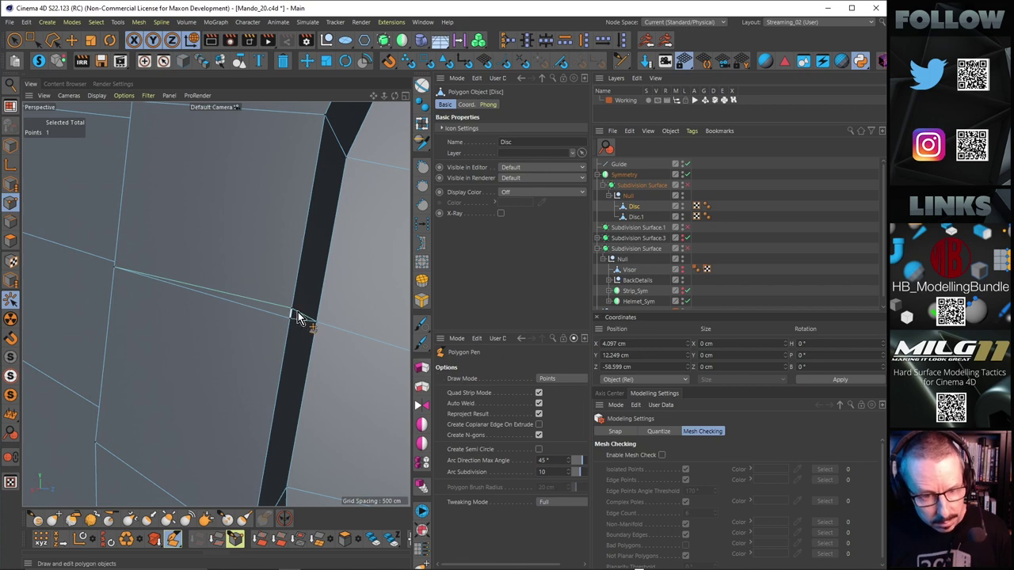
pyautogui.moveTo(293, 309); pyautogui.dragTo(293, 319)
pyautogui.keyDown('alt'); pyautogui.moveTo(321, 283); pyautogui.dragTo(217, 287, button='right'); pyautogui.keyUp('alt')
pyautogui.keyDown('alt'); pyautogui.moveTo(217, 286); pyautogui.dragTo(351, 290); pyautogui.keyUp('alt')
# Move the three points on the arch's inner edge to Z -29.663 cm to even out the curve.
pyautogui.click(35, 43)
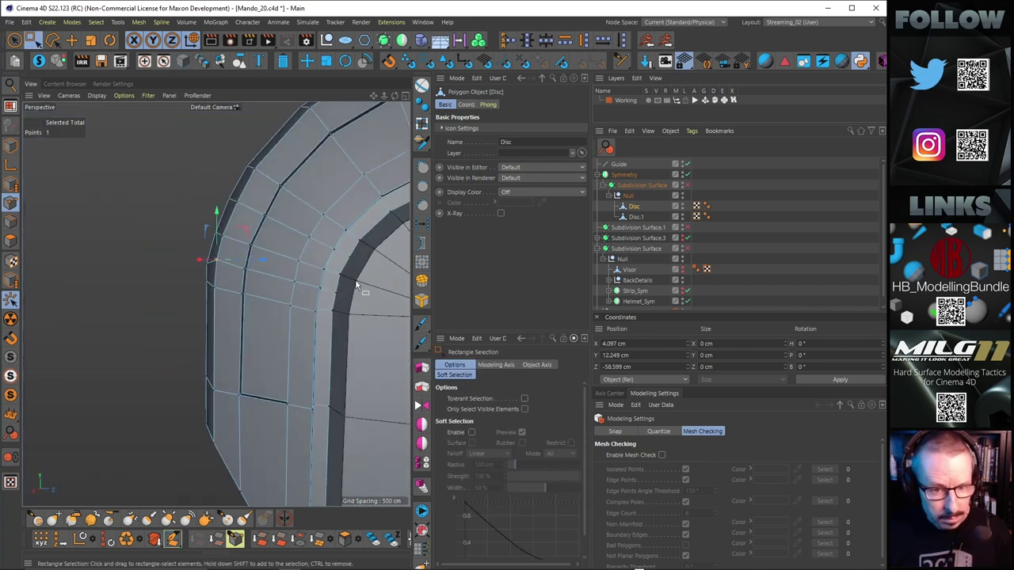
pyautogui.keyDown('shift'); pyautogui.moveTo(308, 280); pyautogui.dragTo(344, 305); pyautogui.keyUp('shift')
pyautogui.scroll(3, 368, 286)
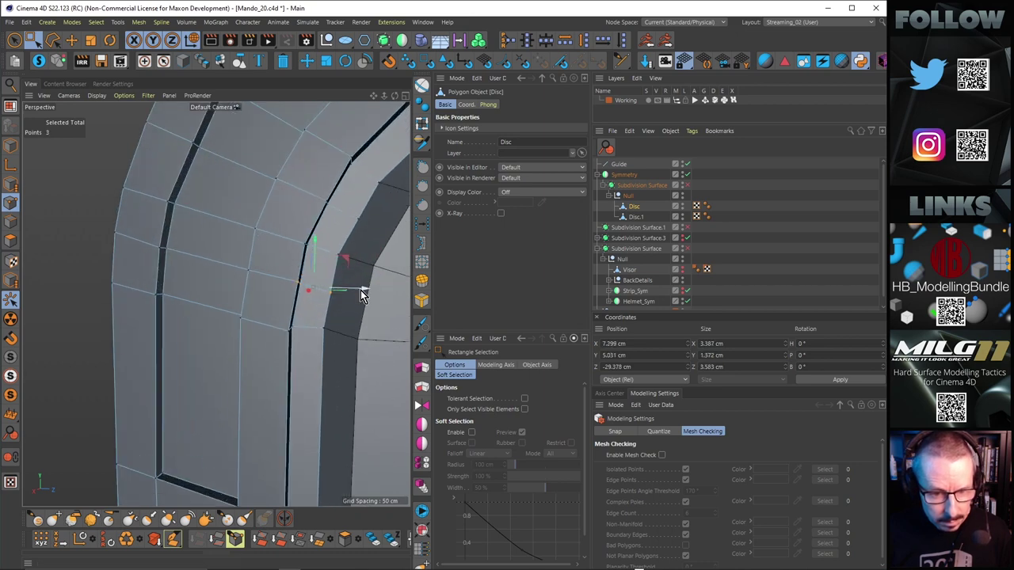
pyautogui.moveTo(358, 292)
pyautogui.keyDown('alt'); pyautogui.mouseDown()
pyautogui.moveTo(338, 290)
pyautogui.moveTo(356, 283)
pyautogui.mouseUp(); pyautogui.keyUp('alt')
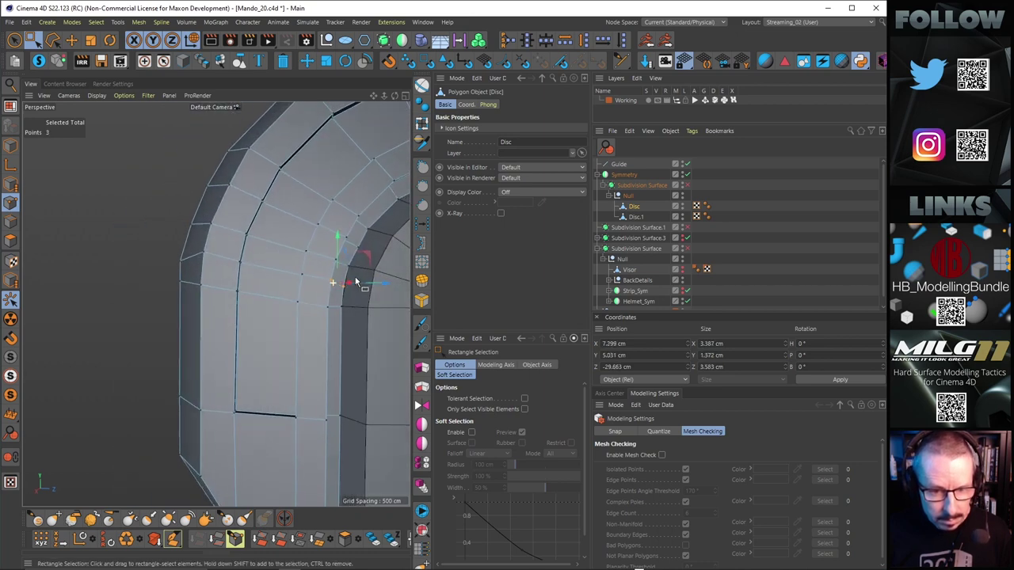
pyautogui.scroll(-3, 352, 287)
pyautogui.keyDown('alt'); pyautogui.moveTo(351, 288); pyautogui.dragTo(288, 302, button='middle'); pyautogui.keyUp('alt')
pyautogui.moveTo(289, 302)
pyautogui.keyDown('alt'); pyautogui.mouseDown()
pyautogui.moveTo(270, 296)
pyautogui.moveTo(283, 293)
pyautogui.mouseUp(); pyautogui.keyUp('alt')
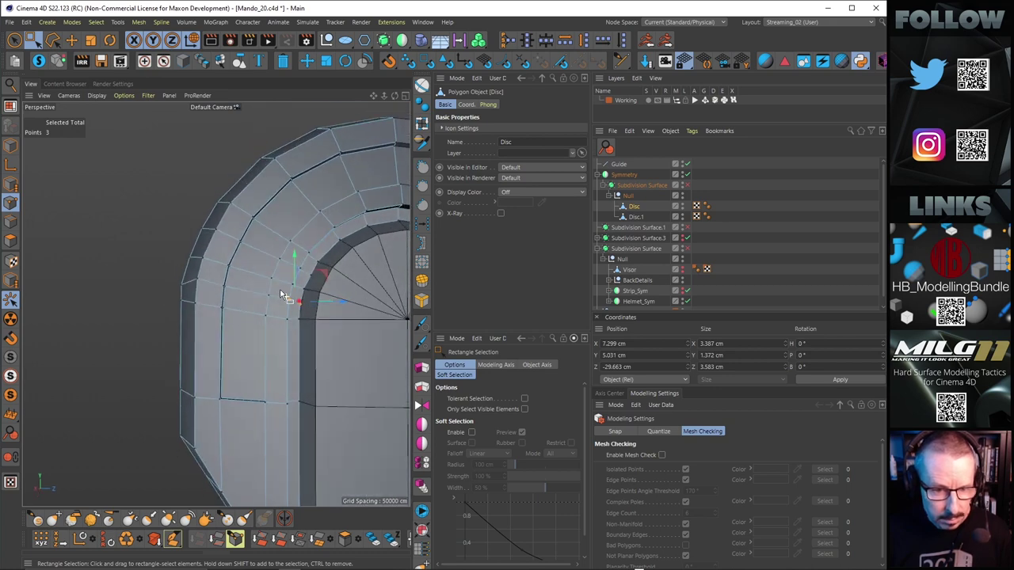
pyautogui.scroll(-5, 281, 287)
pyautogui.keyDown('alt'); pyautogui.moveTo(327, 277); pyautogui.dragTo(278, 281, button='middle'); pyautogui.keyUp('alt')
pyautogui.keyDown('alt'); pyautogui.moveTo(278, 282); pyautogui.dragTo(293, 298); pyautogui.keyUp('alt')
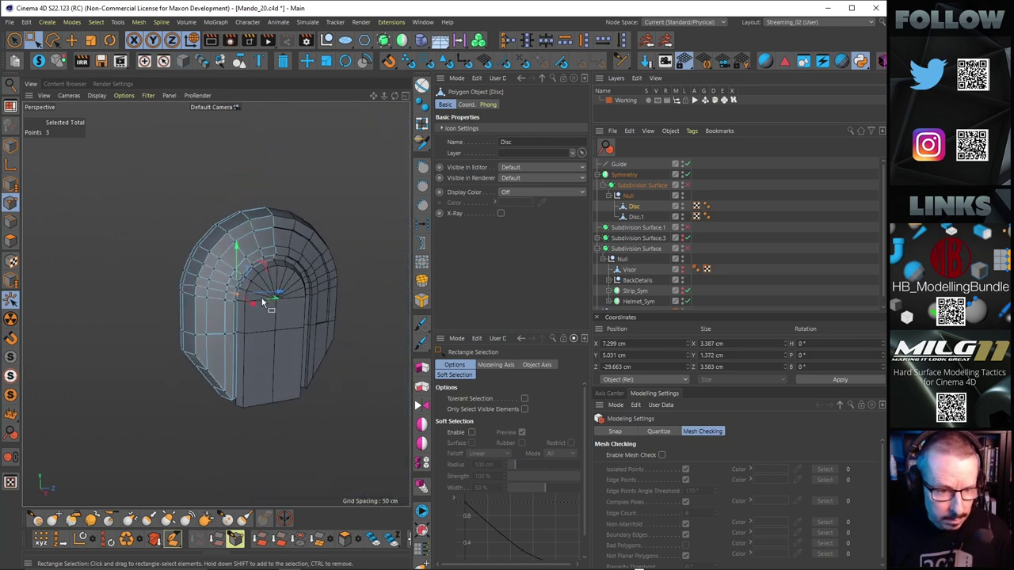
pyautogui.keyDown('alt'); pyautogui.moveTo(267, 304); pyautogui.dragTo(321, 306, button='middle'); pyautogui.keyUp('alt')
# Delete the outer side-wall polygons at the notch between the upper arch and the lower straight wall.
pyautogui.click(14, 41)
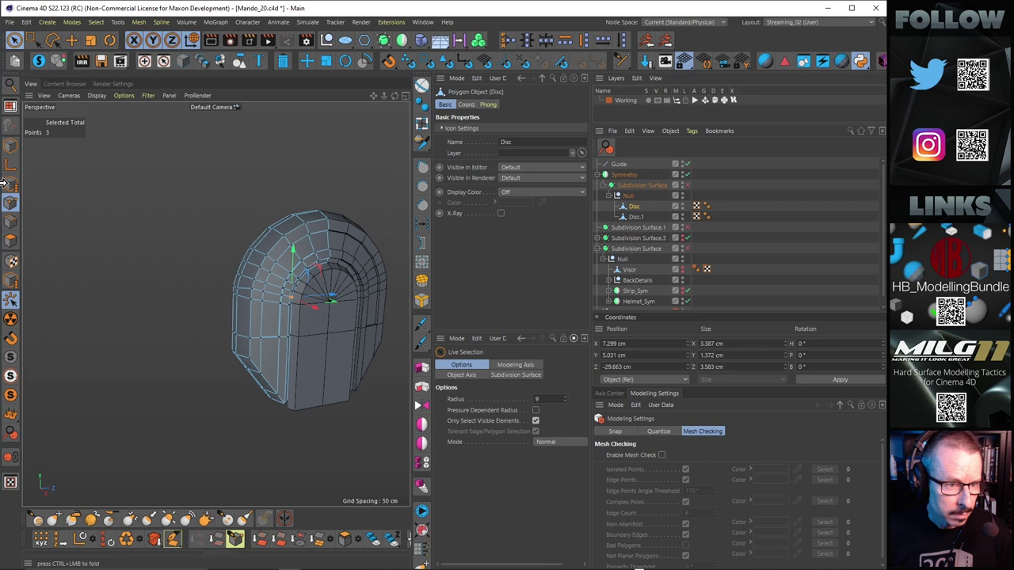
pyautogui.click(10, 239)
pyautogui.middleClick(223, 196)
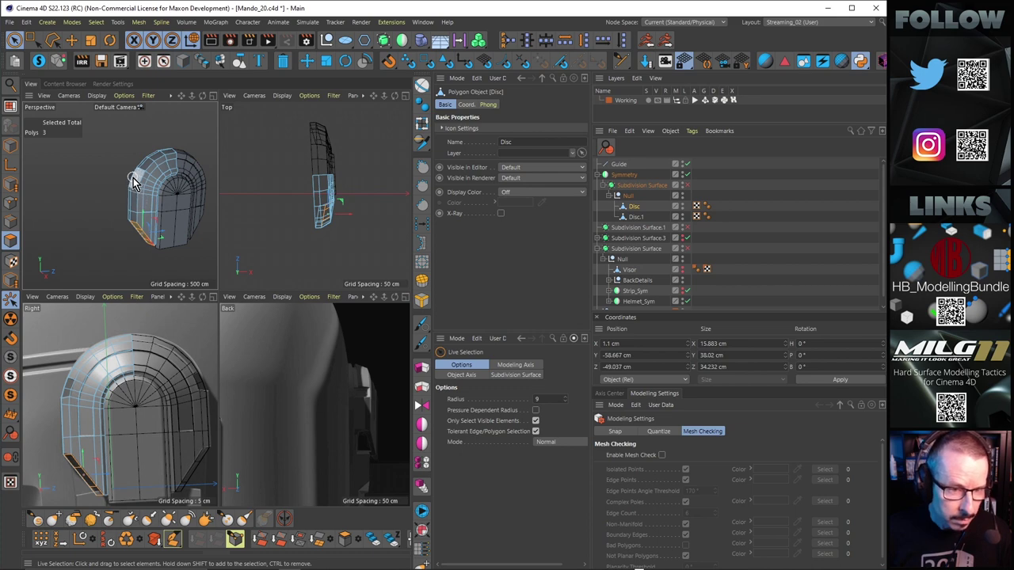
pyautogui.keyDown('alt'); pyautogui.moveTo(132, 186); pyautogui.dragTo(168, 171, button='right'); pyautogui.keyUp('alt')
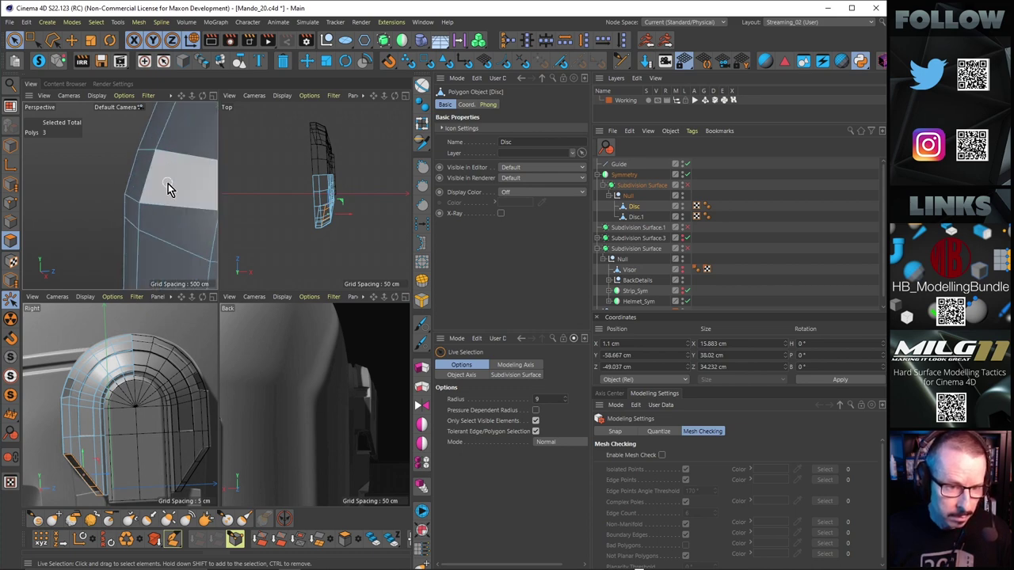
pyautogui.keyDown('alt'); pyautogui.moveTo(167, 182); pyautogui.dragTo(127, 204); pyautogui.keyUp('alt')
pyautogui.moveTo(156, 161); pyautogui.dragTo(140, 184)
pyautogui.keyDown('alt'); pyautogui.moveTo(139, 183); pyautogui.dragTo(118, 182, button='right'); pyautogui.keyUp('alt')
pyautogui.keyDown('alt'); pyautogui.moveTo(121, 182); pyautogui.dragTo(141, 192); pyautogui.keyUp('alt')
pyautogui.press('Delete')
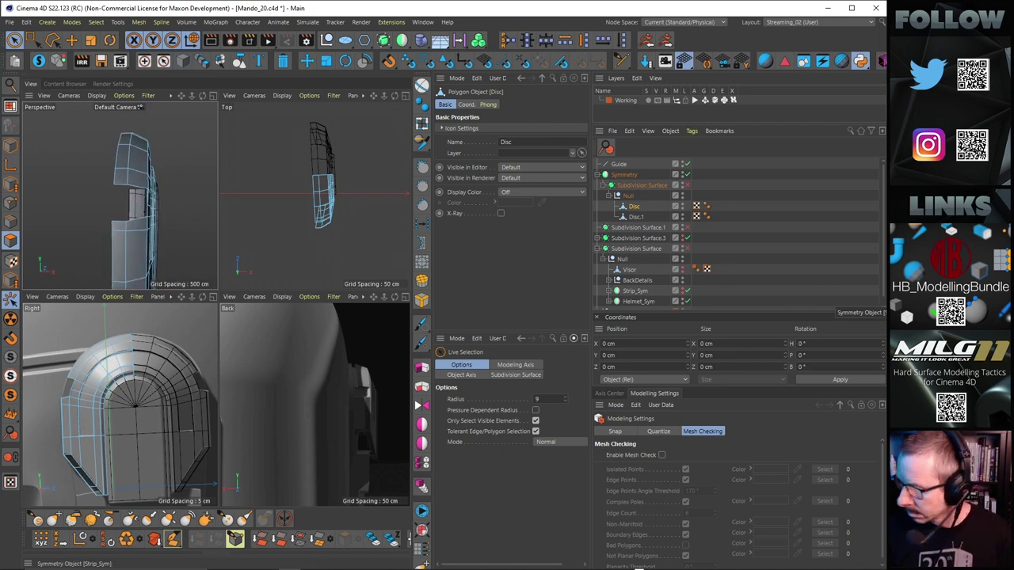
# Move the upper side wall's lengthwise edge loop about 3 cm inward along X, using the ear piece close-up as reference.
pyautogui.moveTo(335, 562)
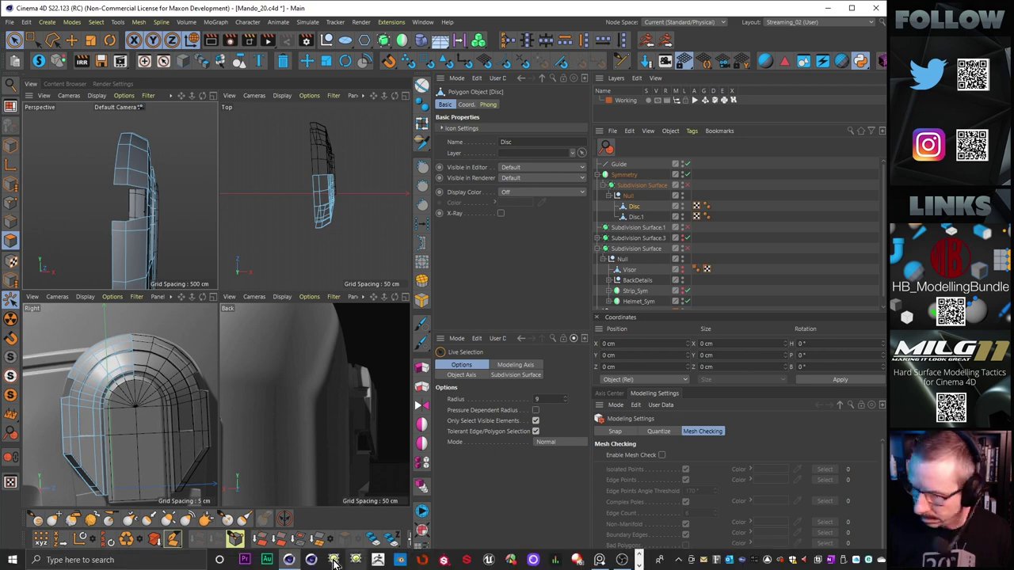
pyautogui.click(599, 560)
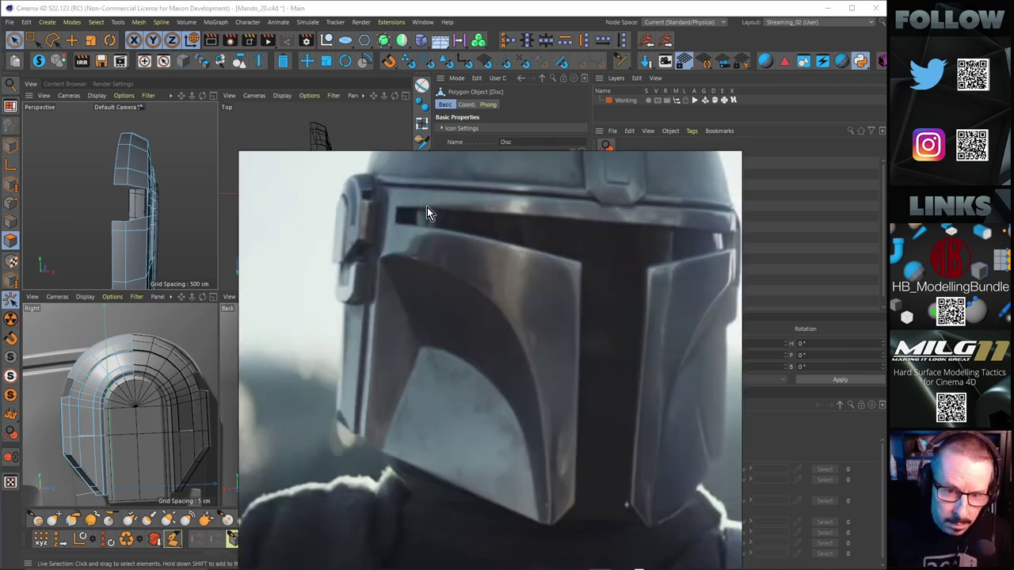
pyautogui.scroll(2, 371, 202)
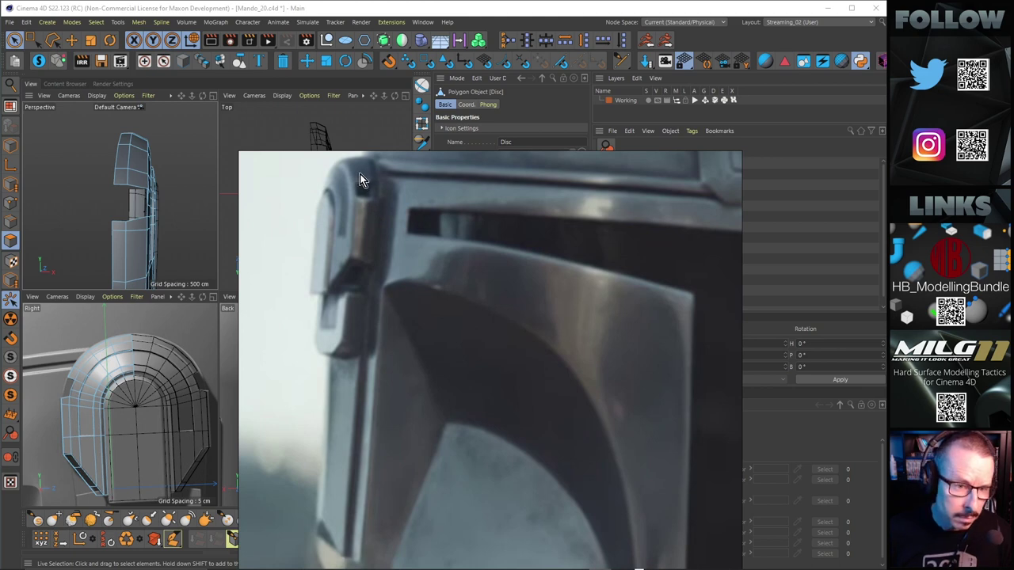
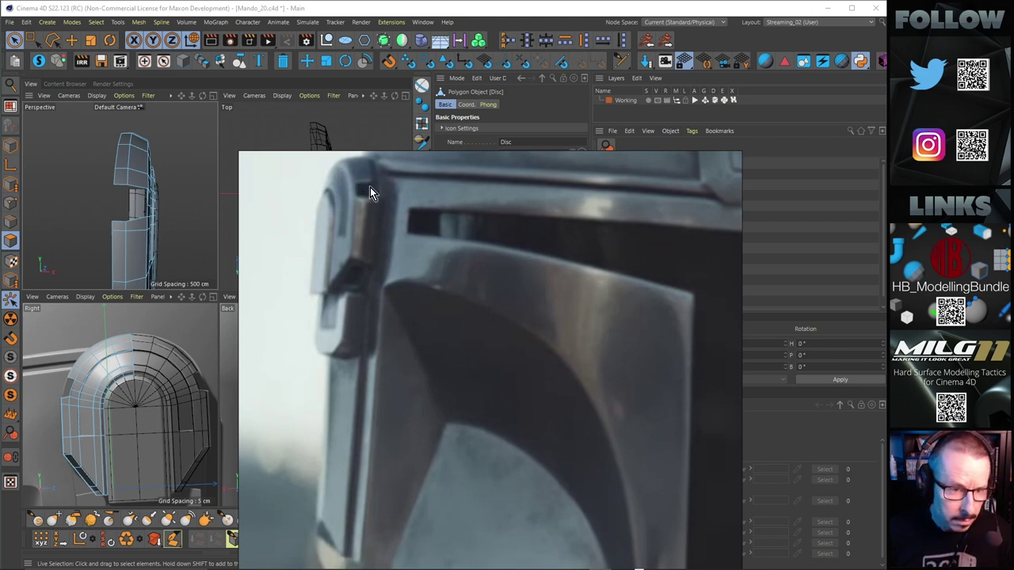
pyautogui.middleClick(135, 171)
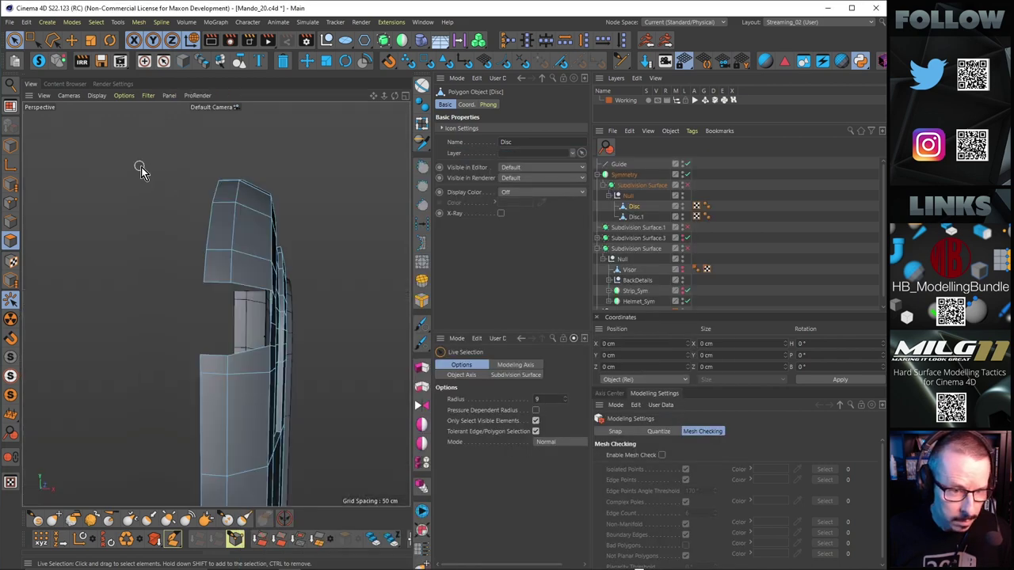
pyautogui.click(71, 39)
pyautogui.click(11, 222)
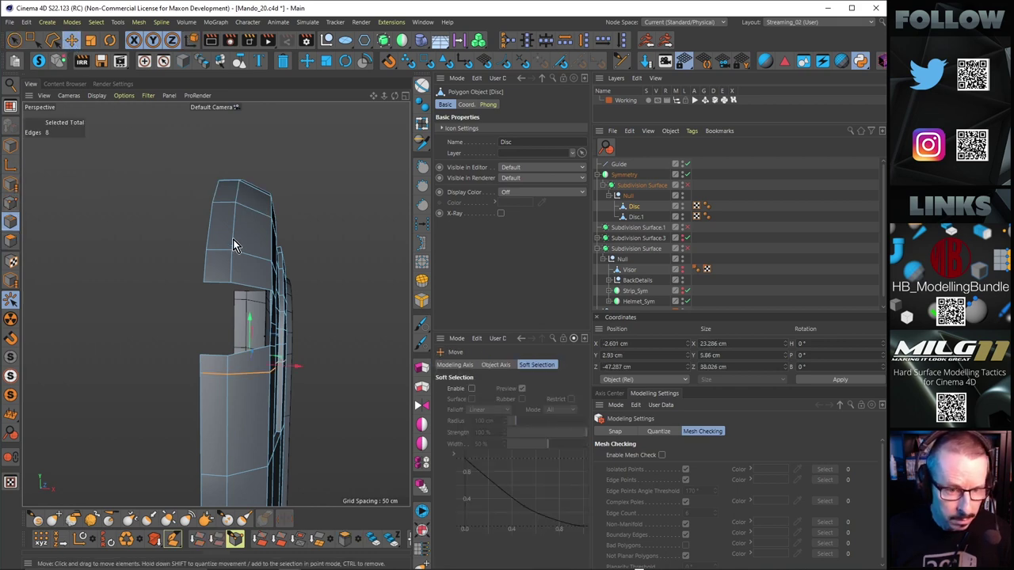
pyautogui.click(230, 281)
pyautogui.keyDown('alt'); pyautogui.moveTo(230, 281); pyautogui.dragTo(257, 172); pyautogui.keyUp('alt')
pyautogui.doubleClick(204, 223)
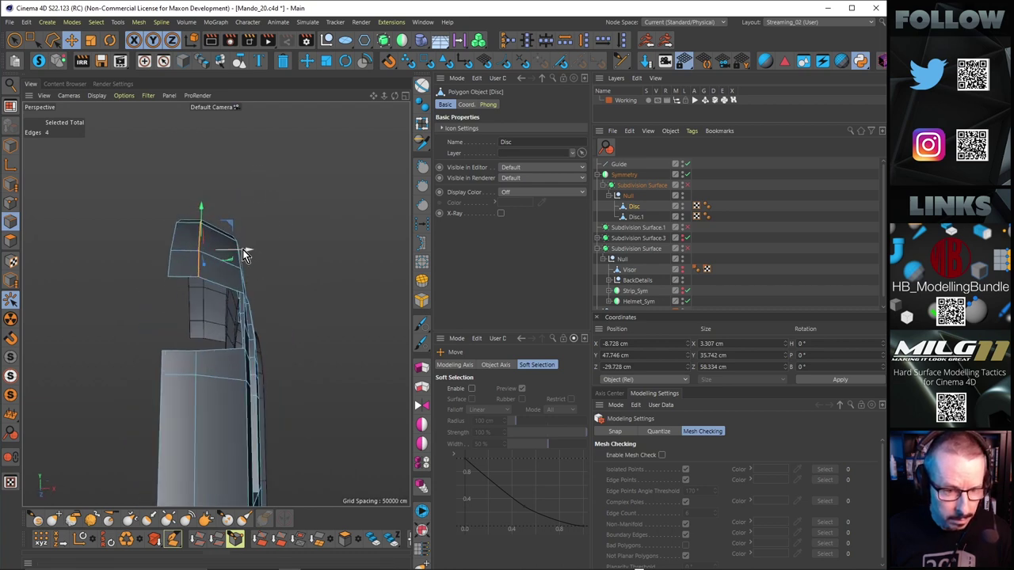
pyautogui.moveTo(240, 253); pyautogui.dragTo(236, 252)
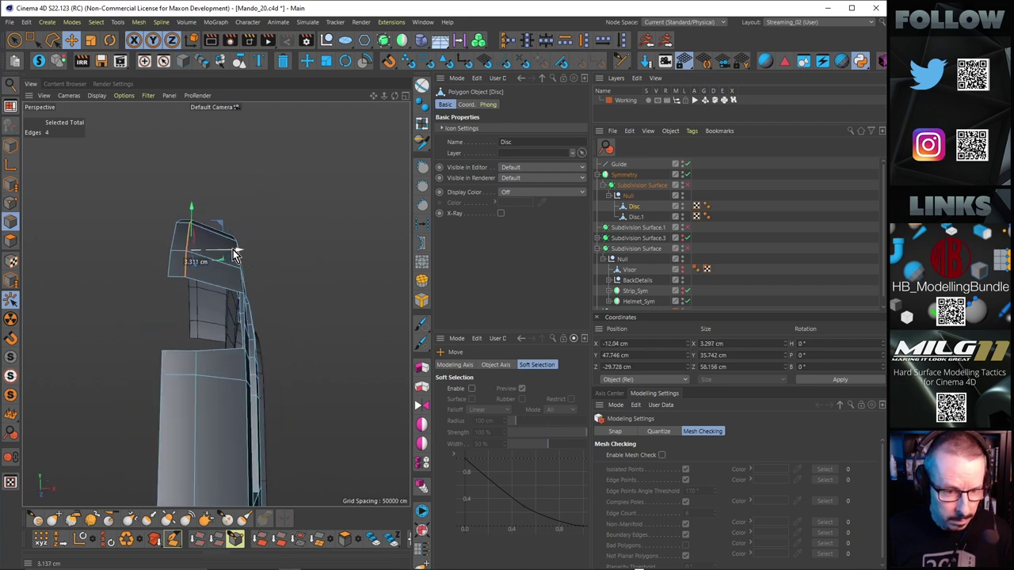
pyautogui.moveTo(228, 256)
pyautogui.keyDown('alt'); pyautogui.mouseDown()
pyautogui.moveTo(230, 194)
pyautogui.moveTo(229, 249)
pyautogui.moveTo(100, 317)
pyautogui.moveTo(150, 322)
pyautogui.moveTo(194, 346)
pyautogui.moveTo(229, 293)
pyautogui.moveTo(199, 305)
pyautogui.moveTo(228, 246)
pyautogui.mouseUp(); pyautogui.keyUp('alt')
# Bevel the lengthwise edge loop running down the lower side wall and its angled end into closely spaced edges.
pyautogui.click(199, 211)
pyautogui.keyDown('alt'); pyautogui.moveTo(199, 215); pyautogui.dragTo(208, 323); pyautogui.keyUp('alt')
pyautogui.moveTo(211, 247)
pyautogui.keyDown('alt'); pyautogui.mouseDown()
pyautogui.moveTo(159, 300)
pyautogui.moveTo(47, 311)
pyautogui.moveTo(215, 265)
pyautogui.moveTo(177, 367)
pyautogui.moveTo(226, 250)
pyautogui.mouseUp(); pyautogui.keyUp('alt')
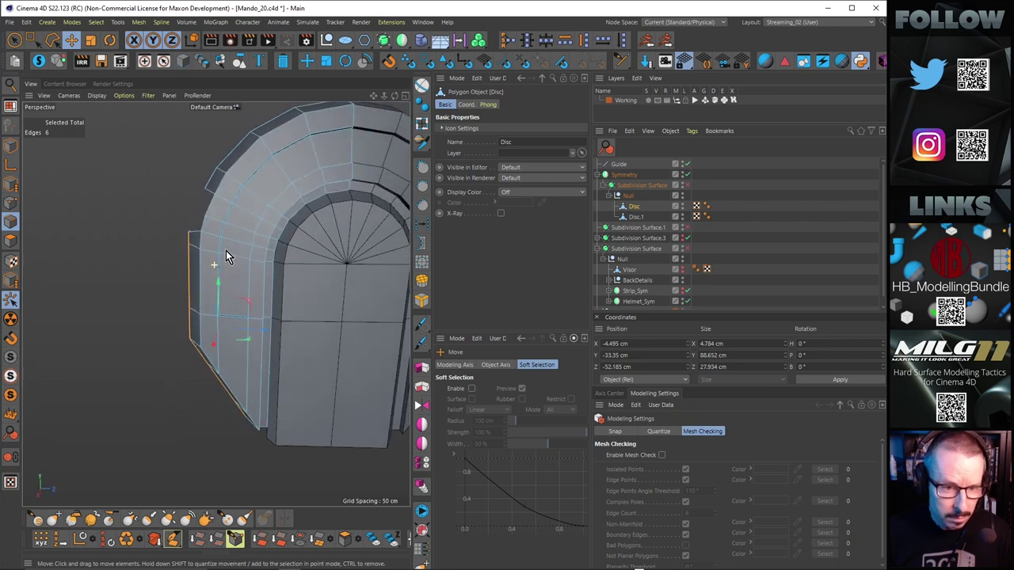
pyautogui.keyDown('alt'); pyautogui.moveTo(238, 228); pyautogui.dragTo(203, 251, button='right'); pyautogui.keyUp('alt')
pyautogui.keyDown('alt'); pyautogui.moveTo(191, 252); pyautogui.dragTo(263, 275); pyautogui.keyUp('alt')
pyautogui.scroll(5, 259, 206)
pyautogui.keyDown('alt'); pyautogui.moveTo(259, 206); pyautogui.dragTo(269, 218); pyautogui.keyUp('alt')
pyautogui.scroll(-5, 269, 218)
pyautogui.press('m')
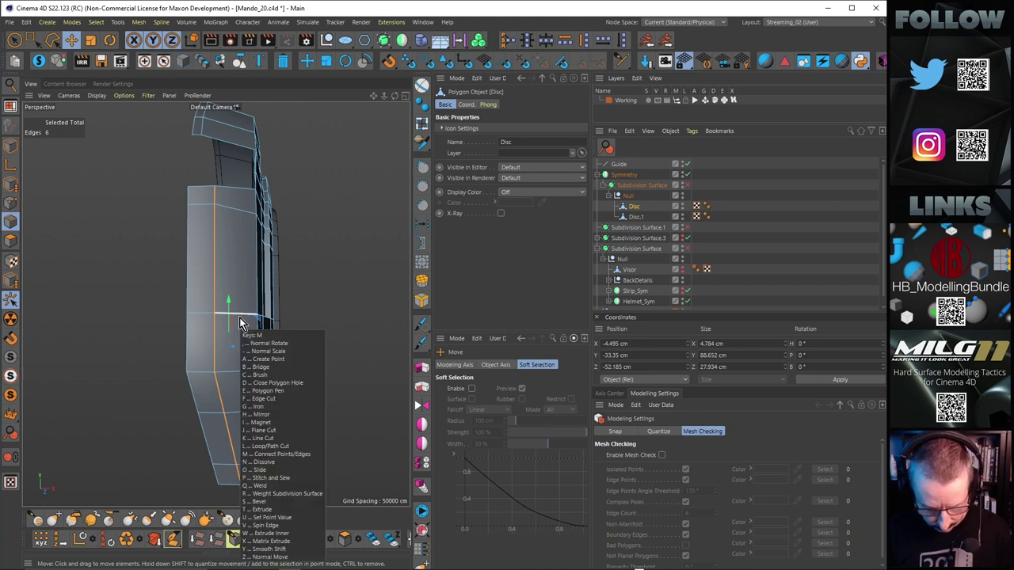
pyautogui.press('s')
pyautogui.moveTo(267, 344); pyautogui.dragTo(212, 242)
pyautogui.press('e')
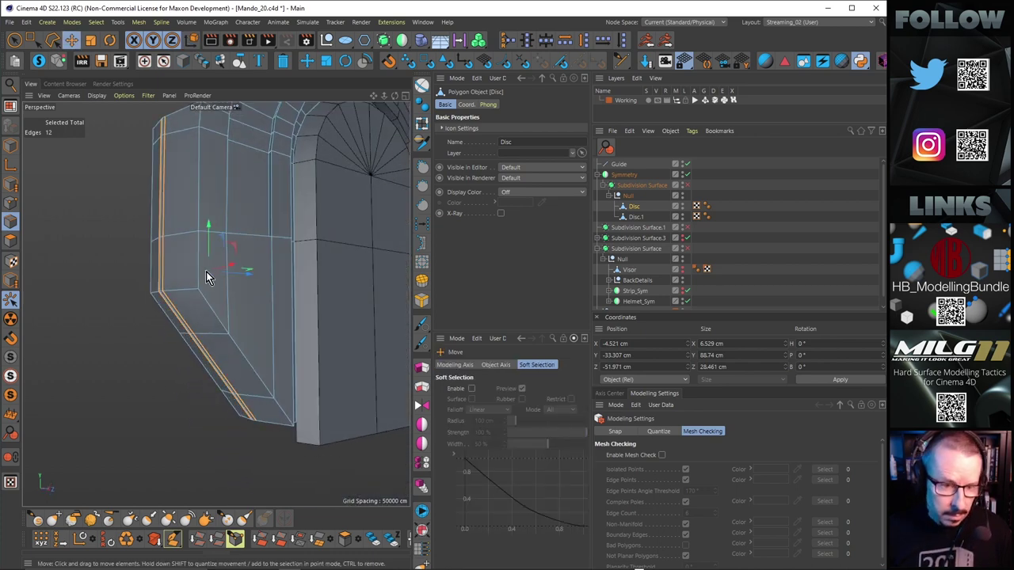
# Bevel the lower panel's front edge loop together with the upper arch's two outer edge loops by 0.9 cm.
pyautogui.doubleClick(199, 273)
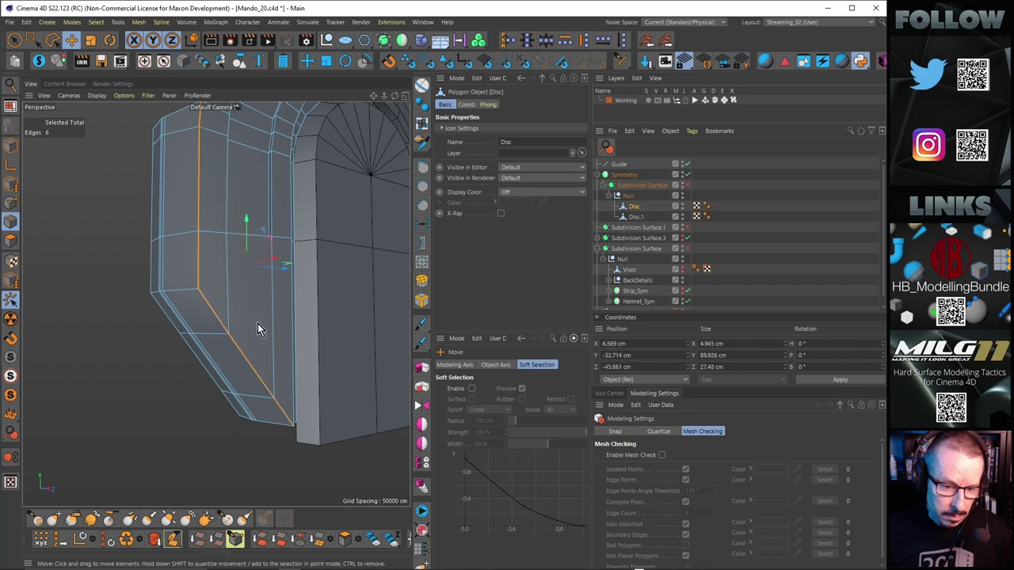
pyautogui.keyDown('alt'); pyautogui.moveTo(274, 279); pyautogui.dragTo(262, 423, button='middle'); pyautogui.keyUp('alt')
pyautogui.keyDown('alt'); pyautogui.moveTo(240, 268); pyautogui.dragTo(225, 329); pyautogui.keyUp('alt')
pyautogui.keyDown('shift'); pyautogui.doubleClick(215, 231); pyautogui.keyUp('shift')
pyautogui.keyDown('alt'); pyautogui.moveTo(284, 211); pyautogui.dragTo(257, 221); pyautogui.keyUp('alt')
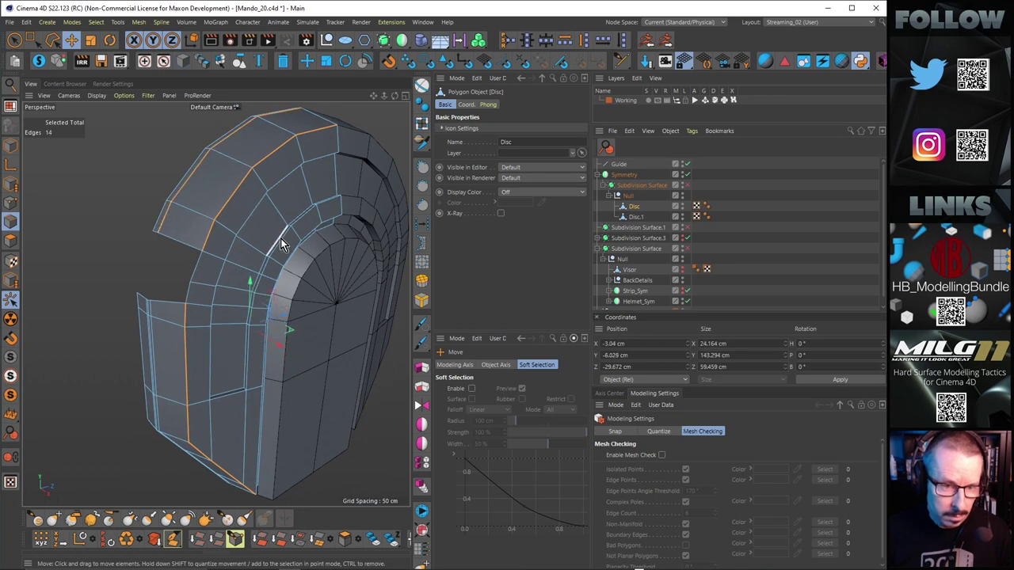
pyautogui.press('m')
pyautogui.press('s')
pyautogui.moveTo(245, 218); pyautogui.dragTo(261, 218)
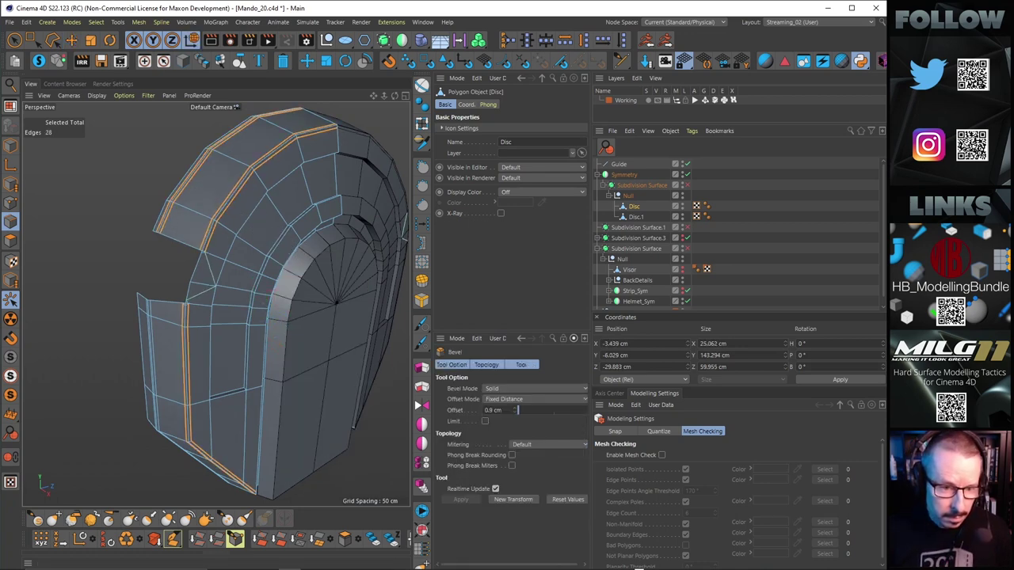
# Turn on subdivision smoothing and inspect the bevelled edges around the notch and lower wall.
pyautogui.keyDown('alt'); pyautogui.moveTo(245, 220); pyautogui.dragTo(219, 185); pyautogui.keyUp('alt')
pyautogui.keyDown('alt'); pyautogui.moveTo(218, 186); pyautogui.dragTo(200, 231, button='right'); pyautogui.keyUp('alt')
pyautogui.press('q')
pyautogui.keyDown('alt'); pyautogui.moveTo(236, 250); pyautogui.dragTo(258, 249); pyautogui.keyUp('alt')
pyautogui.keyDown('alt'); pyautogui.moveTo(258, 249); pyautogui.dragTo(239, 247, button='right'); pyautogui.keyUp('alt')
pyautogui.keyDown('alt'); pyautogui.moveTo(239, 247); pyautogui.dragTo(249, 247); pyautogui.keyUp('alt')
pyautogui.hotkey('ctrl', 'z')
pyautogui.moveTo(245, 309)
pyautogui.keyDown('alt'); pyautogui.mouseDown()
pyautogui.moveTo(267, 264)
pyautogui.moveTo(241, 307)
pyautogui.moveTo(255, 312)
pyautogui.moveTo(239, 290)
pyautogui.moveTo(223, 298)
pyautogui.moveTo(262, 308)
pyautogui.mouseUp(); pyautogui.keyUp('alt')
# Bevel the horizontal edge loop at the lower wall's bend by 0.8 cm and render a preview of the view.
pyautogui.press('e')
pyautogui.doubleClick(202, 316)
pyautogui.keyDown('alt'); pyautogui.moveTo(203, 317); pyautogui.dragTo(193, 341); pyautogui.keyUp('alt')
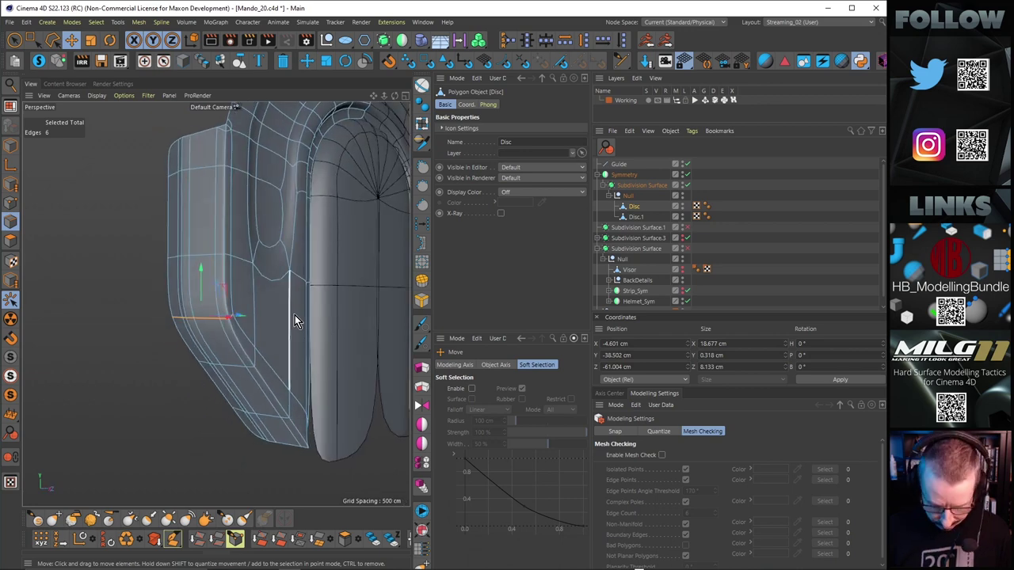
pyautogui.press('m')
pyautogui.press('s')
pyautogui.moveTo(298, 299); pyautogui.dragTo(311, 299)
pyautogui.keyDown('alt'); pyautogui.moveTo(271, 294); pyautogui.dragTo(231, 324, button='right'); pyautogui.keyUp('alt')
pyautogui.hotkey('ctrl', 'r')
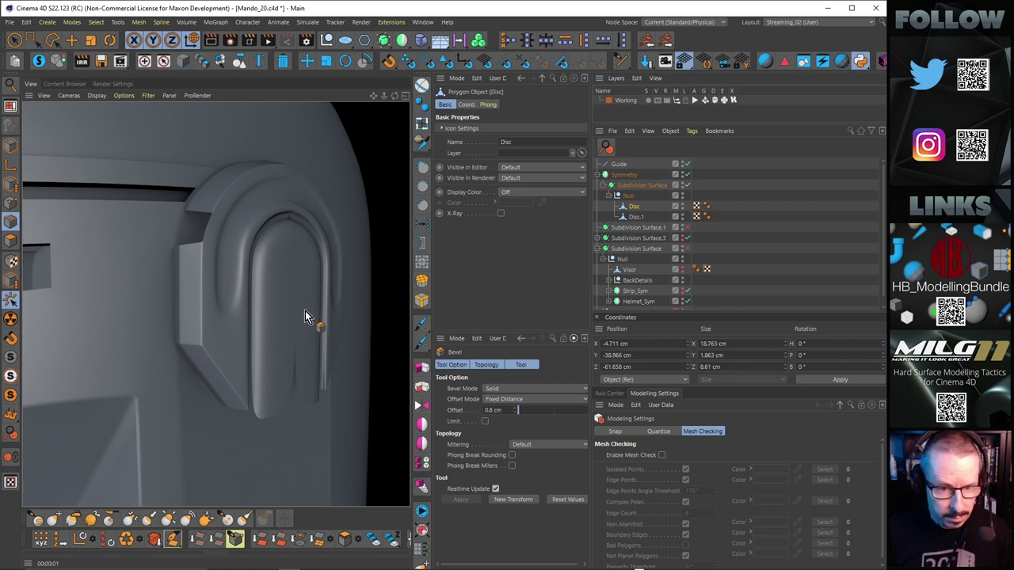
# Undo the edge loop bevels on the shell and turn off subdivision smoothing.
pyautogui.hotkey('ctrl', 'z')
pyautogui.hotkey('ctrl', 'z')
pyautogui.press('q')
pyautogui.moveTo(299, 255)
pyautogui.keyDown('alt'); pyautogui.mouseDown()
pyautogui.moveTo(103, 279)
pyautogui.moveTo(264, 281)
pyautogui.moveTo(236, 275)
pyautogui.moveTo(224, 252)
pyautogui.mouseUp(); pyautogui.keyUp('alt')
pyautogui.moveTo(220, 243)
pyautogui.keyDown('alt'); pyautogui.mouseDown()
pyautogui.moveTo(244, 241)
pyautogui.moveTo(222, 192)
pyautogui.moveTo(153, 199)
pyautogui.moveTo(199, 199)
pyautogui.moveTo(227, 216)
pyautogui.moveTo(222, 335)
pyautogui.moveTo(243, 346)
pyautogui.mouseUp(); pyautogui.keyUp('alt')
pyautogui.keyDown('alt'); pyautogui.moveTo(195, 389); pyautogui.dragTo(215, 304, button='right'); pyautogui.keyUp('alt')
pyautogui.keyDown('alt'); pyautogui.moveTo(216, 304); pyautogui.dragTo(264, 301); pyautogui.keyUp('alt')
pyautogui.hotkey('ctrl', 'z')
pyautogui.hotkey('ctrl', 'z')
pyautogui.keyDown('ctrl'); pyautogui.click(262, 304); pyautogui.keyUp('ctrl')
pyautogui.keyDown('shift'); pyautogui.click(234, 339); pyautogui.keyUp('shift')
# Select two overlapping points on the arch's inner edge loop beside the notch and move them about 0.3 cm along Z.
pyautogui.keyDown('alt'); pyautogui.moveTo(221, 279); pyautogui.dragTo(178, 286); pyautogui.keyUp('alt')
pyautogui.keyDown('alt'); pyautogui.moveTo(148, 214); pyautogui.dragTo(193, 208, button='right'); pyautogui.keyUp('alt')
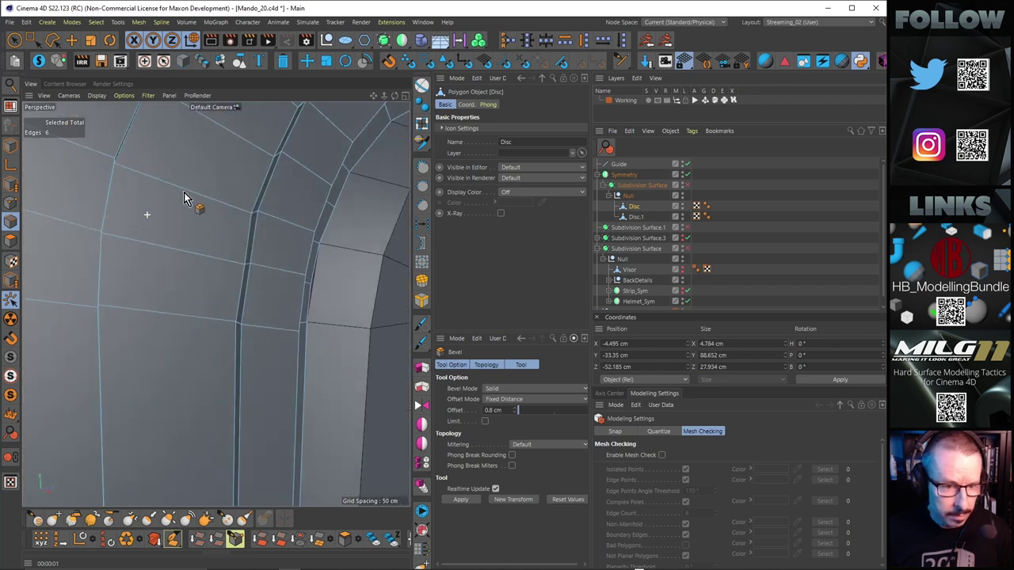
pyautogui.click(30, 40)
pyautogui.click(10, 202)
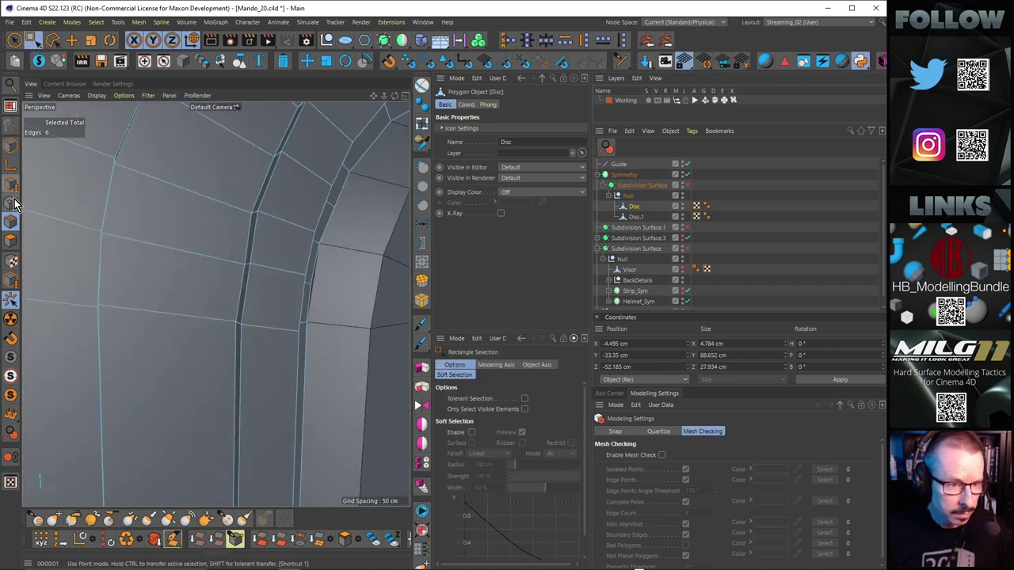
pyautogui.moveTo(238, 258); pyautogui.dragTo(262, 285)
pyautogui.keyDown('alt'); pyautogui.moveTo(264, 286); pyautogui.dragTo(244, 290); pyautogui.keyUp('alt')
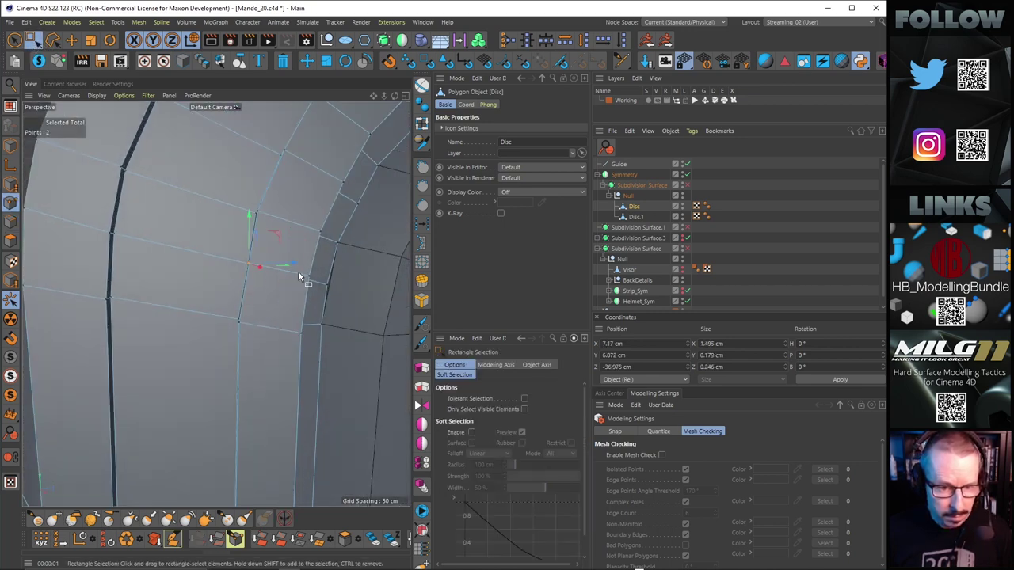
pyautogui.moveTo(298, 265); pyautogui.dragTo(293, 268)
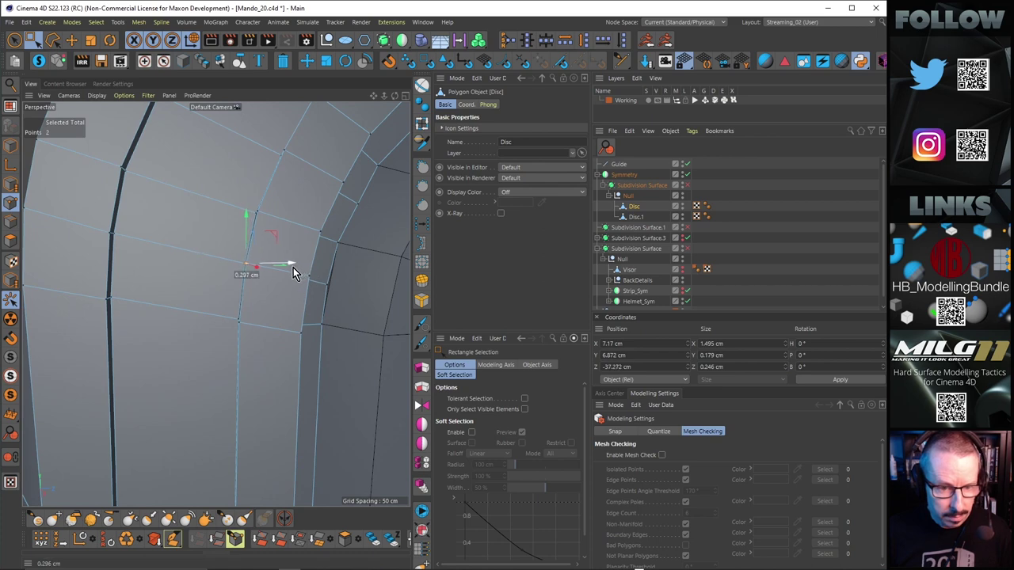
# Slide the arch's outer corner point just above the notch slightly along Z to adjust the curve.
pyautogui.keyDown('alt'); pyautogui.moveTo(282, 238); pyautogui.dragTo(253, 236, button='right'); pyautogui.keyUp('alt')
pyautogui.keyDown('alt'); pyautogui.moveTo(253, 236); pyautogui.dragTo(304, 254); pyautogui.keyUp('alt')
pyautogui.keyDown('alt'); pyautogui.moveTo(272, 231); pyautogui.dragTo(229, 234, button='right'); pyautogui.keyUp('alt')
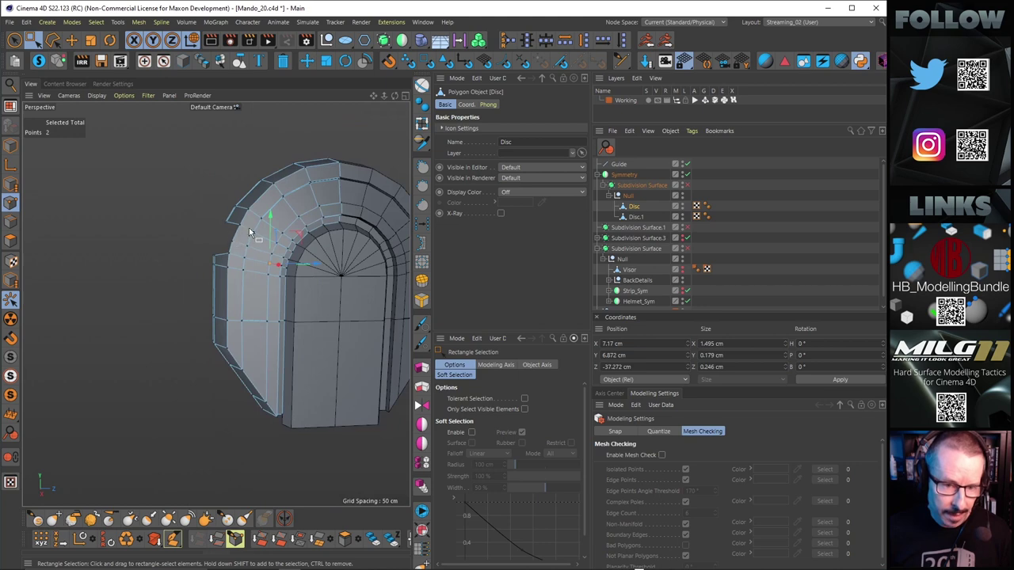
pyautogui.scroll(3, 262, 224)
pyautogui.keyDown('alt'); pyautogui.moveTo(318, 252); pyautogui.dragTo(262, 228); pyautogui.keyUp('alt')
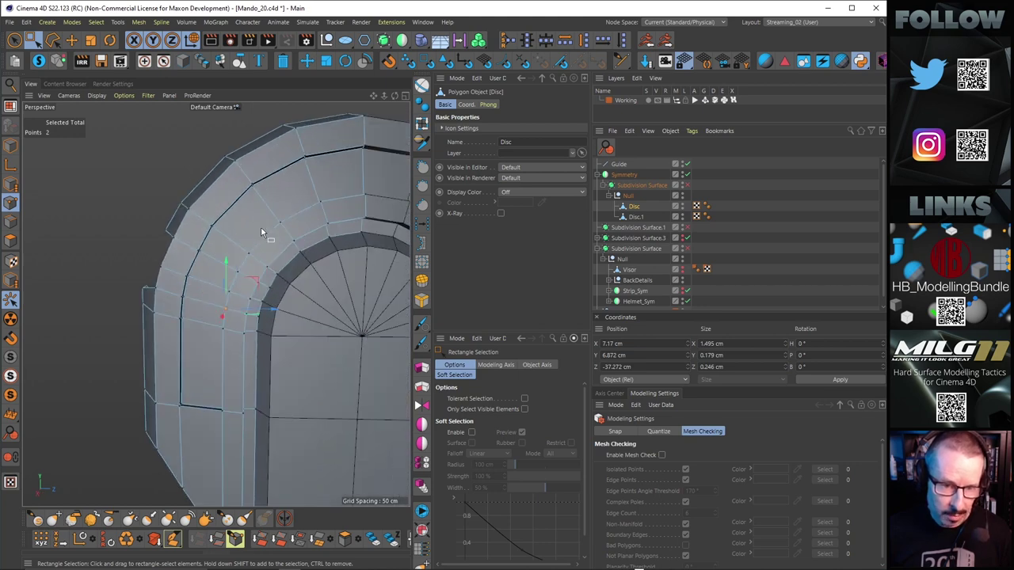
pyautogui.keyDown('alt'); pyautogui.moveTo(261, 227); pyautogui.dragTo(229, 208, button='right'); pyautogui.keyUp('alt')
pyautogui.keyDown('alt'); pyautogui.moveTo(245, 209); pyautogui.dragTo(247, 220); pyautogui.keyUp('alt')
pyautogui.keyDown('alt'); pyautogui.moveTo(213, 229); pyautogui.dragTo(255, 210, button='right'); pyautogui.keyUp('alt')
pyautogui.keyDown('alt'); pyautogui.moveTo(256, 209); pyautogui.dragTo(287, 222); pyautogui.keyUp('alt')
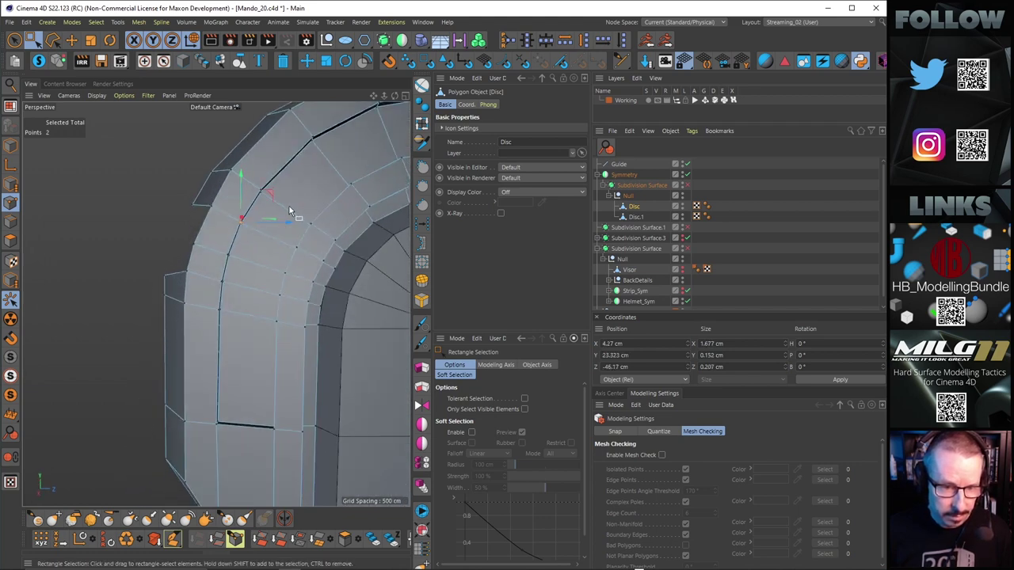
pyautogui.keyDown('alt'); pyautogui.moveTo(289, 207); pyautogui.dragTo(244, 215, button='right'); pyautogui.keyUp('alt')
pyautogui.keyDown('alt'); pyautogui.moveTo(244, 216); pyautogui.dragTo(263, 200); pyautogui.keyUp('alt')
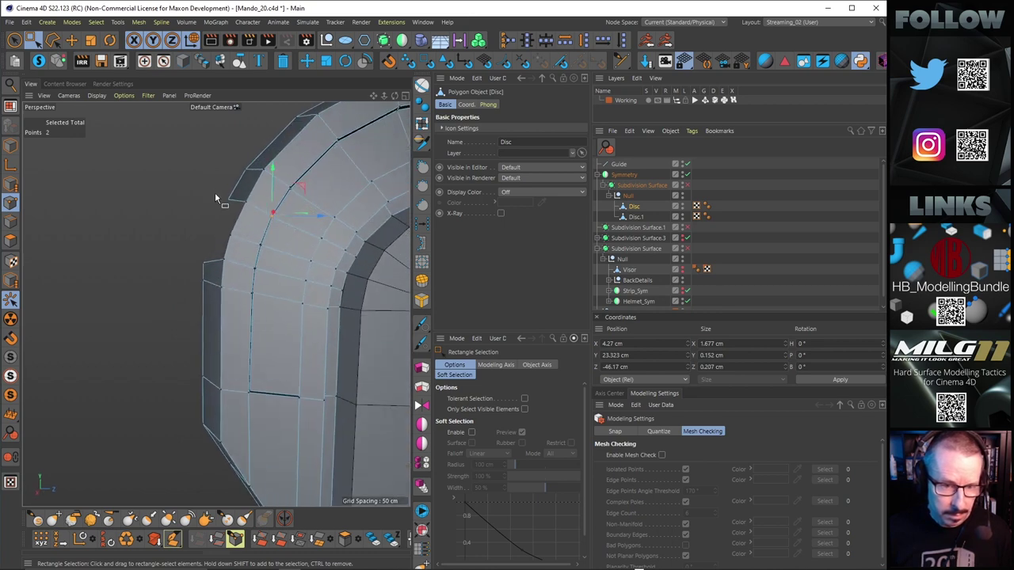
pyautogui.click(251, 204)
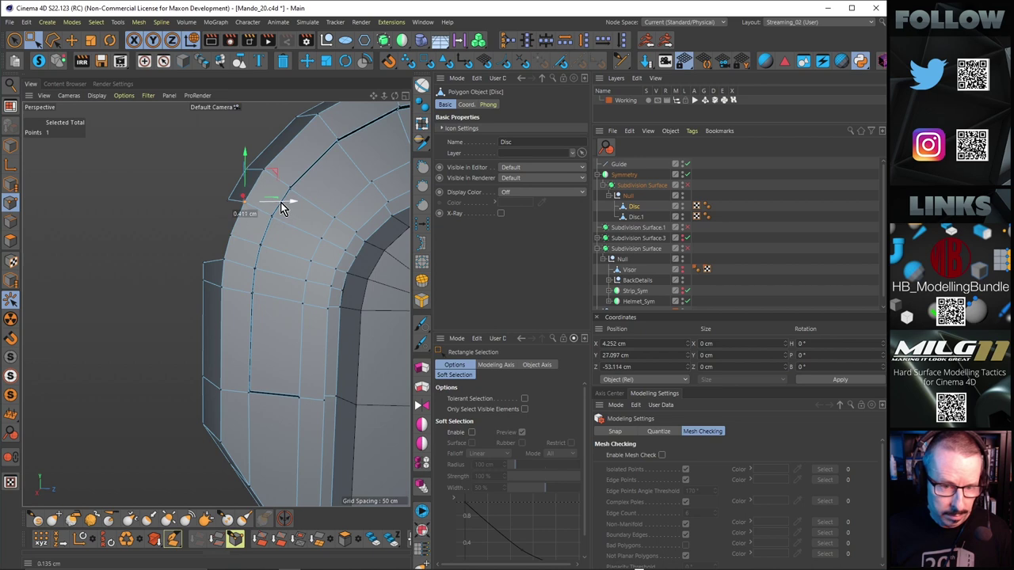
# Inspect the ear piece's shape and edge flow from the front, side and rear.
pyautogui.keyDown('alt'); pyautogui.moveTo(284, 209); pyautogui.dragTo(260, 177); pyautogui.keyUp('alt')
pyautogui.keyDown('alt'); pyautogui.moveTo(260, 178); pyautogui.dragTo(219, 210, button='right'); pyautogui.keyUp('alt')
pyautogui.keyDown('alt'); pyautogui.moveTo(220, 211); pyautogui.dragTo(212, 246, button='middle'); pyautogui.keyUp('alt')
pyautogui.keyDown('alt'); pyautogui.moveTo(211, 246); pyautogui.dragTo(279, 269); pyautogui.keyUp('alt')
pyautogui.press('q')
pyautogui.scroll(8, 220, 246)
pyautogui.keyDown('alt'); pyautogui.moveTo(180, 234); pyautogui.dragTo(247, 249); pyautogui.keyUp('alt')
pyautogui.scroll(-5, 221, 302)
pyautogui.keyDown('alt'); pyautogui.moveTo(220, 306); pyautogui.dragTo(387, 381); pyautogui.keyUp('alt')
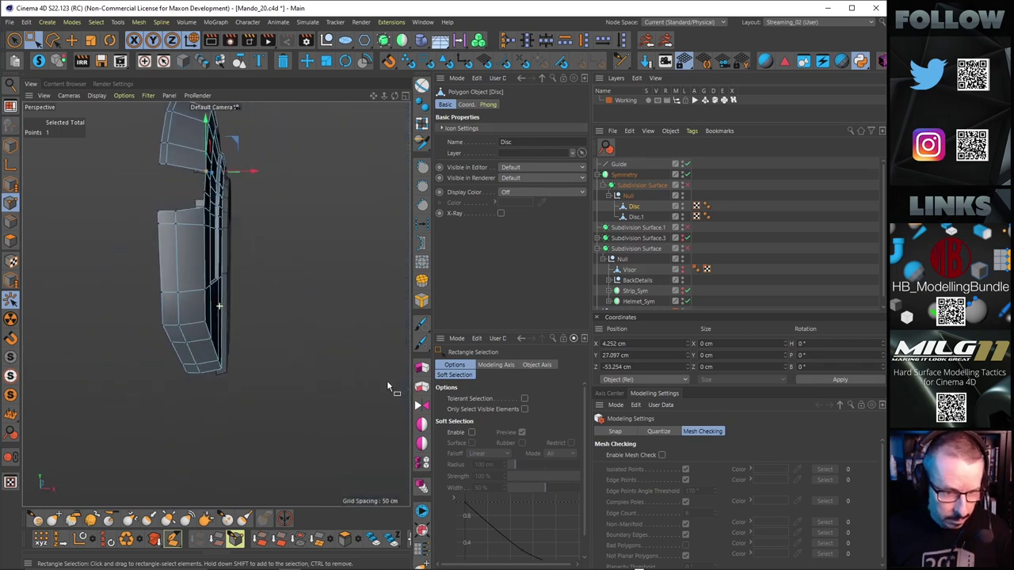
pyautogui.keyDown('alt'); pyautogui.moveTo(296, 298); pyautogui.dragTo(207, 255); pyautogui.keyUp('alt')
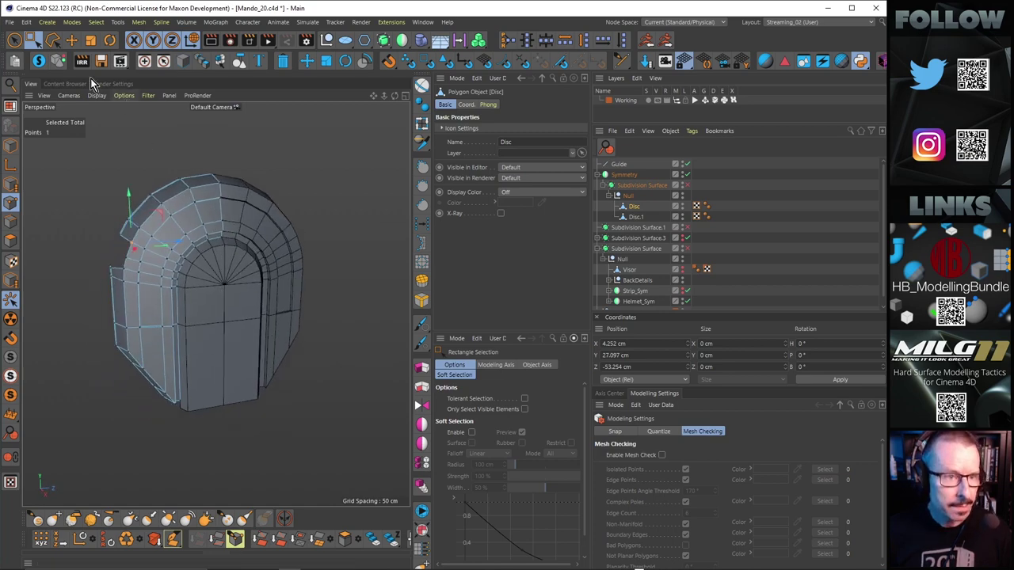
# Leave solo mode to show the whole helmet and turn on the helmet's subdivision smoothing.
pyautogui.click(40, 62)
pyautogui.keyDown('alt'); pyautogui.moveTo(316, 244); pyautogui.dragTo(348, 249); pyautogui.keyUp('alt')
pyautogui.keyDown('alt'); pyautogui.moveTo(348, 249); pyautogui.dragTo(215, 301, button='right'); pyautogui.keyUp('alt')
pyautogui.keyDown('alt'); pyautogui.moveTo(284, 237); pyautogui.dragTo(315, 255); pyautogui.keyUp('alt')
pyautogui.keyDown('alt'); pyautogui.moveTo(318, 226); pyautogui.dragTo(250, 219); pyautogui.keyUp('alt')
pyautogui.keyDown('alt'); pyautogui.moveTo(251, 219); pyautogui.dragTo(214, 269, button='right'); pyautogui.keyUp('alt')
pyautogui.keyDown('alt'); pyautogui.moveTo(214, 269); pyautogui.dragTo(396, 261); pyautogui.keyUp('alt')
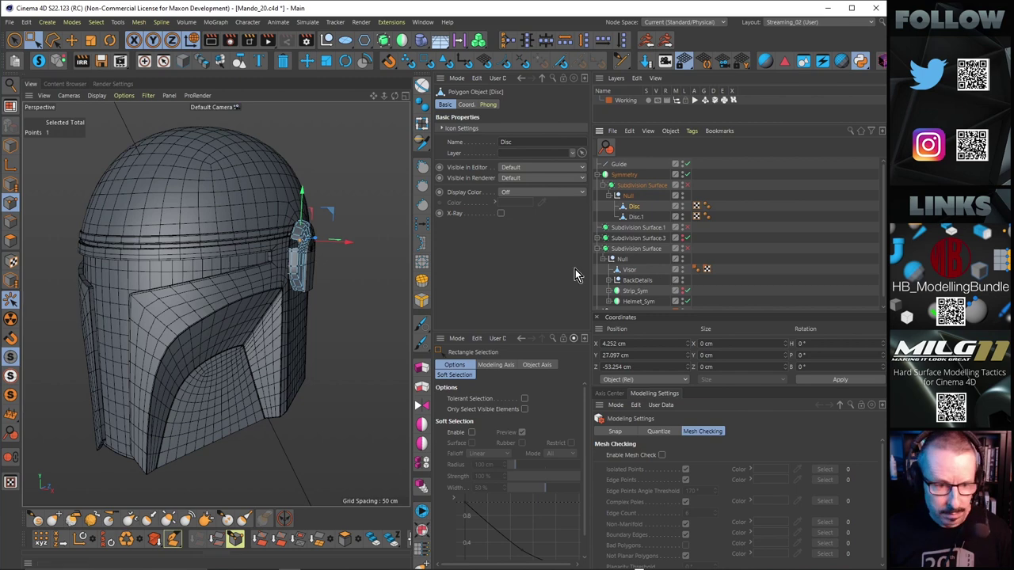
pyautogui.keyDown('alt'); pyautogui.moveTo(245, 267); pyautogui.dragTo(208, 269); pyautogui.keyUp('alt')
pyautogui.click(688, 250)
pyautogui.keyDown('alt'); pyautogui.moveTo(207, 268); pyautogui.dragTo(184, 267, button='right'); pyautogui.keyUp('alt')
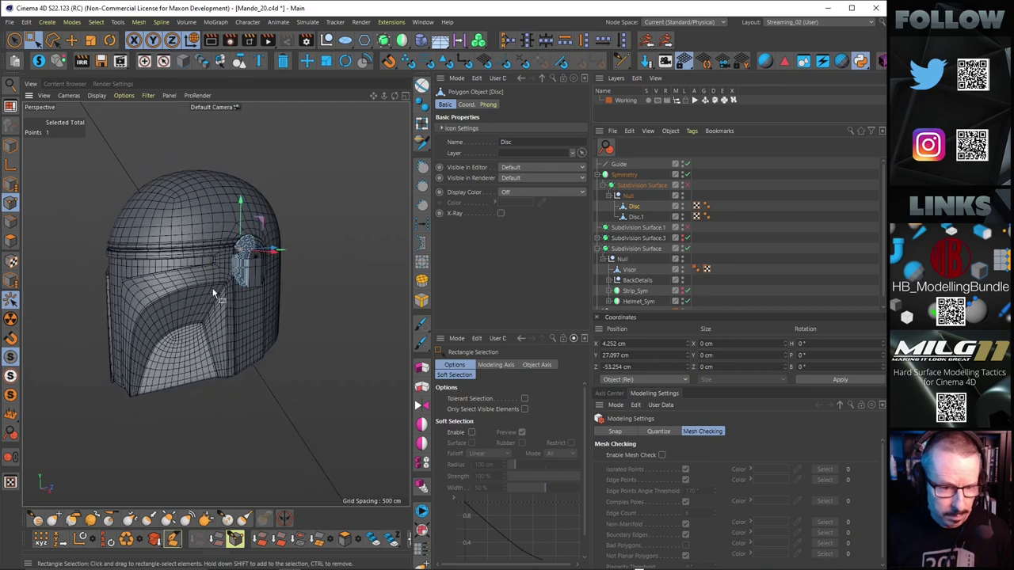
# Widen the perspective viewport and render a preview of the whole helmet with its ear piece.
pyautogui.moveTo(432, 295); pyautogui.dragTo(559, 296)
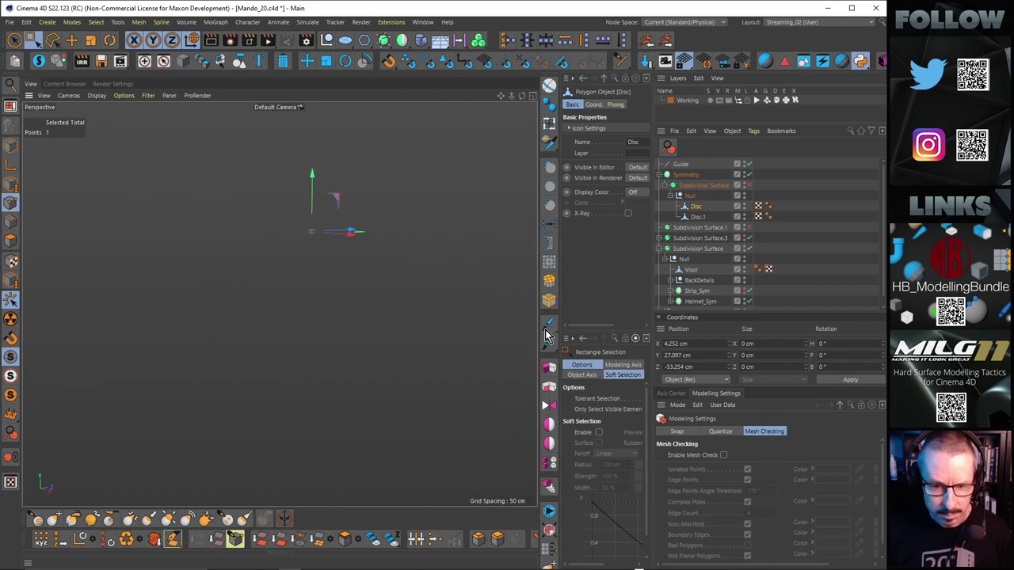
pyautogui.keyDown('alt'); pyautogui.moveTo(306, 283); pyautogui.dragTo(322, 259); pyautogui.keyUp('alt')
pyautogui.hotkey('ctrl', 'r')
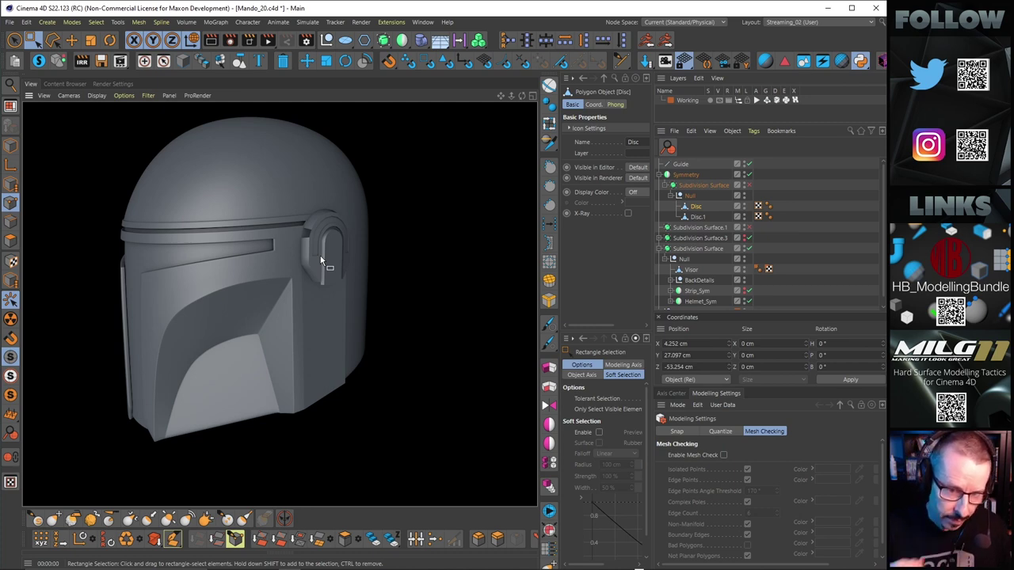
pyautogui.moveTo(224, 271)
pyautogui.keyDown('alt'); pyautogui.mouseDown()
pyautogui.moveTo(260, 272)
pyautogui.moveTo(118, 245)
pyautogui.moveTo(423, 295)
pyautogui.moveTo(420, 317)
pyautogui.moveTo(356, 286)
pyautogui.mouseUp(); pyautogui.keyUp('alt')
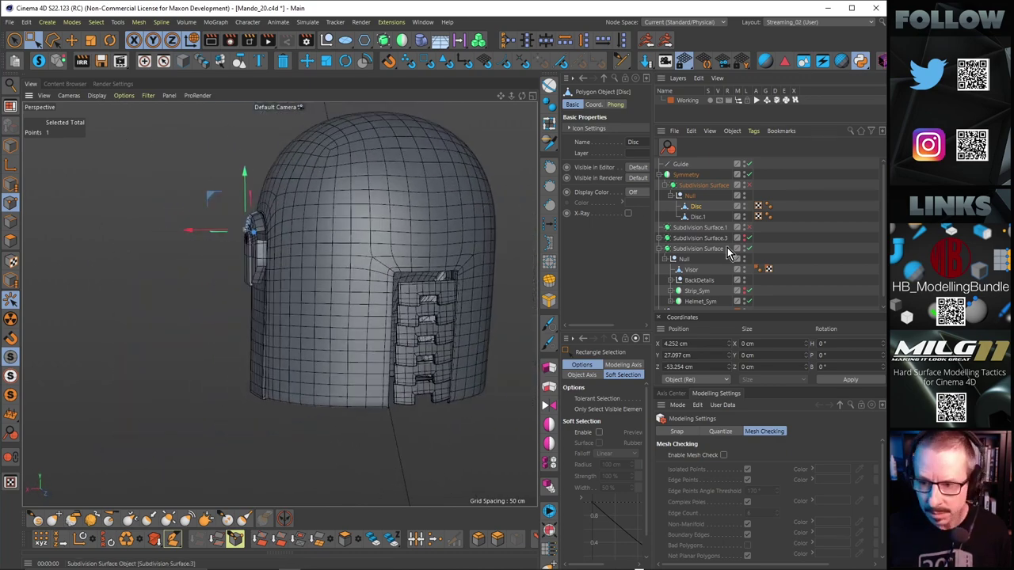
# Check the visibility of Subdivision Surface.3, leave it hidden, and unhide the Strip_Sym crest on the helmet.
pyautogui.click(748, 239)
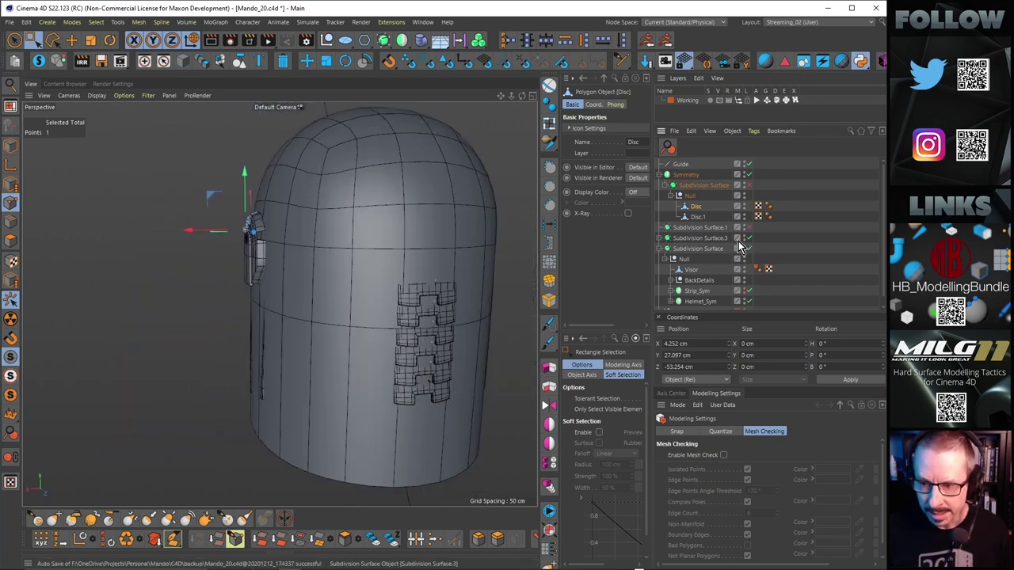
pyautogui.click(748, 291)
pyautogui.click(748, 290)
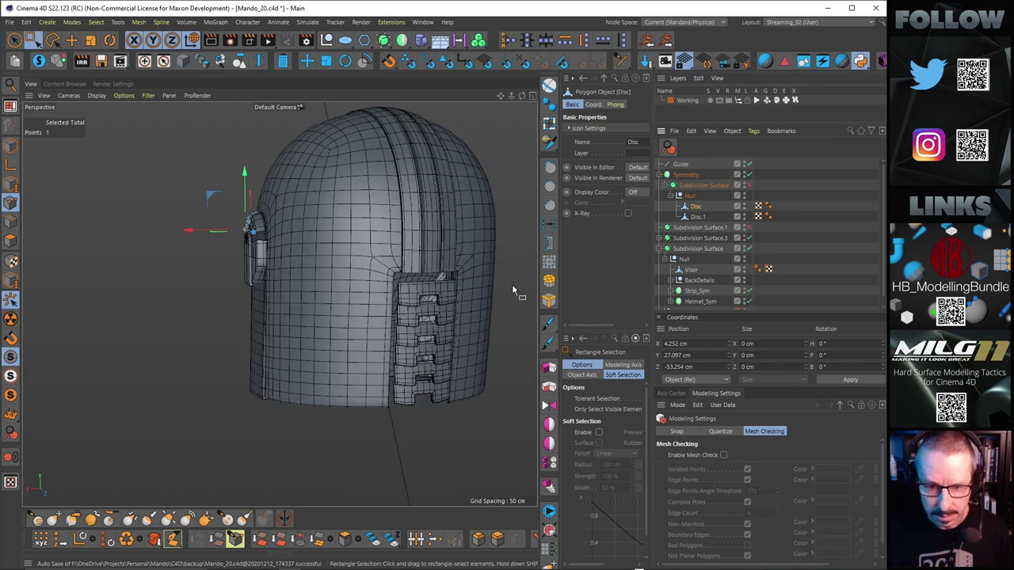
# Examine the BackDetails, Subdivision Surface.3 and Strip_Sym hierarchies and which parts of the helmet they contain.
pyautogui.scroll(-1, 814, 270)
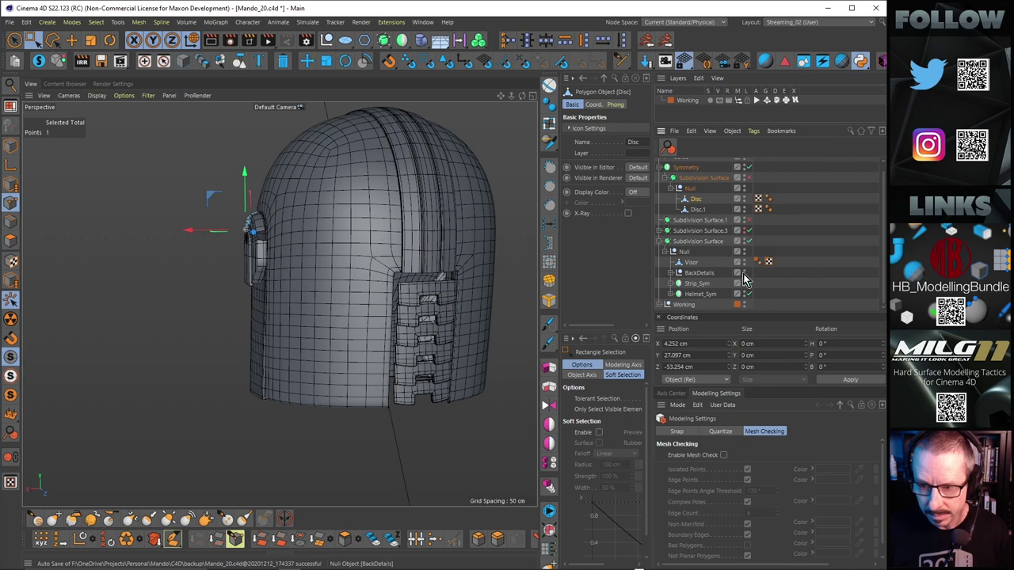
pyautogui.click(672, 274)
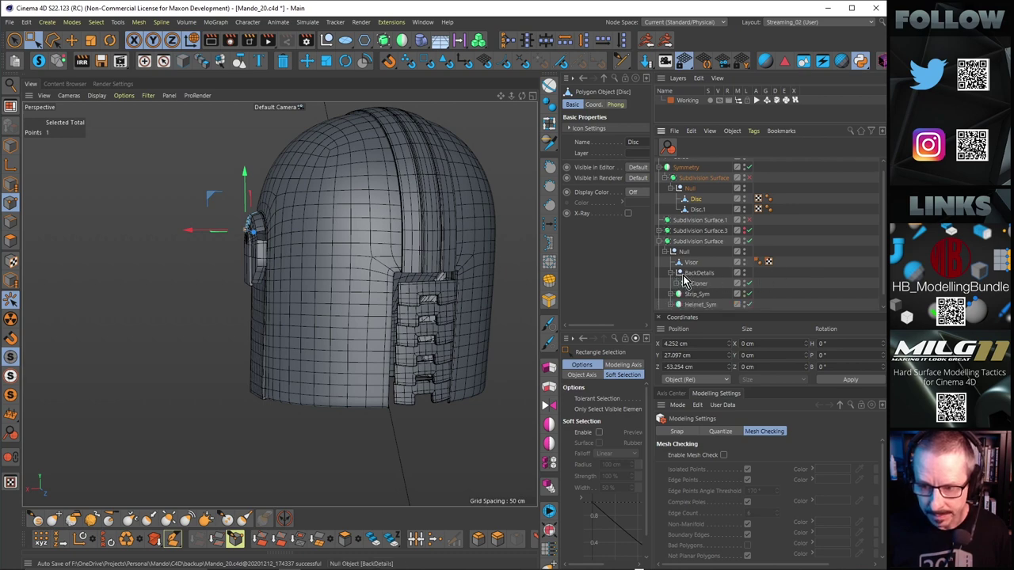
pyautogui.click(678, 285)
pyautogui.scroll(-4, 793, 257)
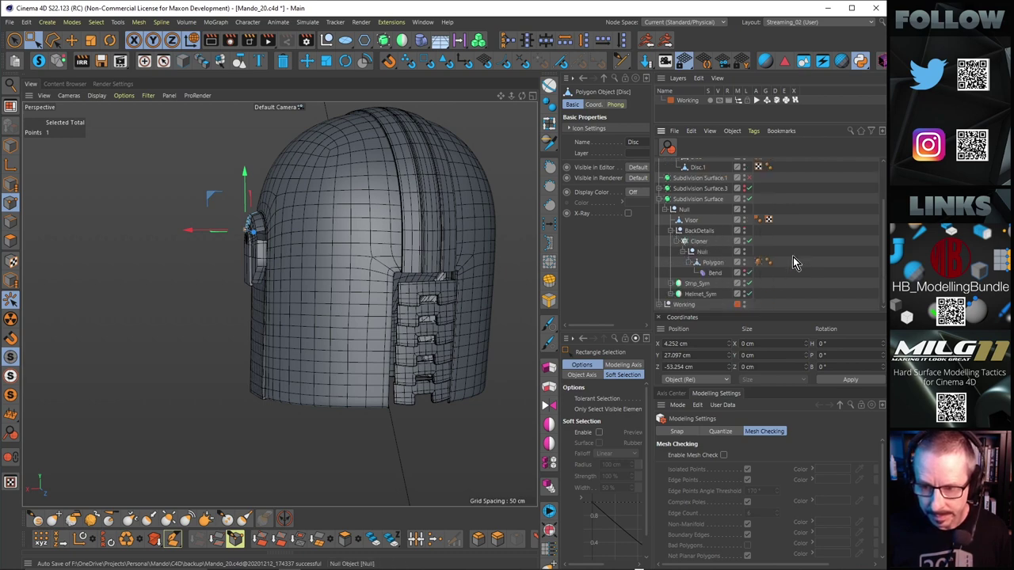
pyautogui.keyDown('alt'); pyautogui.moveTo(442, 296); pyautogui.dragTo(453, 293); pyautogui.keyUp('alt')
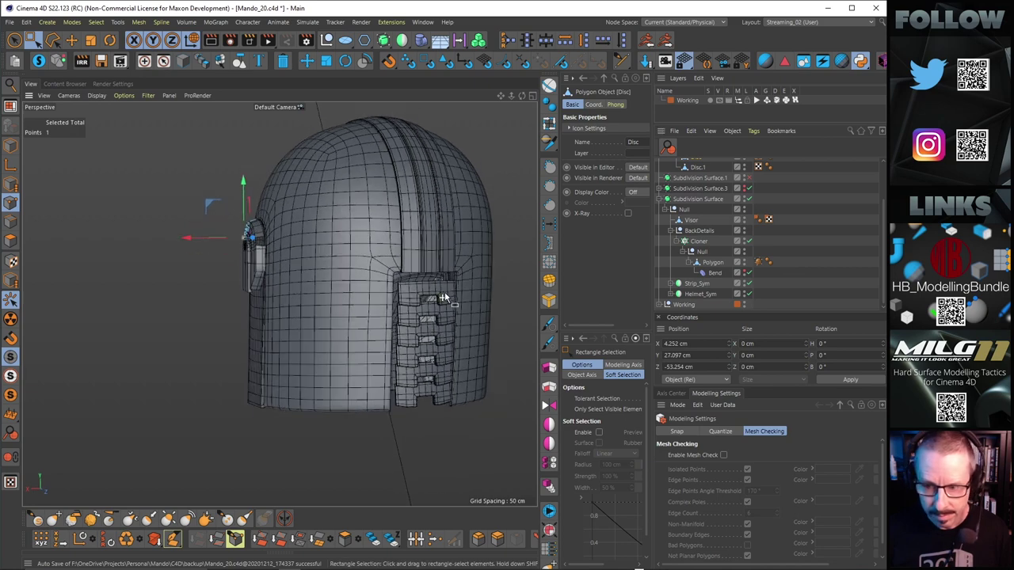
pyautogui.click(748, 199)
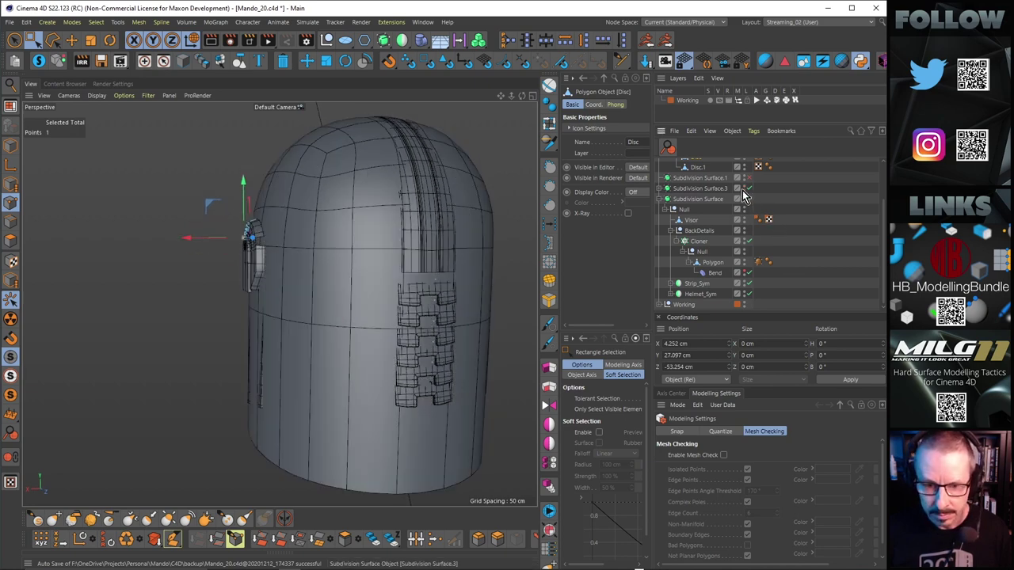
pyautogui.click(745, 192)
pyautogui.click(660, 189)
pyautogui.click(659, 190)
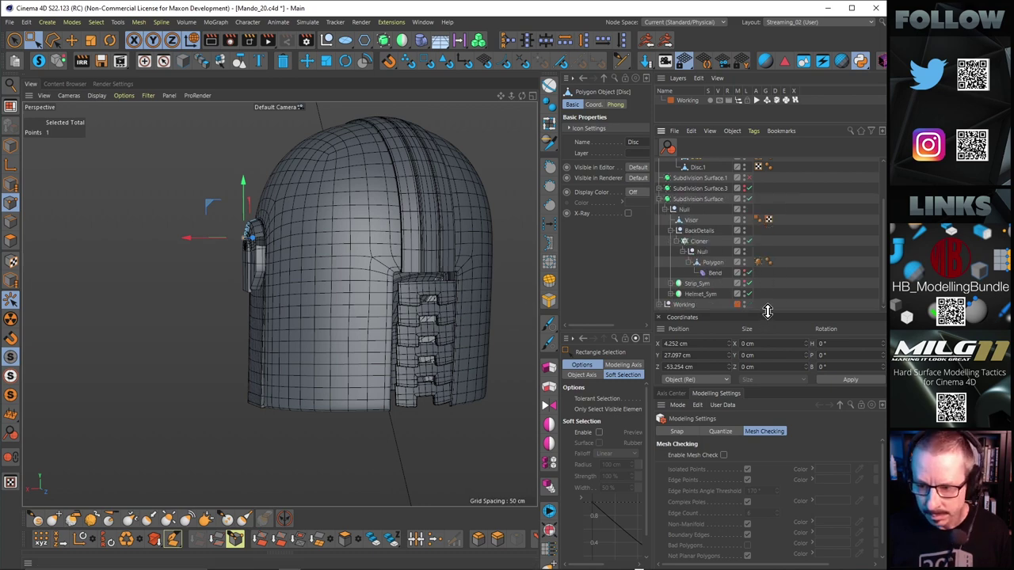
pyautogui.click(670, 283)
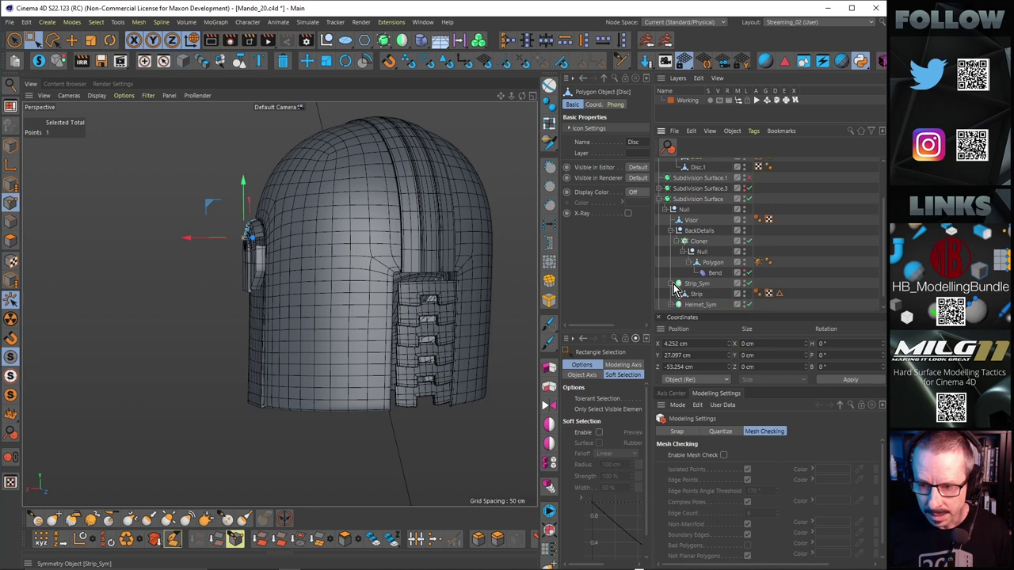
pyautogui.click(670, 275)
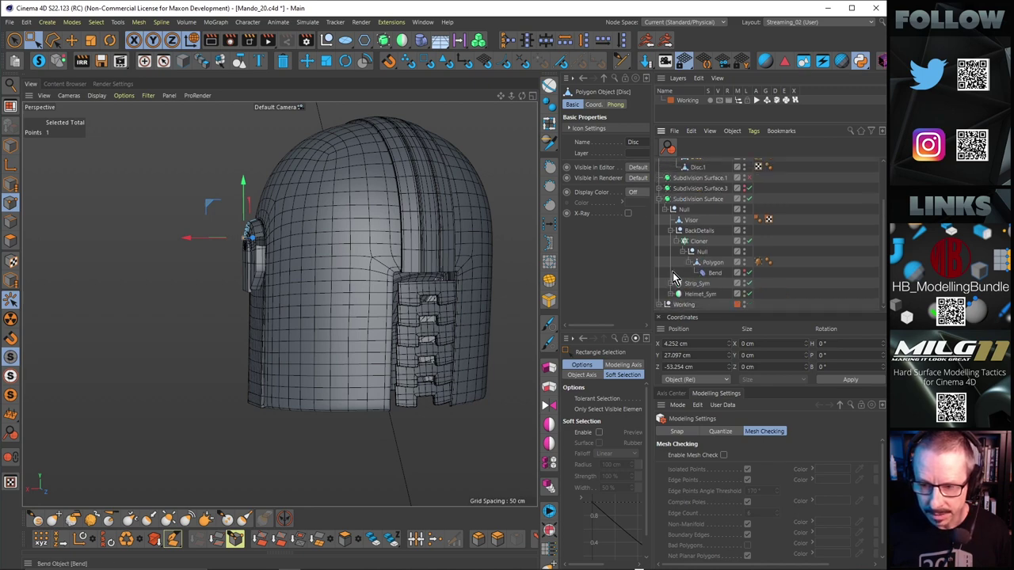
pyautogui.scroll(2, 724, 197)
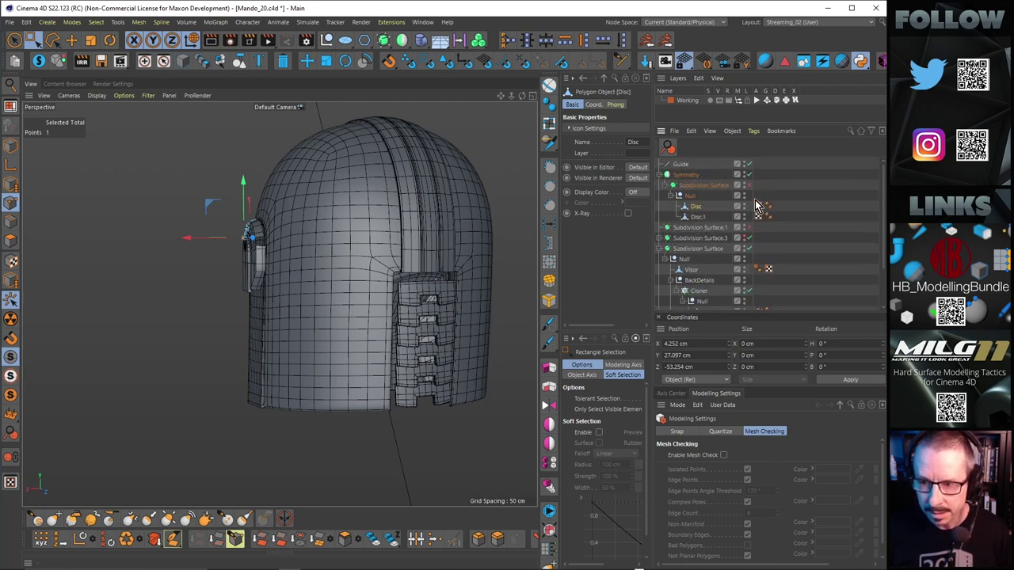
# Collapse the Symmetry group and delete the unused Subdivision Surface.1 object.
pyautogui.click(659, 175)
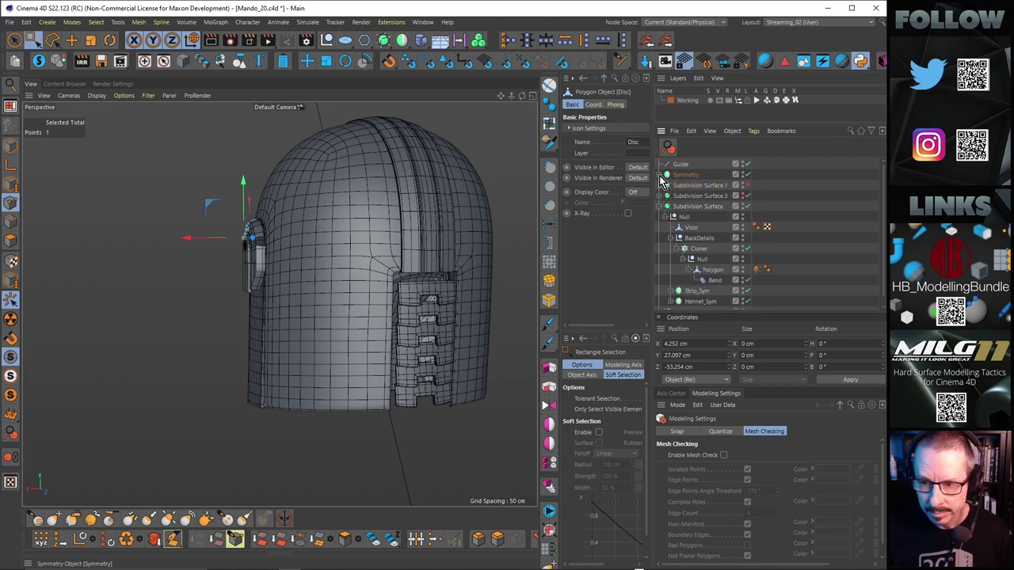
pyautogui.click(688, 186)
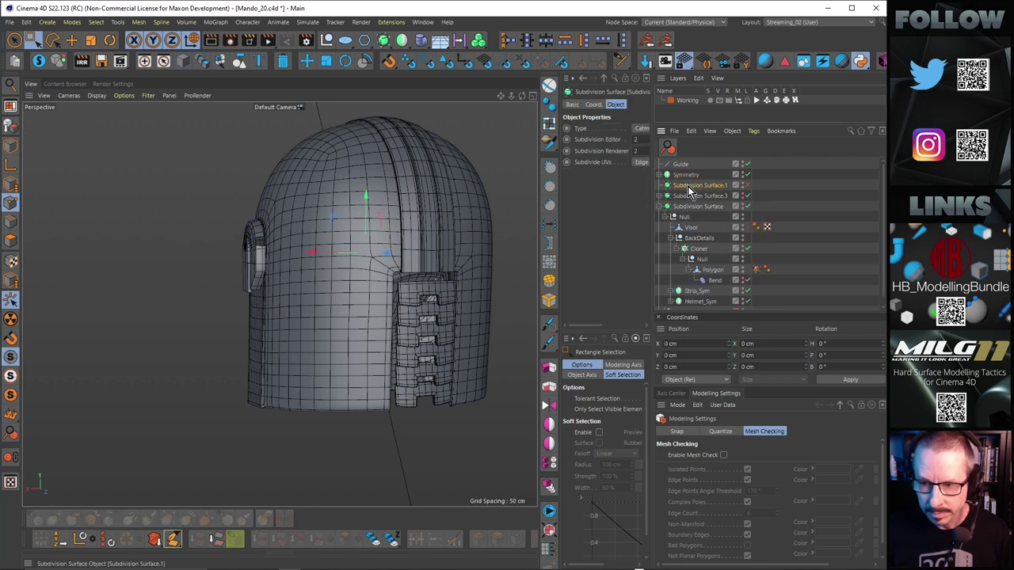
pyautogui.press('Delete')
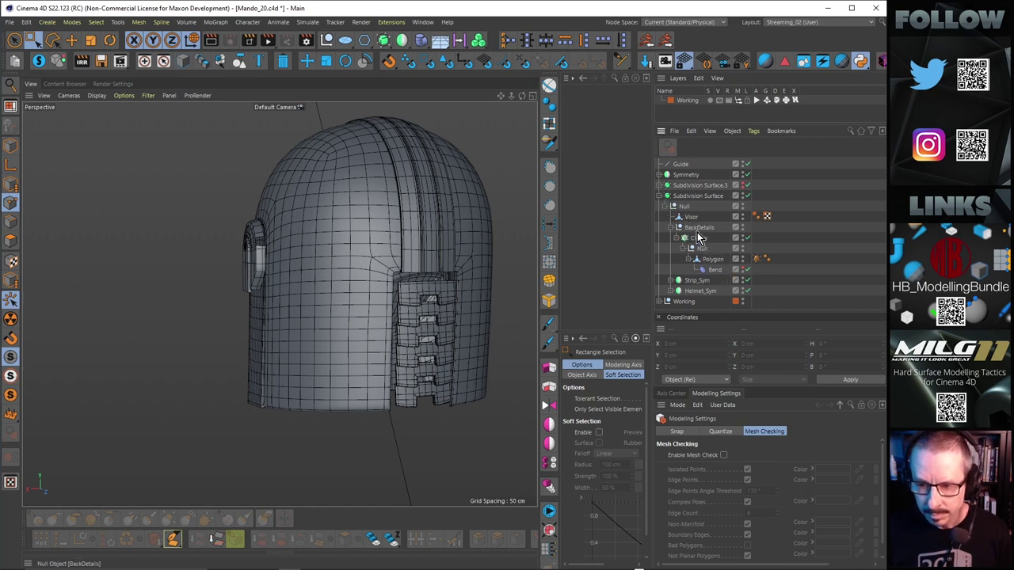
# Expand Helmet_Sym and unhide the BackDetailFrame object around the rear detail panel, checking the helmet from all sides.
pyautogui.click(668, 281)
pyautogui.click(670, 294)
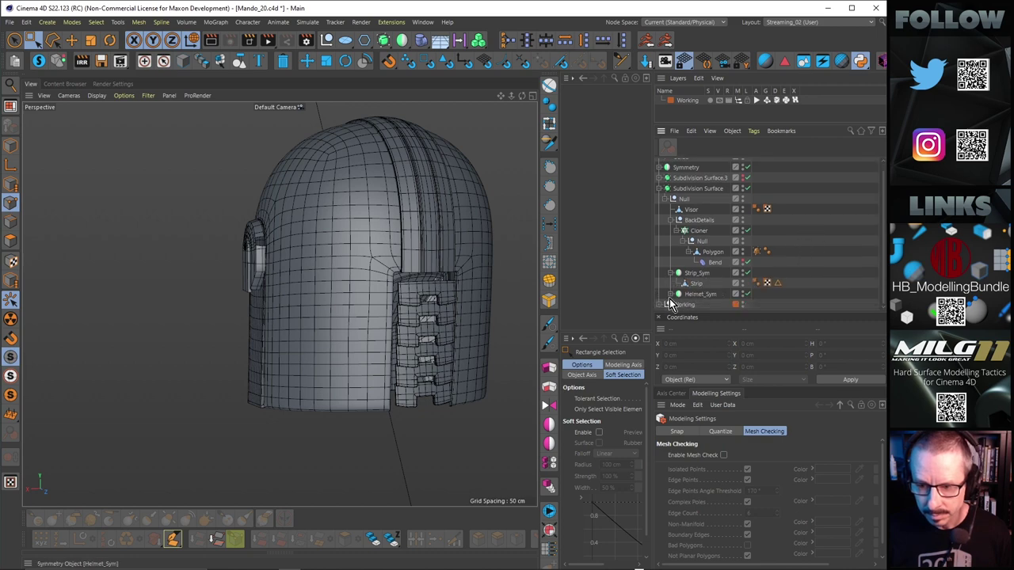
pyautogui.scroll(-2, 844, 231)
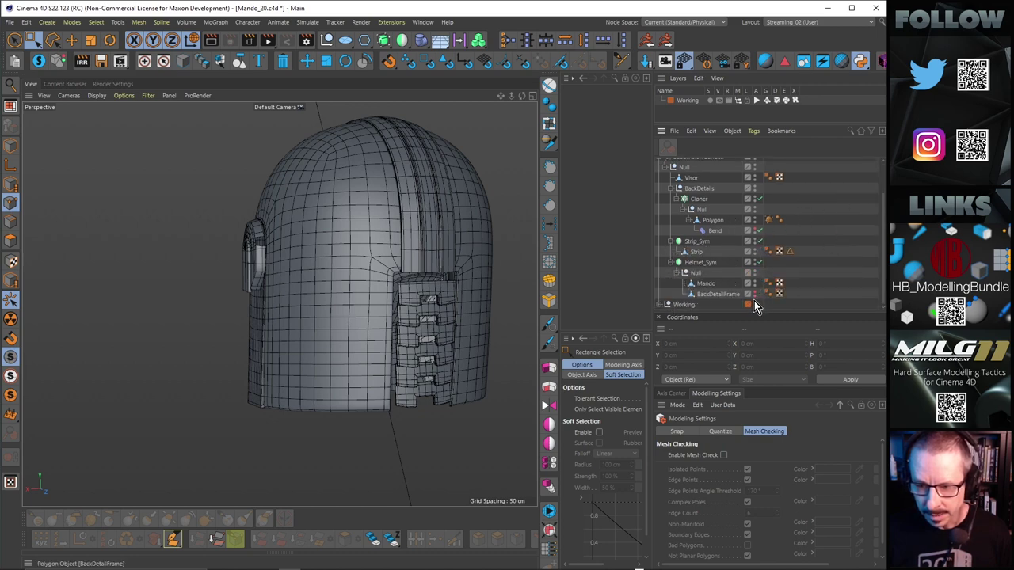
pyautogui.keyDown('alt'); pyautogui.moveTo(457, 266); pyautogui.dragTo(369, 186); pyautogui.keyUp('alt')
pyautogui.keyDown('alt'); pyautogui.moveTo(350, 341); pyautogui.dragTo(397, 332, button='right'); pyautogui.keyUp('alt')
pyautogui.moveTo(386, 320)
pyautogui.keyDown('alt'); pyautogui.mouseDown()
pyautogui.moveTo(379, 246)
pyautogui.moveTo(383, 318)
pyautogui.mouseUp(); pyautogui.keyUp('alt')
pyautogui.keyDown('alt'); pyautogui.moveTo(383, 318); pyautogui.dragTo(290, 256, button='right'); pyautogui.keyUp('alt')
pyautogui.keyDown('alt'); pyautogui.moveTo(317, 275); pyautogui.dragTo(365, 352); pyautogui.keyUp('alt')
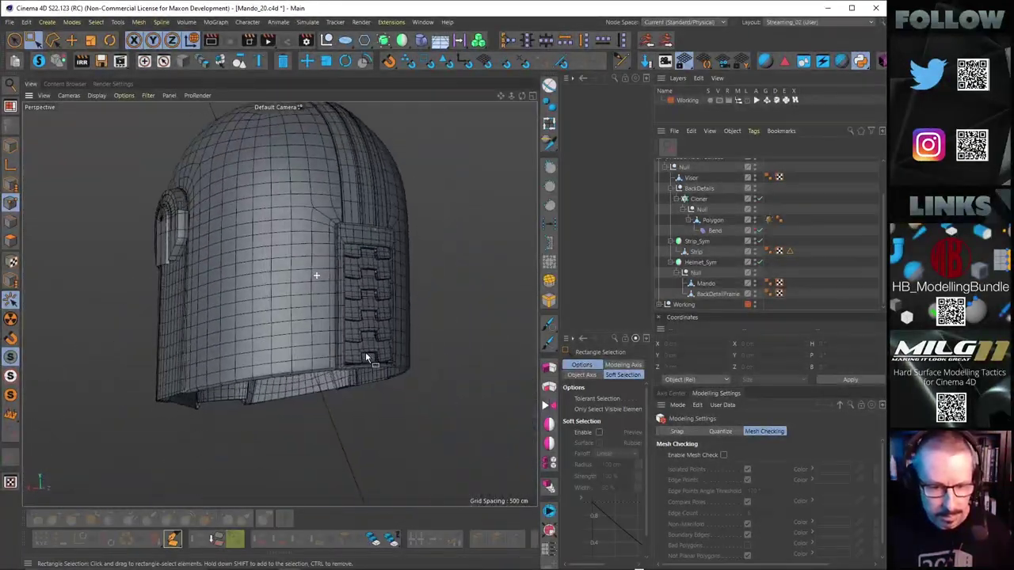
pyautogui.keyDown('alt'); pyautogui.moveTo(365, 352); pyautogui.dragTo(309, 293, button='right'); pyautogui.keyUp('alt')
pyautogui.keyDown('alt'); pyautogui.moveTo(310, 298); pyautogui.dragTo(350, 236); pyautogui.keyUp('alt')
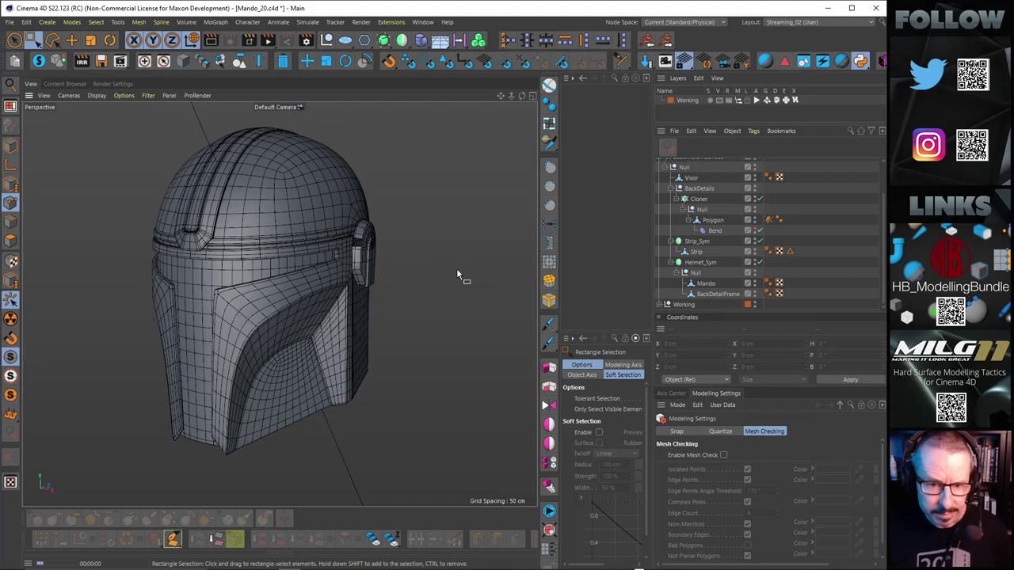
# Render a preview of the complete helmet and review it from the front and the rear.
pyautogui.hotkey('ctrl', 'r')
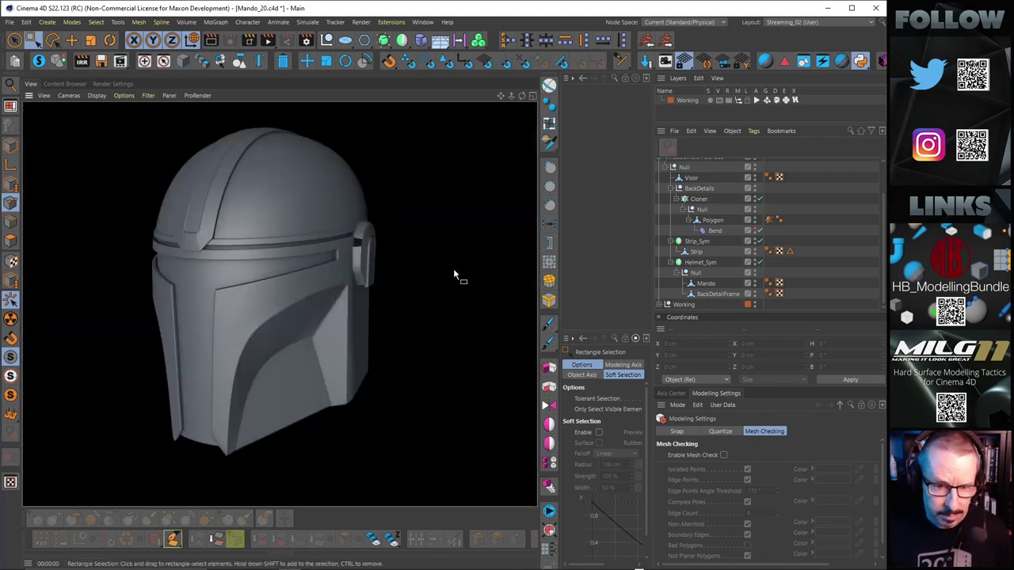
pyautogui.keyDown('alt'); pyautogui.moveTo(373, 267); pyautogui.dragTo(182, 274); pyautogui.keyUp('alt')
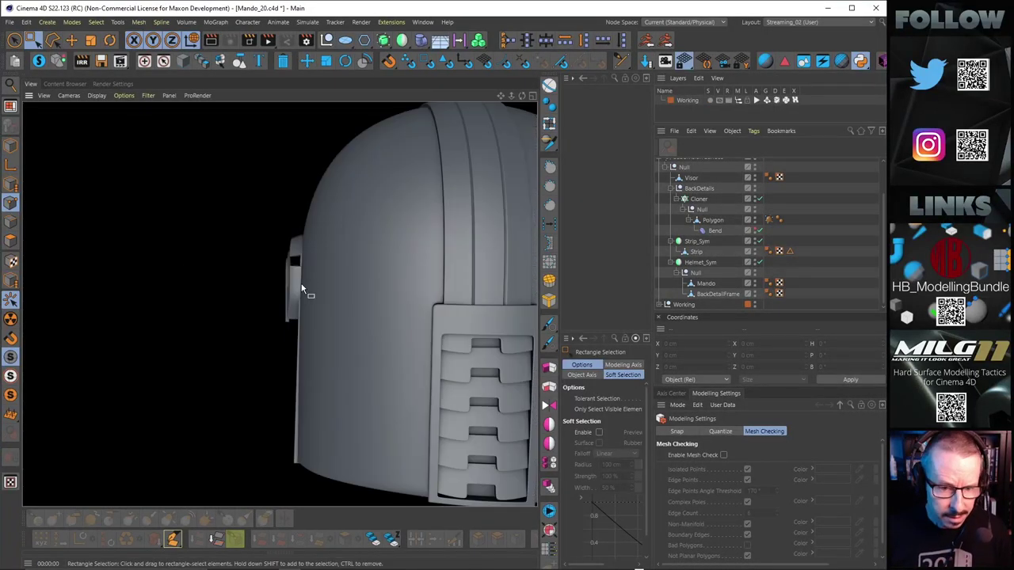
pyautogui.moveTo(351, 301)
pyautogui.keyDown('alt'); pyautogui.mouseDown()
pyautogui.moveTo(412, 290)
pyautogui.moveTo(384, 297)
pyautogui.moveTo(404, 276)
pyautogui.moveTo(443, 309)
pyautogui.moveTo(426, 279)
pyautogui.mouseUp(); pyautogui.keyUp('alt')
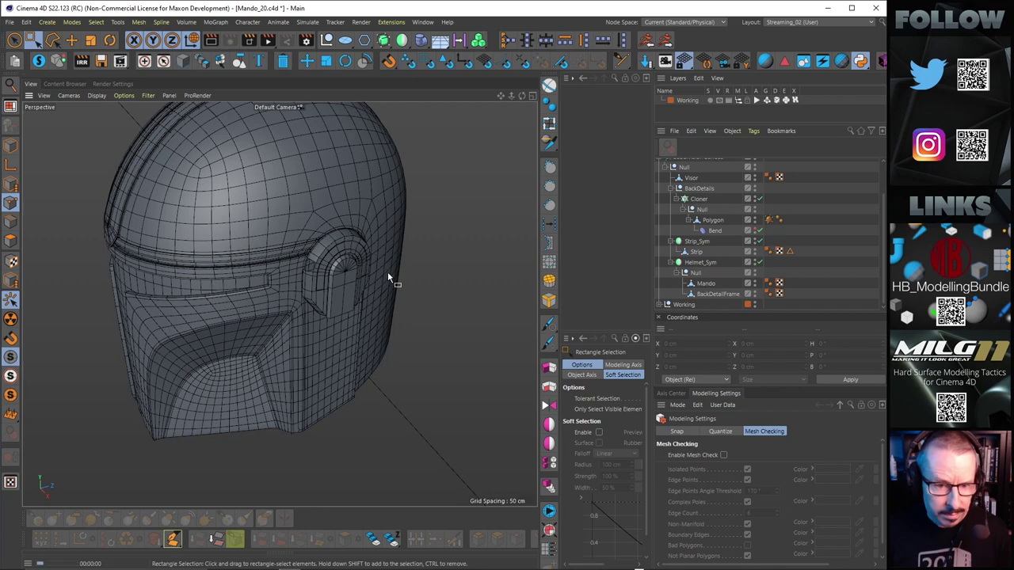
# Examine the ear piece and its notch up close in a preview render and in the wireframe.
pyautogui.keyDown('alt'); pyautogui.moveTo(313, 246); pyautogui.dragTo(370, 225, button='right'); pyautogui.keyUp('alt')
pyautogui.keyDown('alt'); pyautogui.moveTo(308, 265); pyautogui.dragTo(363, 215); pyautogui.keyUp('alt')
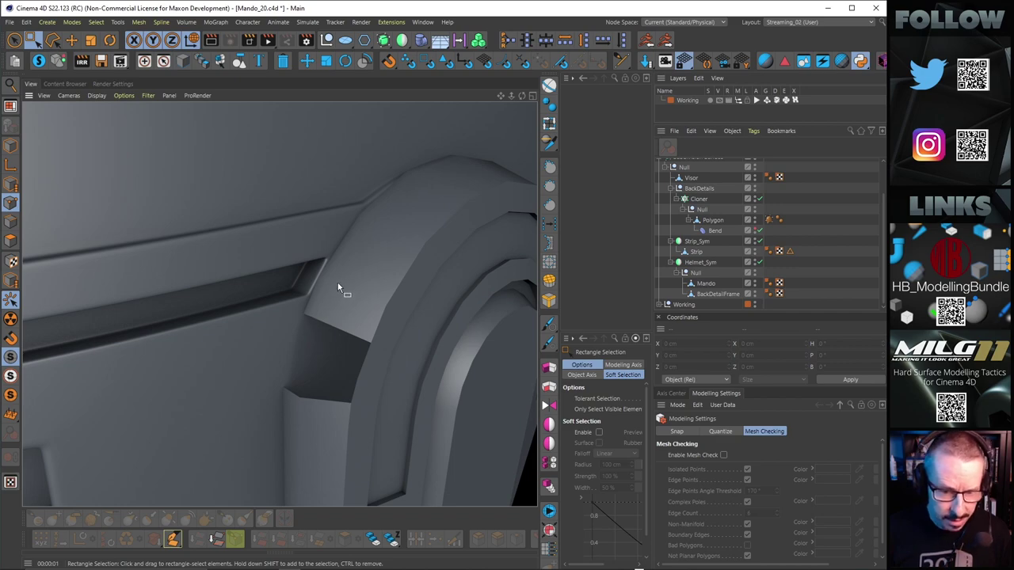
pyautogui.keyDown('alt'); pyautogui.moveTo(278, 301); pyautogui.dragTo(340, 274); pyautogui.keyUp('alt')
pyautogui.keyDown('alt'); pyautogui.moveTo(340, 270); pyautogui.dragTo(272, 276, button='right'); pyautogui.keyUp('alt')
pyautogui.keyDown('alt'); pyautogui.moveTo(272, 276); pyautogui.dragTo(368, 362); pyautogui.keyUp('alt')
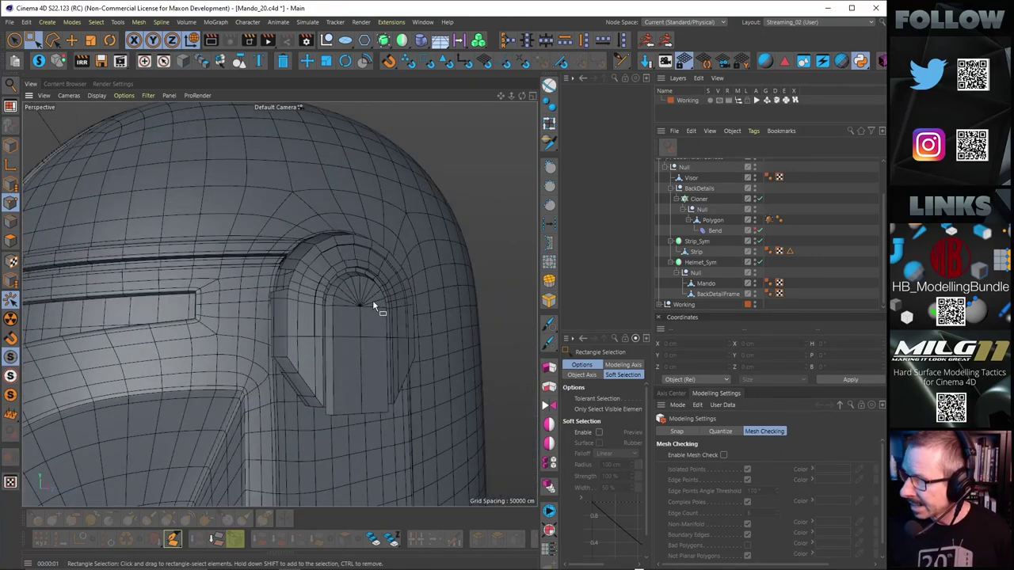
pyautogui.keyDown('alt'); pyautogui.moveTo(373, 302); pyautogui.dragTo(353, 278); pyautogui.keyUp('alt')
pyautogui.scroll(3, 356, 181)
pyautogui.keyDown('alt'); pyautogui.moveTo(357, 185); pyautogui.dragTo(367, 219); pyautogui.keyUp('alt')
pyautogui.scroll(-3, 373, 268)
pyautogui.keyDown('alt'); pyautogui.moveTo(373, 268); pyautogui.dragTo(379, 245); pyautogui.keyUp('alt')
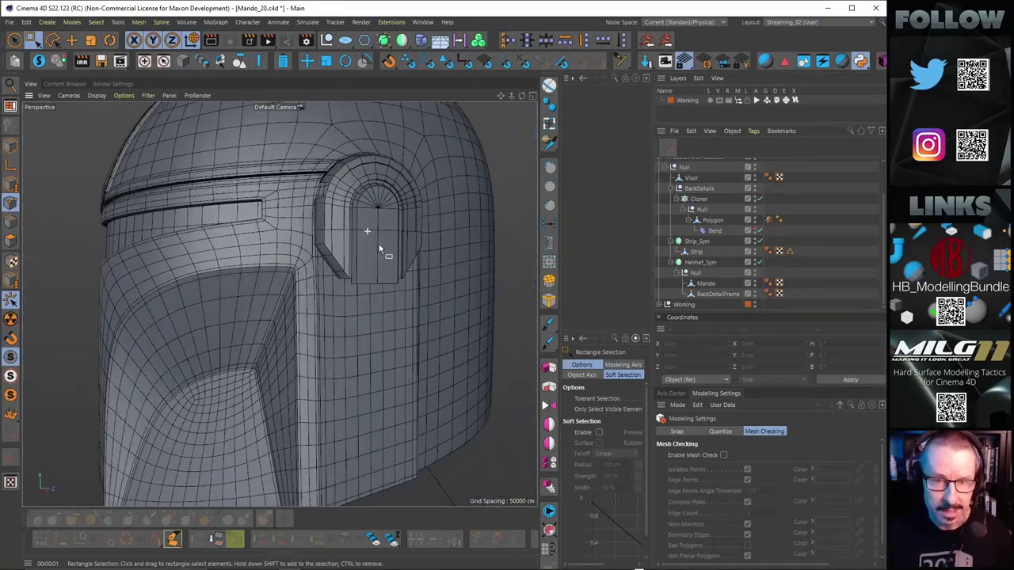